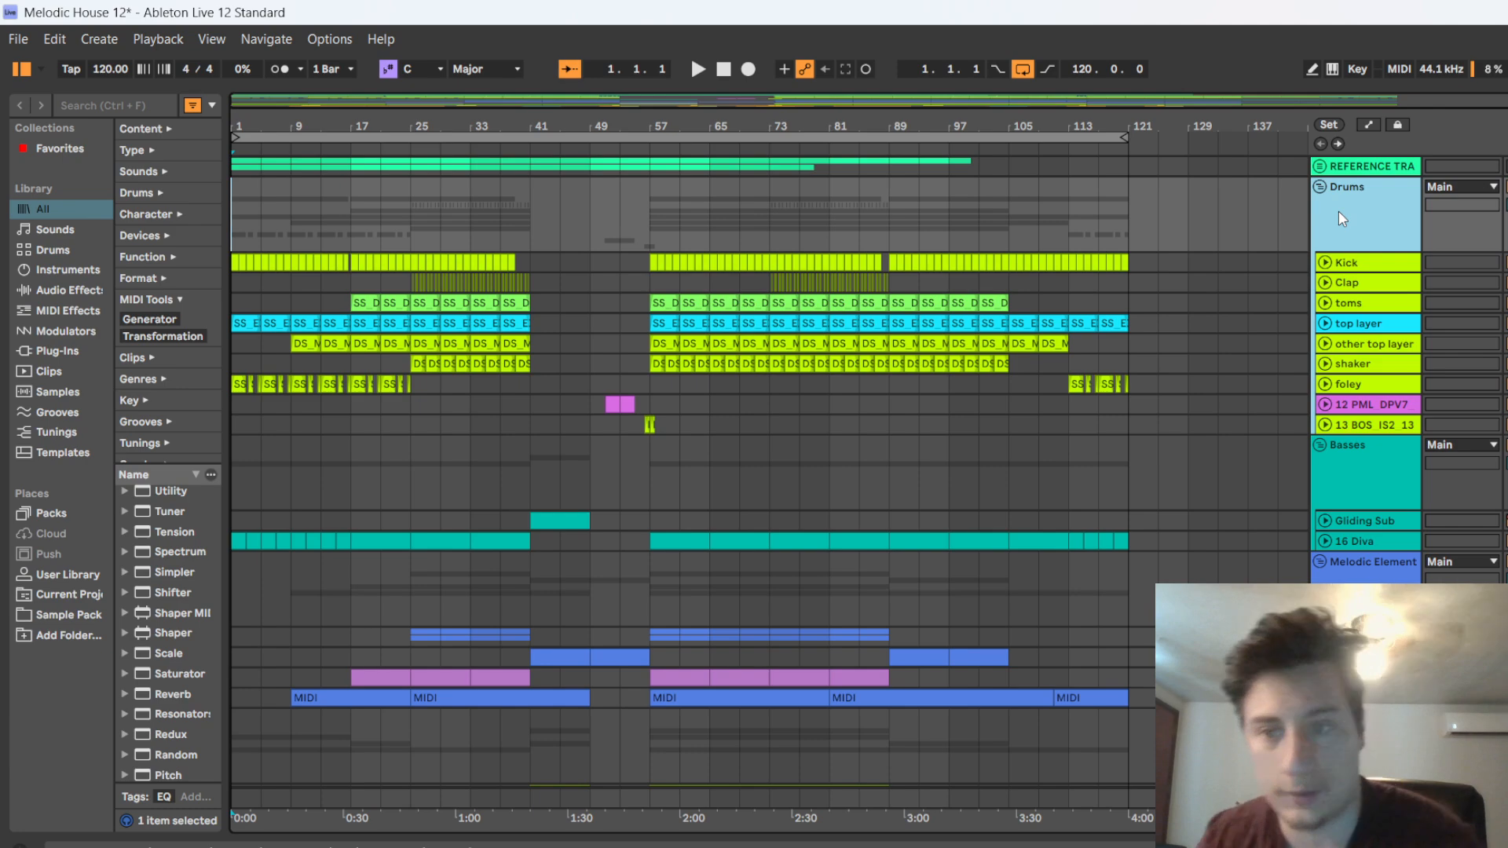
Play the song from the start and look over the drum, bass, melodic and pad groups in the arrangement
{"action": "scroll", "coordinate": [1092, 424], "scroll_direction": "down", "scroll_amount": 8}
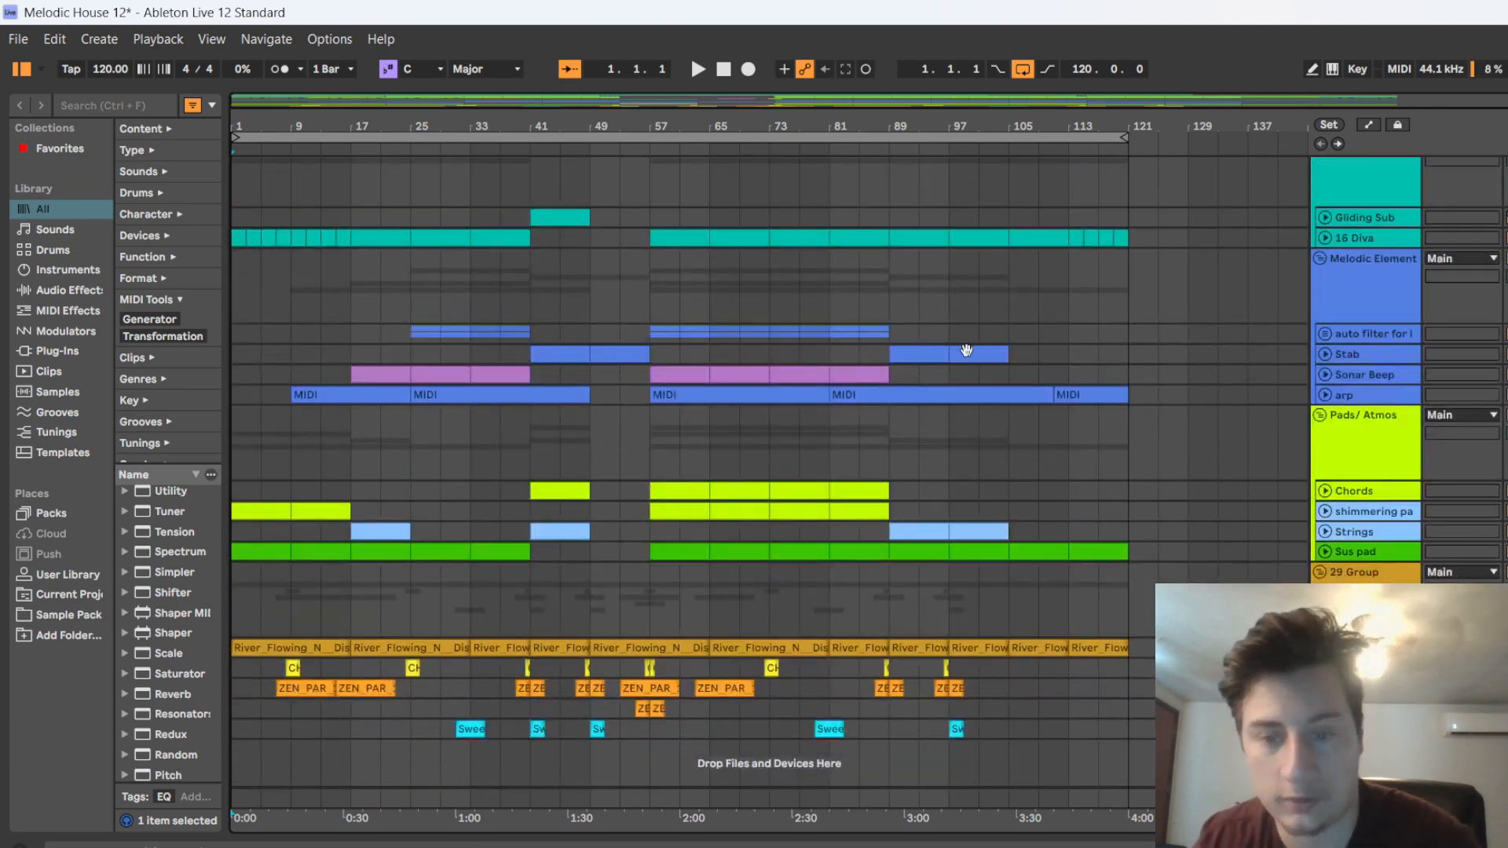
{"action": "scroll", "coordinate": [445, 282], "scroll_direction": "up", "scroll_amount": 10}
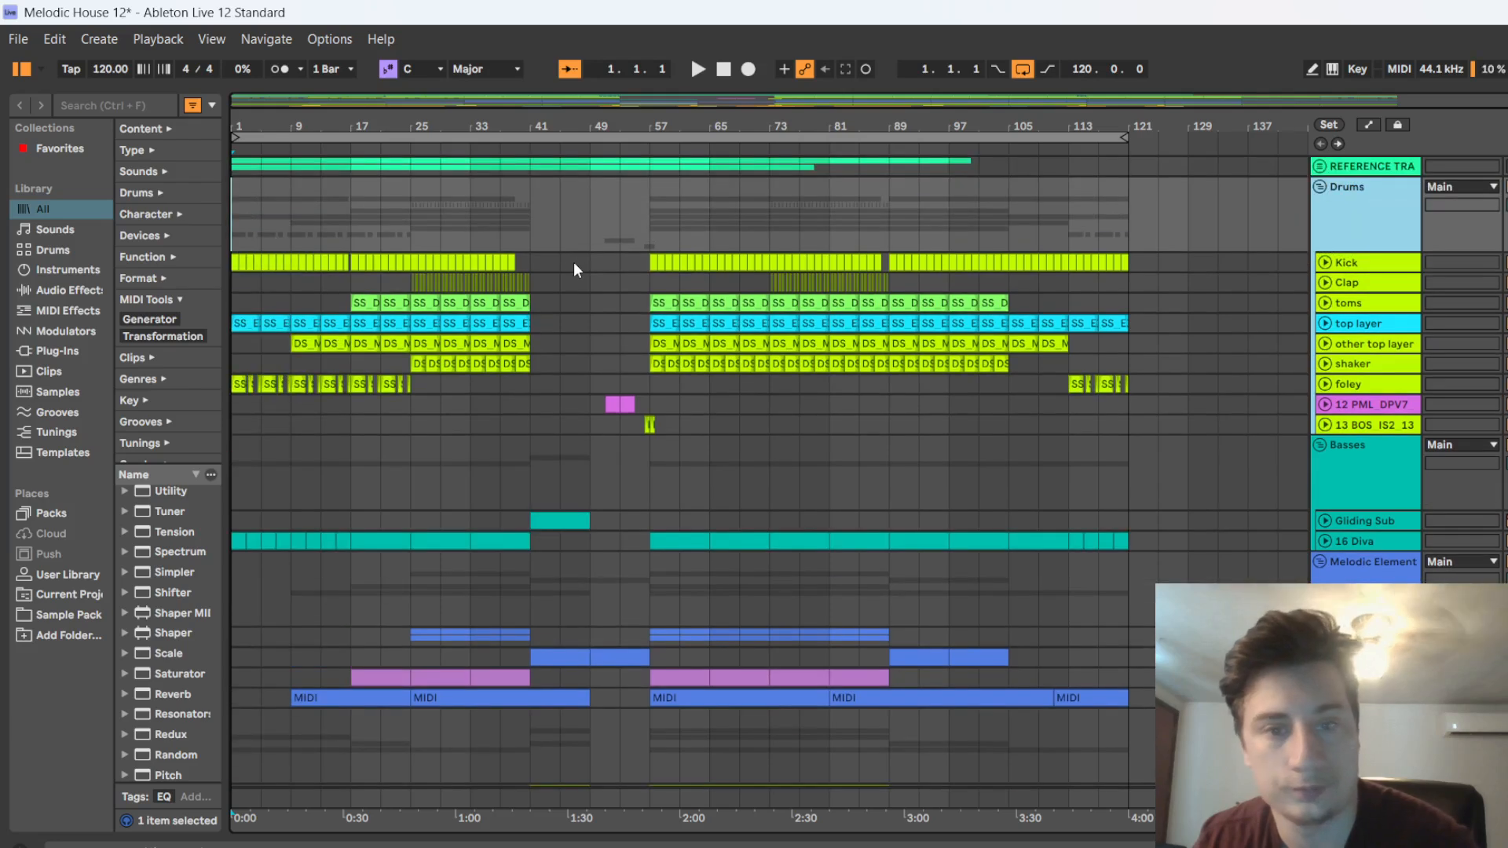
{"action": "left_click", "coordinate": [696, 71]}
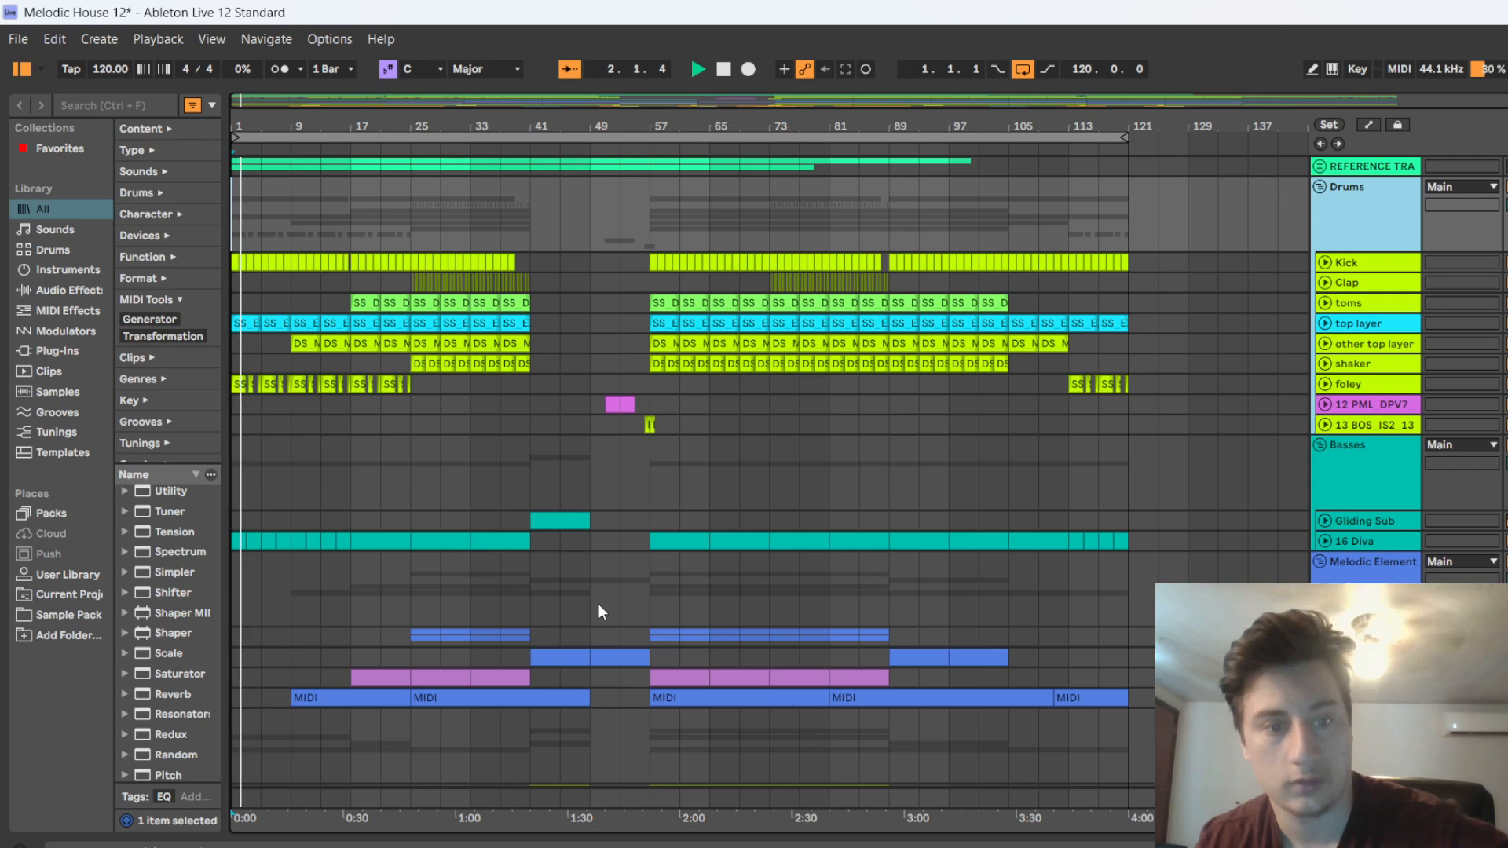
{"action": "scroll", "coordinate": [338, 527], "scroll_direction": "down", "scroll_amount": 2}
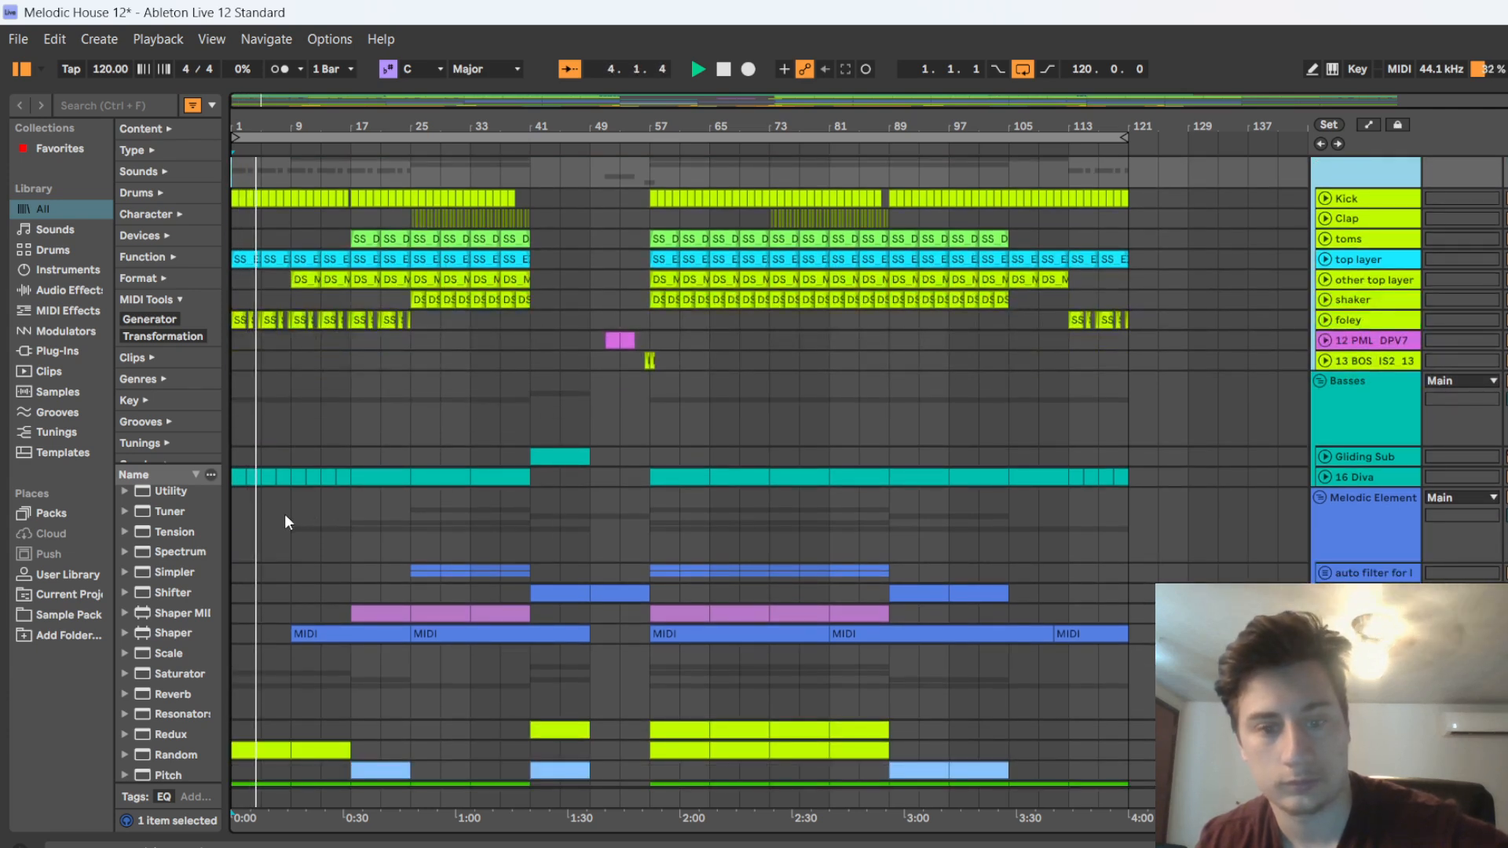
{"action": "scroll", "coordinate": [271, 534], "scroll_direction": "down", "scroll_amount": 5}
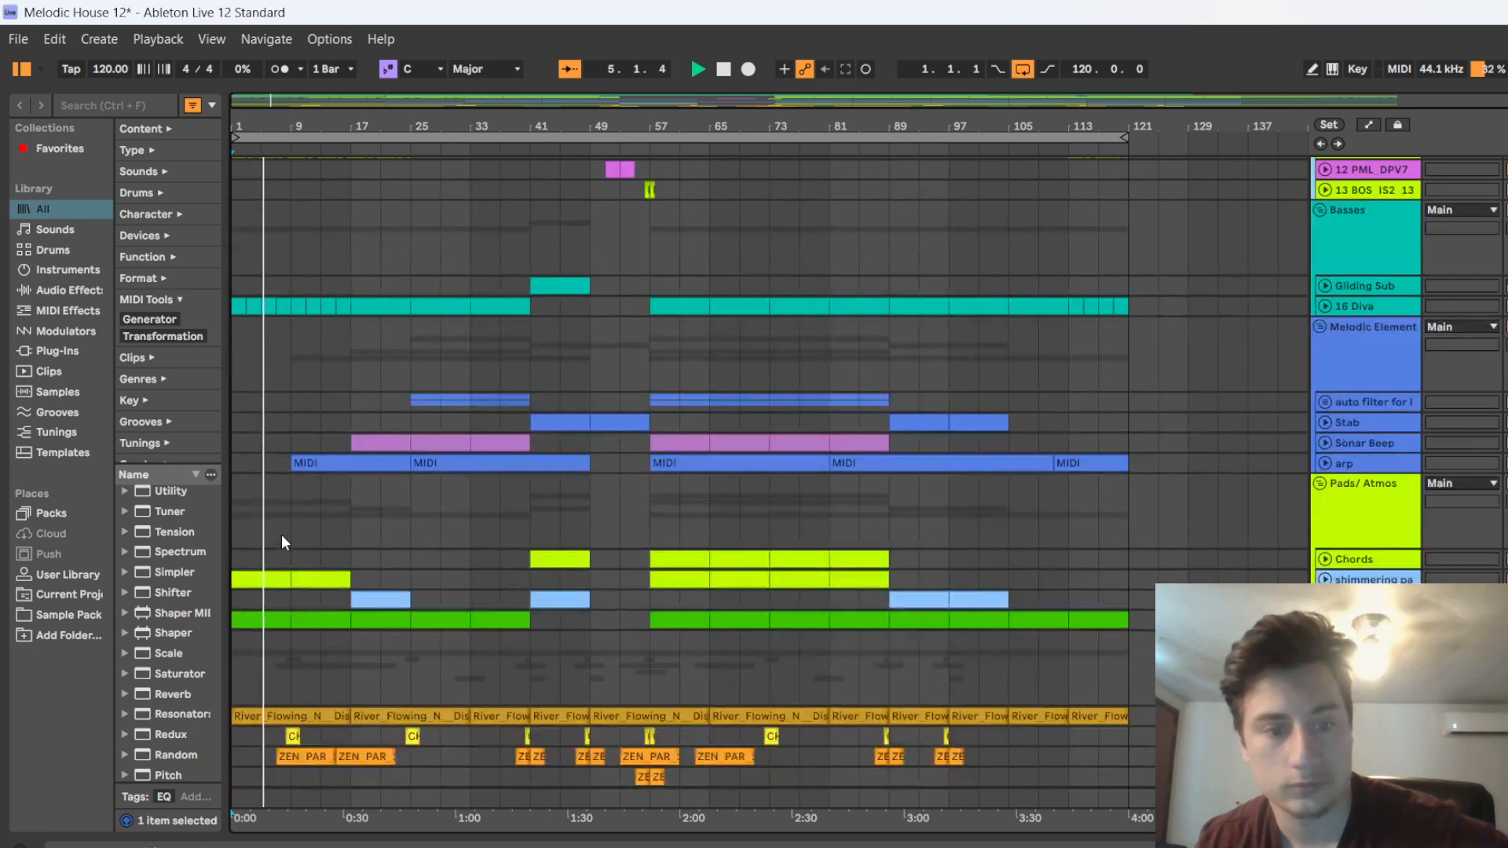
{"action": "scroll", "coordinate": [283, 534], "scroll_direction": "down", "scroll_amount": 2}
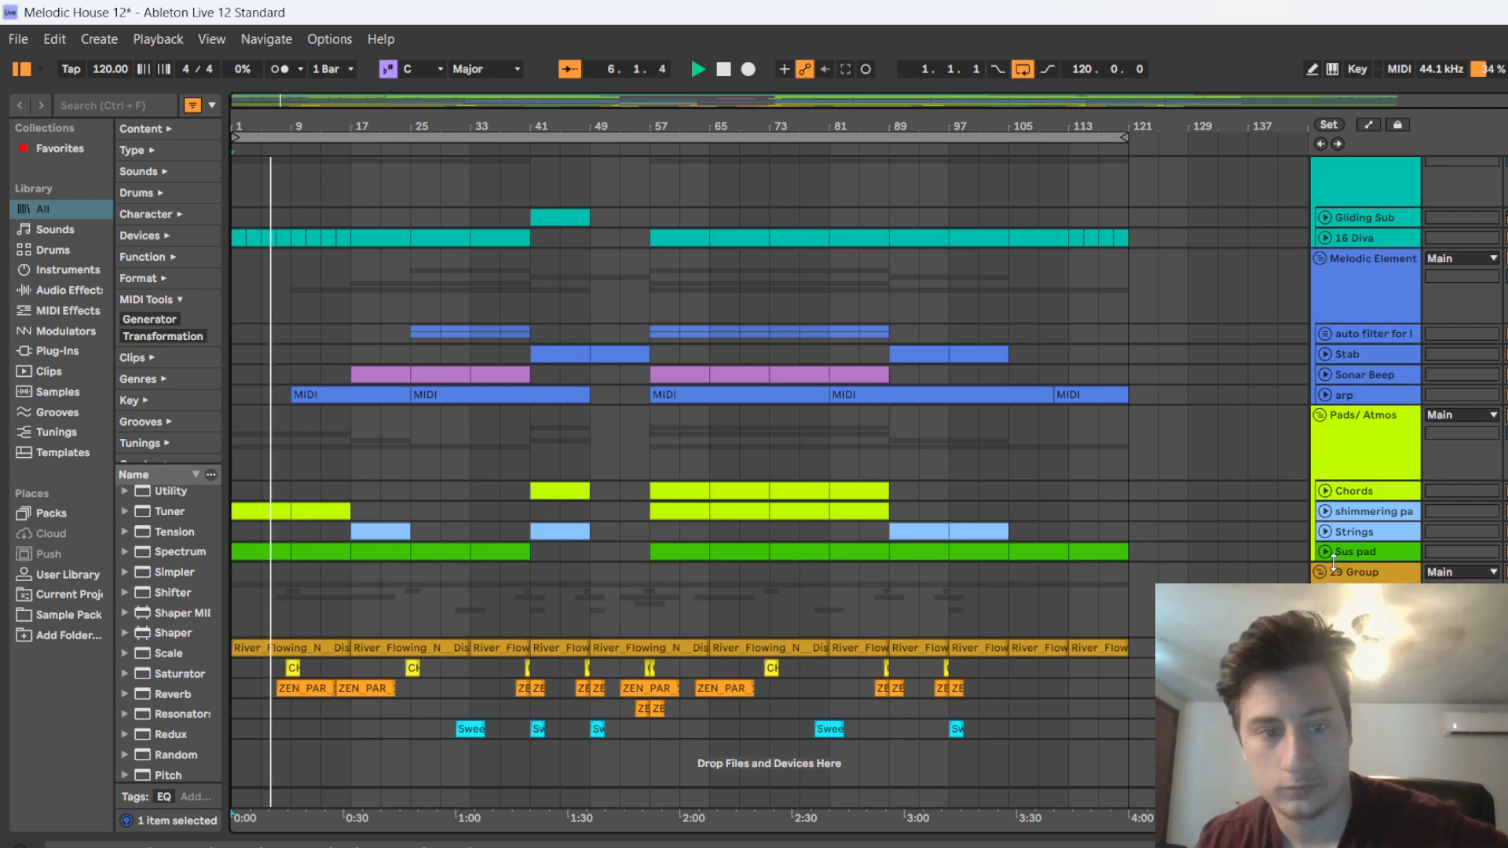
{"action": "scroll", "coordinate": [1333, 560], "scroll_direction": "up", "scroll_amount": 5}
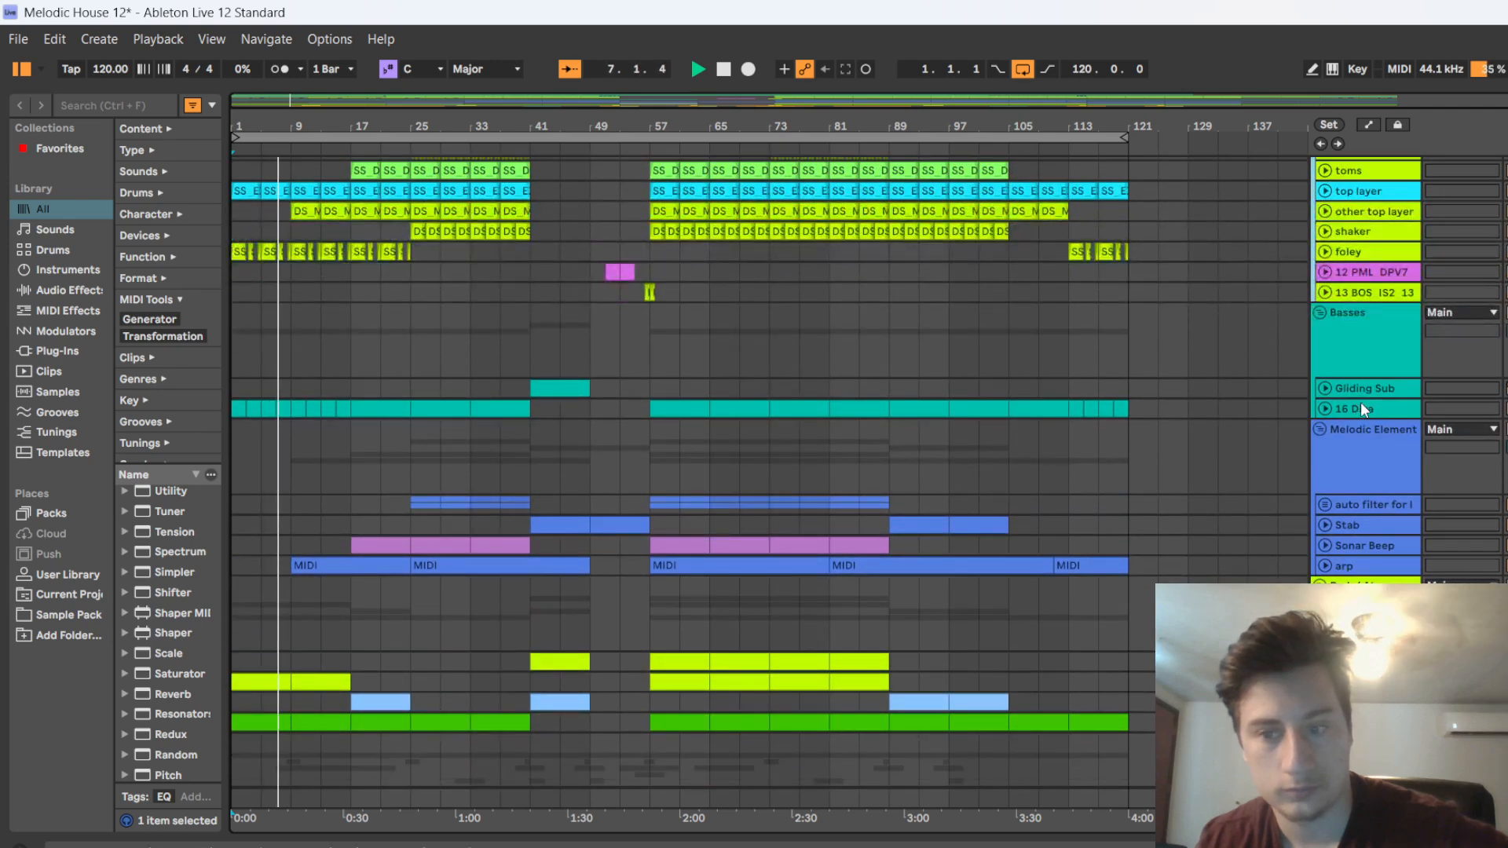
Unfold the 16 Diva bass track and examine the notes of its clip at bar 5 in the enlarged note editor
{"action": "left_click", "coordinate": [1324, 408]}
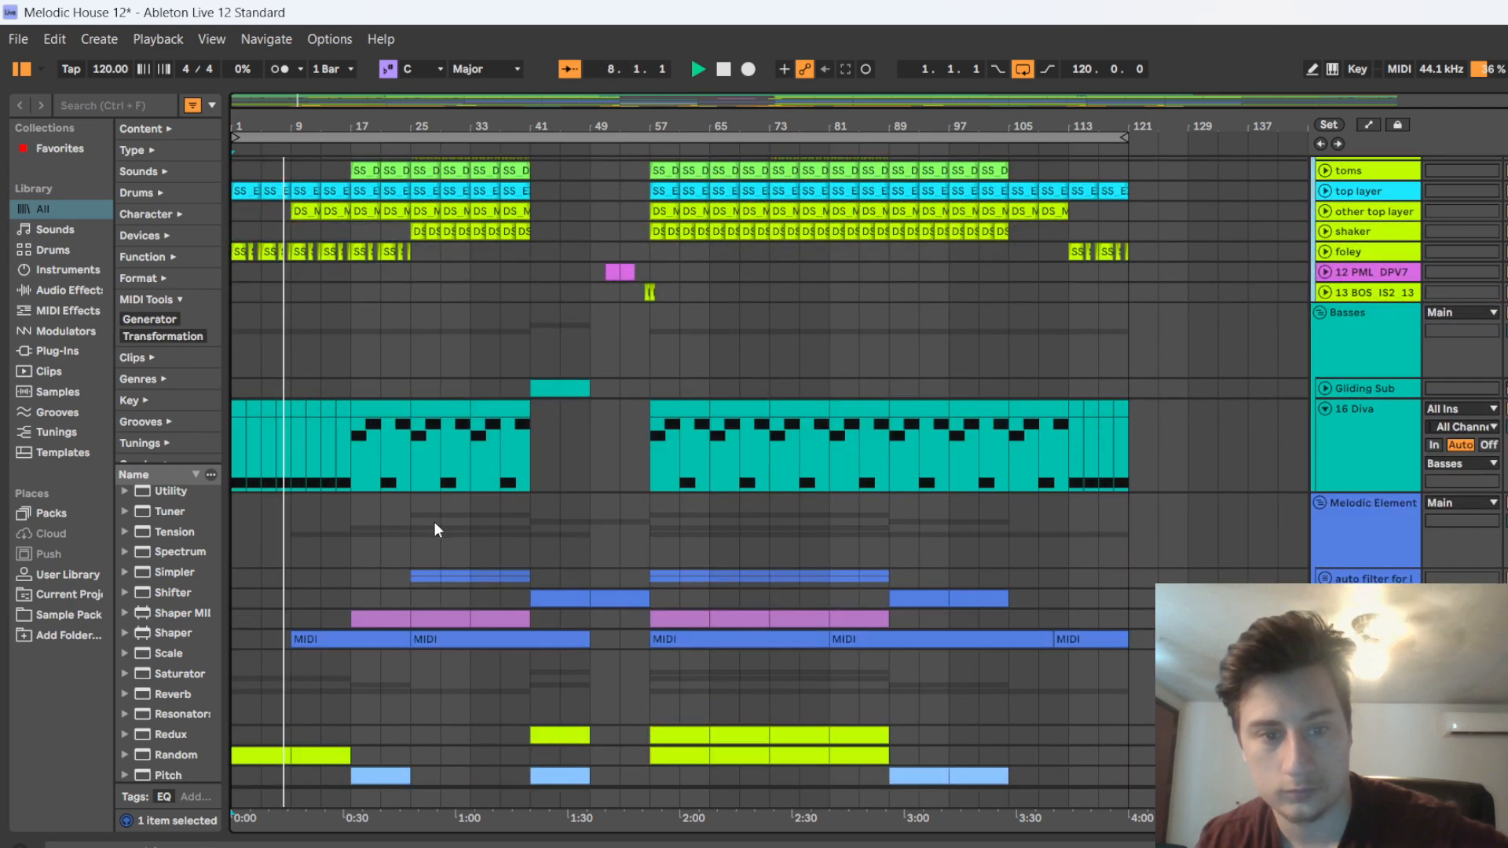
{"action": "double_click", "coordinate": [264, 468]}
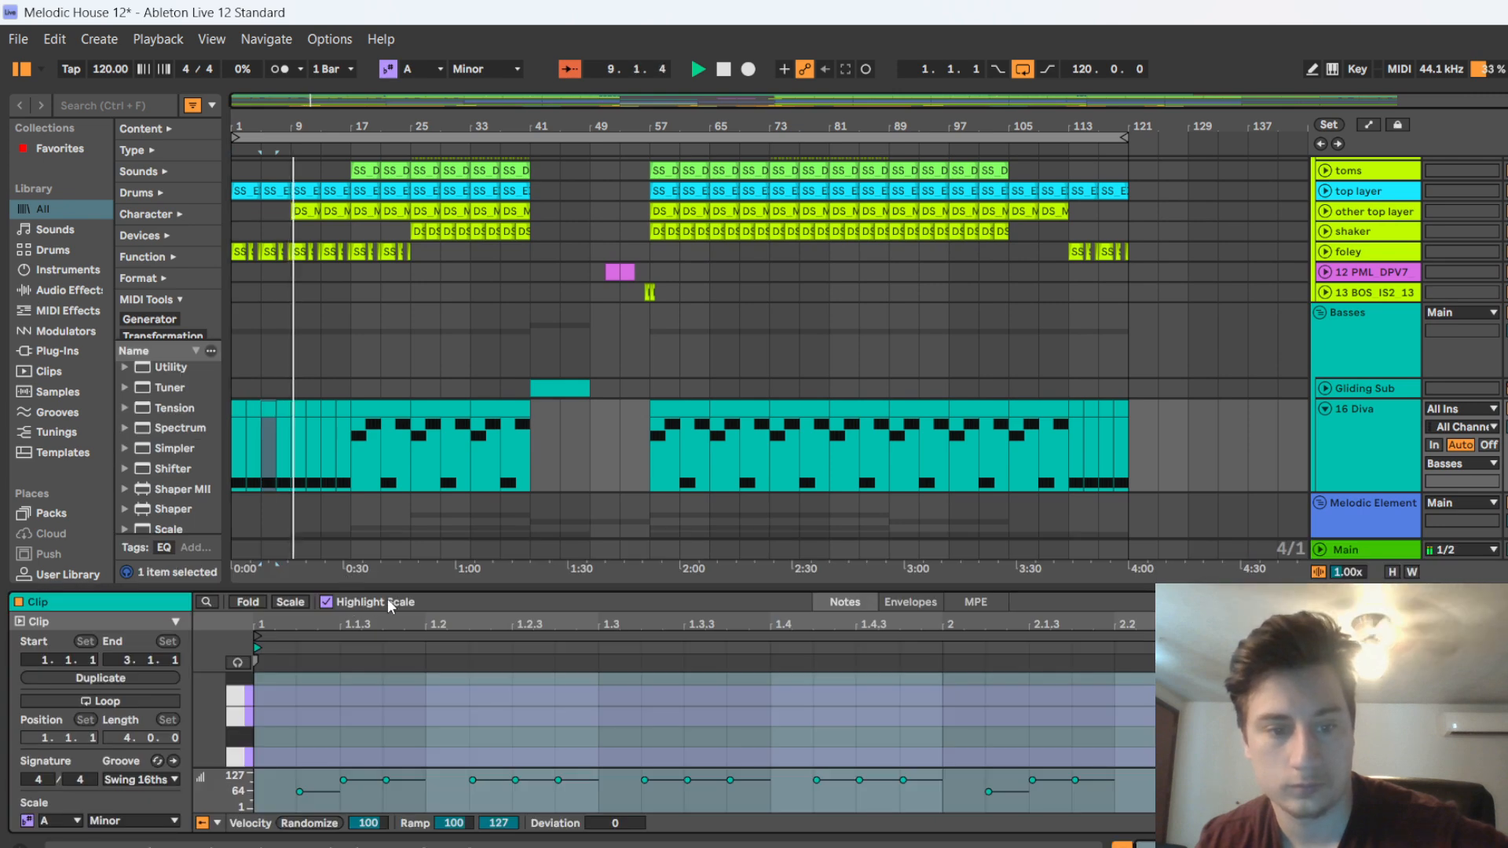
{"action": "left_click_drag", "start_coordinate": [388, 590], "coordinate": [429, 236]}
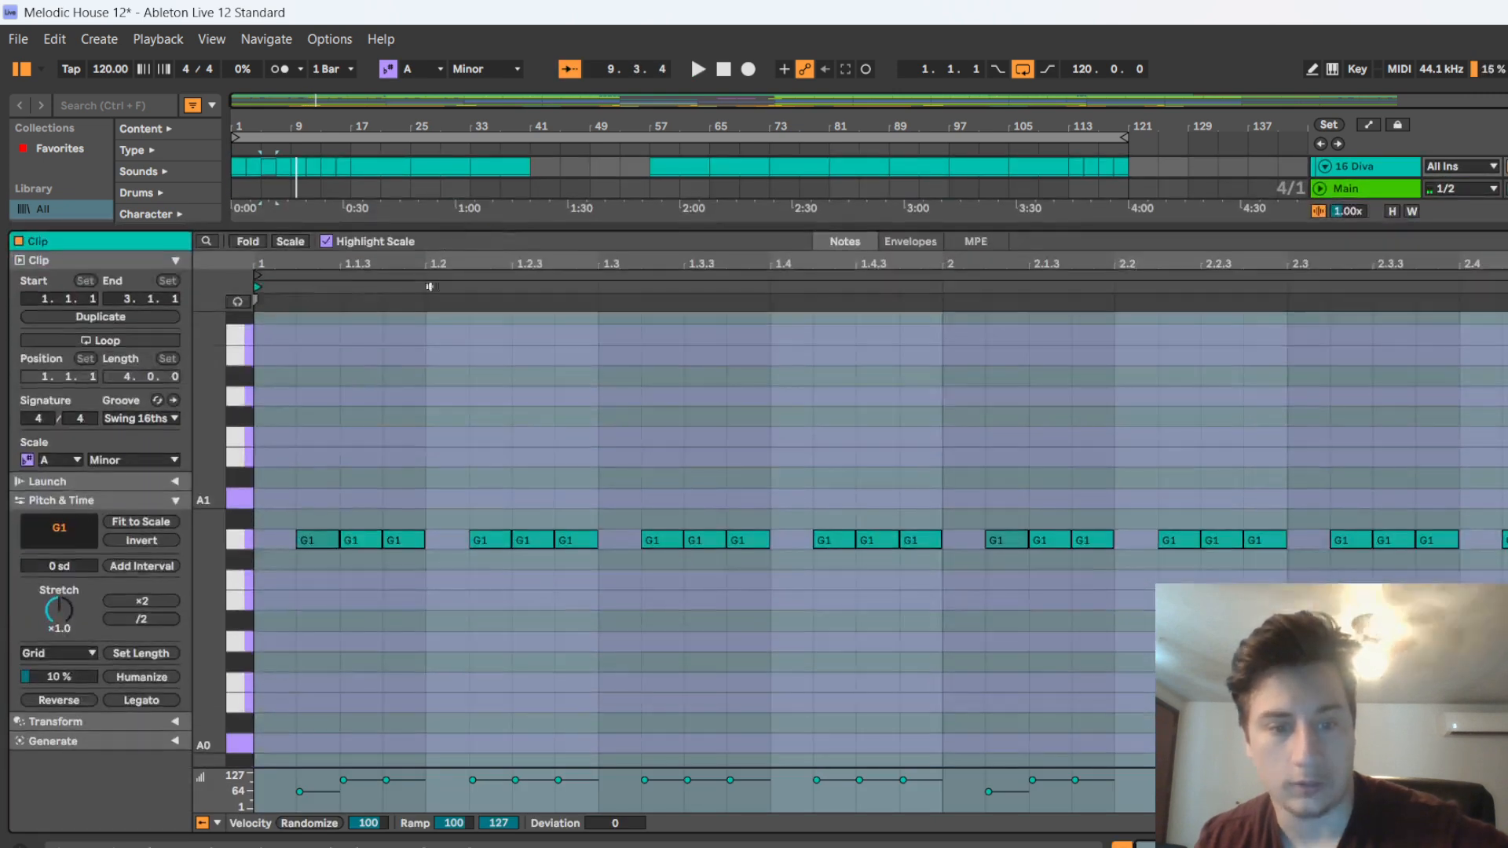
{"action": "scroll", "coordinate": [526, 689], "scroll_direction": "down", "scroll_amount": 5}
{"action": "scroll", "coordinate": [441, 642], "scroll_direction": "up", "scroll_amount": 3}
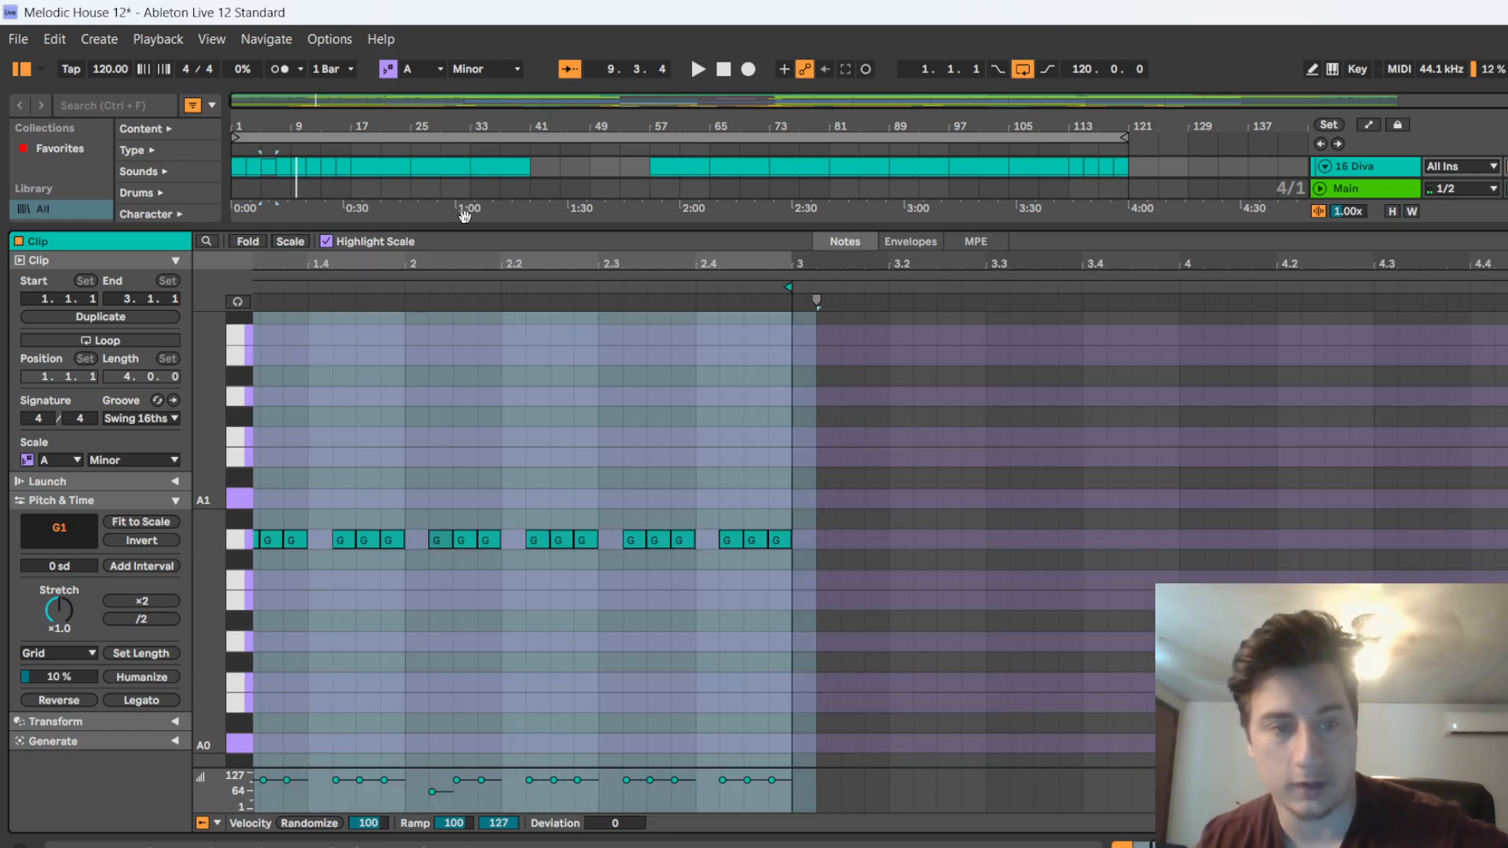
{"action": "left_click_drag", "start_coordinate": [455, 229], "coordinate": [449, 485]}
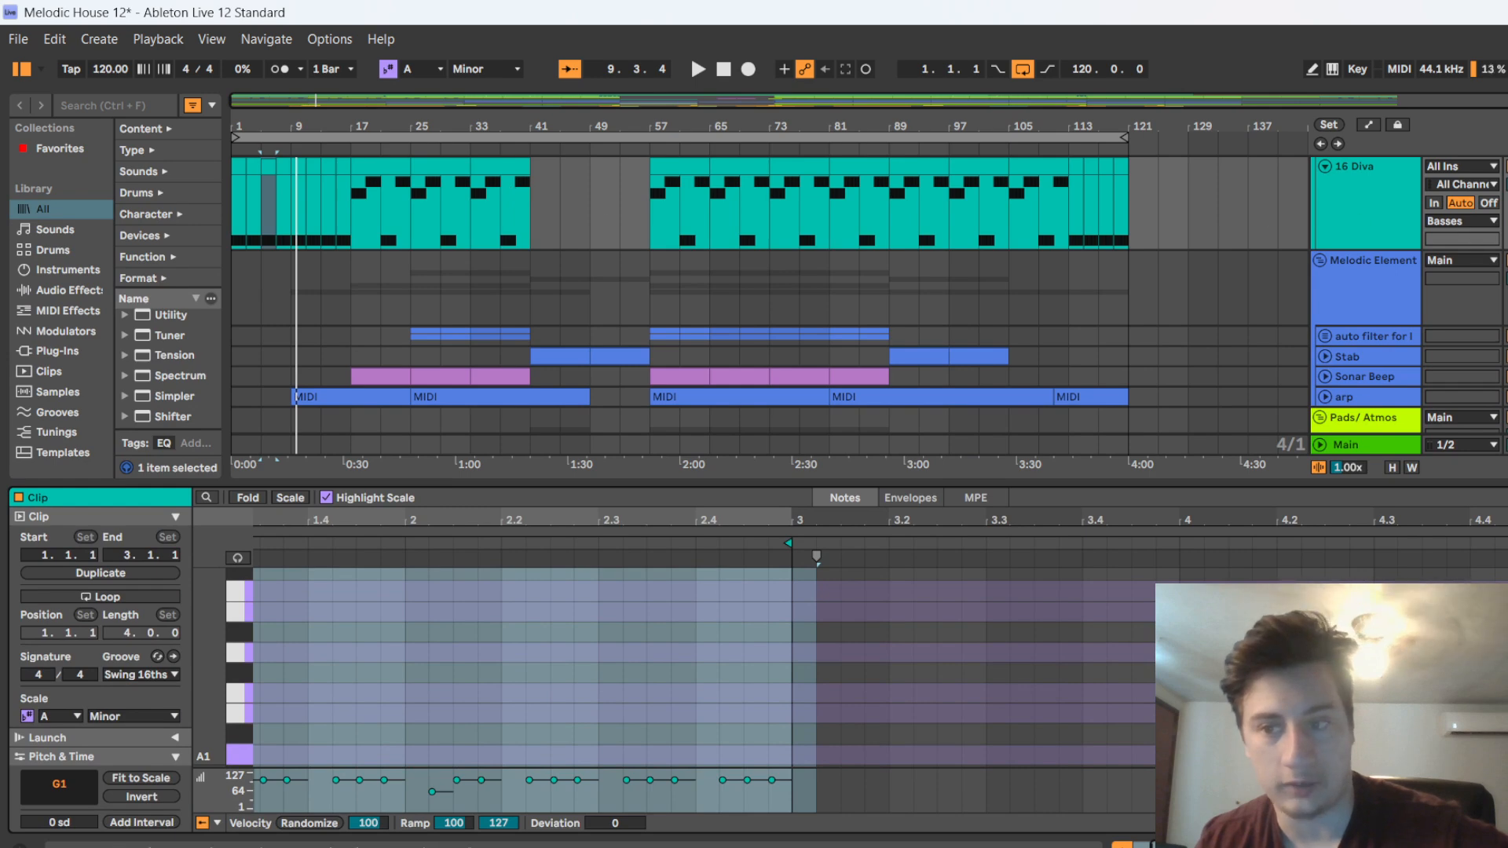
Show the 16 Diva track's device chain and inspect the Diva synth's preset list and main settings
{"action": "key", "text": "space"}
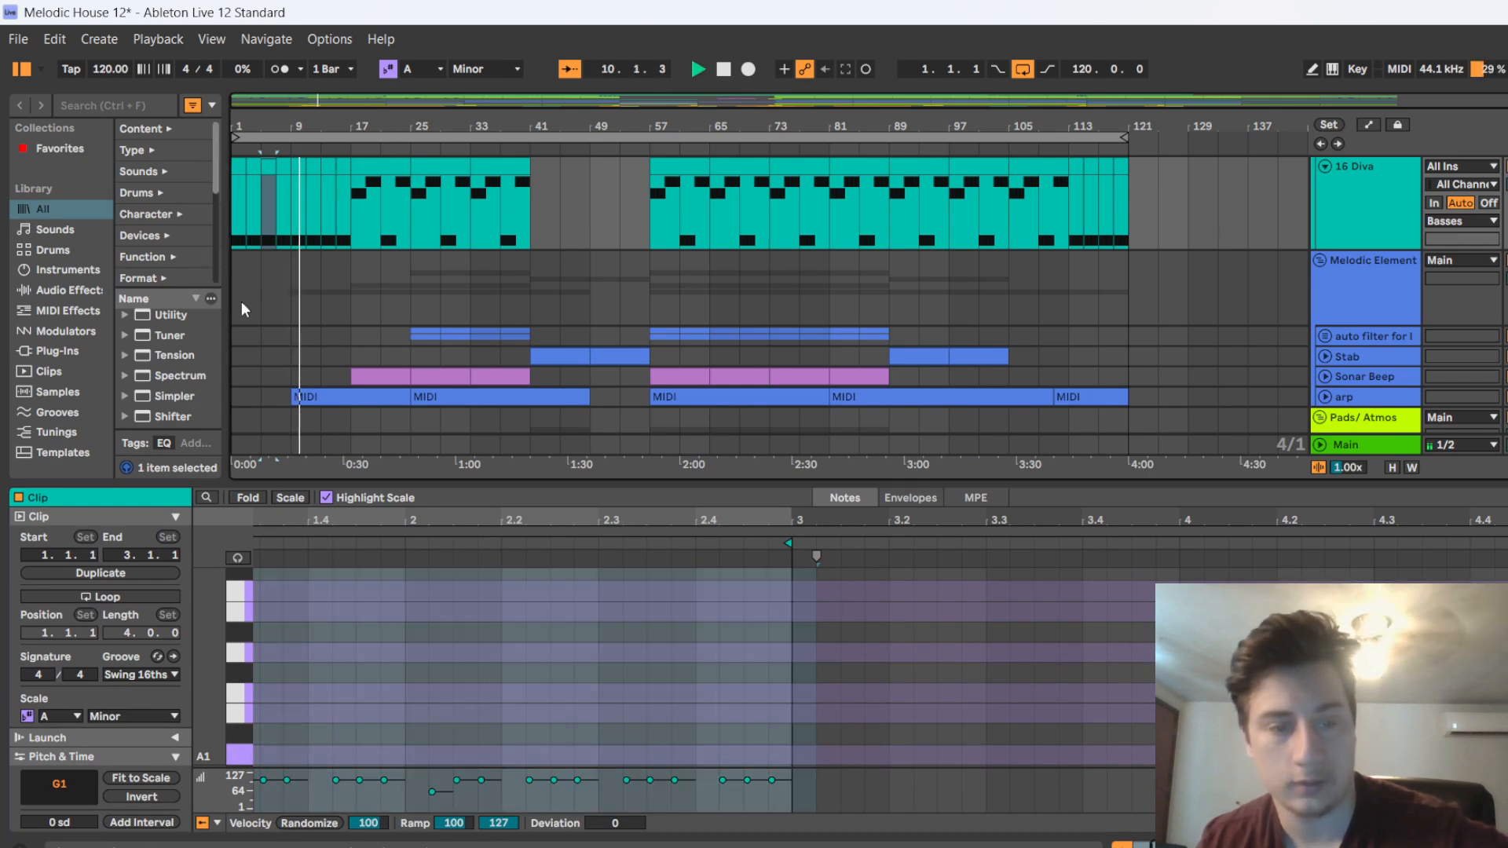
{"action": "key", "text": "shift+Tab"}
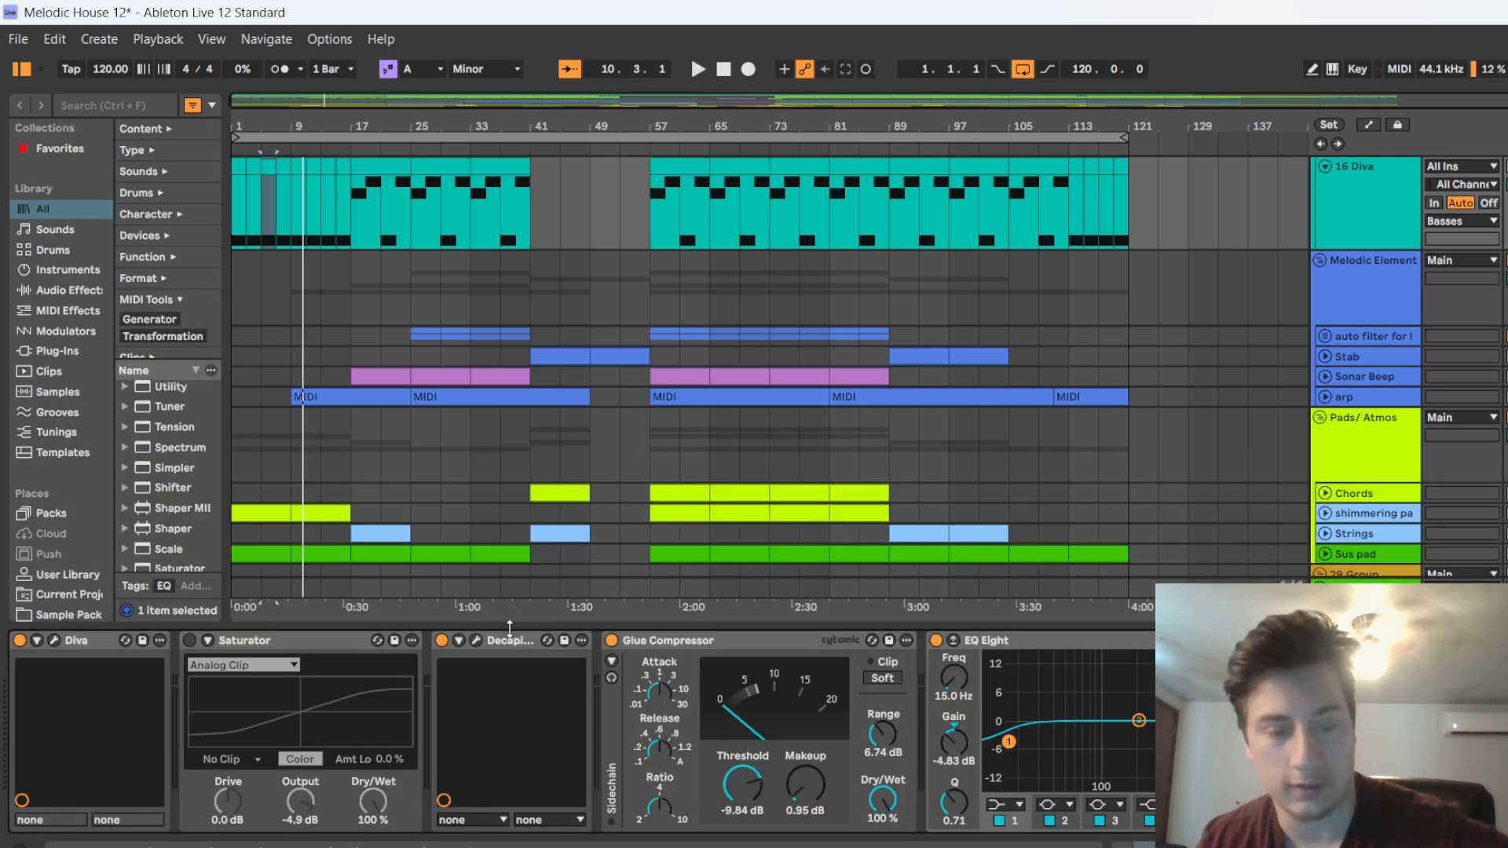
{"action": "left_click", "coordinate": [55, 641]}
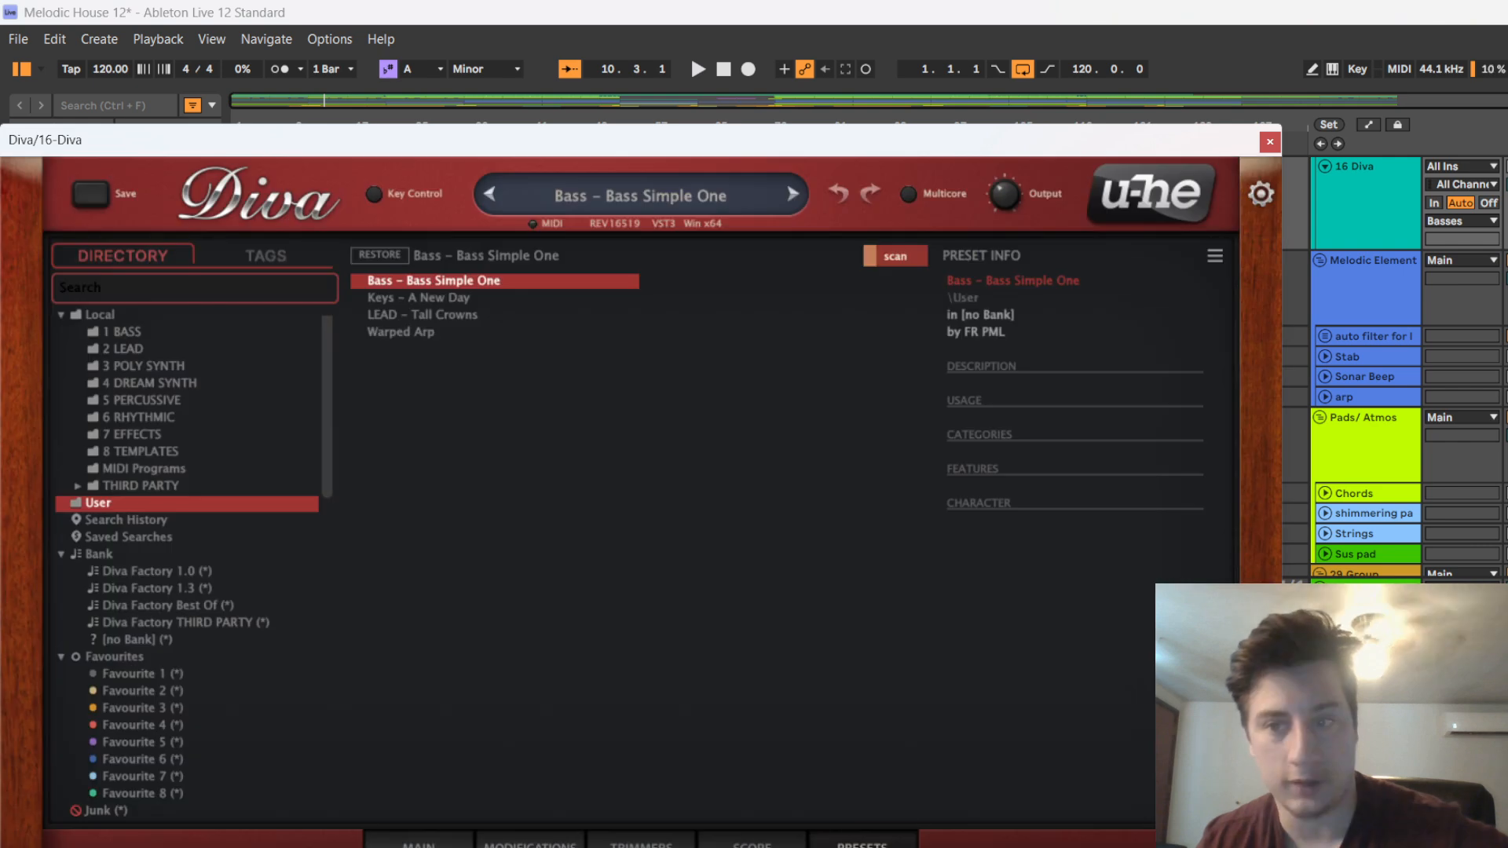
{"action": "scroll", "coordinate": [1406, 432], "scroll_direction": "up", "scroll_amount": 1}
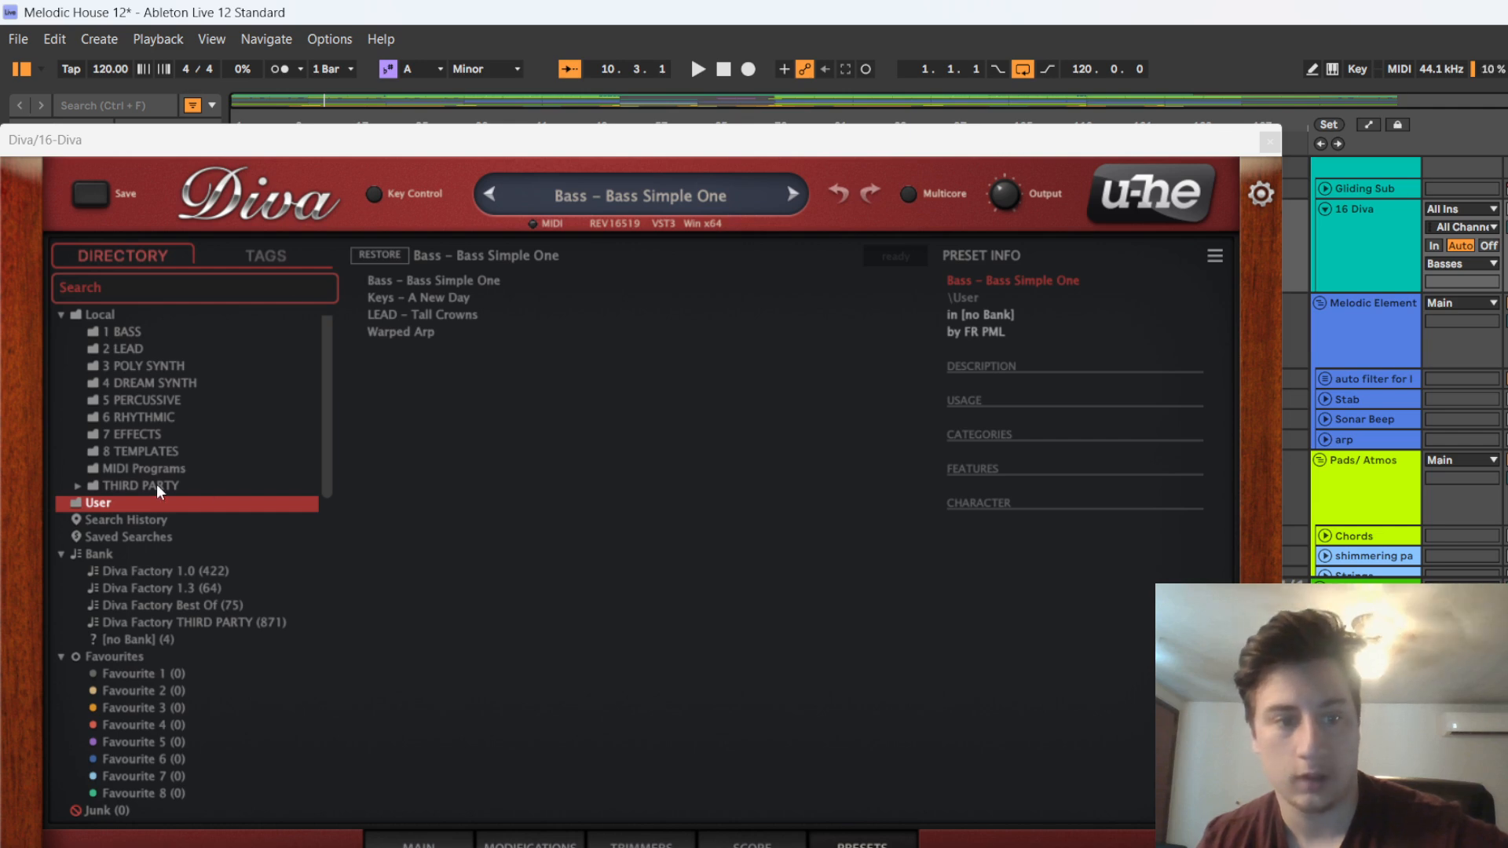
{"action": "left_click", "coordinate": [437, 846]}
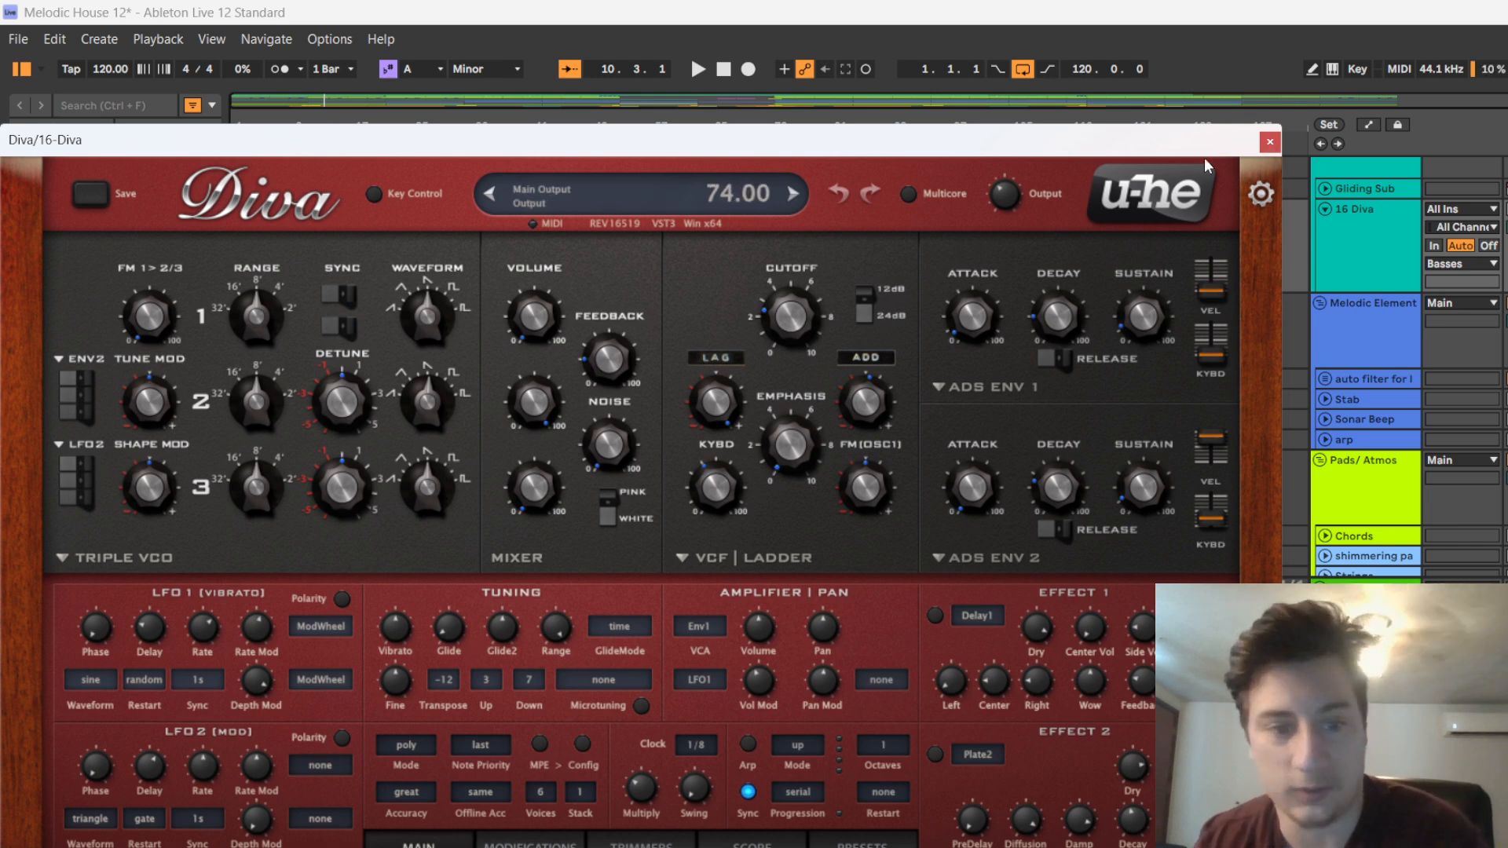
{"action": "left_click", "coordinate": [738, 85]}
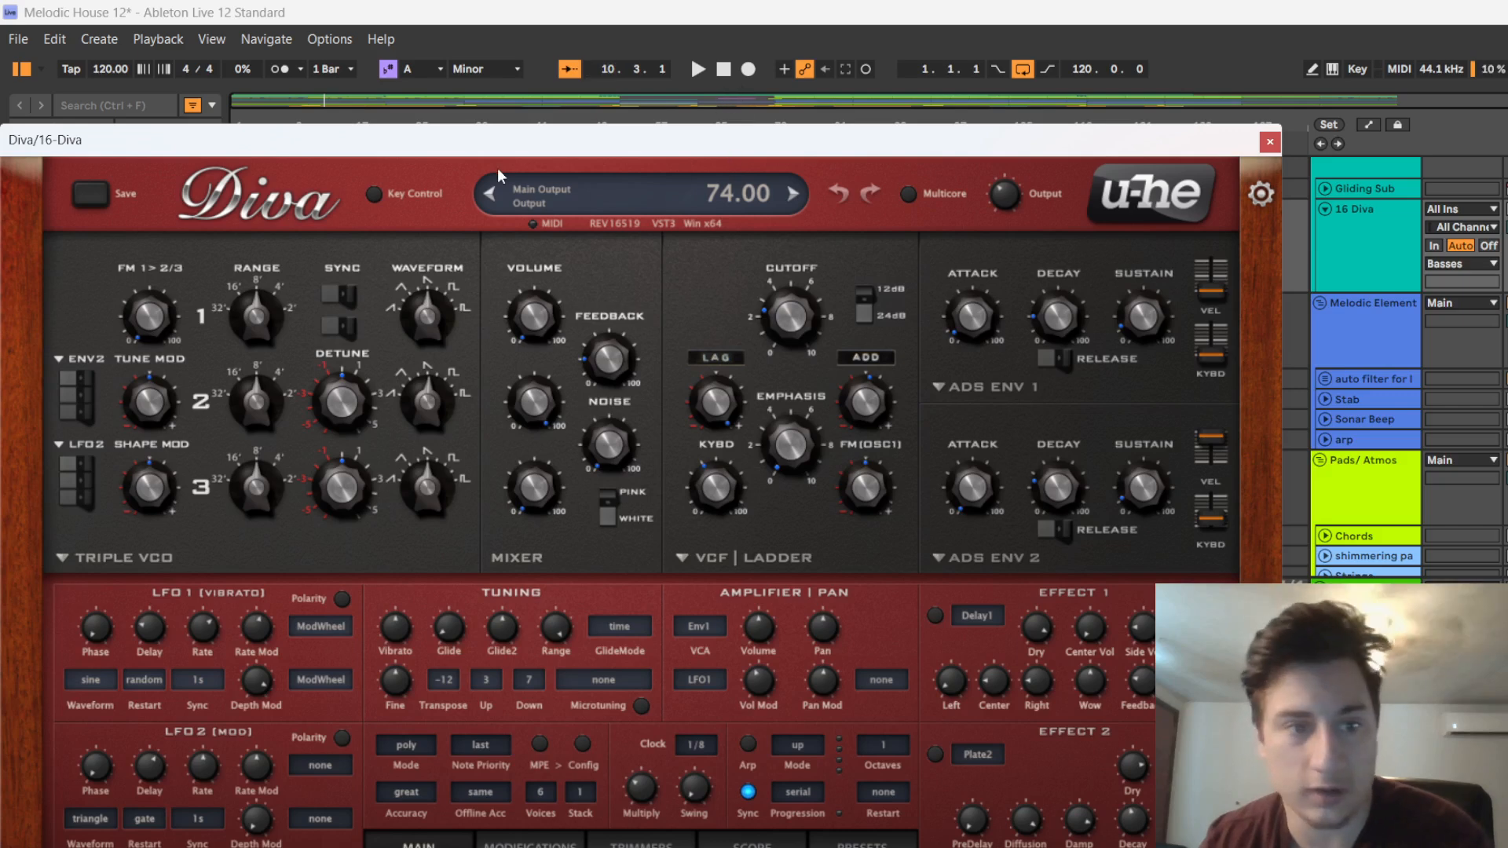
{"action": "left_click", "coordinate": [891, 844]}
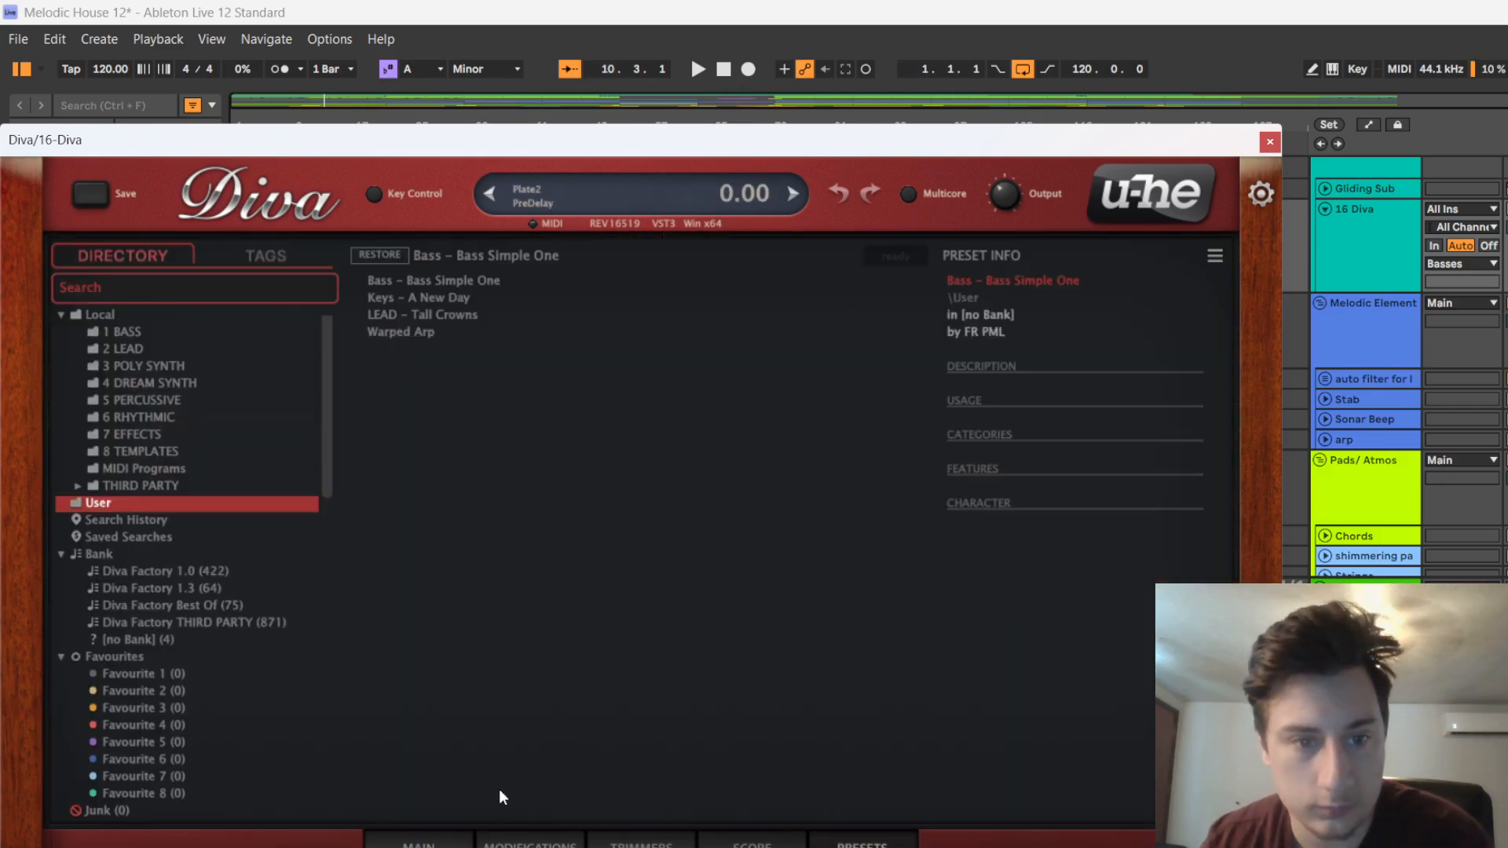
{"action": "left_click", "coordinate": [530, 845]}
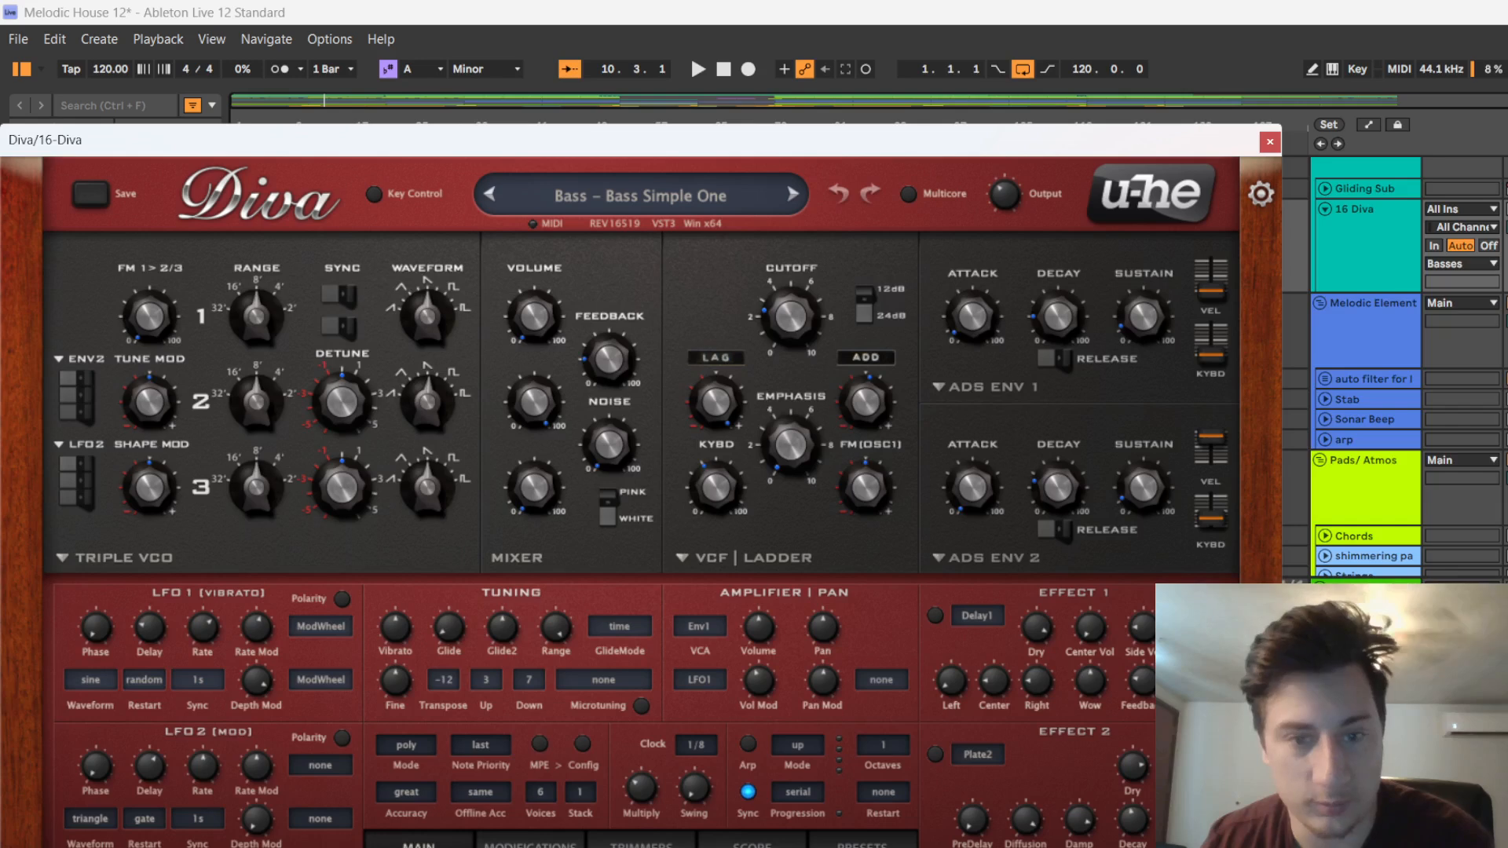
Look through Diva's modifications, trimmers, scope and presets pages, return to the main page and close the plugin window
{"action": "key", "text": "alt+Tab"}
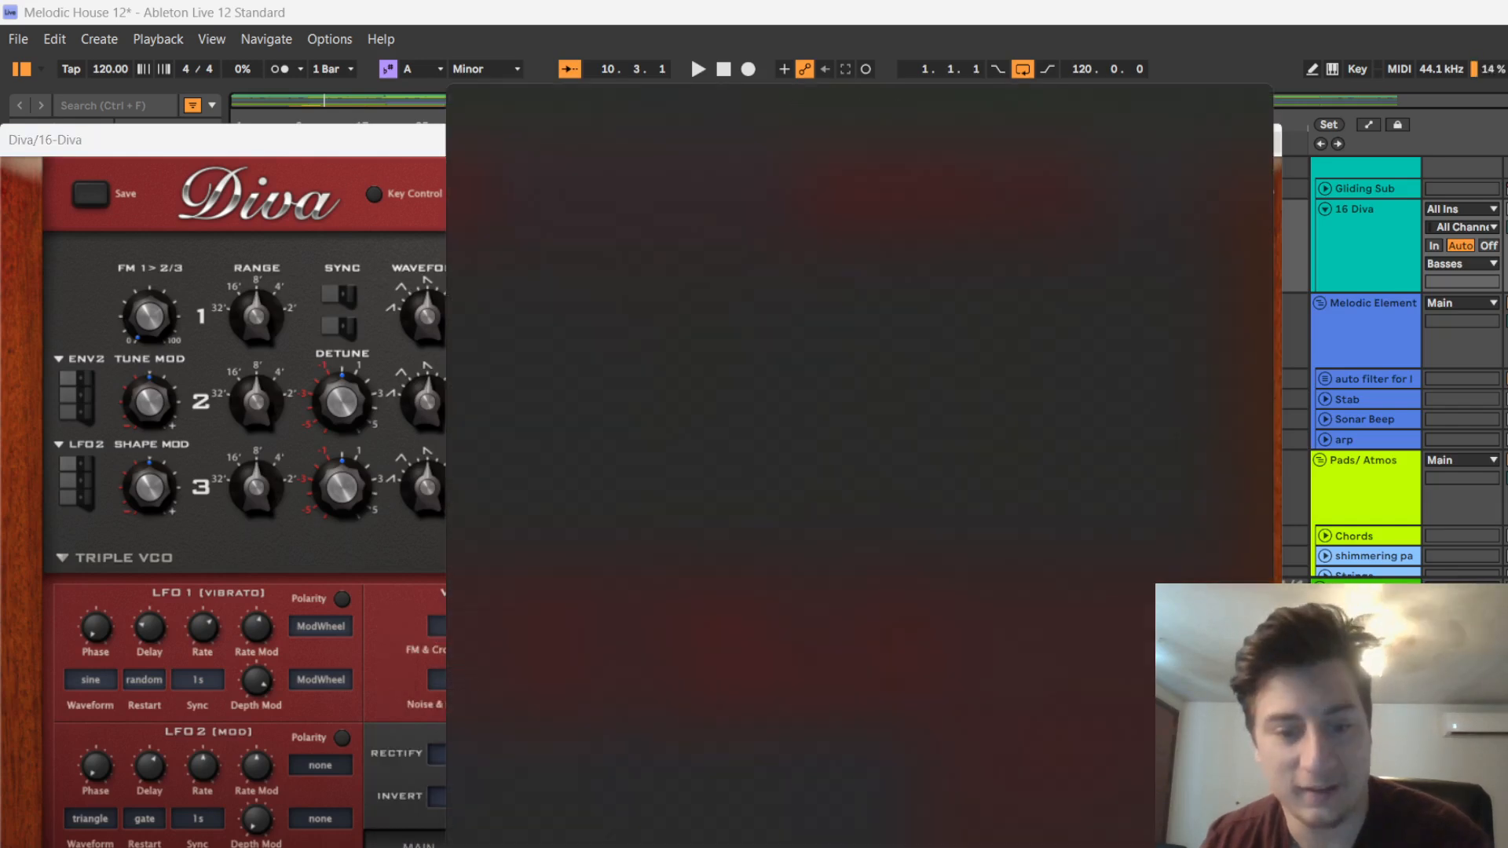
{"action": "left_click", "coordinate": [642, 843]}
{"action": "left_click", "coordinate": [751, 843]}
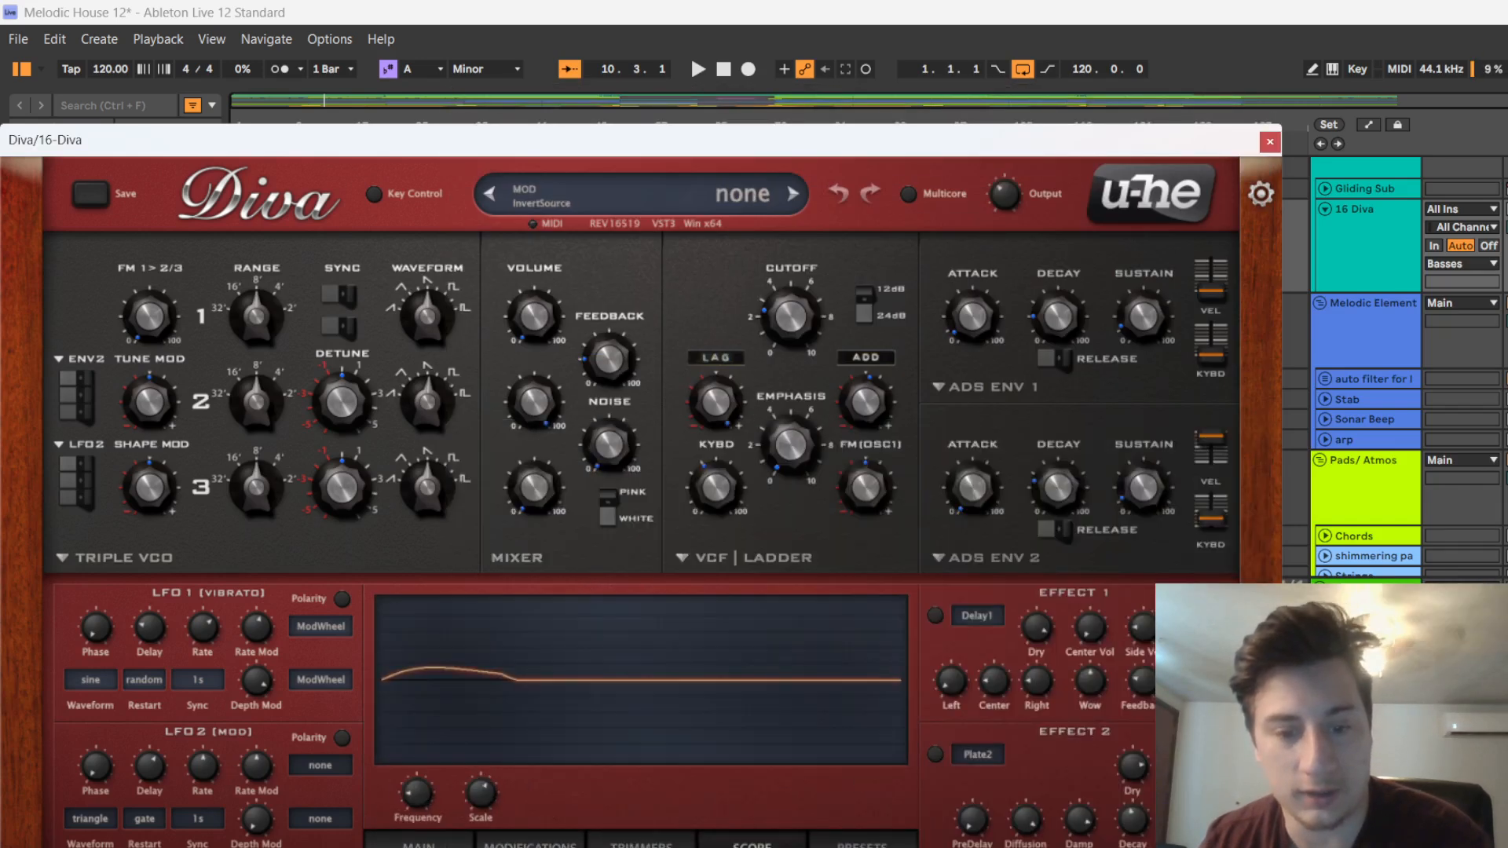
{"action": "left_click", "coordinate": [862, 844]}
{"action": "left_click", "coordinate": [642, 843]}
{"action": "left_click", "coordinate": [529, 843]}
{"action": "left_click", "coordinate": [423, 844]}
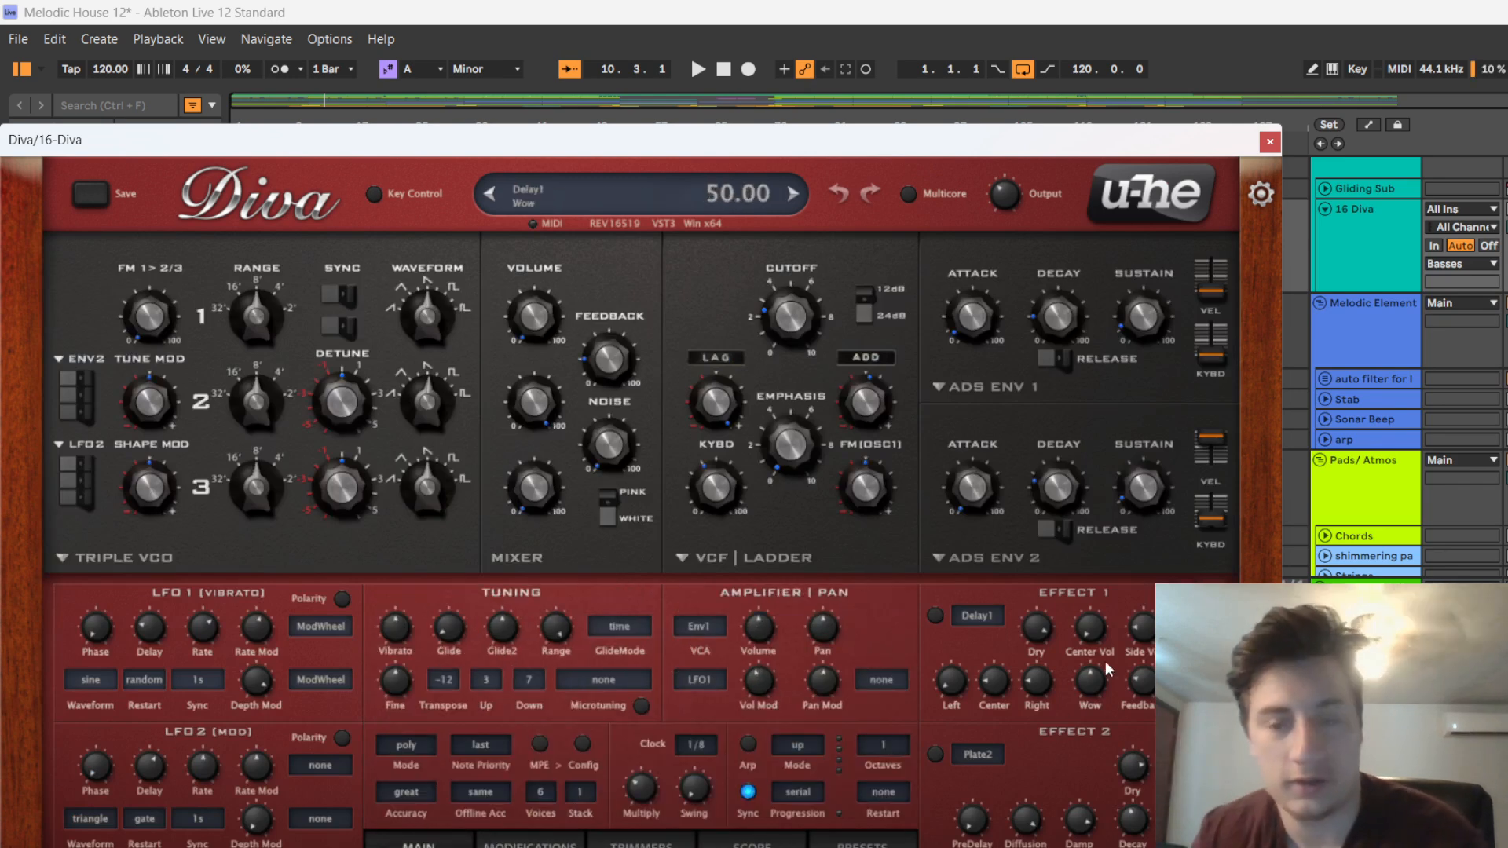
{"action": "left_click", "coordinate": [1269, 142]}
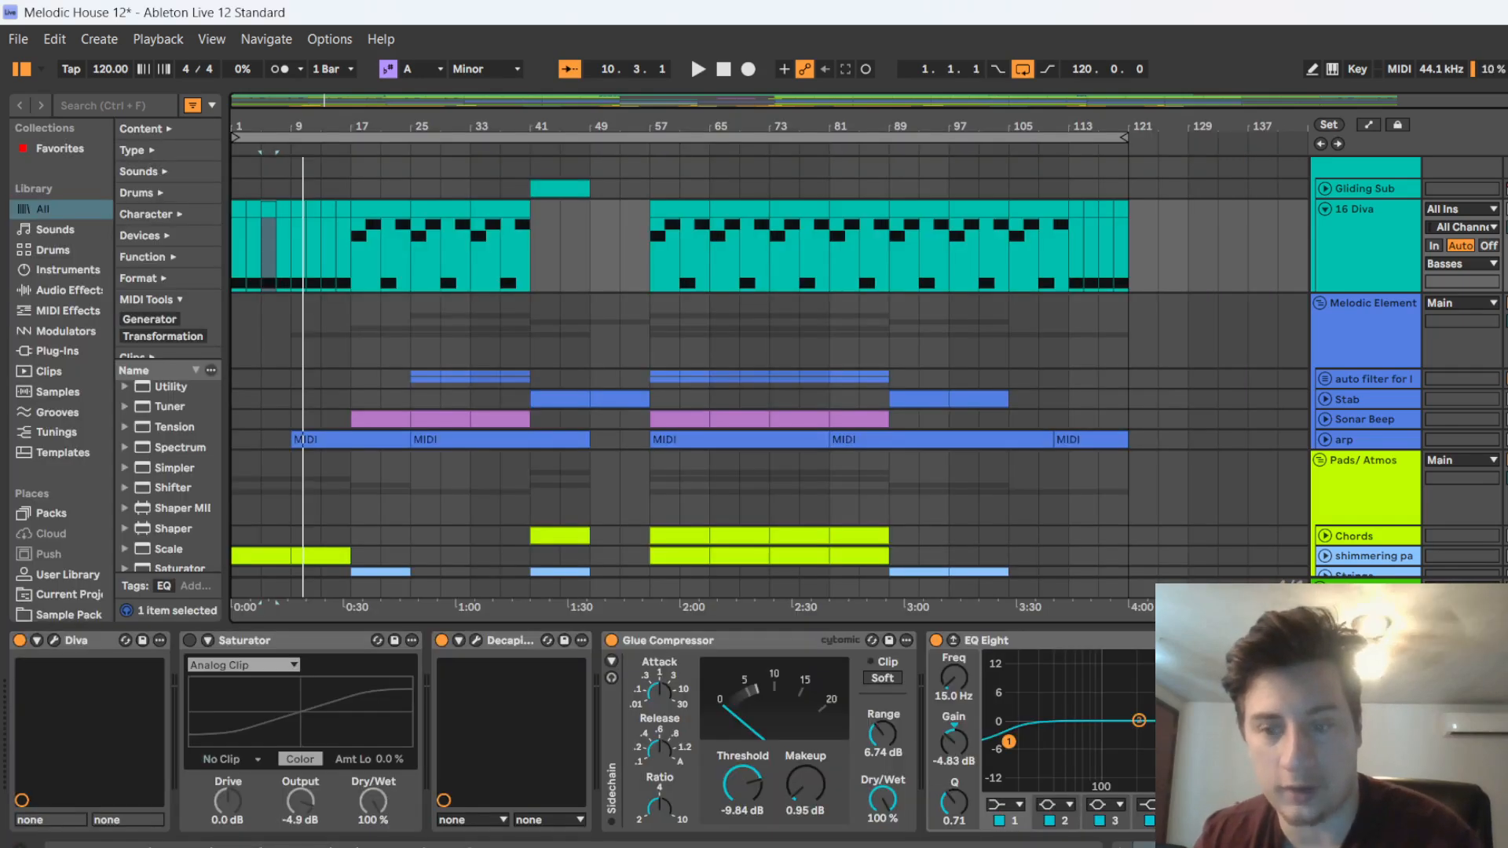
Inspect the Decapitator settings on the 16 Diva track and listen to playback from bar 5
{"action": "left_click", "coordinate": [476, 641]}
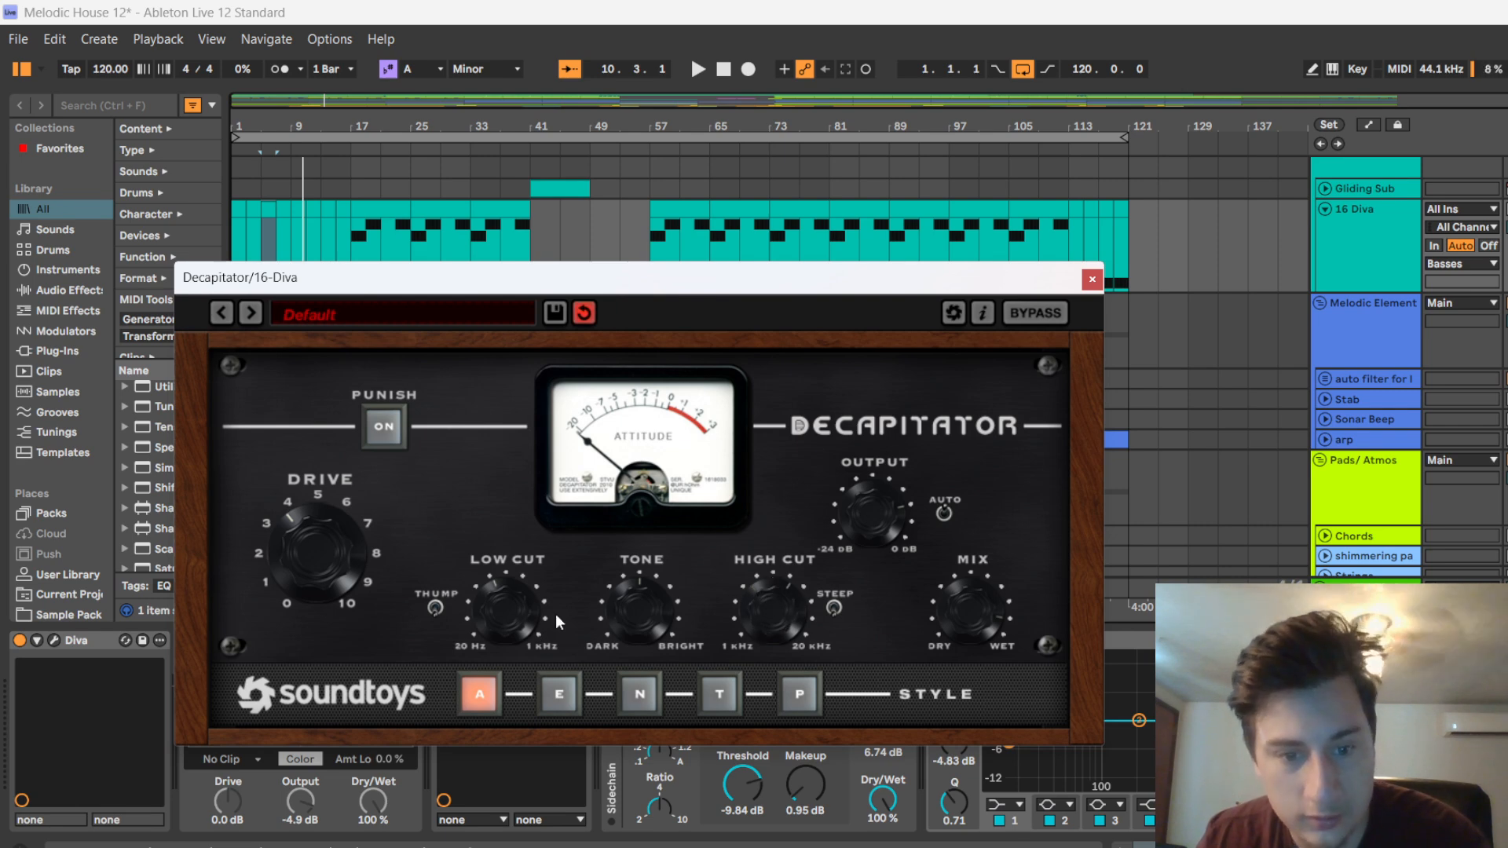
{"action": "left_click", "coordinate": [1092, 281]}
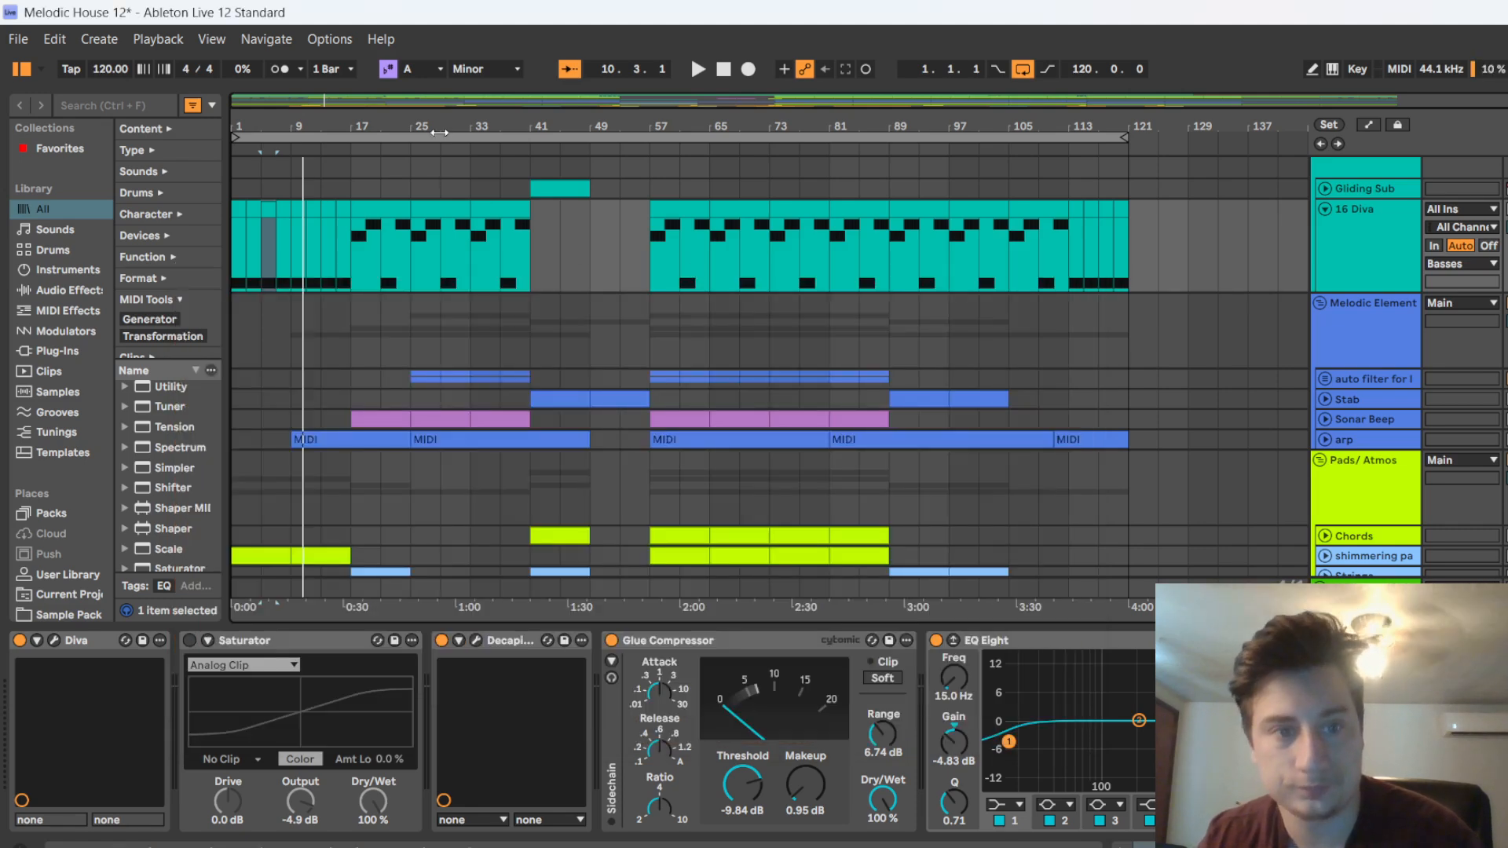
{"action": "left_click", "coordinate": [258, 150]}
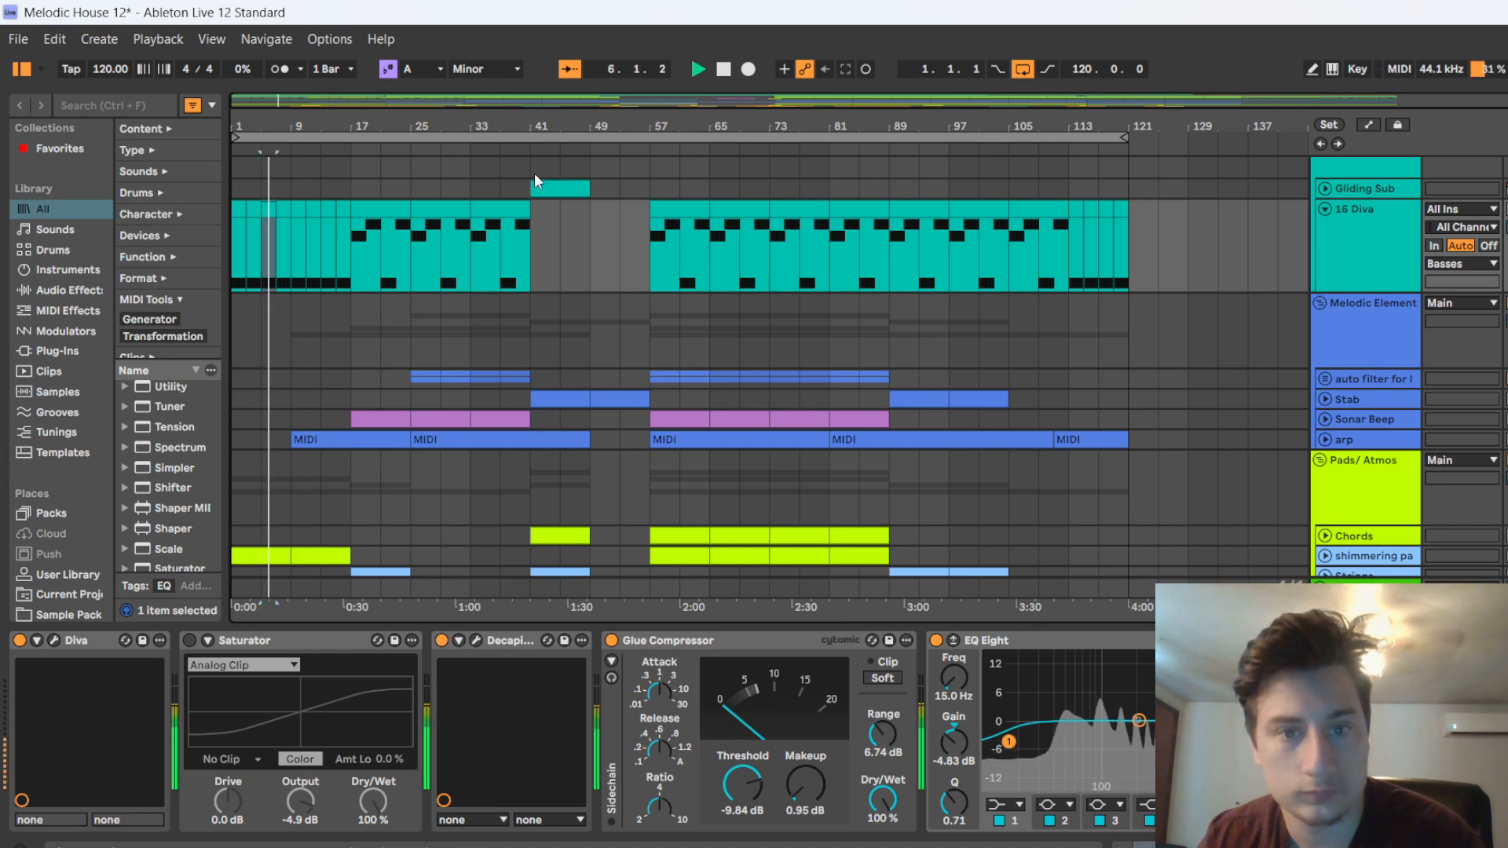
{"action": "key", "text": "space"}
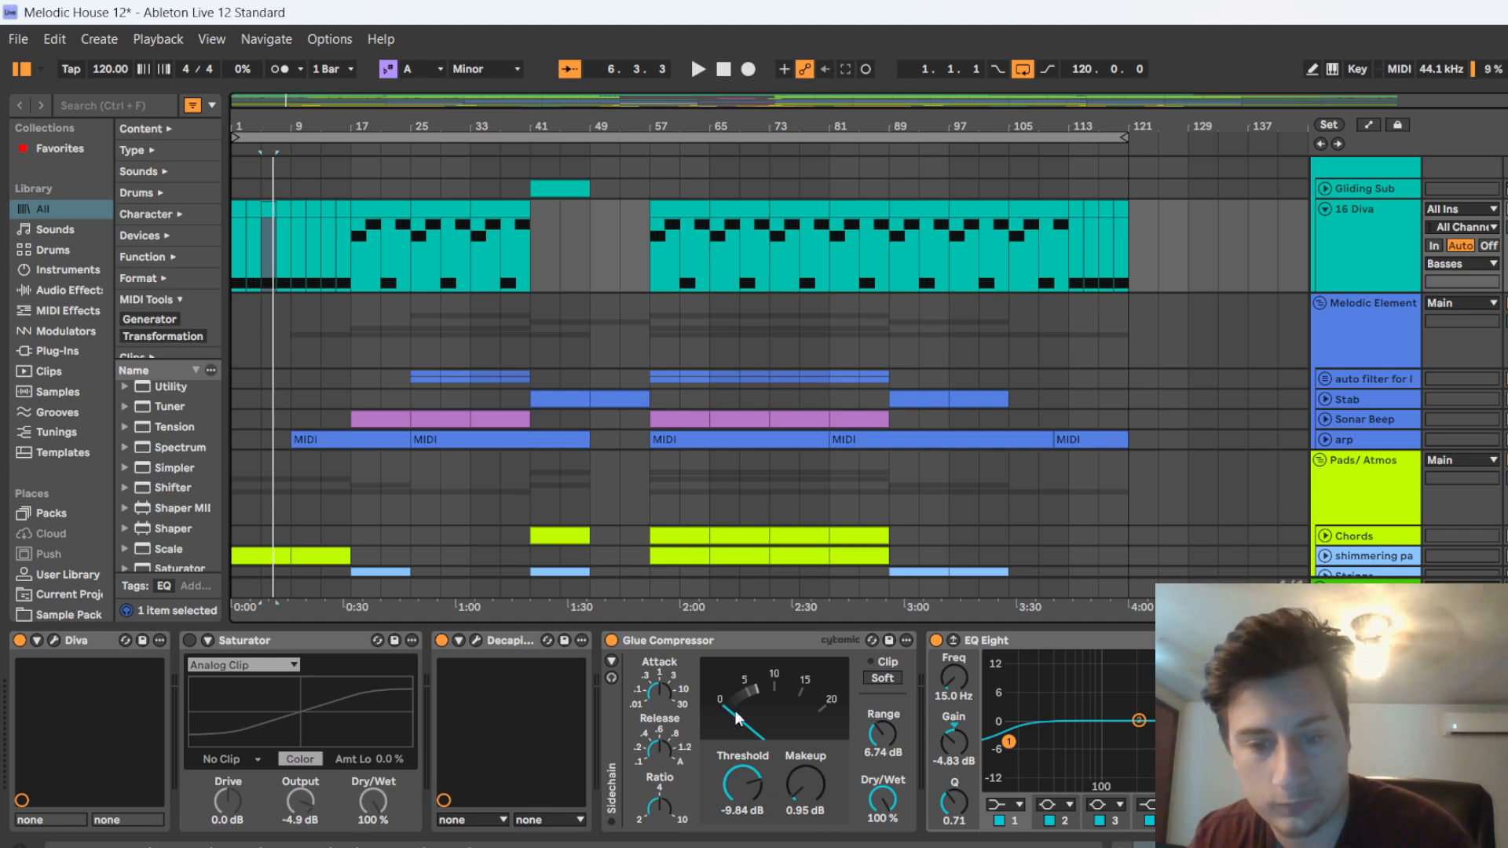
Set the bass track's Glue Compressor threshold to -12.7 dB and makeup to 1.27 dB during playback
{"action": "key", "text": "space"}
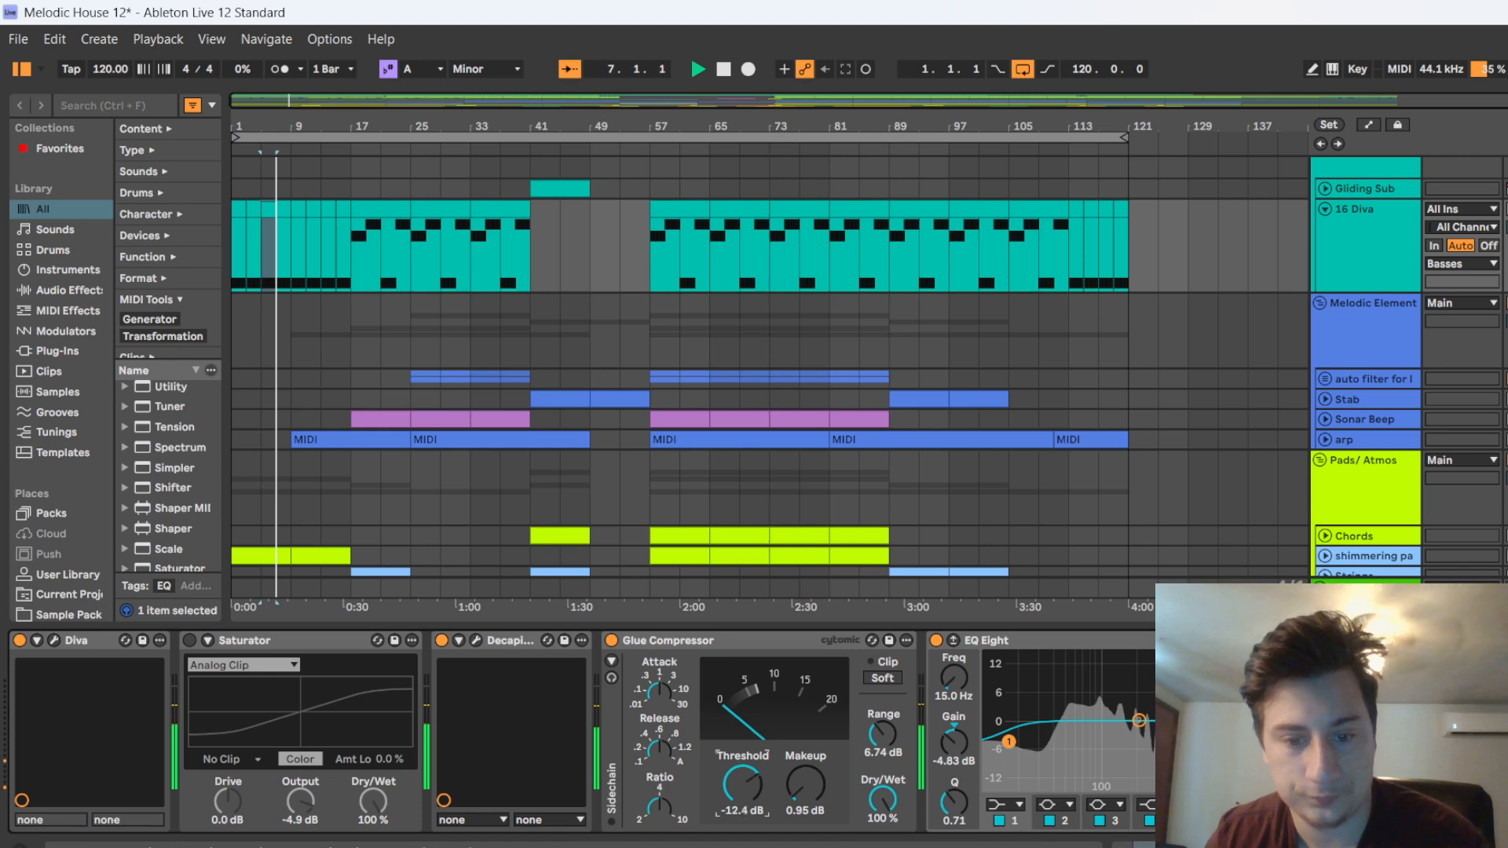
{"action": "left_click_drag", "start_coordinate": [743, 789], "coordinate": [822, 777]}
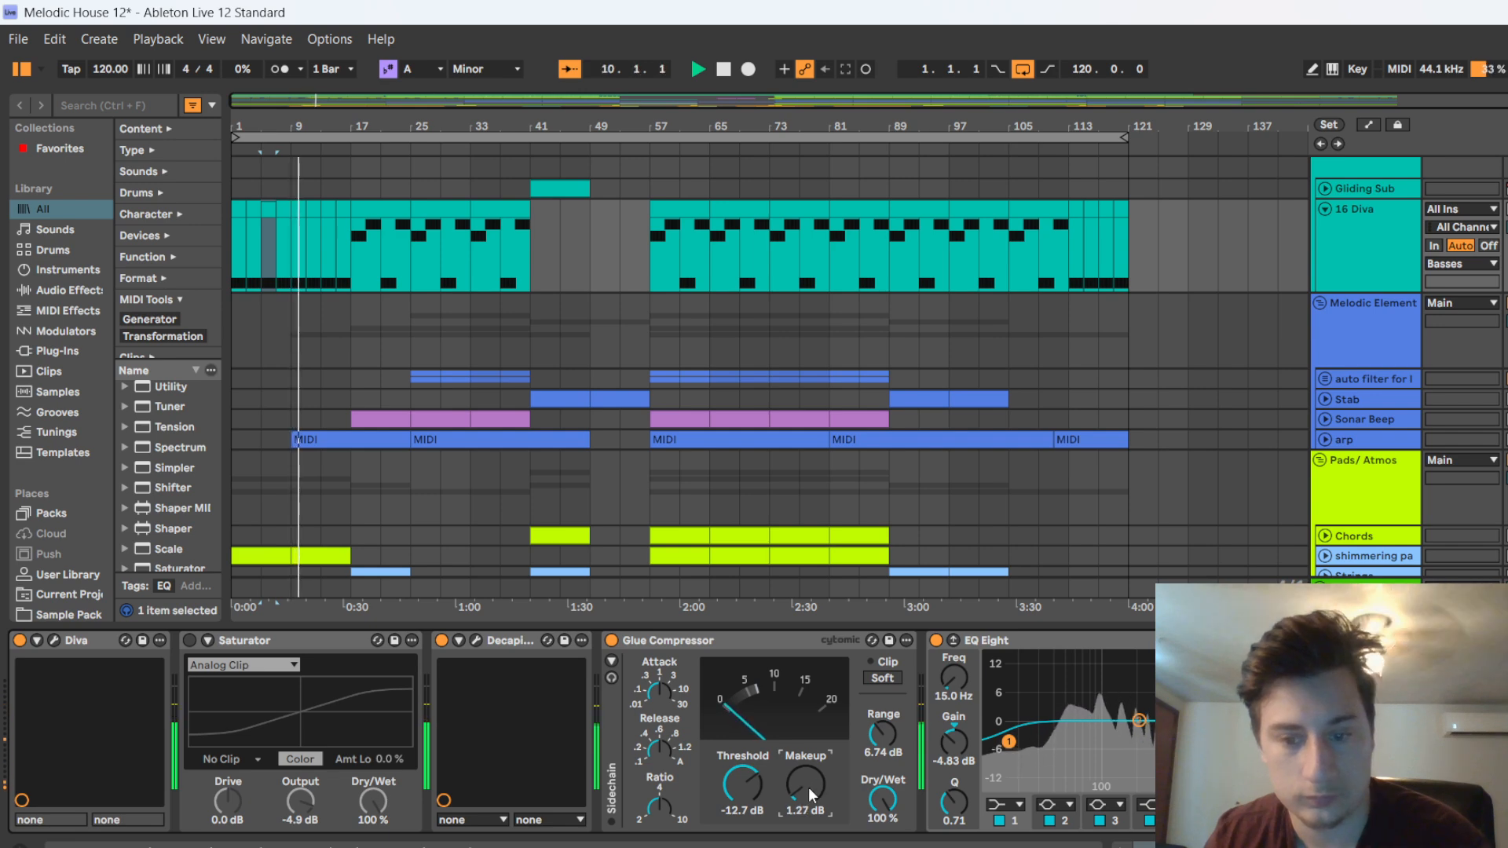
{"action": "left_click", "coordinate": [723, 70]}
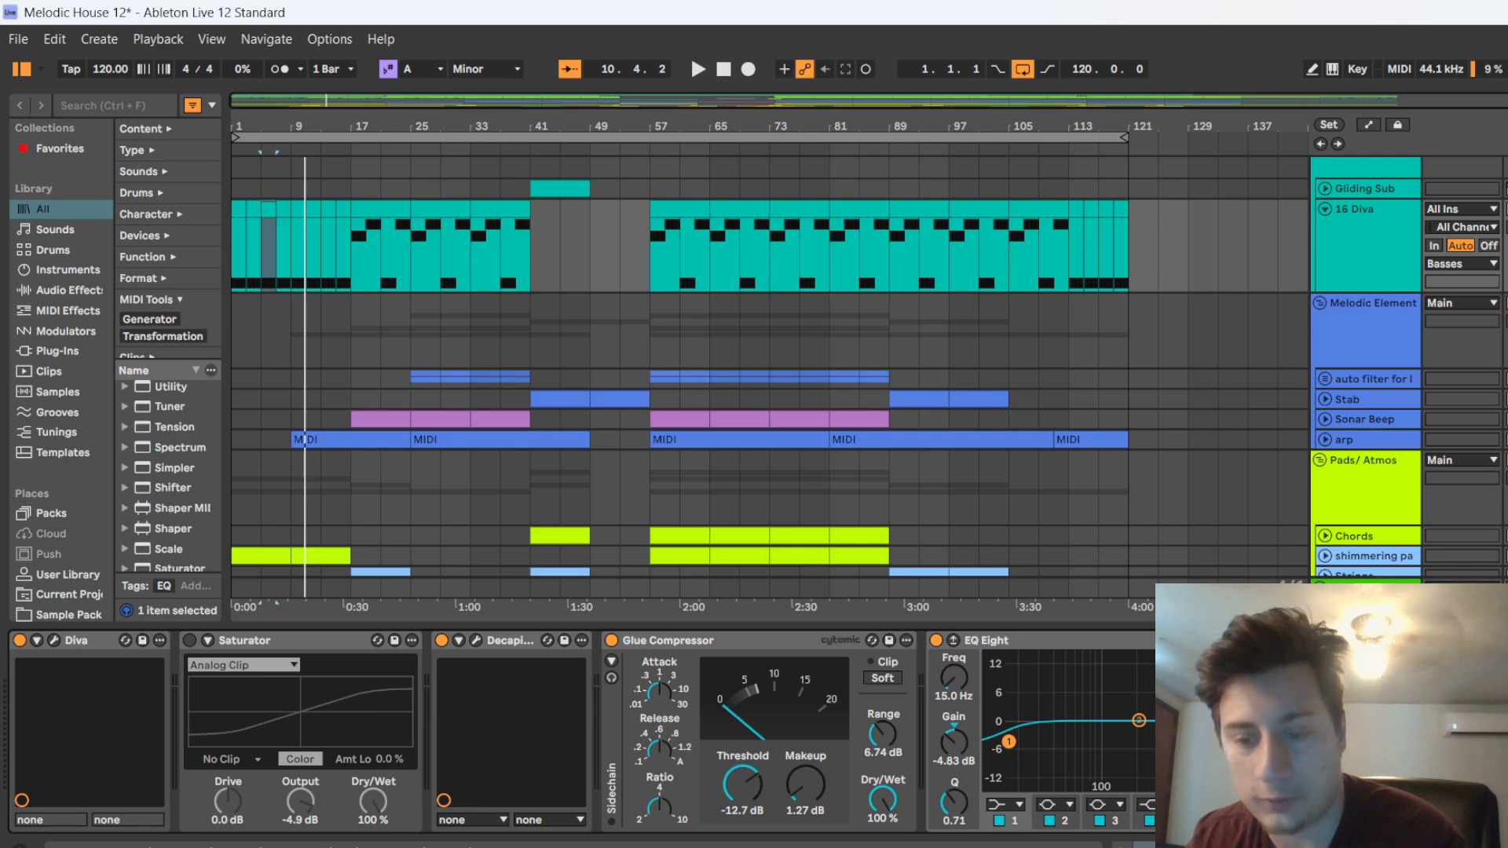
Hide the device chain, then unfold and select the Gliding Sub track in the Basses group
{"action": "key", "text": "ctrl+alt+l"}
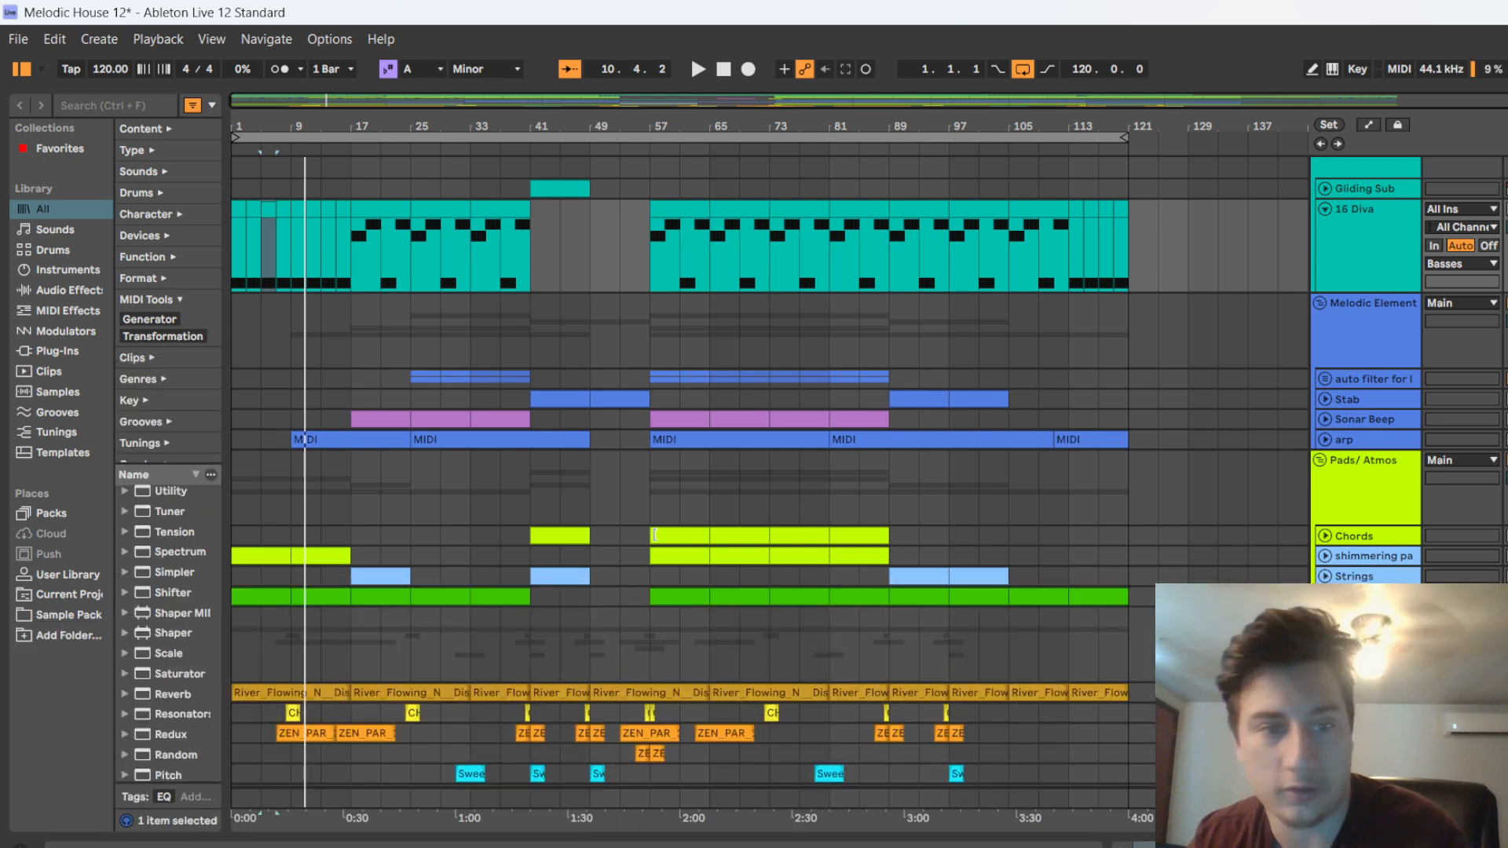
{"action": "scroll", "coordinate": [1342, 281], "scroll_direction": "up", "scroll_amount": 3}
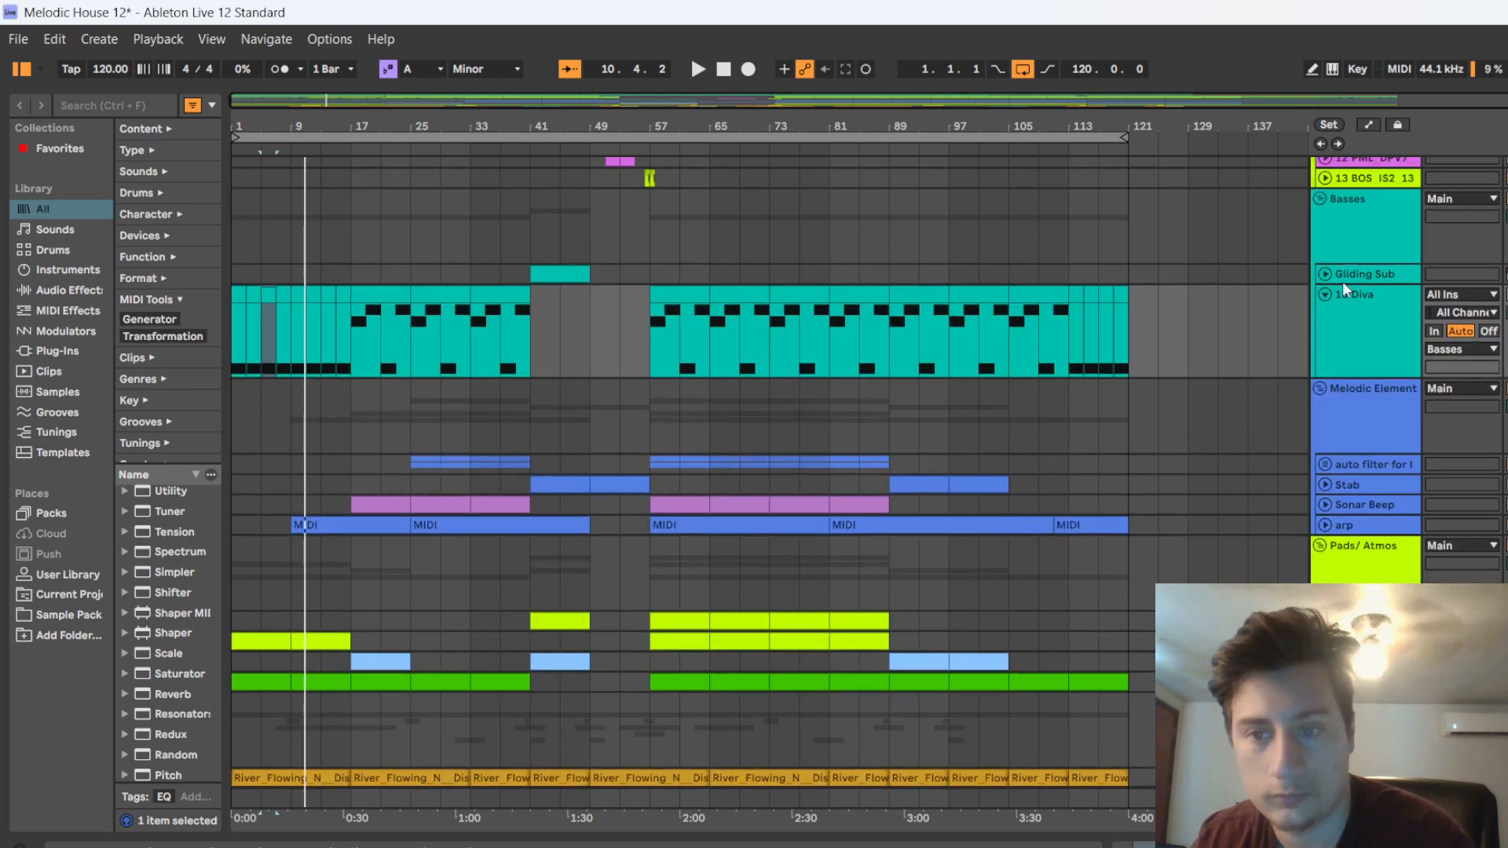
{"action": "left_click", "coordinate": [1326, 273]}
{"action": "left_click", "coordinate": [1381, 311]}
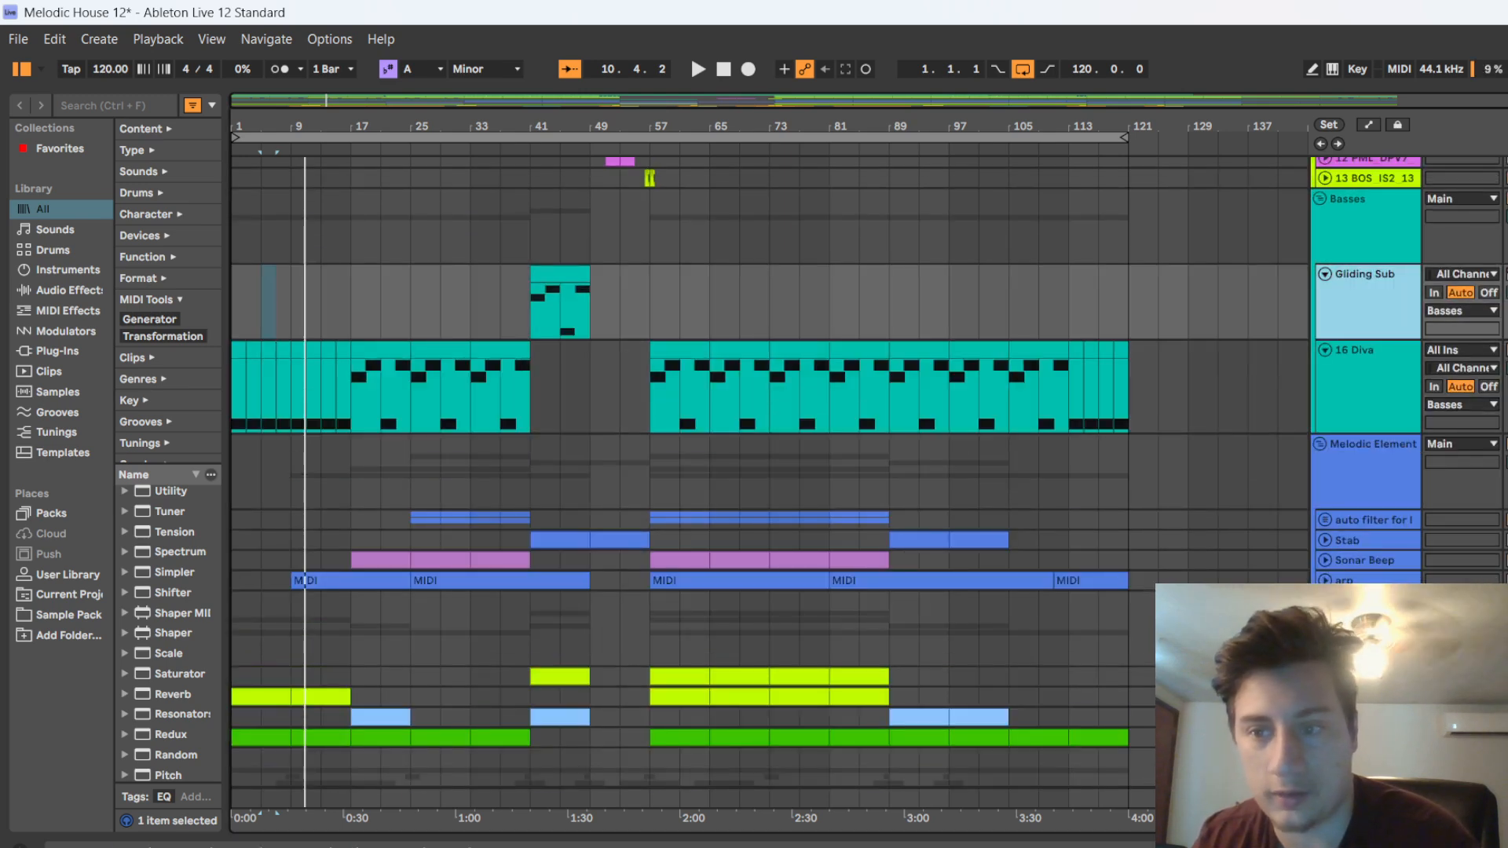
{"action": "key", "text": "ctrl+alt+l"}
{"action": "scroll", "coordinate": [1246, 369], "scroll_direction": "up", "scroll_amount": 6}
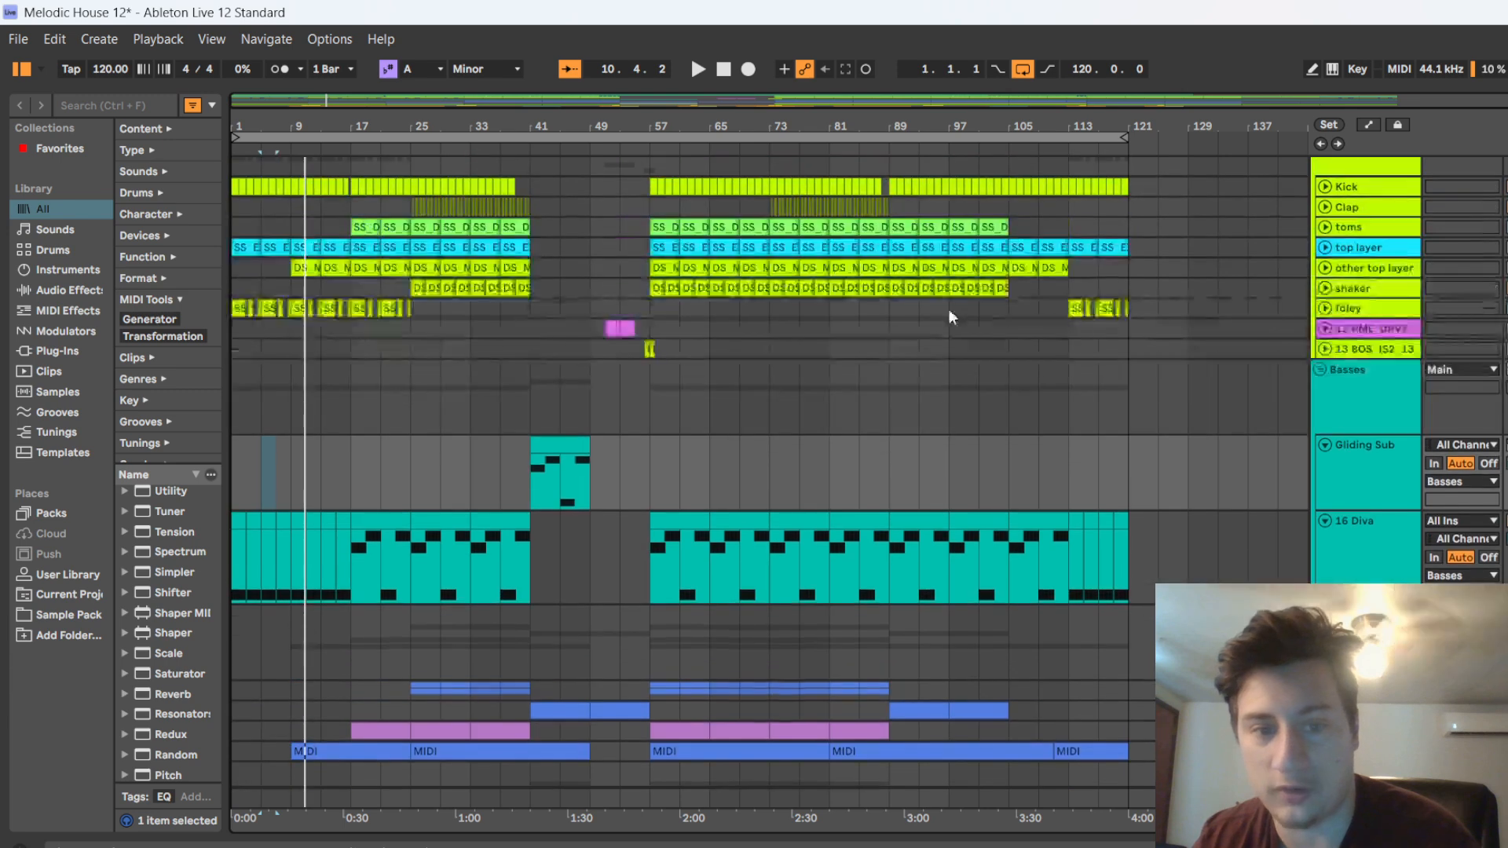
Unfold the Kick track in the Drums group and look through its device chain from the kick sample to the Auto Filter
{"action": "scroll", "coordinate": [1371, 382], "scroll_direction": "up", "scroll_amount": 2}
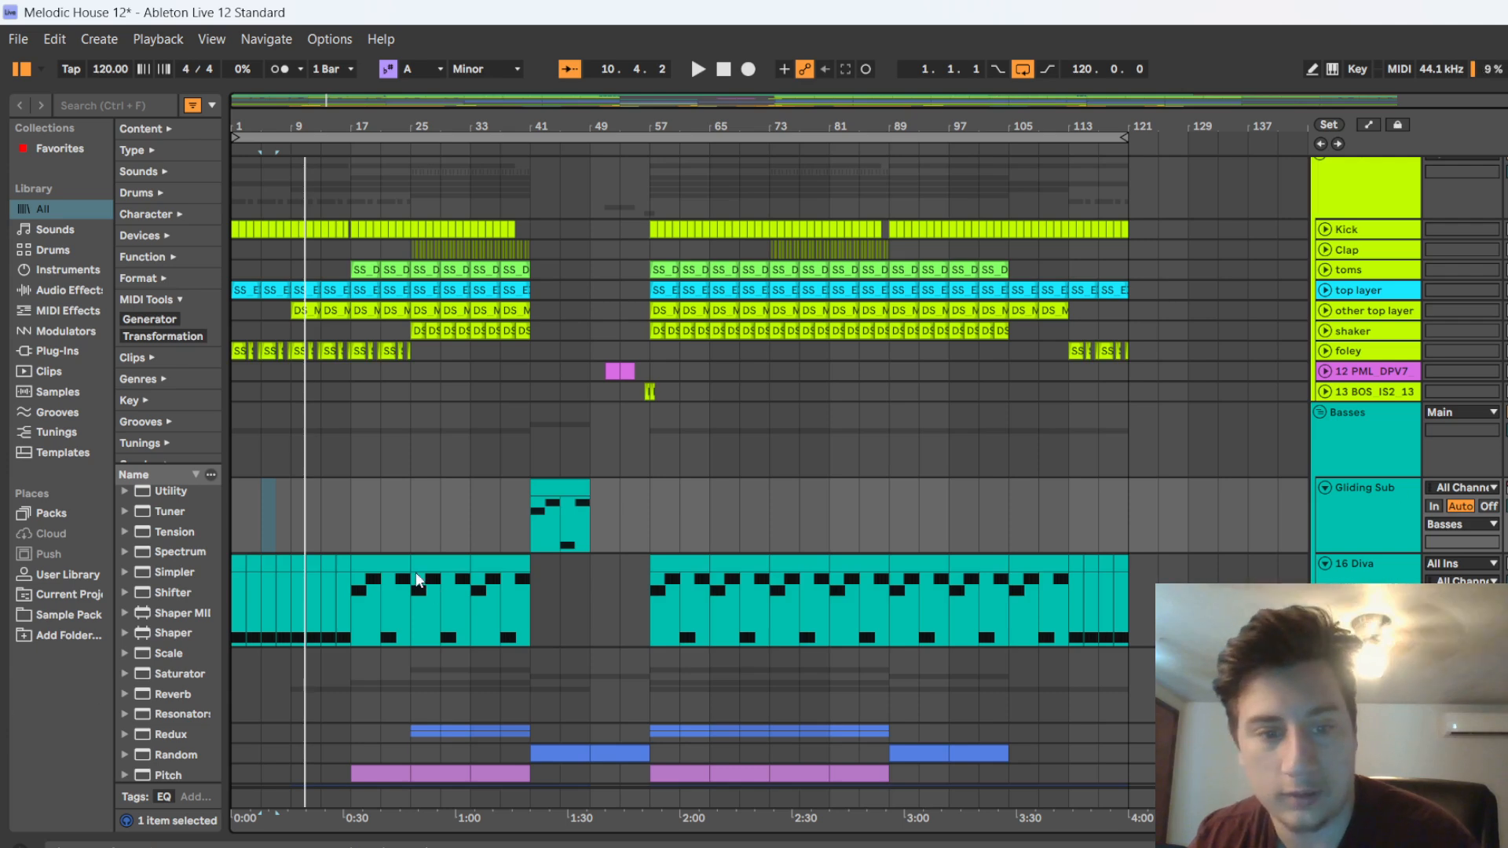
{"action": "scroll", "coordinate": [393, 629], "scroll_direction": "down", "scroll_amount": 3}
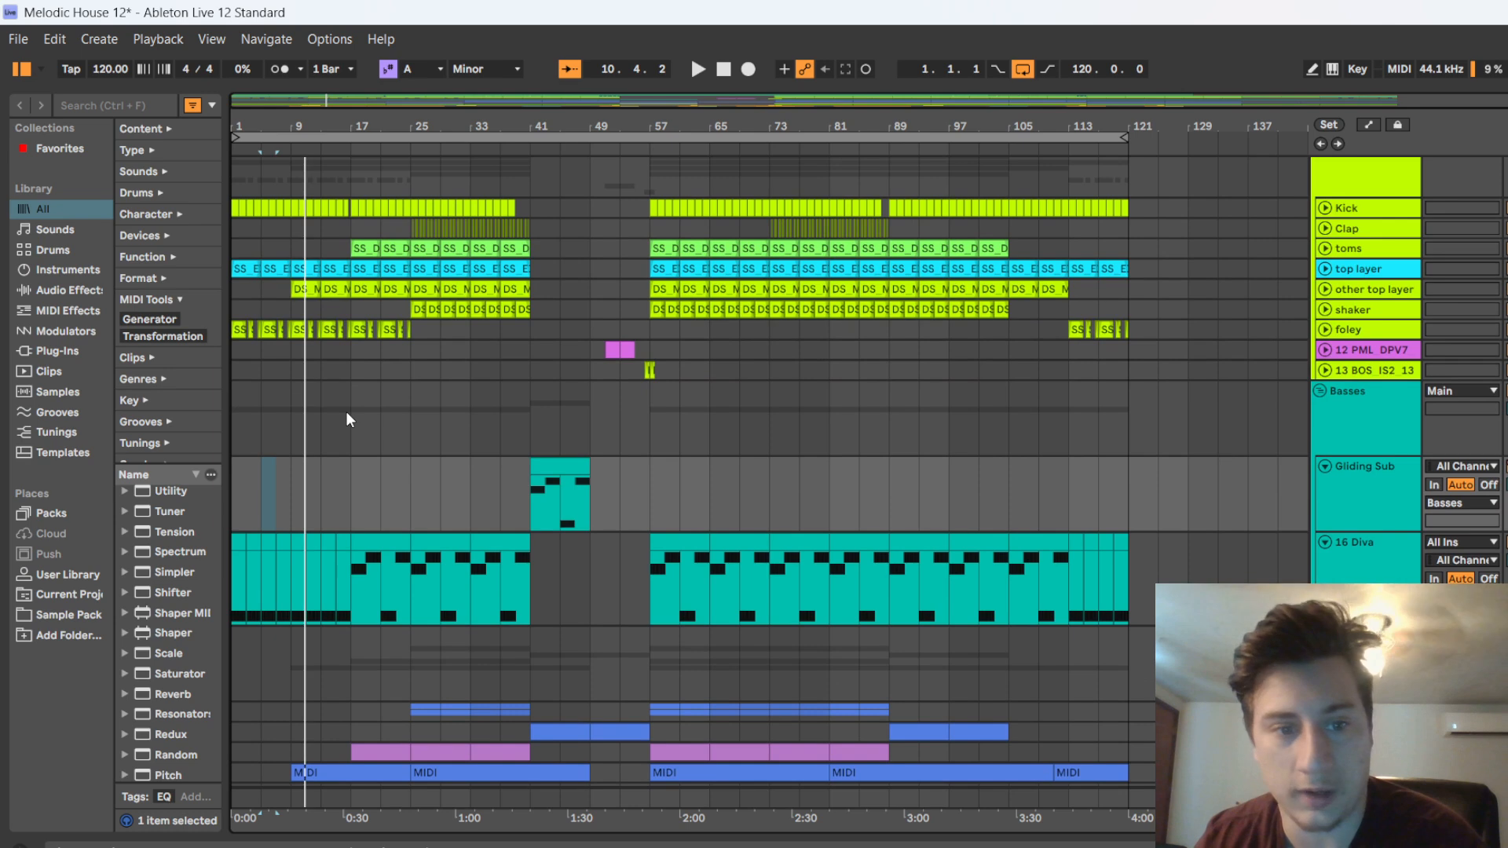
{"action": "scroll", "coordinate": [346, 411], "scroll_direction": "up", "scroll_amount": 5}
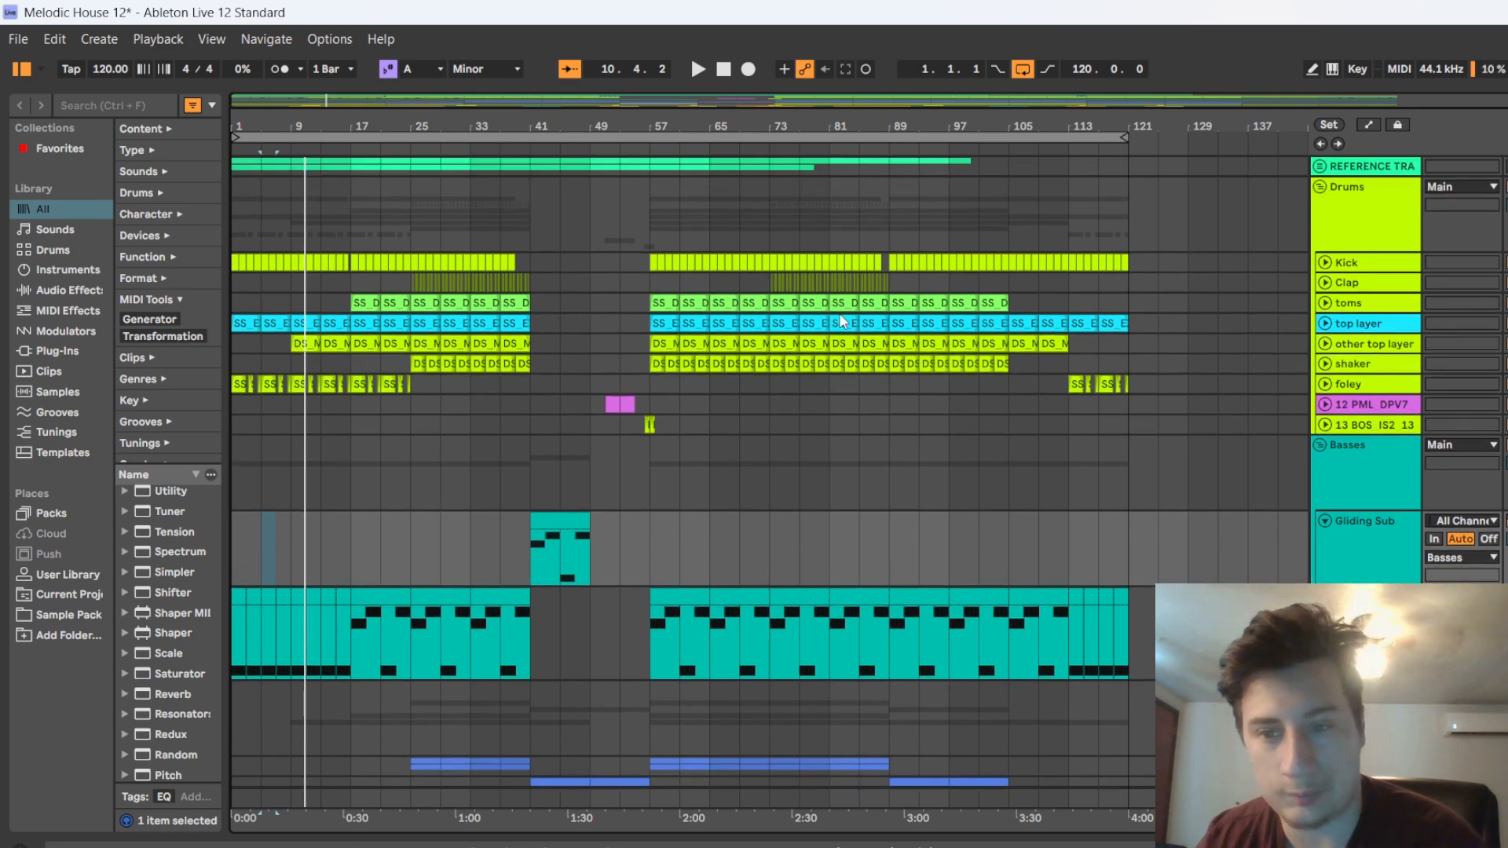
{"action": "scroll", "coordinate": [1251, 200], "scroll_direction": "down", "scroll_amount": 1}
{"action": "left_click", "coordinate": [1334, 242]}
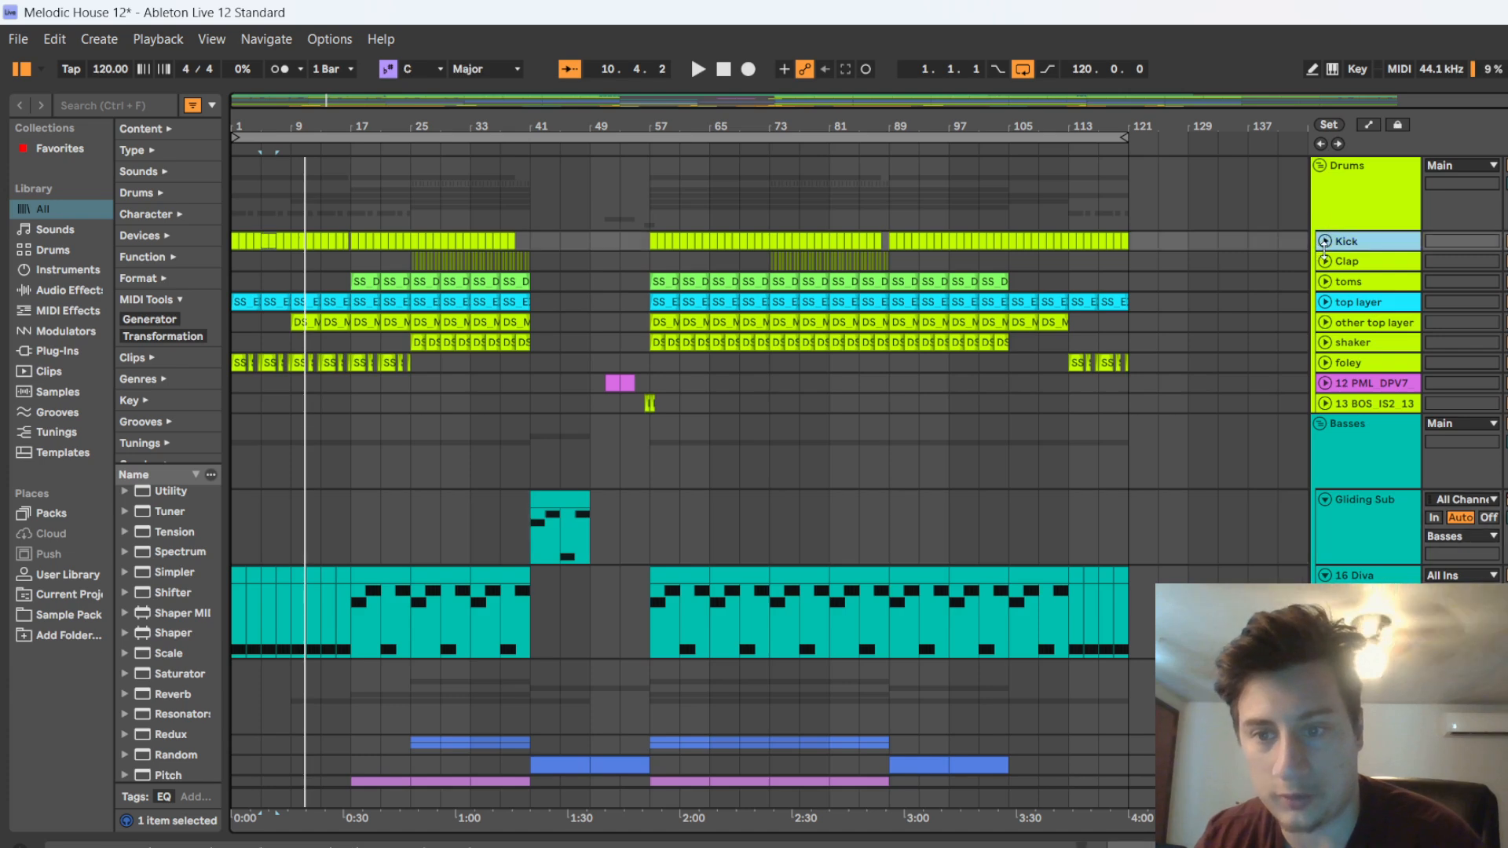
{"action": "left_click", "coordinate": [1325, 241]}
{"action": "double_click", "coordinate": [1377, 277]}
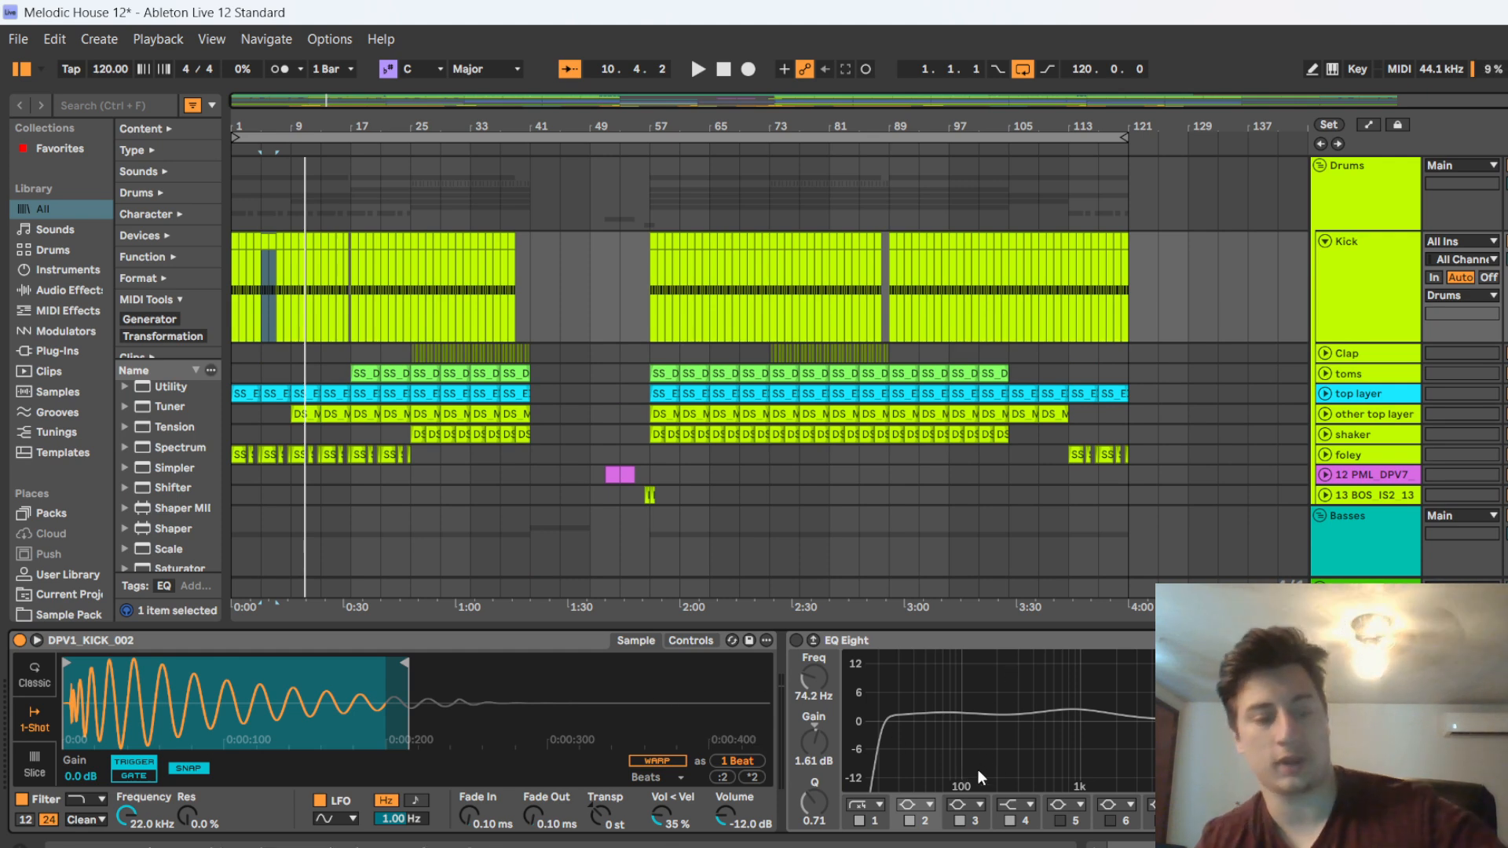
{"action": "scroll", "coordinate": [925, 742], "scroll_direction": "right", "scroll_amount": 3}
{"action": "scroll", "coordinate": [903, 737], "scroll_direction": "right", "scroll_amount": 2}
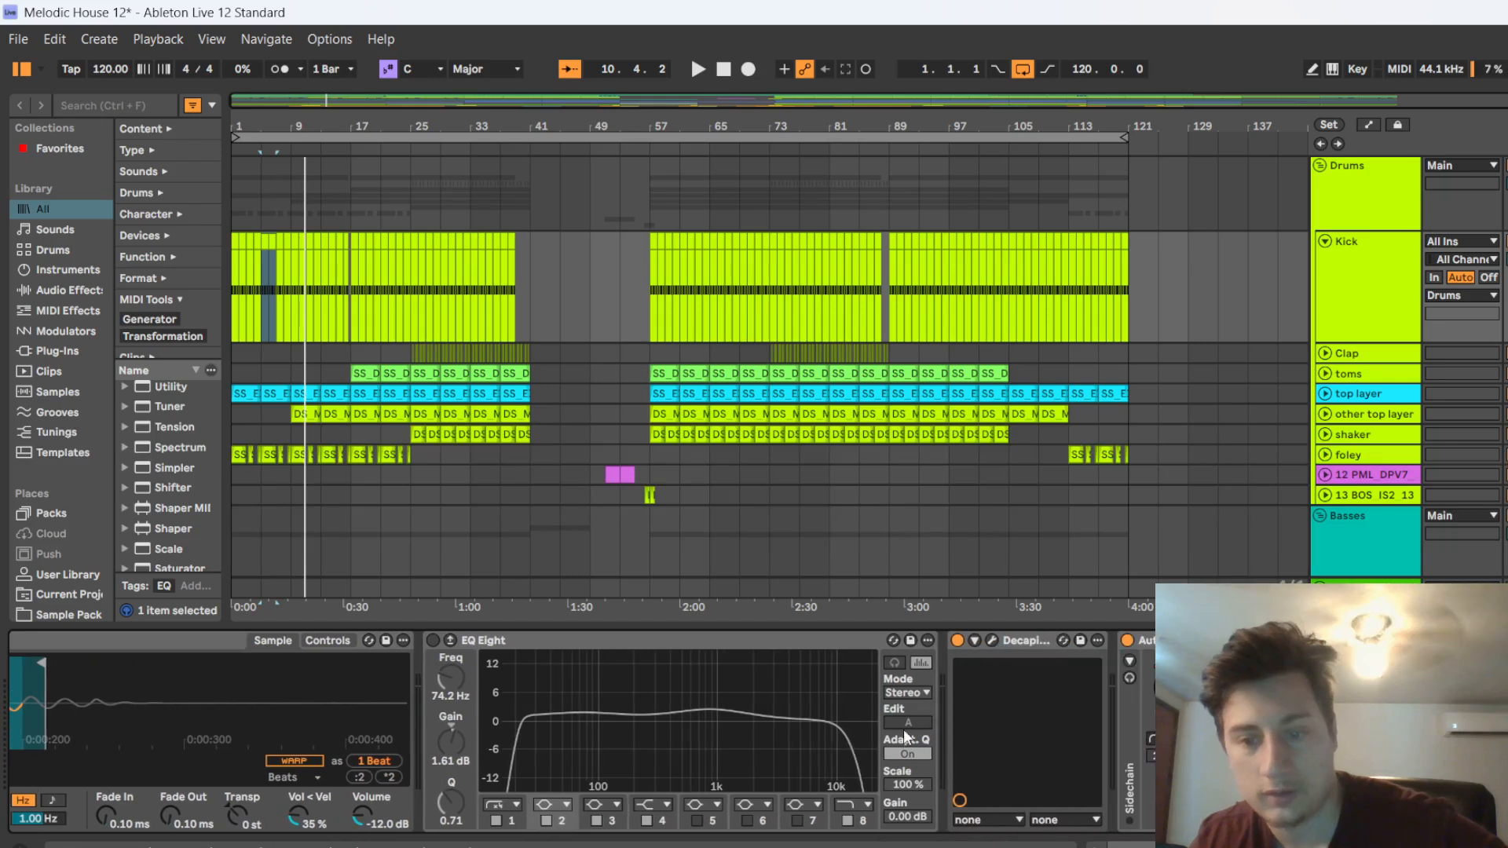
{"action": "scroll", "coordinate": [883, 708], "scroll_direction": "right", "scroll_amount": 2}
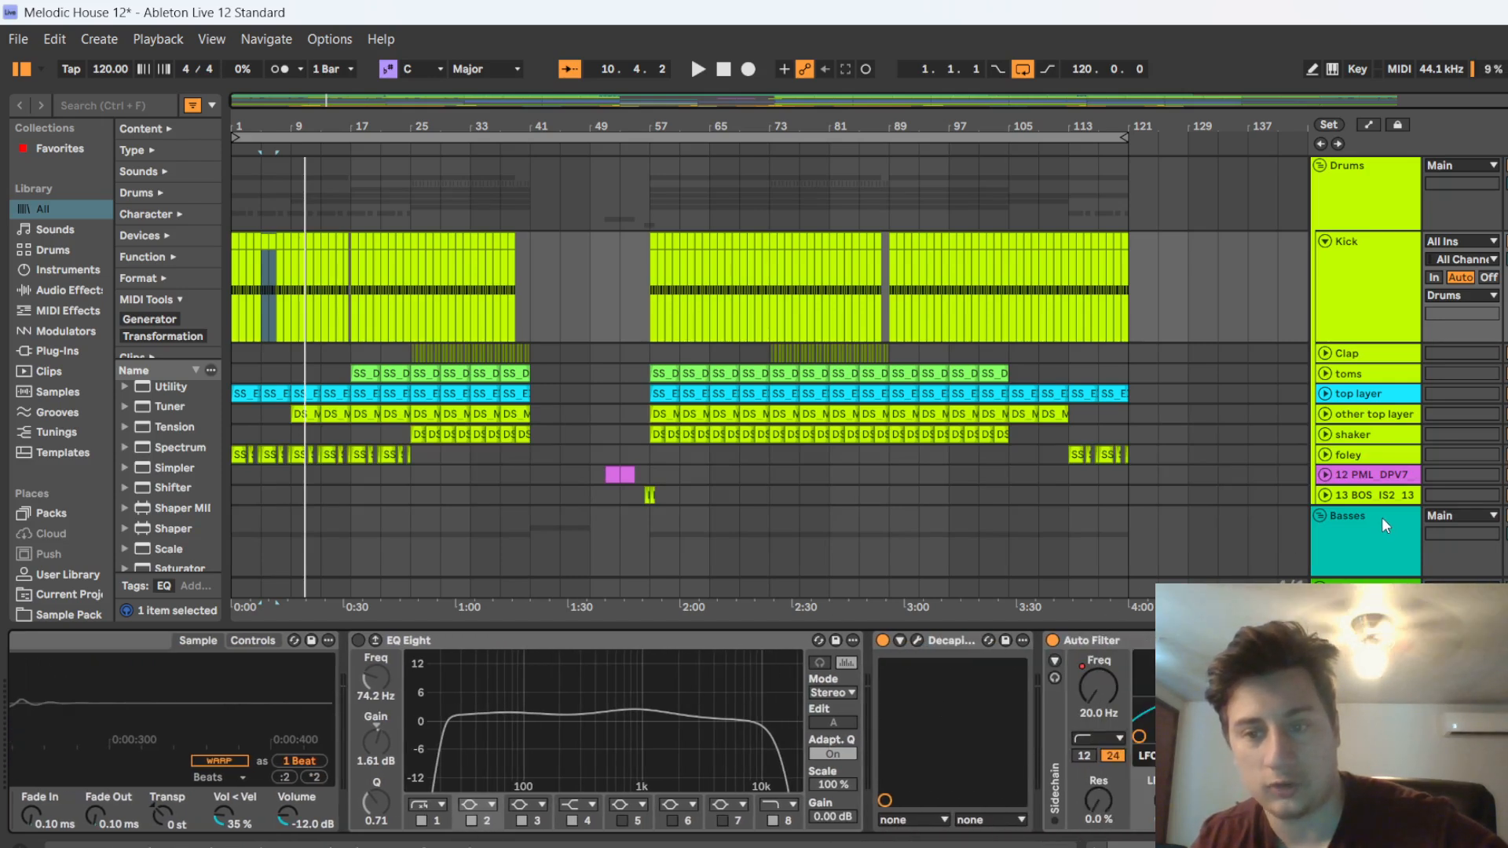
Hide the device chain, view the Kick track's Auto Filter frequency automation in the arrangement, and hide the automation again
{"action": "scroll", "coordinate": [1360, 480], "scroll_direction": "down", "scroll_amount": 5}
{"action": "scroll", "coordinate": [1360, 480], "scroll_direction": "down", "scroll_amount": 6}
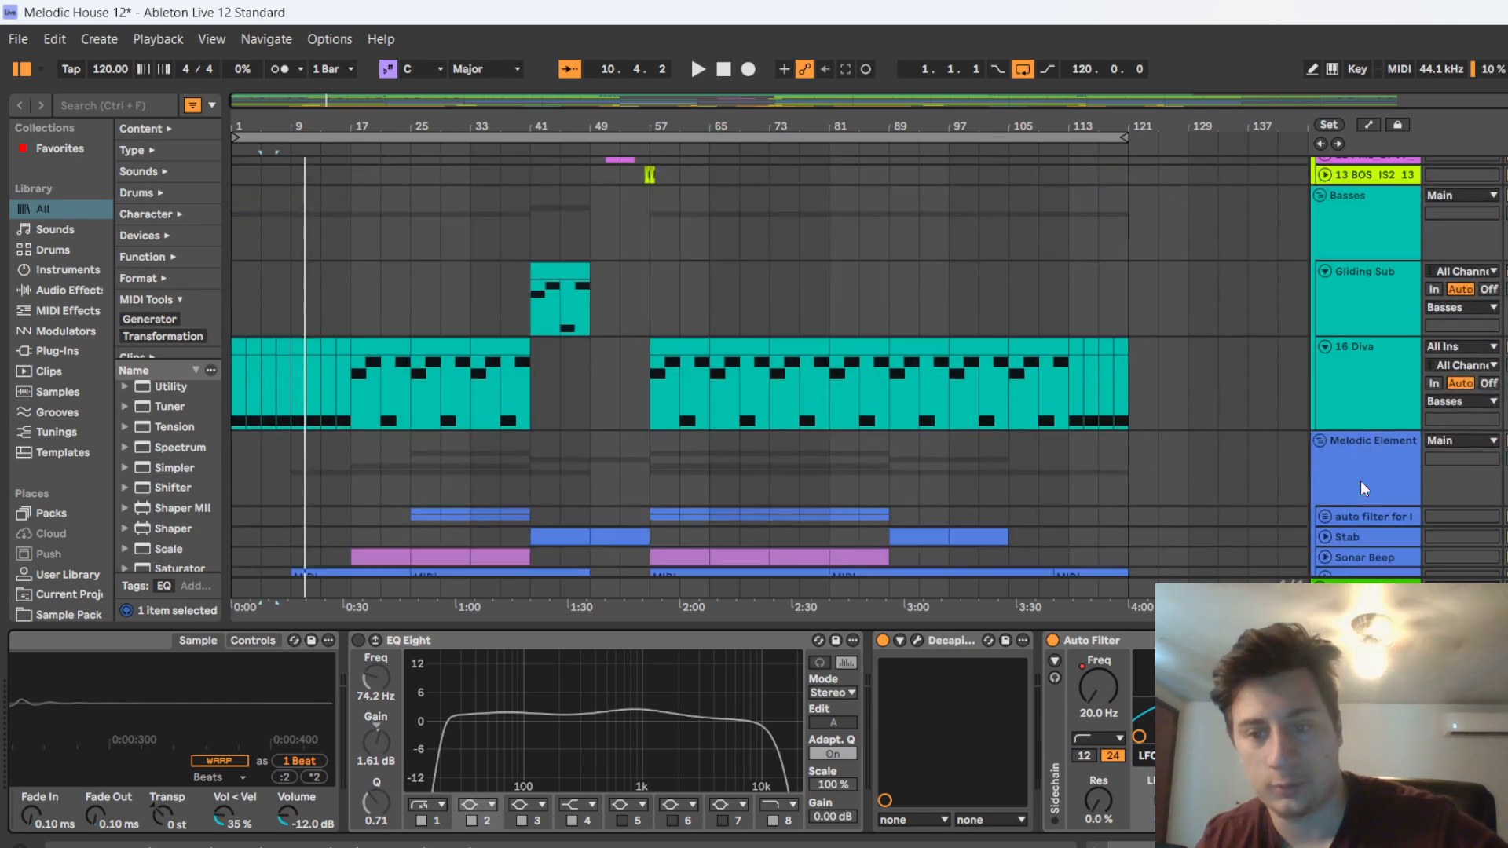
{"action": "scroll", "coordinate": [1378, 483], "scroll_direction": "up", "scroll_amount": 5}
{"action": "scroll", "coordinate": [1406, 550], "scroll_direction": "up", "scroll_amount": 6}
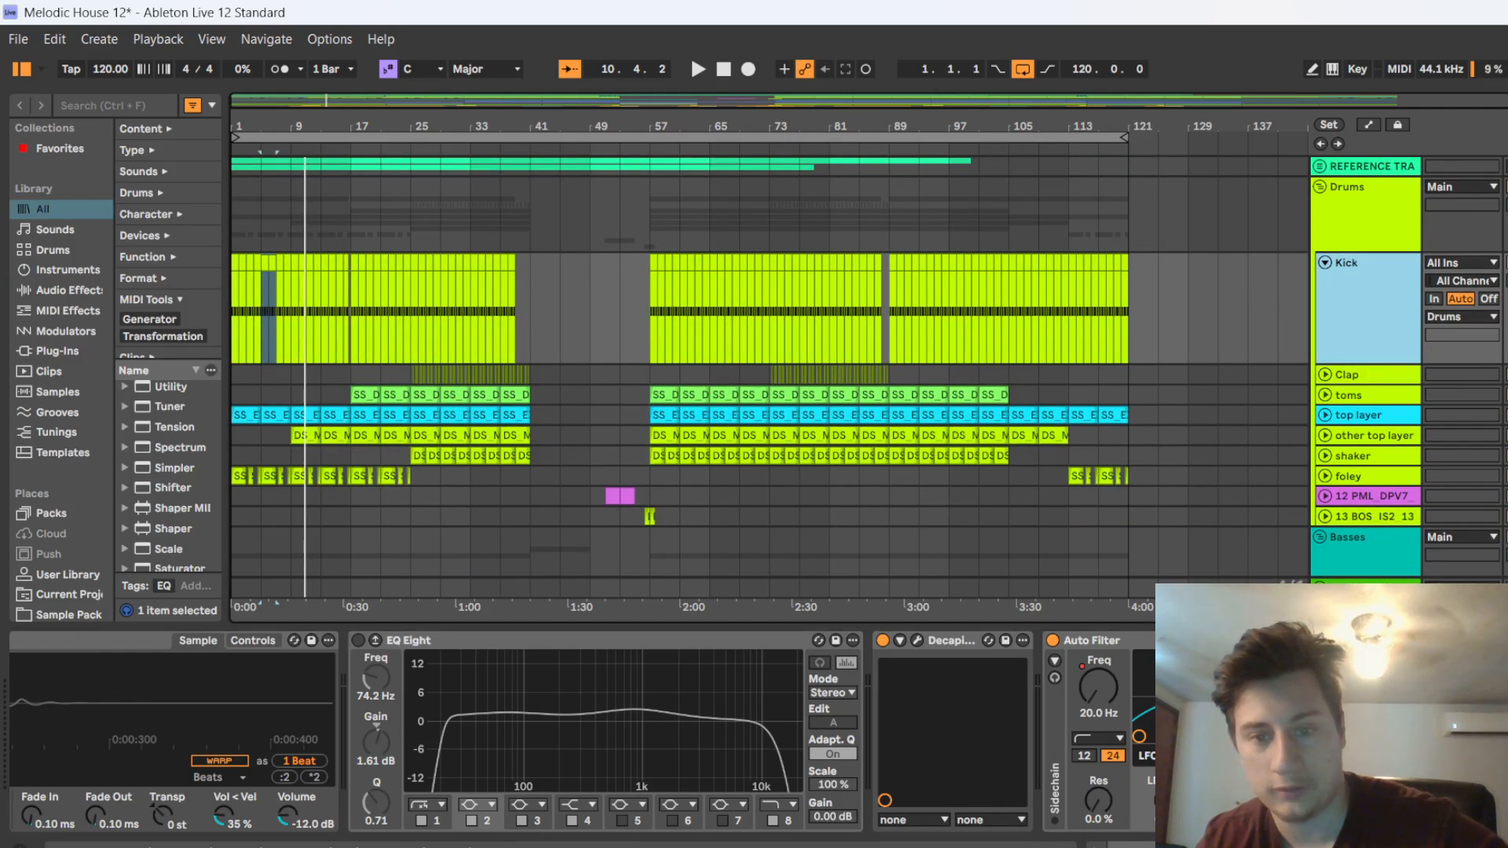
{"action": "key", "text": "ctrl+alt+l"}
{"action": "key", "text": "a"}
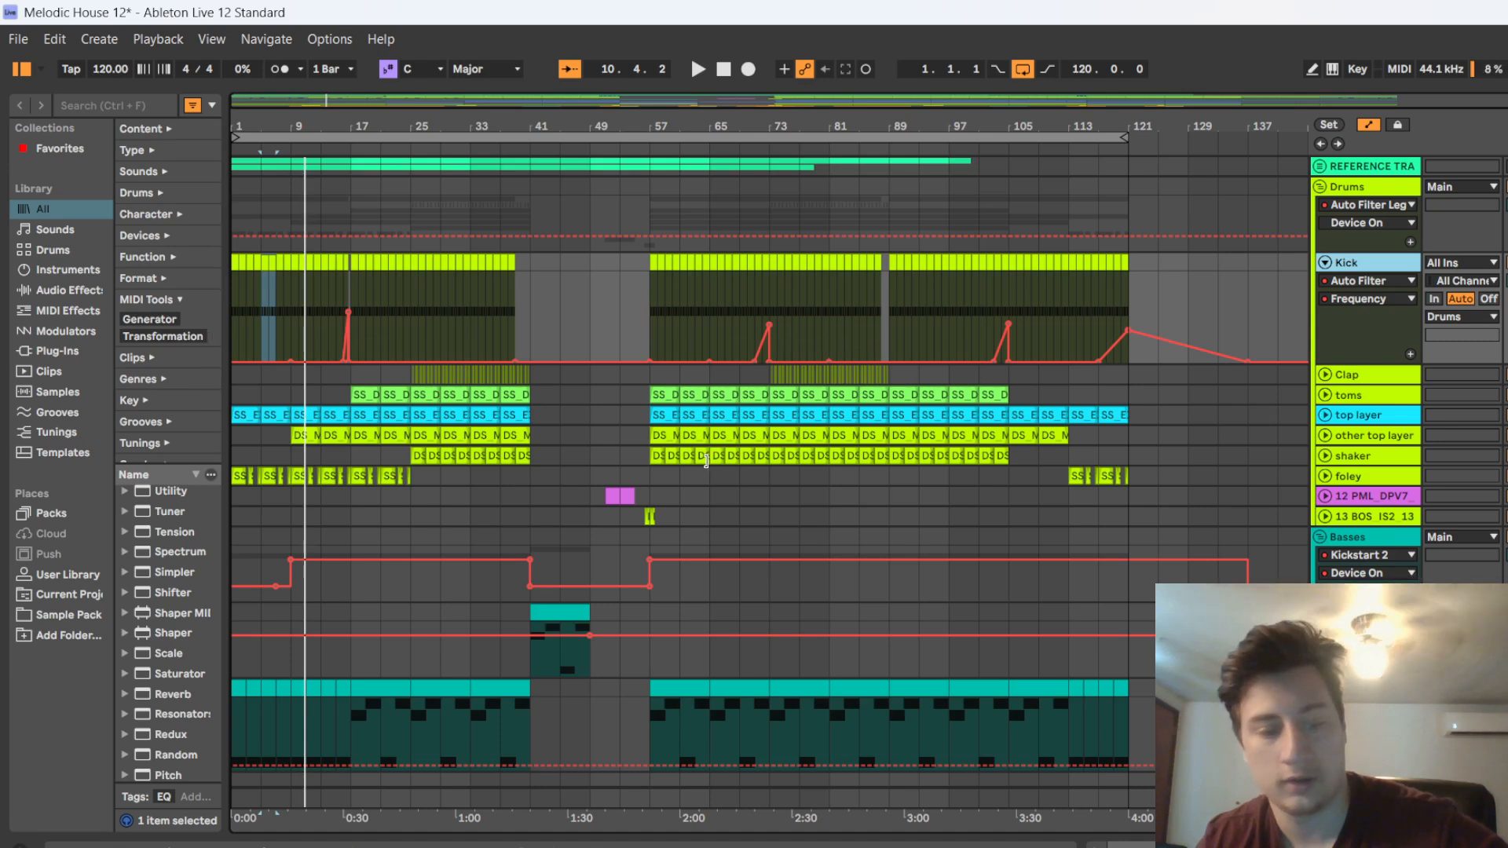
{"action": "key", "text": "a"}
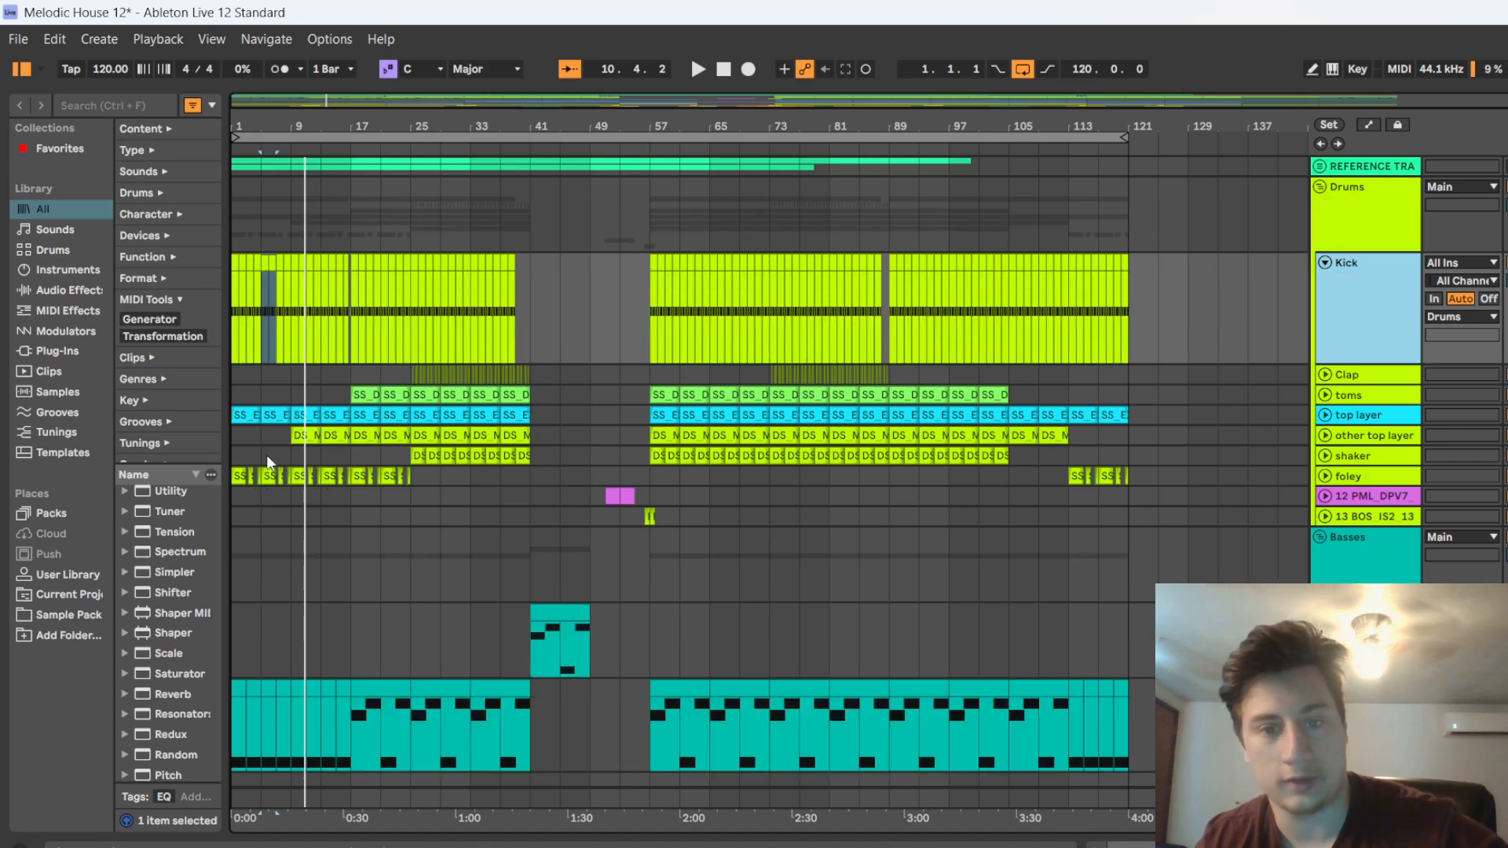
Unfold the top layer drum track and listen to a short stretch from bar 10
{"action": "scroll", "coordinate": [256, 388], "scroll_direction": "up", "scroll_amount": 5}
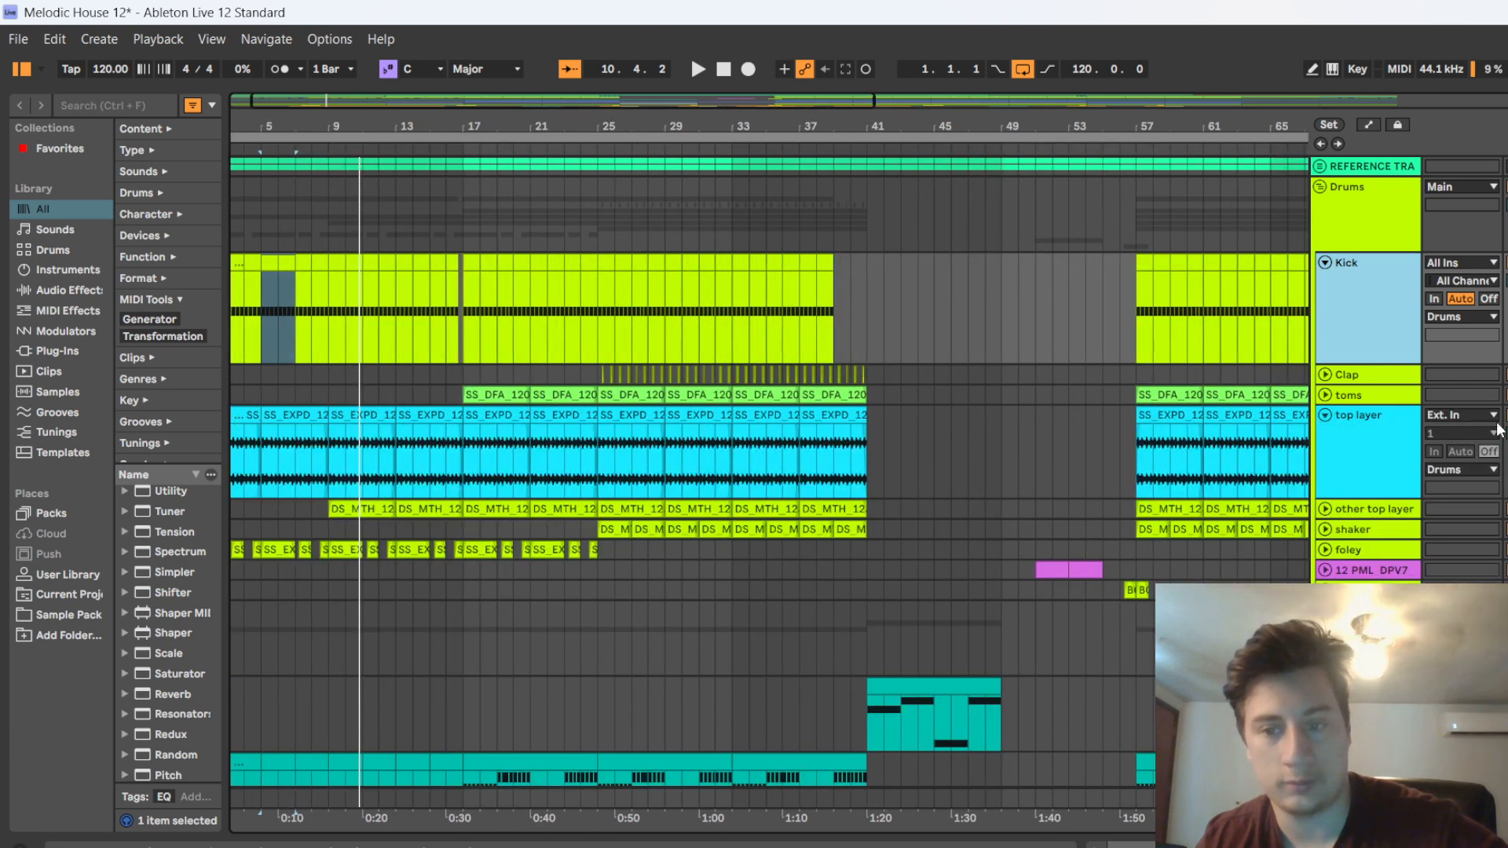
{"action": "left_click", "coordinate": [1326, 415]}
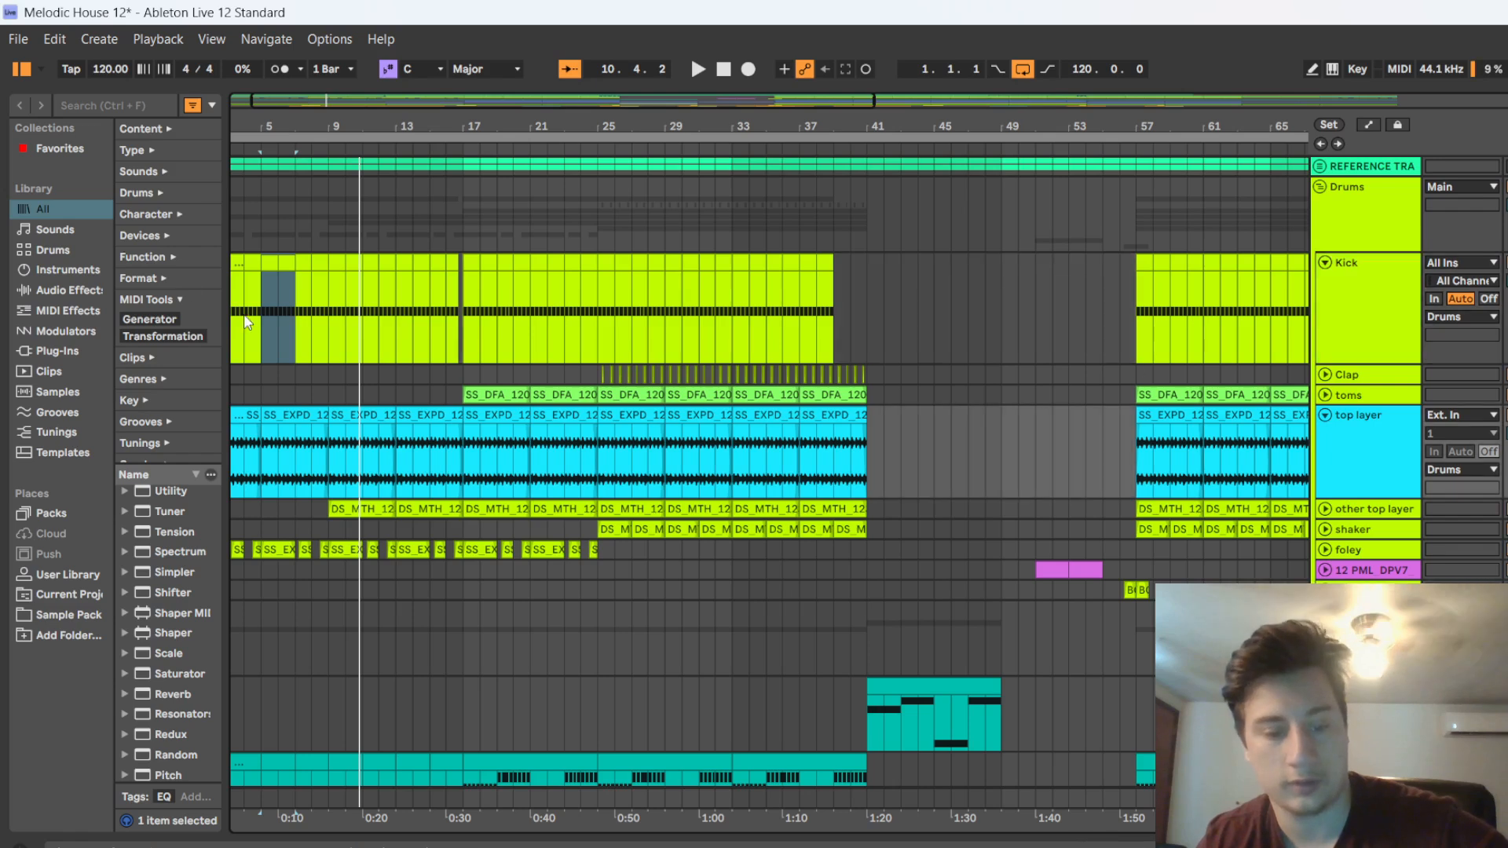
{"action": "key", "text": "shift+space"}
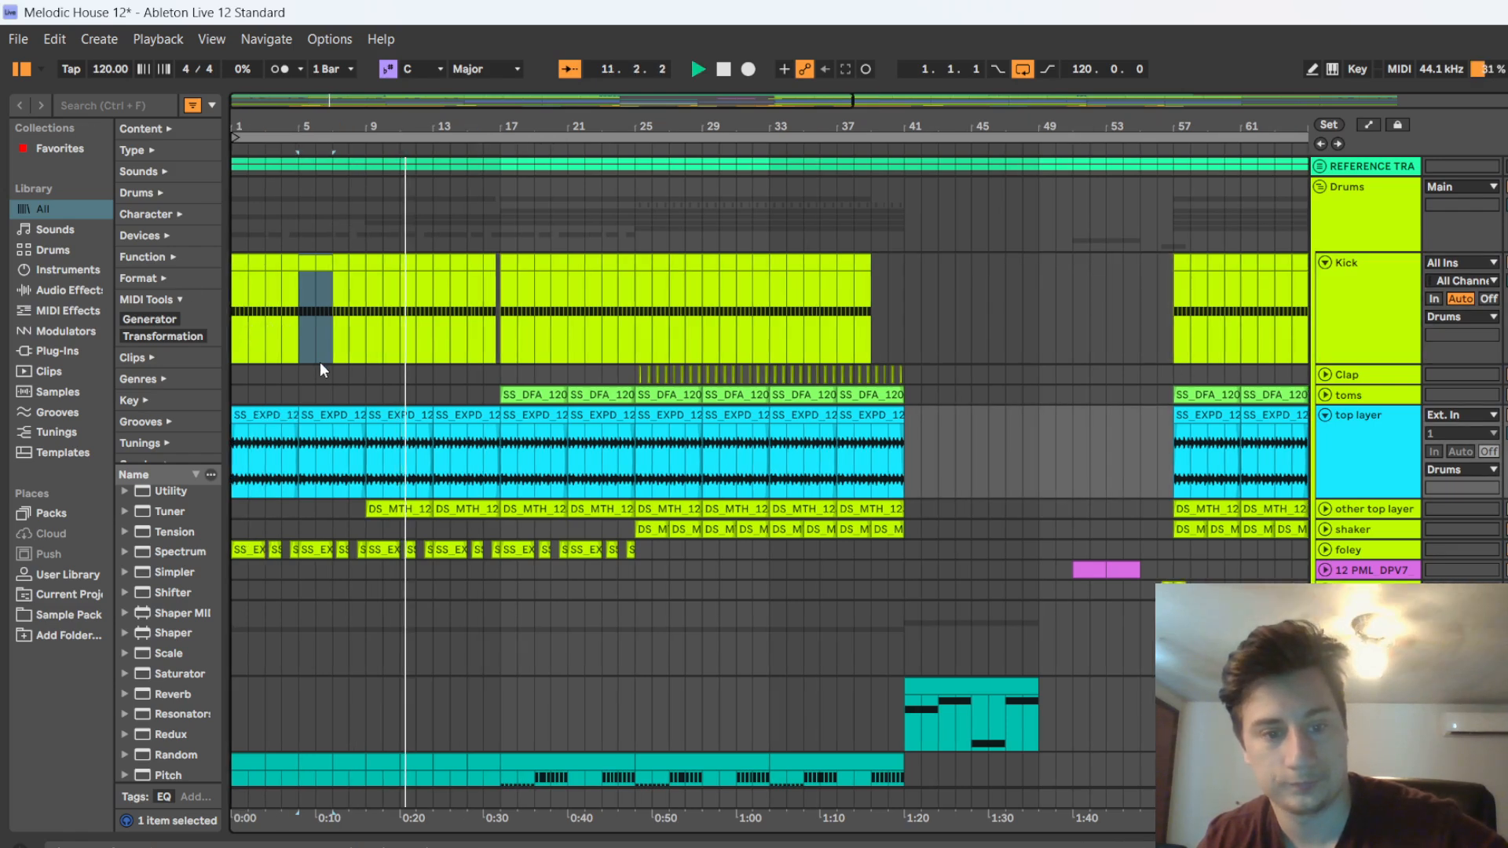
{"action": "key", "text": "space"}
Unfold the foley track and listen to its clips from bar 11, stopping playback near bar 15
{"action": "left_click", "coordinate": [1325, 549]}
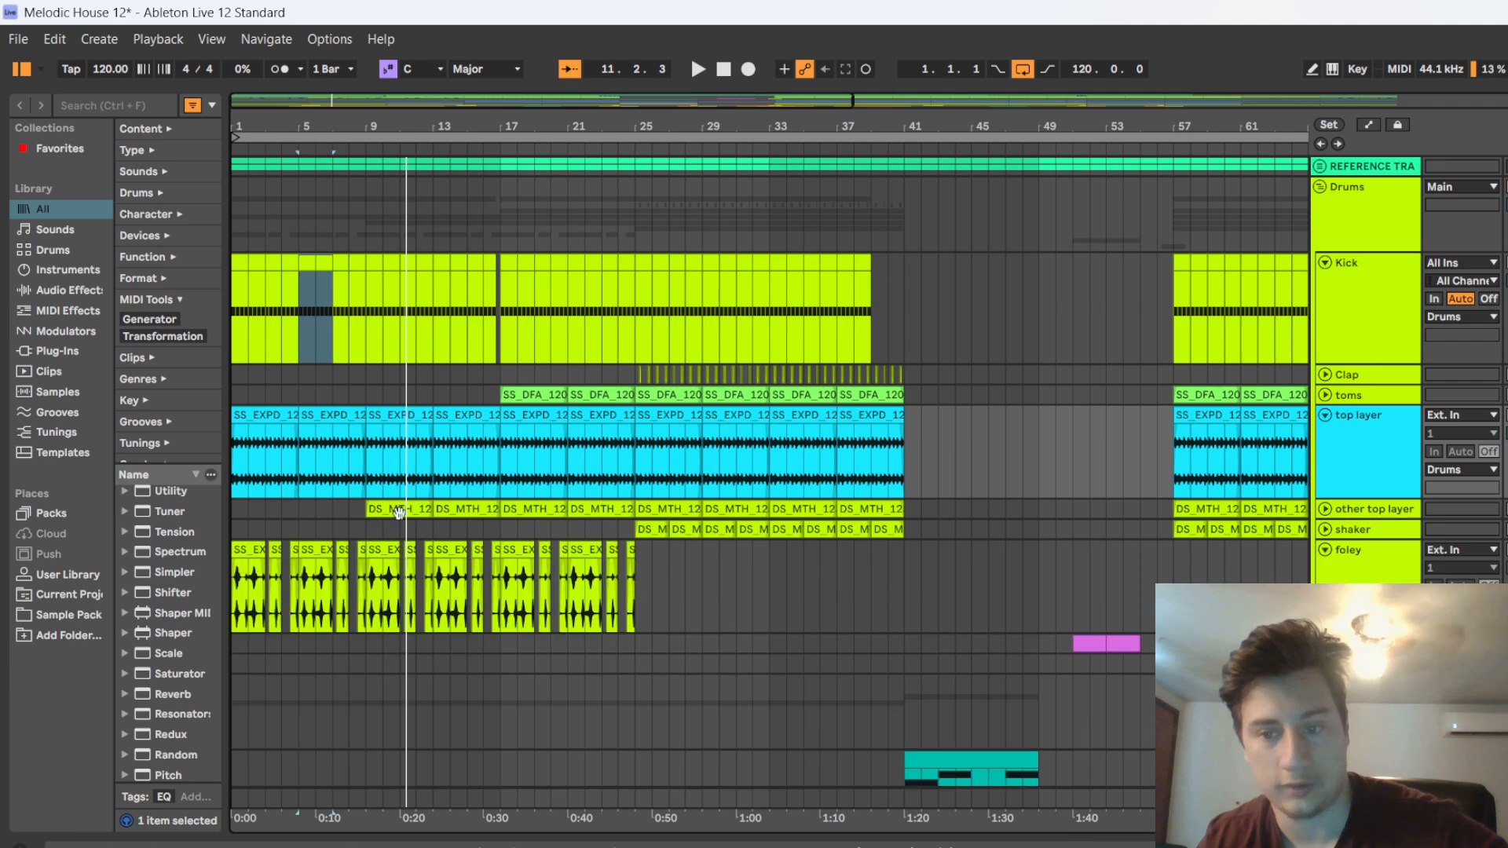
{"action": "scroll", "coordinate": [917, 520], "scroll_direction": "down", "scroll_amount": 1}
{"action": "key", "text": "shift+space"}
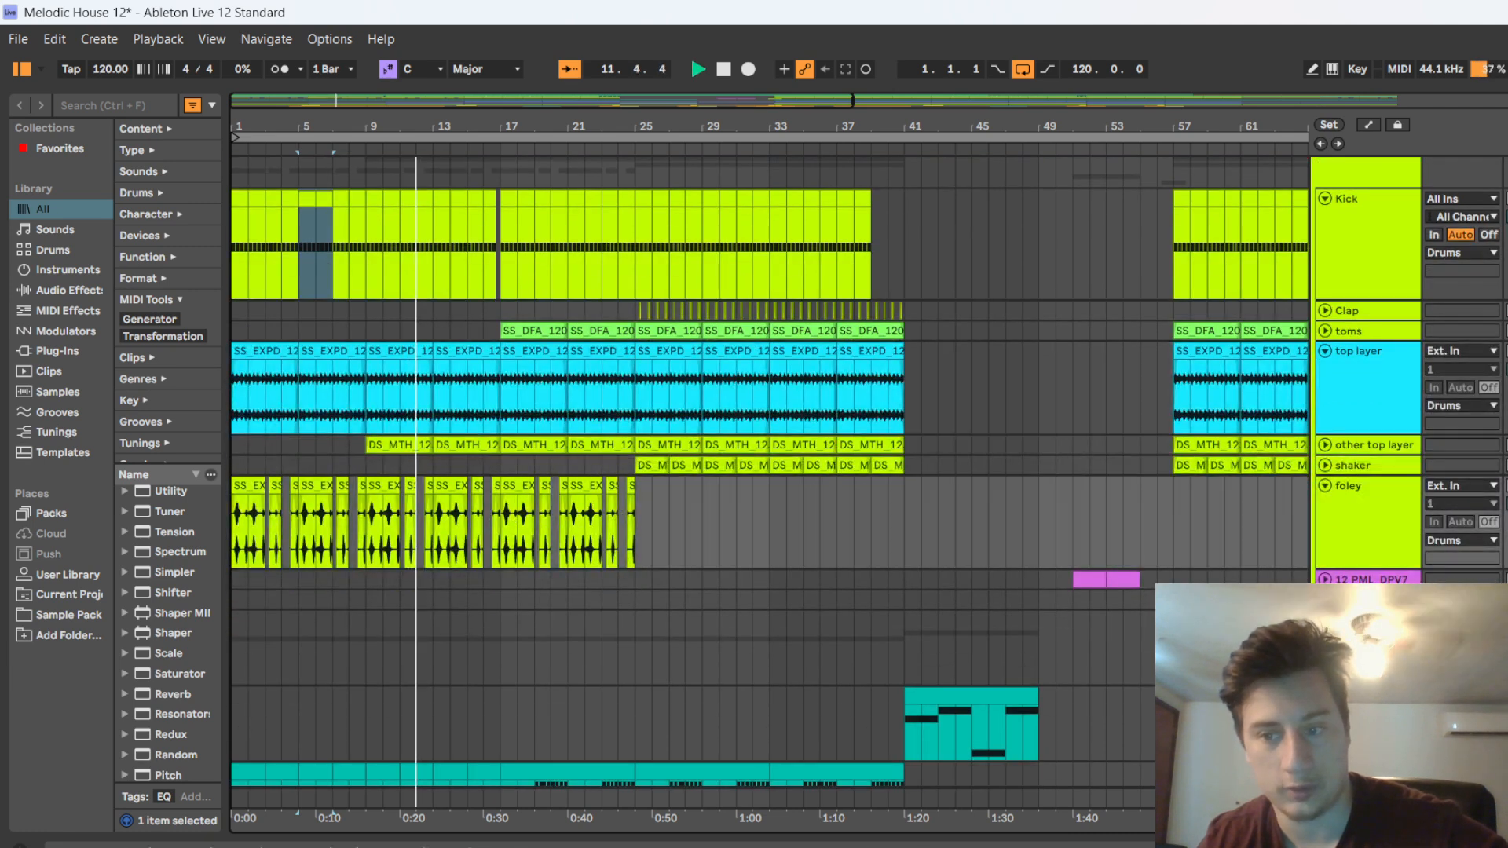
{"action": "left_click", "coordinate": [1490, 550]}
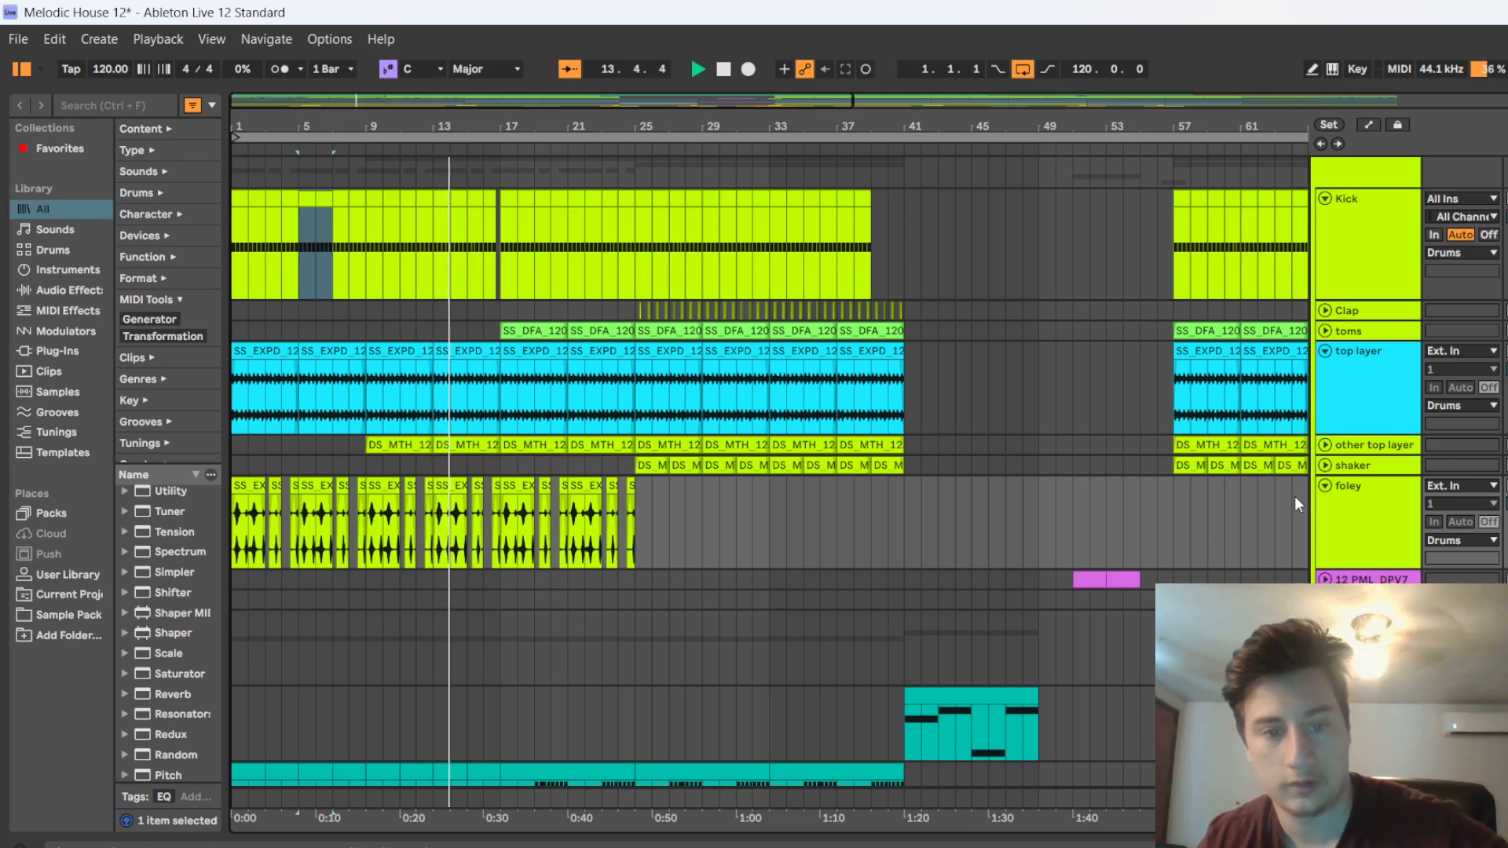
{"action": "key", "text": "space"}
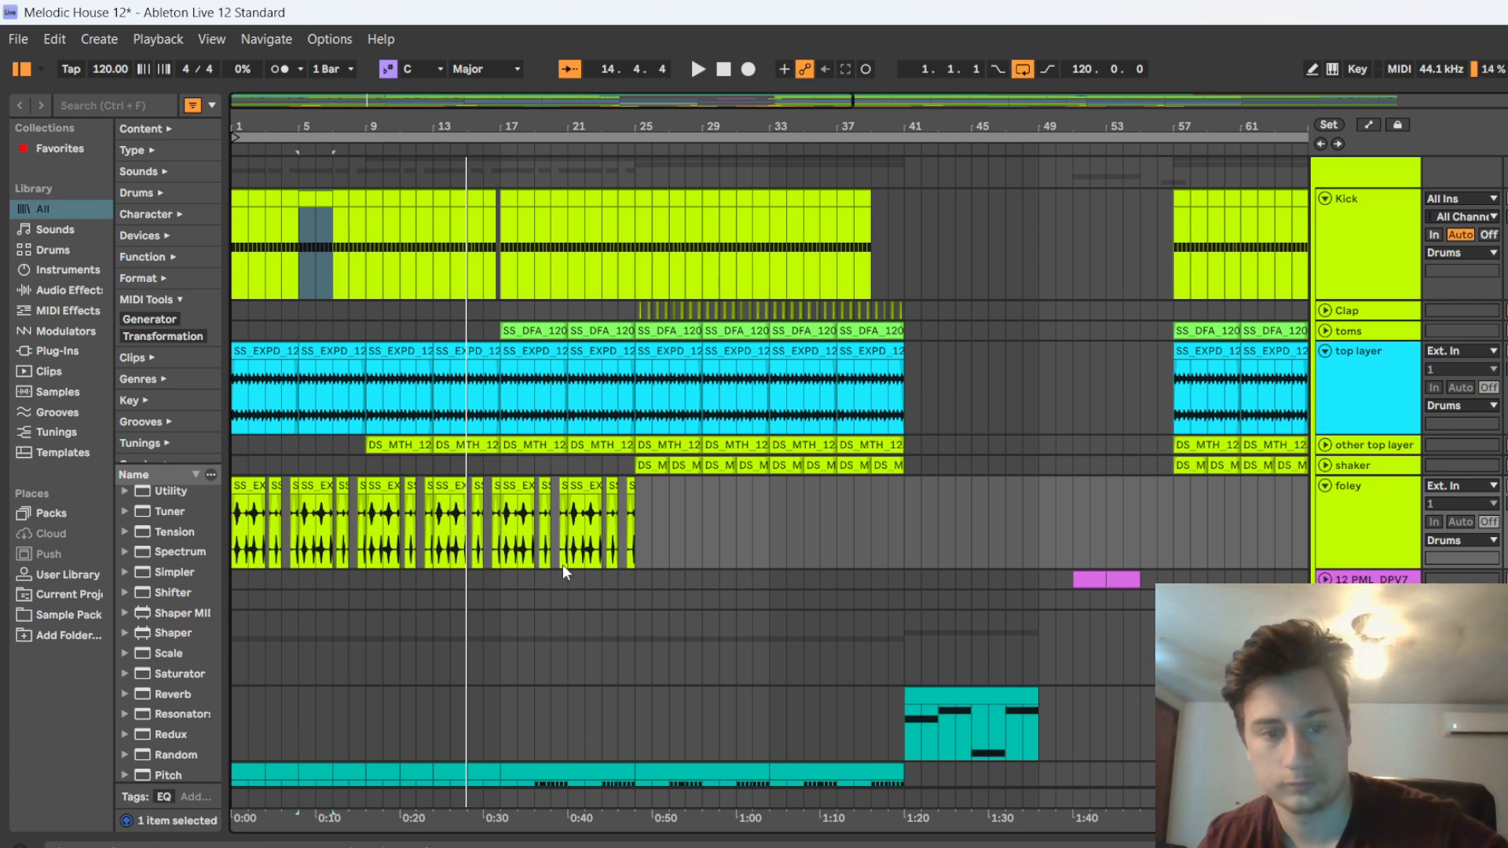
Fold the top layer and Kick tracks back to their compact height
{"action": "left_click", "coordinate": [1325, 351]}
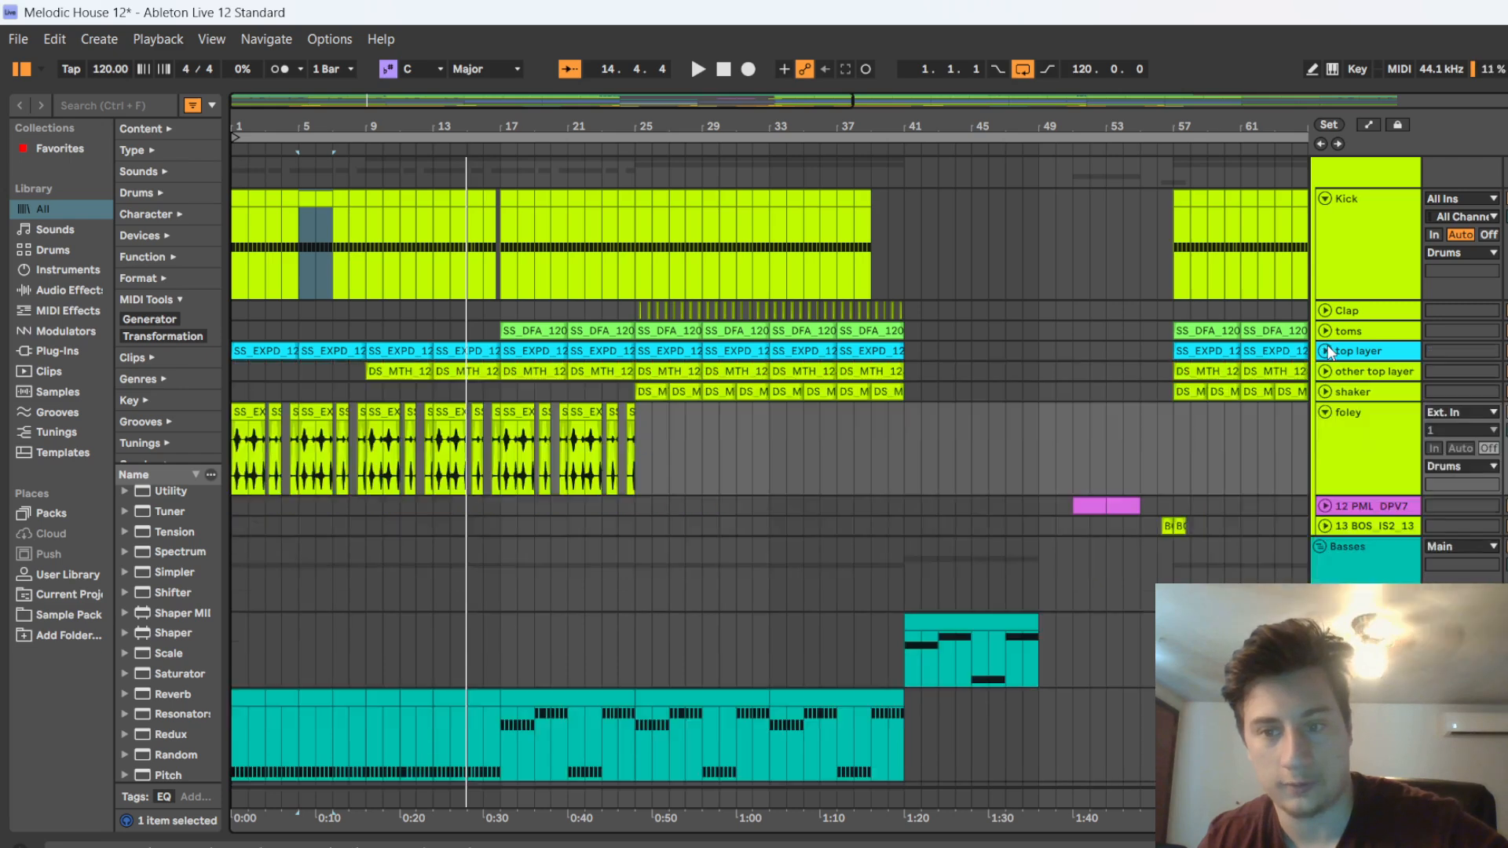
{"action": "left_click", "coordinate": [1325, 199]}
{"action": "scroll", "coordinate": [1330, 323], "scroll_direction": "up", "scroll_amount": 3}
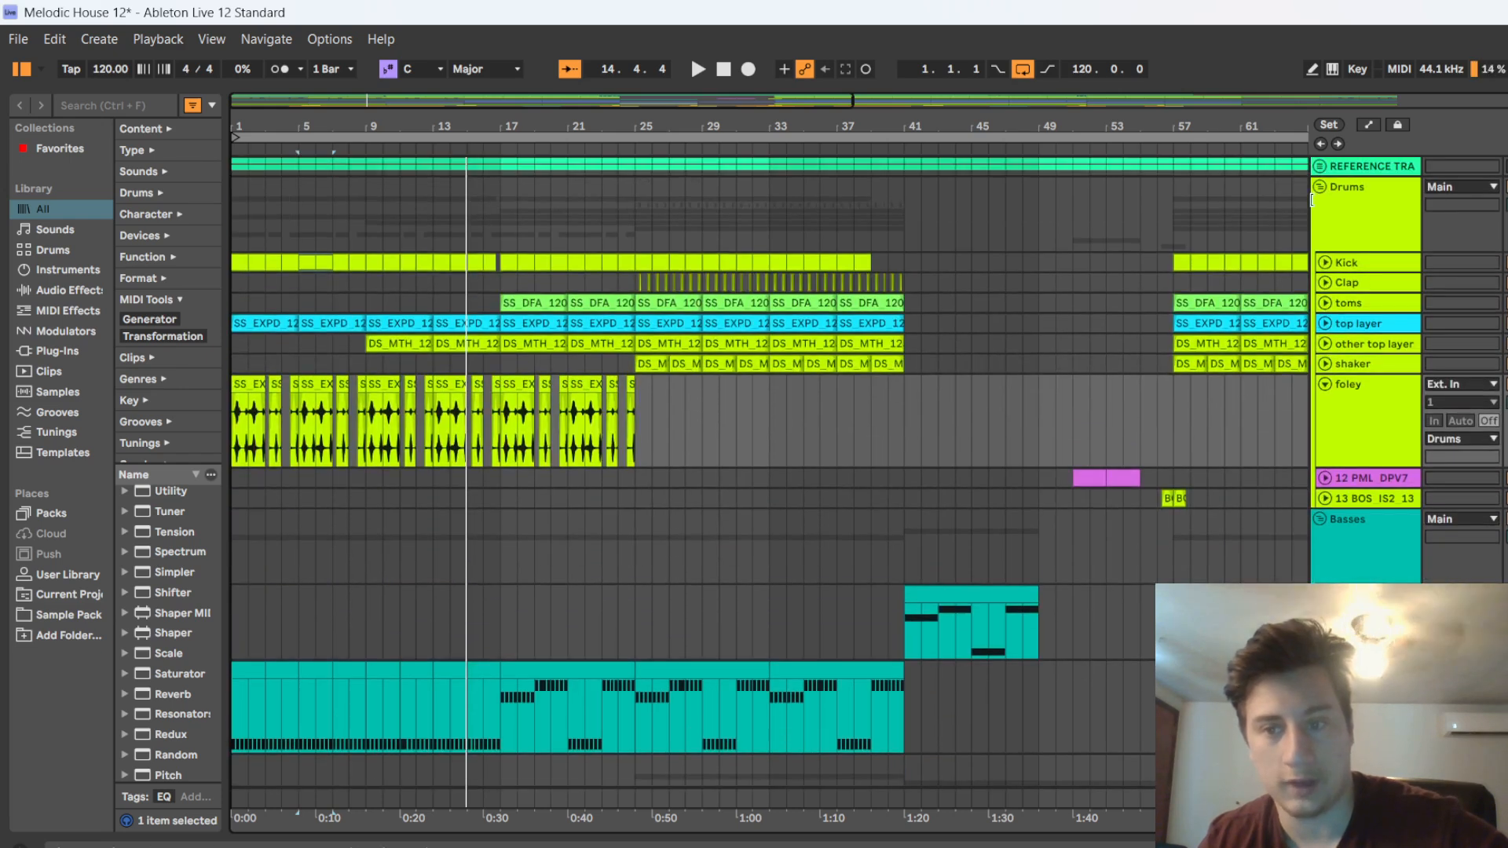
Open the first 16 Diva bass clip, enlarge the note editor to examine its notes, and collapse the editor again
{"action": "scroll", "coordinate": [267, 582], "scroll_direction": "down", "scroll_amount": 6}
{"action": "left_click", "coordinate": [245, 554]}
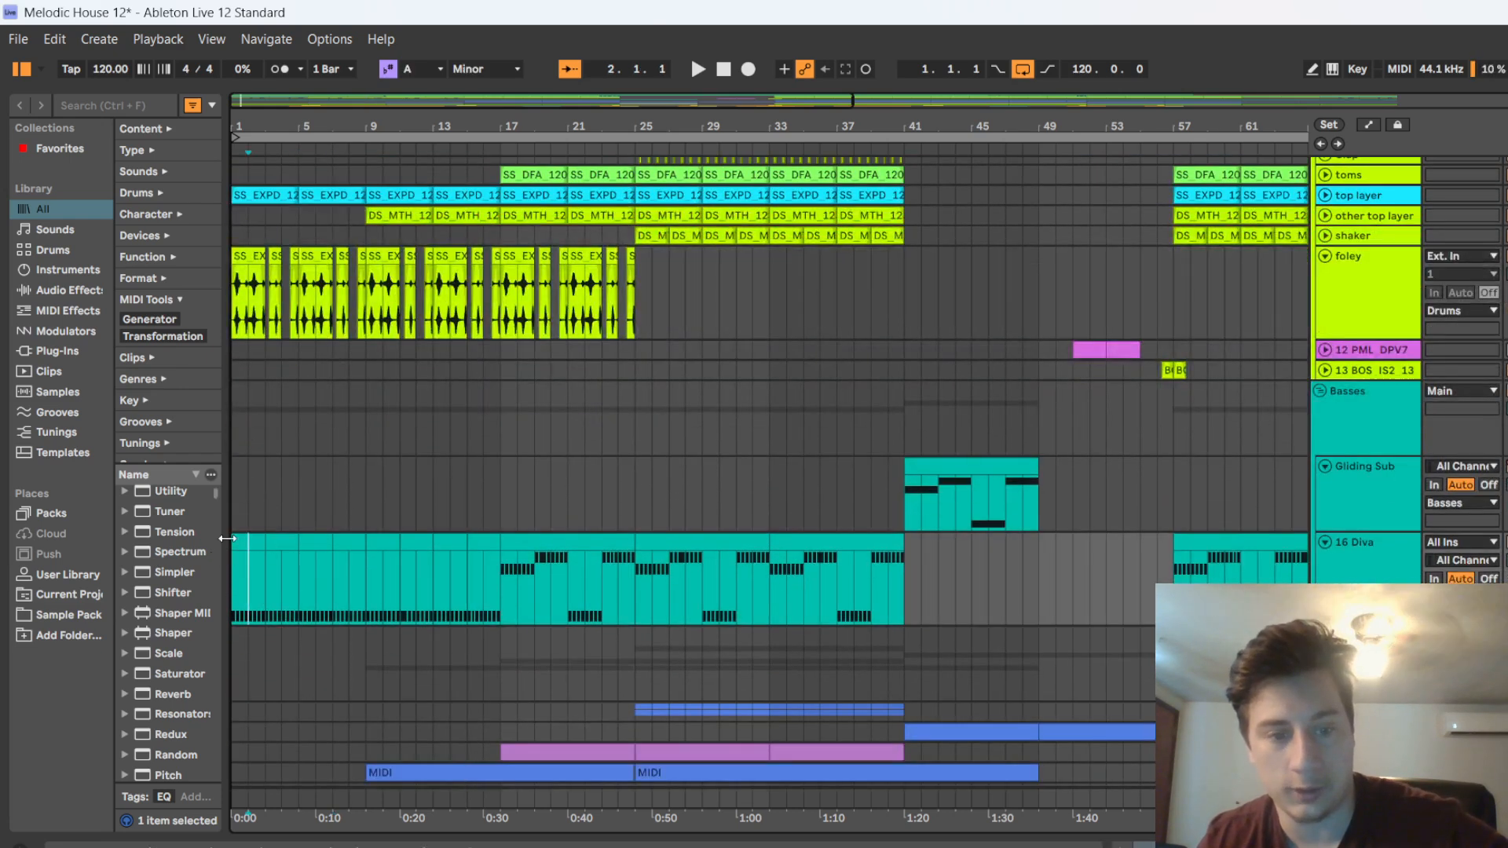
{"action": "double_click", "coordinate": [246, 558]}
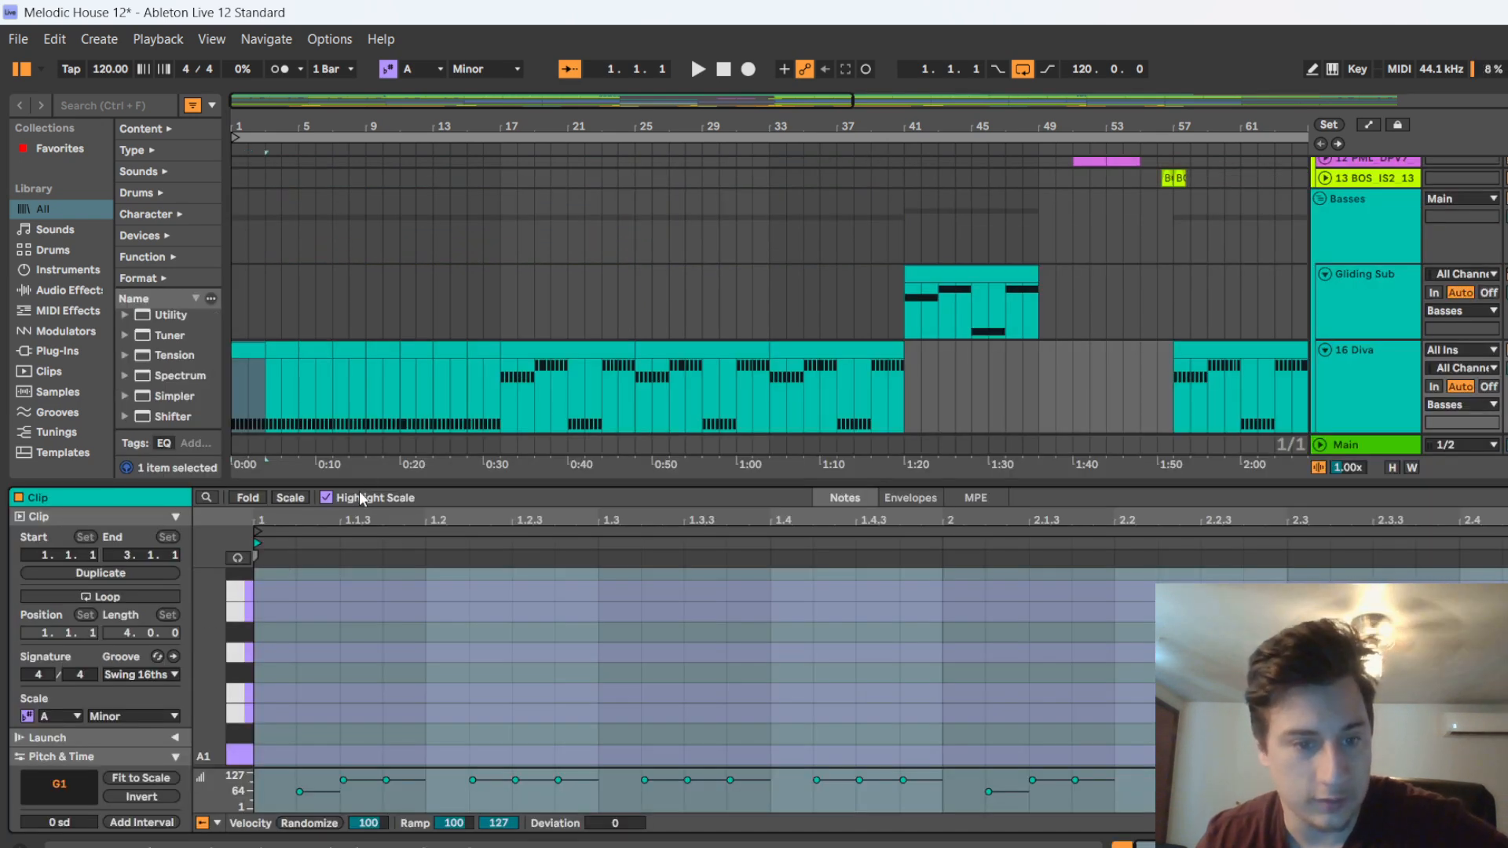
{"action": "left_click_drag", "start_coordinate": [364, 485], "coordinate": [305, 69]}
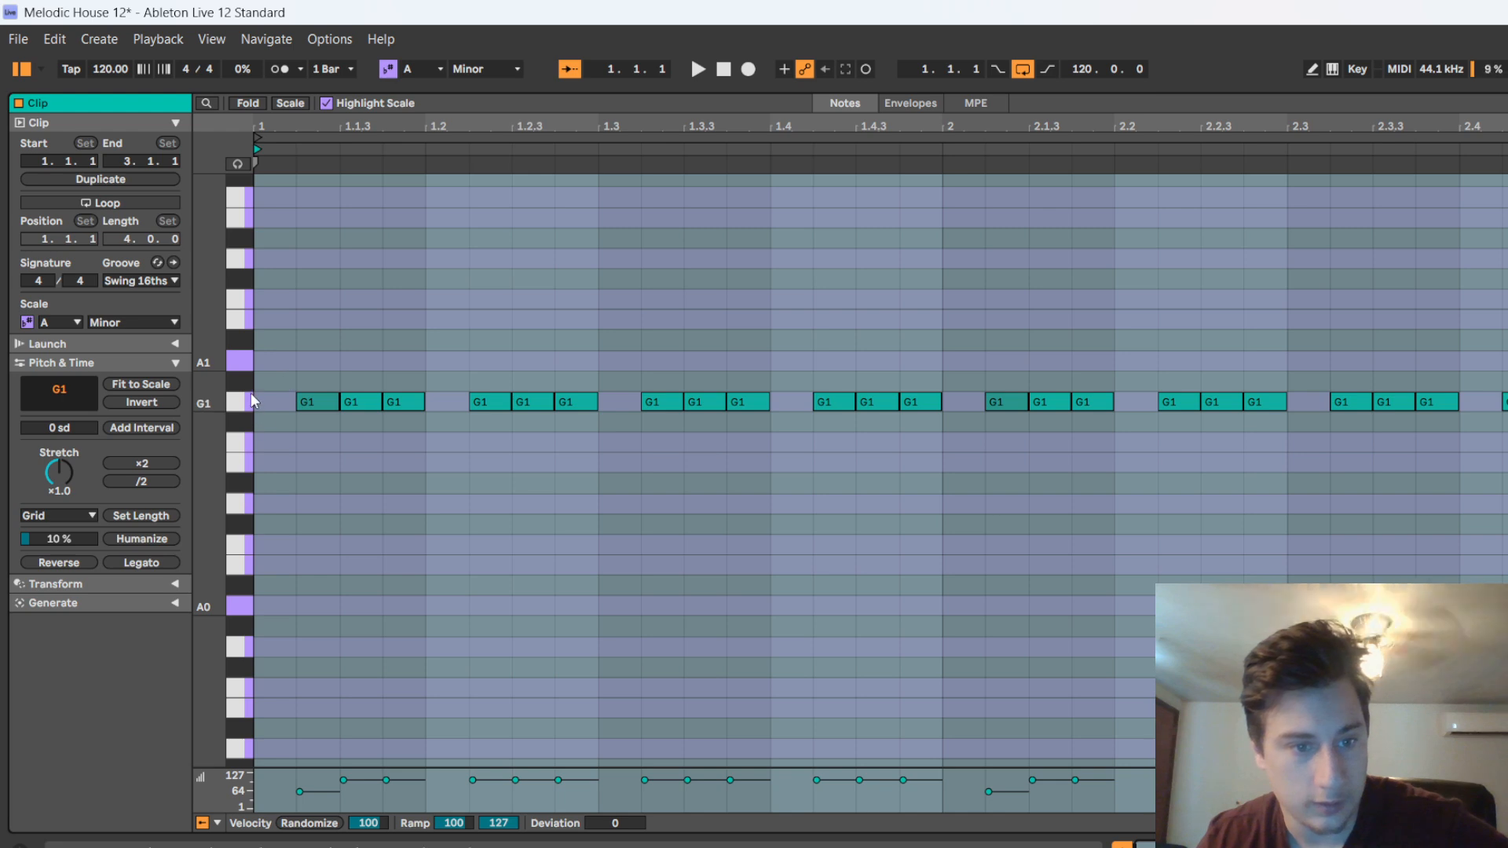
{"action": "left_click_drag", "start_coordinate": [474, 87], "coordinate": [437, 811]}
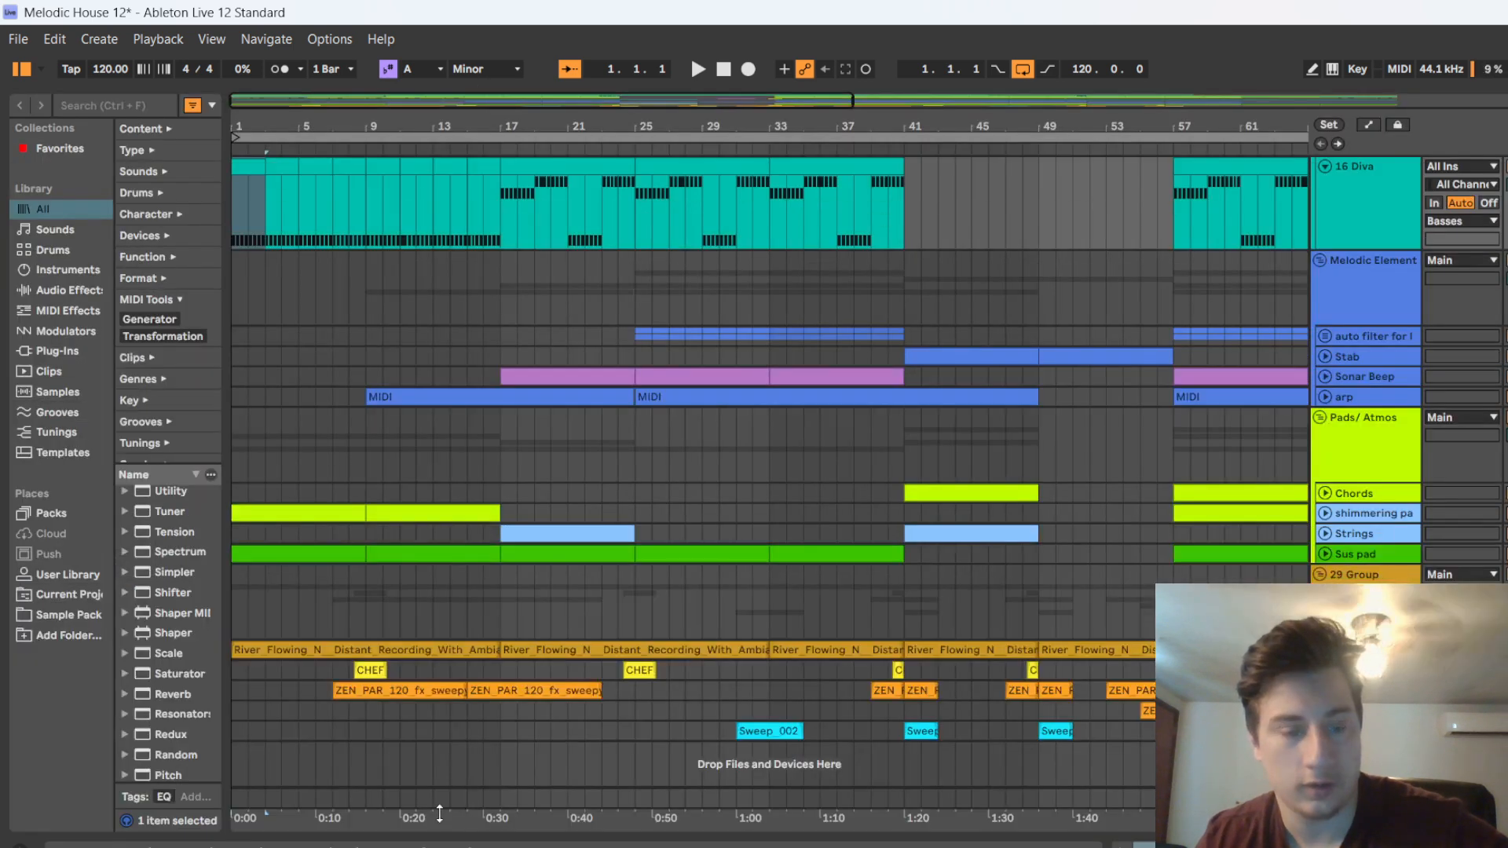
Unfold the arp track, select its first clip at bar 9 and listen to it until bar 12
{"action": "scroll", "coordinate": [276, 339], "scroll_direction": "up", "scroll_amount": 5}
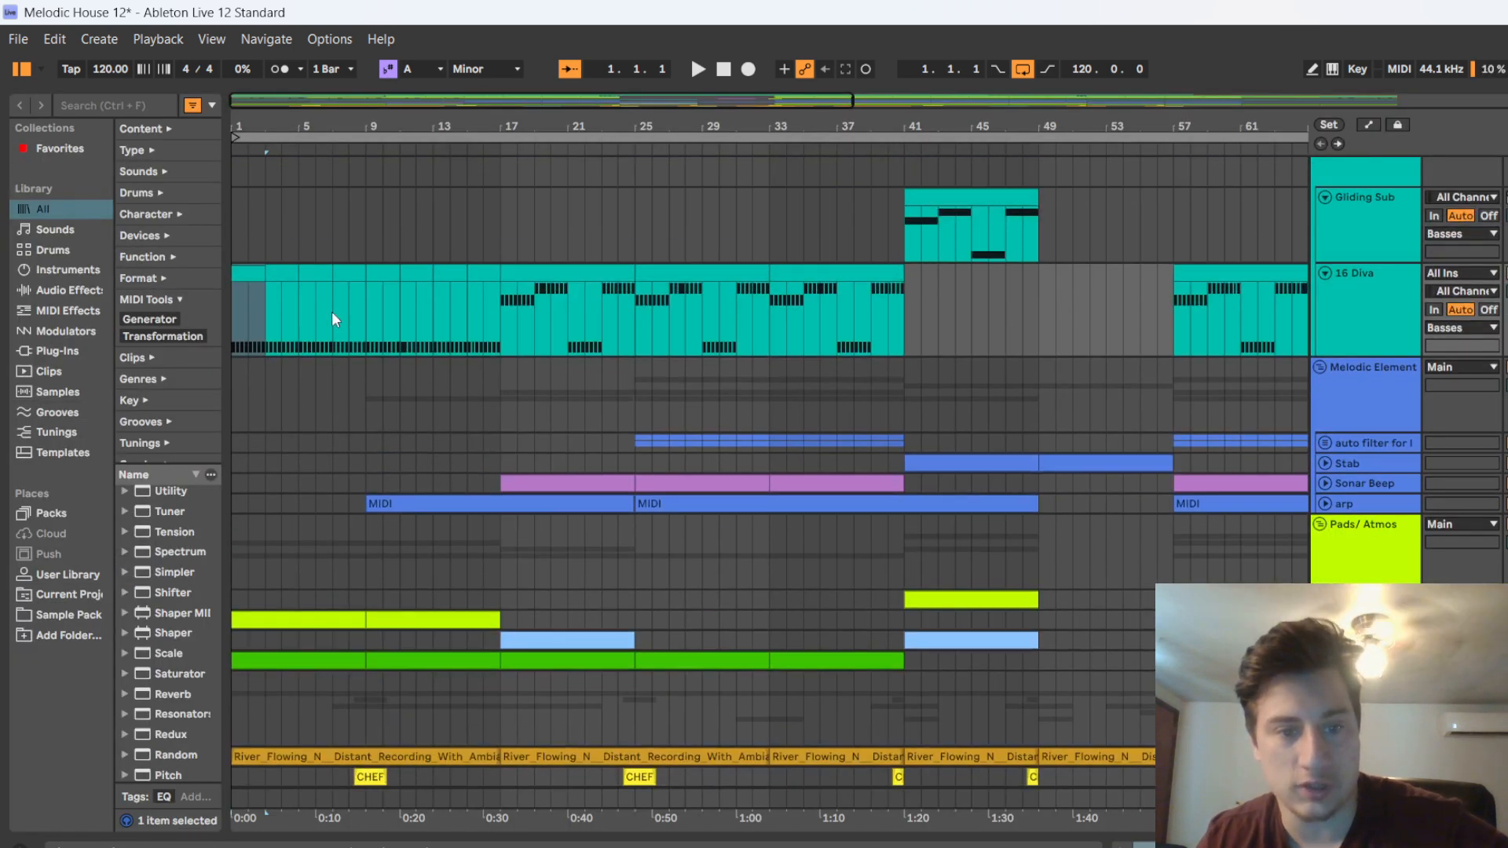
{"action": "scroll", "coordinate": [532, 337], "scroll_direction": "up", "scroll_amount": 3}
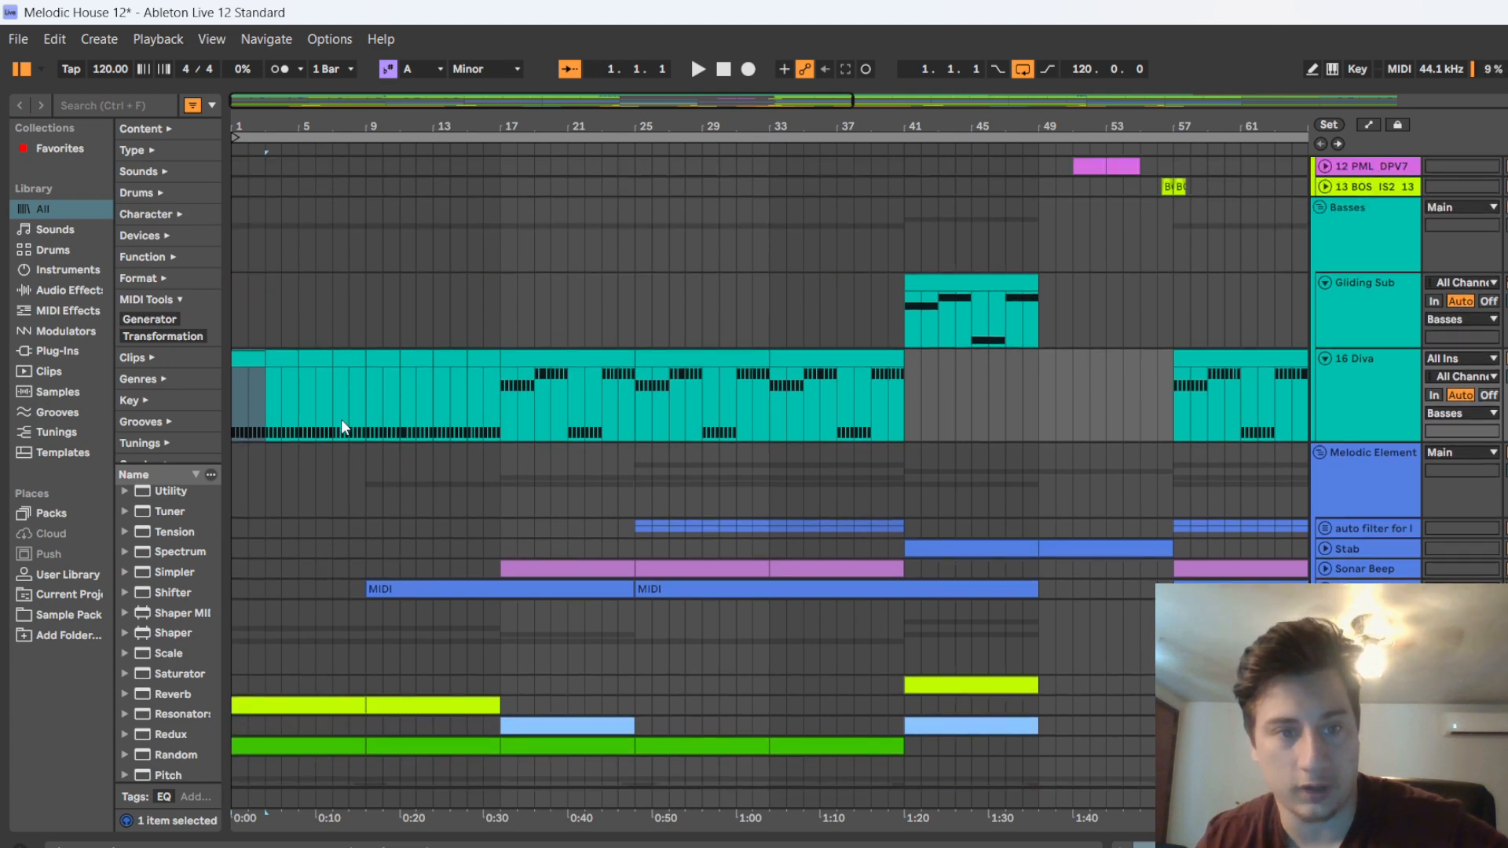
{"action": "scroll", "coordinate": [469, 415], "scroll_direction": "up", "scroll_amount": 7}
{"action": "scroll", "coordinate": [469, 413], "scroll_direction": "down", "scroll_amount": 6}
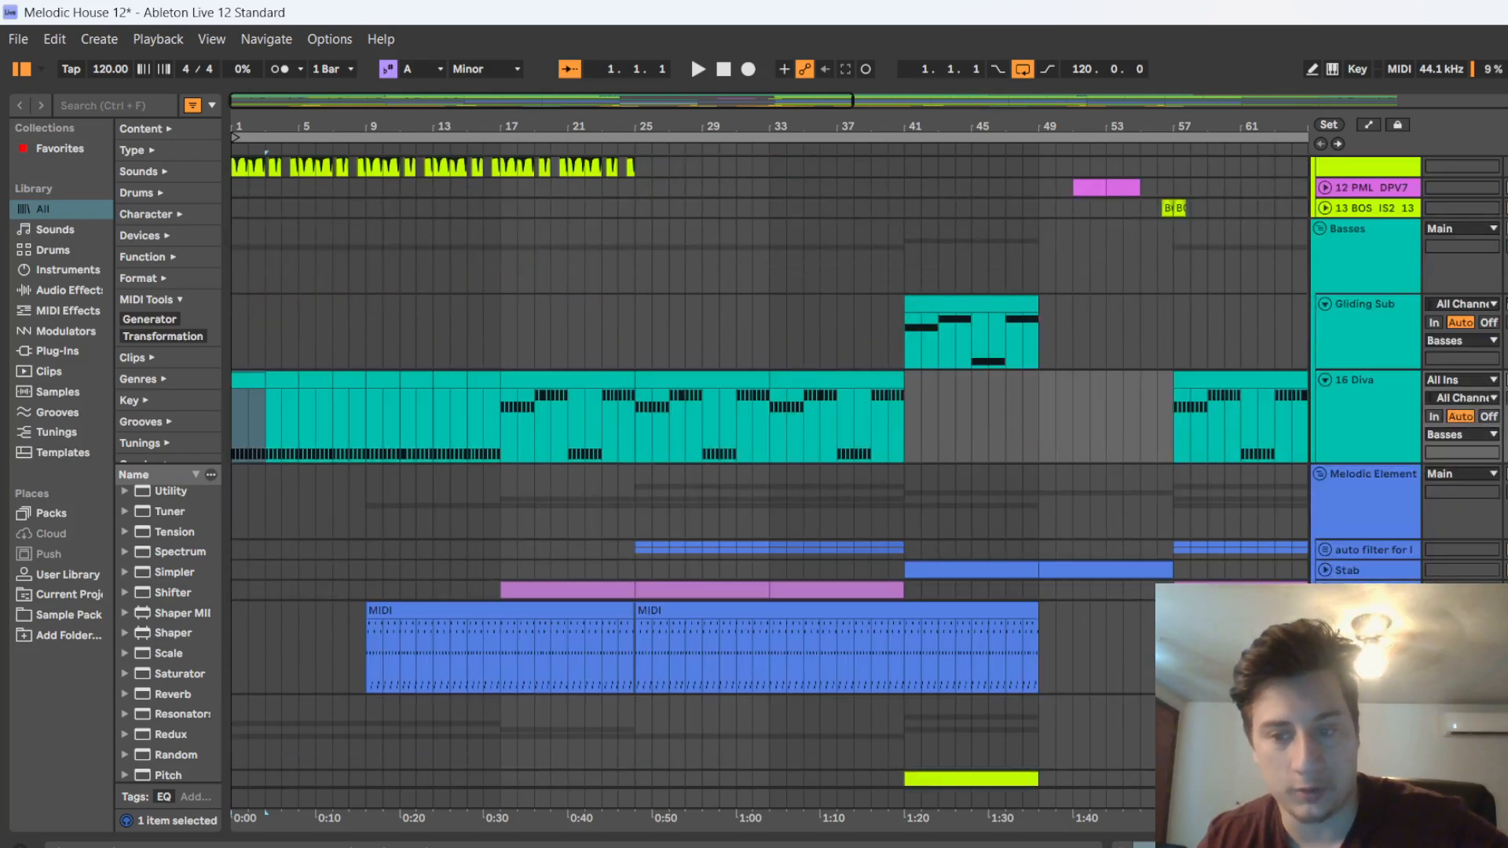
{"action": "left_click", "coordinate": [386, 656]}
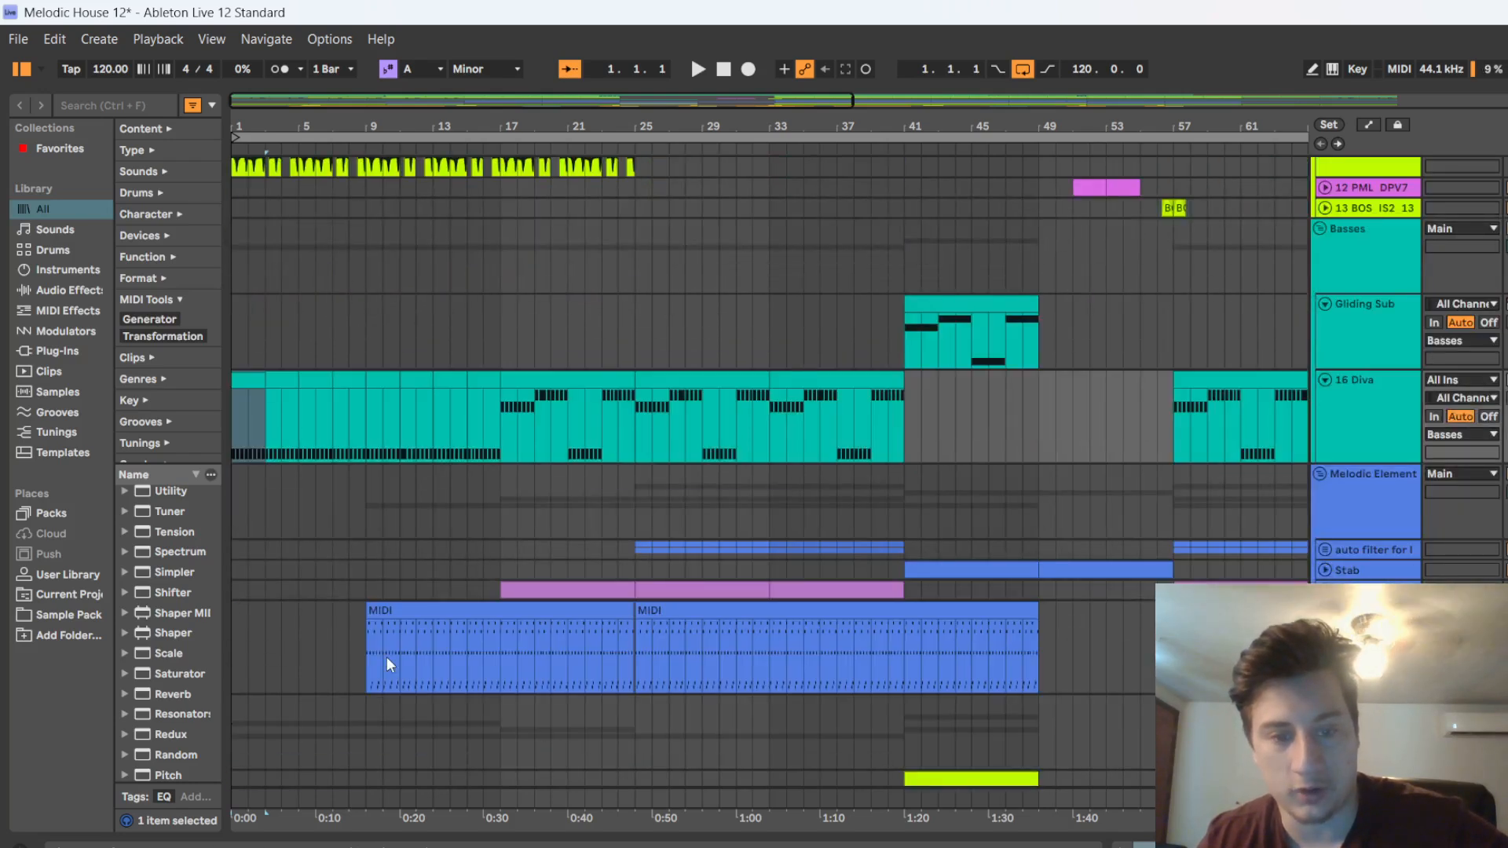
{"action": "left_click", "coordinate": [394, 146]}
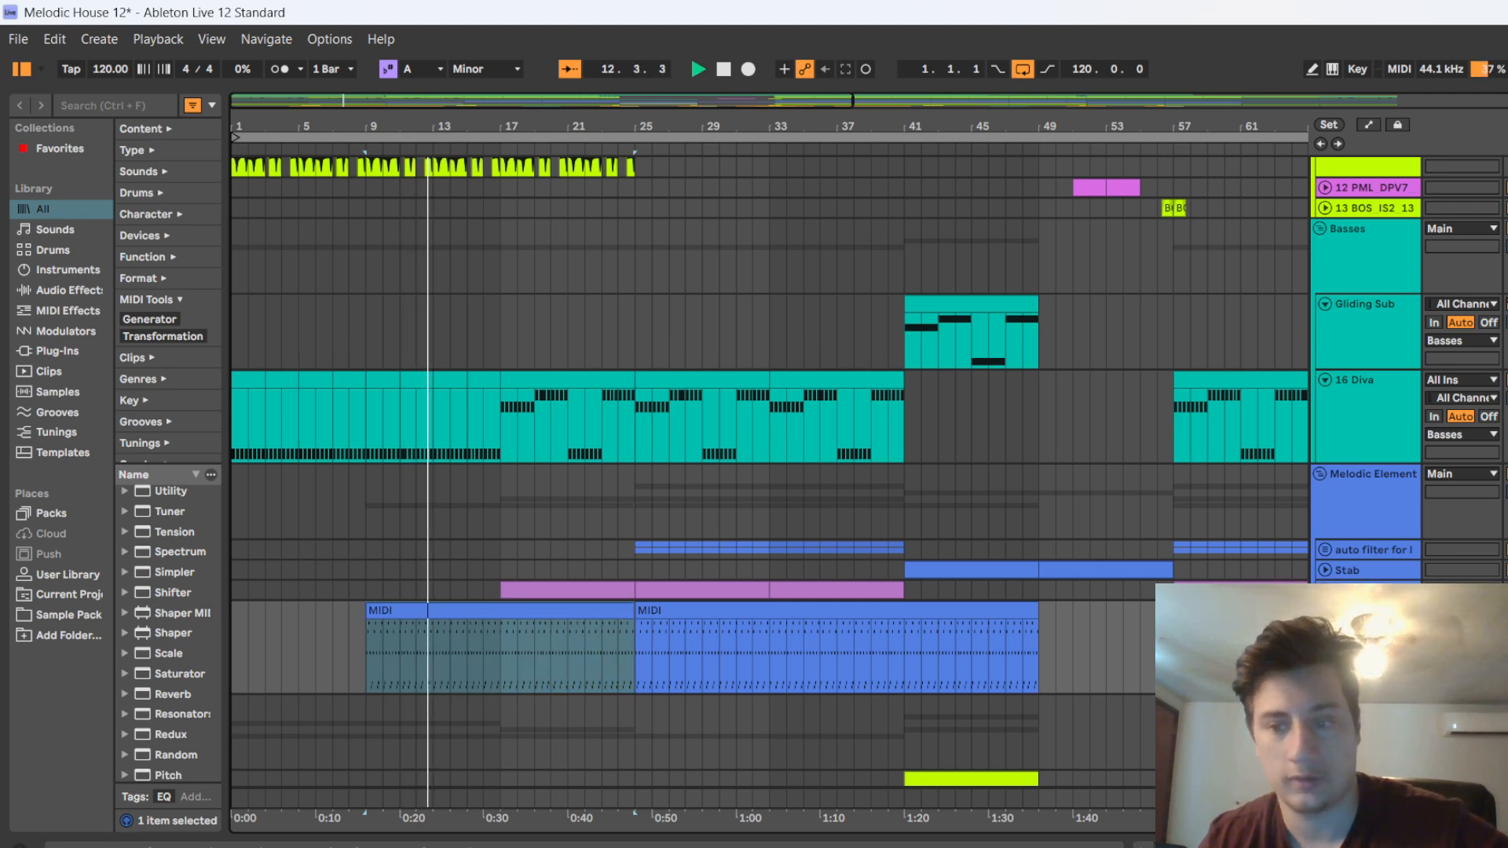
{"action": "key", "text": "space"}
Show the arp track's device chain, inspect the Diva synth's preset and close the plugin window
{"action": "key", "text": "shift+Tab"}
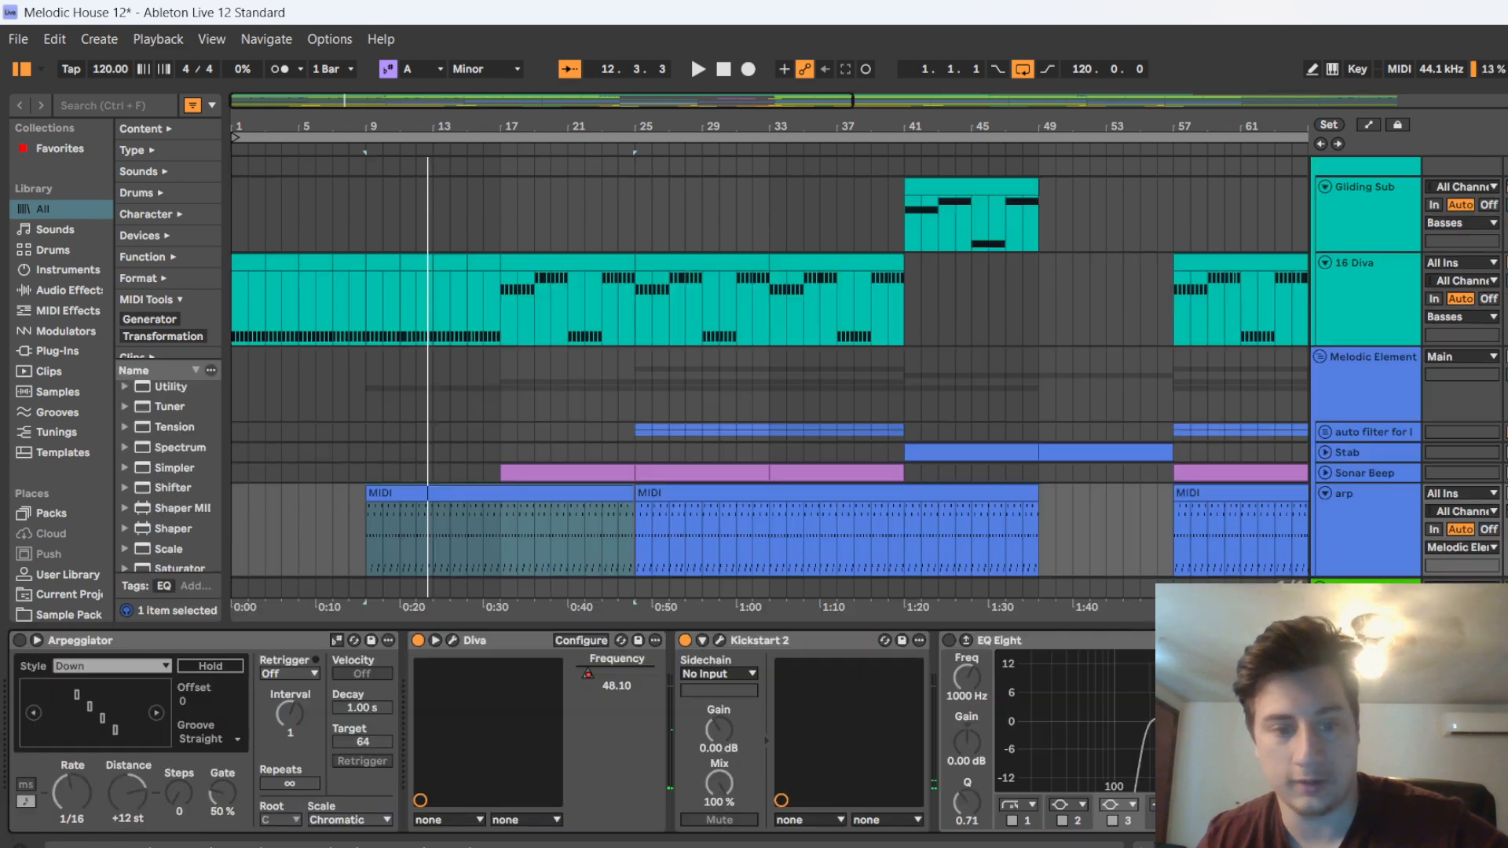
{"action": "left_click", "coordinate": [451, 641]}
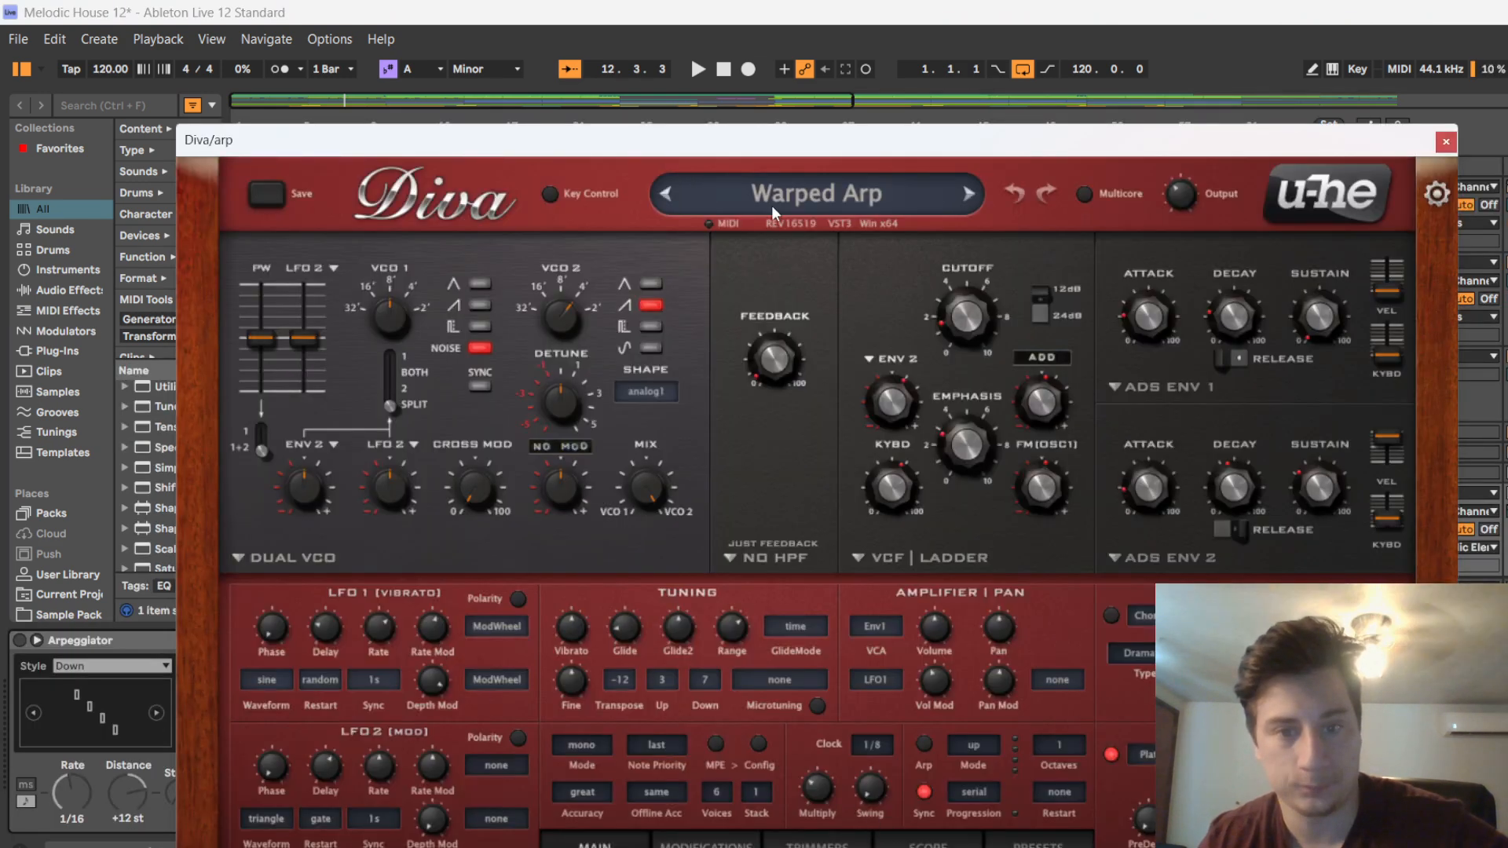
{"action": "left_click", "coordinate": [1448, 146]}
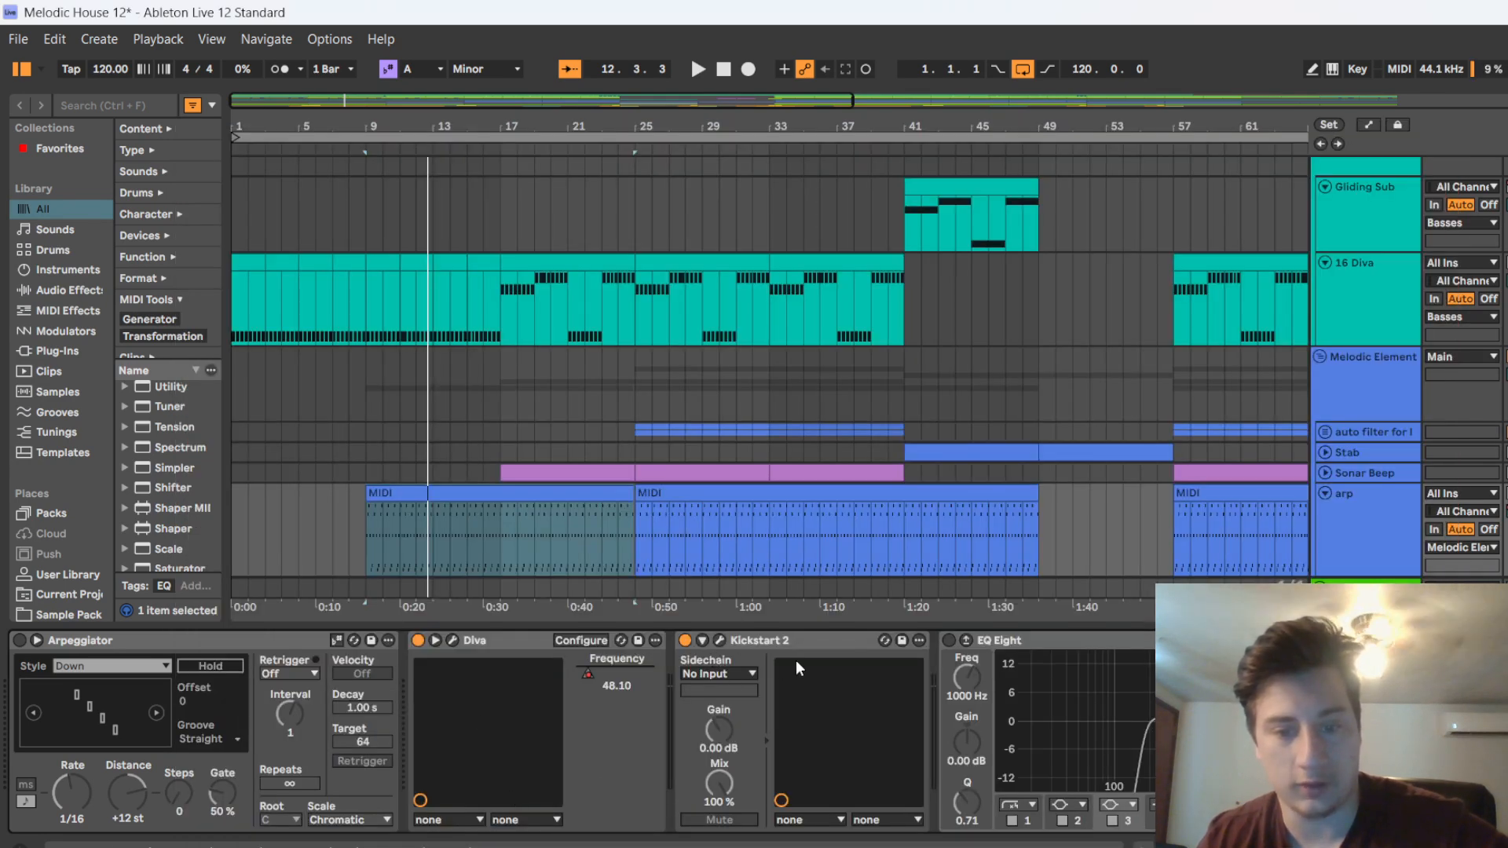
Inspect the arp track's Kickstart 2 sidechain curve and mix, close the plugin window and hide the device chain
{"action": "left_click", "coordinate": [717, 640]}
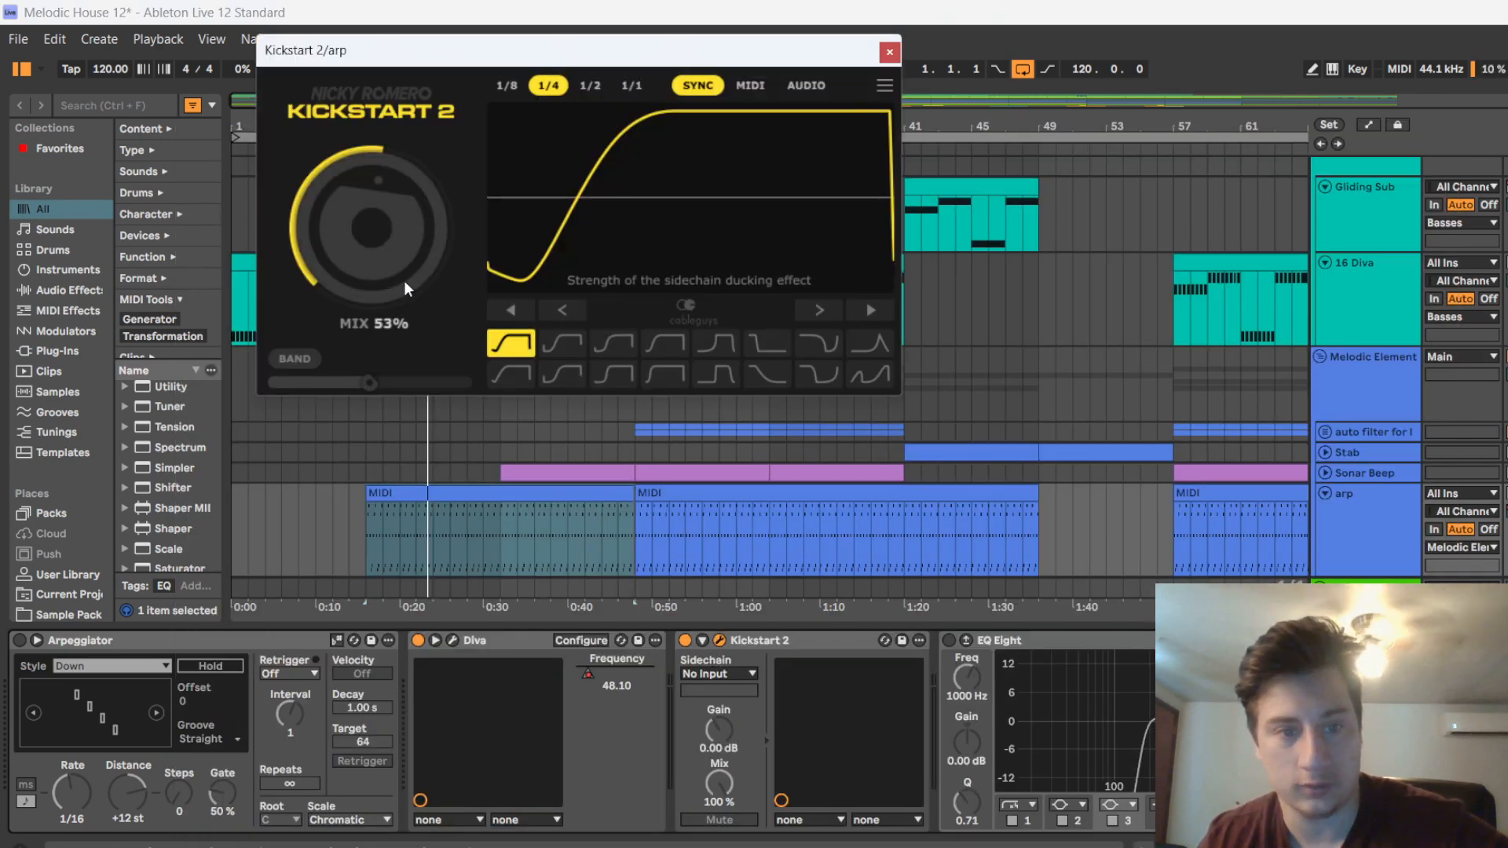
{"action": "left_click", "coordinate": [889, 52]}
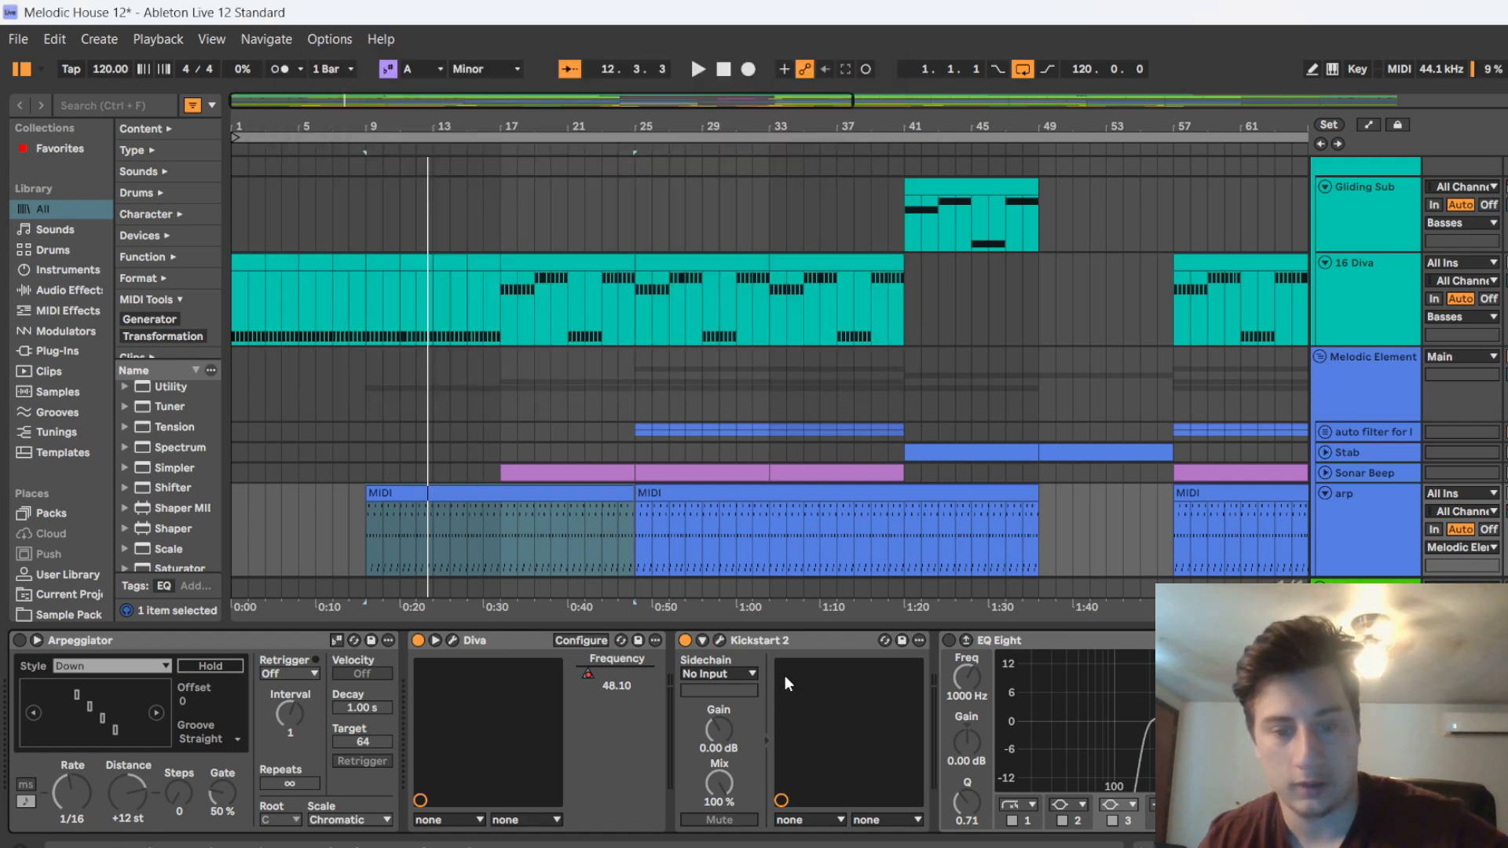
{"action": "left_click_drag", "start_coordinate": [749, 622], "coordinate": [748, 833]}
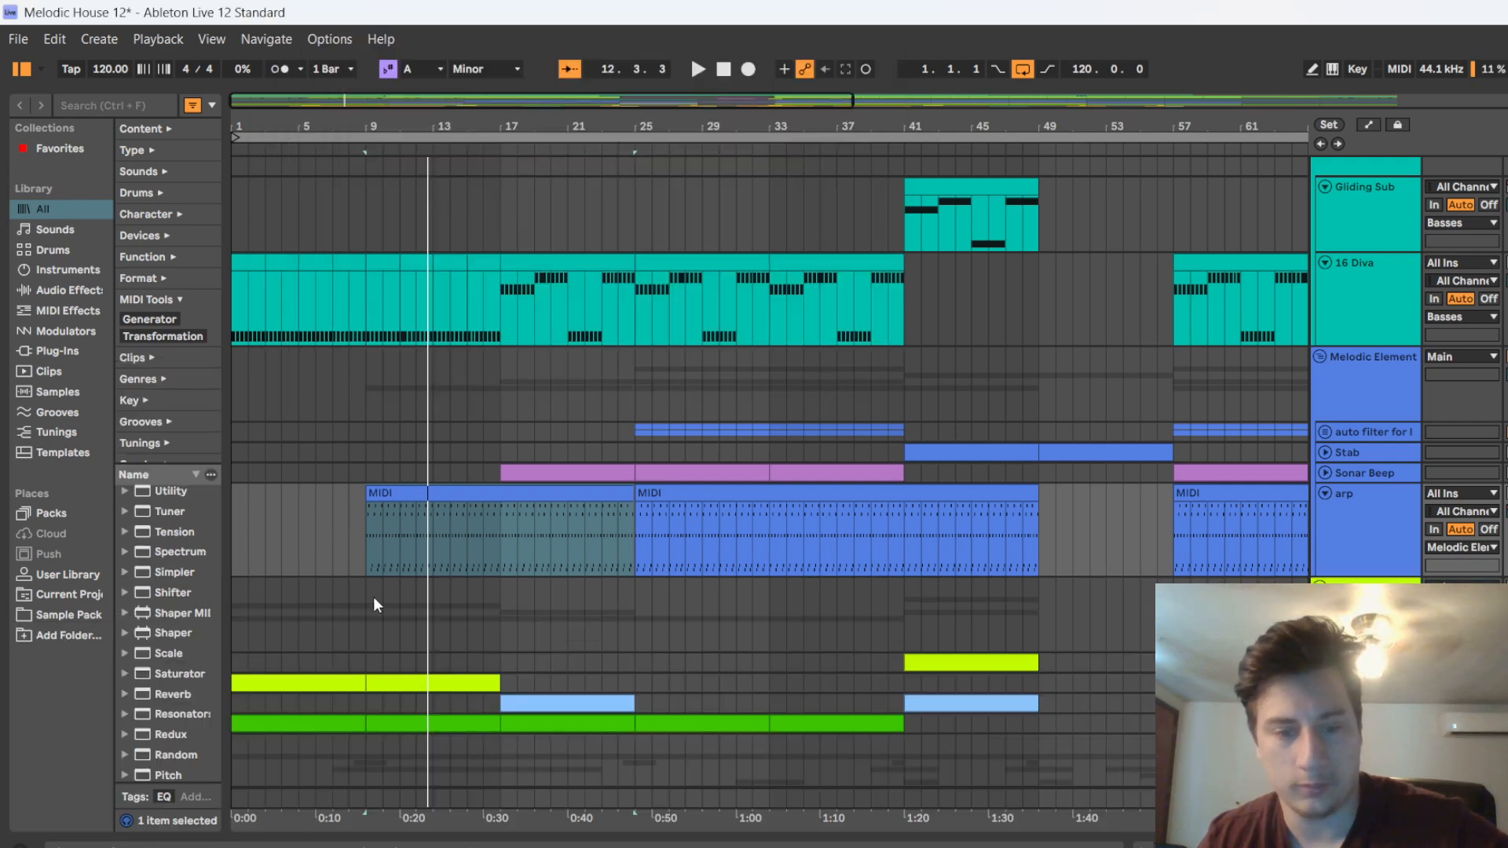
Play the arrangement from around bar 16 to hear the arp together with the drums and bass
{"action": "left_click", "coordinate": [450, 621]}
{"action": "scroll", "coordinate": [488, 601], "scroll_direction": "up", "scroll_amount": 2}
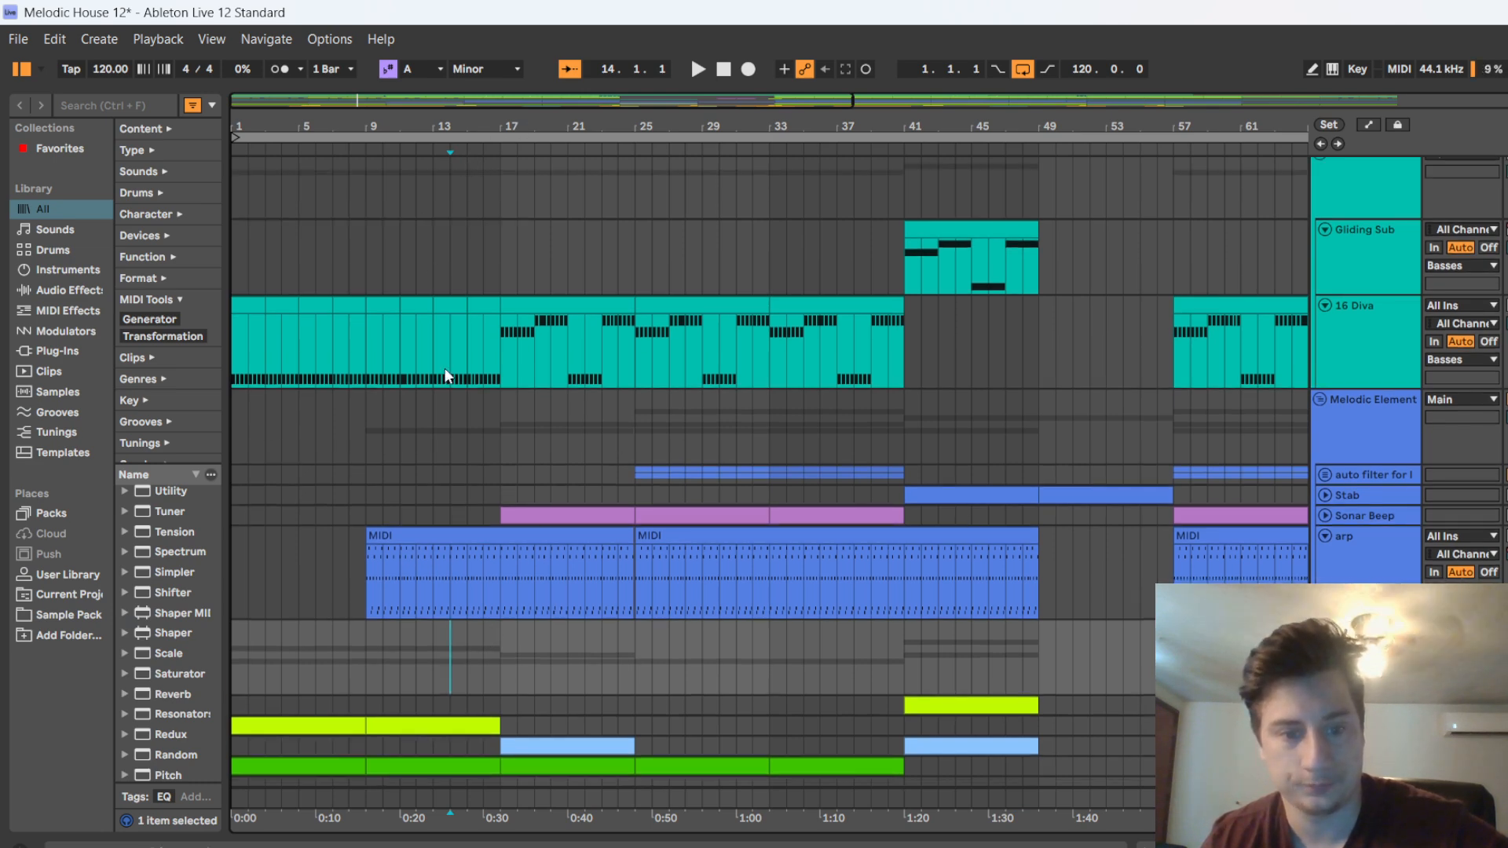
{"action": "left_click", "coordinate": [490, 147]}
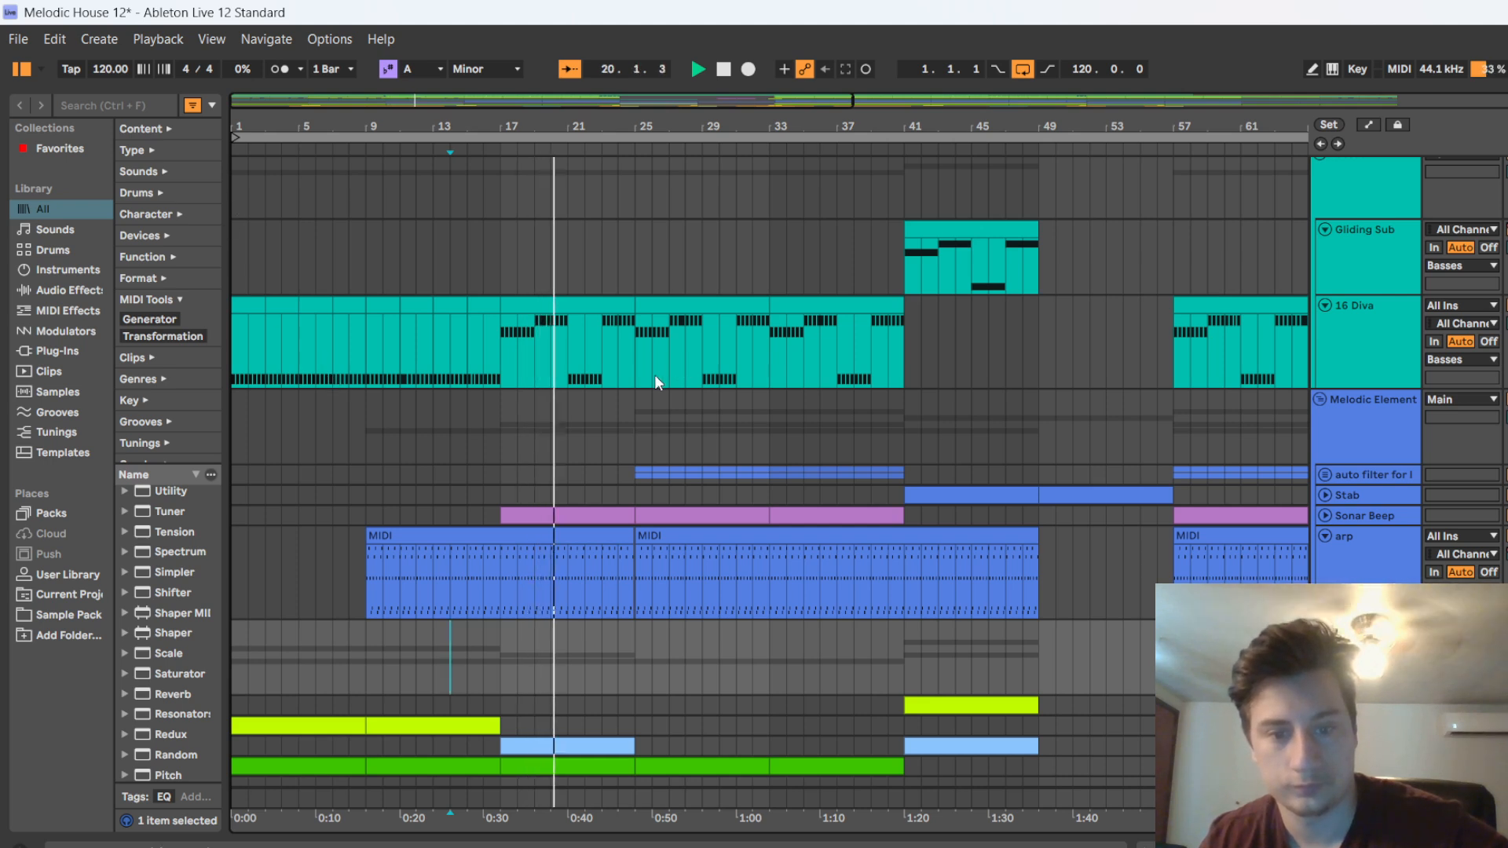
Unfold the auto filter group and its main lead and 20 Diva tracks, and stop playback at bar 25
{"action": "key", "text": "minus"}
{"action": "left_click", "coordinate": [1325, 474]}
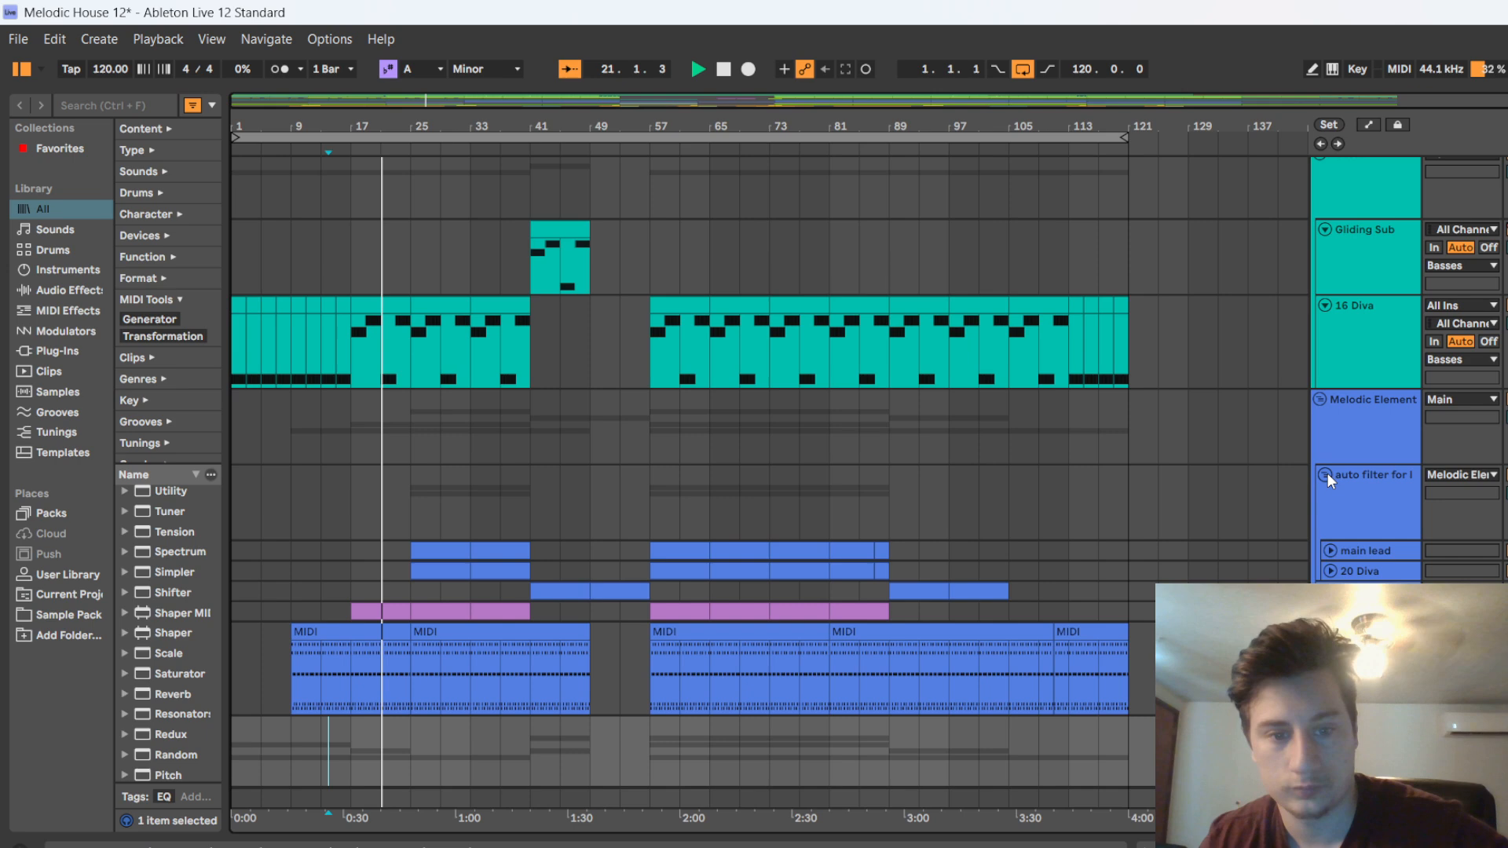
{"action": "left_click", "coordinate": [1330, 551]}
{"action": "scroll", "coordinate": [1332, 558], "scroll_direction": "down", "scroll_amount": 2}
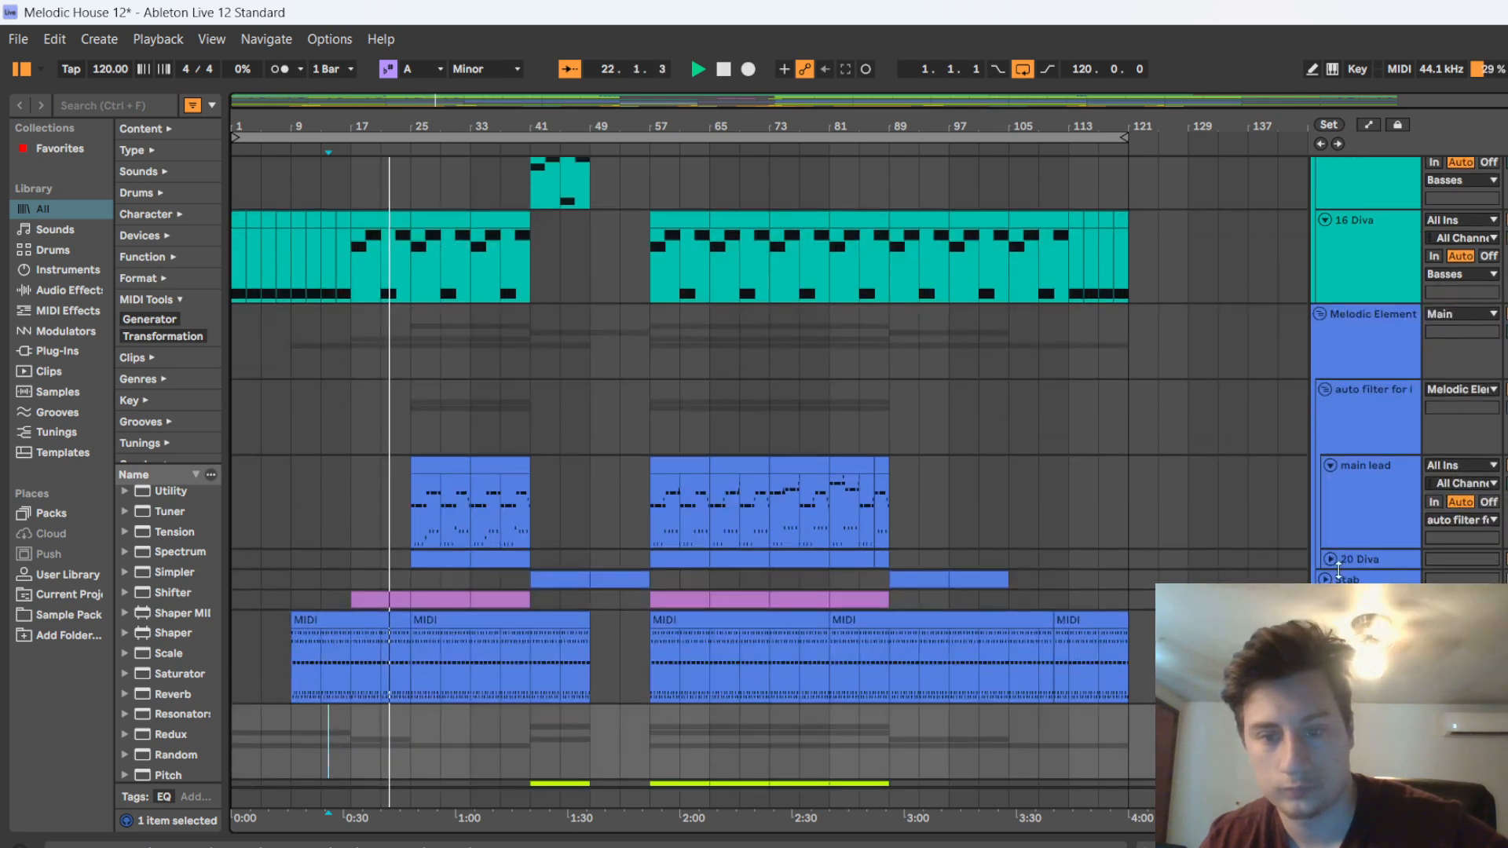
{"action": "left_click", "coordinate": [1330, 559]}
{"action": "scroll", "coordinate": [1344, 550], "scroll_direction": "down", "scroll_amount": 2}
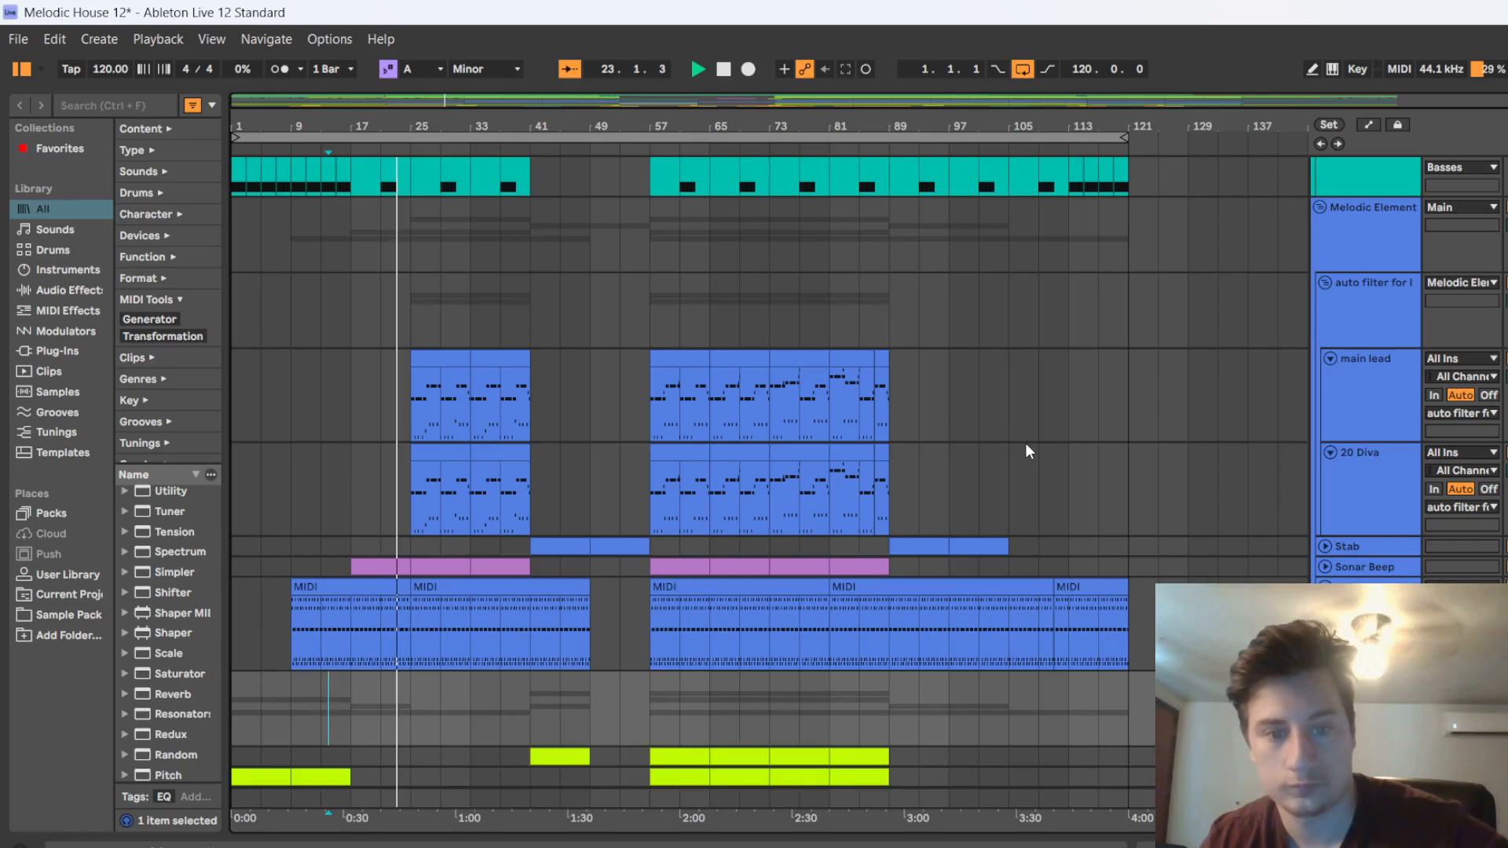
{"action": "scroll", "coordinate": [915, 434], "scroll_direction": "down", "scroll_amount": 2}
{"action": "scroll", "coordinate": [686, 458], "scroll_direction": "down", "scroll_amount": 4}
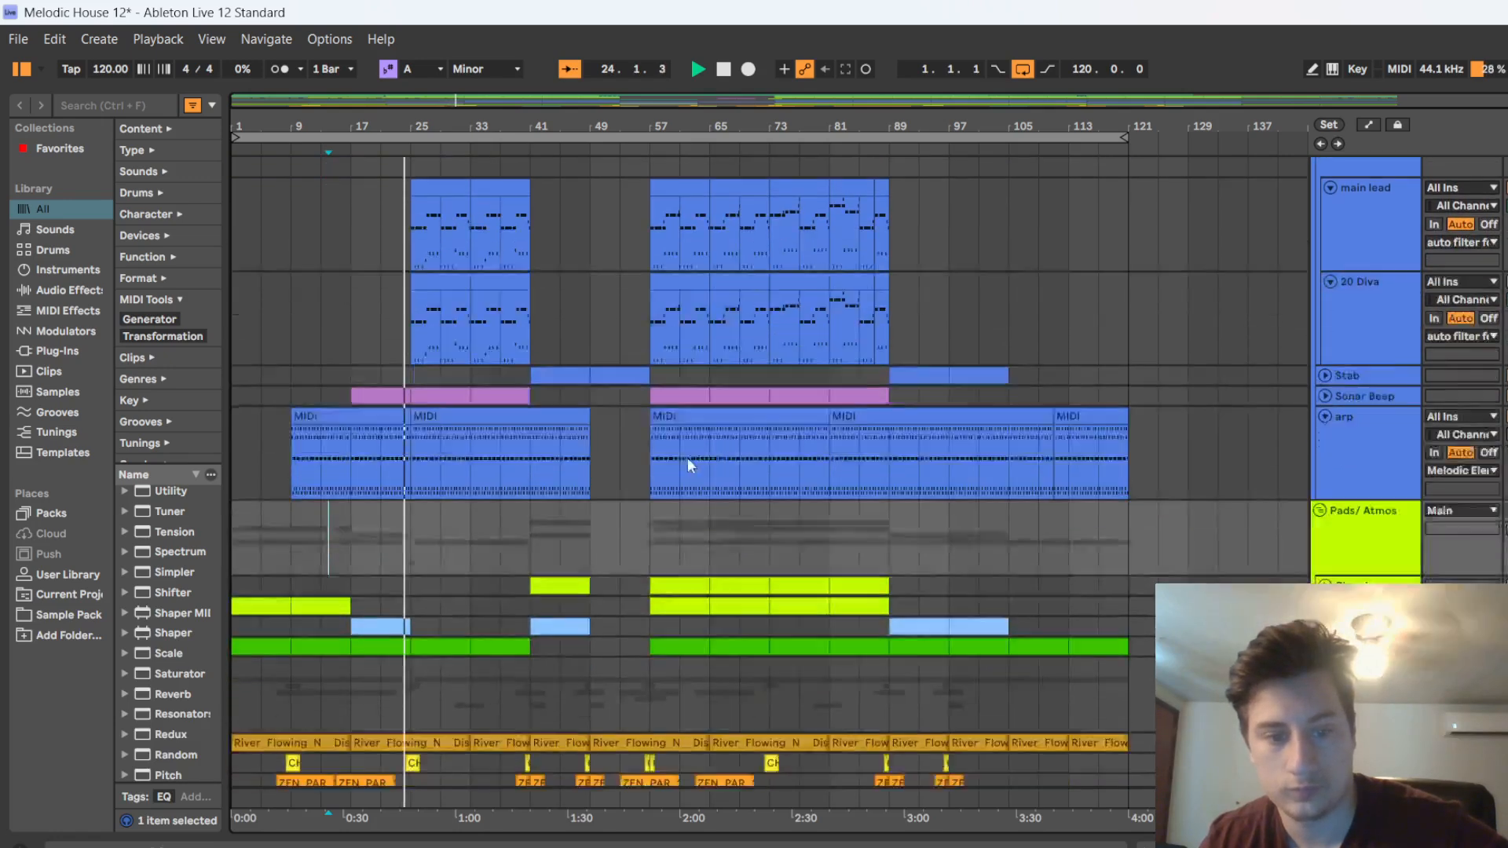
{"action": "key", "text": "space"}
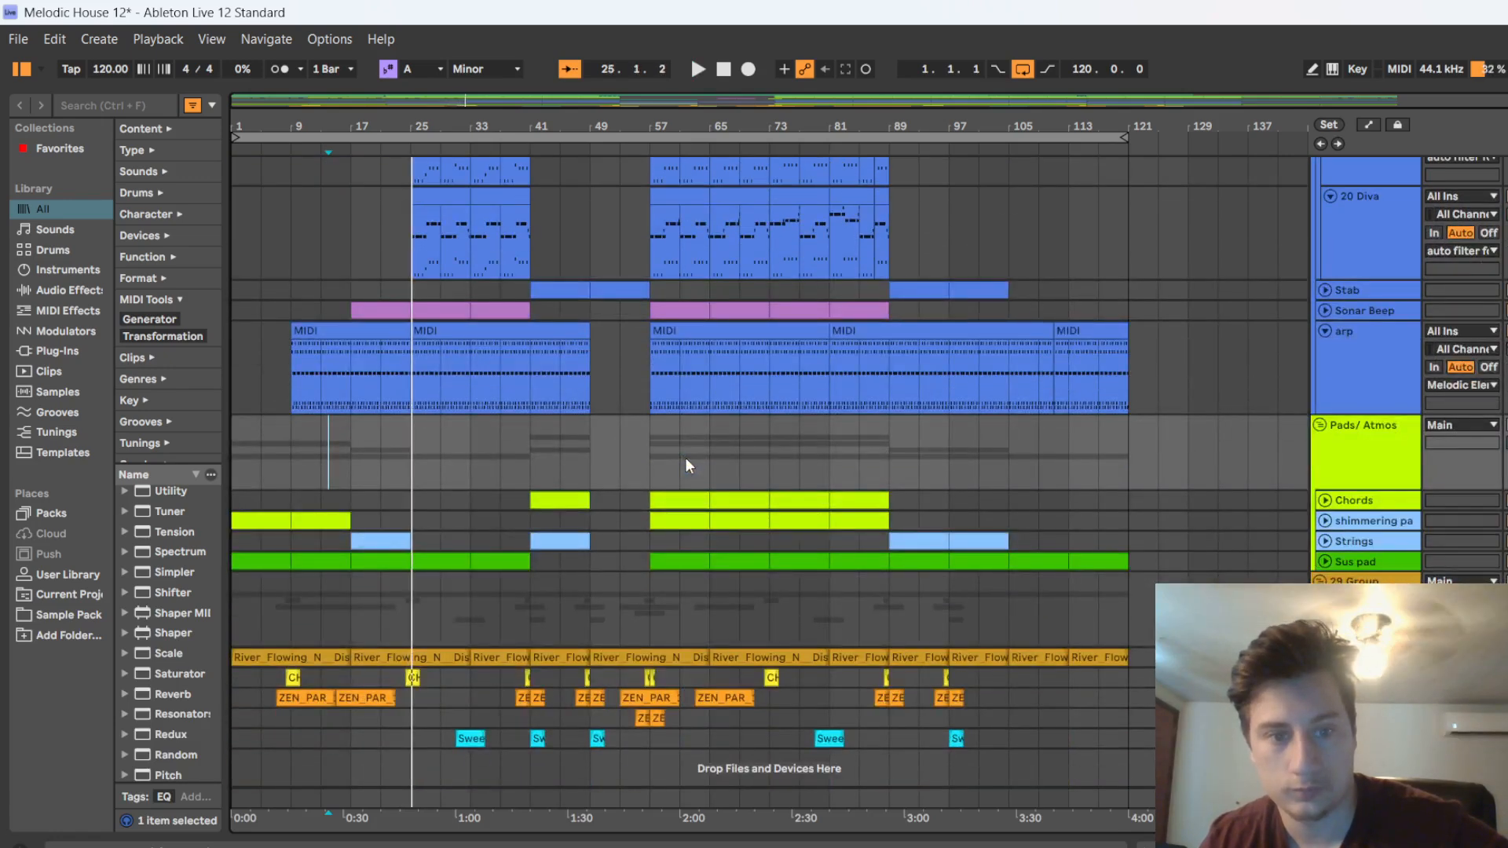
Unfold the Clap track in the Drums group and inspect the Reverb settings in its device chain
{"action": "scroll", "coordinate": [318, 300], "scroll_direction": "up", "scroll_amount": 7}
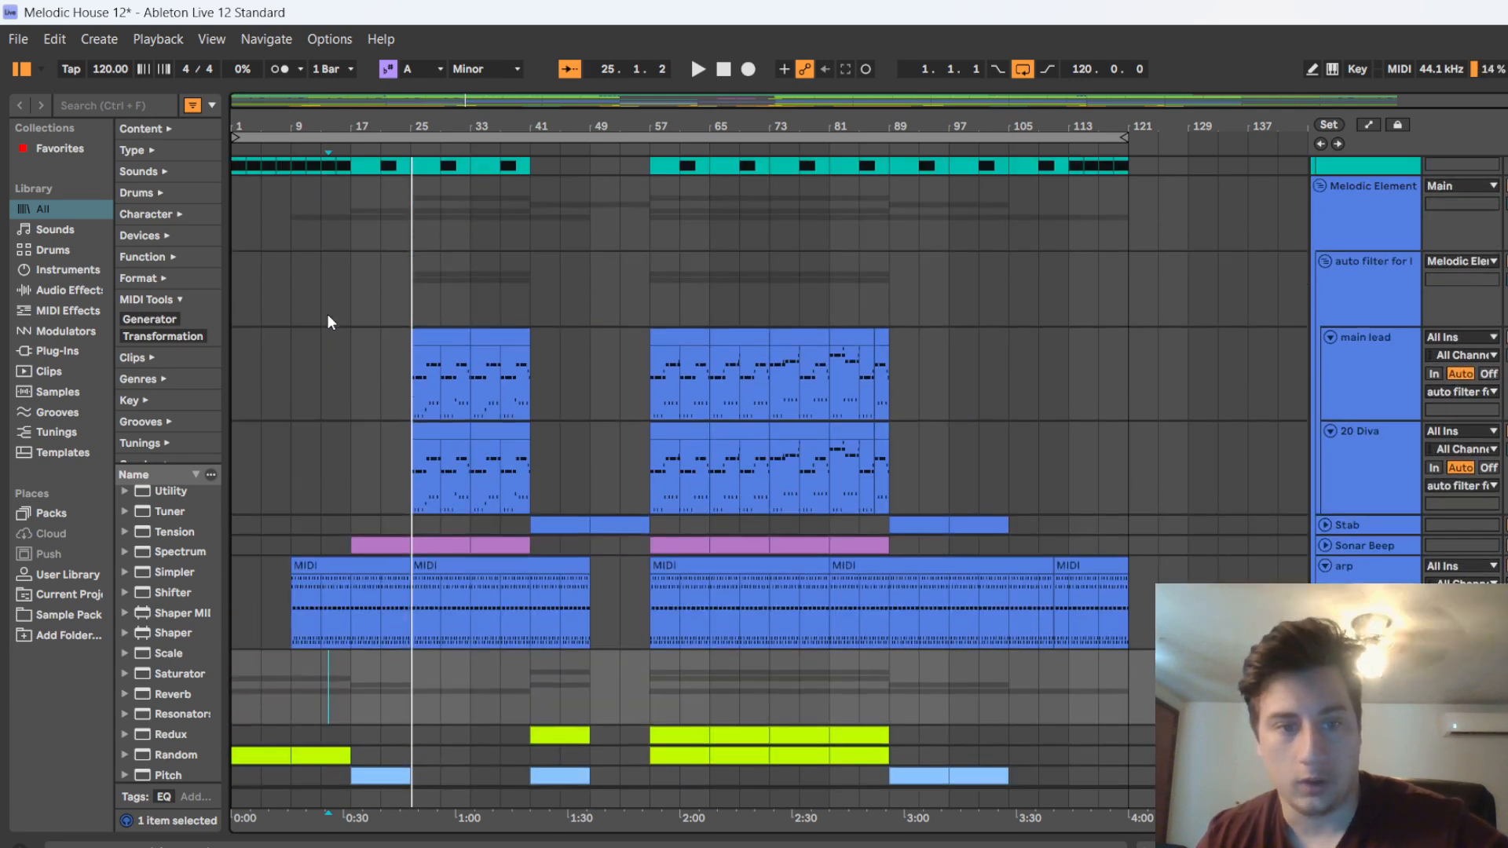
{"action": "scroll", "coordinate": [355, 336], "scroll_direction": "up", "scroll_amount": 4}
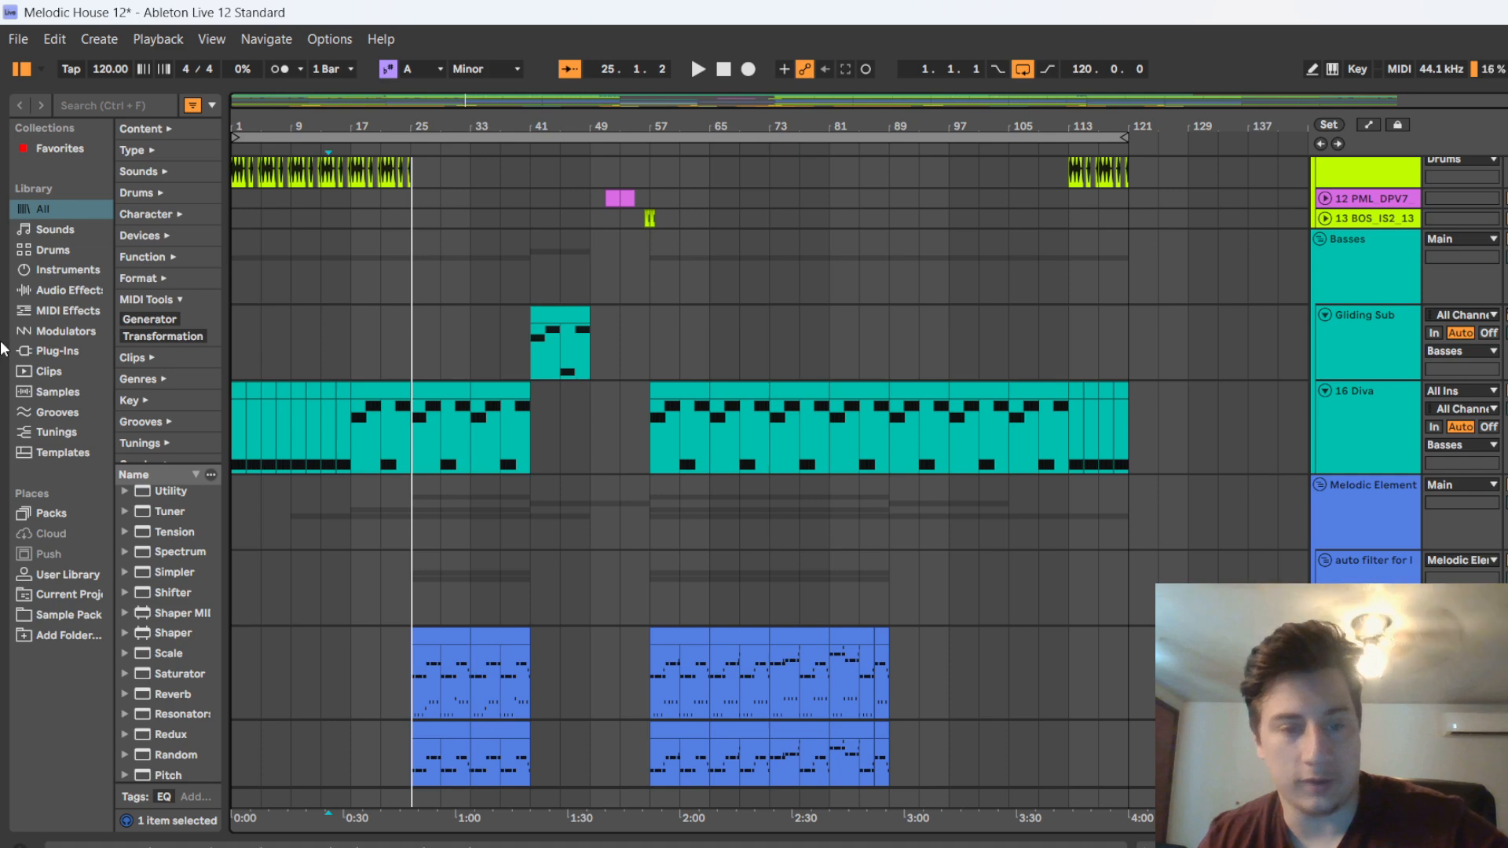
{"action": "scroll", "coordinate": [388, 506], "scroll_direction": "up", "scroll_amount": 3}
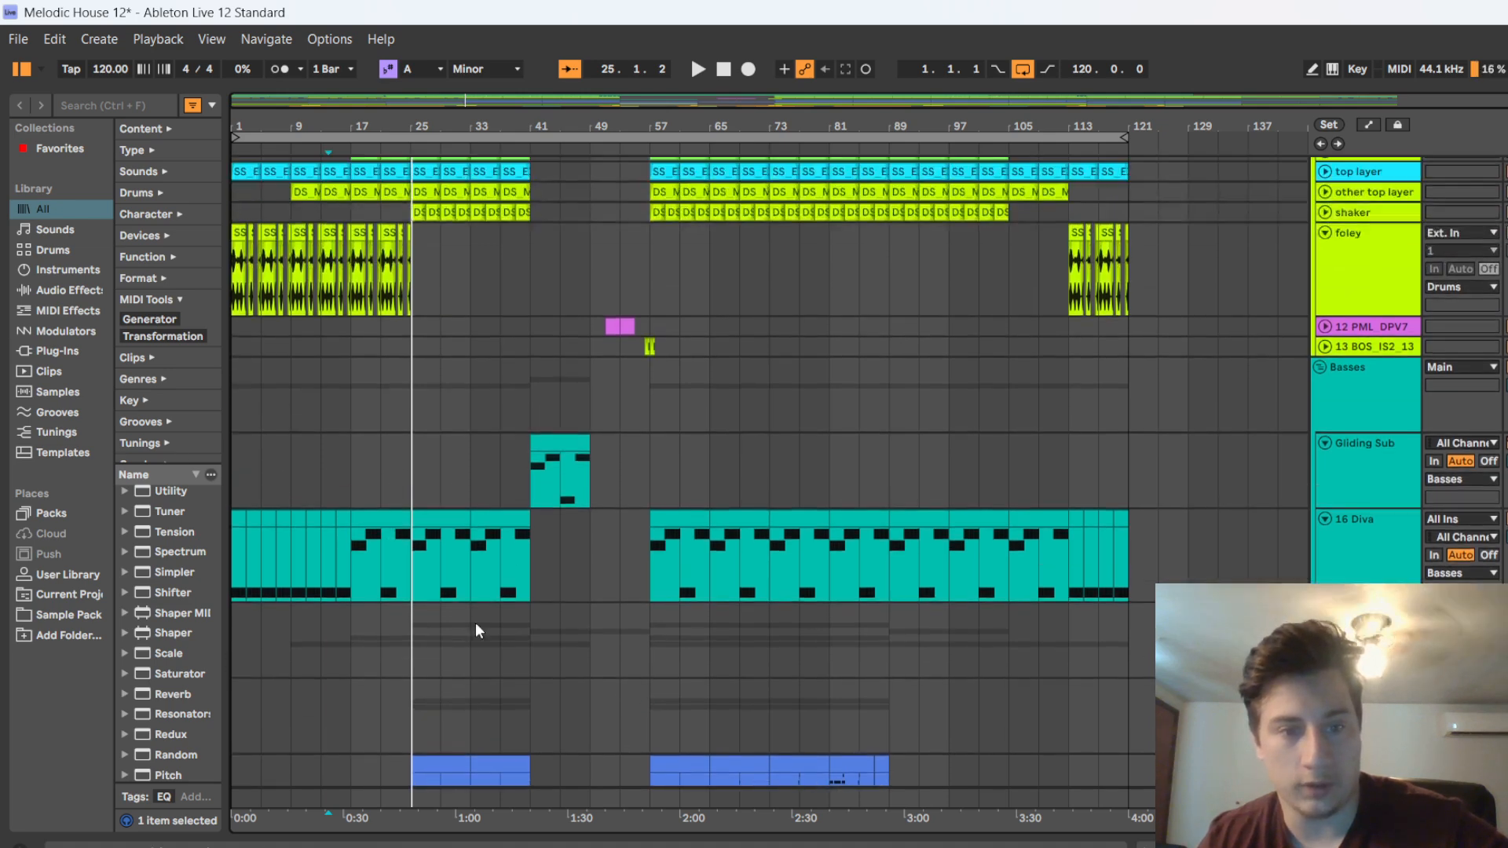
{"action": "scroll", "coordinate": [370, 724], "scroll_direction": "up", "scroll_amount": 3}
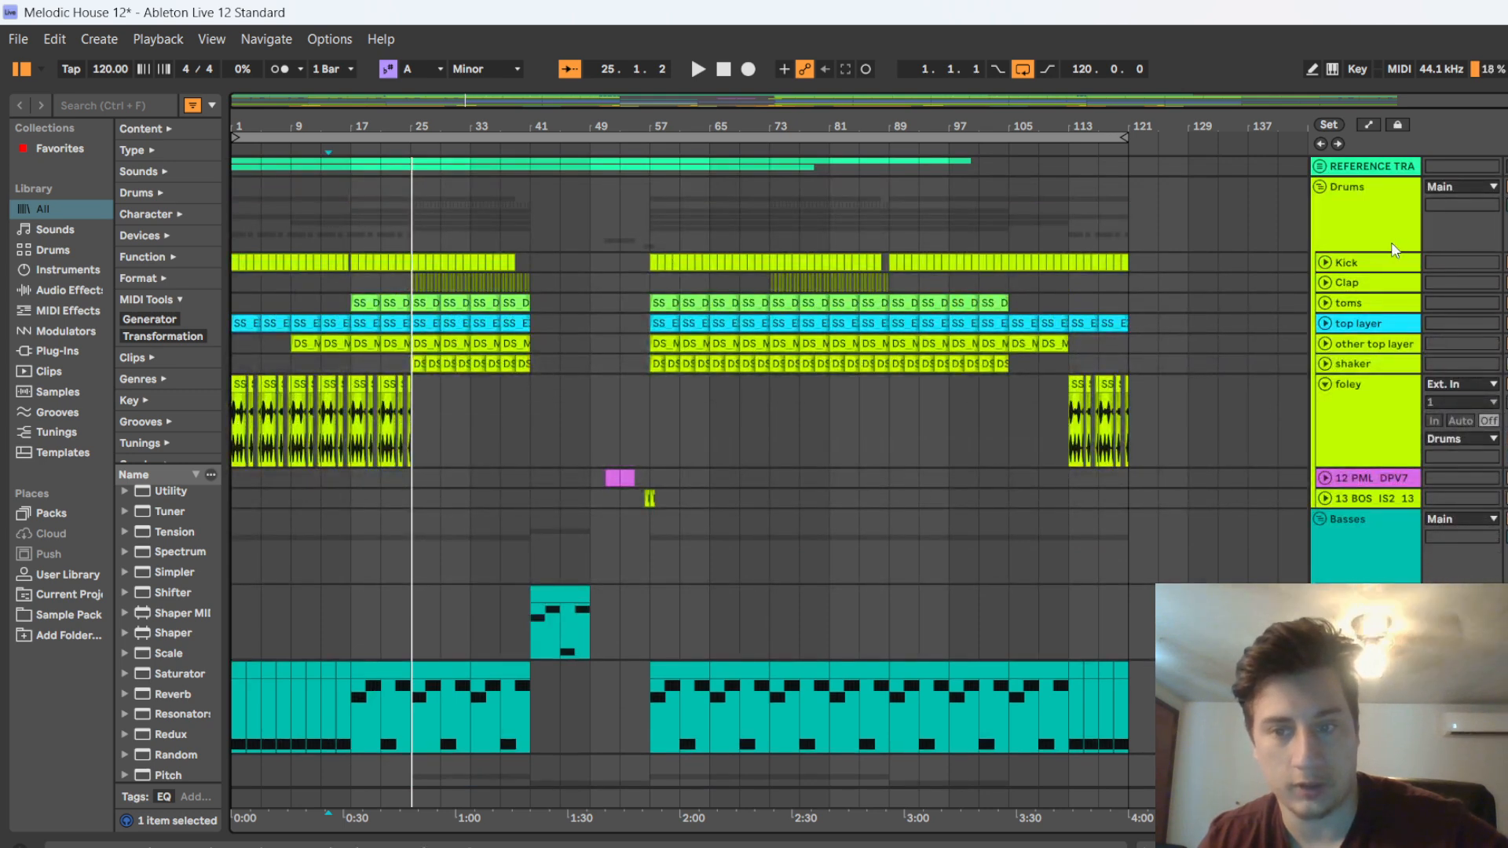
{"action": "left_click", "coordinate": [1328, 281]}
{"action": "double_click", "coordinate": [1360, 282]}
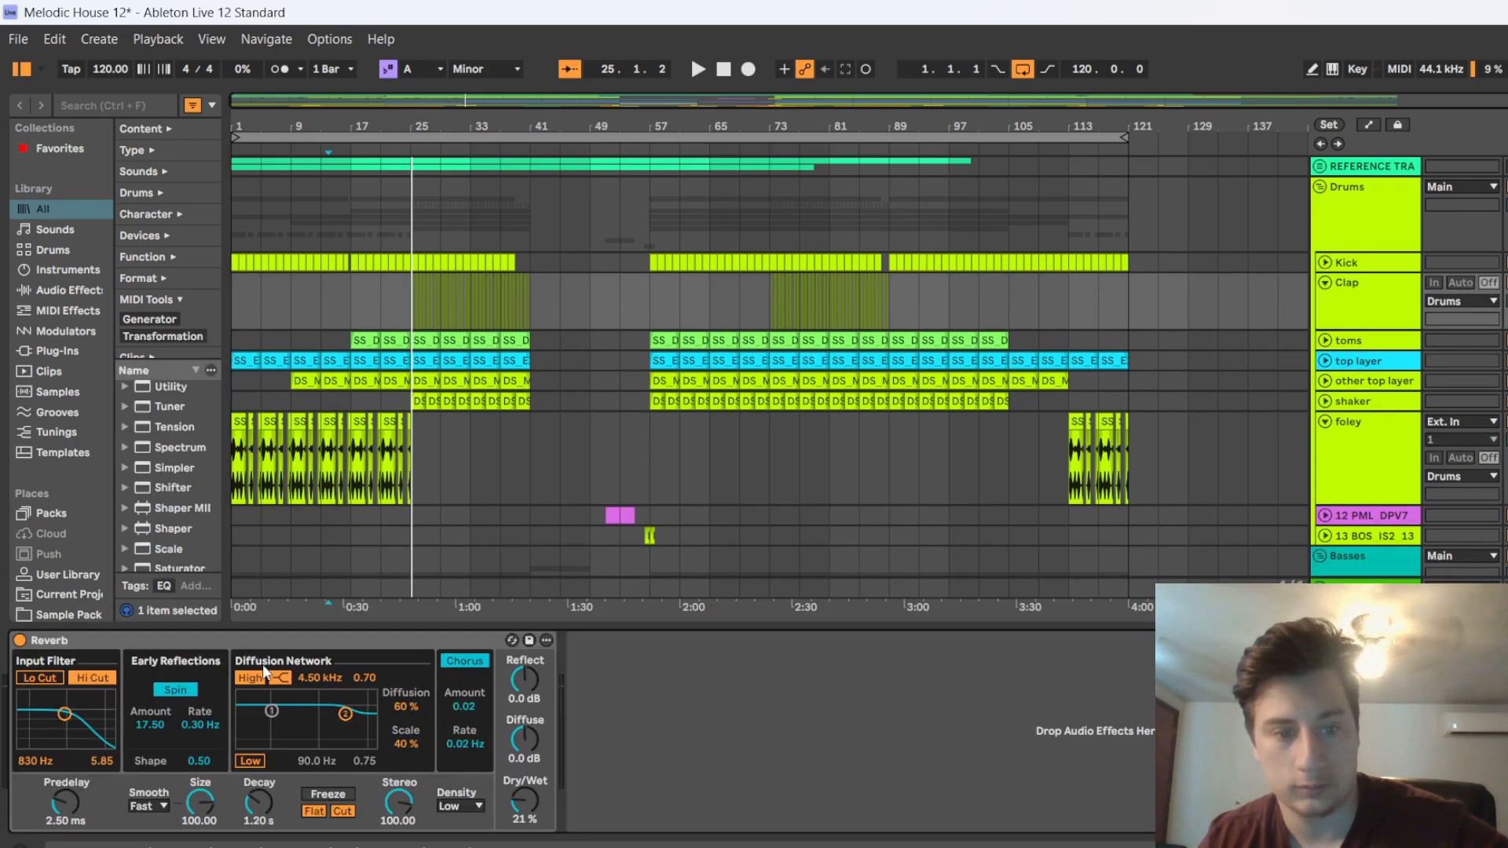
{"action": "left_click", "coordinate": [1342, 300]}
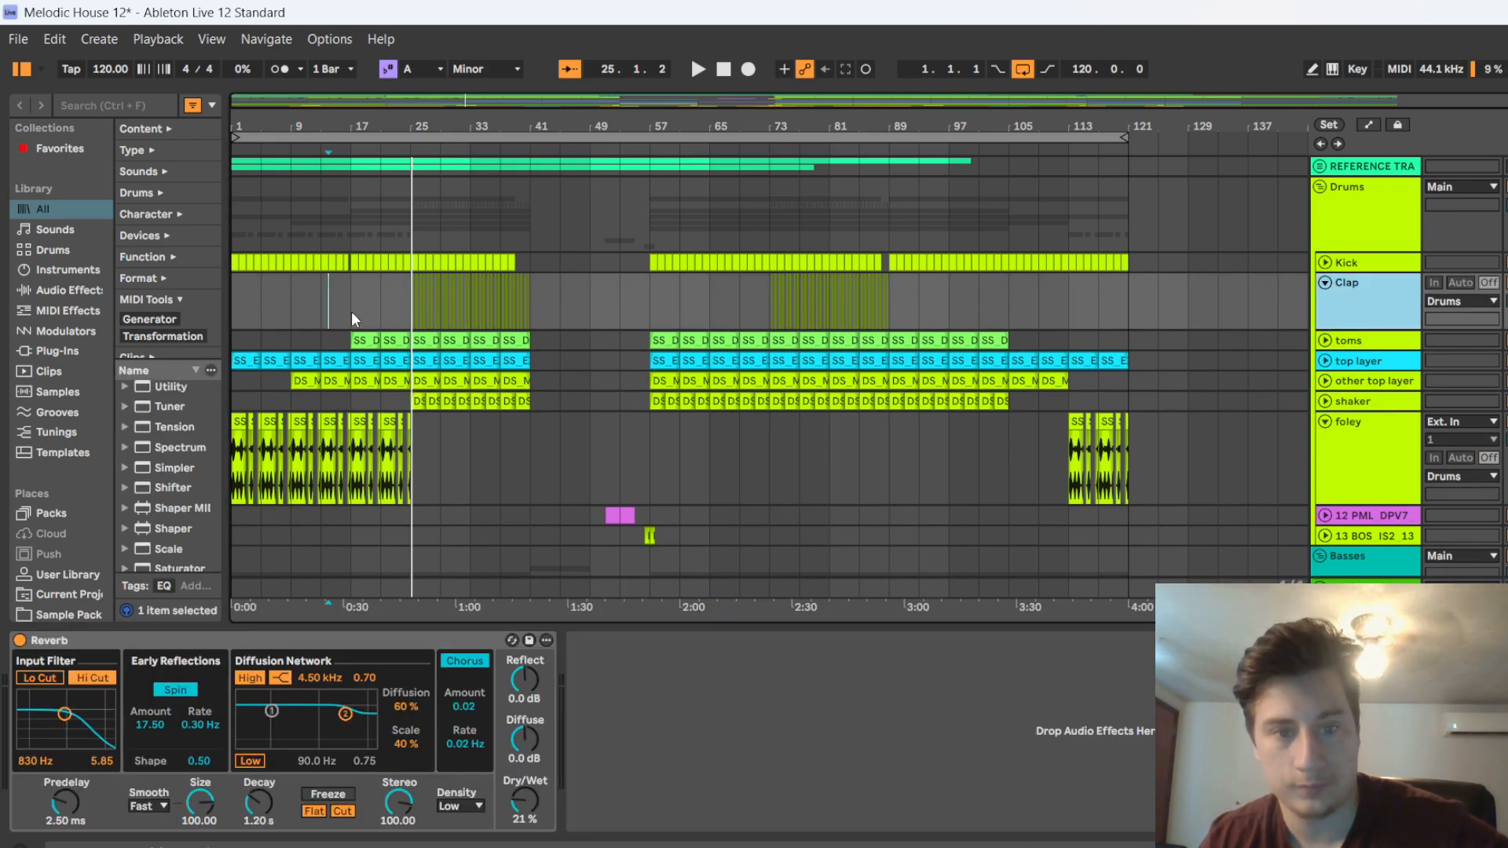
Open the first Clap clip in bar 25, unfold the toms track and listen to its percussion loop
{"action": "scroll", "coordinate": [391, 299], "scroll_direction": "up", "scroll_amount": 10}
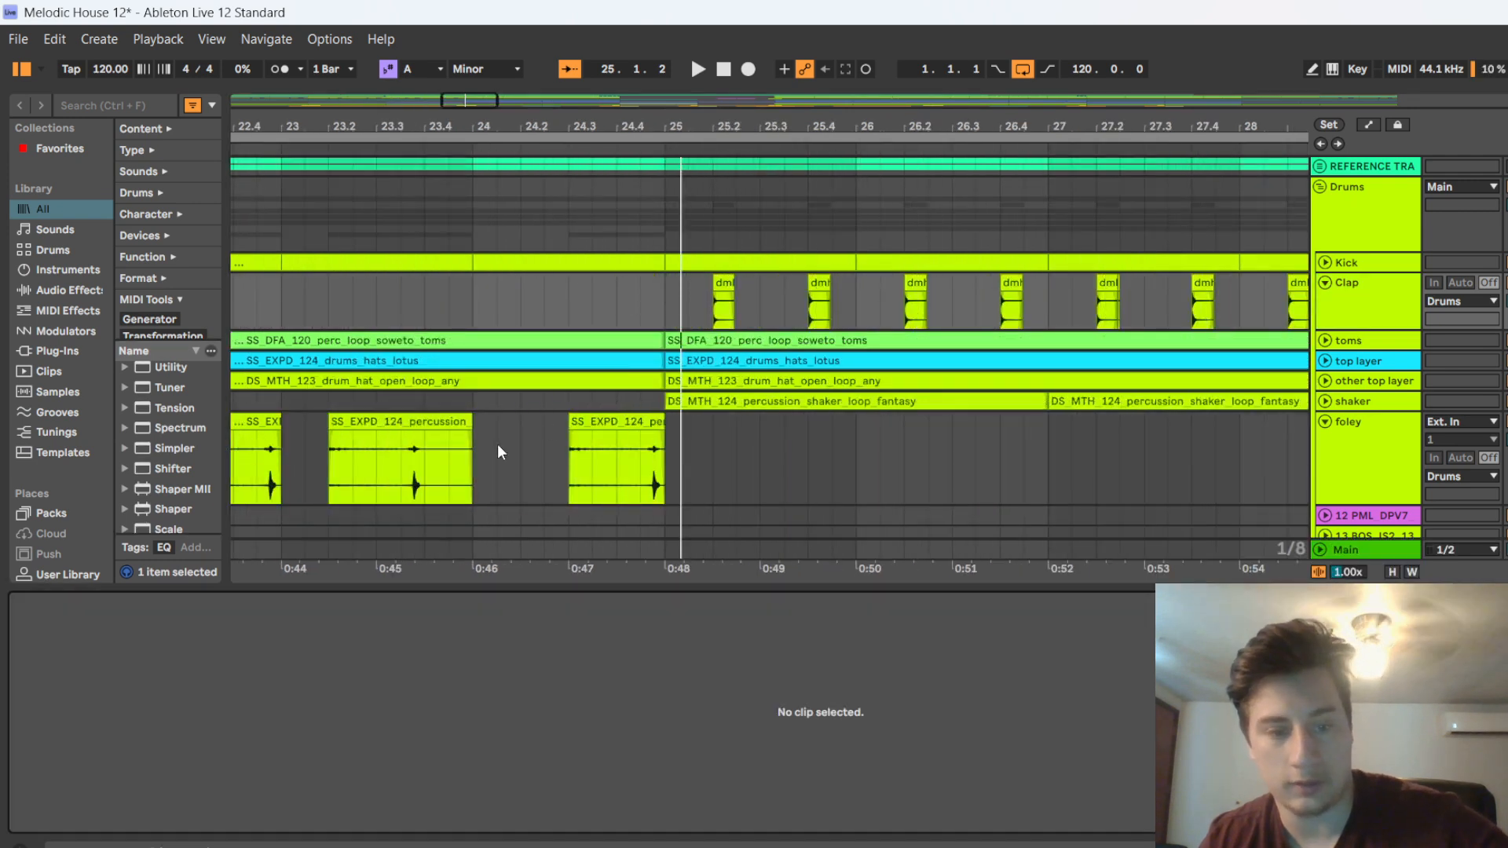
{"action": "left_click", "coordinate": [716, 286]}
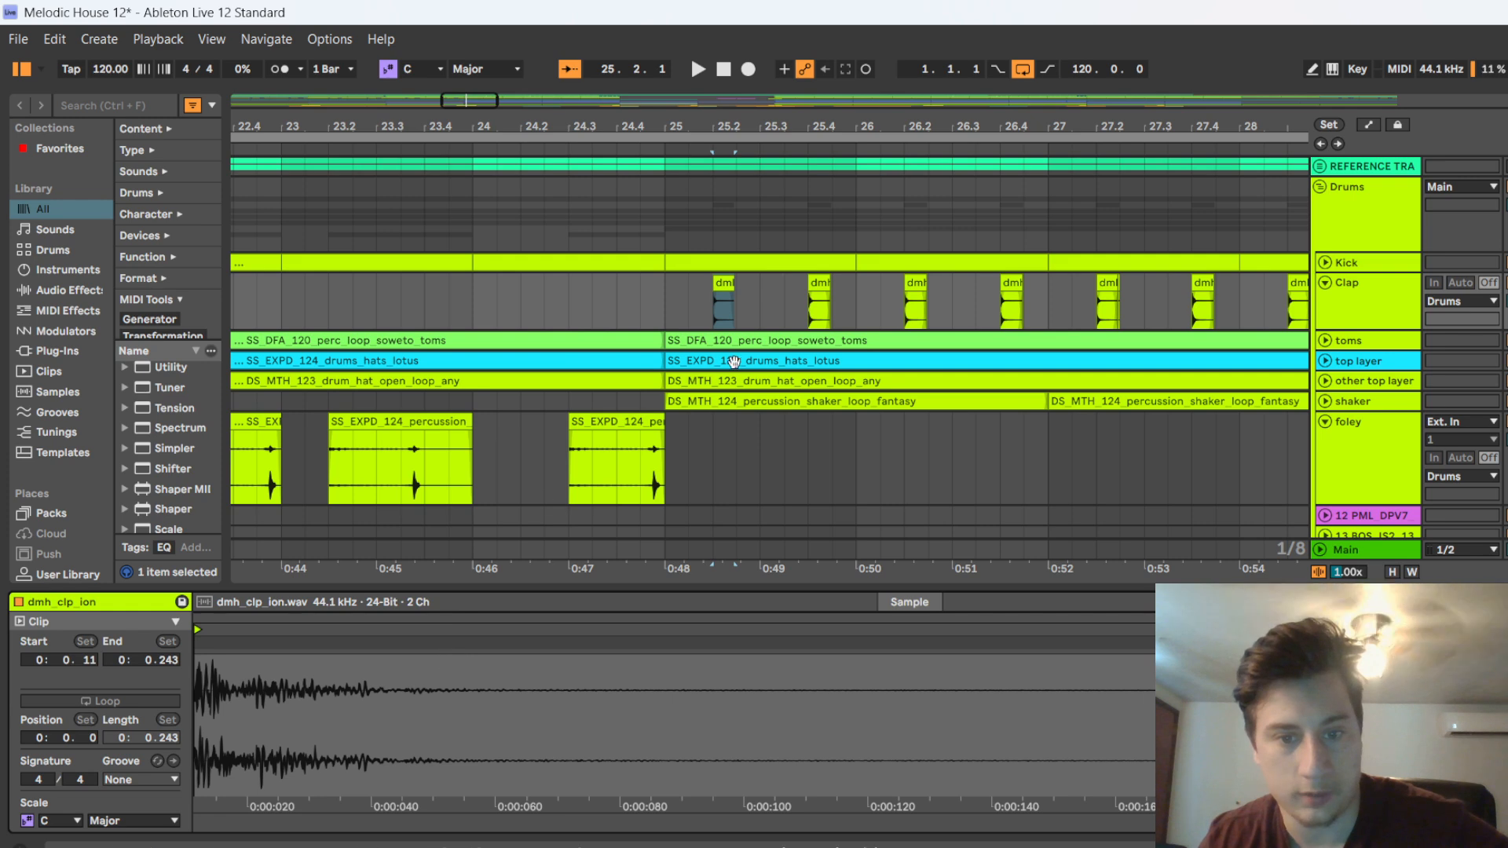
{"action": "left_click", "coordinate": [1325, 340]}
{"action": "left_click", "coordinate": [739, 355]}
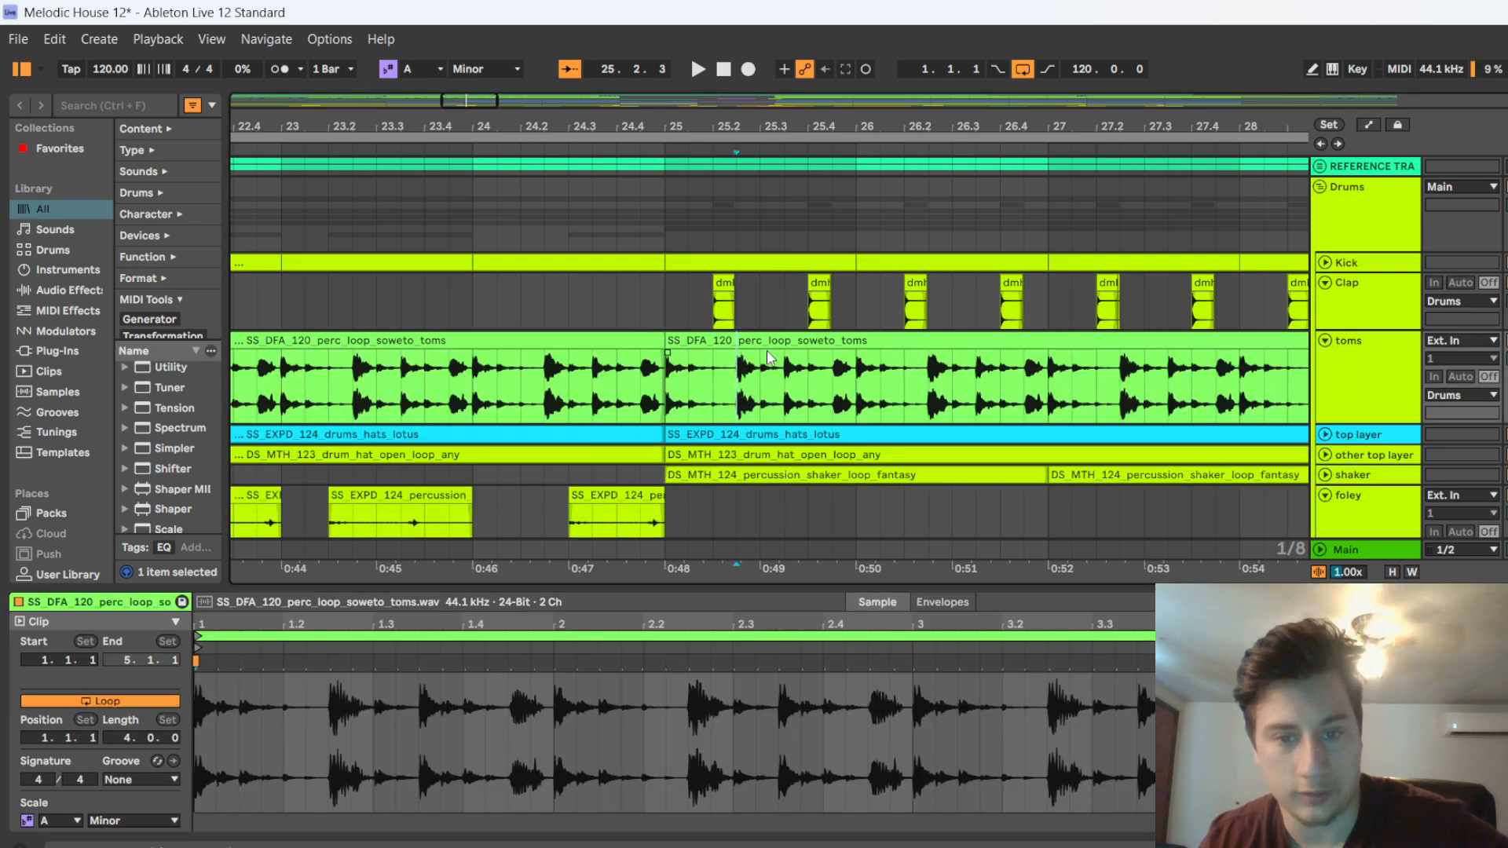
{"action": "key", "text": "space"}
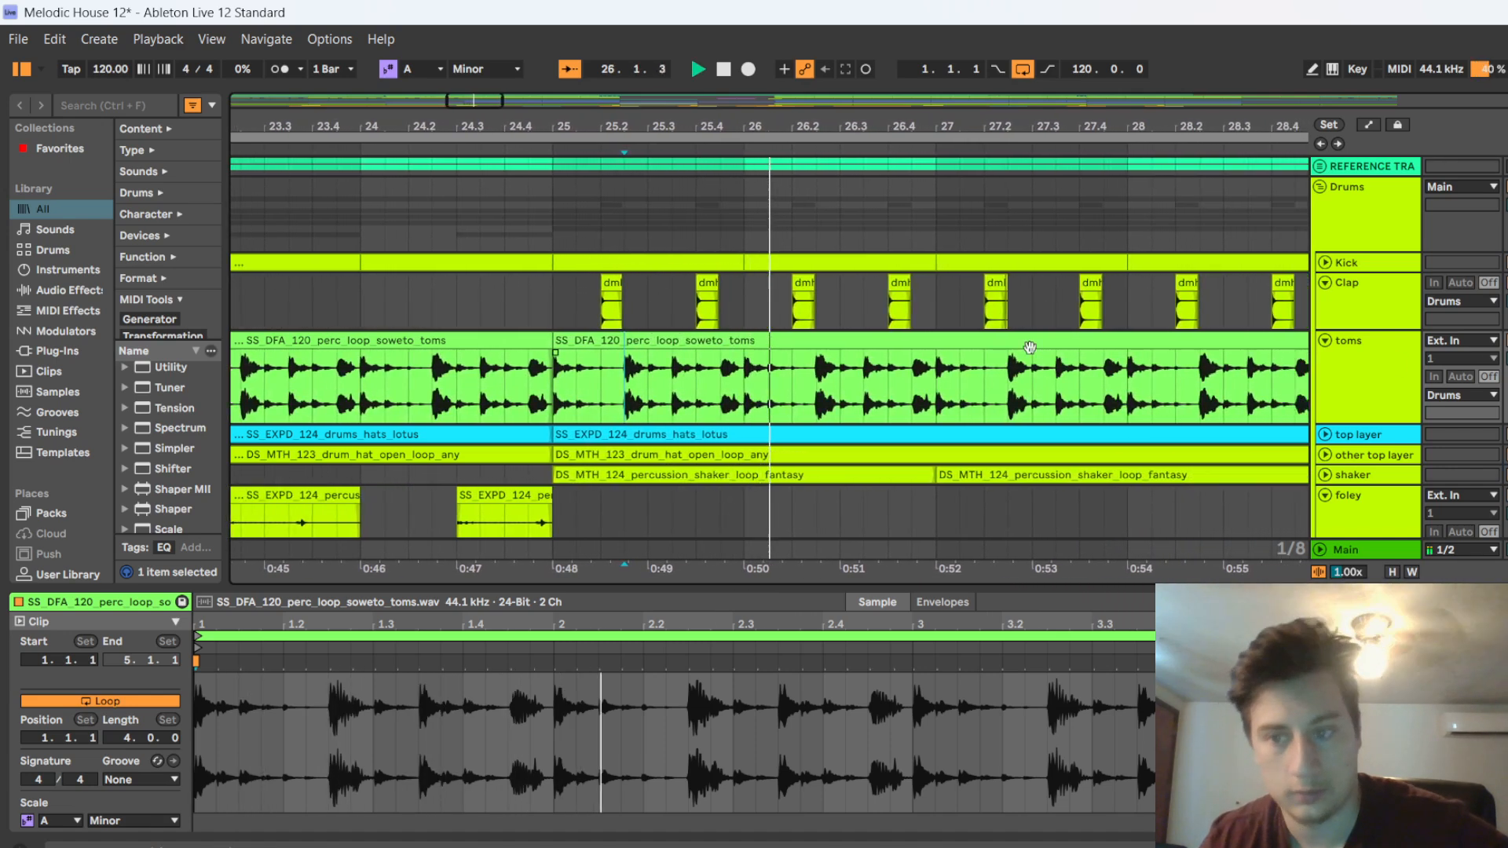
{"action": "key", "text": "space"}
Unfold the top layer, other top layer and shaker tracks in turn and listen to the layered drums until bar 28
{"action": "scroll", "coordinate": [414, 392], "scroll_direction": "down", "scroll_amount": 1}
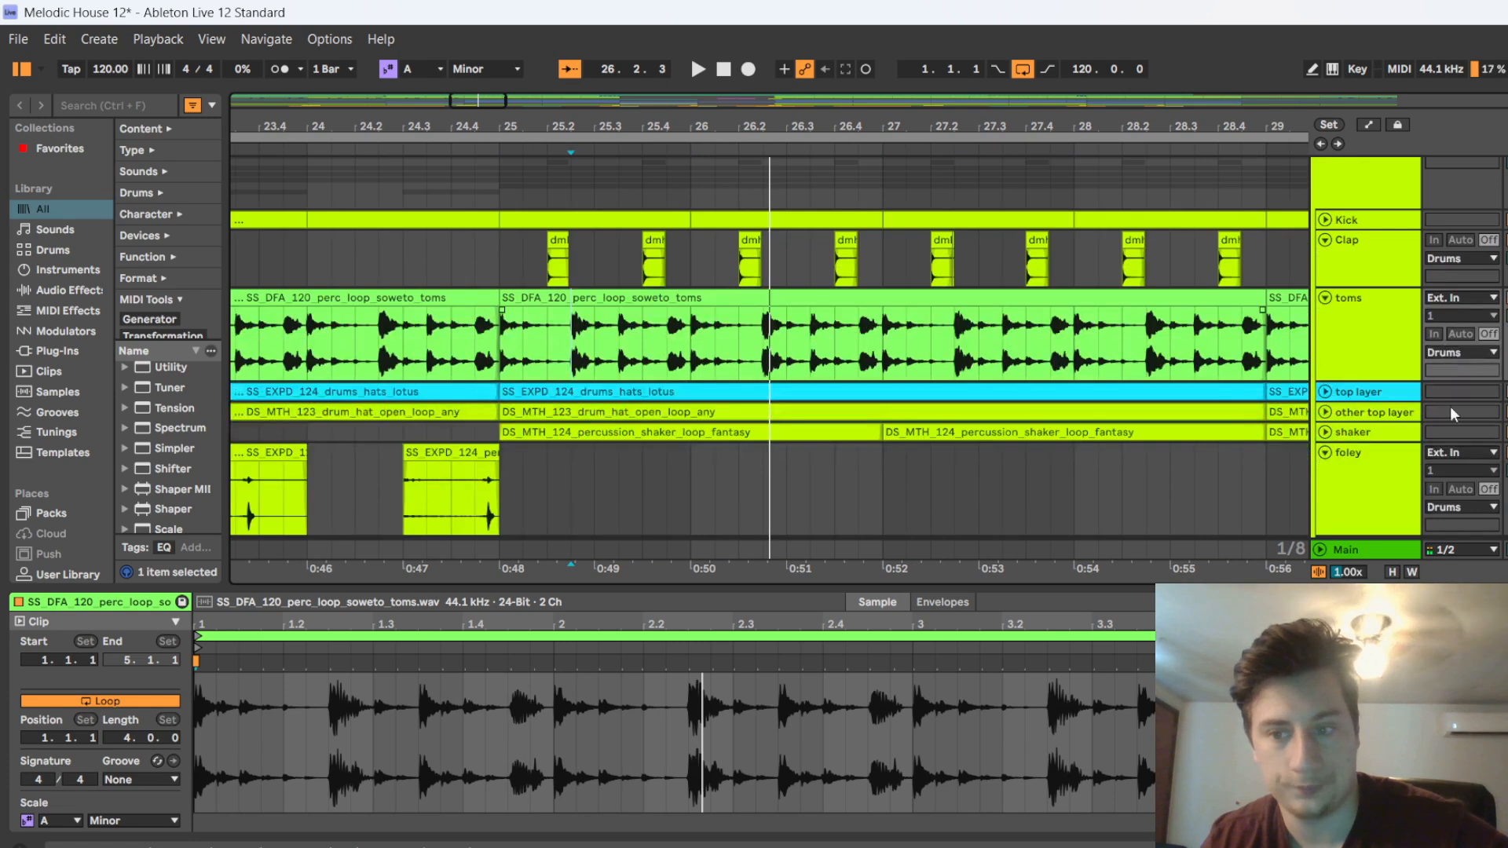
{"action": "left_click", "coordinate": [1325, 392]}
{"action": "scroll", "coordinate": [624, 418], "scroll_direction": "down", "scroll_amount": 1}
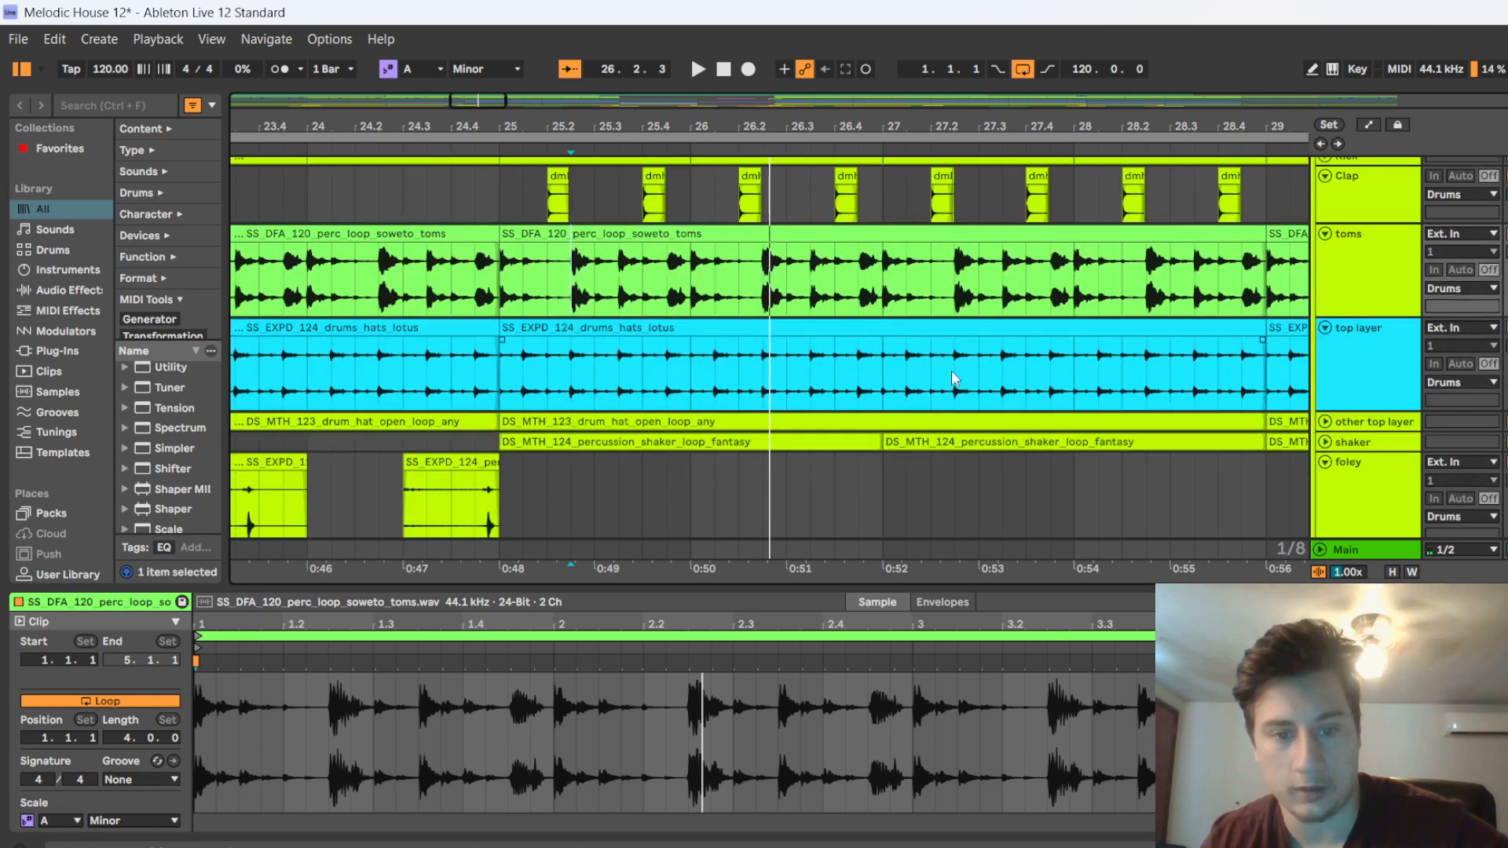
{"action": "left_click", "coordinate": [1324, 423]}
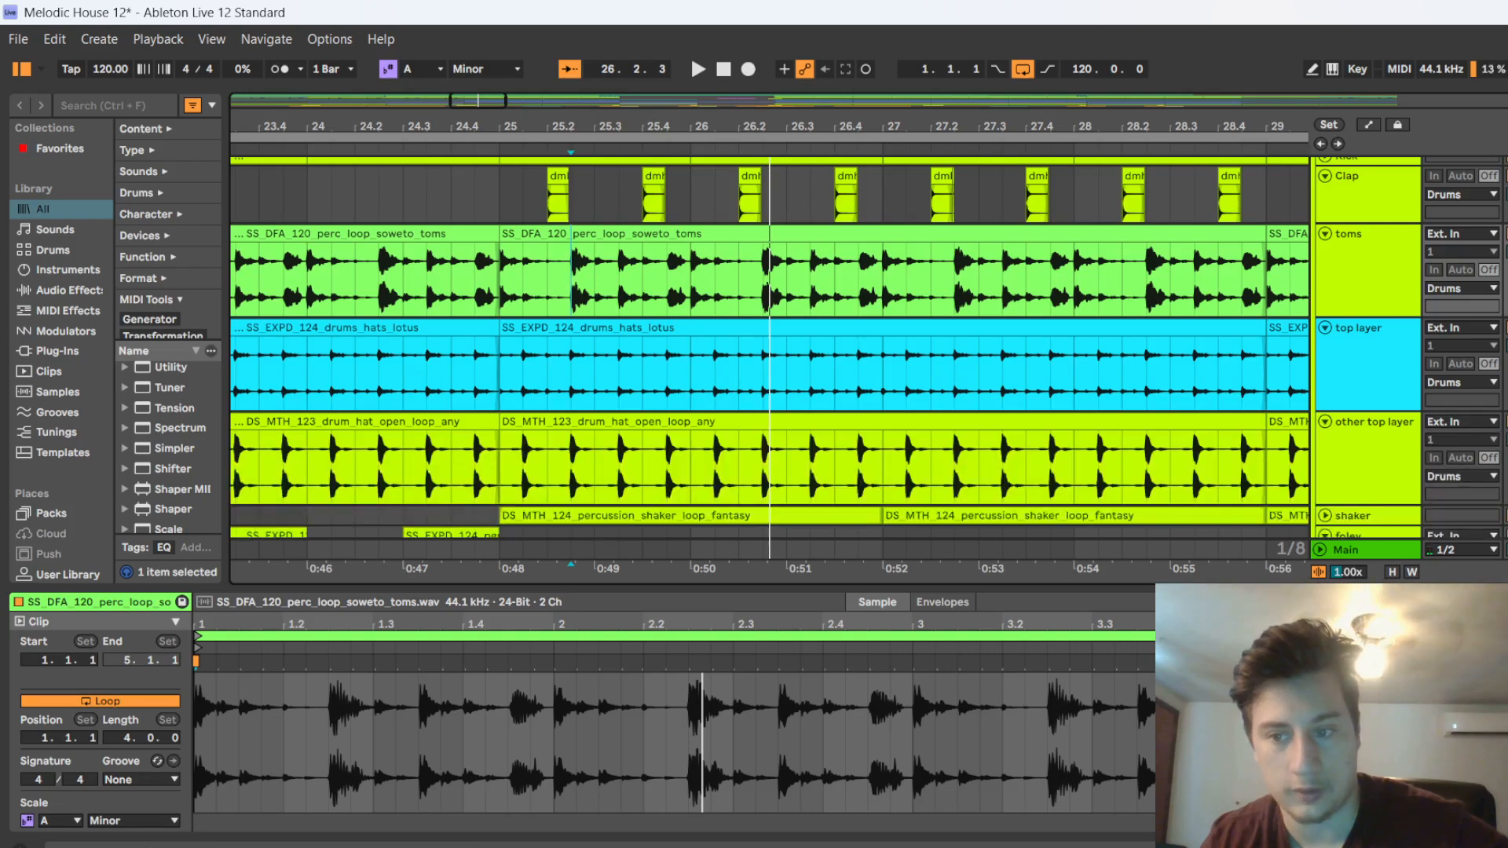
{"action": "key", "text": "space"}
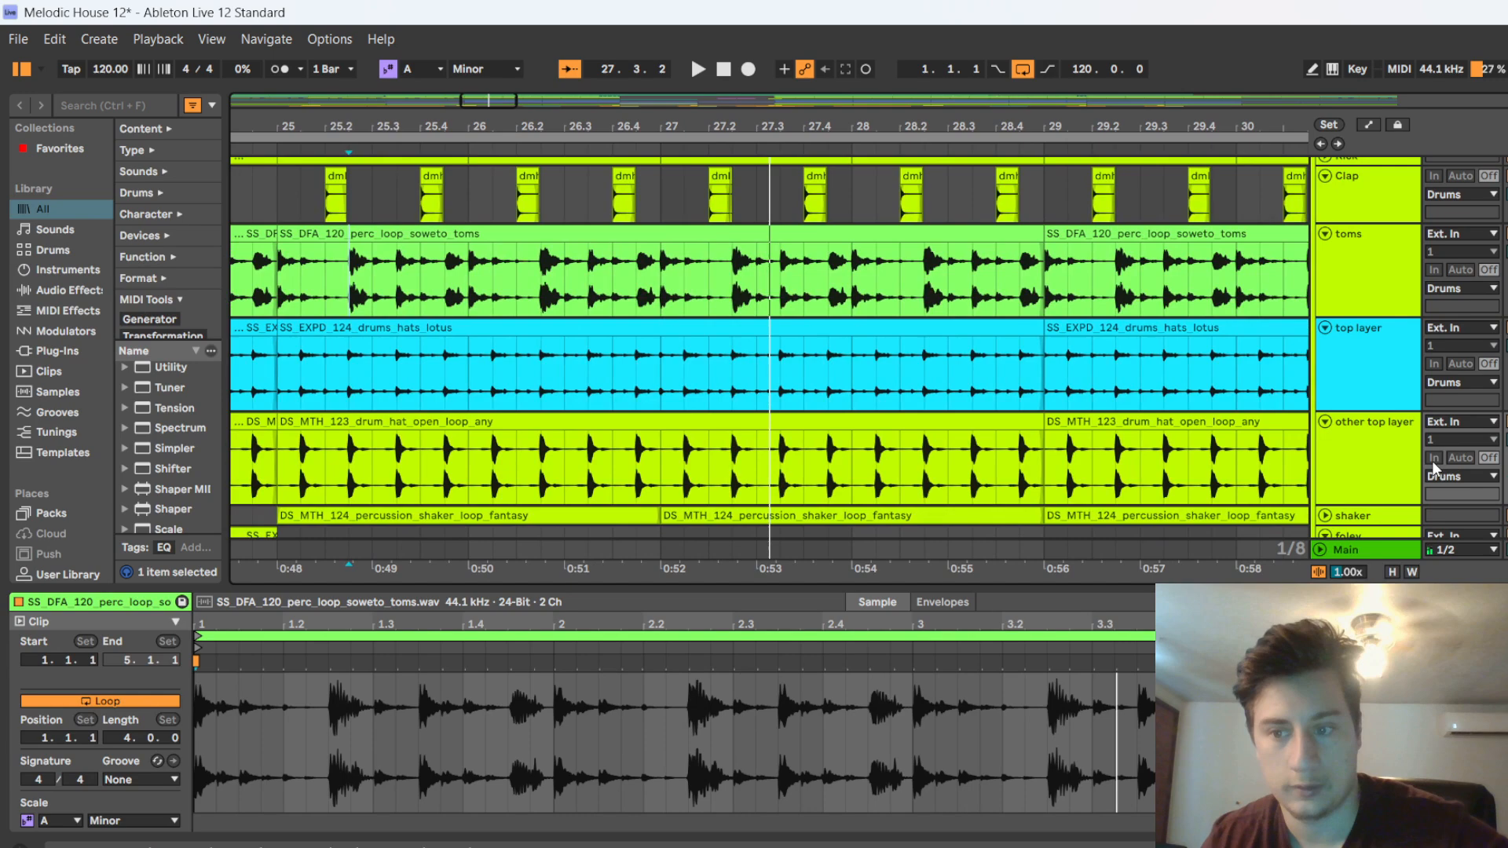
{"action": "scroll", "coordinate": [1408, 477], "scroll_direction": "down", "scroll_amount": 1}
{"action": "left_click", "coordinate": [1324, 472]}
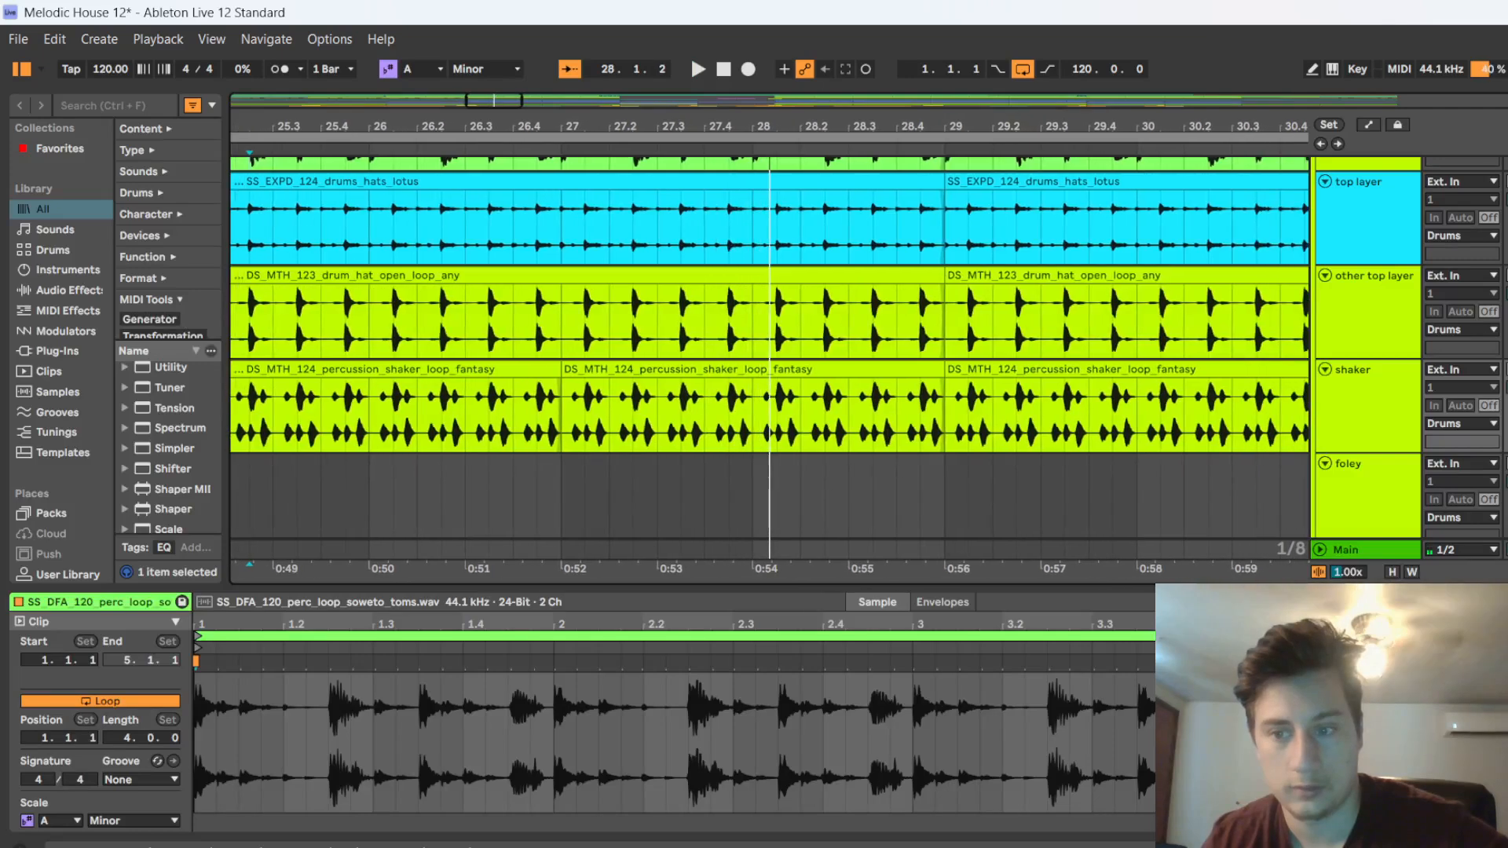
Examine how the foley clips are arranged before bar 25 relative to the shaker's entry
{"action": "scroll", "coordinate": [954, 425], "scroll_direction": "down", "scroll_amount": 3}
{"action": "scroll", "coordinate": [945, 395], "scroll_direction": "down", "scroll_amount": 4}
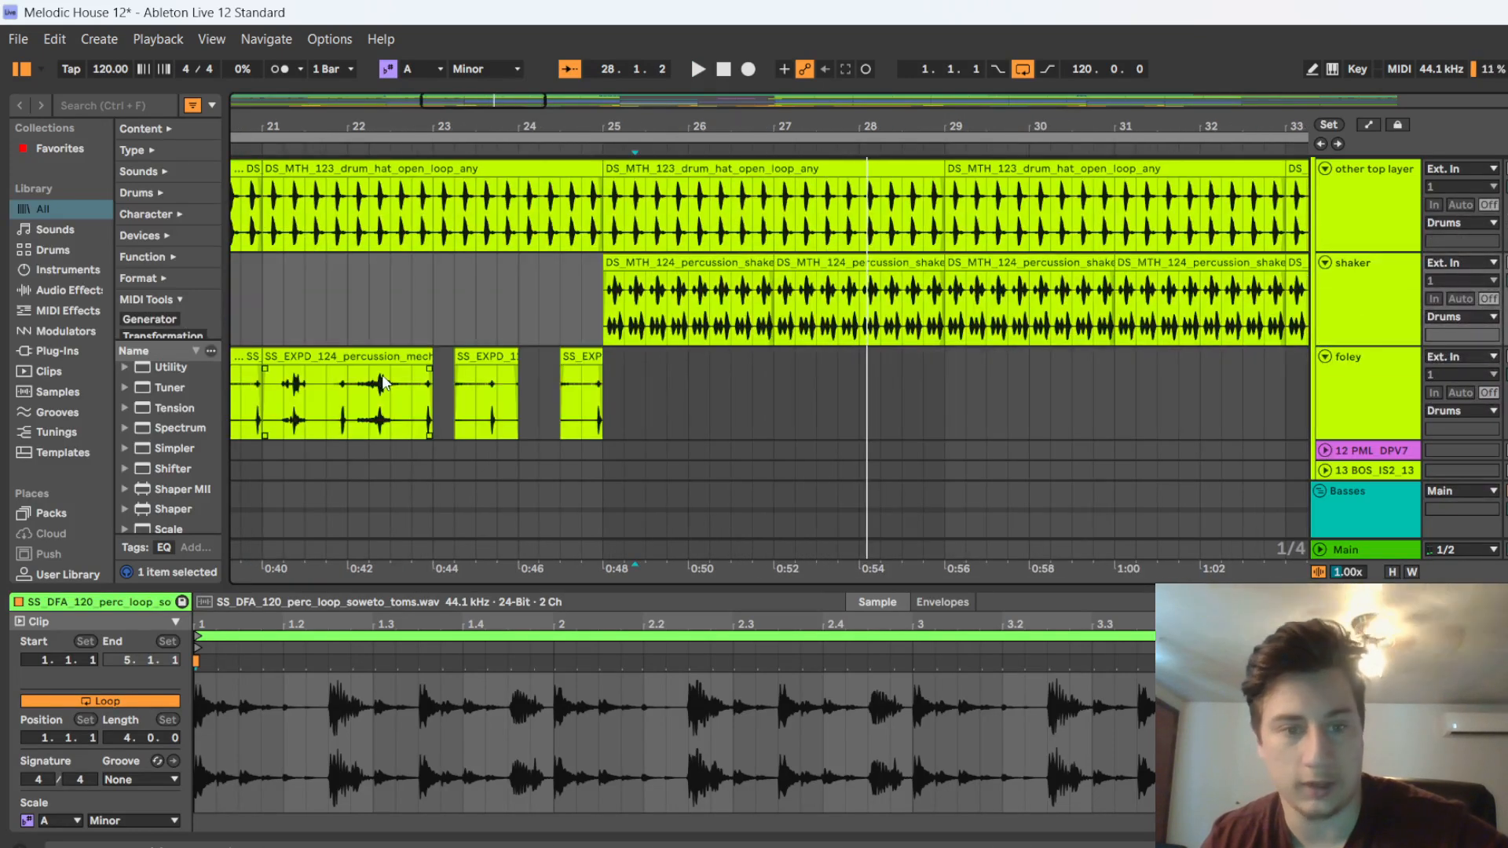
{"action": "scroll", "coordinate": [294, 369], "scroll_direction": "down", "scroll_amount": 4}
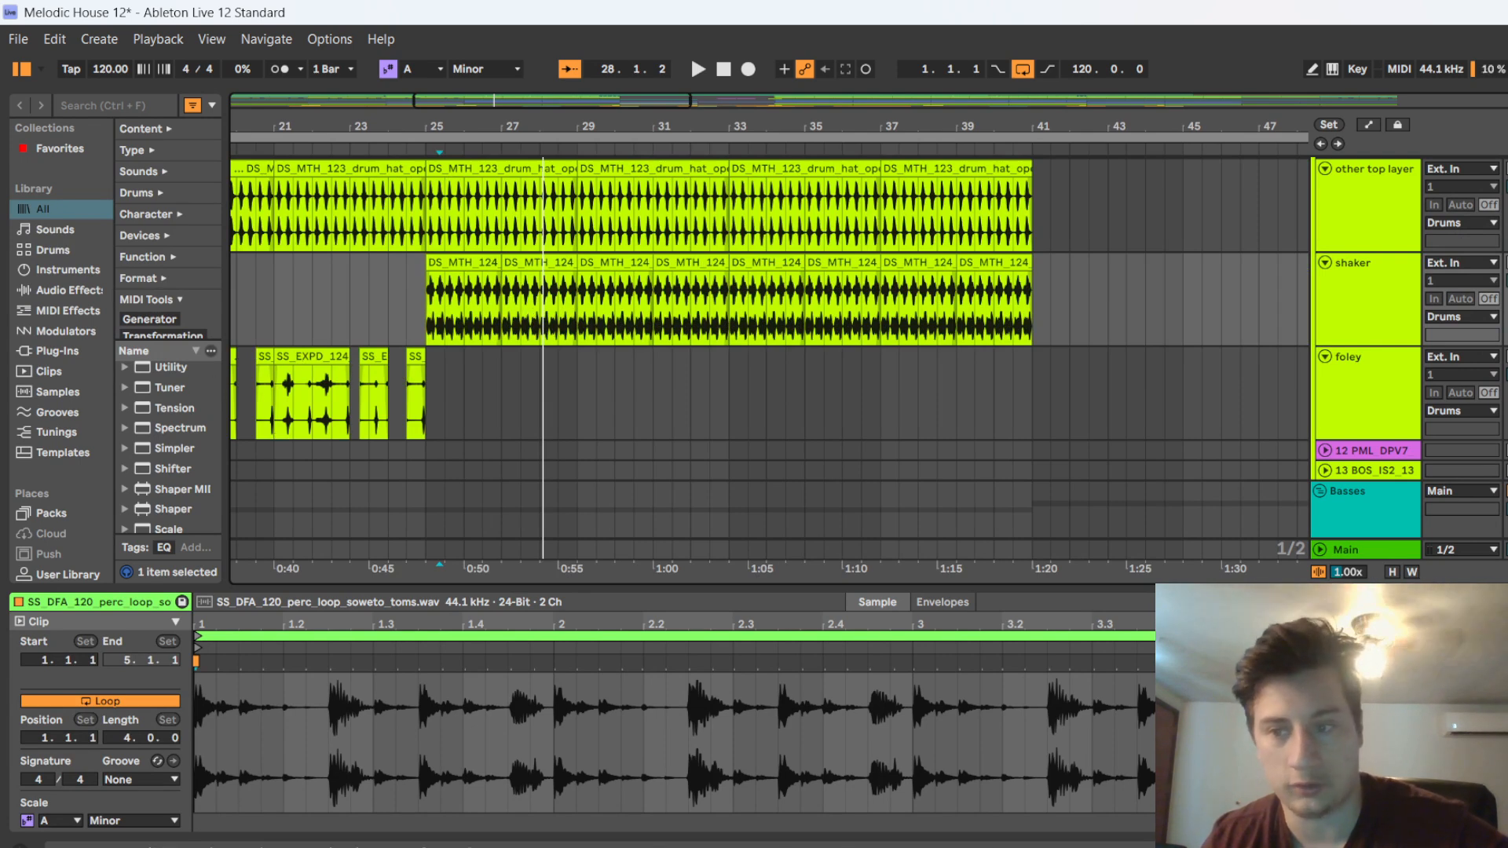
{"action": "scroll", "coordinate": [362, 385], "scroll_direction": "up", "scroll_amount": 2}
{"action": "scroll", "coordinate": [408, 368], "scroll_direction": "down", "scroll_amount": 6}
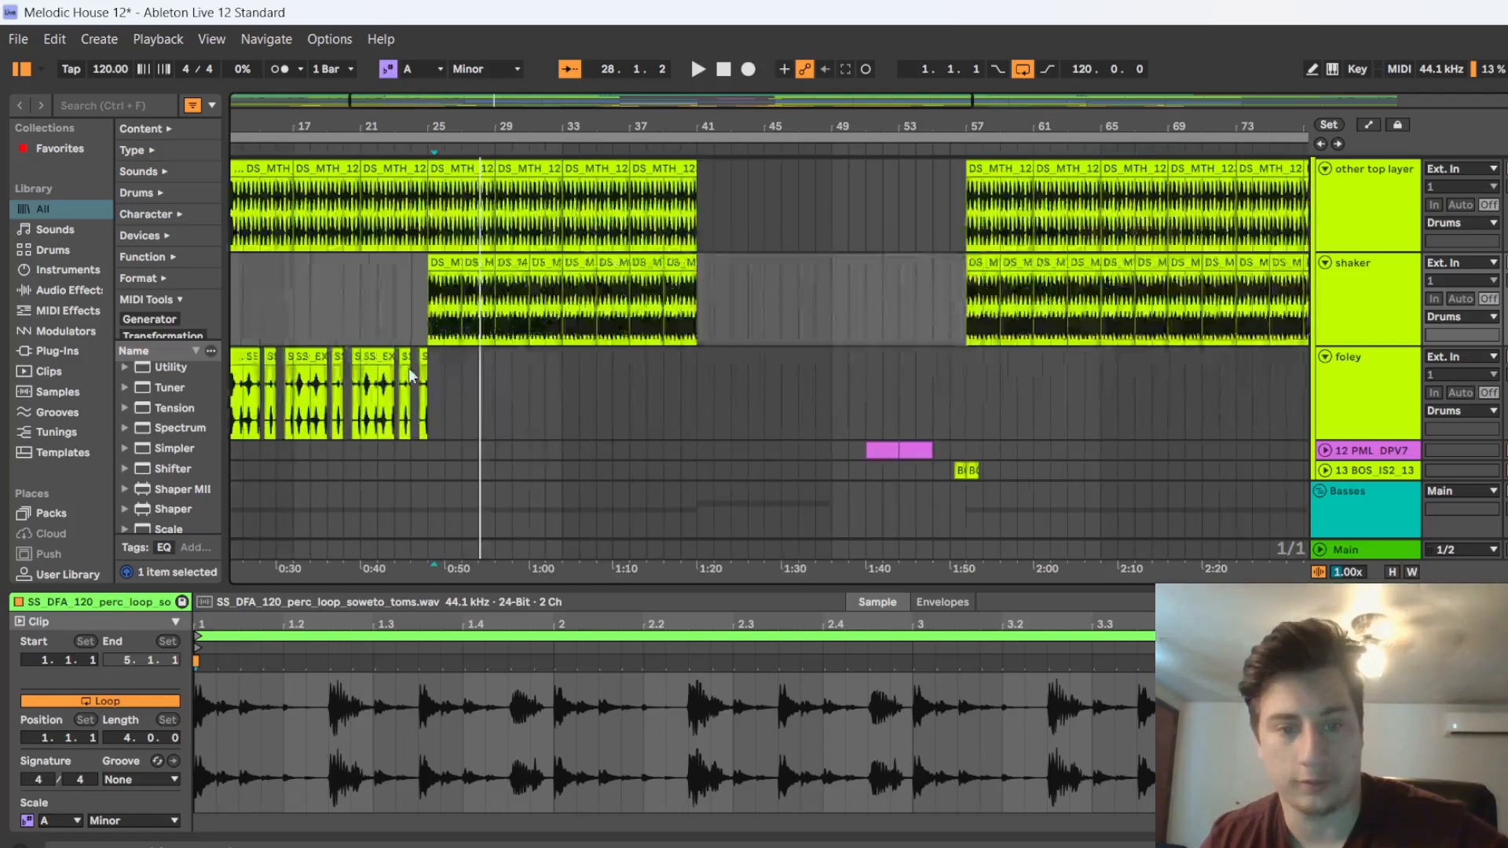
Open the first main lead clip at bar 25 and enlarge the note editor to examine its notes
{"action": "scroll", "coordinate": [410, 368], "scroll_direction": "down", "scroll_amount": 5}
{"action": "scroll", "coordinate": [499, 345], "scroll_direction": "down", "scroll_amount": 10}
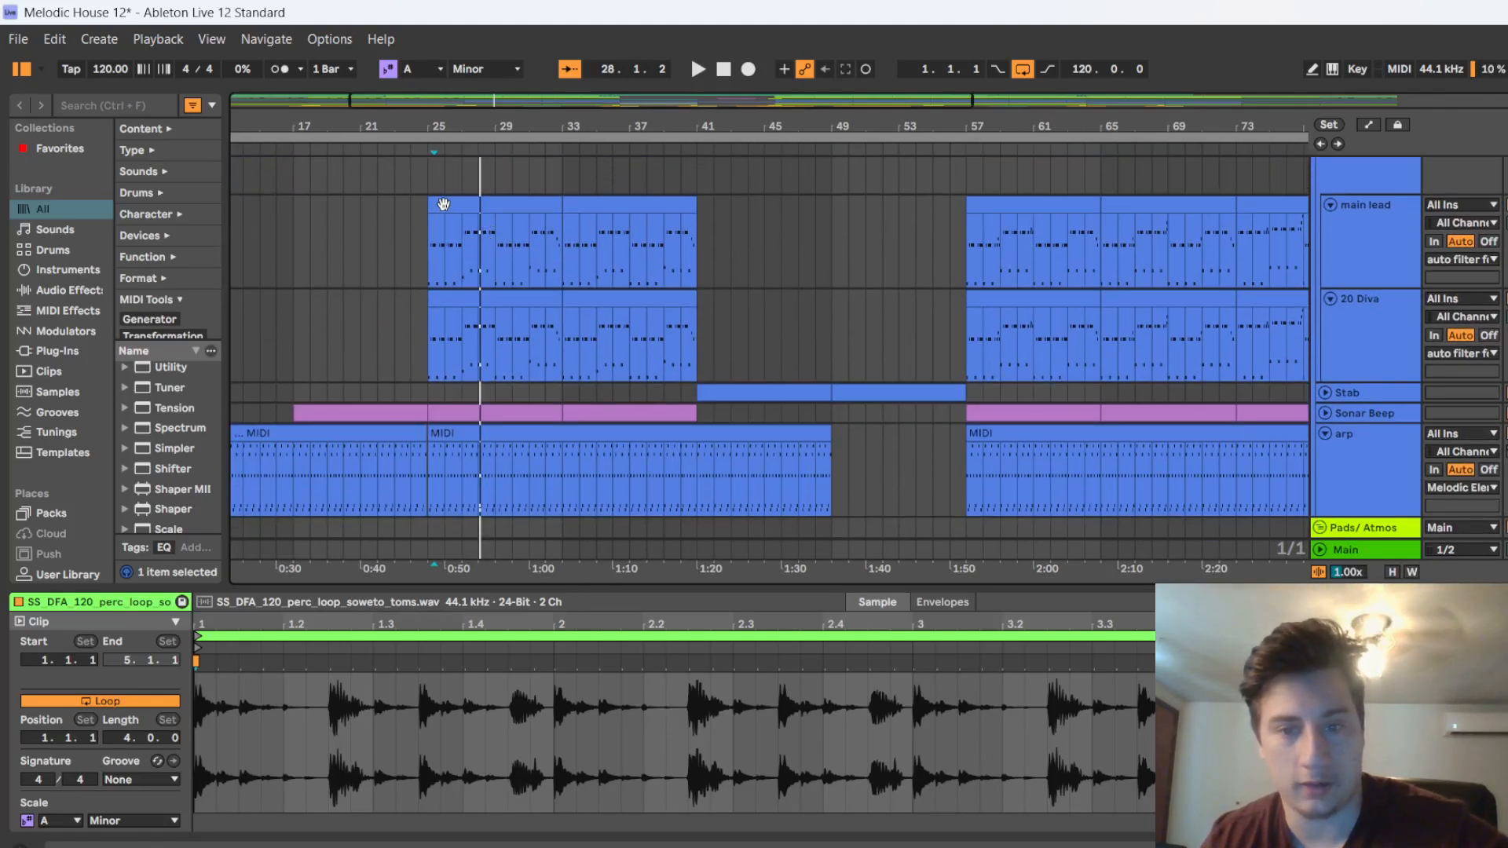
{"action": "left_click", "coordinate": [439, 199]}
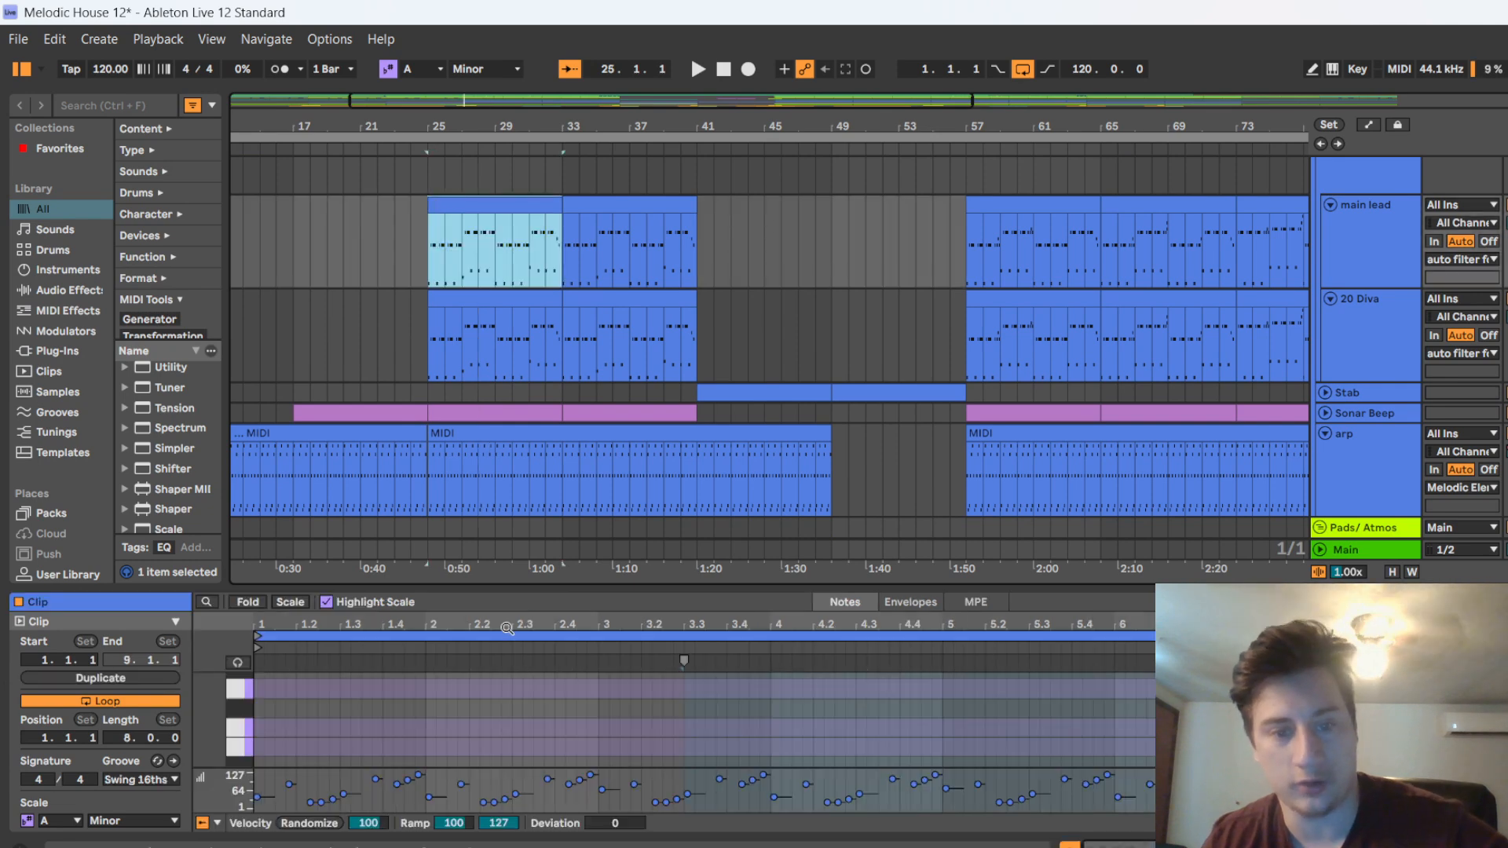
{"action": "left_click_drag", "start_coordinate": [440, 585], "coordinate": [454, 204]}
{"action": "scroll", "coordinate": [376, 433], "scroll_direction": "down", "scroll_amount": 2}
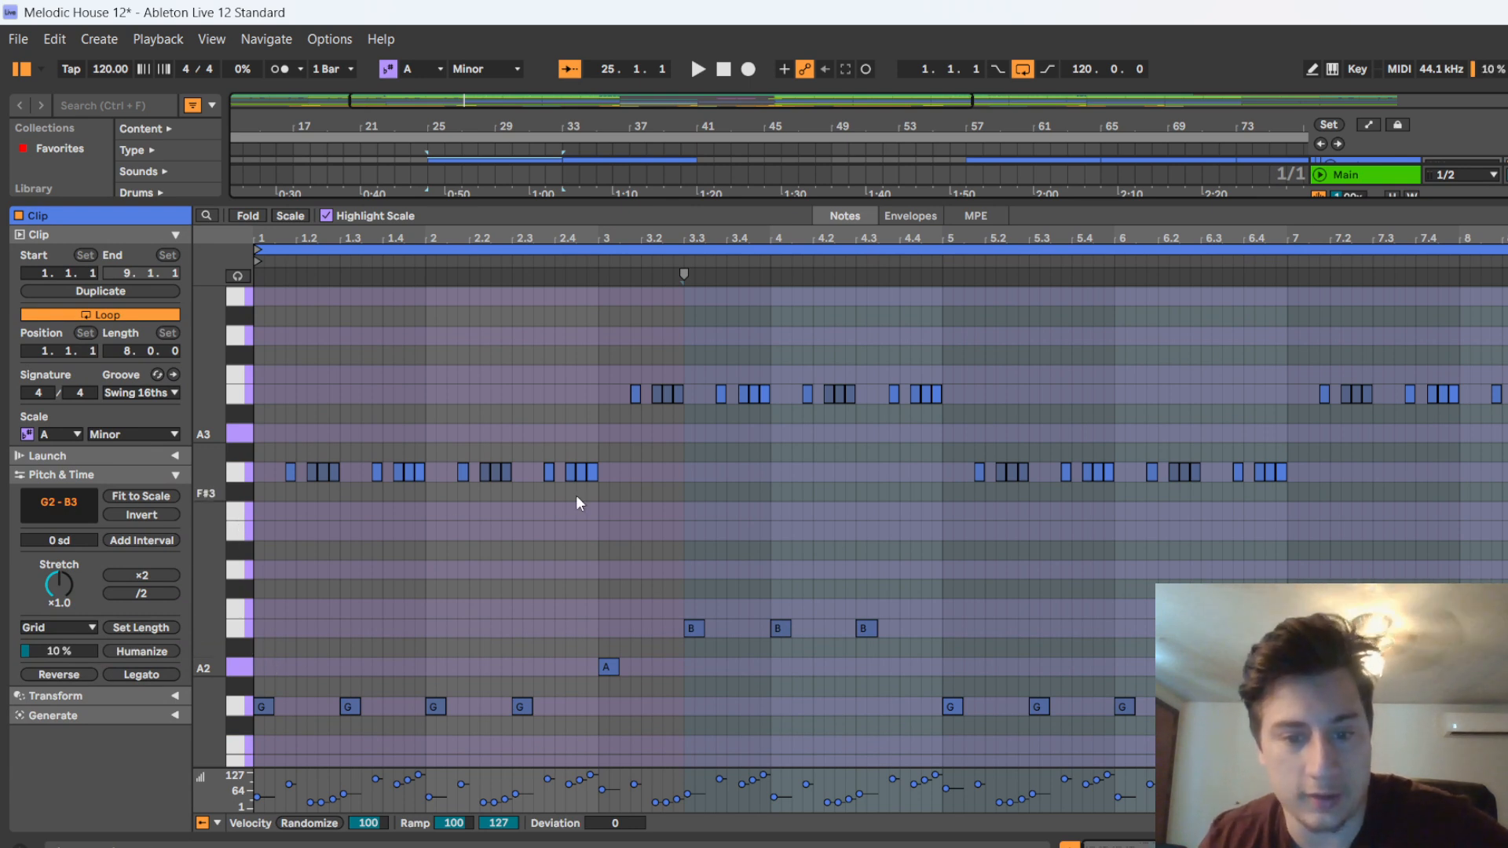
{"action": "scroll", "coordinate": [628, 515], "scroll_direction": "down", "scroll_amount": 1}
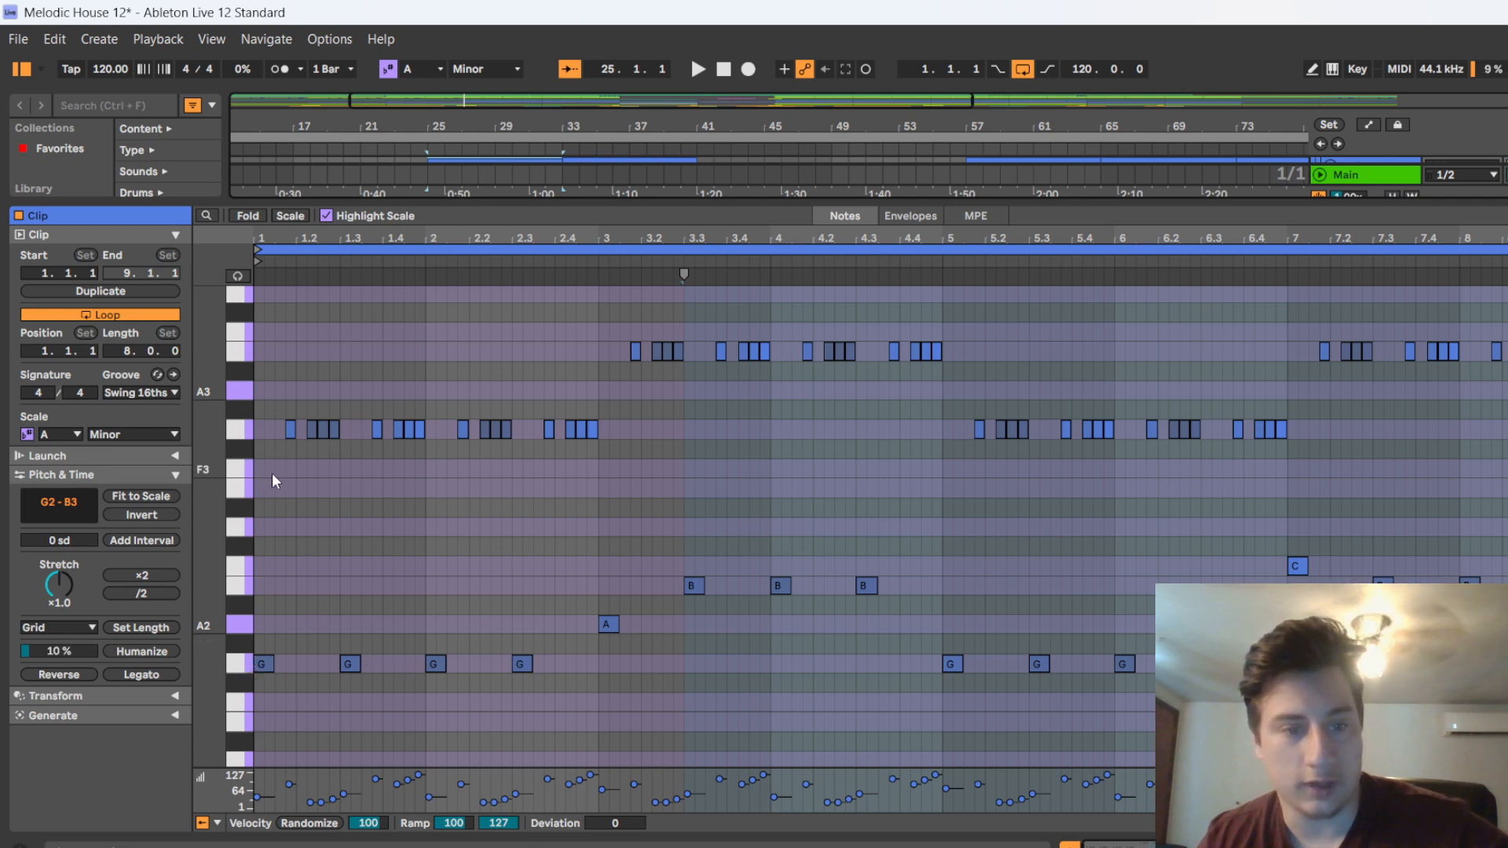
{"action": "scroll", "coordinate": [271, 473], "scroll_direction": "up", "scroll_amount": 3}
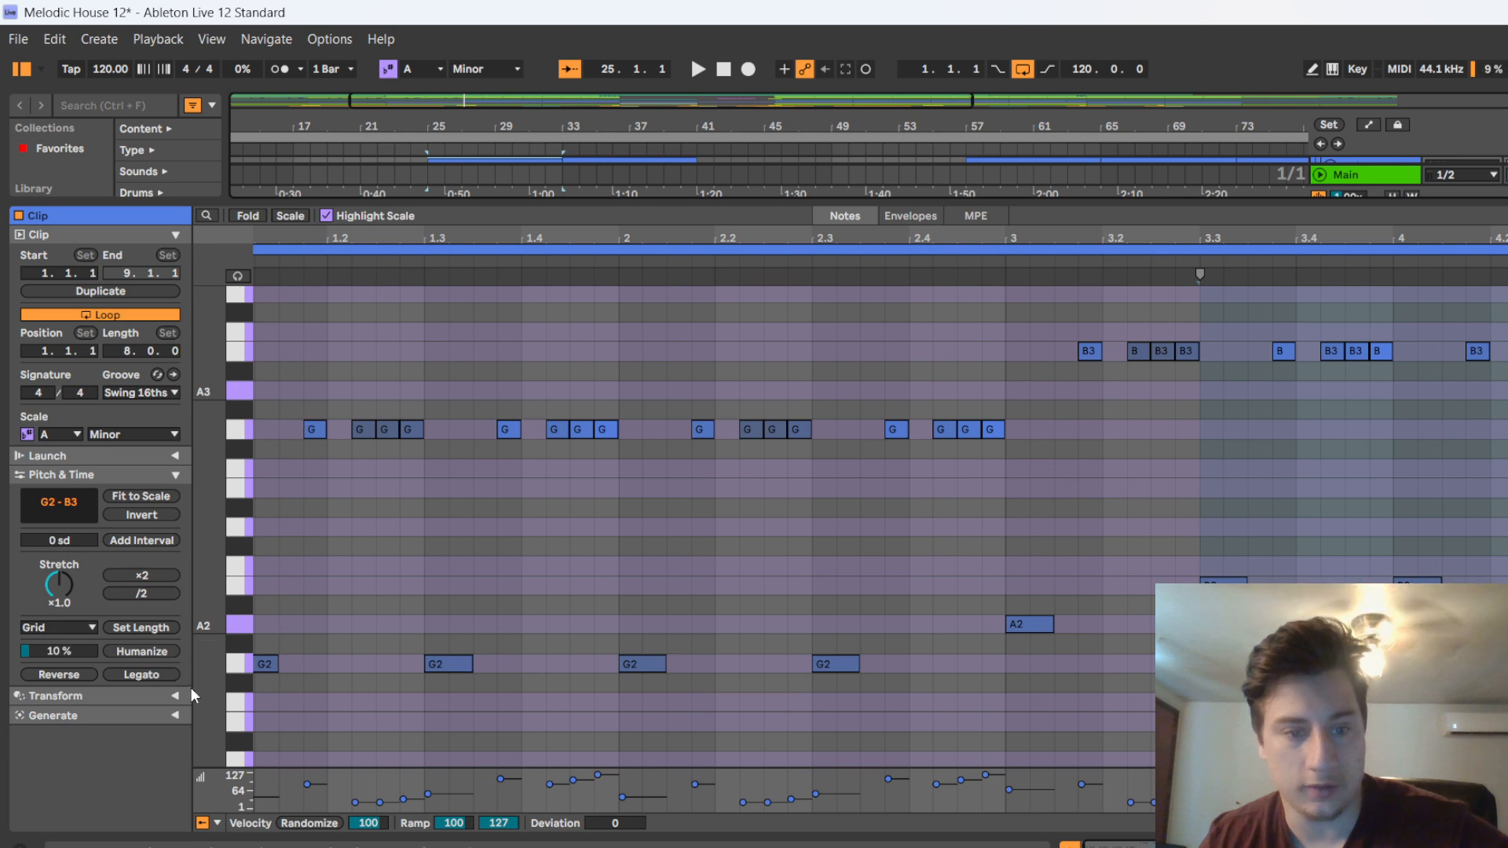
Play the main lead clip from its start, raise its first four G2 notes one octave to G3 and listen again
{"action": "left_click", "coordinate": [256, 262]}
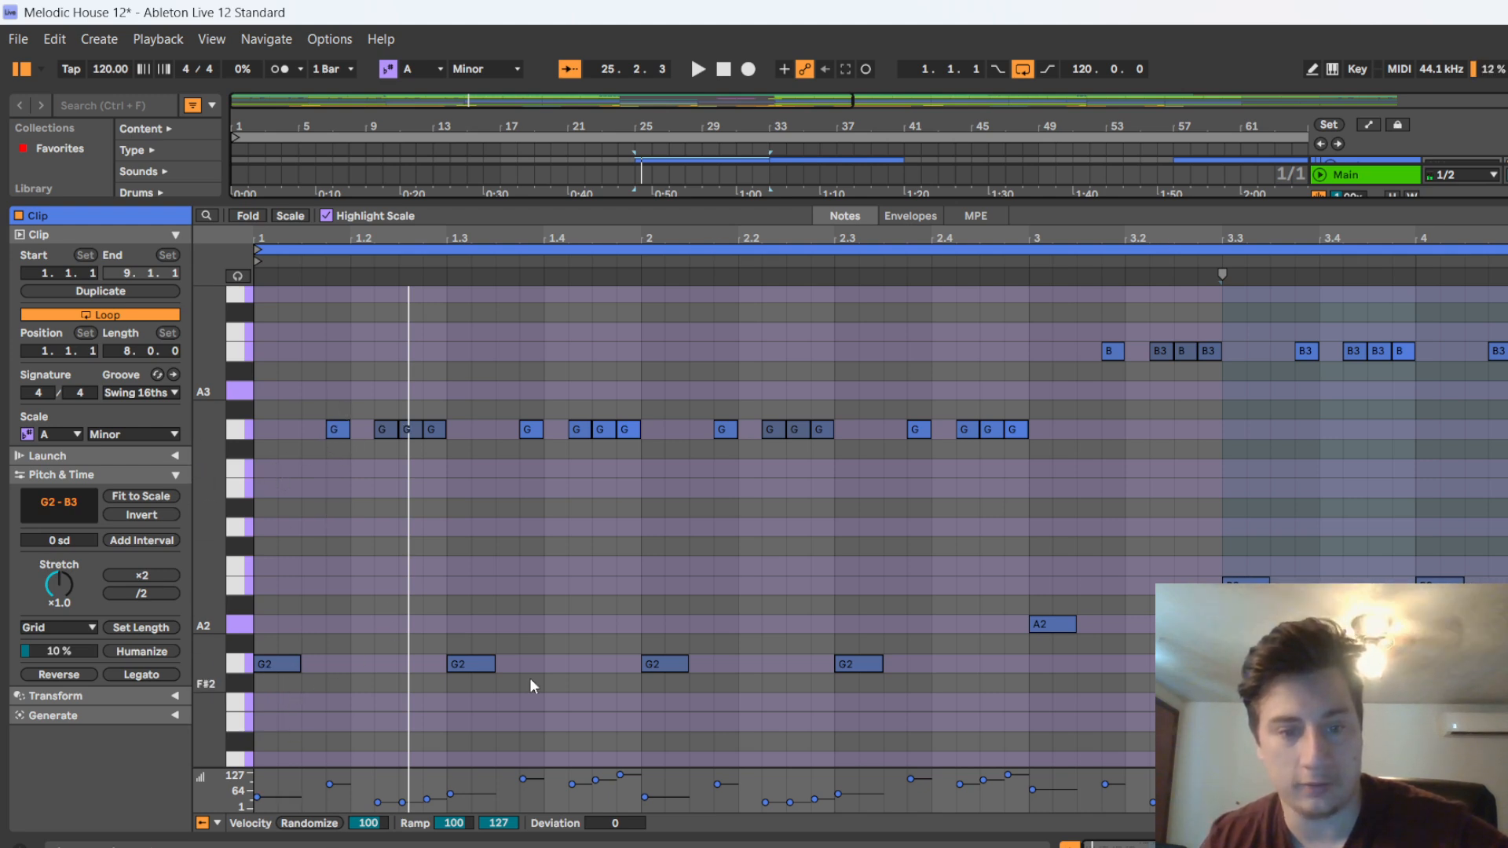
{"action": "left_click_drag", "start_coordinate": [1048, 700], "coordinate": [206, 642]}
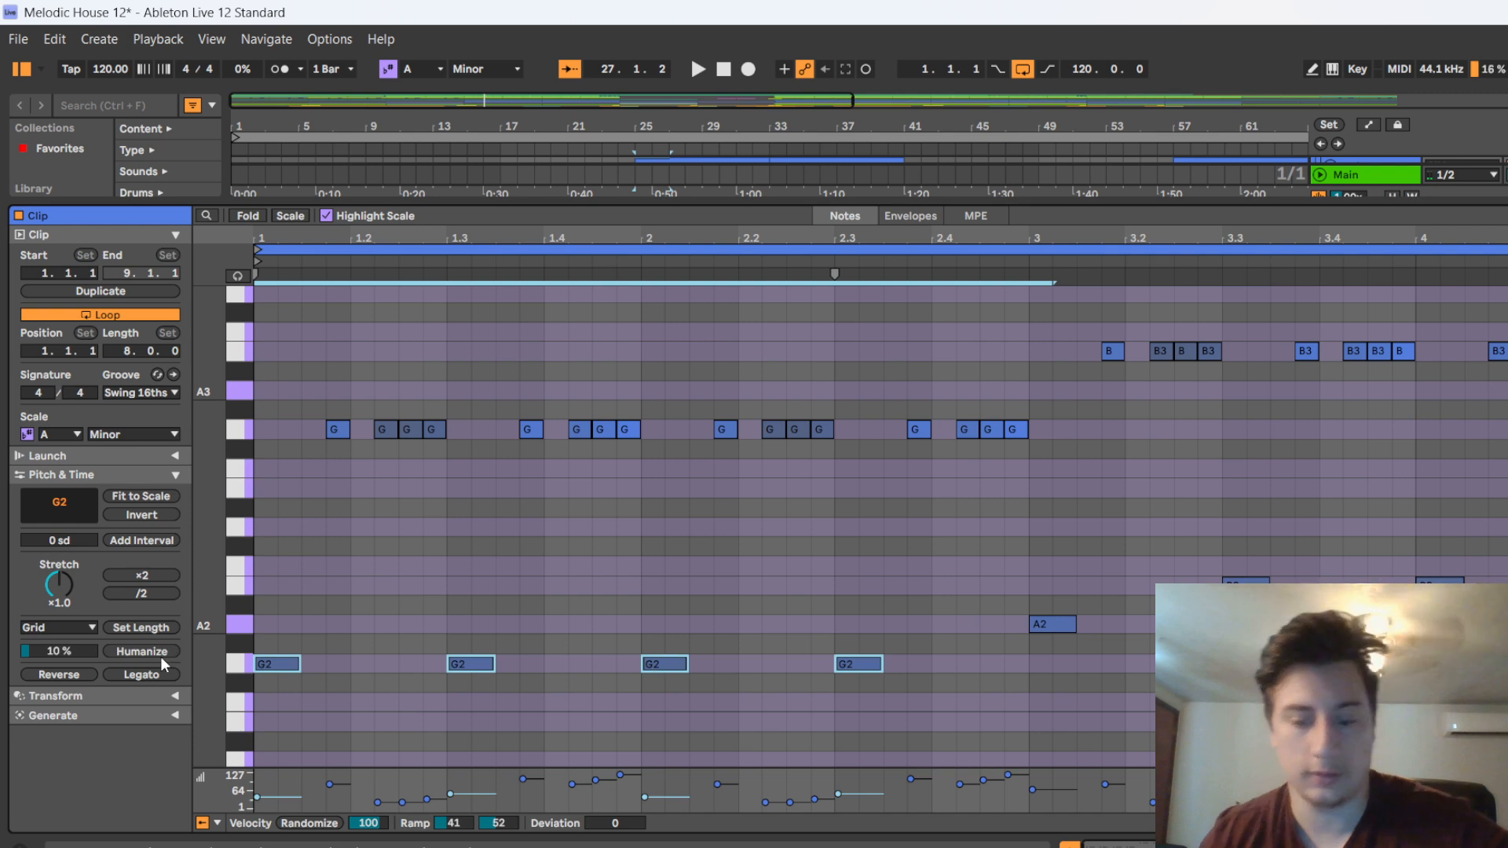
{"action": "key", "text": "shift+Up"}
{"action": "key", "text": "space"}
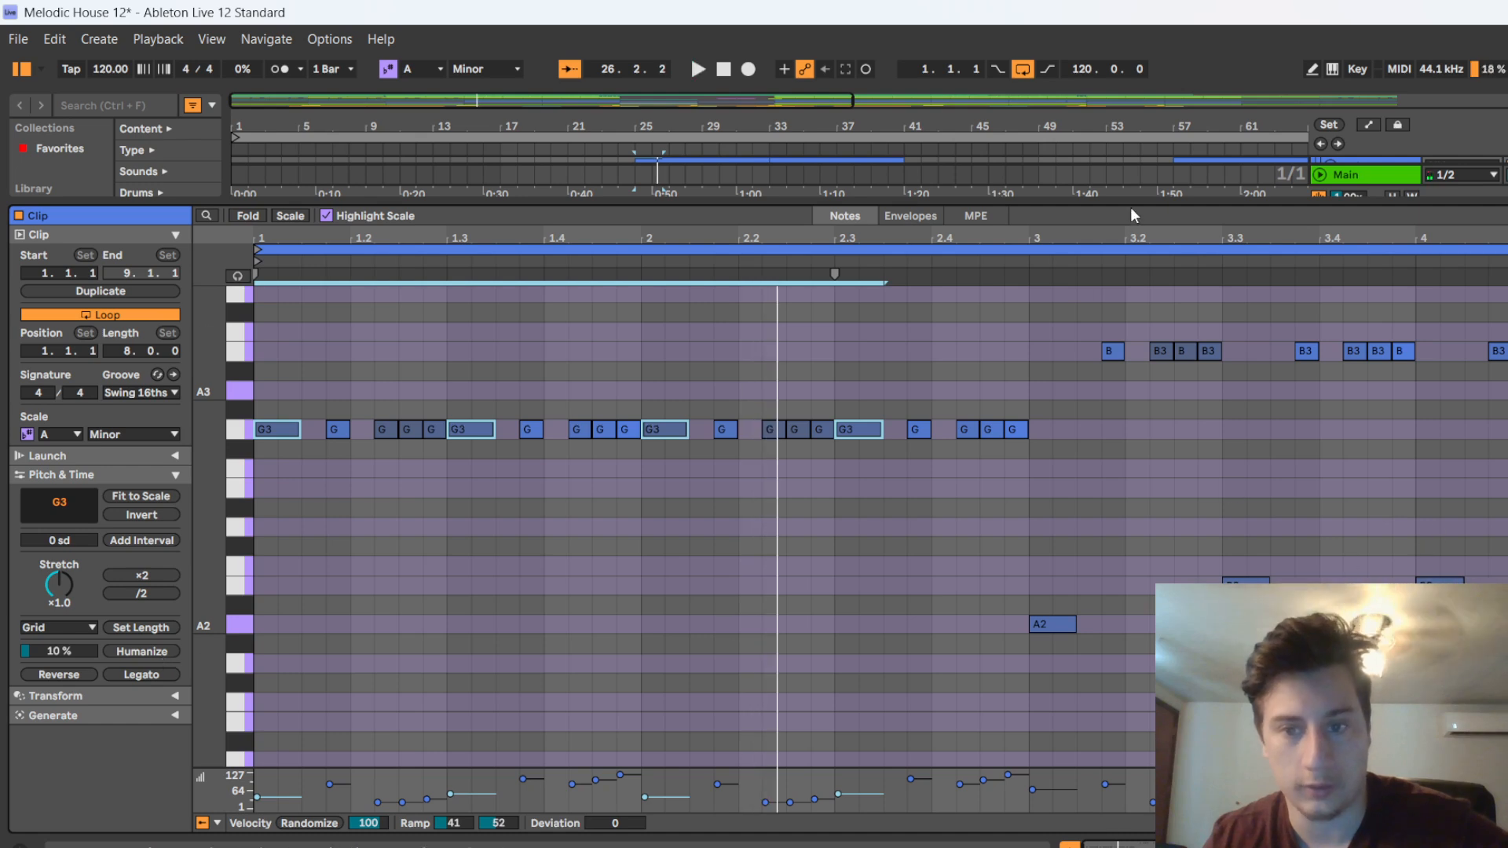
Shrink the note editor, replay the arrangement from bar 25 and enlarge the editor to follow the raised lead notes
{"action": "left_click_drag", "start_coordinate": [1134, 203], "coordinate": [1183, 567]}
{"action": "scroll", "coordinate": [1482, 186], "scroll_direction": "up", "scroll_amount": 1}
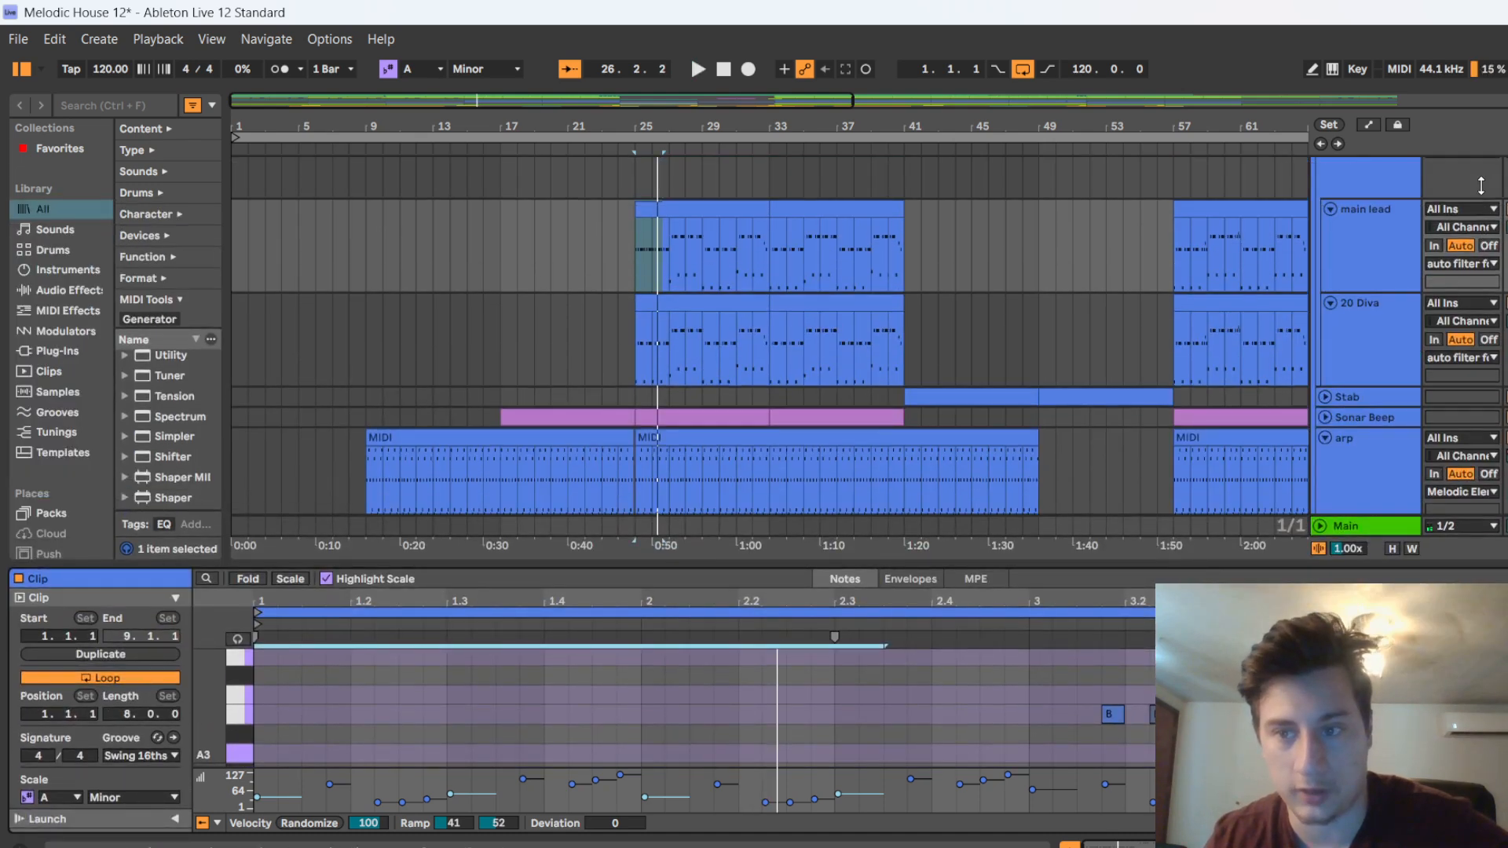
{"action": "left_click", "coordinate": [635, 145]}
{"action": "left_click_drag", "start_coordinate": [516, 568], "coordinate": [553, 316]}
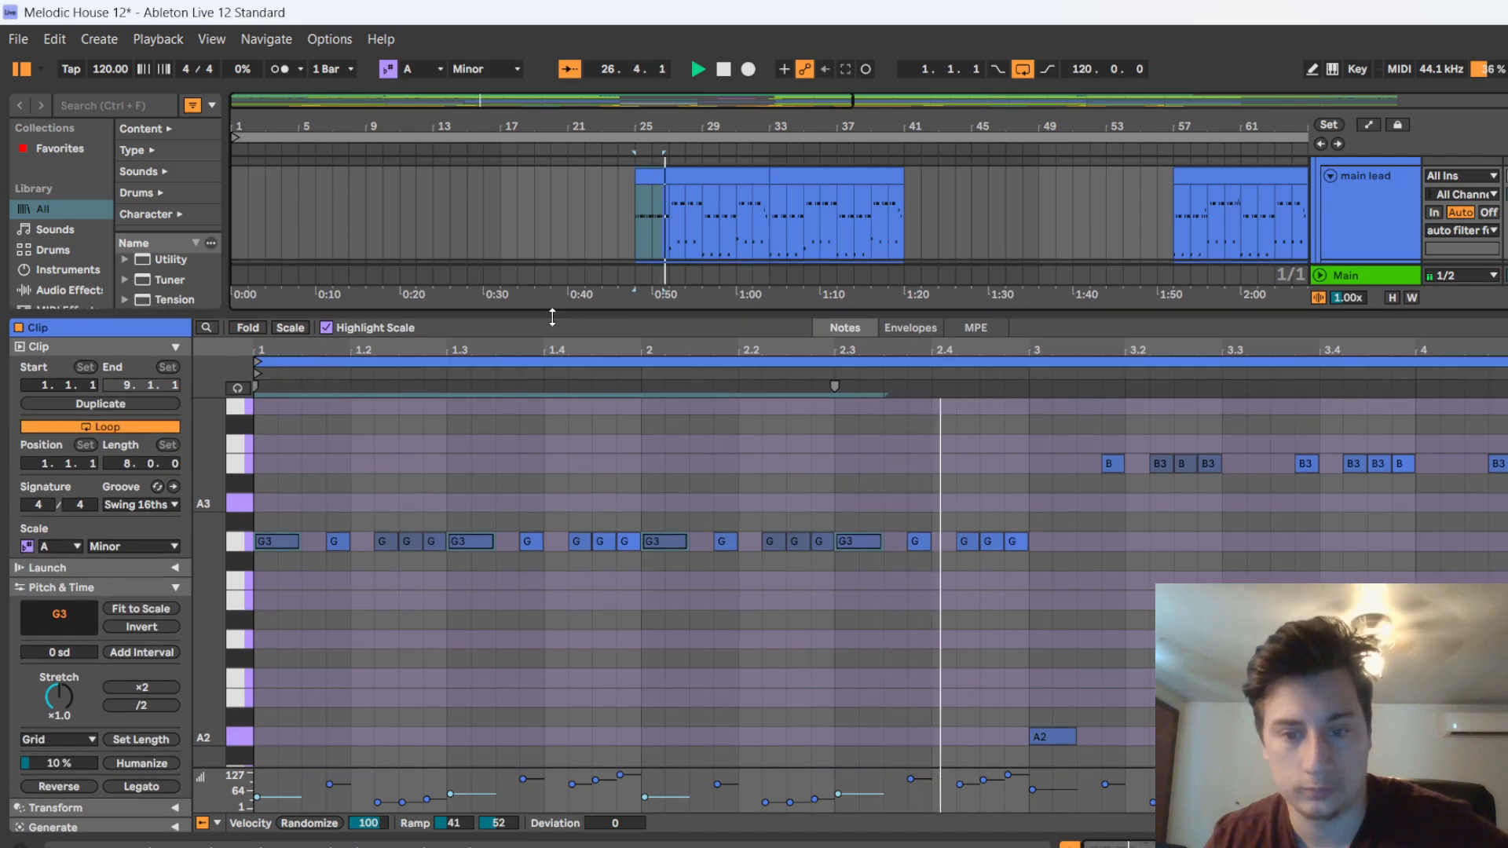
Undo the octave raise of the main lead notes and replay the clip from bar 26, following its notes
{"action": "key", "text": "ctrl+z"}
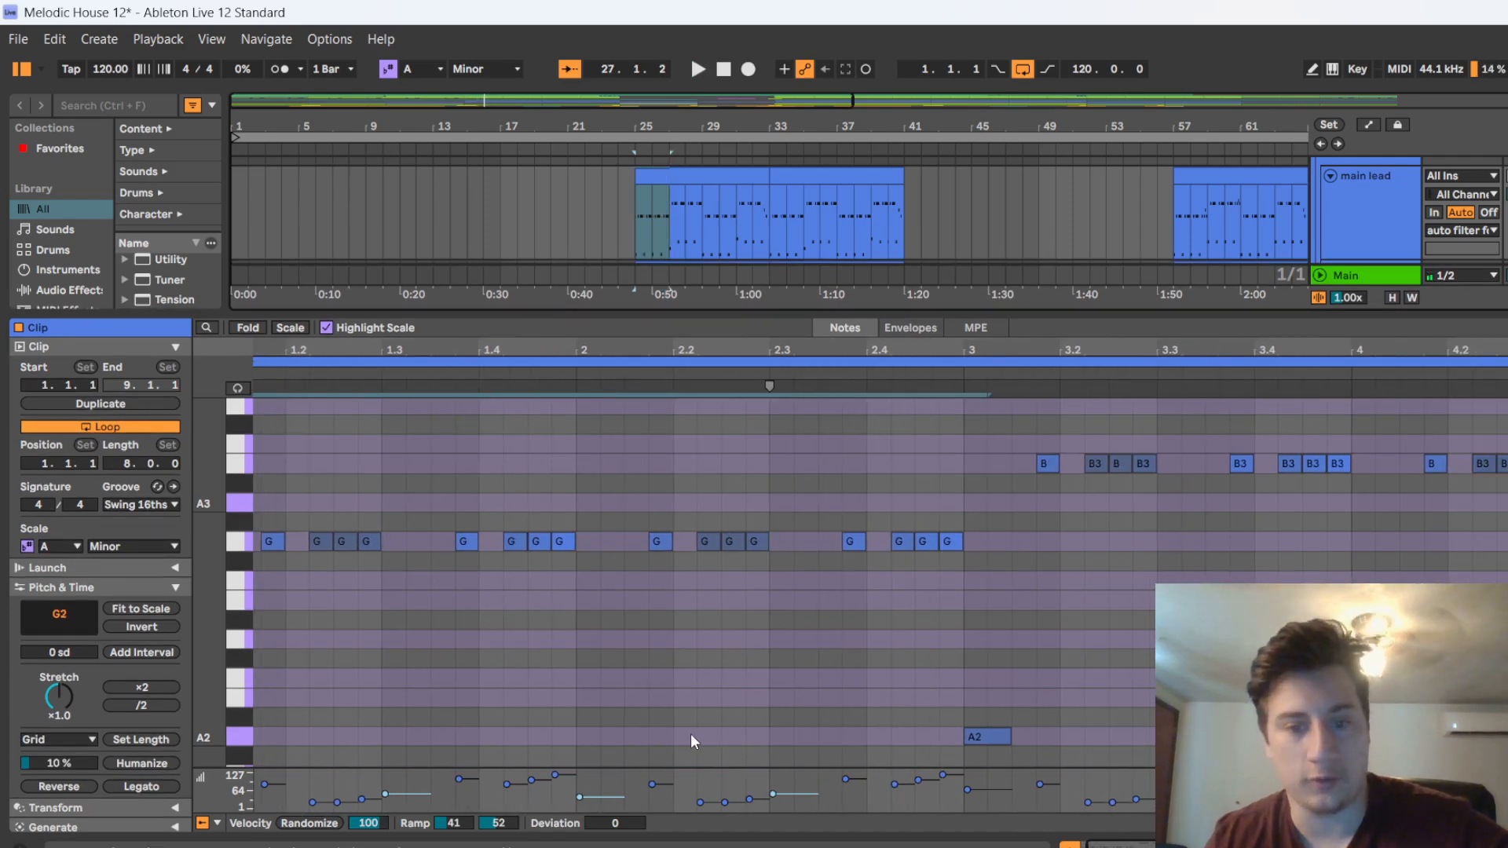
{"action": "scroll", "coordinate": [527, 653], "scroll_direction": "down", "scroll_amount": 3}
{"action": "scroll", "coordinate": [430, 632], "scroll_direction": "down", "scroll_amount": 2}
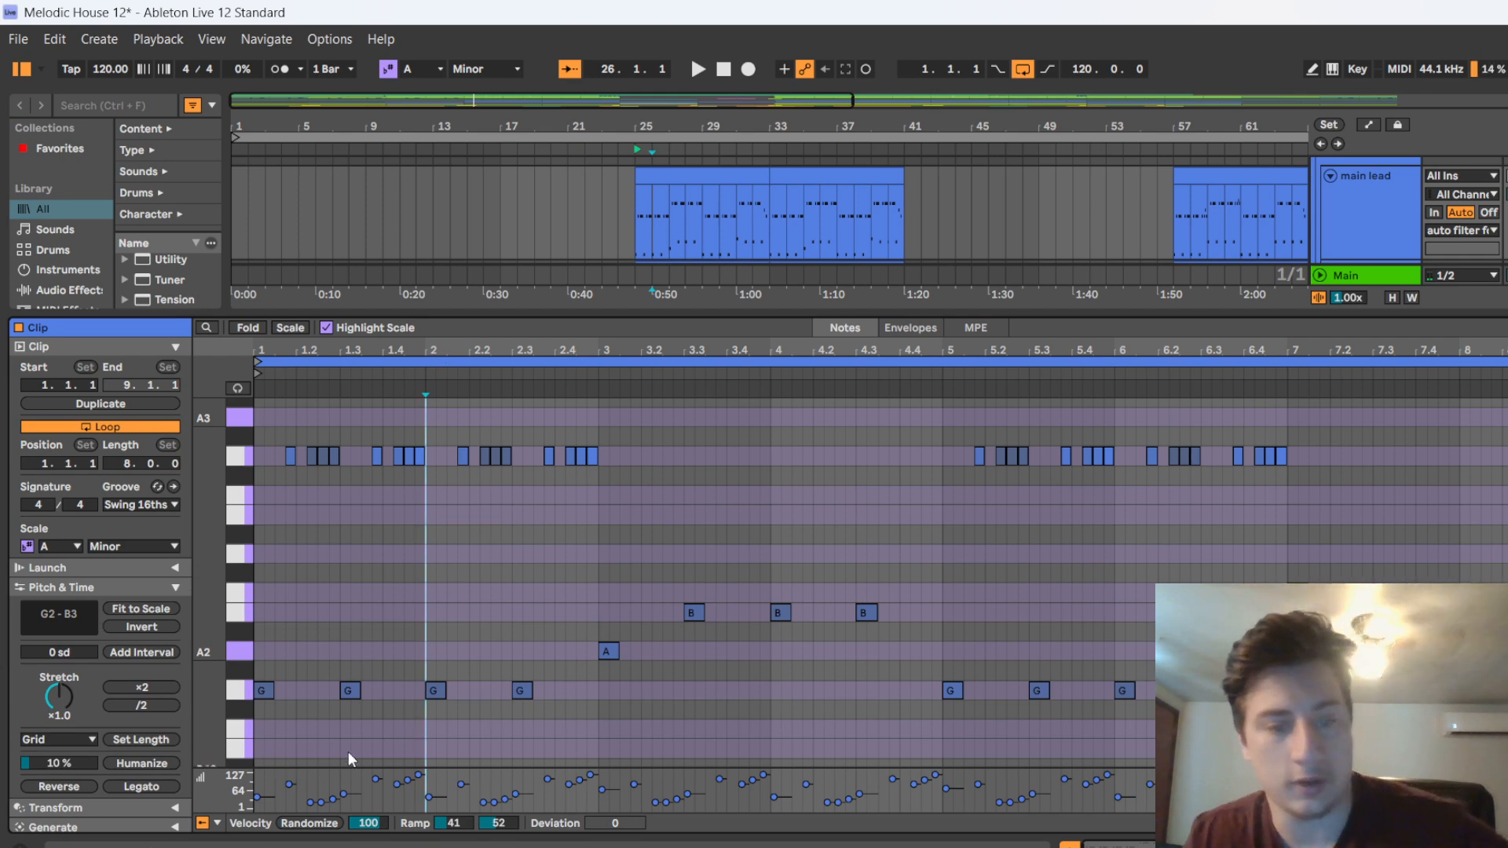
{"action": "key", "text": "space"}
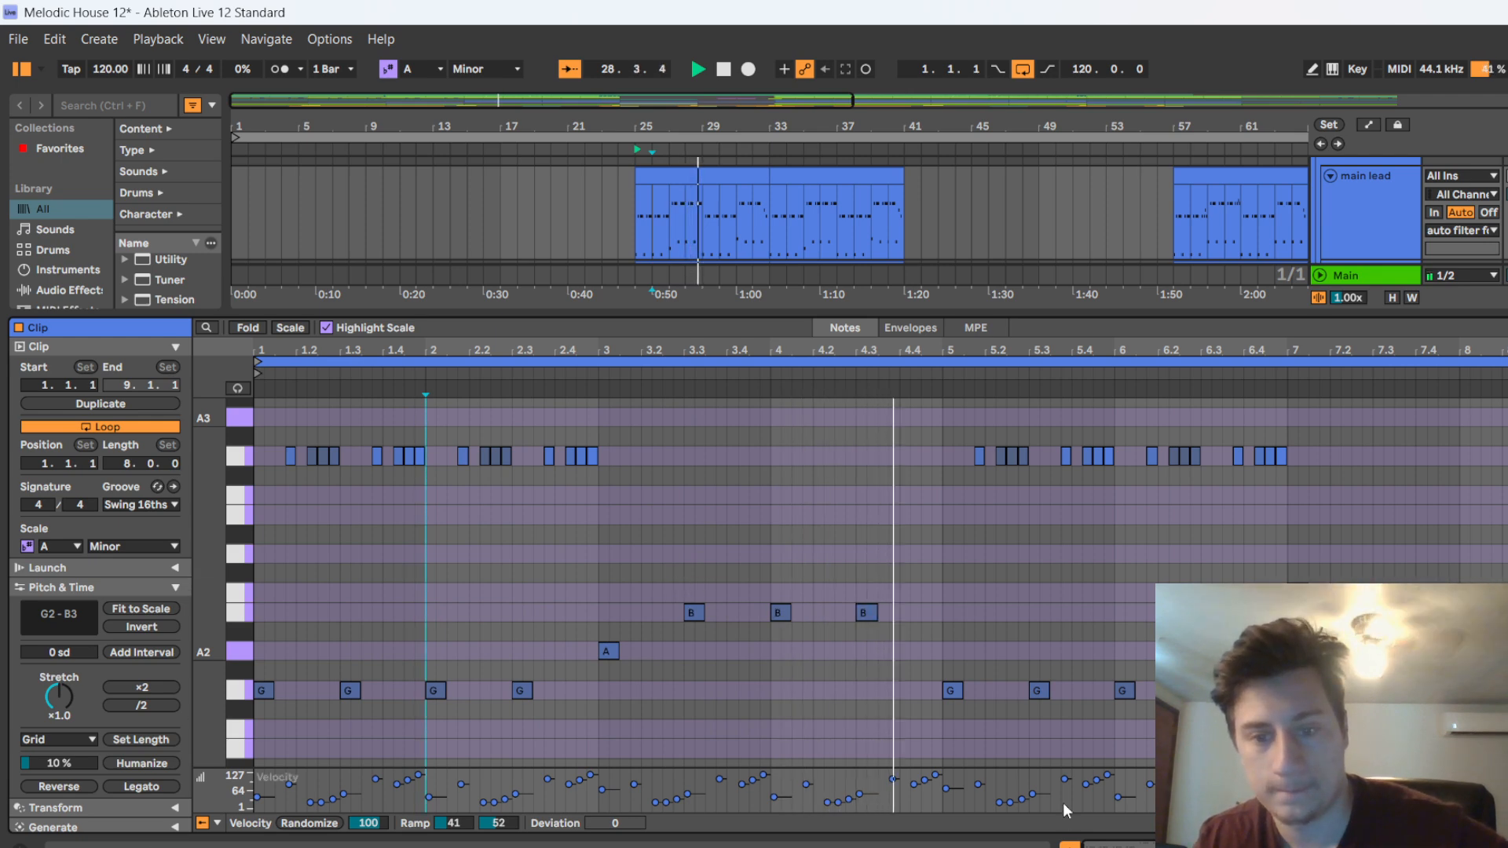
{"action": "scroll", "coordinate": [1043, 736], "scroll_direction": "up", "scroll_amount": 3}
{"action": "scroll", "coordinate": [1010, 745], "scroll_direction": "down", "scroll_amount": 4}
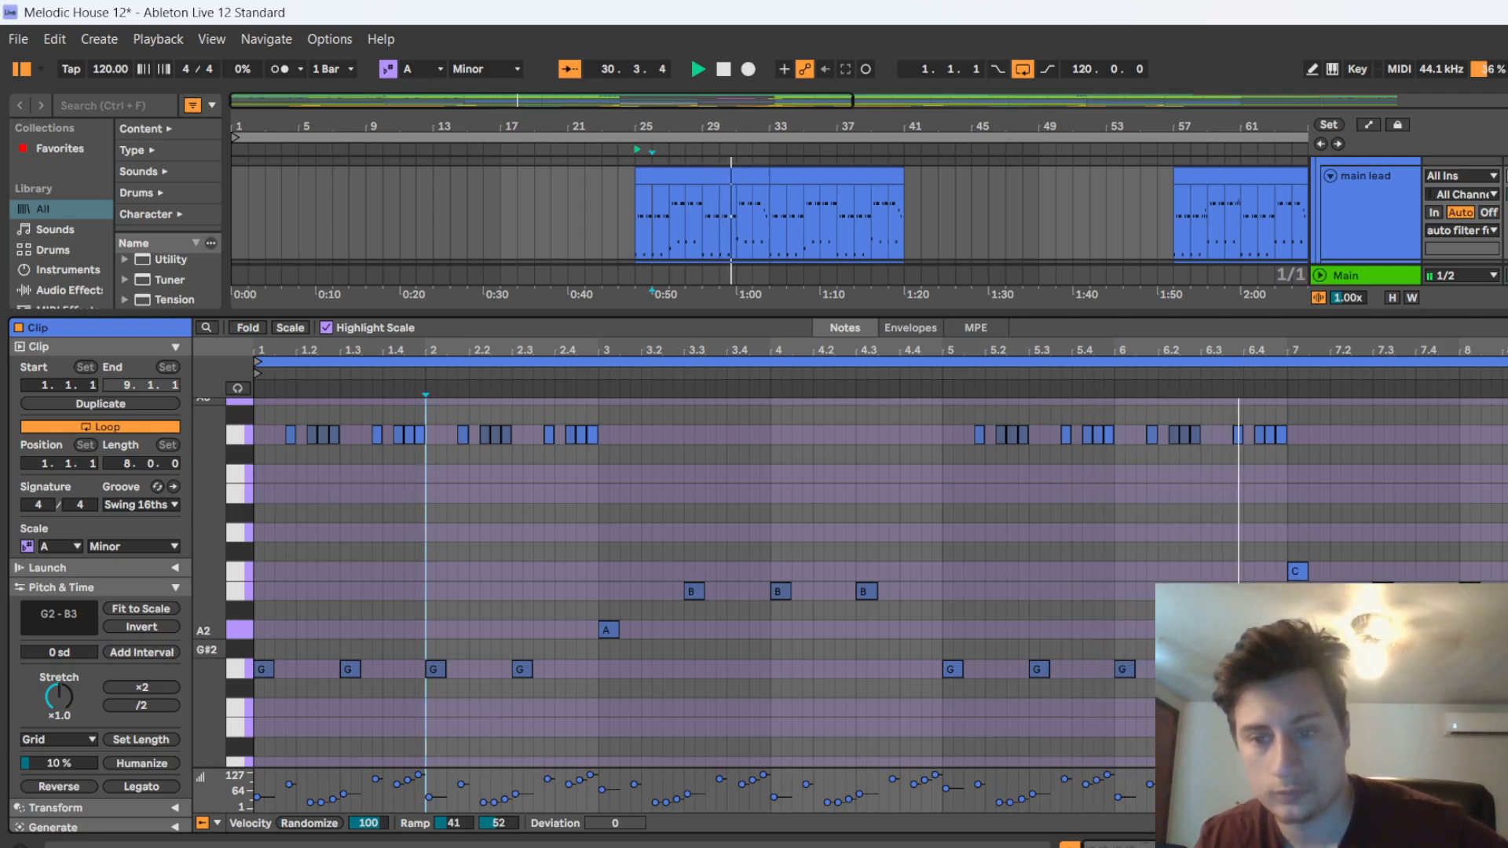
{"action": "scroll", "coordinate": [1218, 503], "scroll_direction": "up", "scroll_amount": 3}
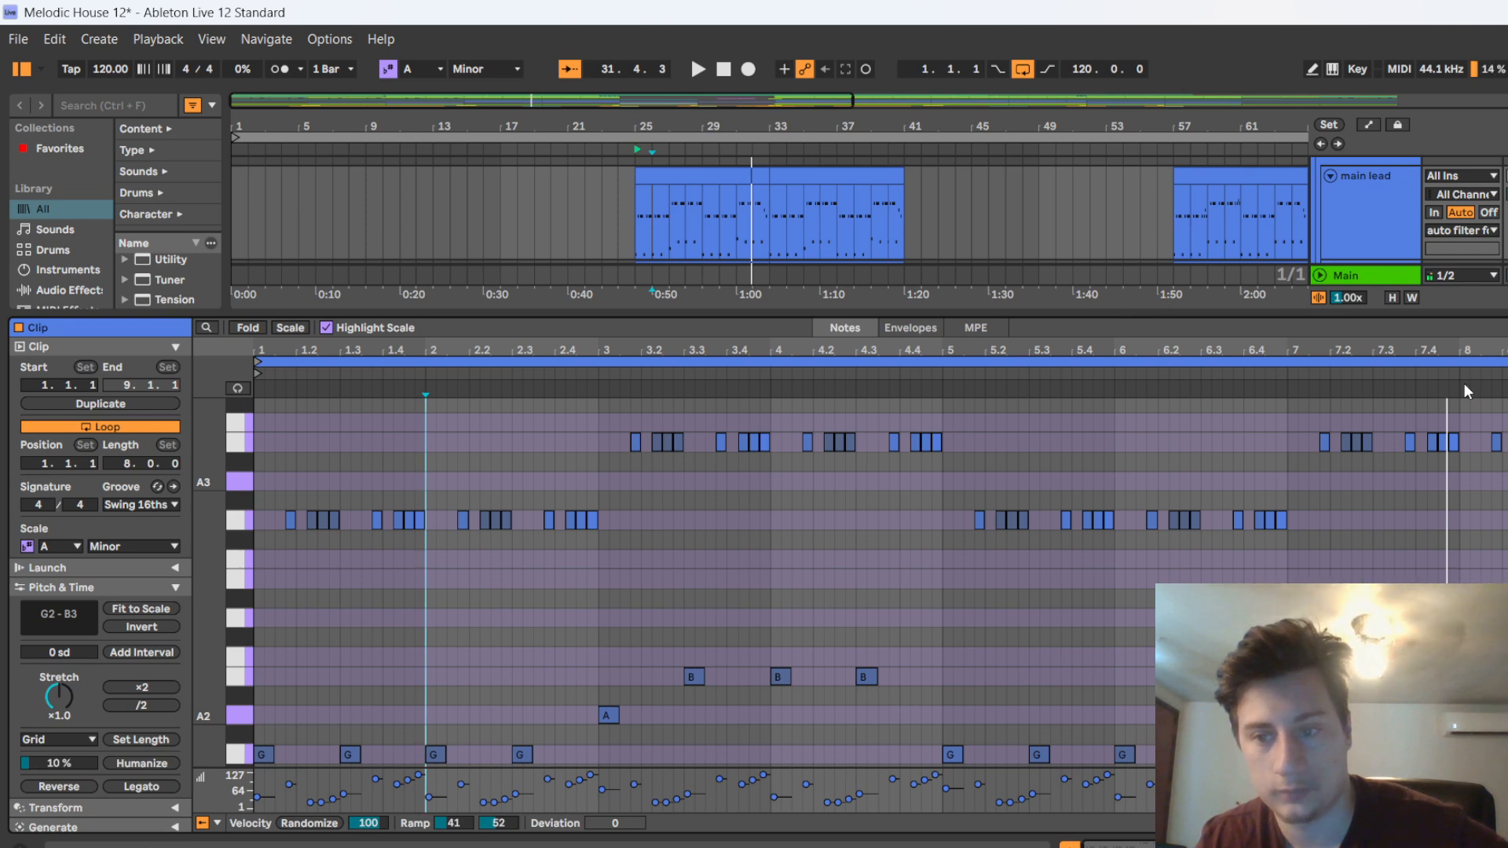
Shrink the note editor, select everything in the arrangement and play the start of the lead section
{"action": "left_click_drag", "start_coordinate": [1113, 316], "coordinate": [1114, 589]}
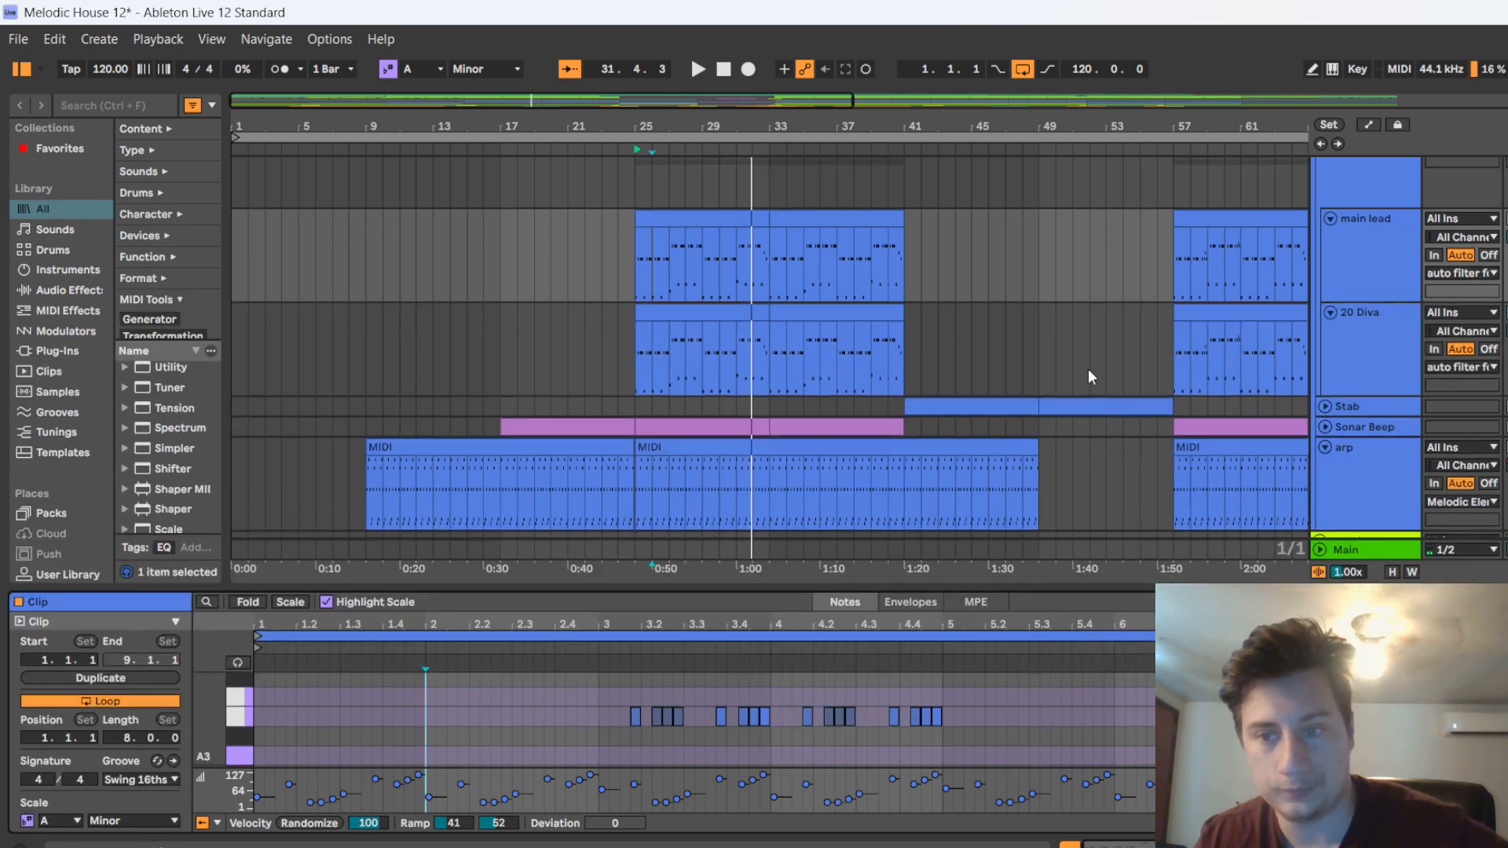
{"action": "left_click", "coordinate": [1368, 336]}
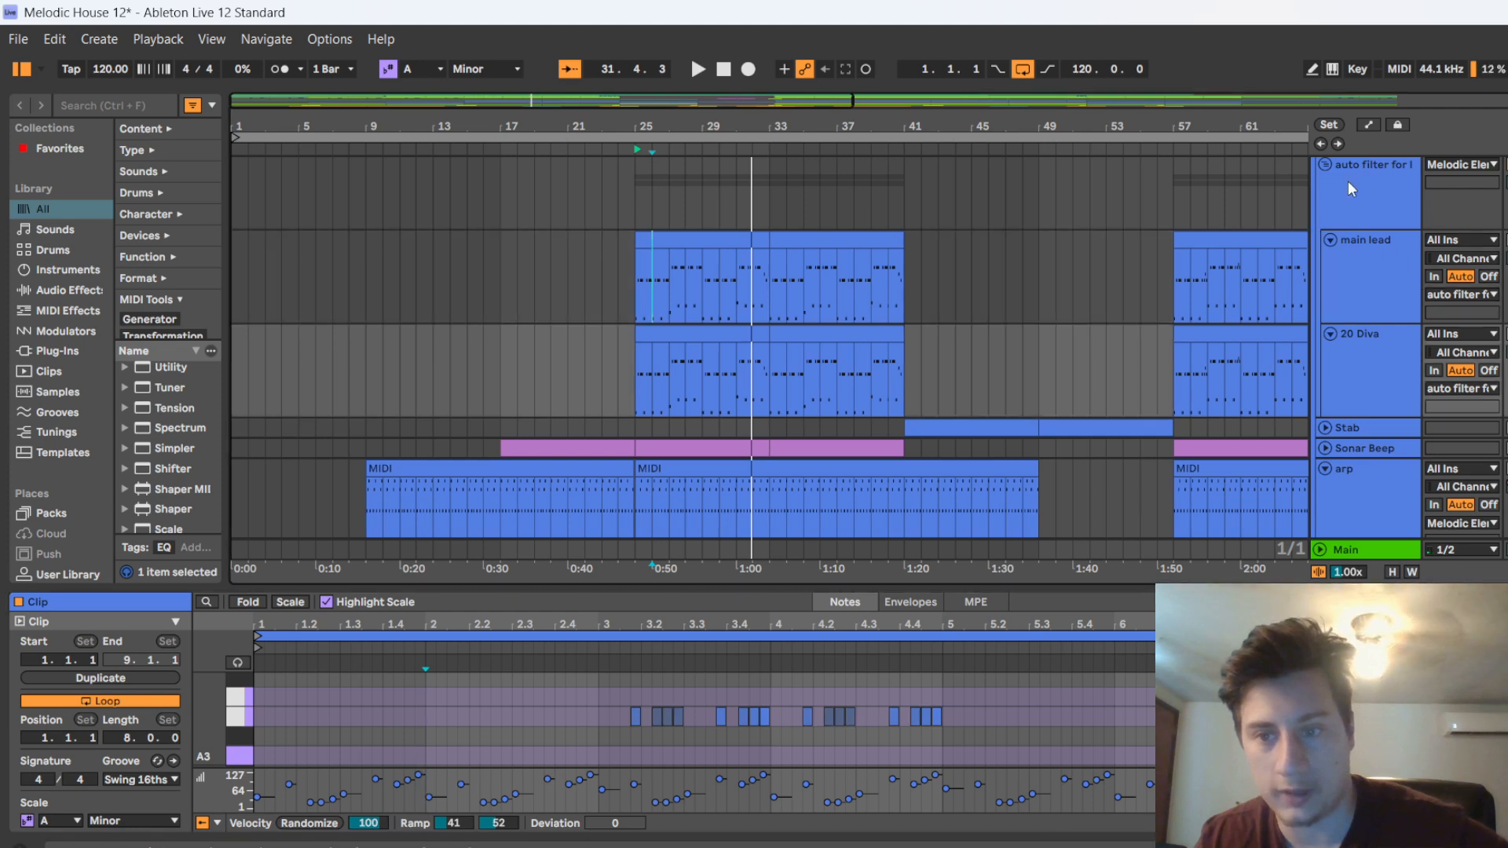
{"action": "scroll", "coordinate": [1351, 188], "scroll_direction": "up", "scroll_amount": 1}
{"action": "left_click", "coordinate": [743, 237]}
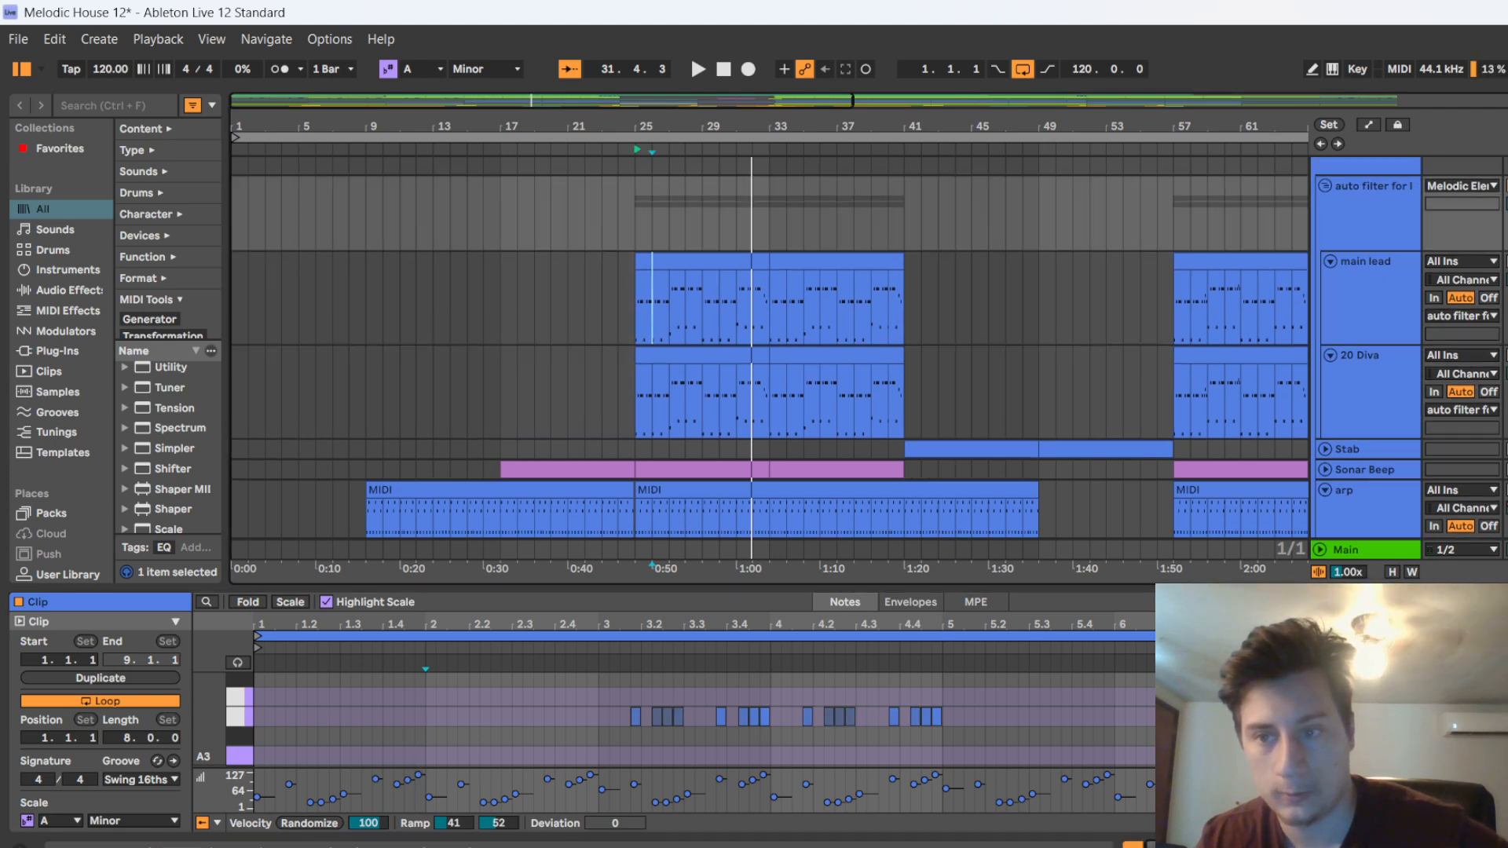
{"action": "key", "text": "ctrl+a"}
{"action": "key", "text": "space"}
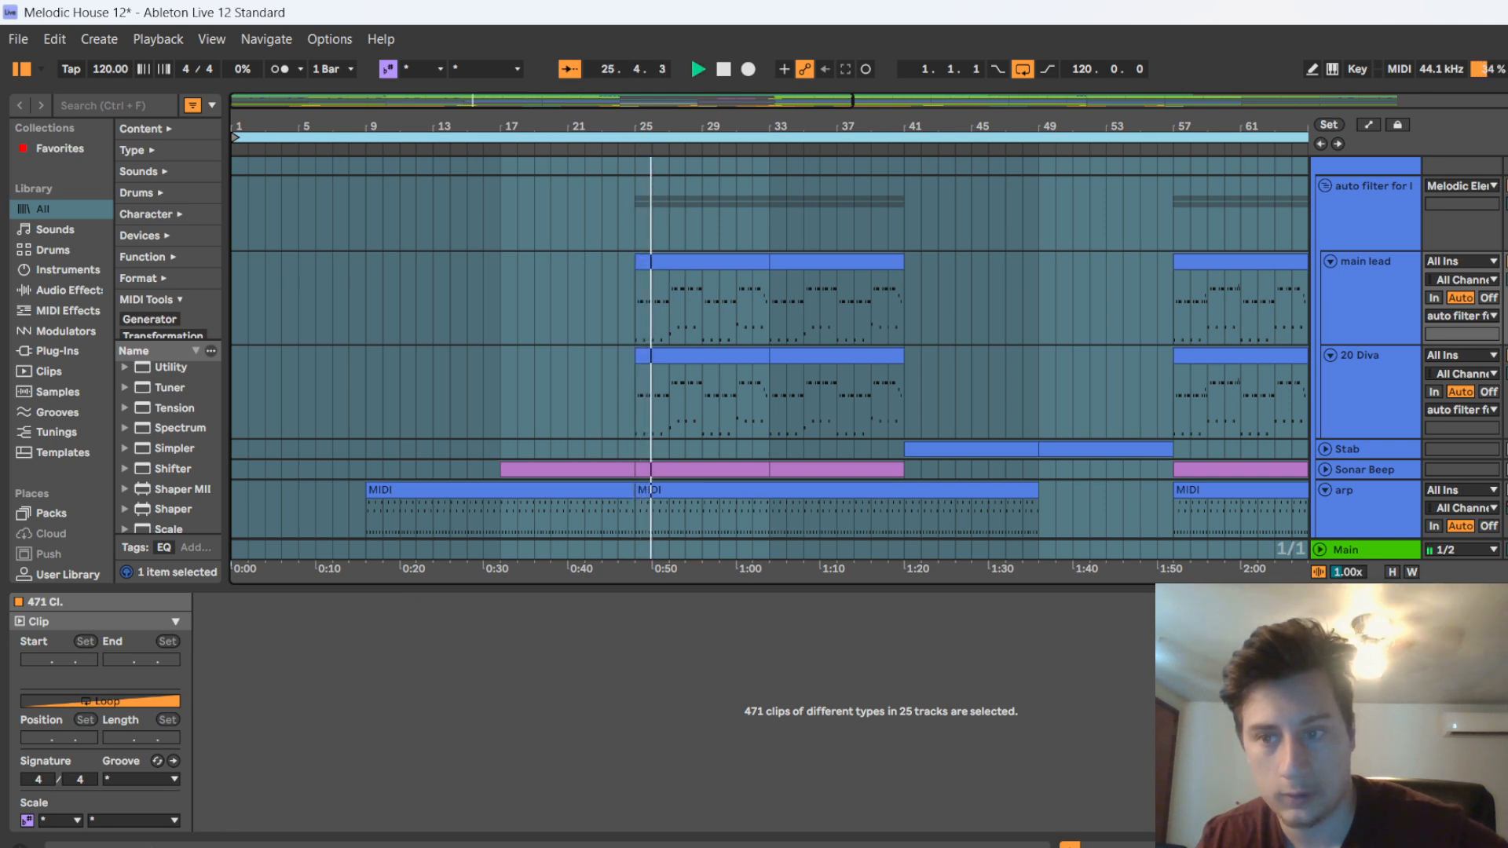
Inspect the Kickstart 2 settings on the auto filter for leads group, close the plug-in and clear the clip selection
{"action": "left_click", "coordinate": [1339, 223]}
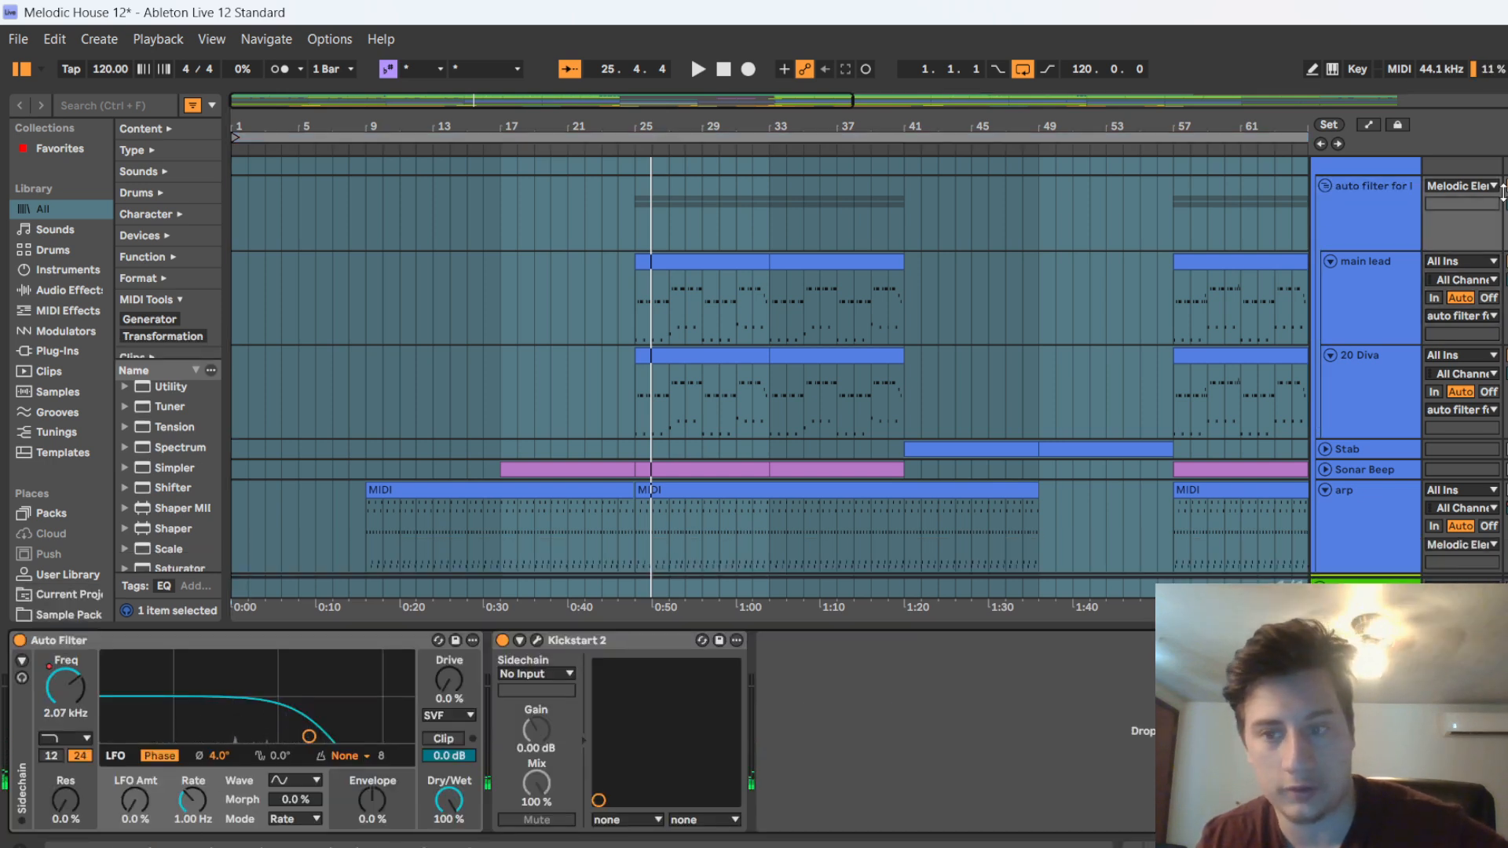
{"action": "left_click", "coordinate": [539, 639]}
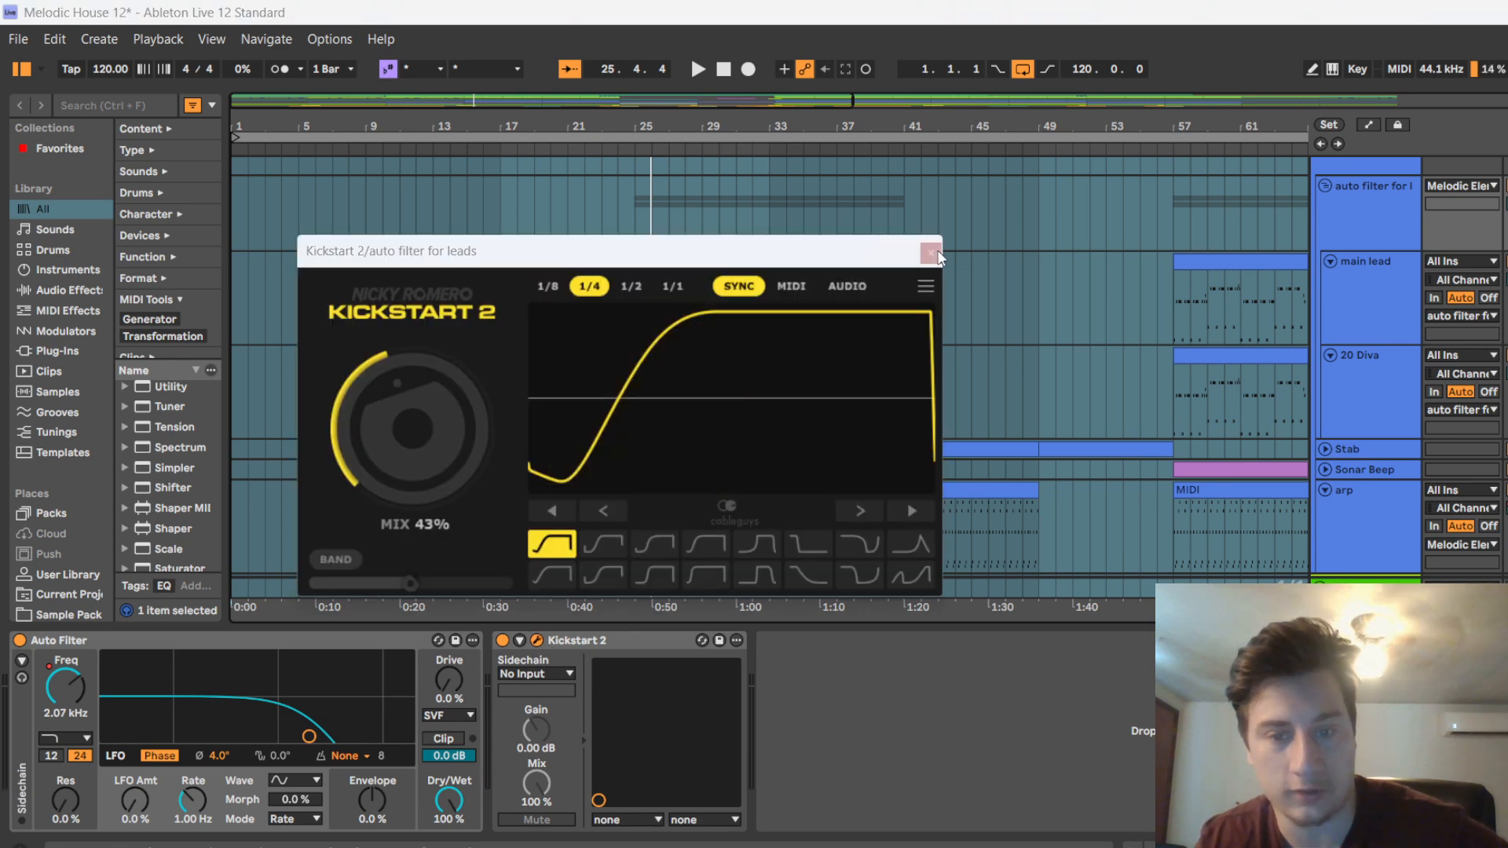
{"action": "left_click", "coordinate": [931, 253]}
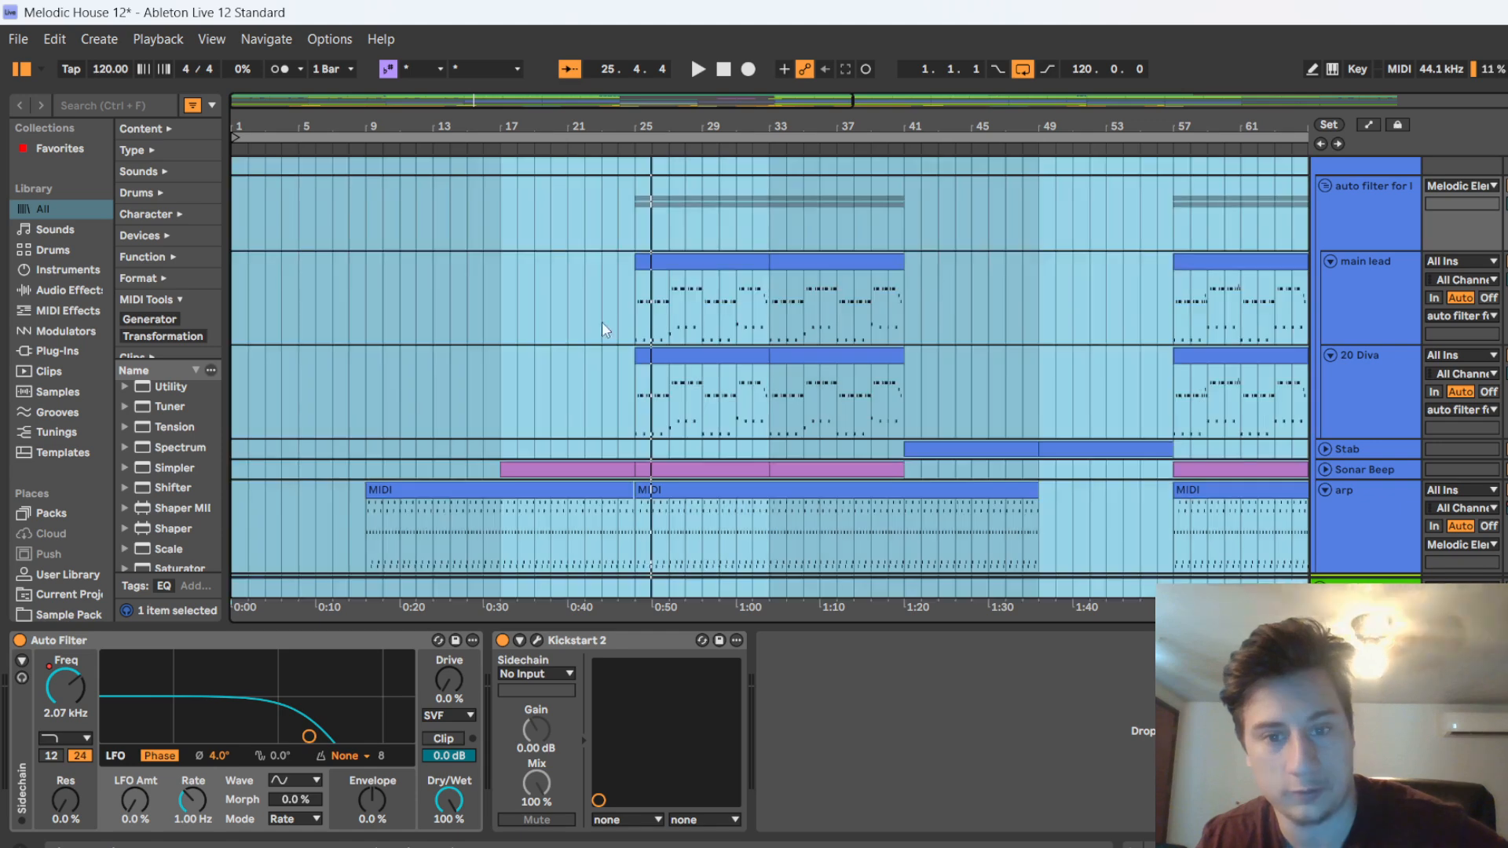
{"action": "left_click", "coordinate": [921, 330]}
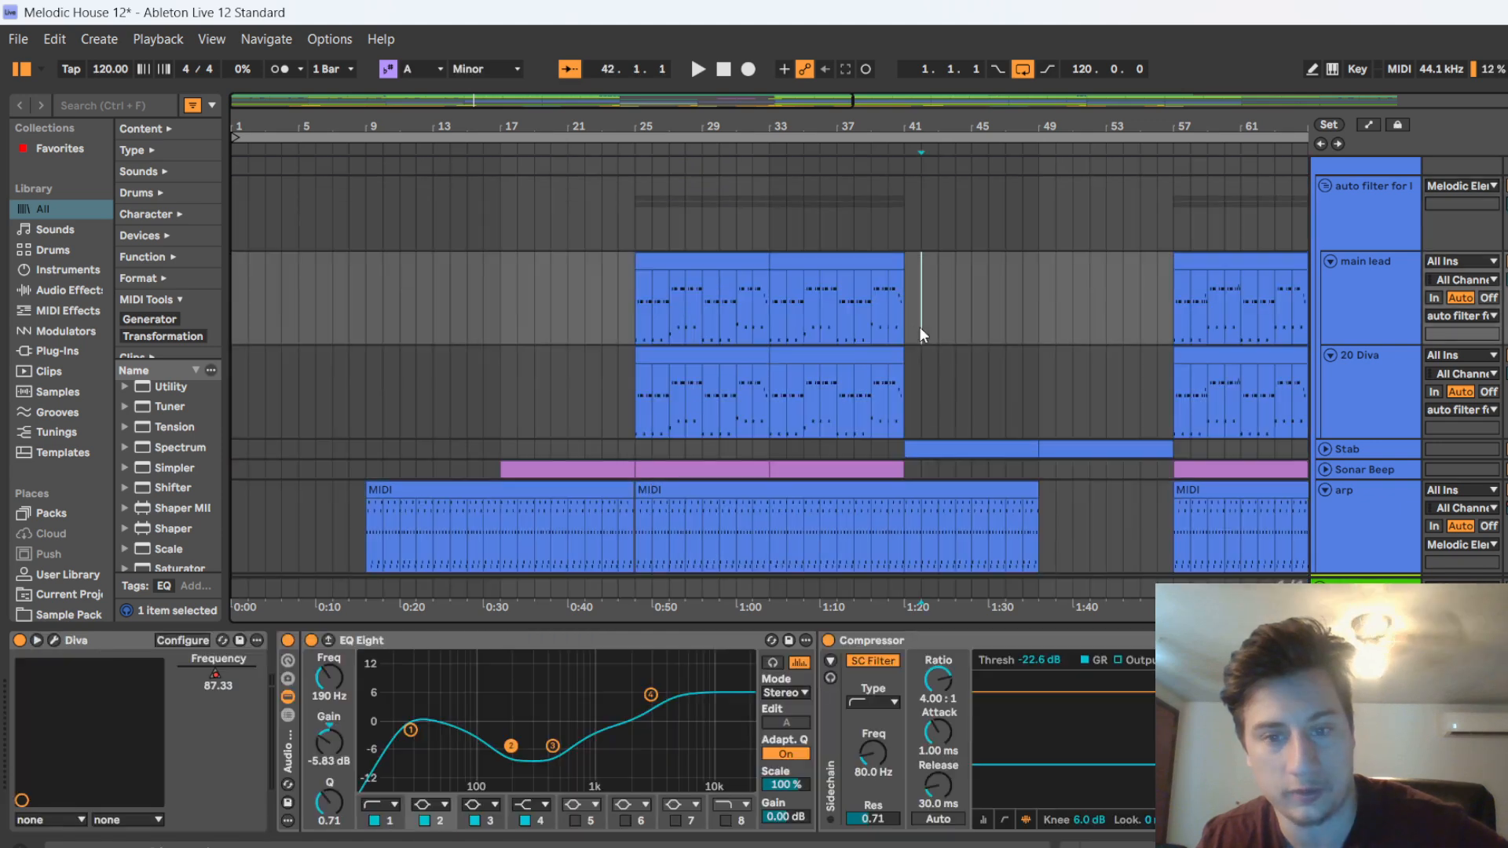
Collapse the main lead and 20 Diva tracks
{"action": "left_click", "coordinate": [1320, 253]}
{"action": "left_click", "coordinate": [1328, 263]}
{"action": "left_click", "coordinate": [1324, 279]}
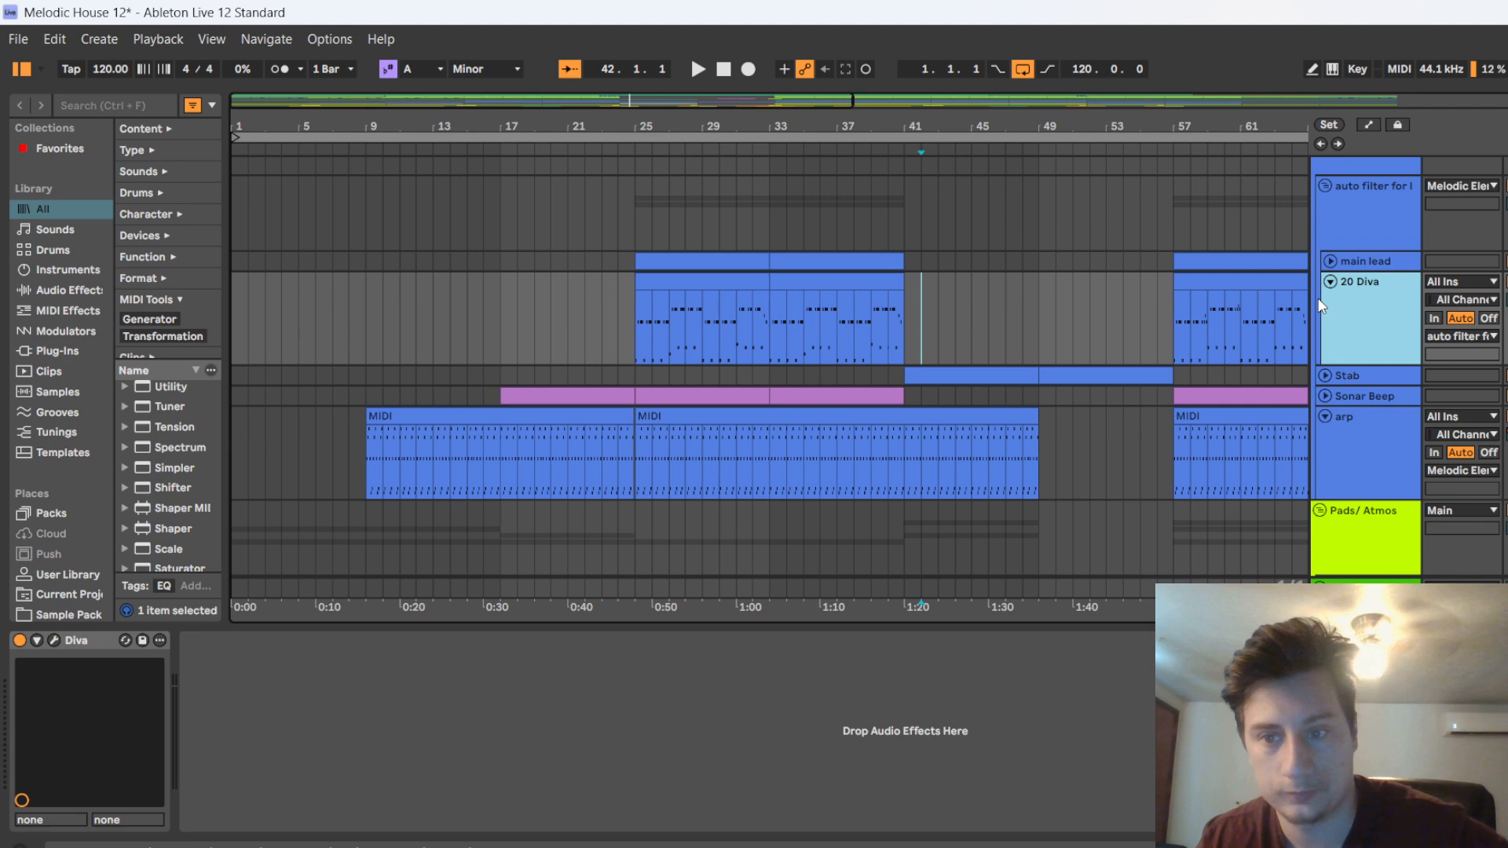
{"action": "left_click", "coordinate": [1329, 282]}
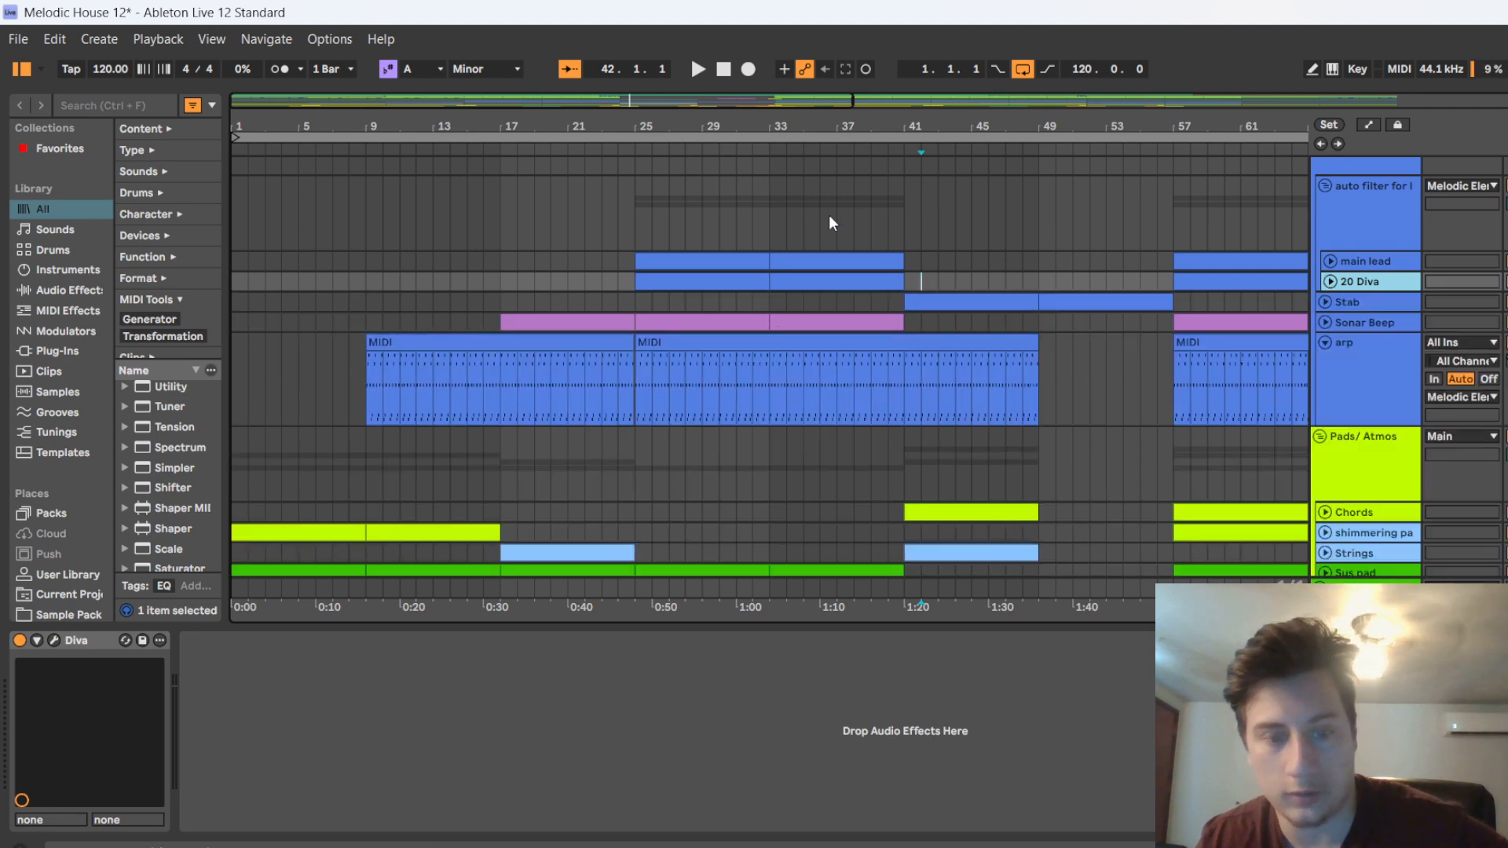
Show automation and examine the Auto Filter Frequency envelope of the auto filter for leads group across the whole arrangement
{"action": "key", "text": "a"}
{"action": "left_click", "coordinate": [1355, 184]}
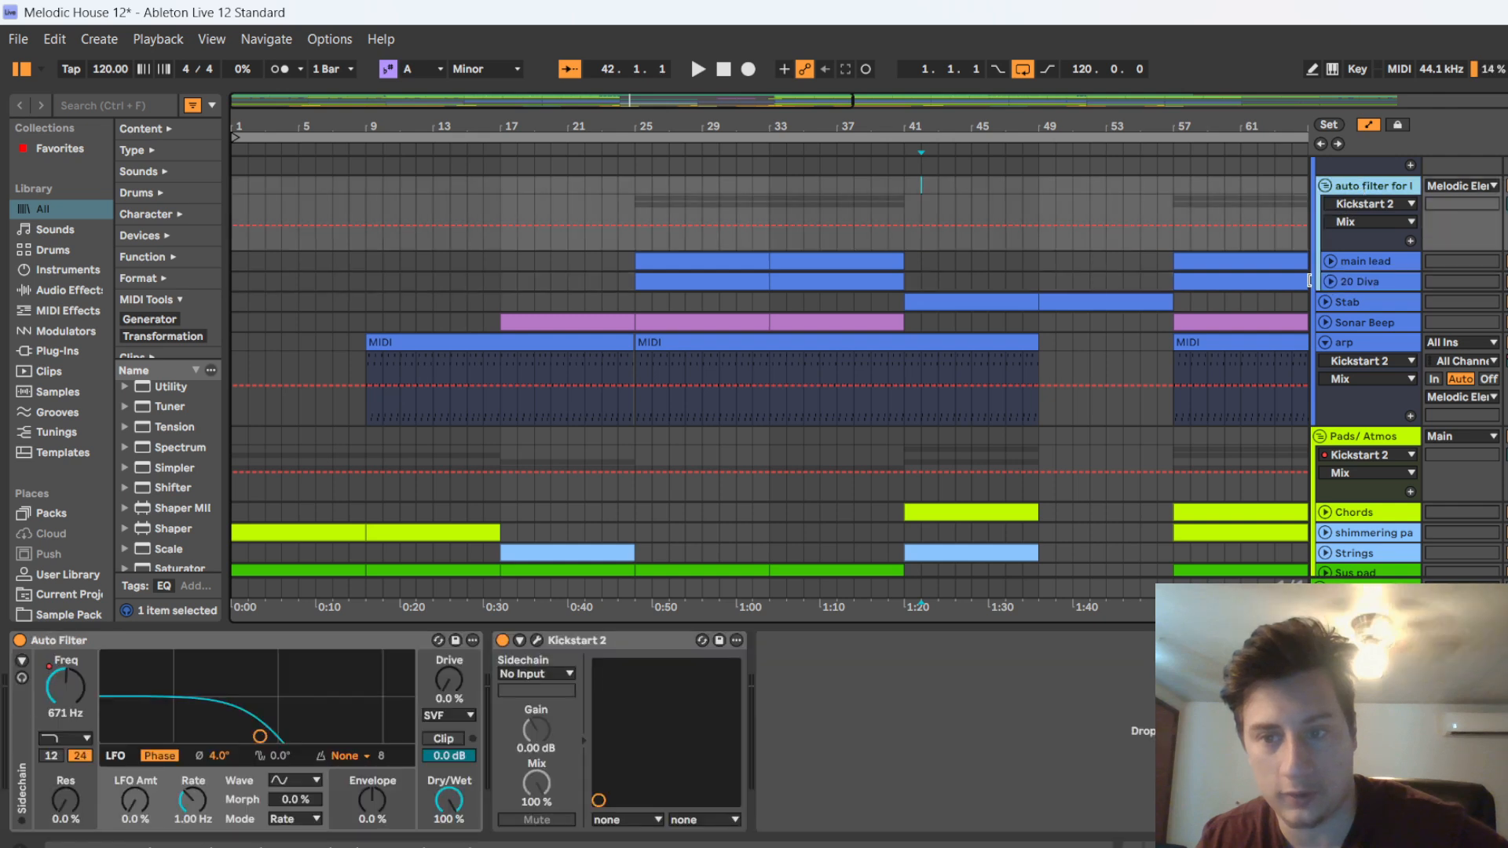
{"action": "left_click", "coordinate": [1373, 204]}
{"action": "left_click", "coordinate": [1360, 238]}
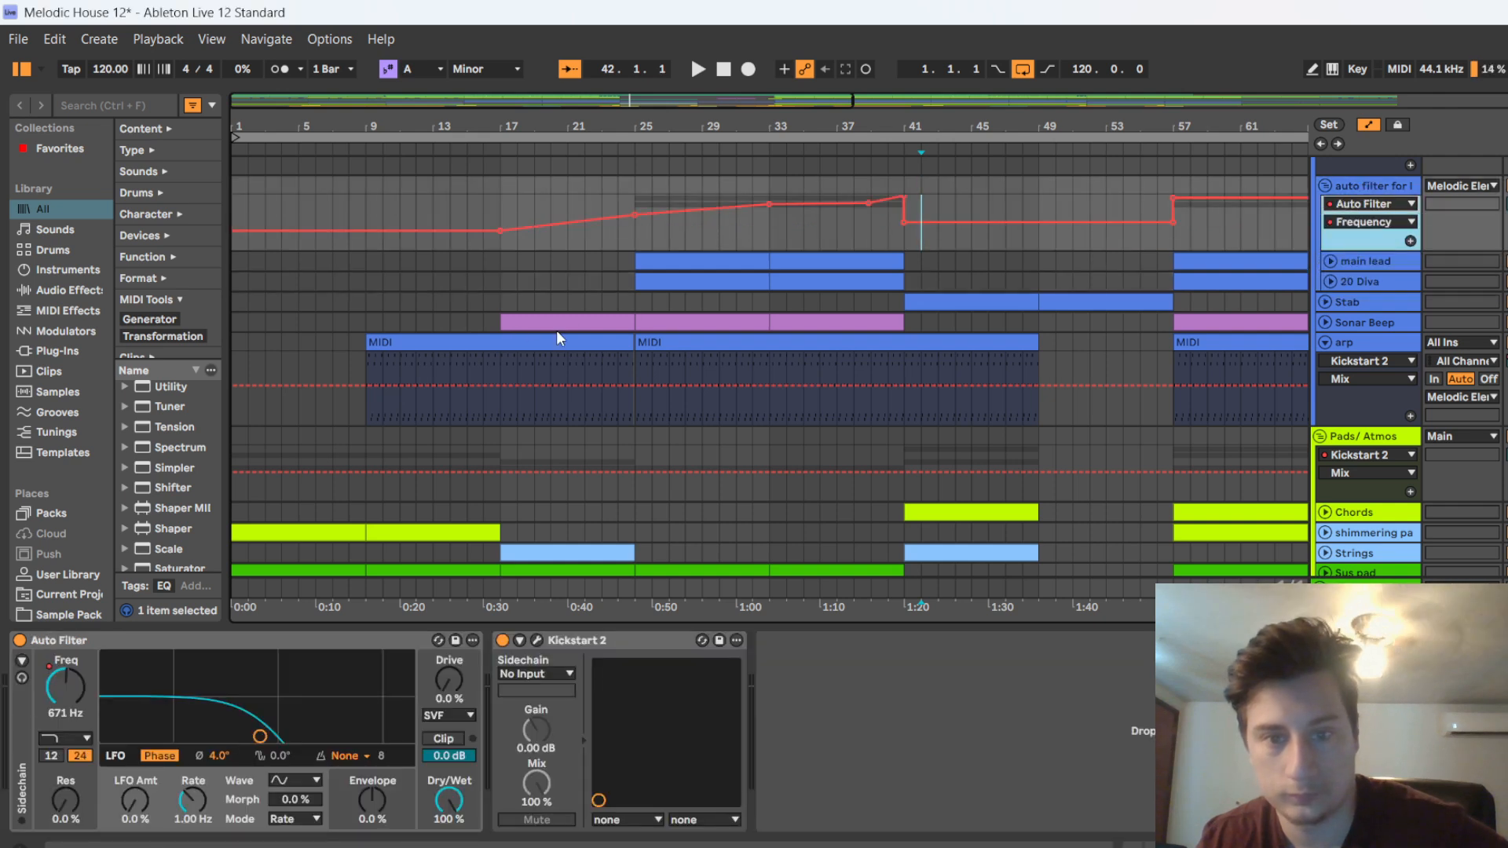
{"action": "scroll", "coordinate": [547, 335], "scroll_direction": "down", "scroll_amount": 3}
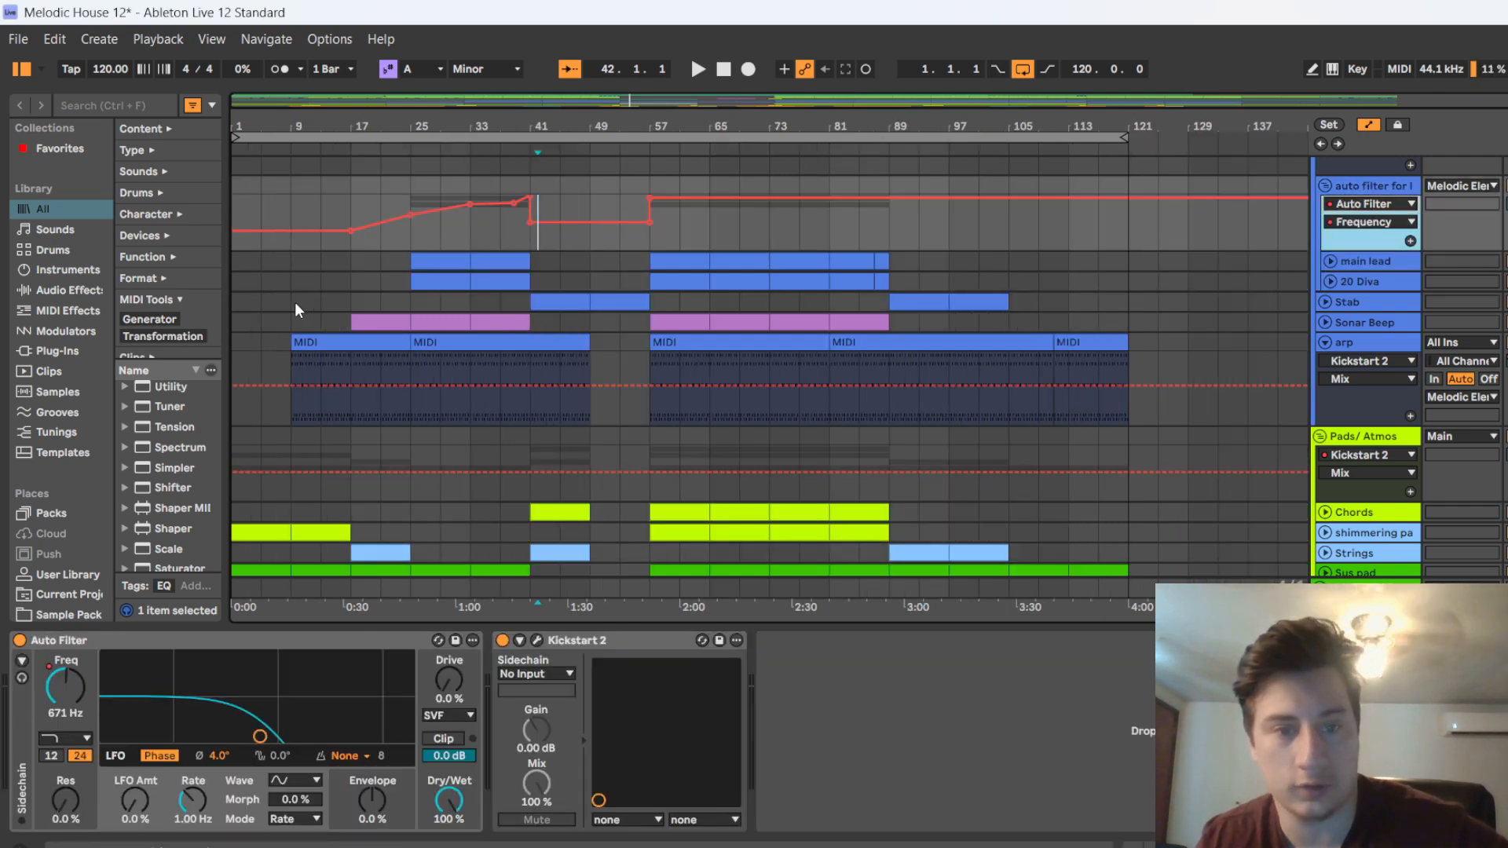
{"action": "scroll", "coordinate": [295, 301], "scroll_direction": "up", "scroll_amount": 2}
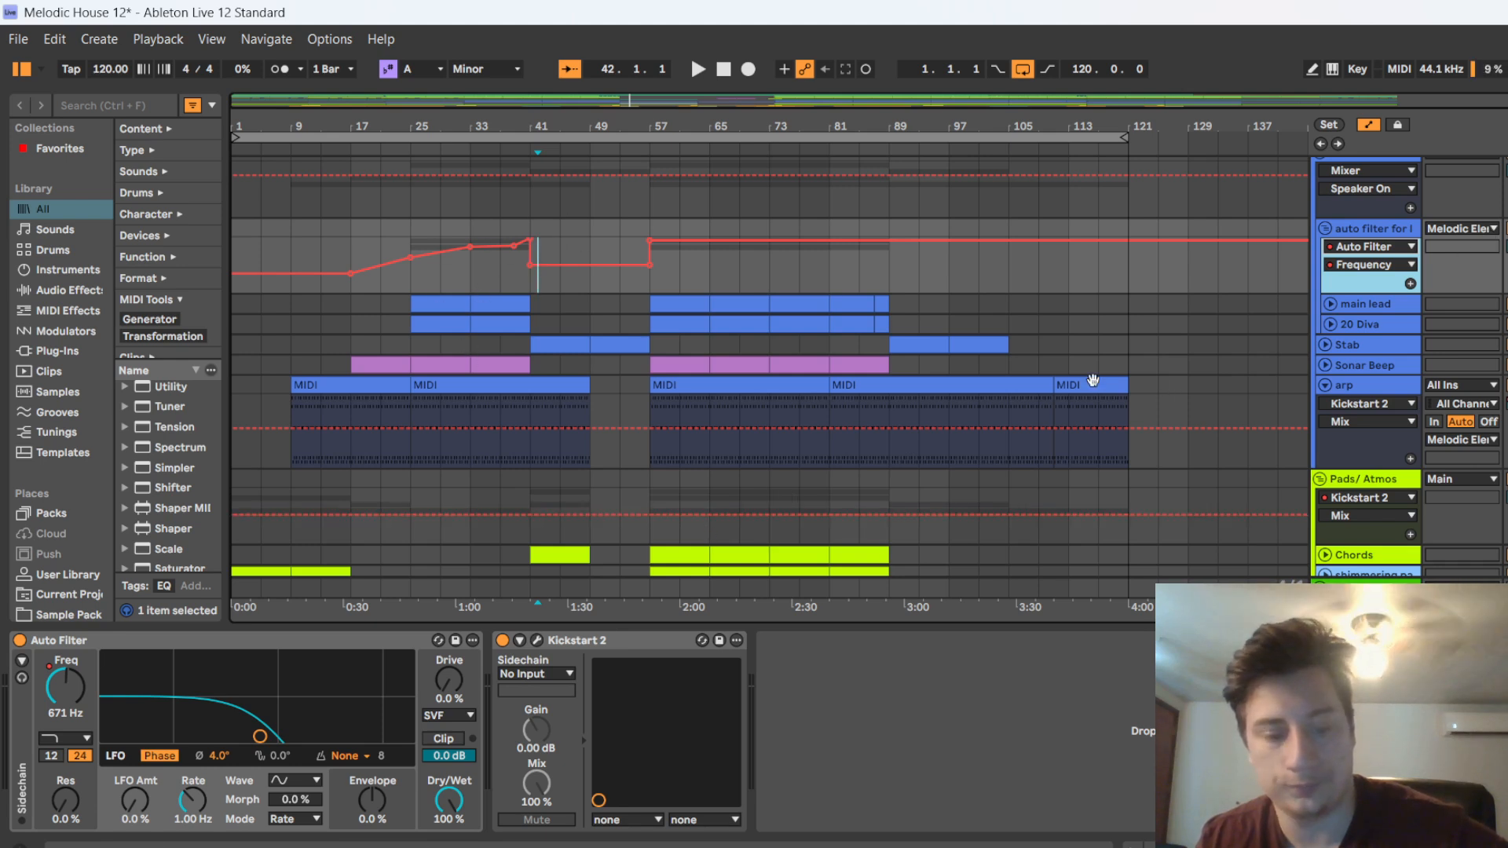
Unfold the main lead and 20 Diva tracks and display Diva automation on both to examine the main lead's Frequency envelope
{"action": "left_click", "coordinate": [1325, 306]}
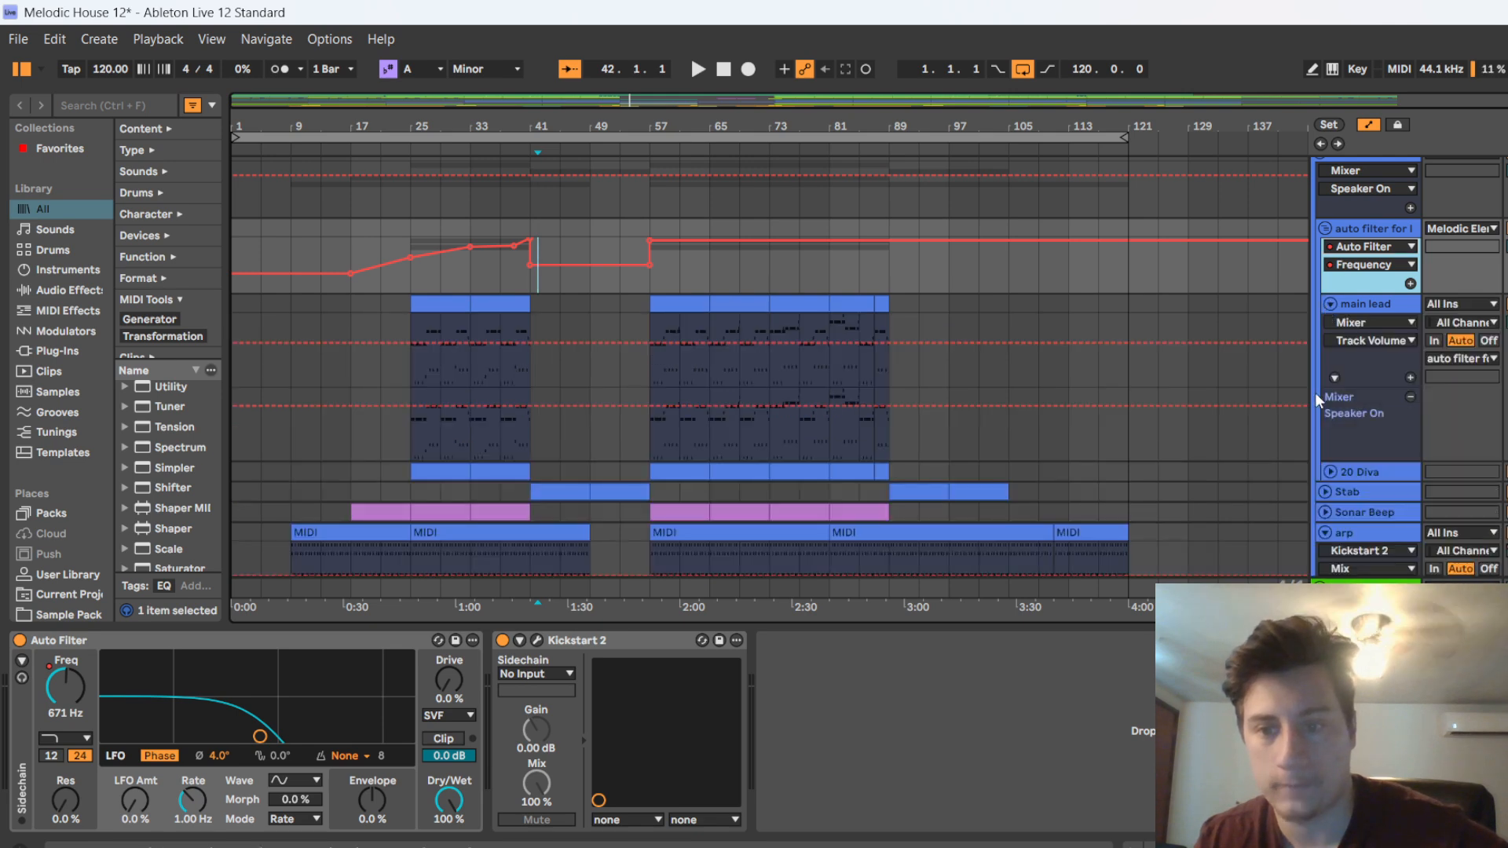
{"action": "left_click", "coordinate": [1329, 470]}
{"action": "scroll", "coordinate": [1355, 502], "scroll_direction": "down", "scroll_amount": 1}
{"action": "left_click", "coordinate": [1381, 447]}
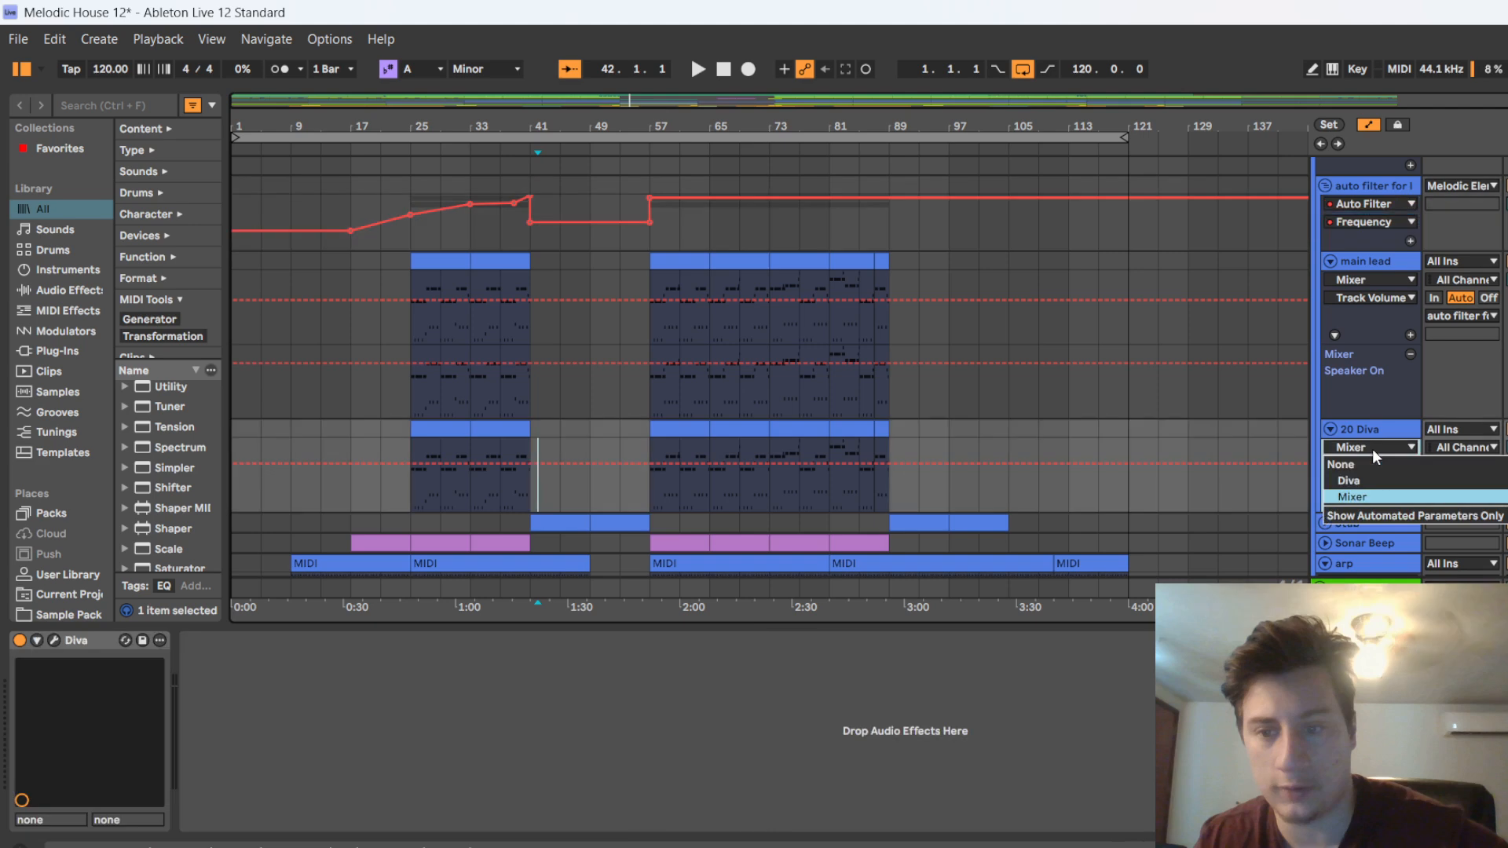
{"action": "left_click", "coordinate": [1358, 482]}
{"action": "left_click", "coordinate": [1351, 282]}
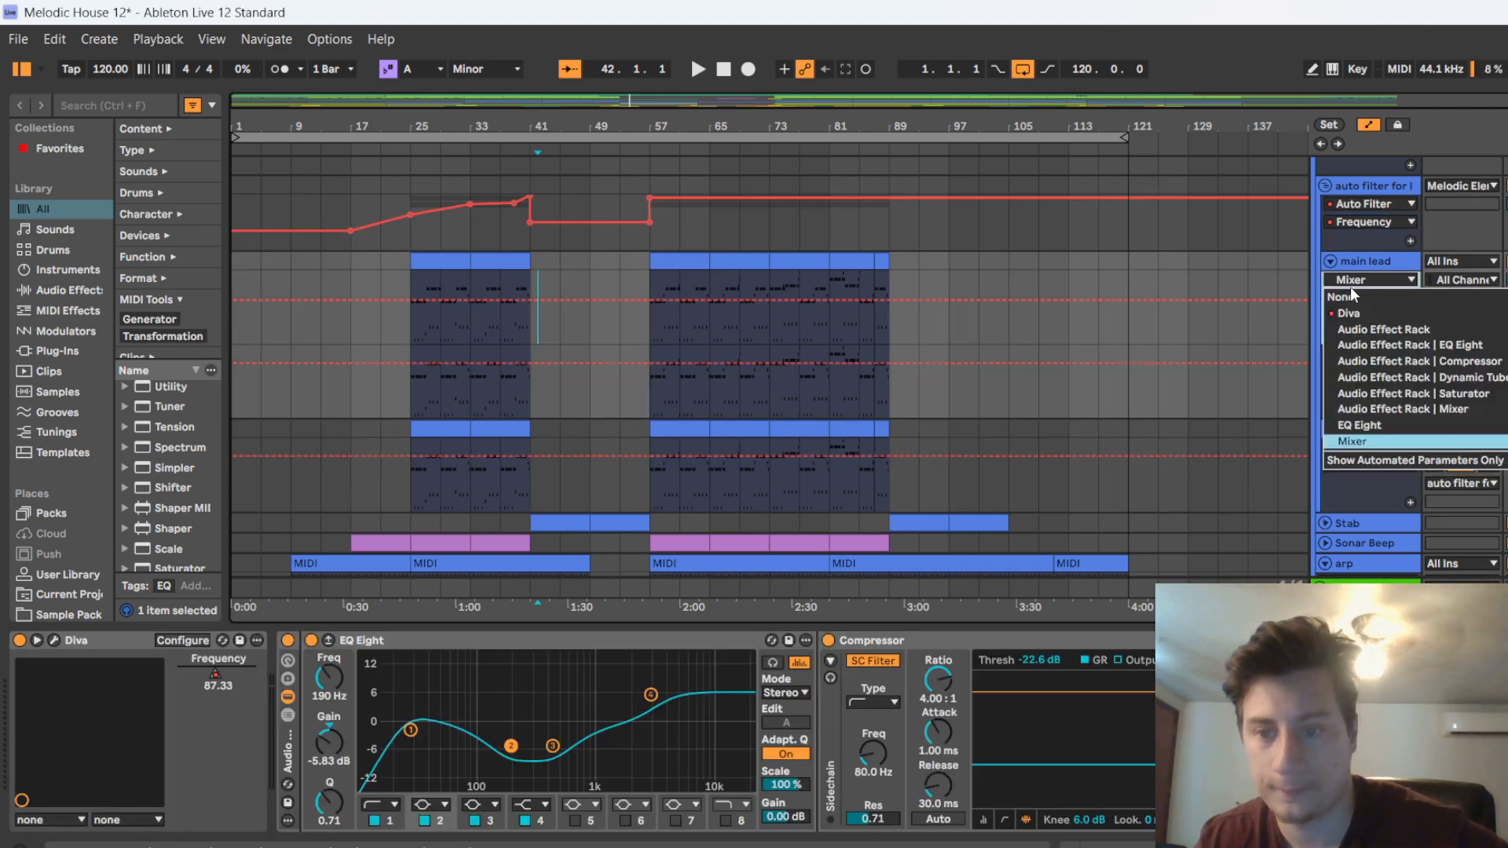
{"action": "left_click", "coordinate": [1359, 310]}
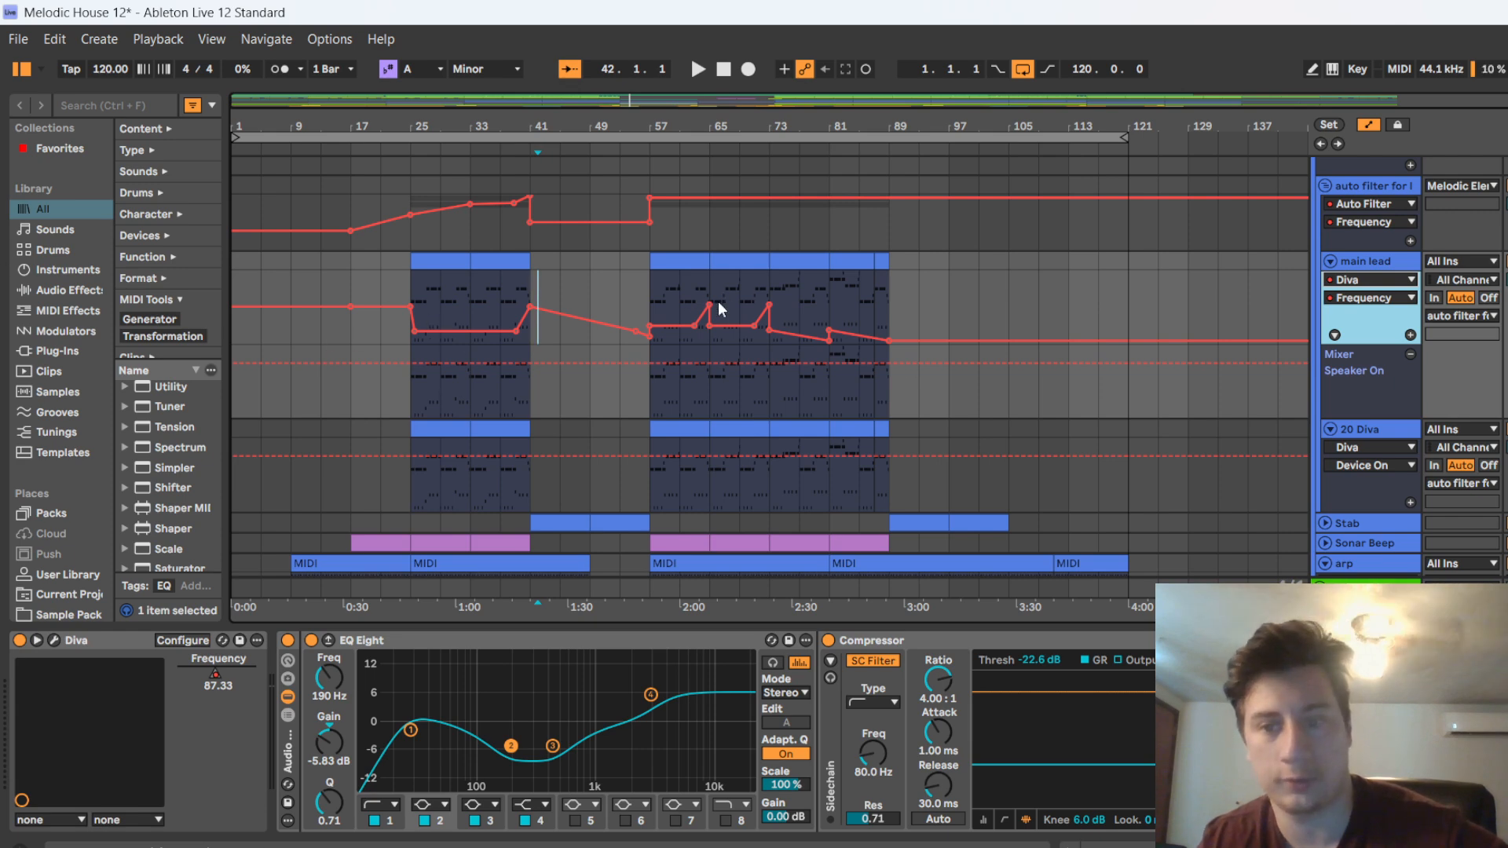
Hide the automation and fold the main lead and 20 Diva tracks again
{"action": "key", "text": "a"}
{"action": "left_click", "coordinate": [1329, 261]}
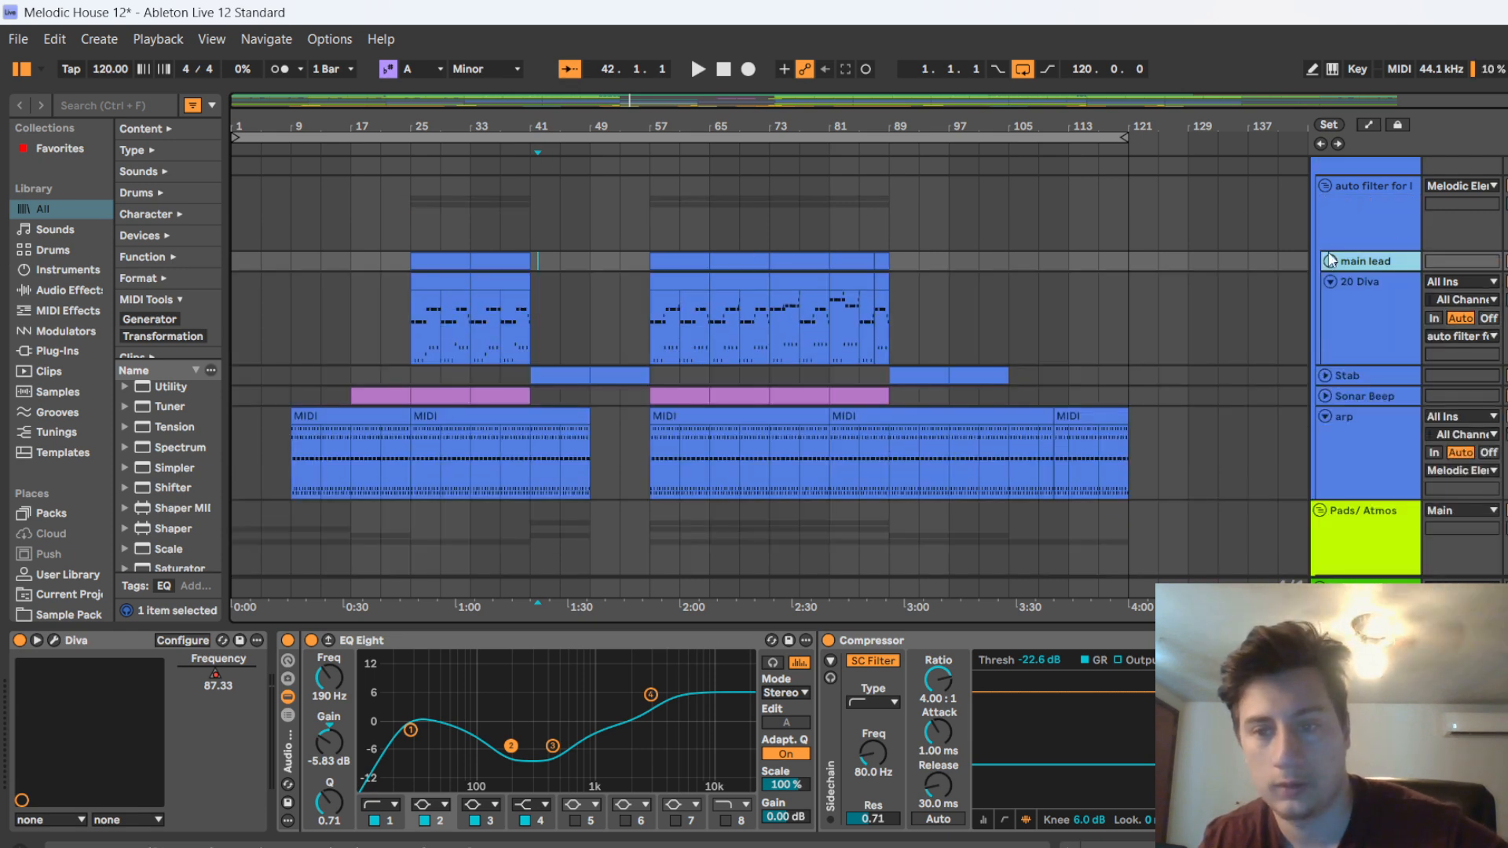
{"action": "left_click", "coordinate": [1320, 291]}
{"action": "left_click", "coordinate": [1328, 282]}
{"action": "scroll", "coordinate": [435, 295], "scroll_direction": "up", "scroll_amount": 4}
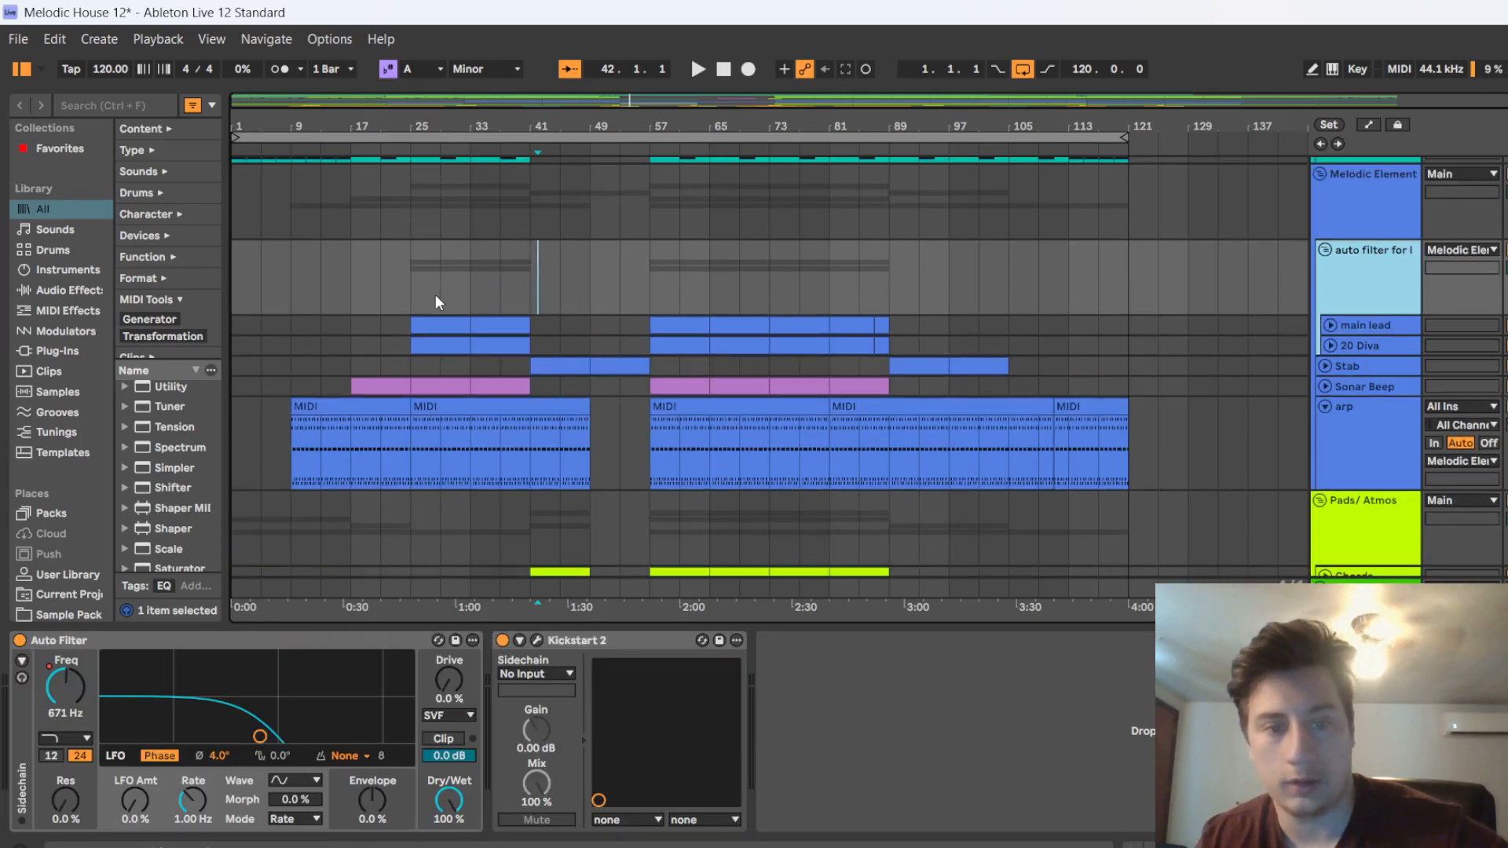
Show the Strings track's devices and play the arrangement from around bar 17, where the strings enter
{"action": "scroll", "coordinate": [426, 308], "scroll_direction": "down", "scroll_amount": 6}
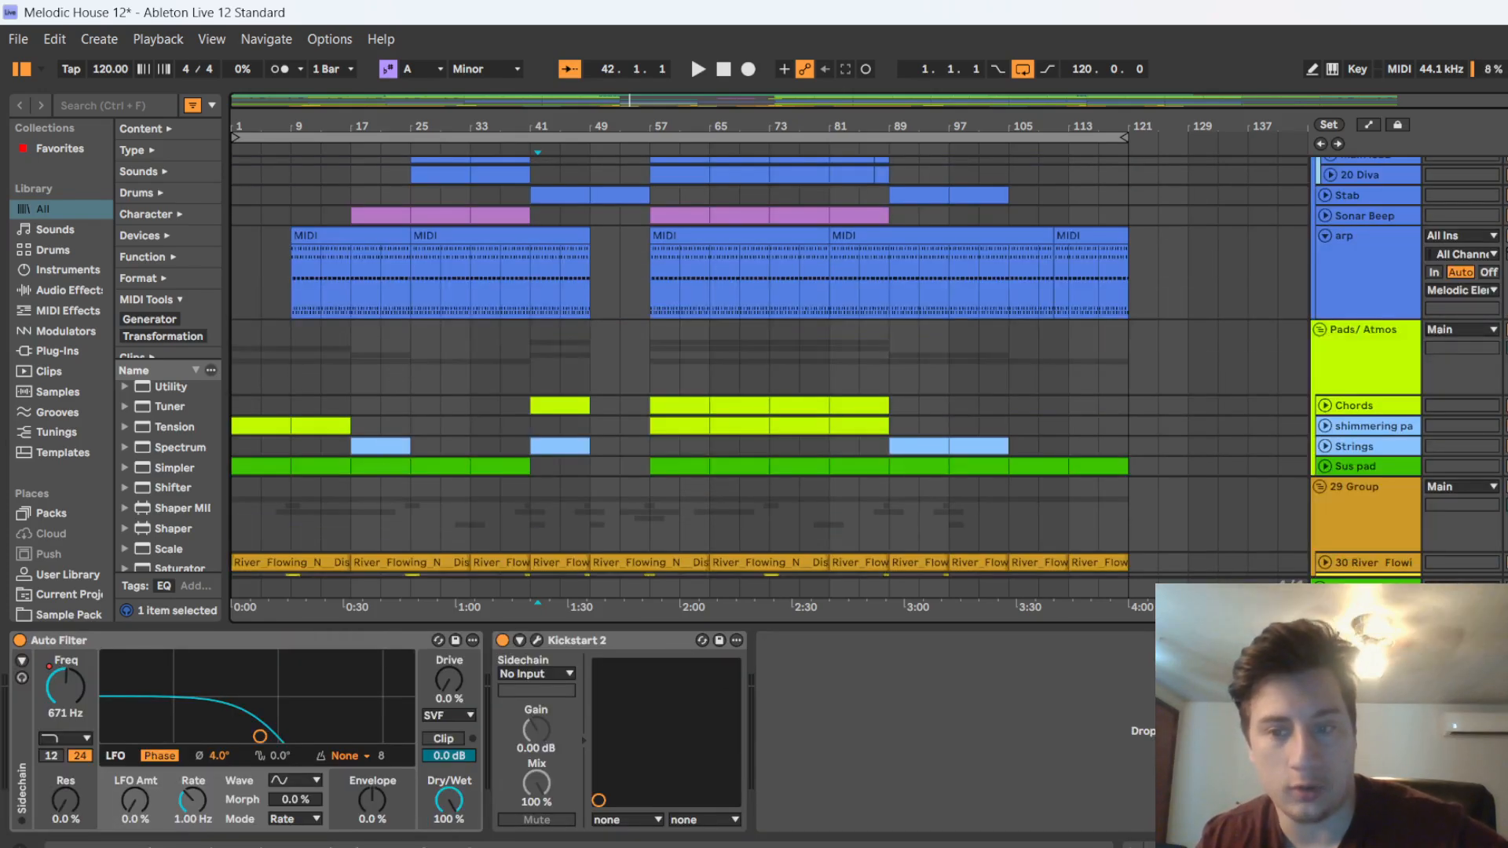
{"action": "left_click", "coordinate": [1349, 448]}
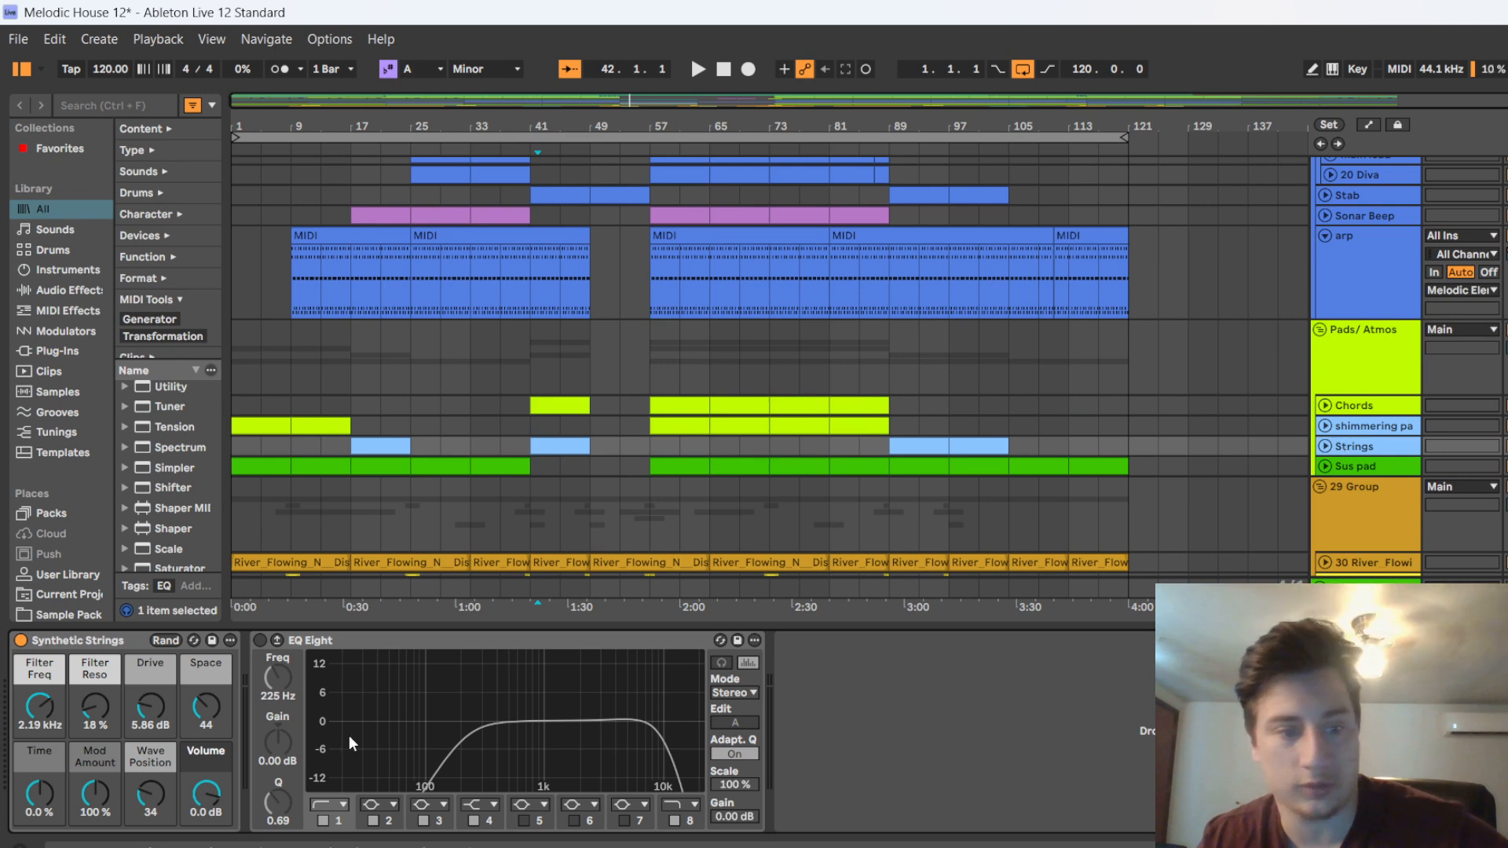
{"action": "left_click", "coordinate": [363, 168]}
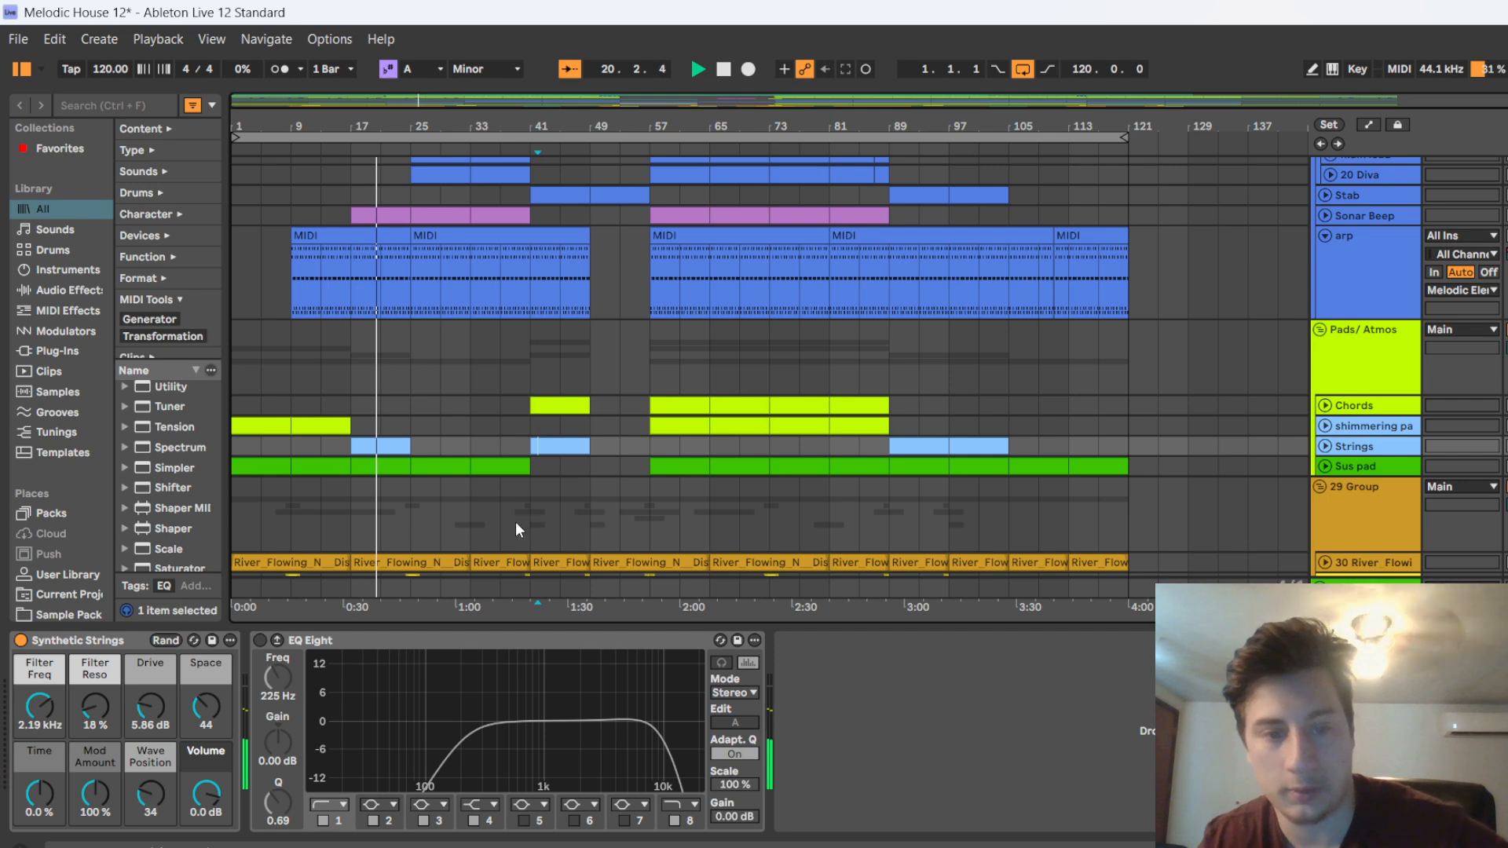
Review the Pads/ Atmos group's device chain, inspect its Kickstart 2 settings and close the plug-in window
{"action": "left_click", "coordinate": [1397, 384]}
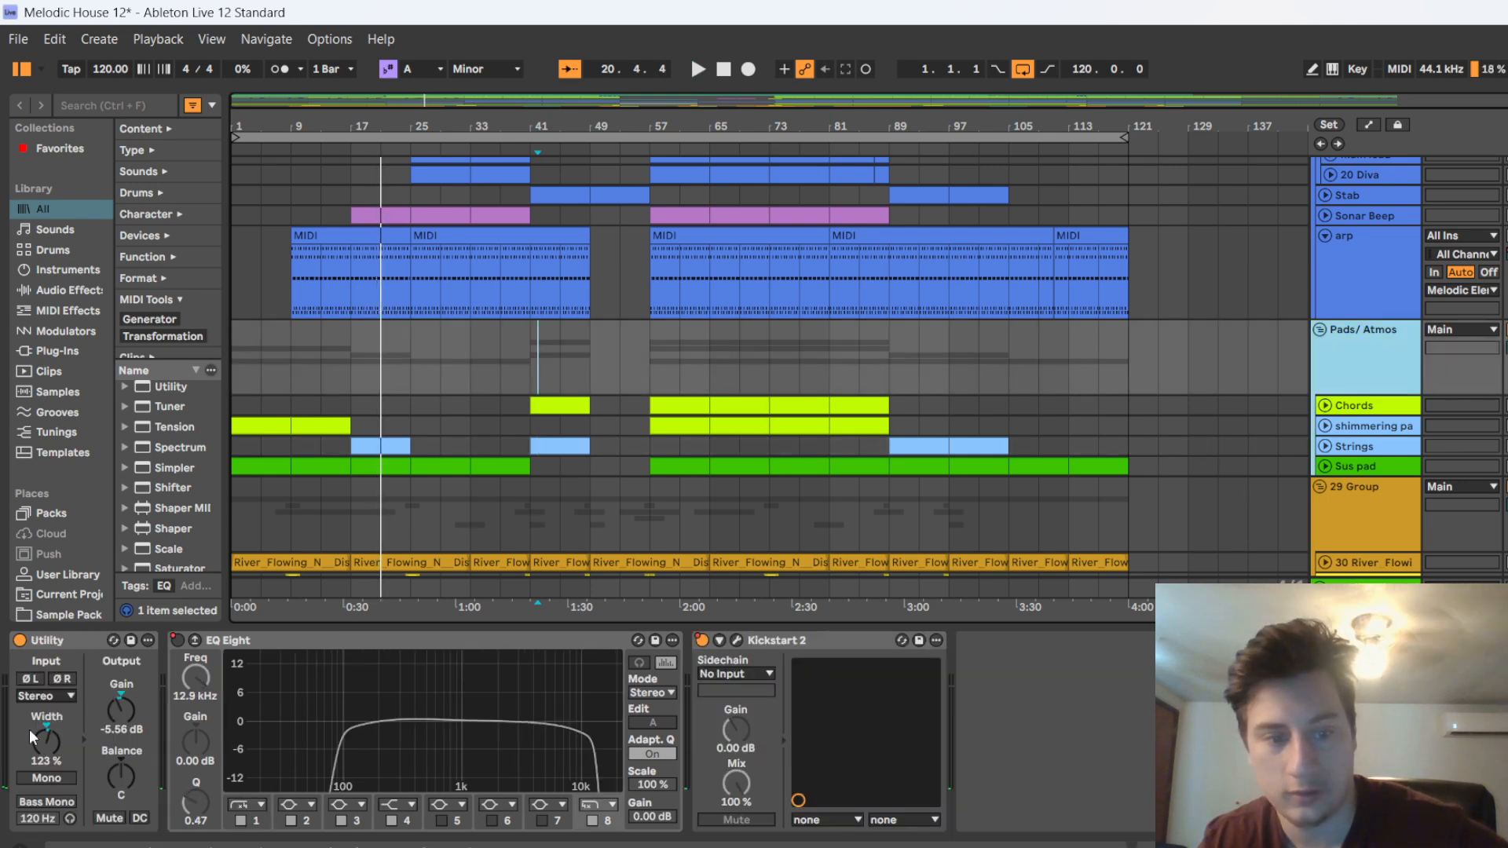
{"action": "left_click", "coordinate": [738, 642]}
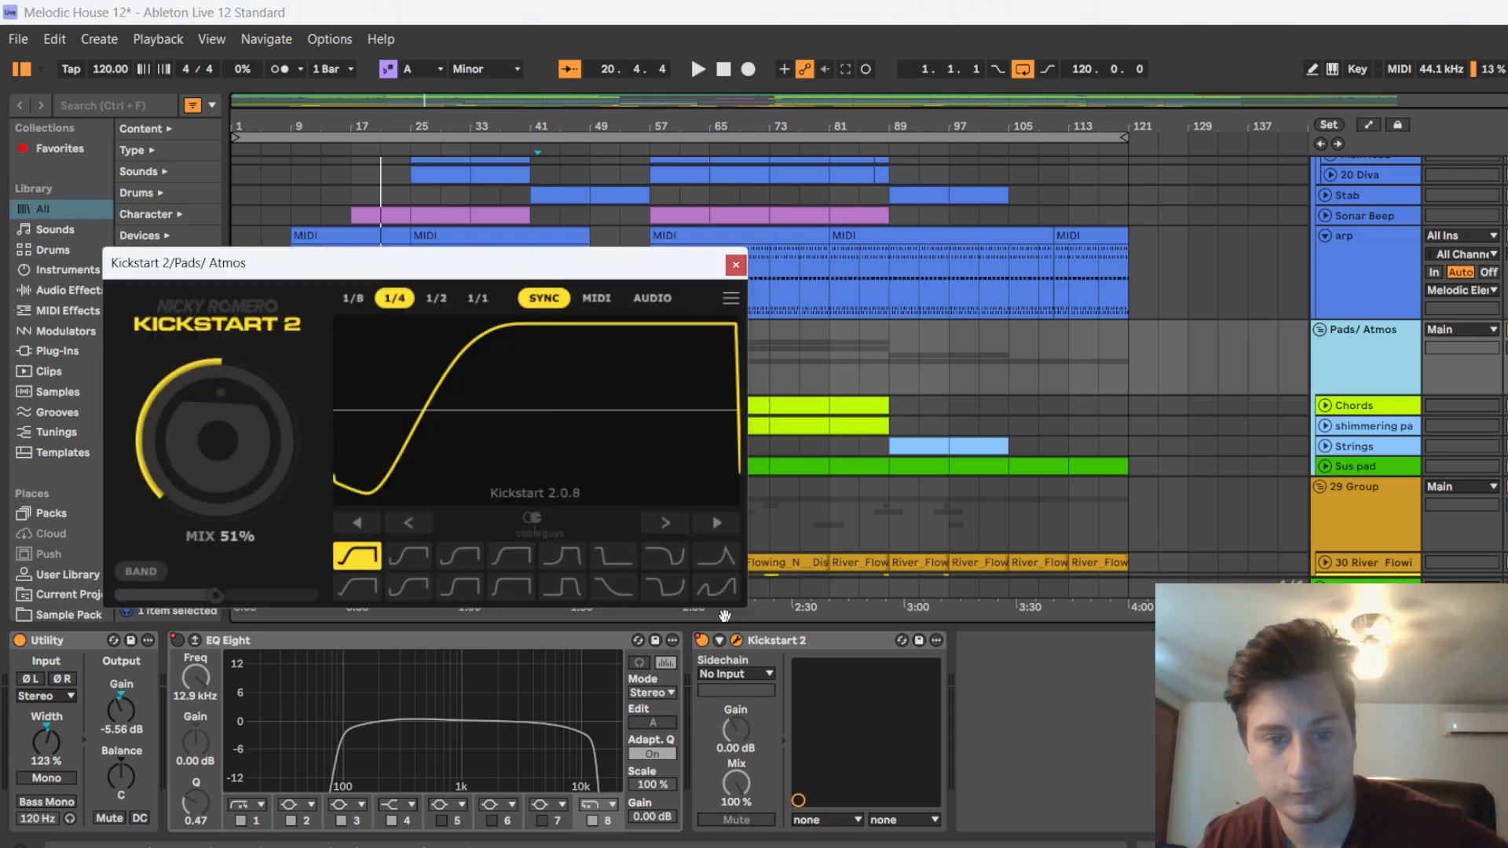
{"action": "left_click", "coordinate": [735, 266]}
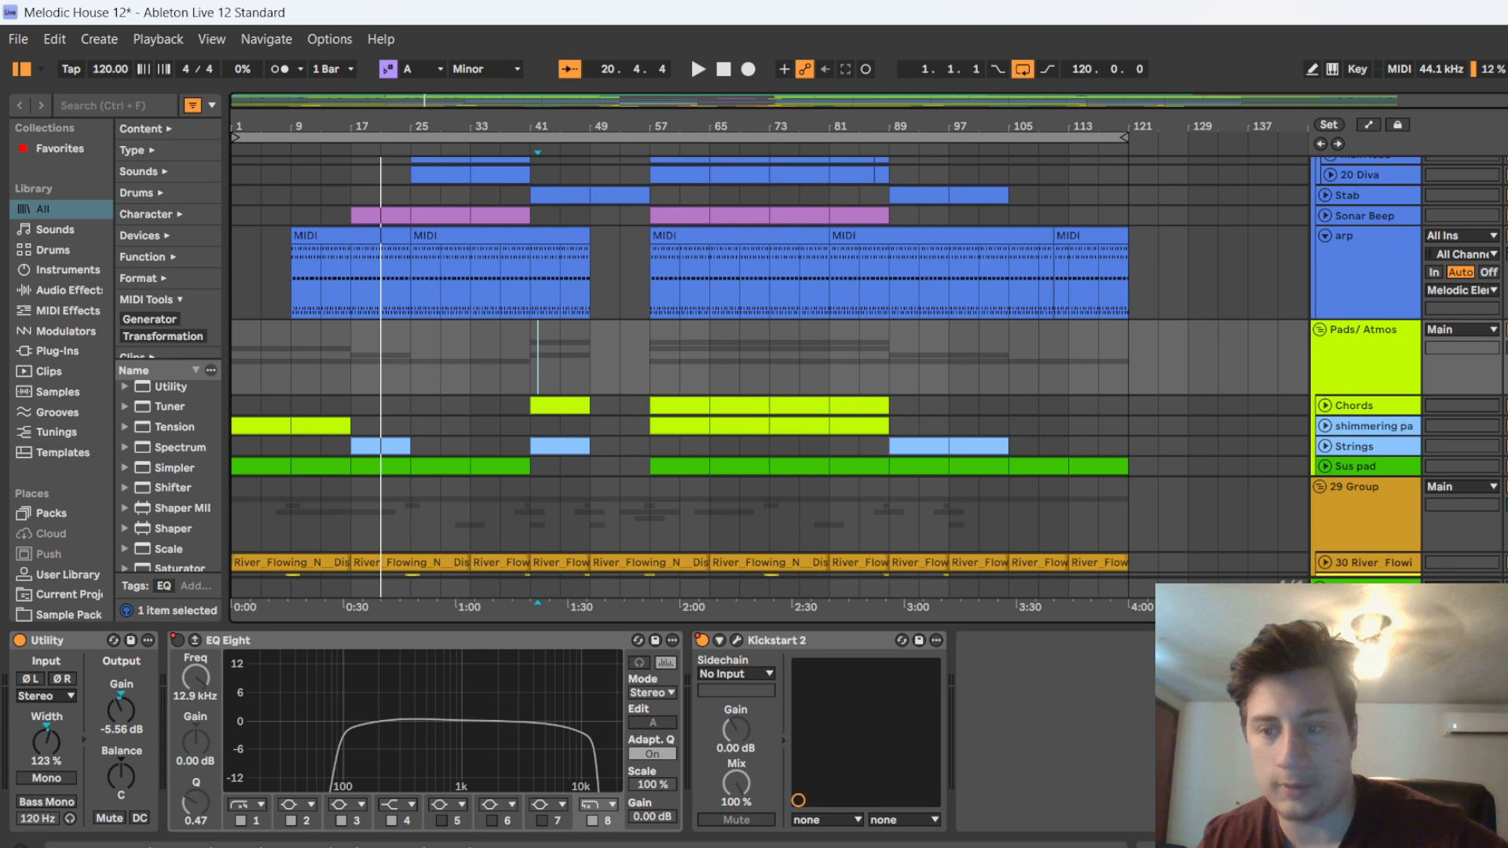
Examine how the pad, strings and effects clips are arranged across the song, including the river recording and sweeps
{"action": "scroll", "coordinate": [981, 322], "scroll_direction": "down", "scroll_amount": 3}
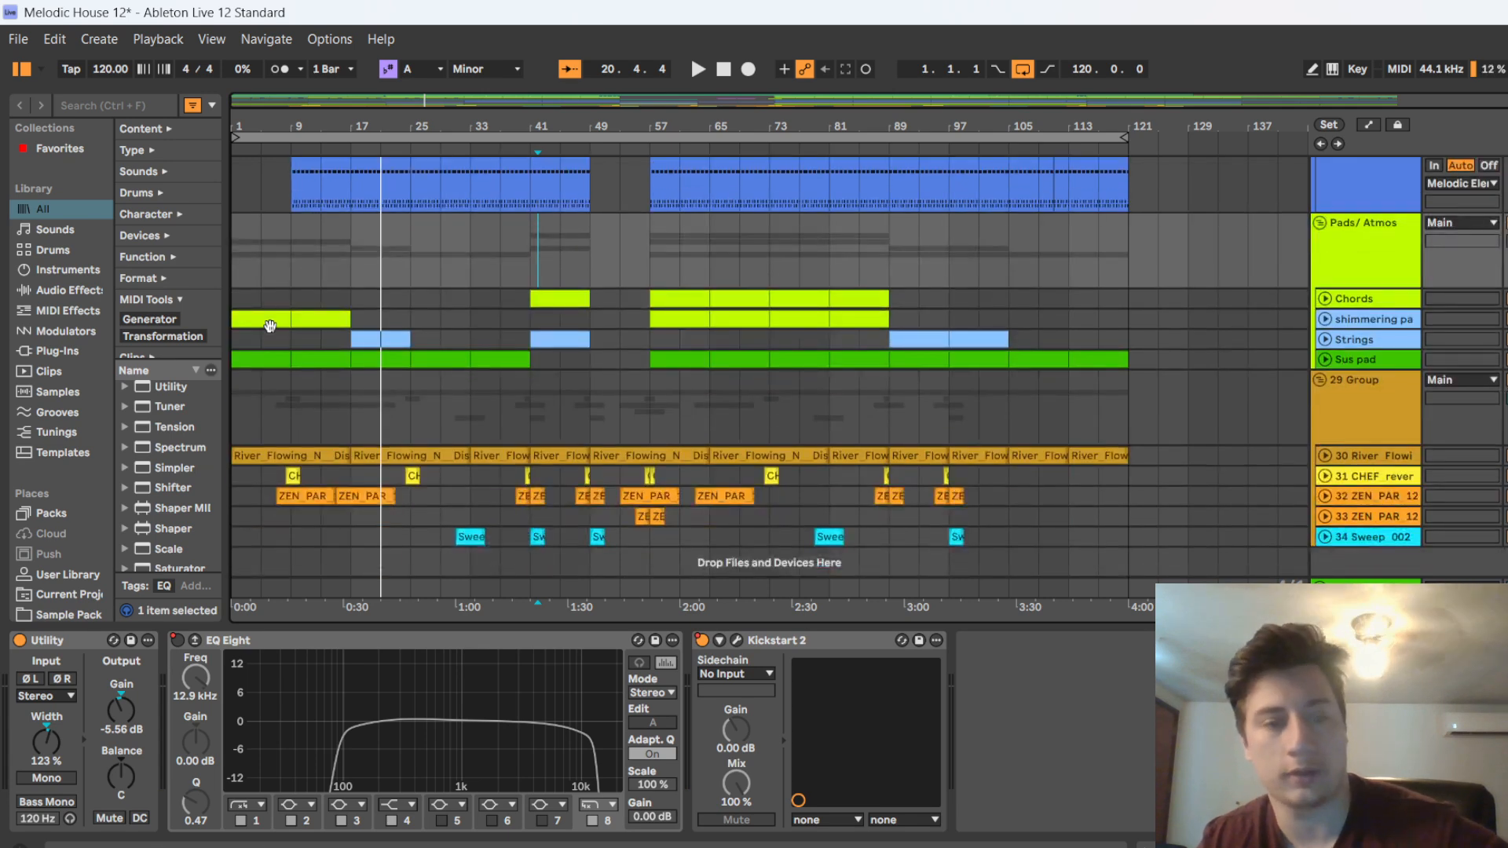
{"action": "scroll", "coordinate": [351, 336], "scroll_direction": "up", "scroll_amount": 2}
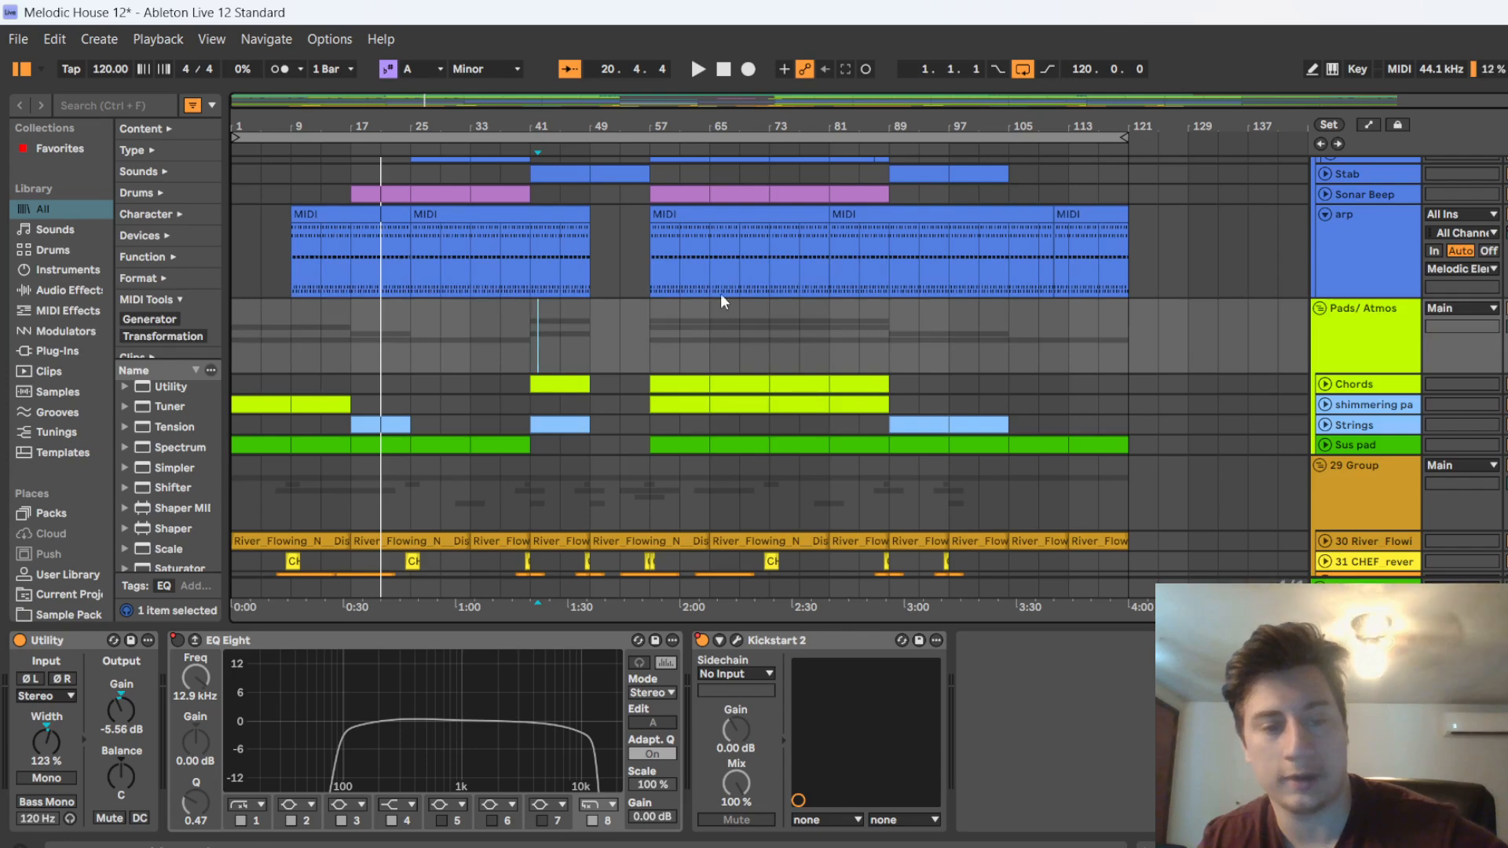
{"action": "scroll", "coordinate": [295, 412], "scroll_direction": "up", "scroll_amount": 4}
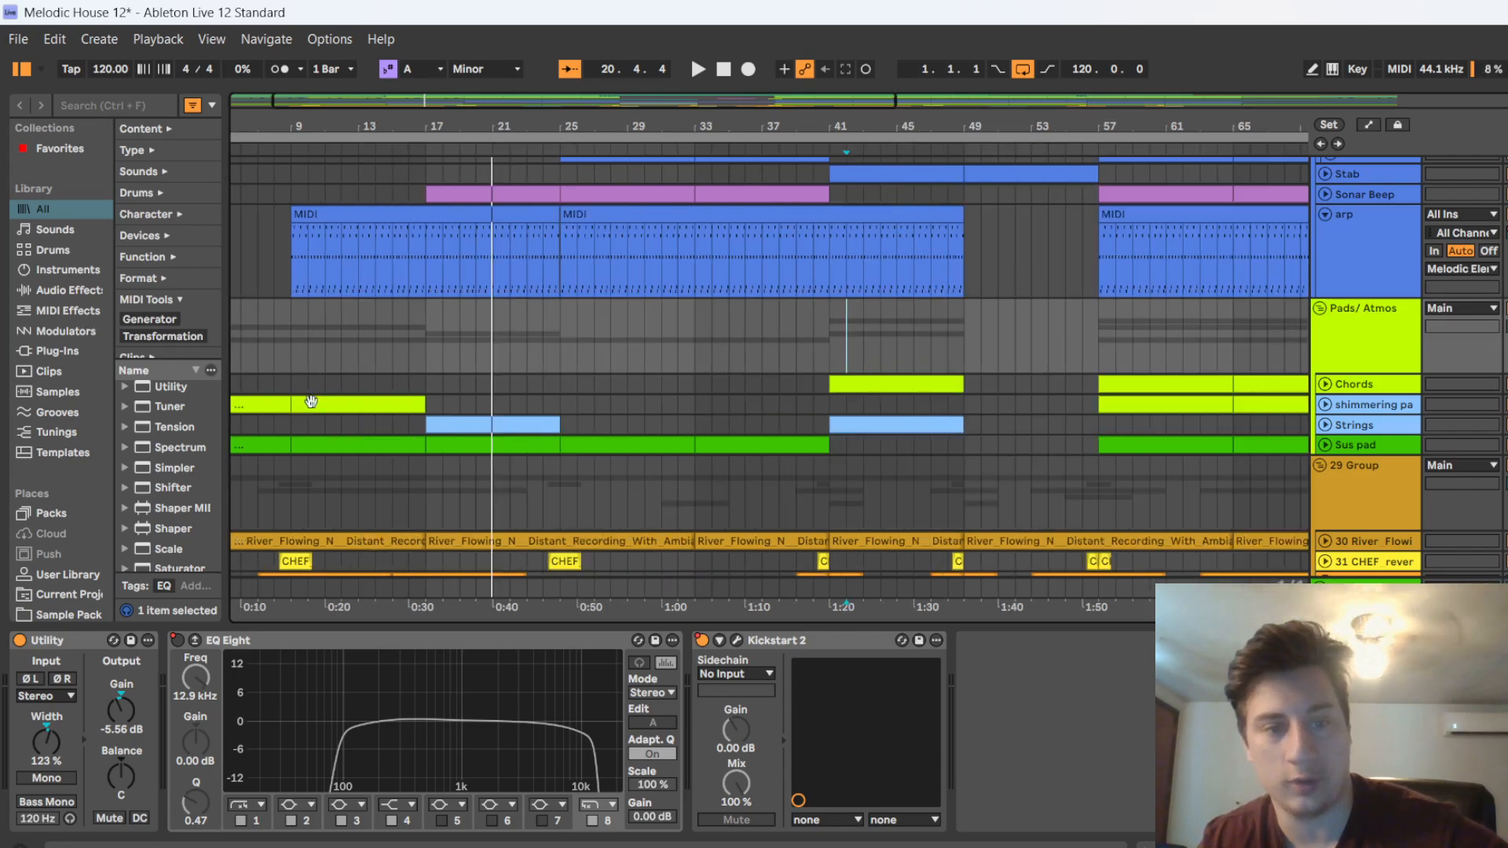
{"action": "scroll", "coordinate": [475, 404], "scroll_direction": "down", "scroll_amount": 4}
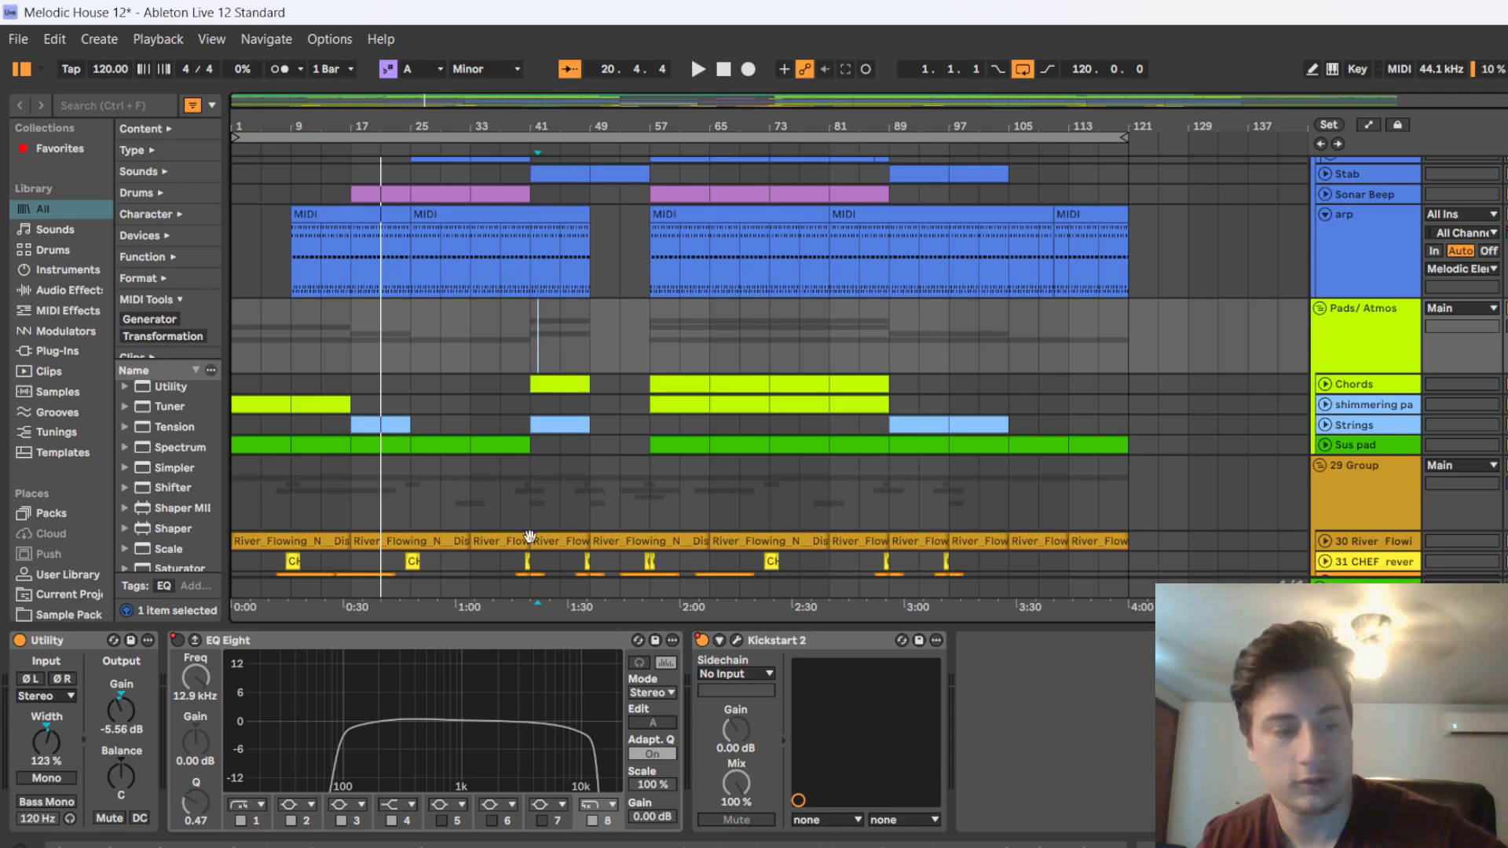
{"action": "scroll", "coordinate": [366, 404], "scroll_direction": "up", "scroll_amount": 5}
{"action": "scroll", "coordinate": [436, 393], "scroll_direction": "down", "scroll_amount": 5}
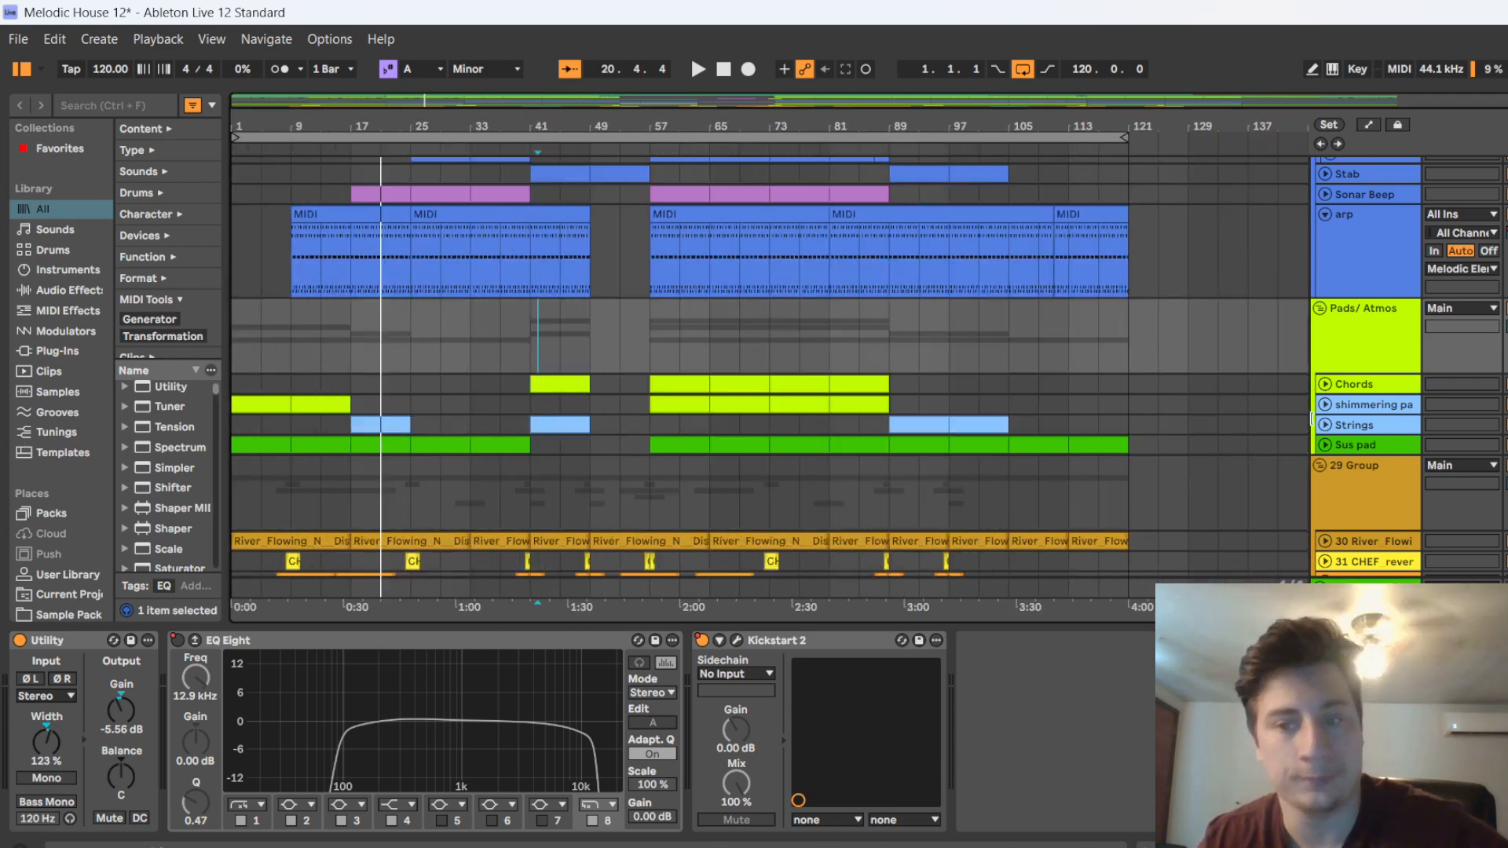
Unfold the River Flowing track, select its clip at bar 17 and briefly play the arrangement from there
{"action": "scroll", "coordinate": [408, 405], "scroll_direction": "down", "scroll_amount": 3}
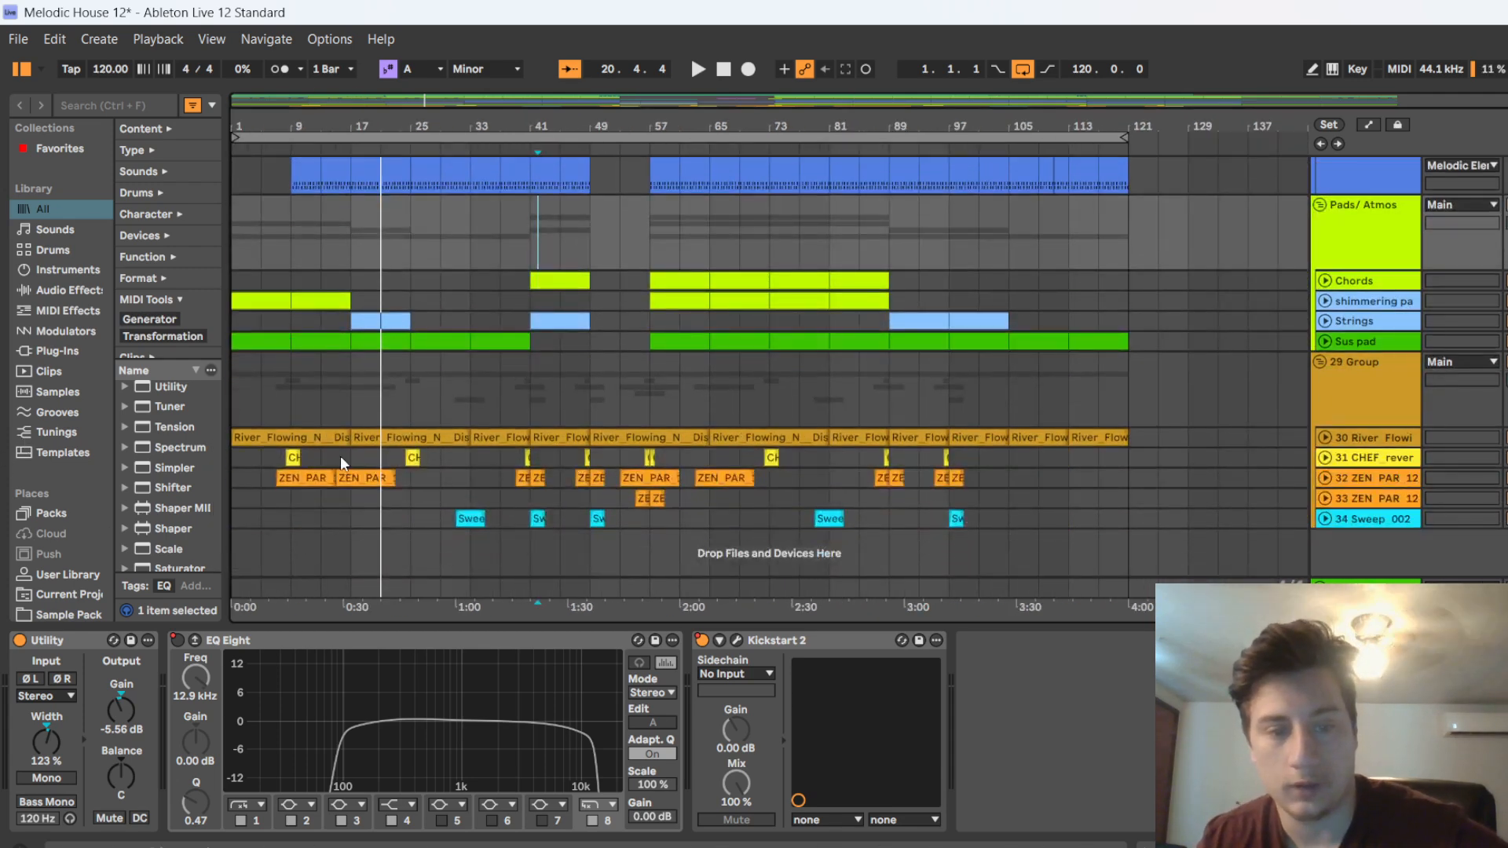
{"action": "left_click", "coordinate": [1325, 439]}
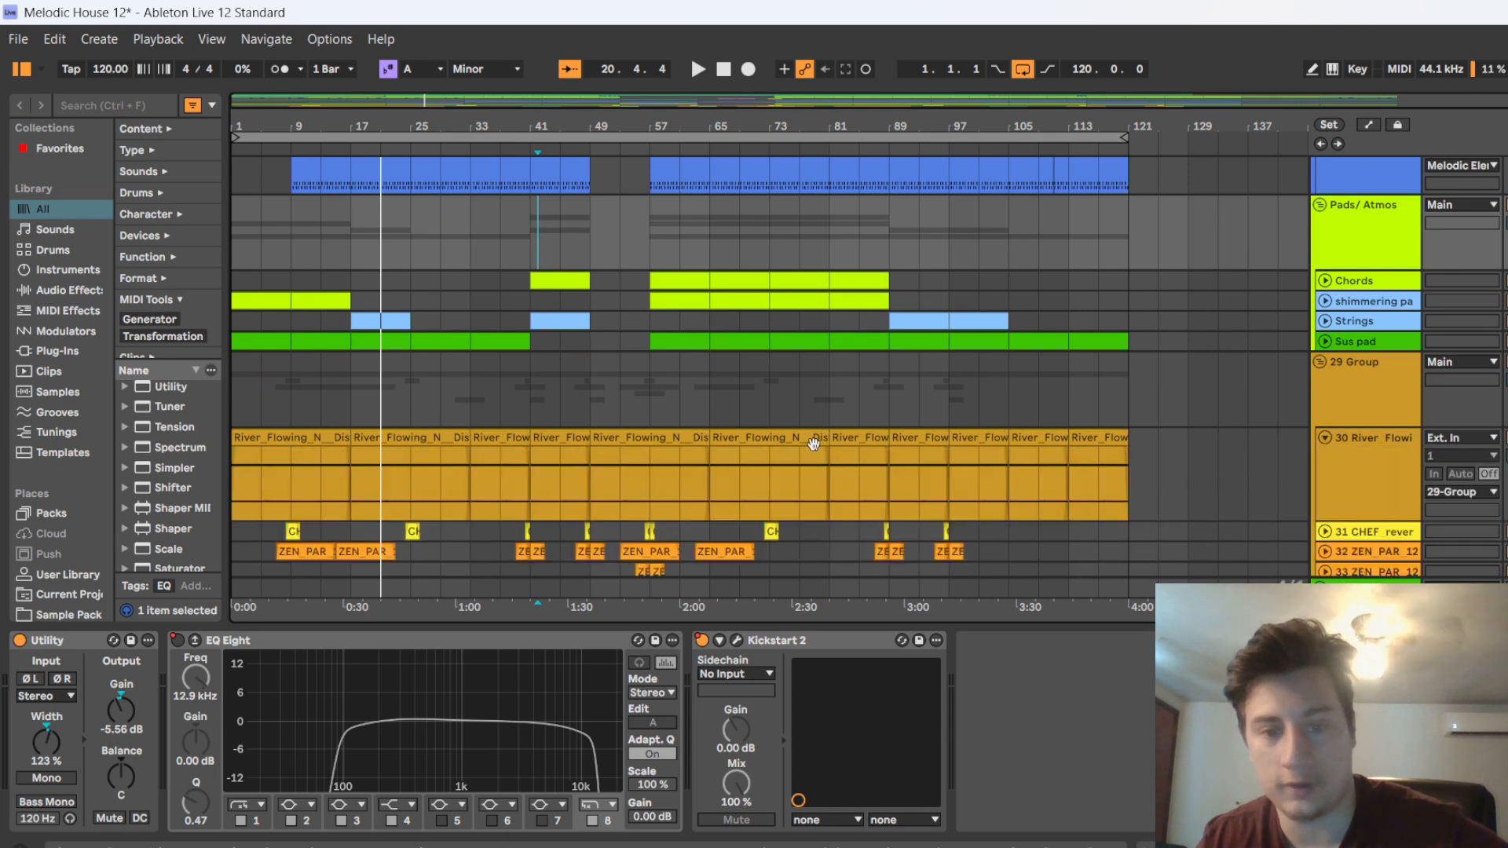
{"action": "left_click", "coordinate": [404, 438]}
{"action": "key", "text": "space"}
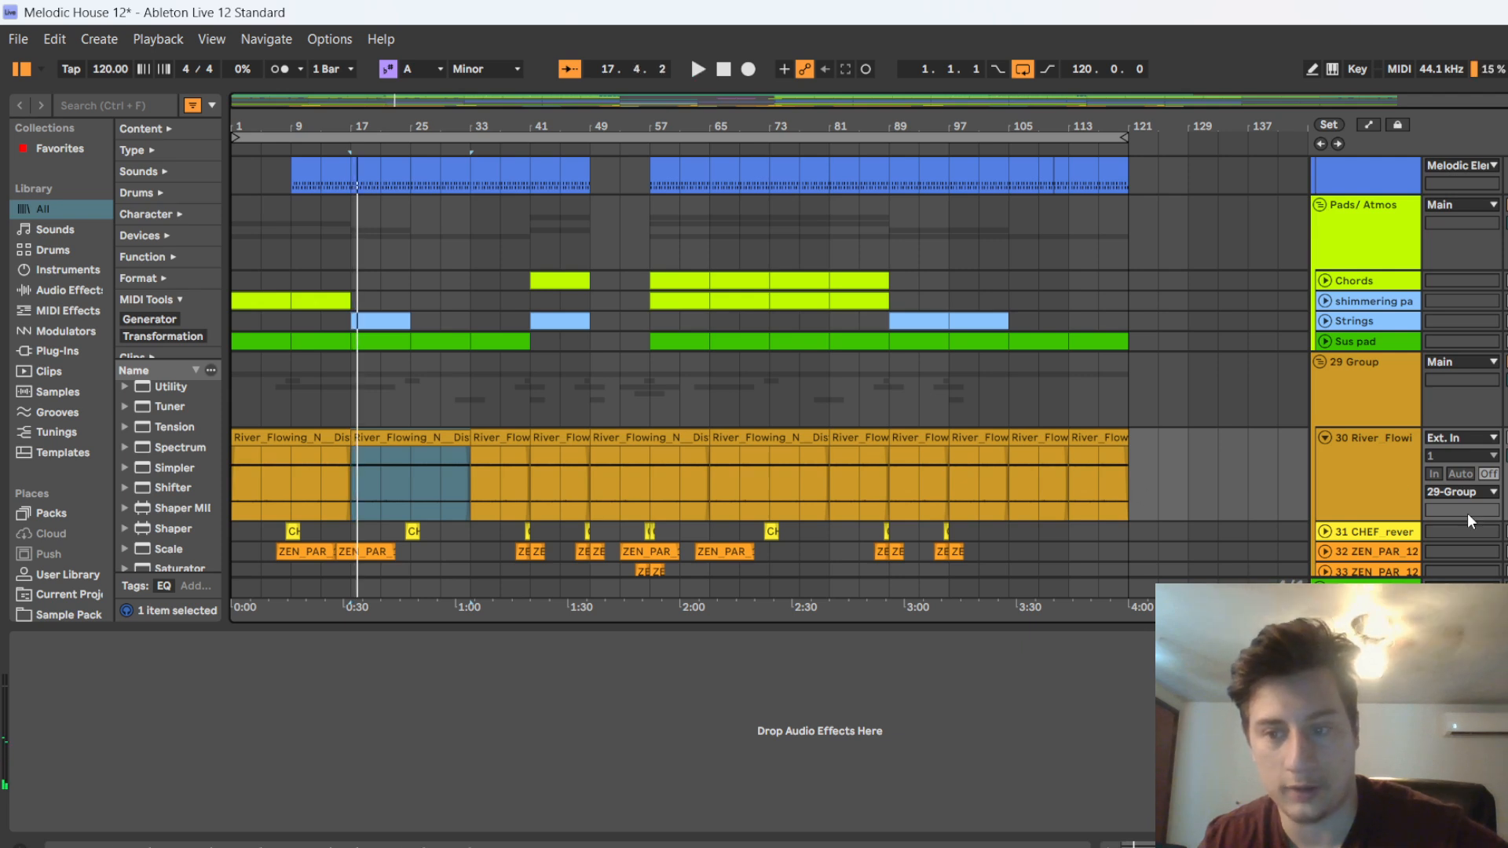
Unfold the CHEF reverse, both ZEN PAR and Sweep tracks to review their clip waveforms across the song
{"action": "scroll", "coordinate": [1413, 507], "scroll_direction": "down", "scroll_amount": 1}
{"action": "left_click", "coordinate": [1325, 489]}
{"action": "scroll", "coordinate": [1383, 524], "scroll_direction": "down", "scroll_amount": 1}
{"action": "scroll", "coordinate": [1382, 524], "scroll_direction": "down", "scroll_amount": 2}
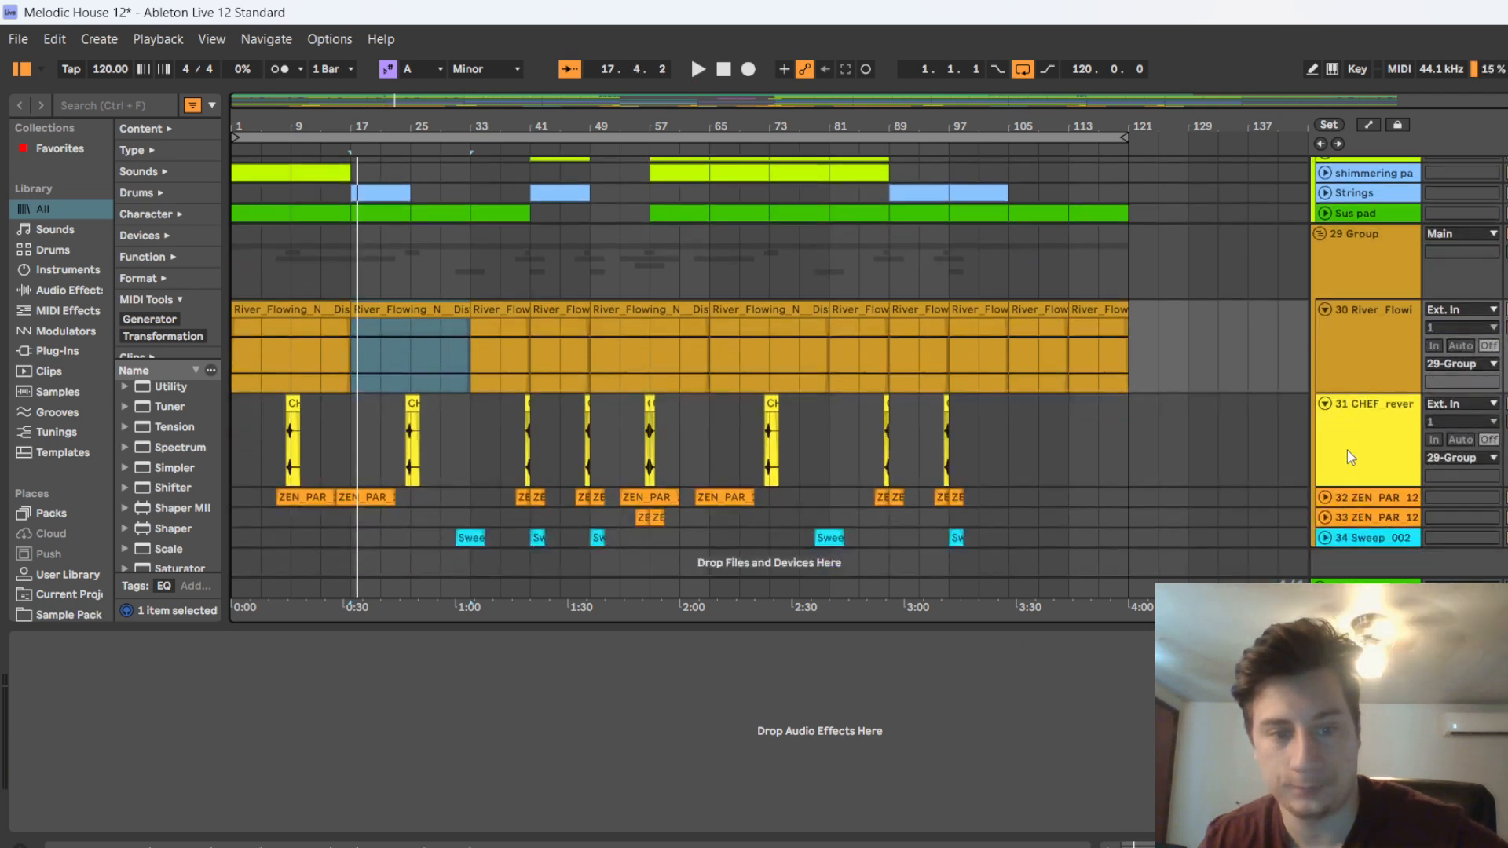
{"action": "left_click", "coordinate": [1325, 478]}
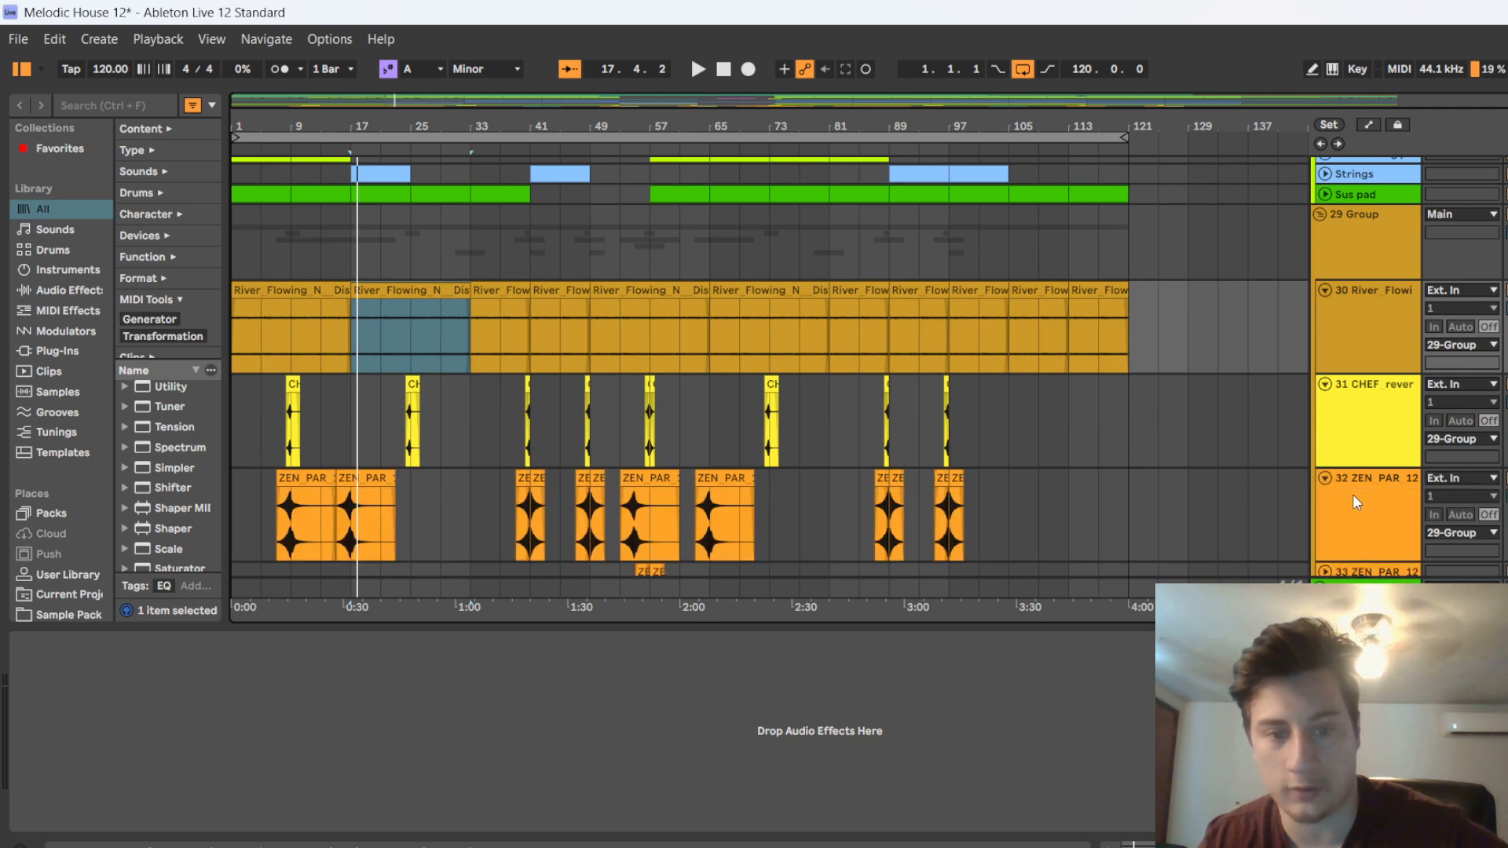
{"action": "scroll", "coordinate": [1353, 493], "scroll_direction": "down", "scroll_amount": 2}
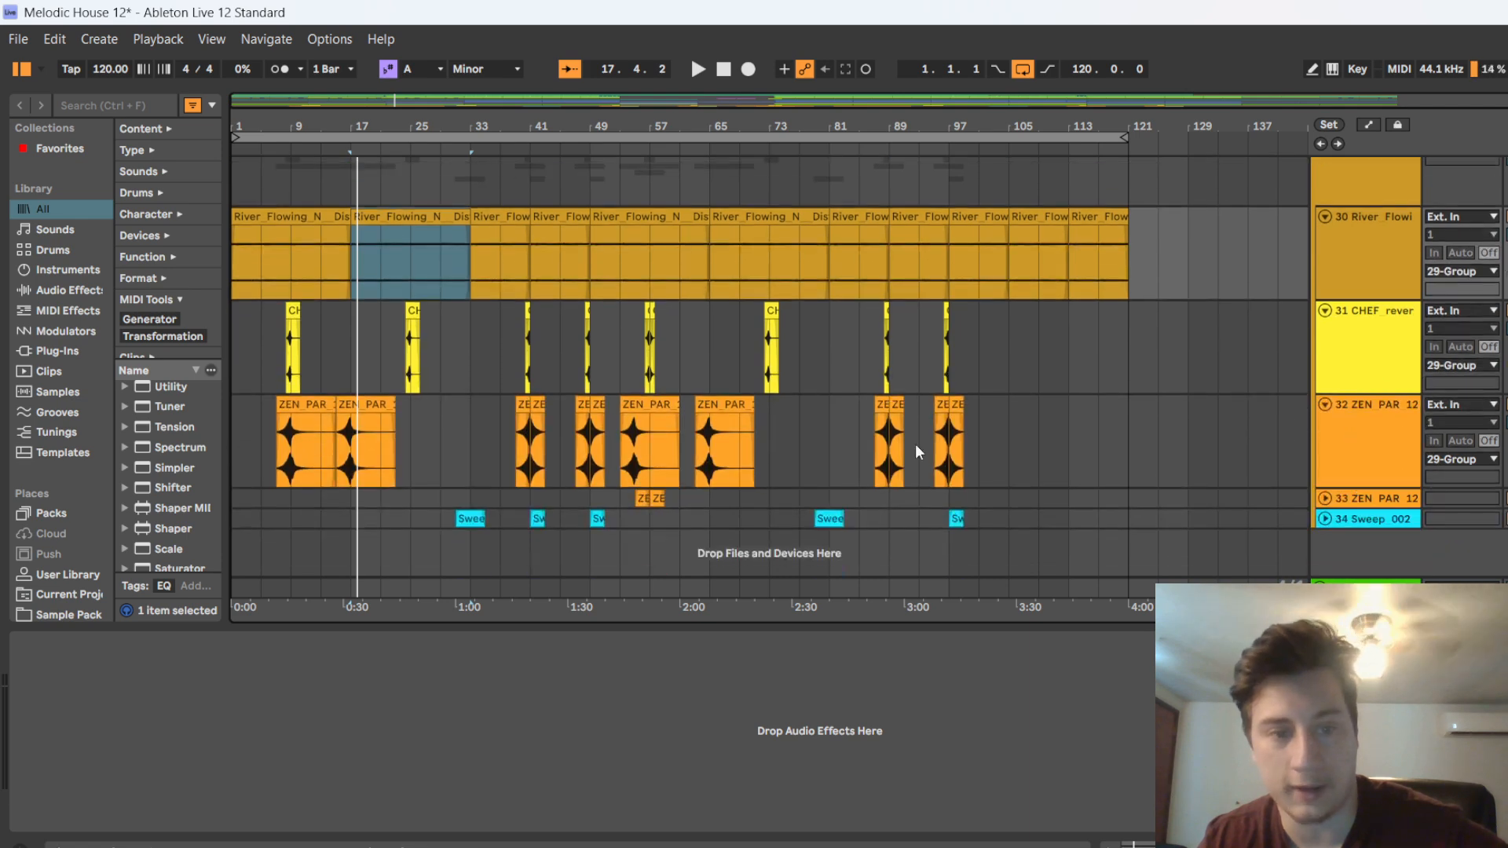
{"action": "left_click", "coordinate": [1324, 518]}
{"action": "scroll", "coordinate": [1347, 491], "scroll_direction": "down", "scroll_amount": 2}
{"action": "left_click", "coordinate": [1325, 425]}
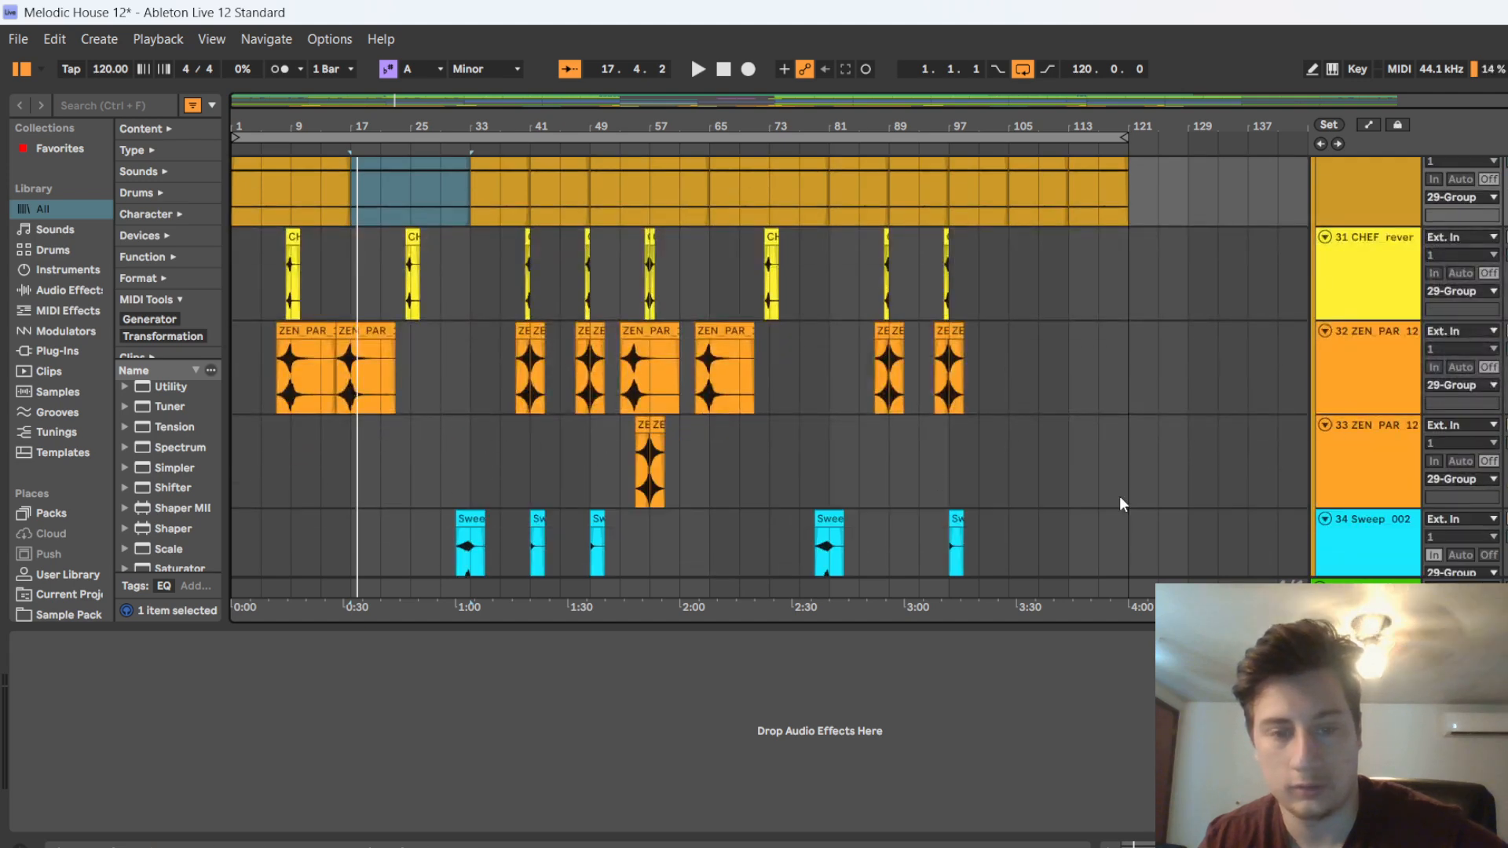
{"action": "scroll", "coordinate": [917, 430], "scroll_direction": "down", "scroll_amount": 1}
{"action": "scroll", "coordinate": [916, 432], "scroll_direction": "up", "scroll_amount": 3}
{"action": "scroll", "coordinate": [1335, 514], "scroll_direction": "up", "scroll_amount": 4}
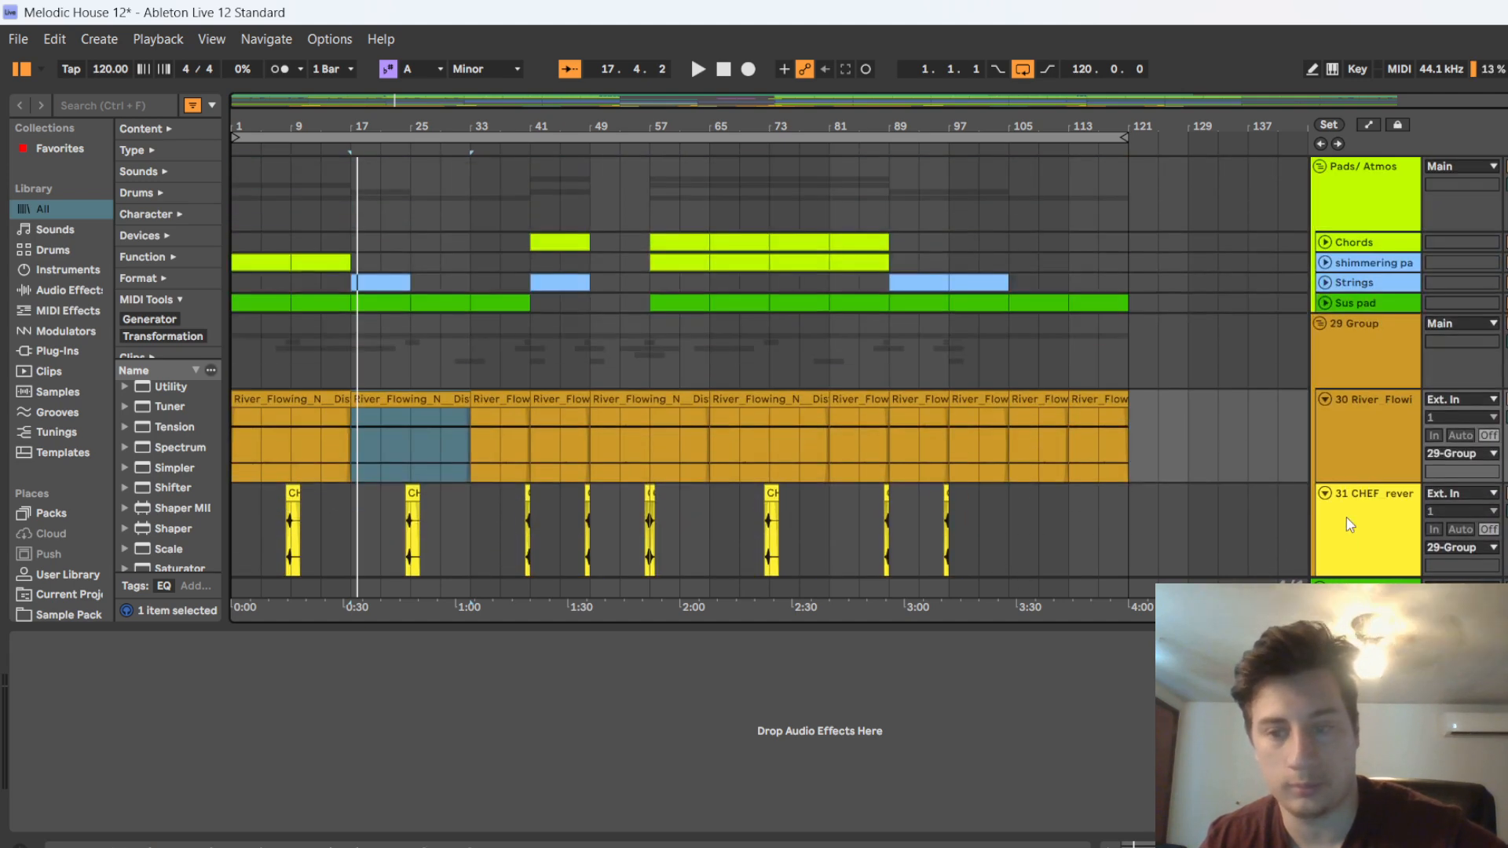
Fold the Sweep, both ZEN PAR, CHEF reverse and River Flowing tracks again
{"action": "scroll", "coordinate": [1351, 519], "scroll_direction": "down", "scroll_amount": 7}
{"action": "left_click", "coordinate": [1325, 501]}
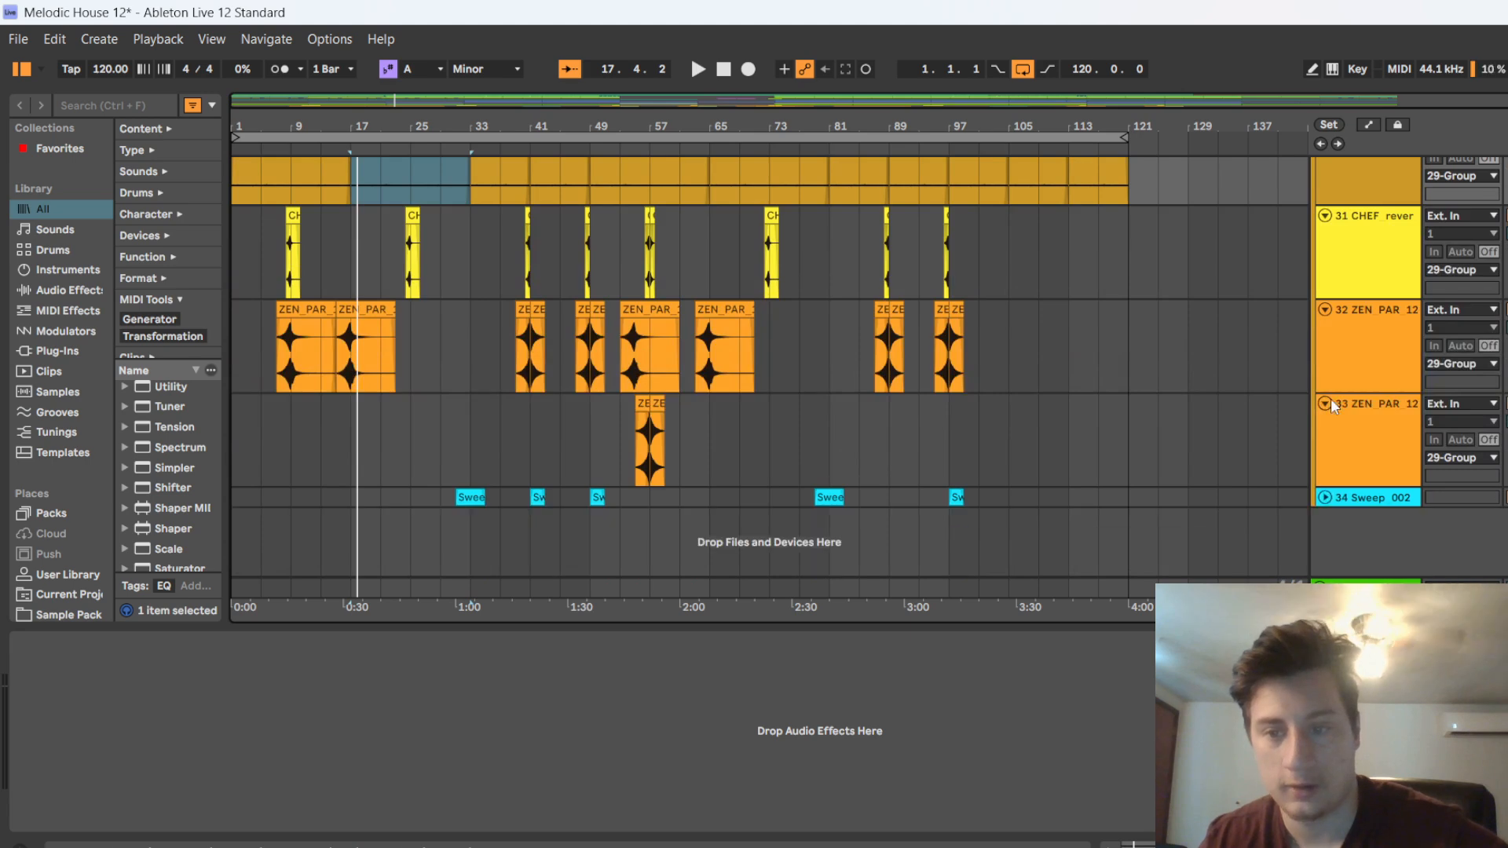
{"action": "left_click", "coordinate": [1326, 403]}
{"action": "left_click", "coordinate": [1326, 310]}
{"action": "left_click", "coordinate": [1327, 280]}
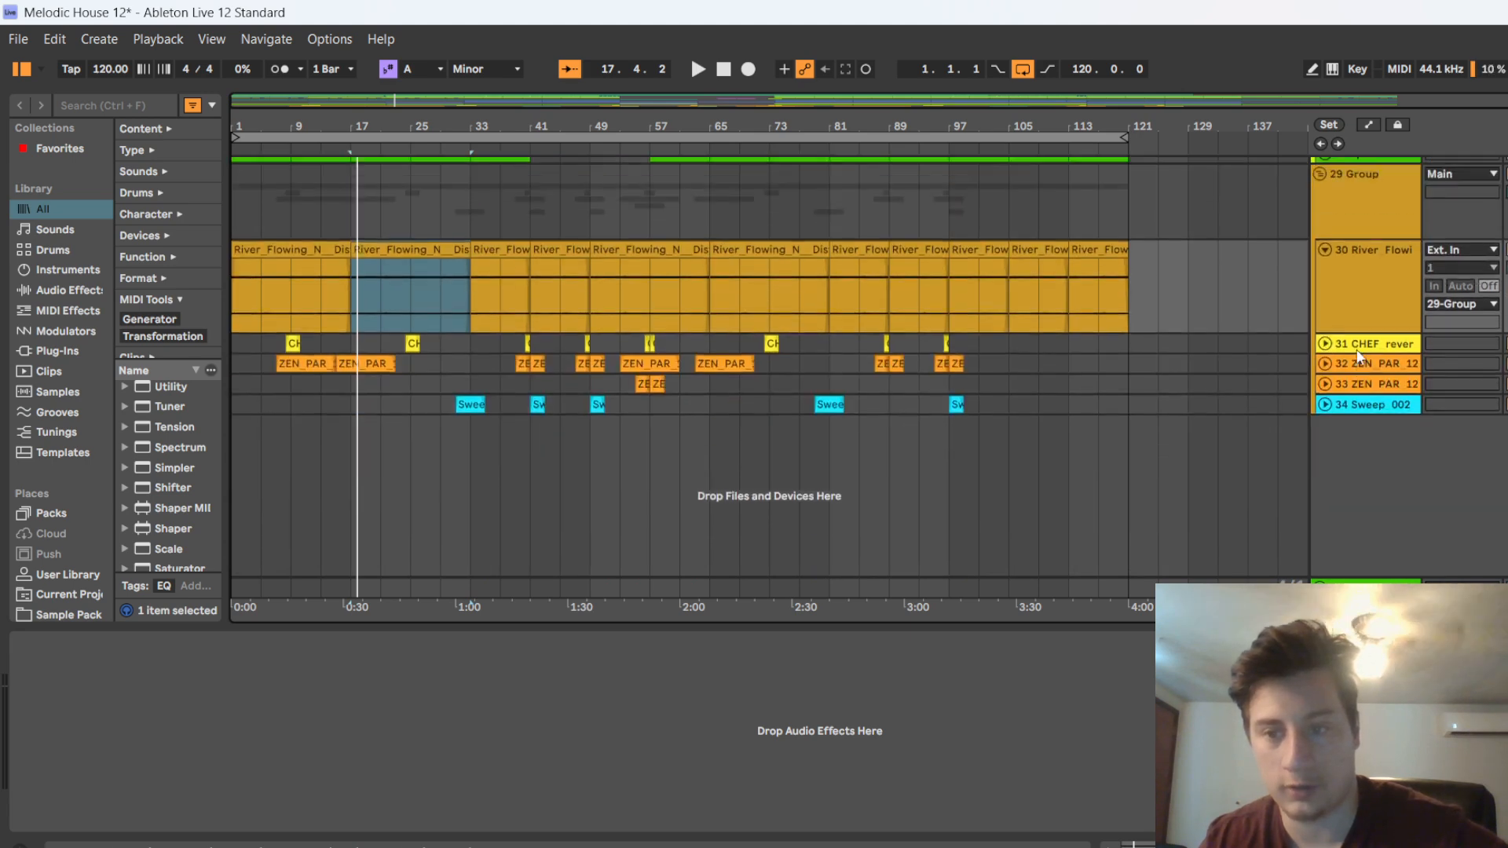
{"action": "left_click", "coordinate": [1324, 263]}
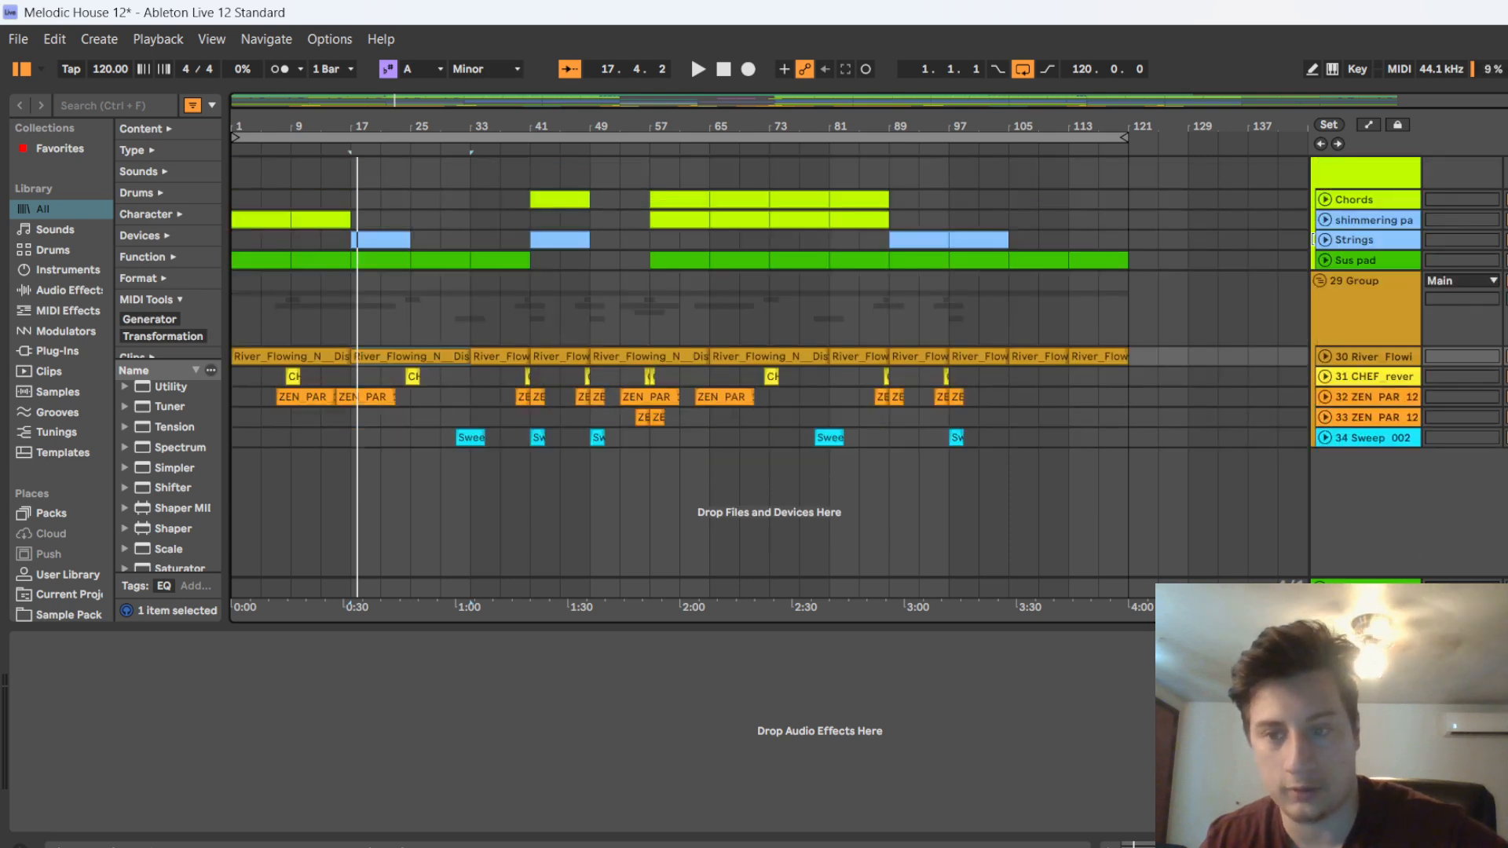
Unfold the Sus pad track and play the arrangement from around bar 17
{"action": "left_click", "coordinate": [1325, 260]}
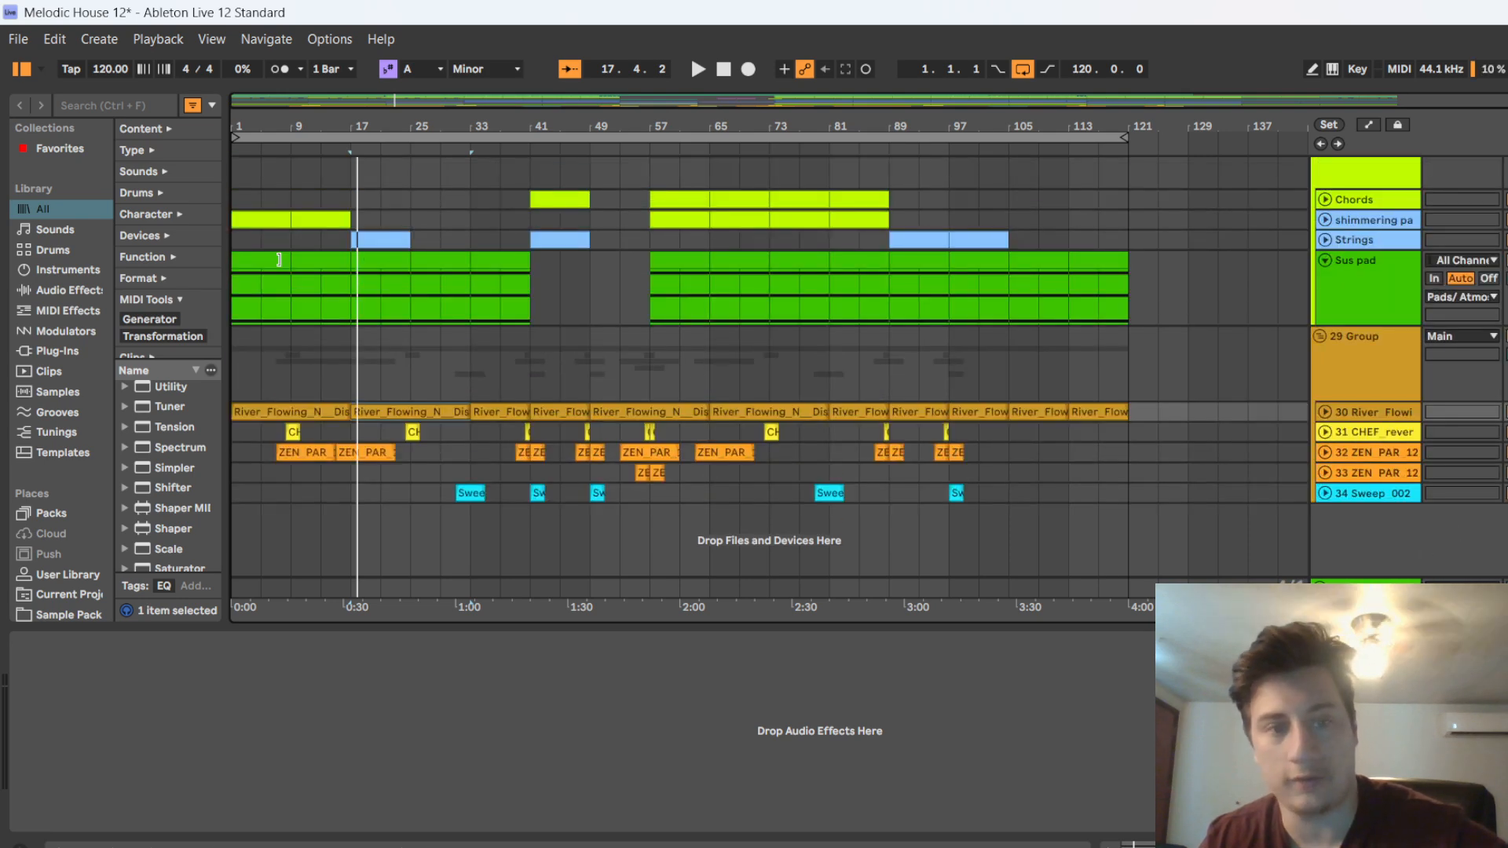
{"action": "scroll", "coordinate": [999, 368], "scroll_direction": "up", "scroll_amount": 3}
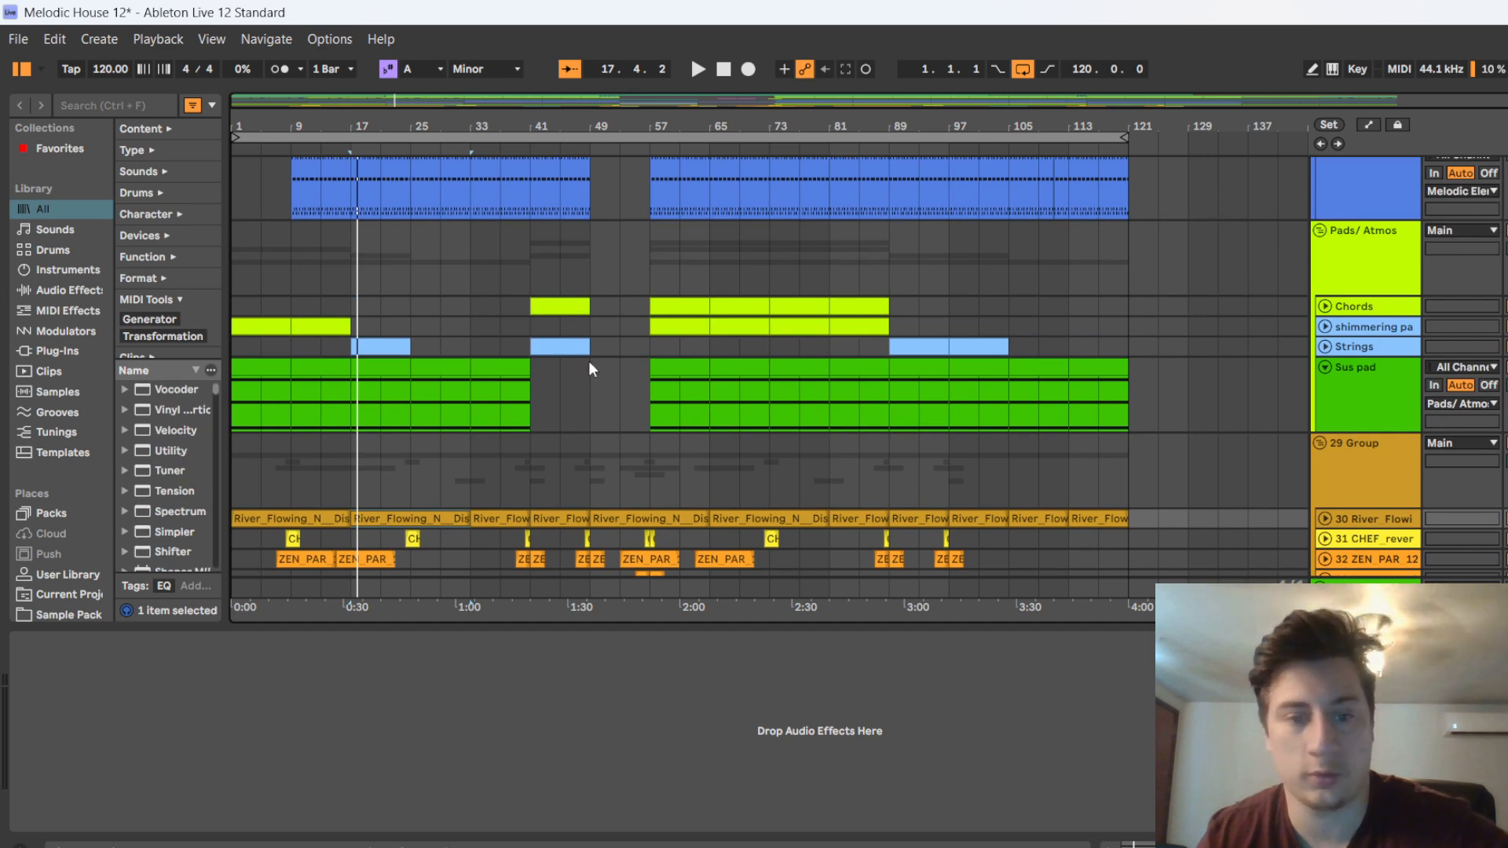
{"action": "scroll", "coordinate": [875, 370], "scroll_direction": "up", "scroll_amount": 2}
{"action": "scroll", "coordinate": [960, 220], "scroll_direction": "up", "scroll_amount": 1}
{"action": "scroll", "coordinate": [960, 219], "scroll_direction": "up", "scroll_amount": 1}
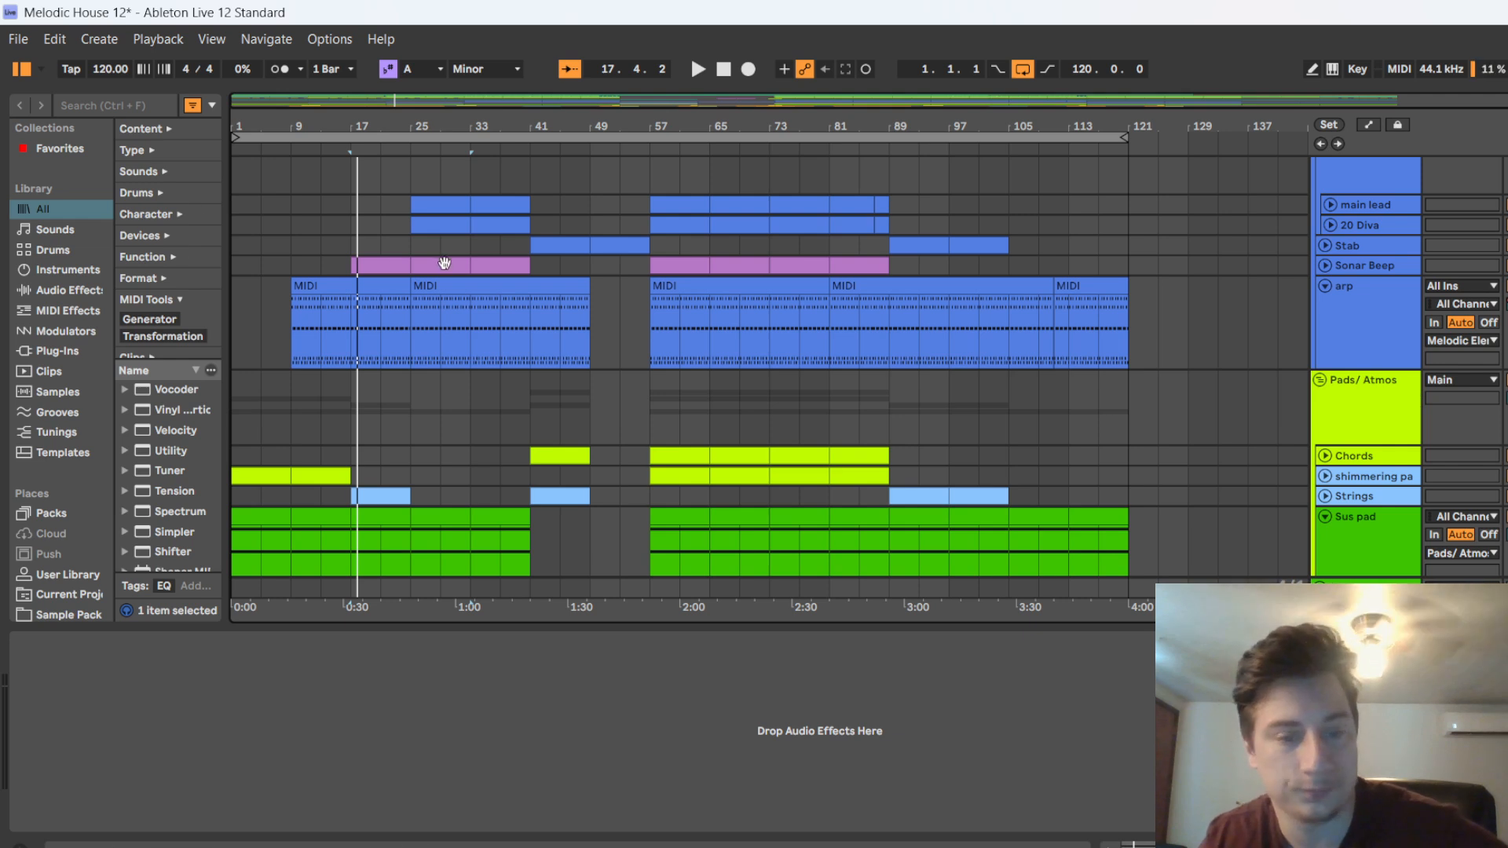
{"action": "scroll", "coordinate": [497, 292], "scroll_direction": "up", "scroll_amount": 2}
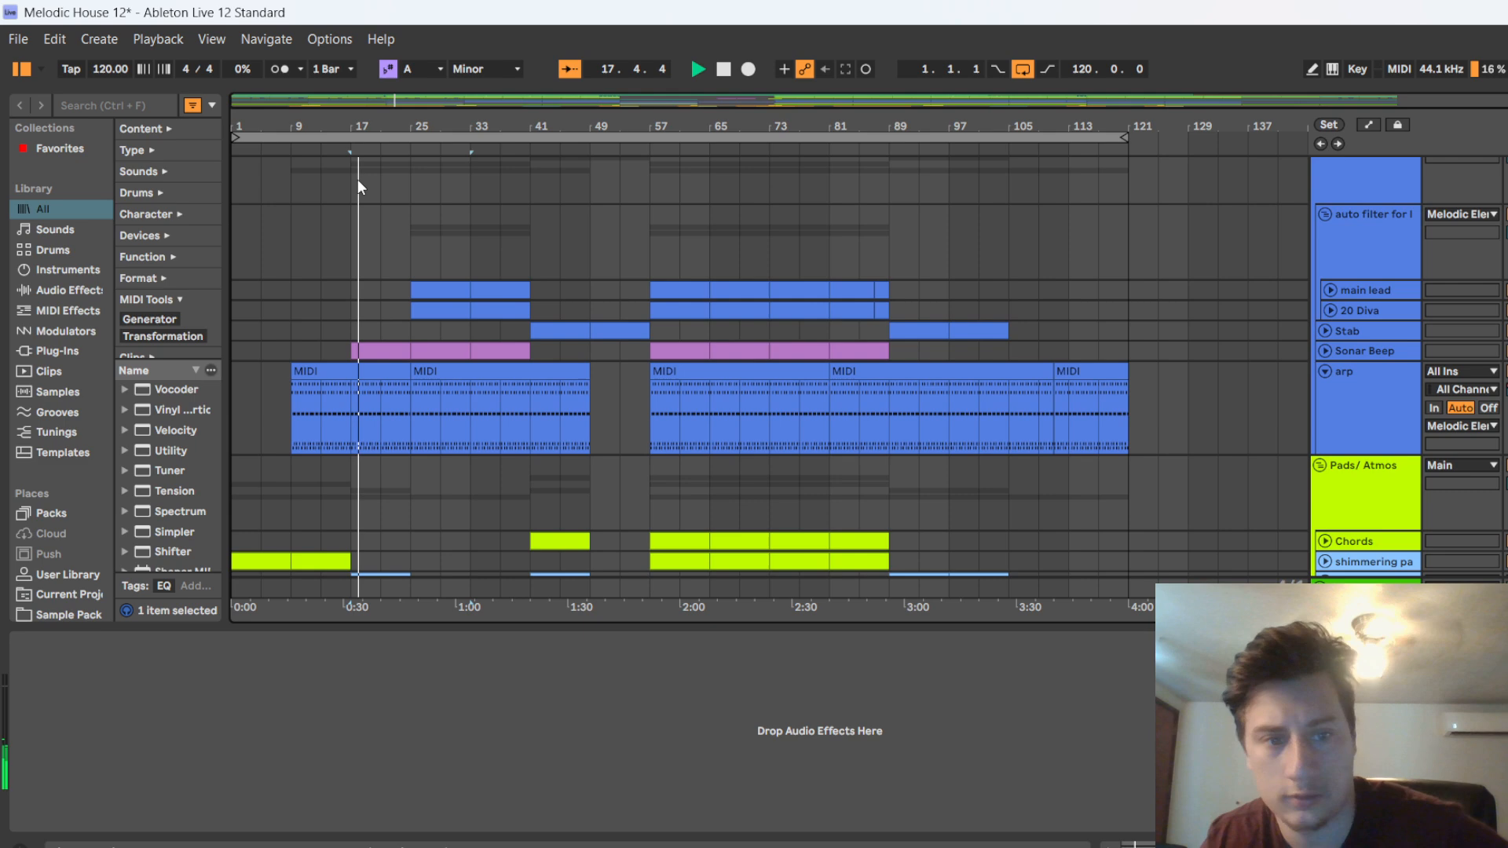
{"action": "key", "text": "space"}
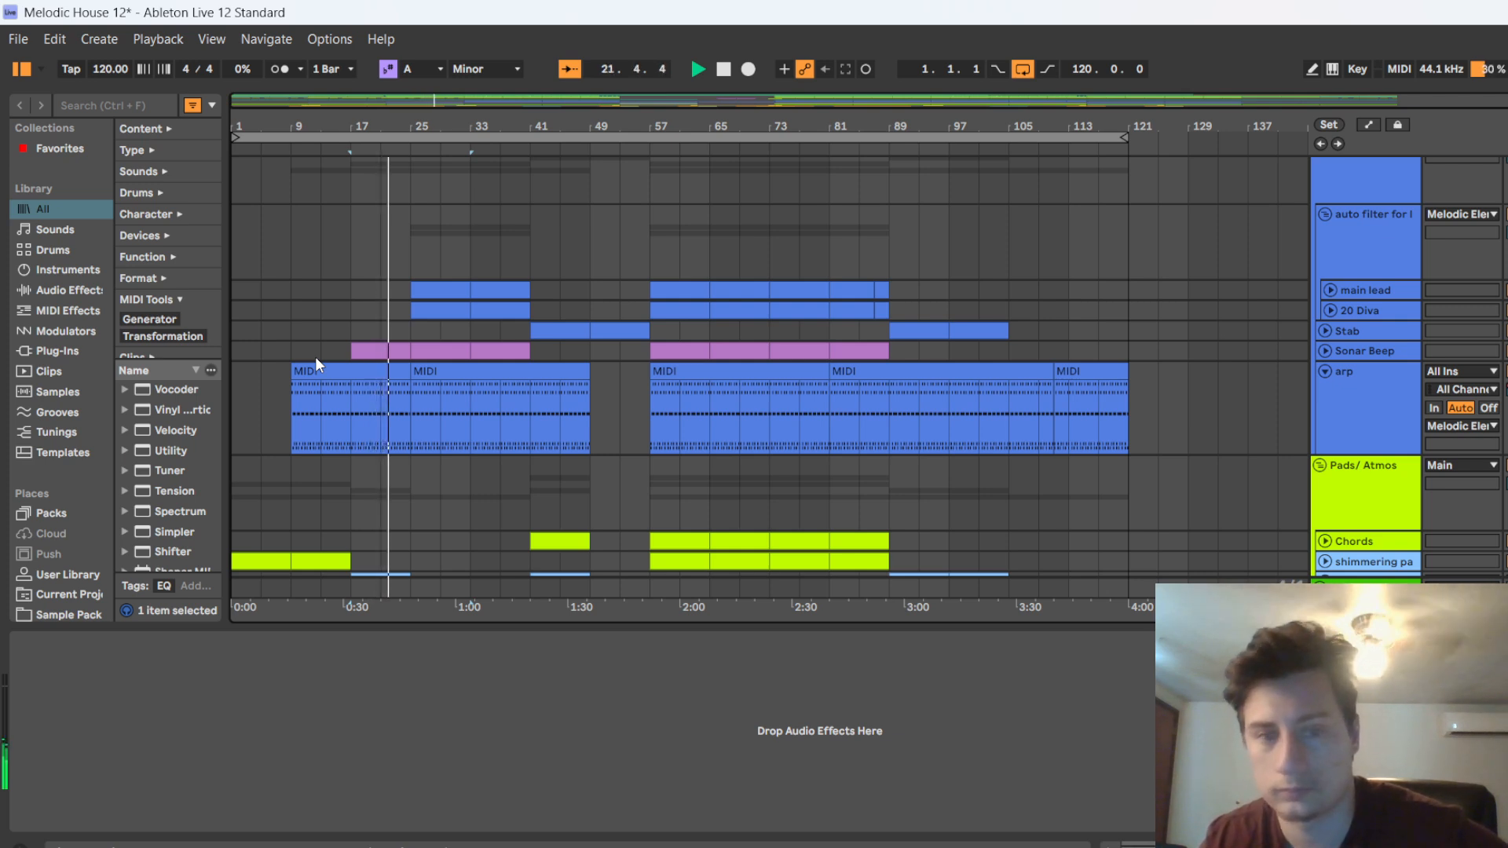
Unfold the Sonar Beep track and show its instrument while the arrangement keeps playing
{"action": "scroll", "coordinate": [1410, 450], "scroll_direction": "down", "scroll_amount": 5}
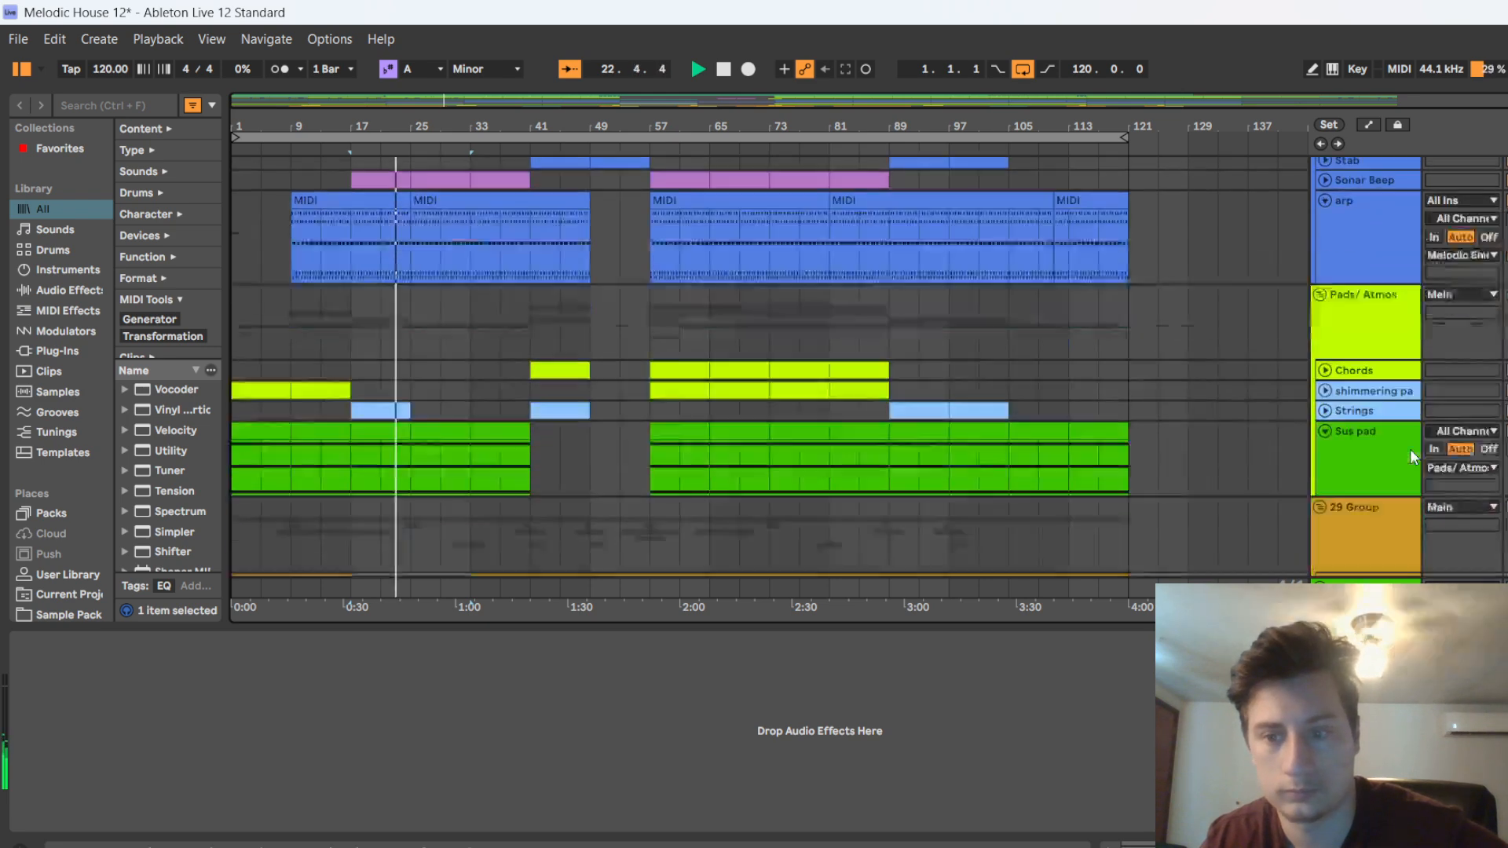
{"action": "scroll", "coordinate": [1368, 491], "scroll_direction": "up", "scroll_amount": 3}
{"action": "scroll", "coordinate": [1396, 504], "scroll_direction": "up", "scroll_amount": 4}
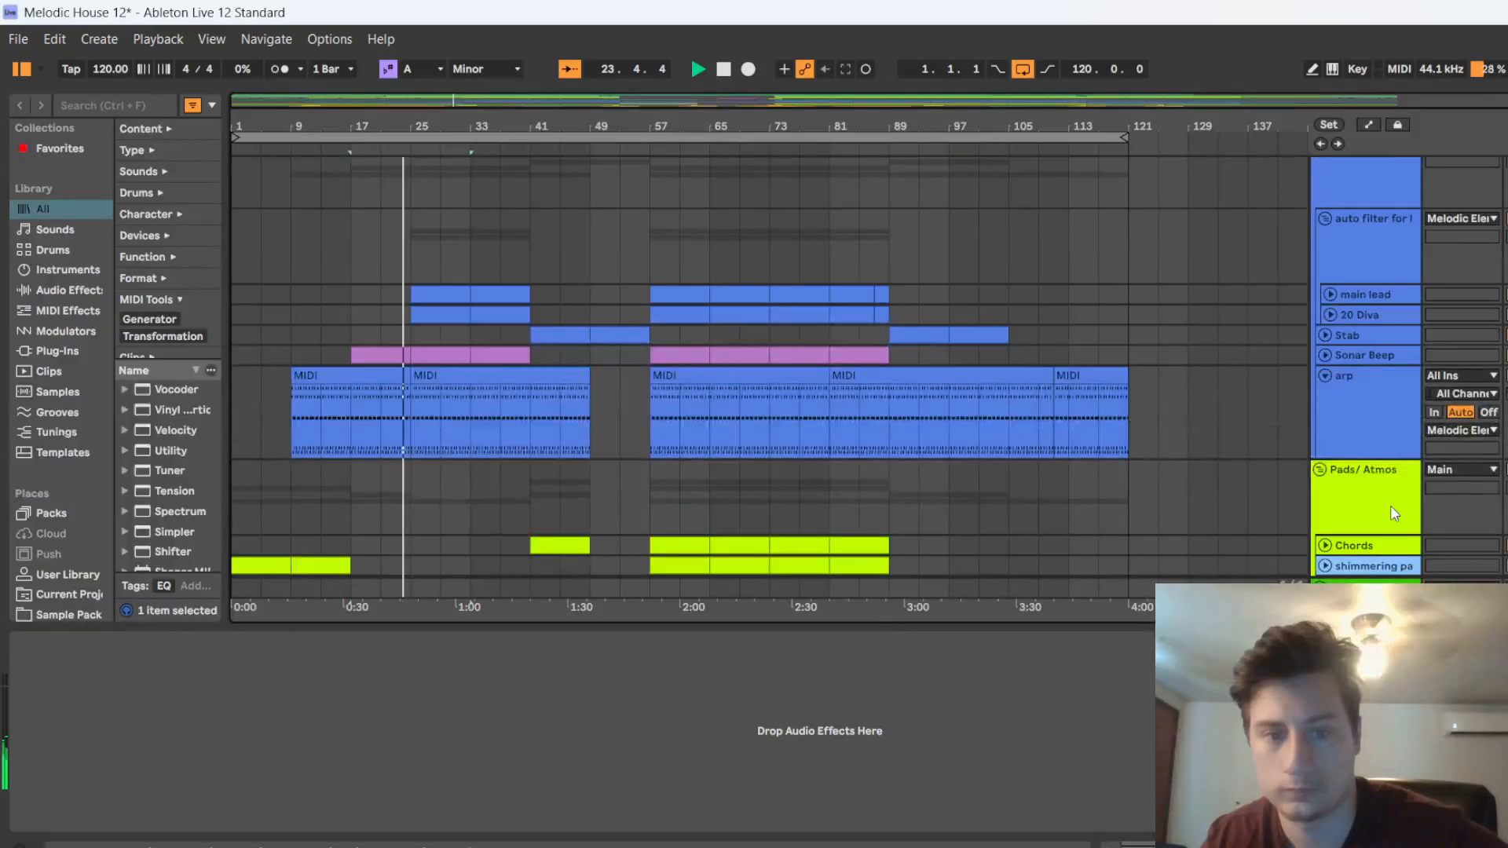
{"action": "scroll", "coordinate": [1269, 476], "scroll_direction": "up", "scroll_amount": 2}
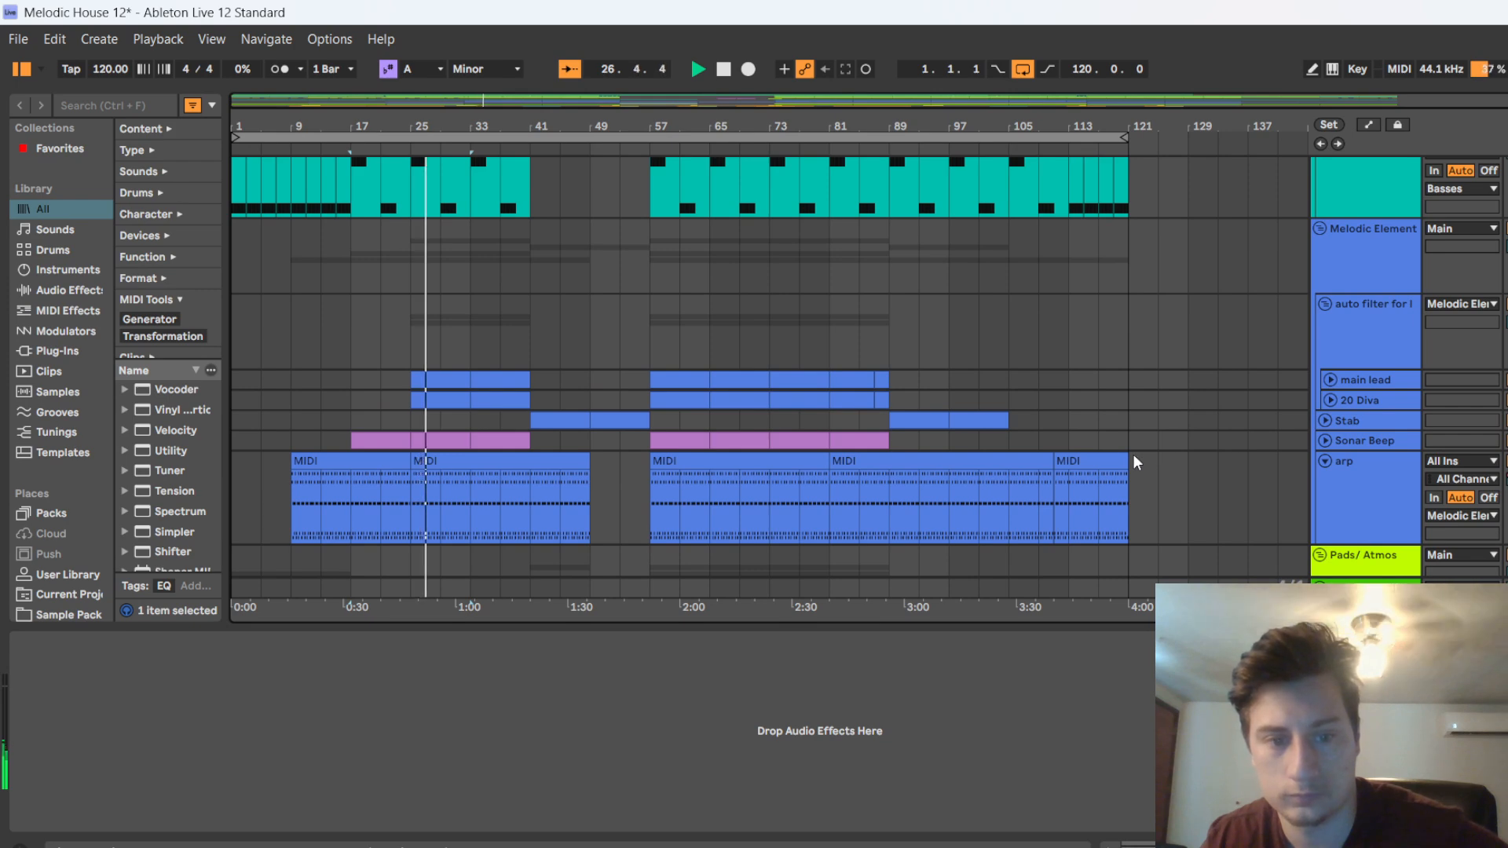
{"action": "left_click", "coordinate": [1325, 441]}
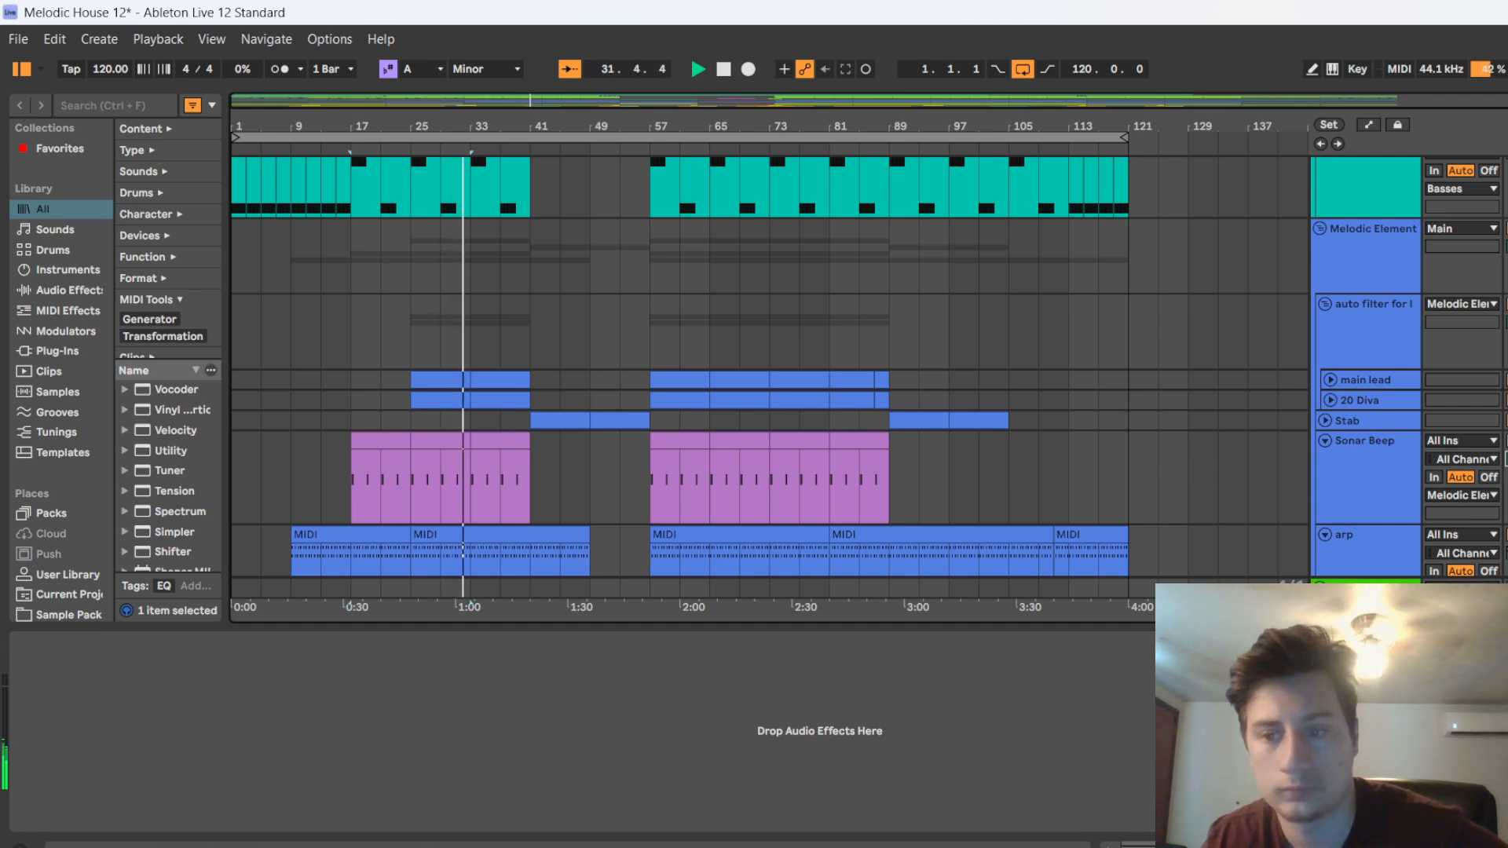
{"action": "left_click", "coordinate": [1367, 441]}
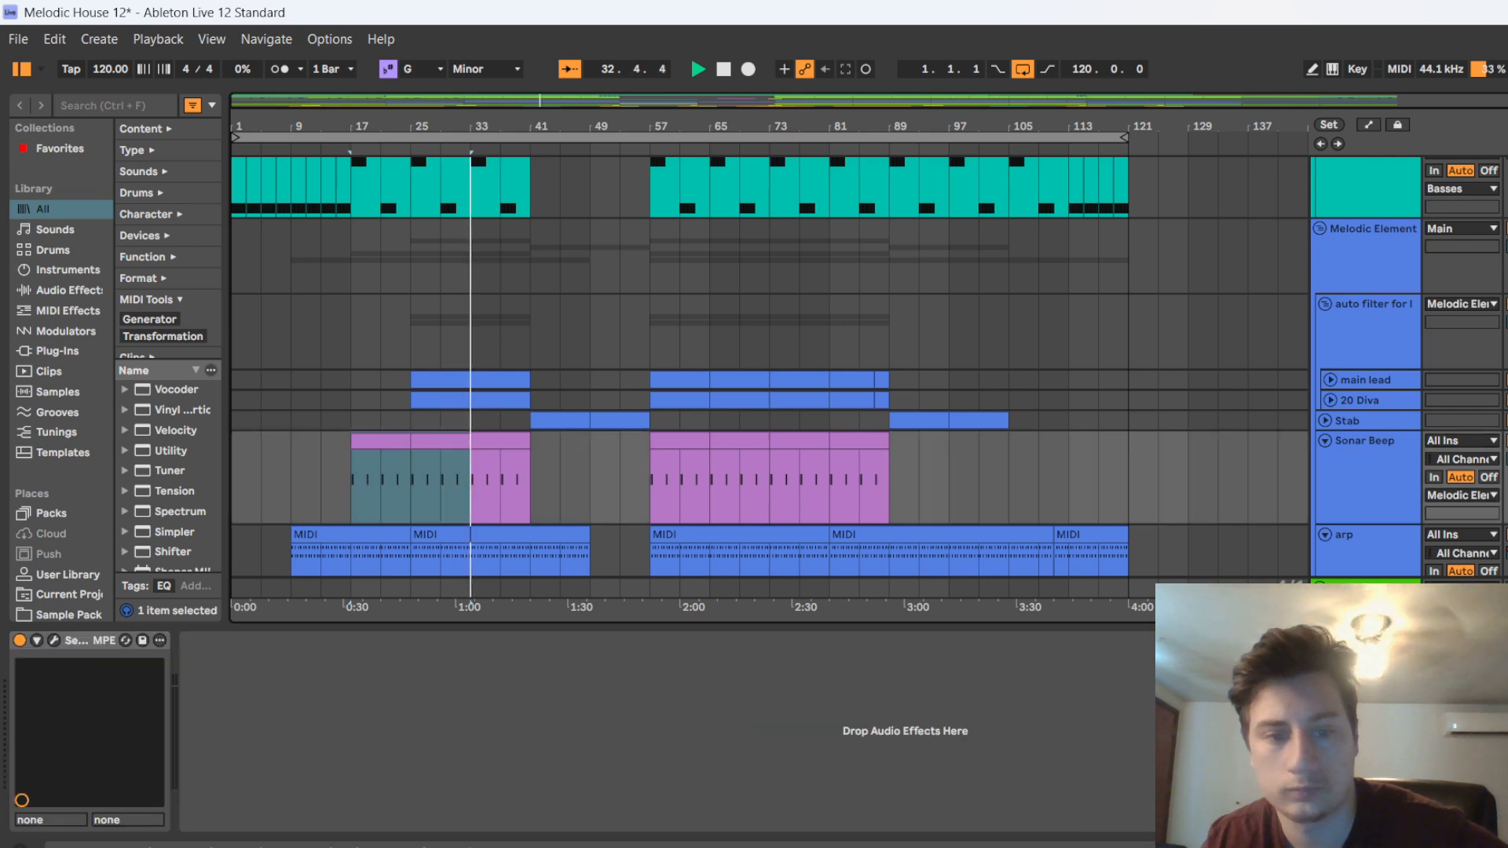
Show the lead auto filter group's devices, fold Sonar Beep and keep listening until the breakdown at bar 41
{"action": "left_click", "coordinate": [592, 322]}
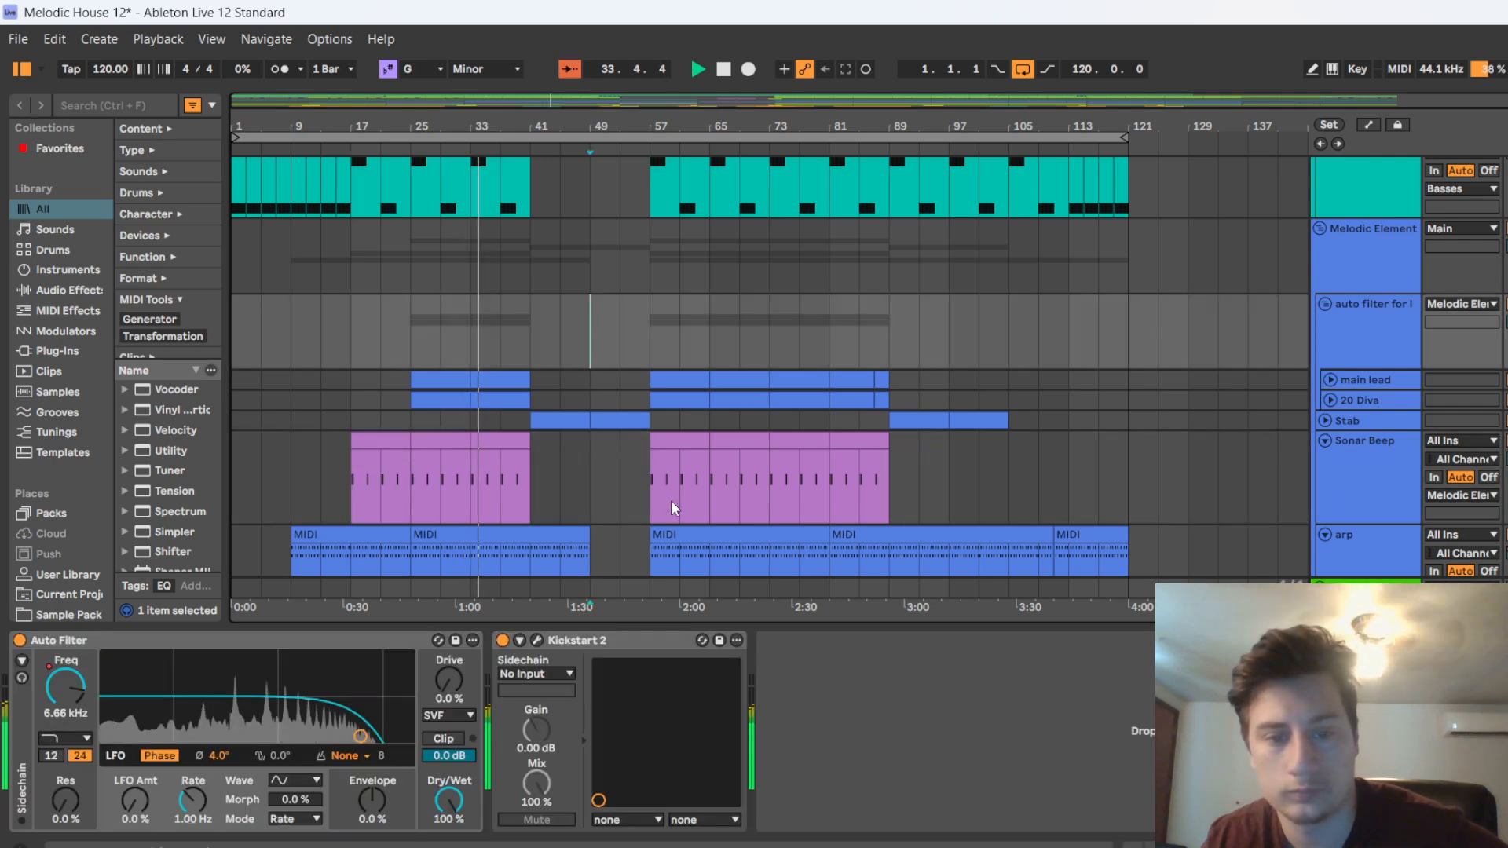
{"action": "left_click", "coordinate": [1324, 440]}
{"action": "scroll", "coordinate": [675, 358], "scroll_direction": "up", "scroll_amount": 10}
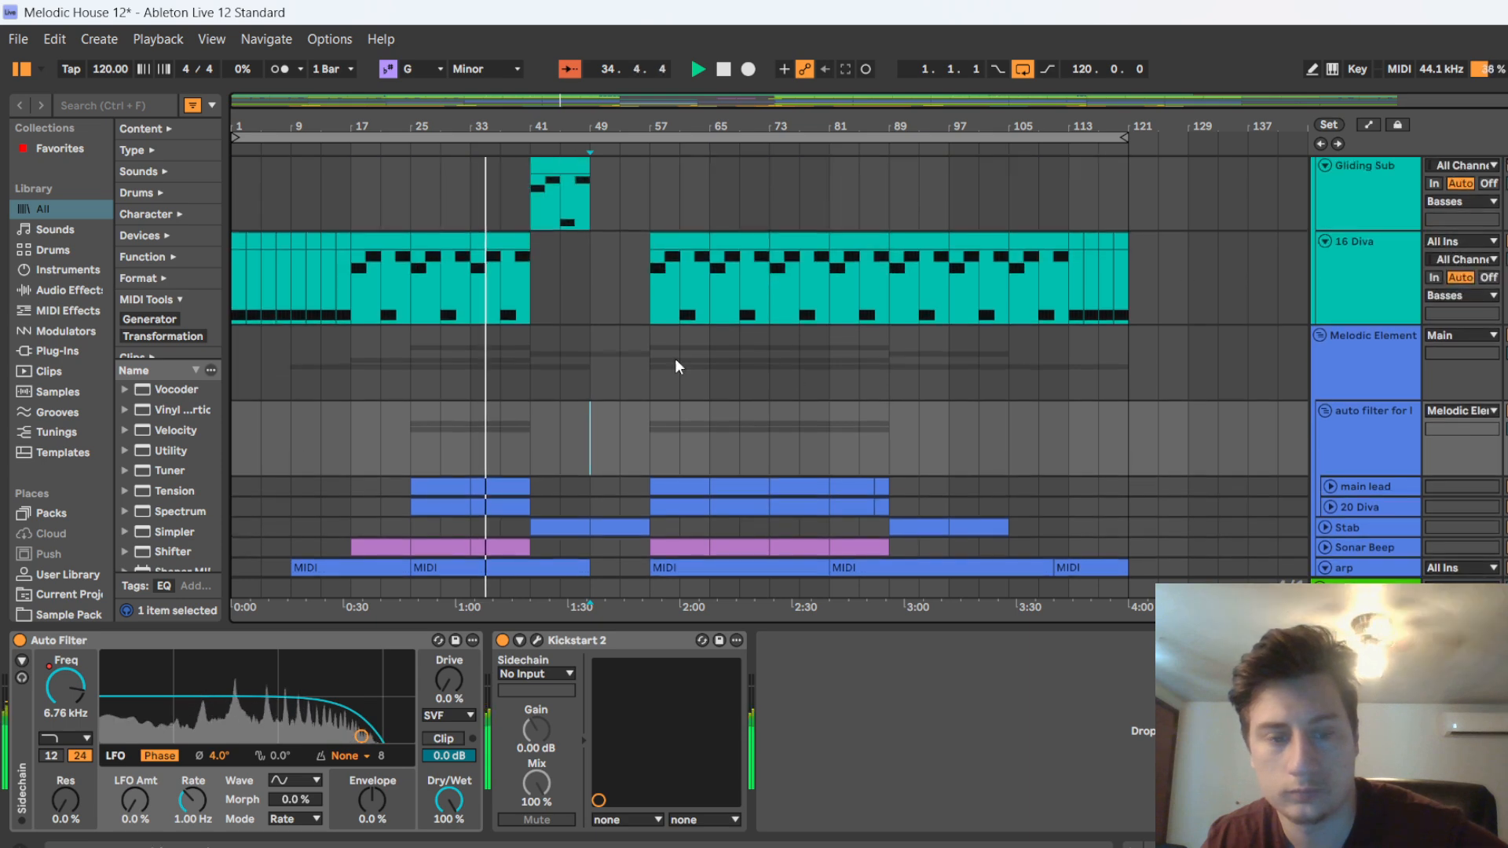
{"action": "scroll", "coordinate": [647, 365], "scroll_direction": "up", "scroll_amount": 10}
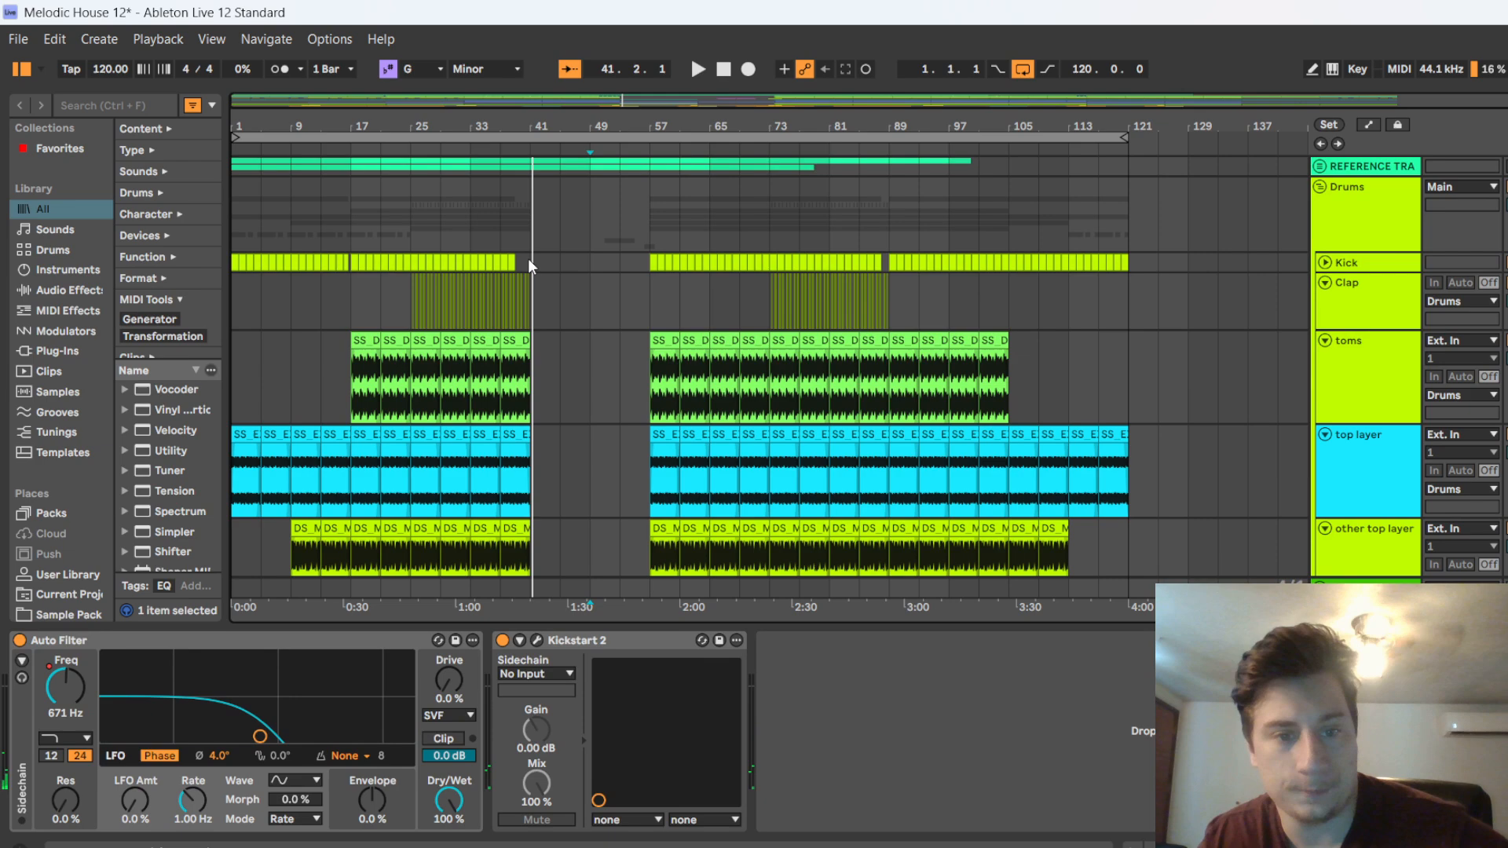
Examine how the drum, Gliding Sub and 16 Diva parts are arranged around the breakdown between bars 41 and 57
{"action": "scroll", "coordinate": [529, 261], "scroll_direction": "up", "scroll_amount": 8}
{"action": "scroll", "coordinate": [598, 276], "scroll_direction": "down", "scroll_amount": 10}
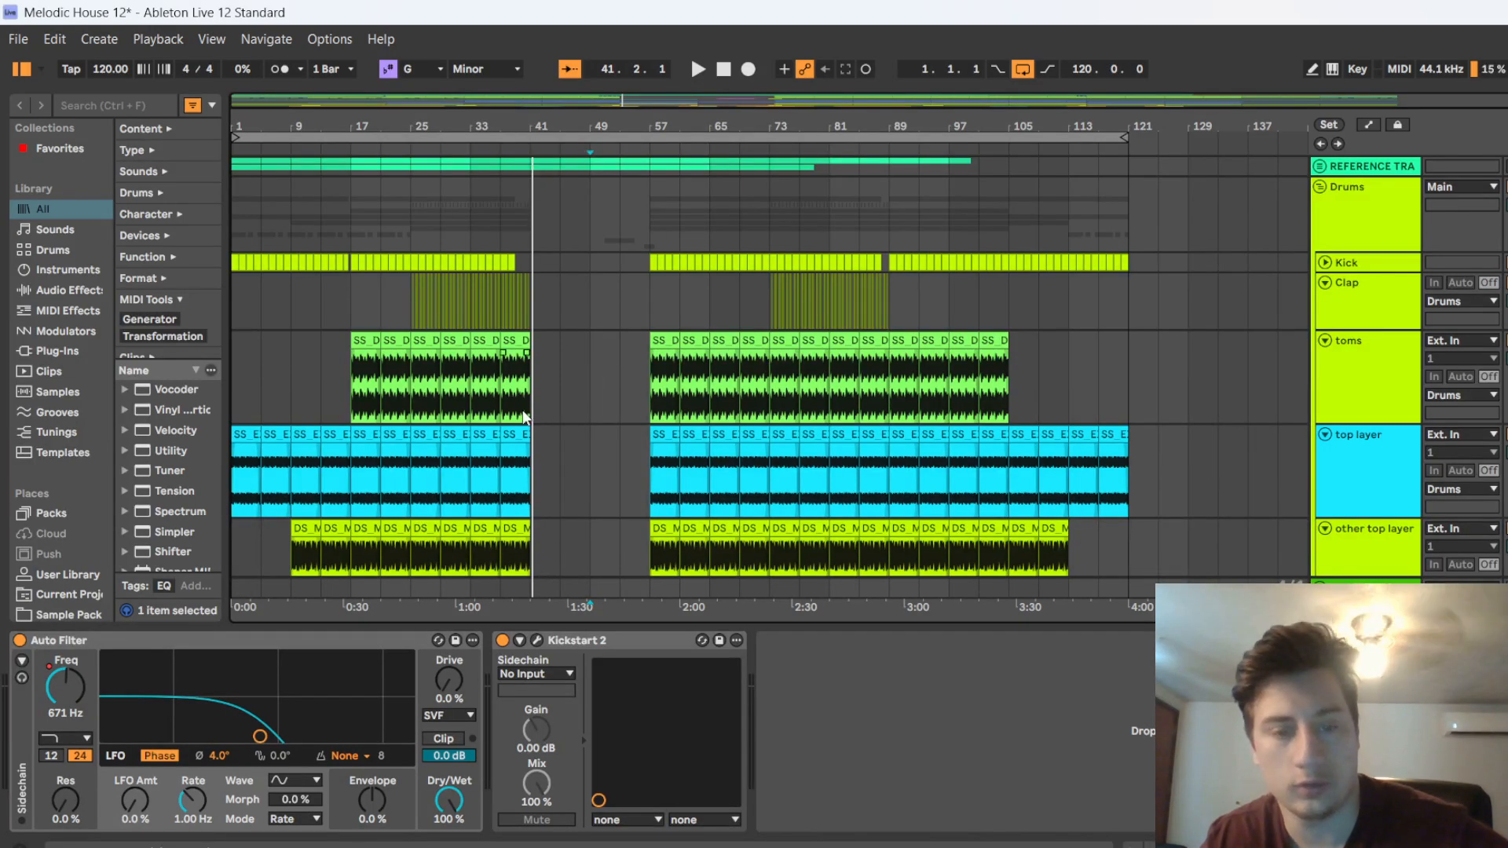
{"action": "scroll", "coordinate": [568, 407], "scroll_direction": "up", "scroll_amount": 3}
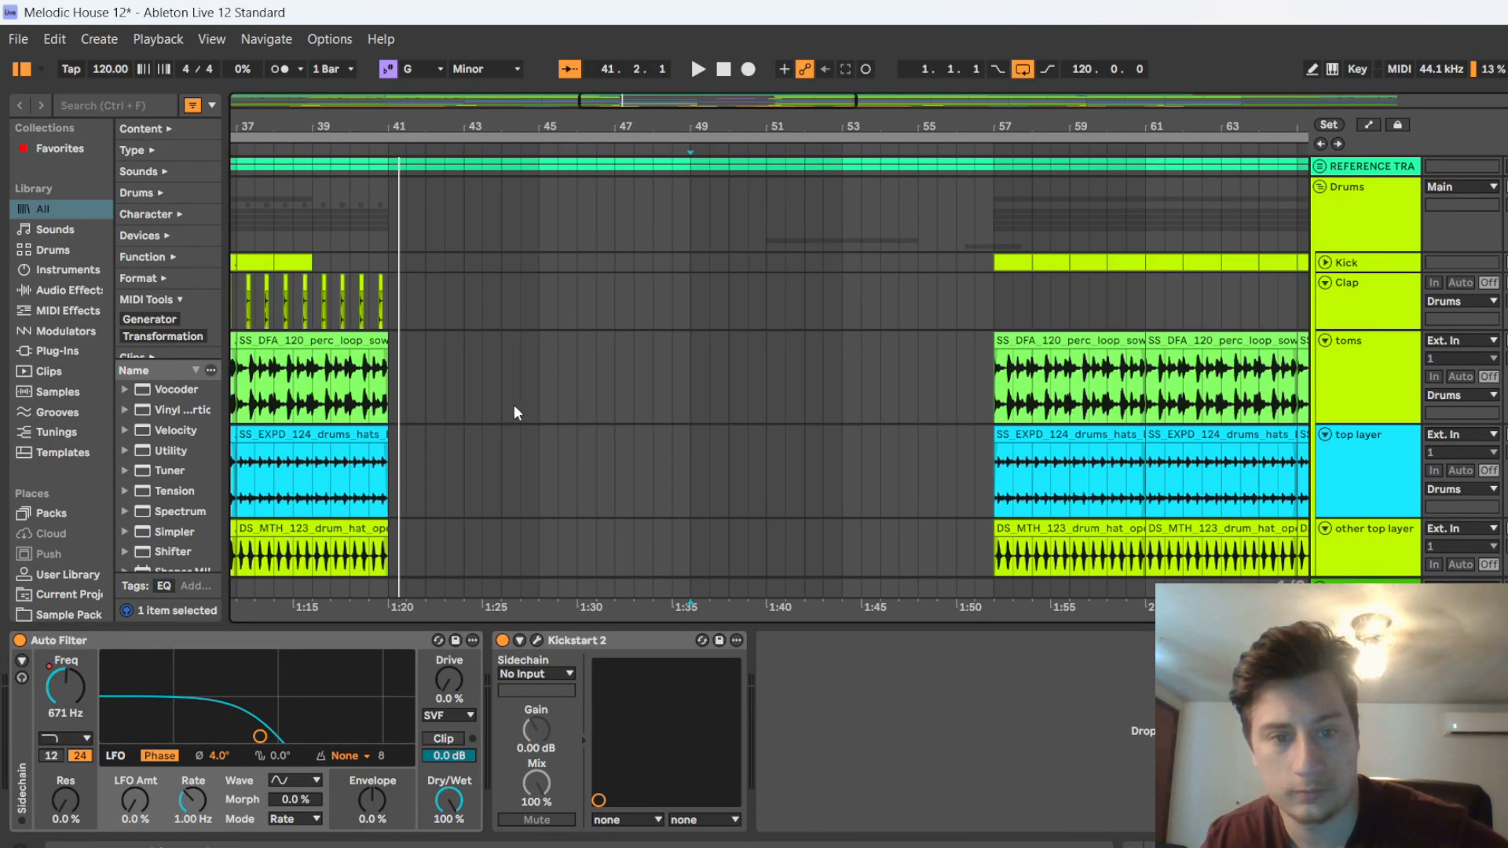
{"action": "scroll", "coordinate": [463, 407], "scroll_direction": "down", "scroll_amount": 10}
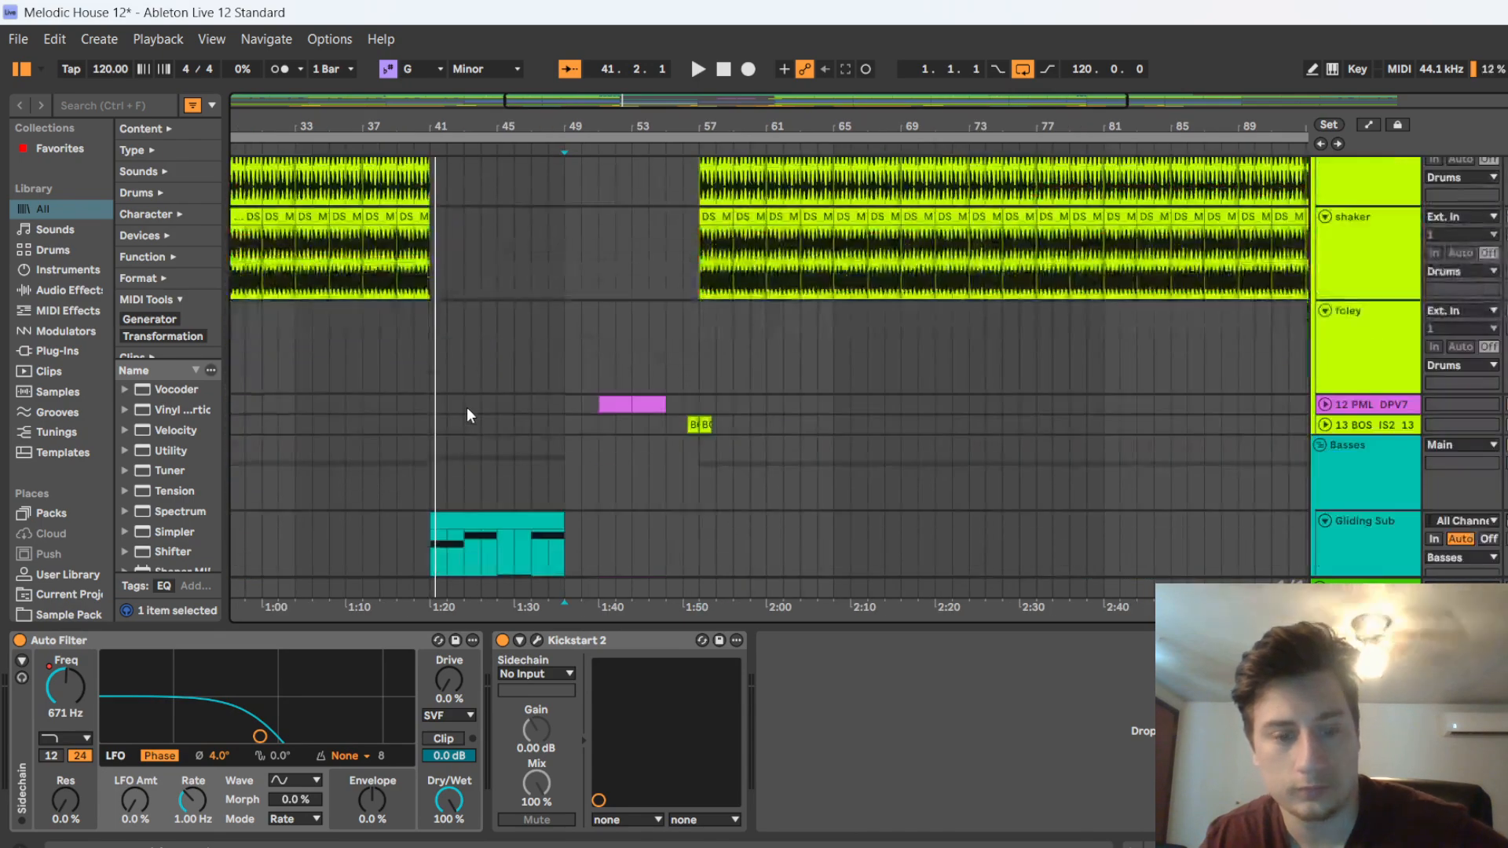
{"action": "scroll", "coordinate": [413, 412], "scroll_direction": "down", "scroll_amount": 5}
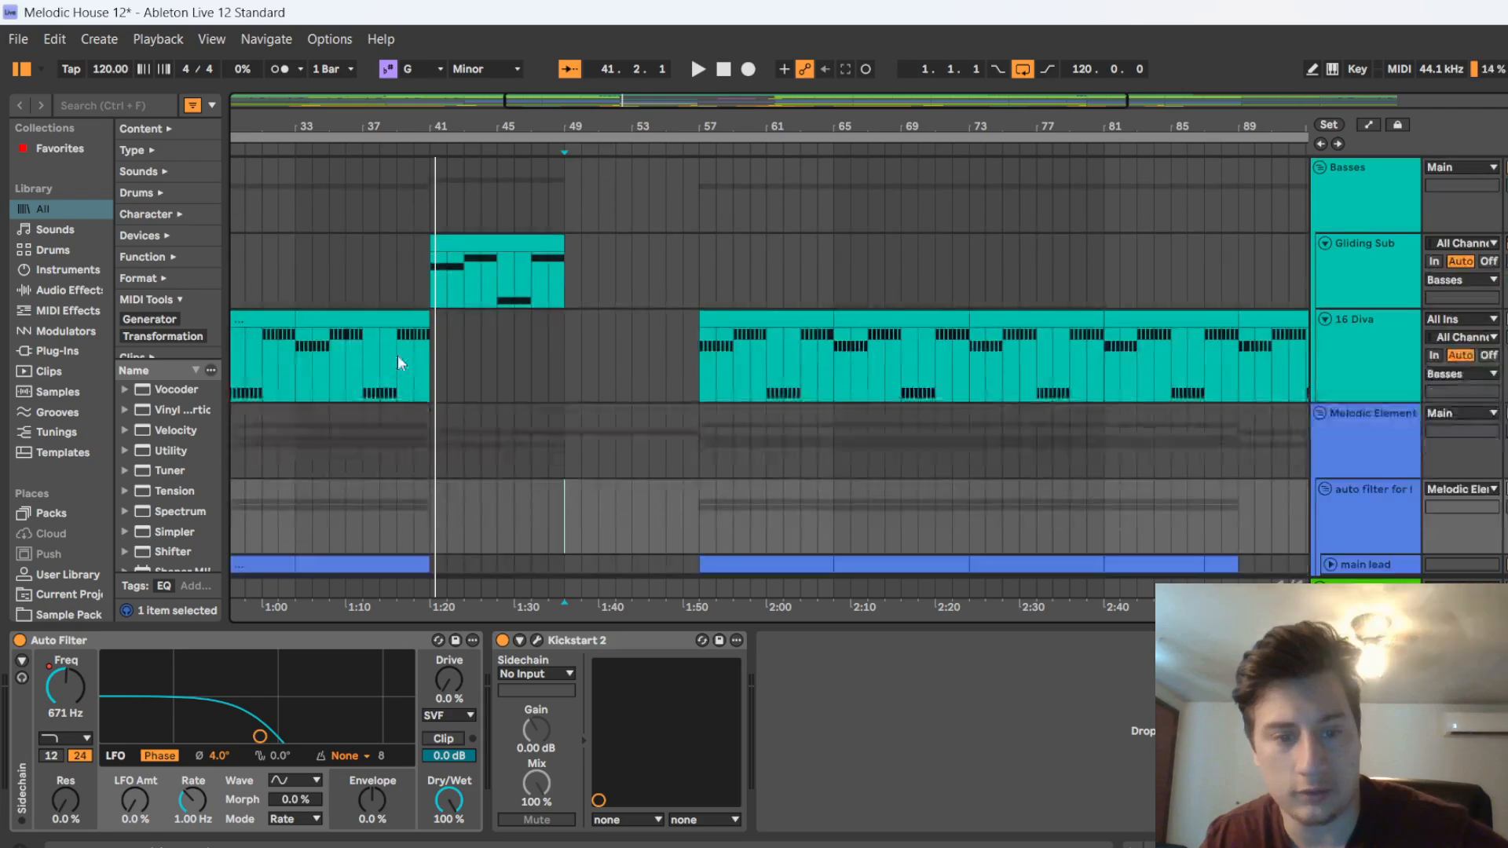
{"action": "scroll", "coordinate": [491, 544], "scroll_direction": "down", "scroll_amount": 3}
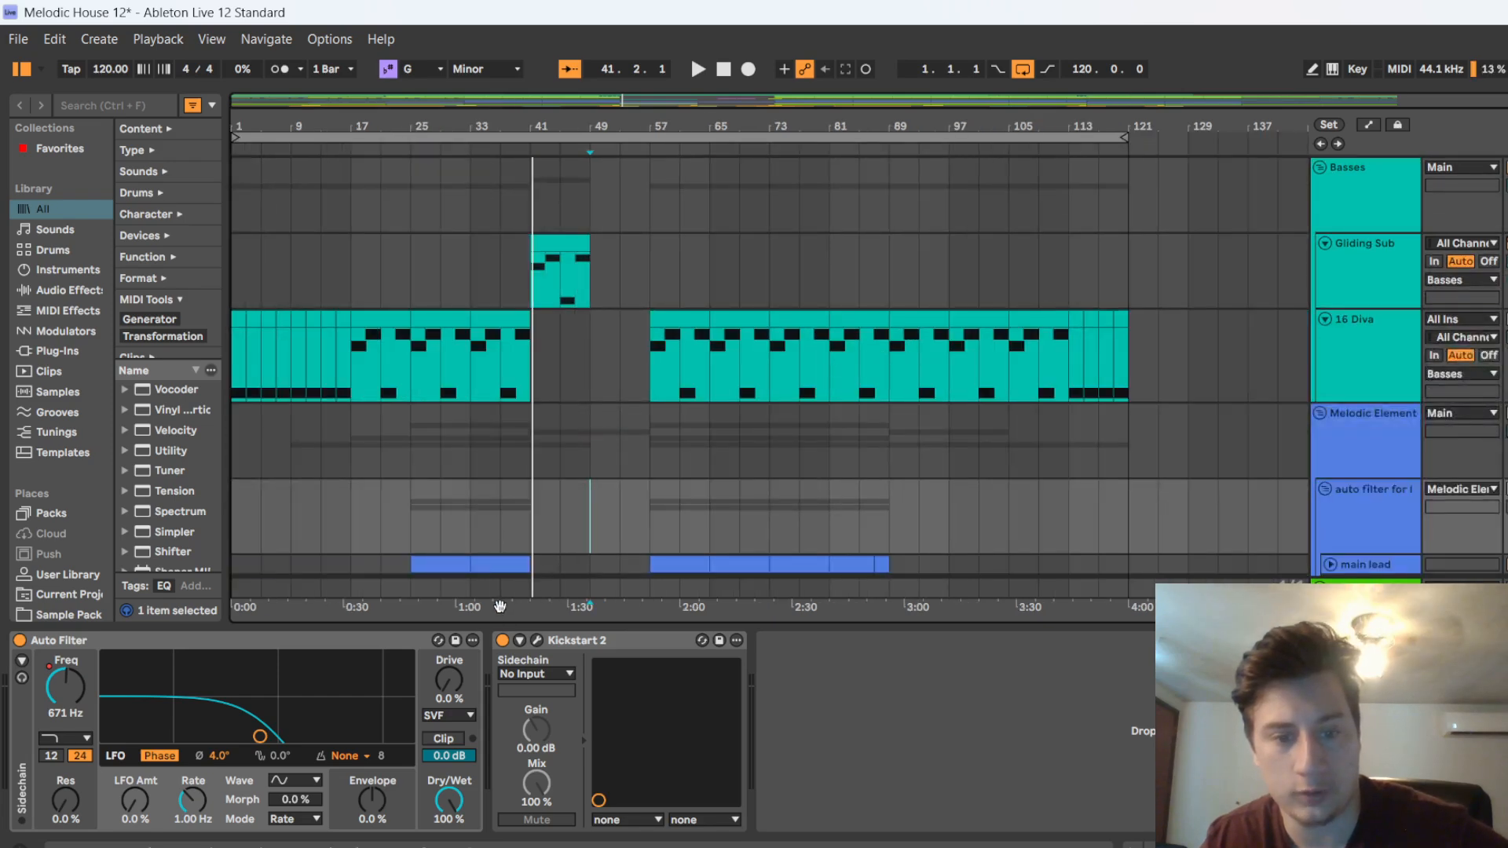
Collapse the device area to enlarge the arrangement and bring the drum tracks into view
{"action": "left_click_drag", "start_coordinate": [886, 626], "coordinate": [897, 830]}
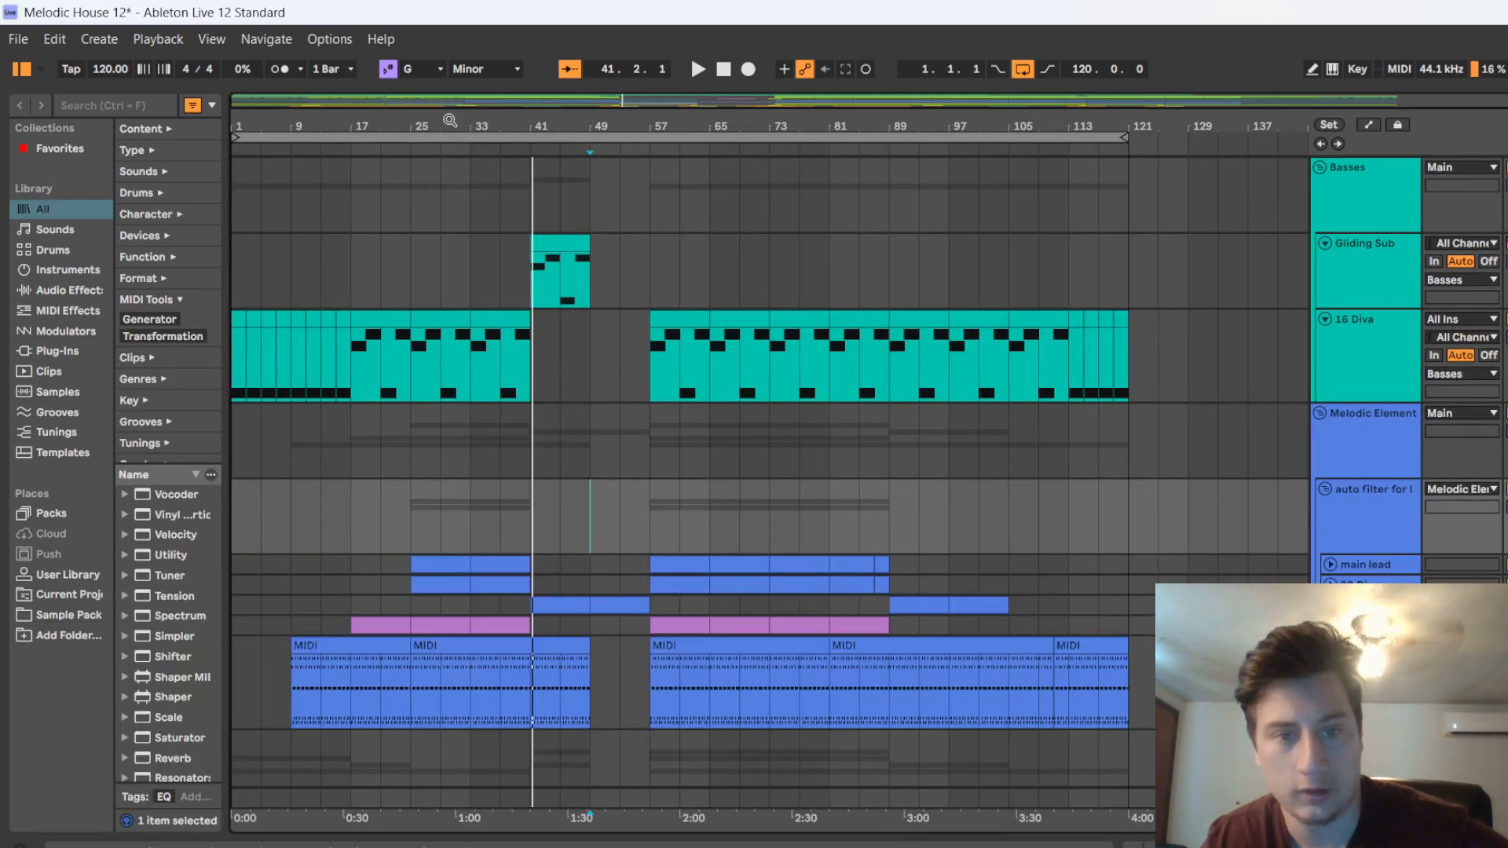
{"action": "scroll", "coordinate": [522, 180], "scroll_direction": "up", "scroll_amount": 10}
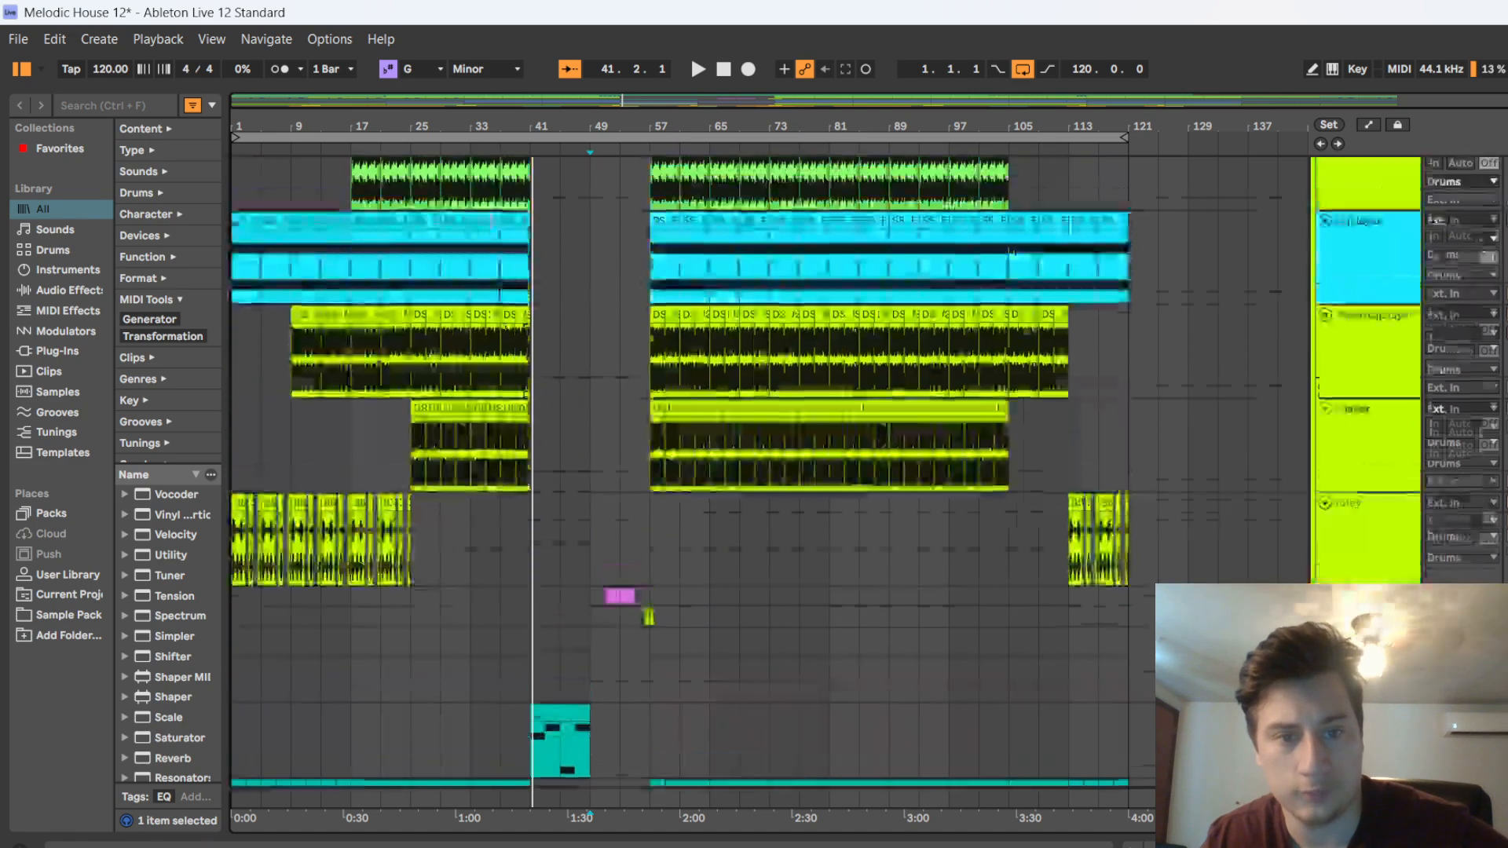
{"action": "scroll", "coordinate": [584, 317], "scroll_direction": "up", "scroll_amount": 6}
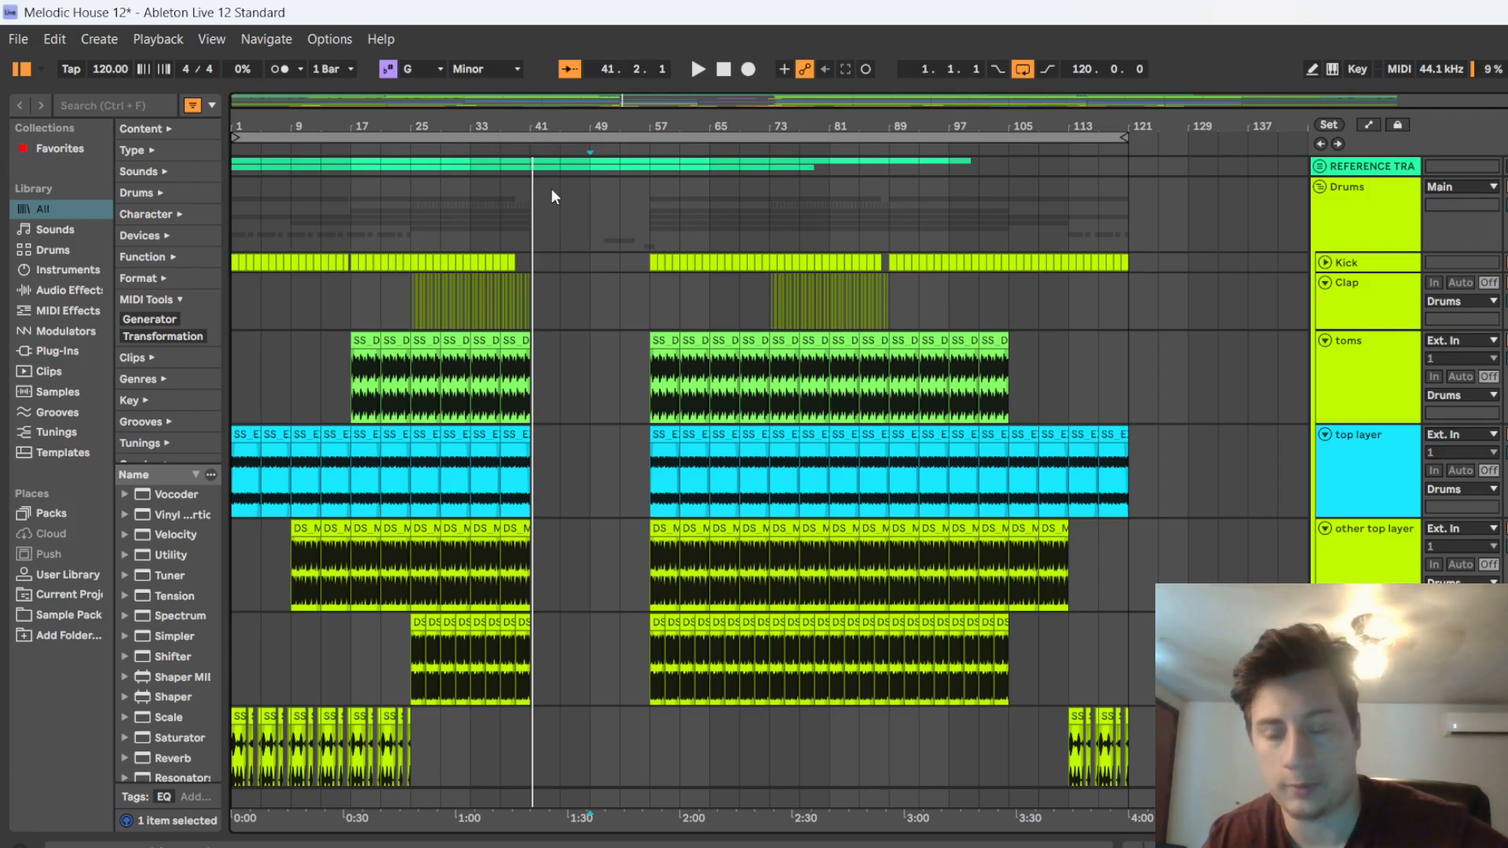
Briefly play the breakdown from bar 41 and select the Gliding Sub clip
{"action": "left_click", "coordinate": [527, 149]}
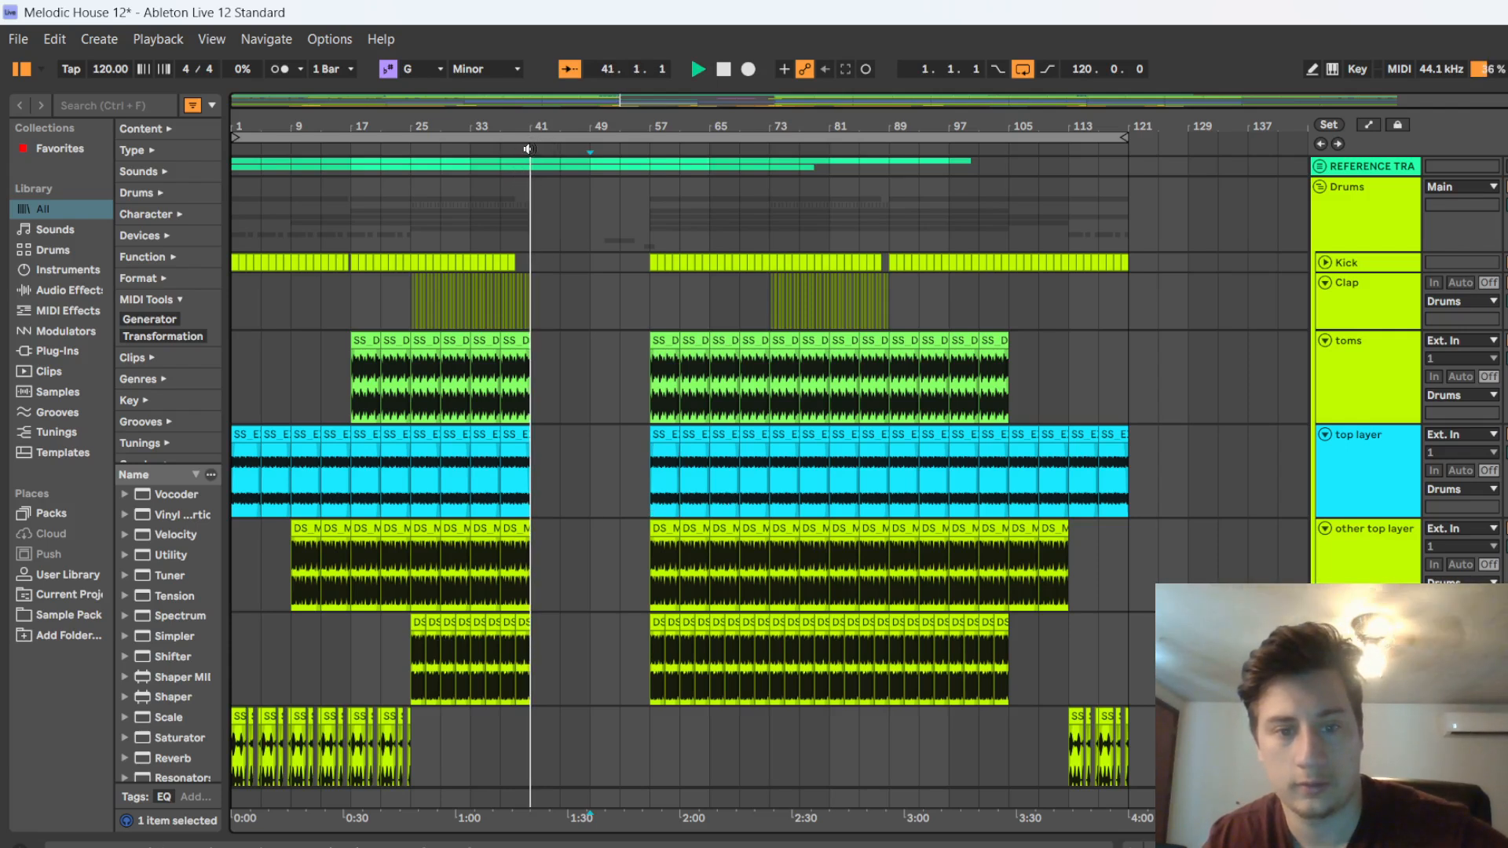
{"action": "scroll", "coordinate": [611, 563], "scroll_direction": "down", "scroll_amount": 5}
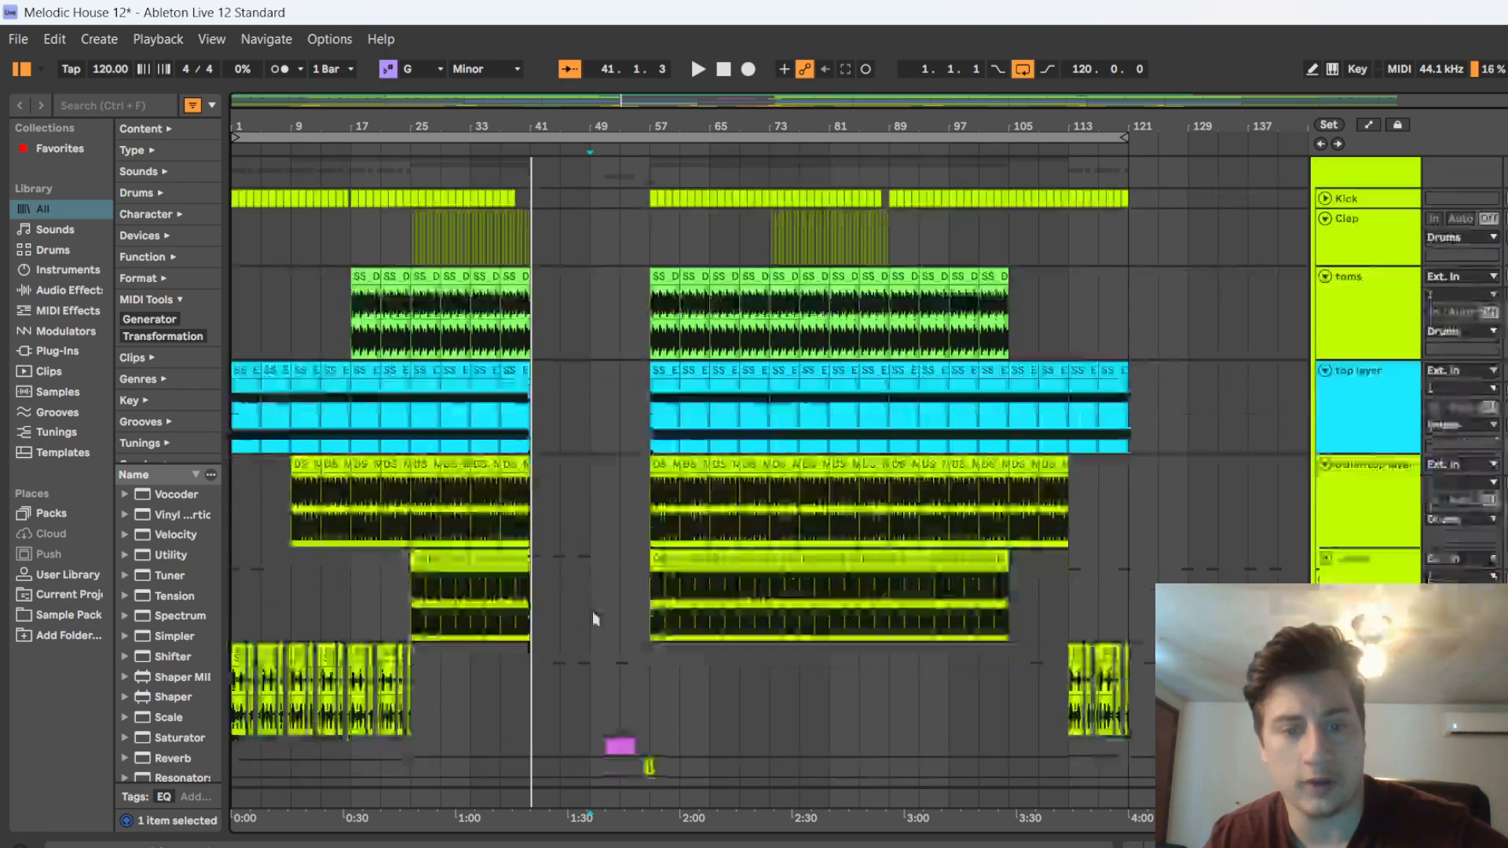
{"action": "scroll", "coordinate": [556, 532], "scroll_direction": "down", "scroll_amount": 7}
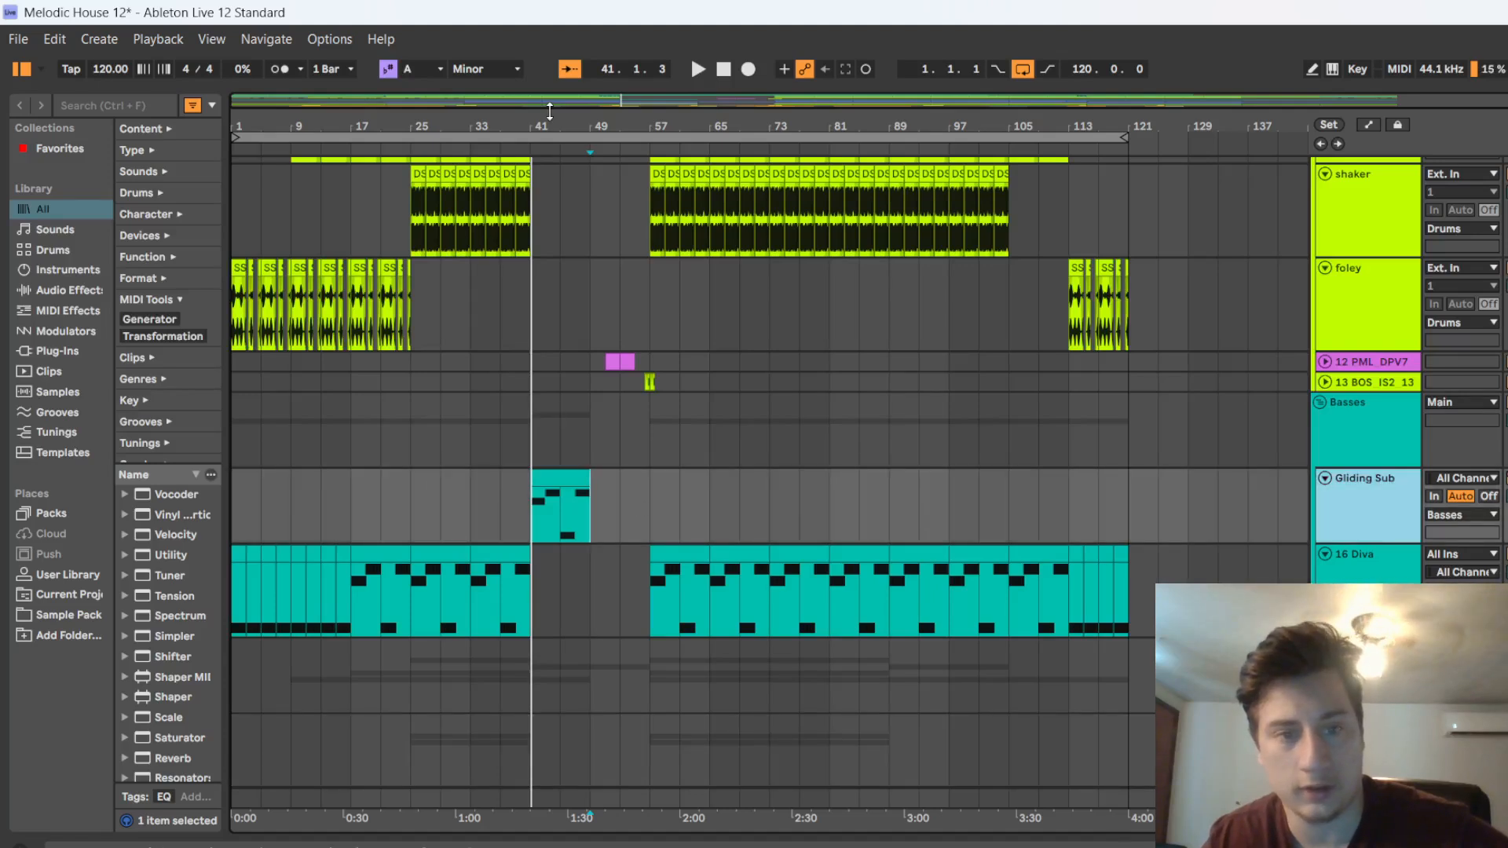
Unfold the Stab track, open its clip at bar 41 and switch to the track's device chain
{"action": "scroll", "coordinate": [487, 341], "scroll_direction": "down", "scroll_amount": 6}
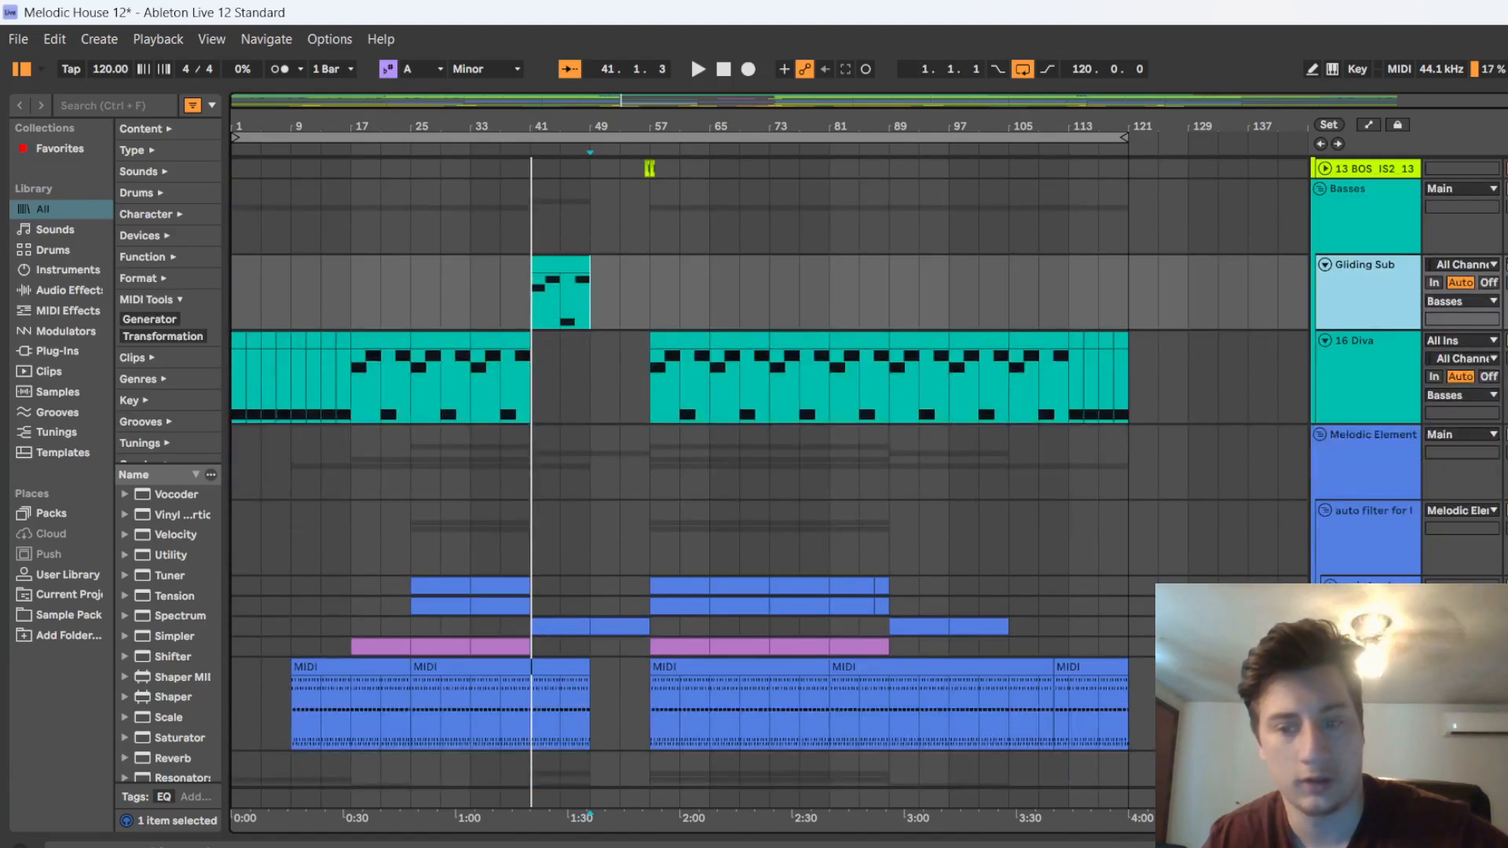
{"action": "scroll", "coordinate": [578, 564], "scroll_direction": "down", "scroll_amount": 2}
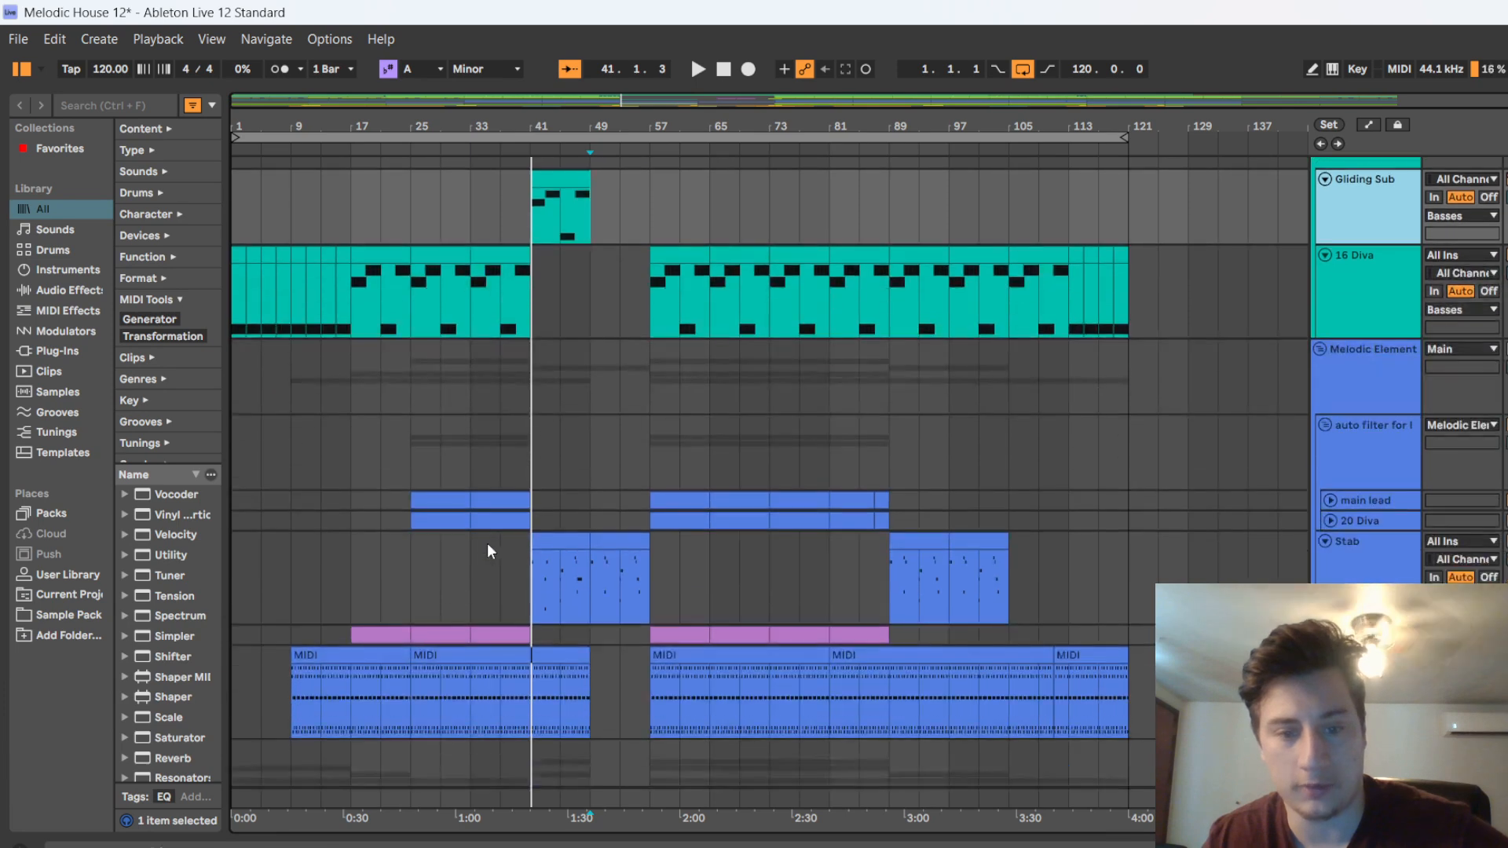
{"action": "left_click", "coordinate": [558, 544]}
{"action": "double_click", "coordinate": [571, 547]}
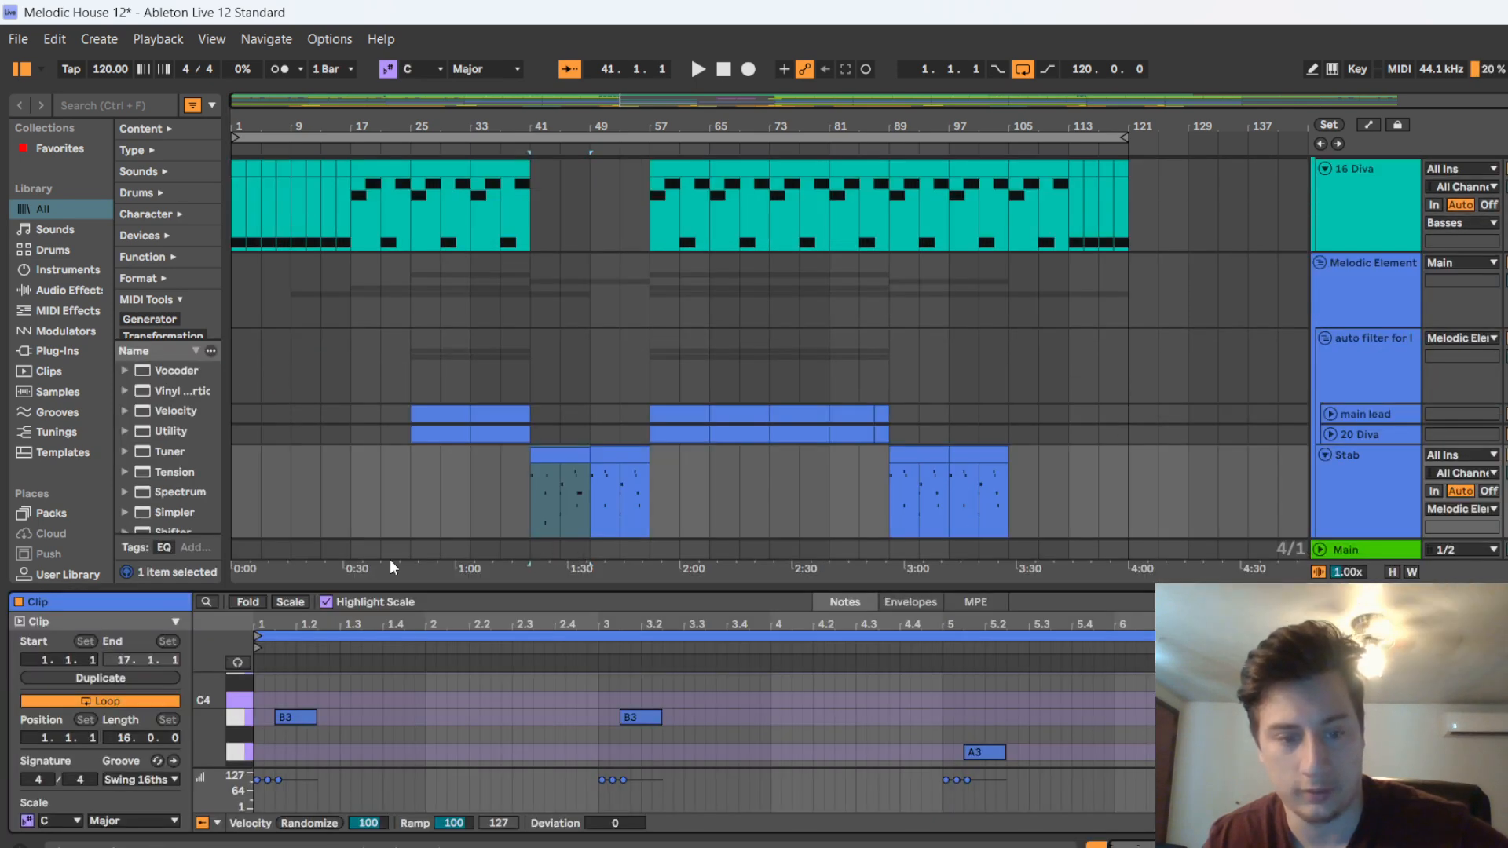
{"action": "key", "text": "shift+Tab"}
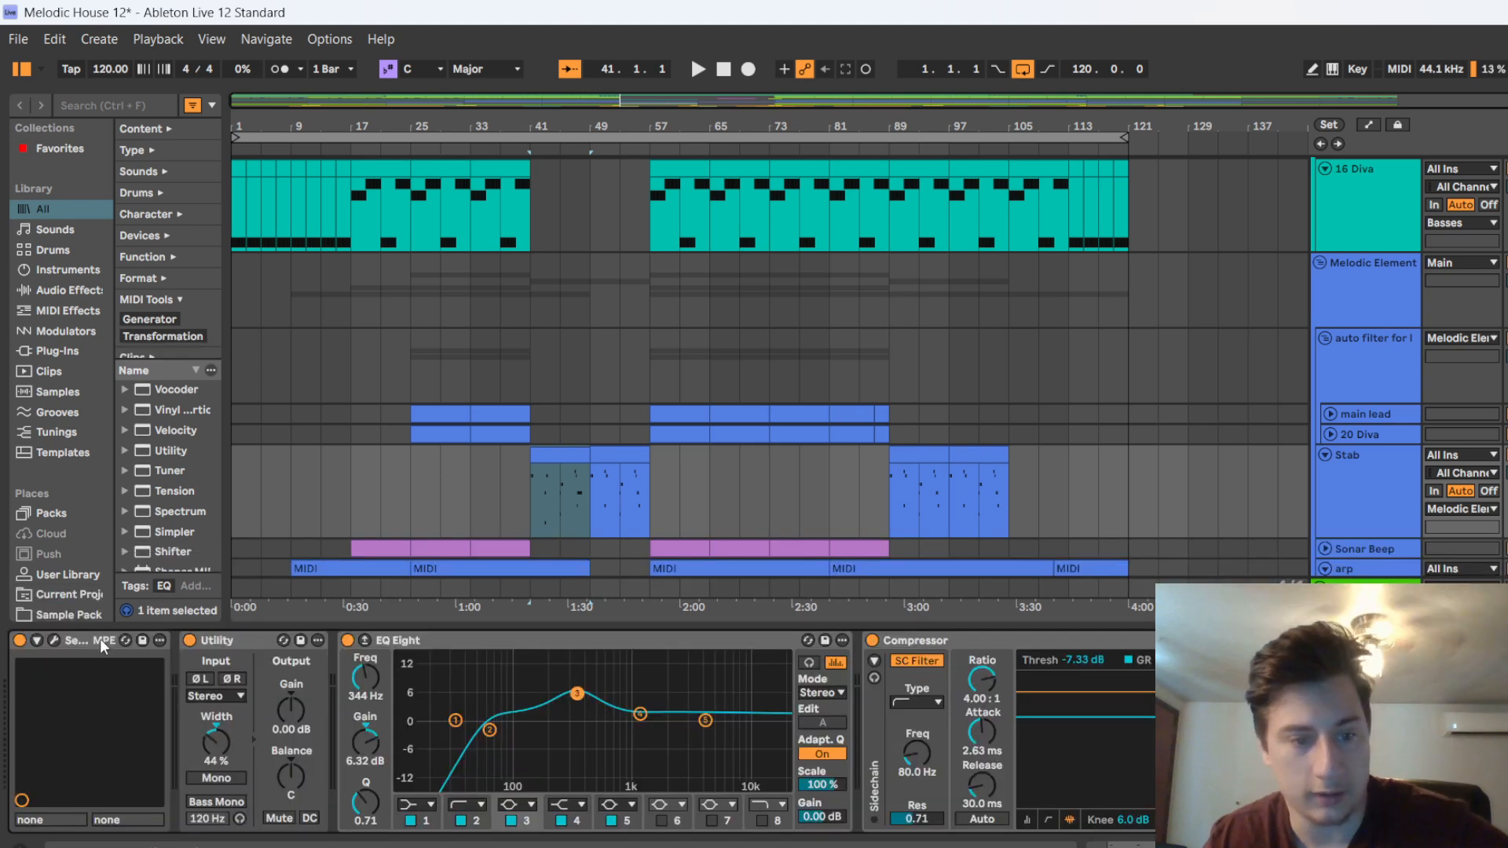
Review the Stab's Serum 2 patch, close the plug-in window and examine the Utility and EQ Eight settings
{"action": "left_click", "coordinate": [54, 641]}
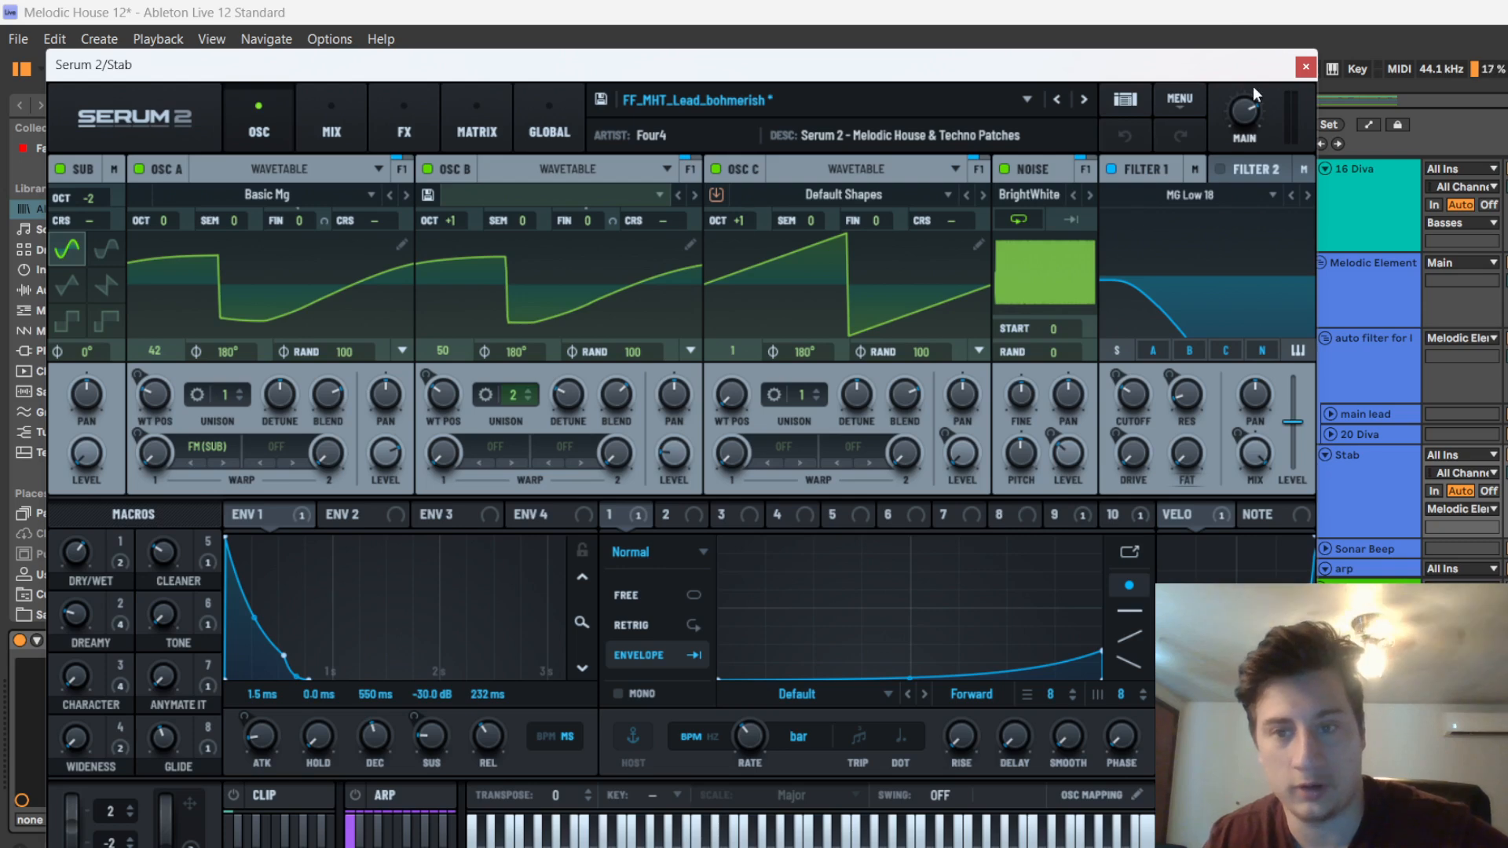
{"action": "left_click", "coordinate": [1310, 63]}
{"action": "scroll", "coordinate": [544, 250], "scroll_direction": "down", "scroll_amount": 5}
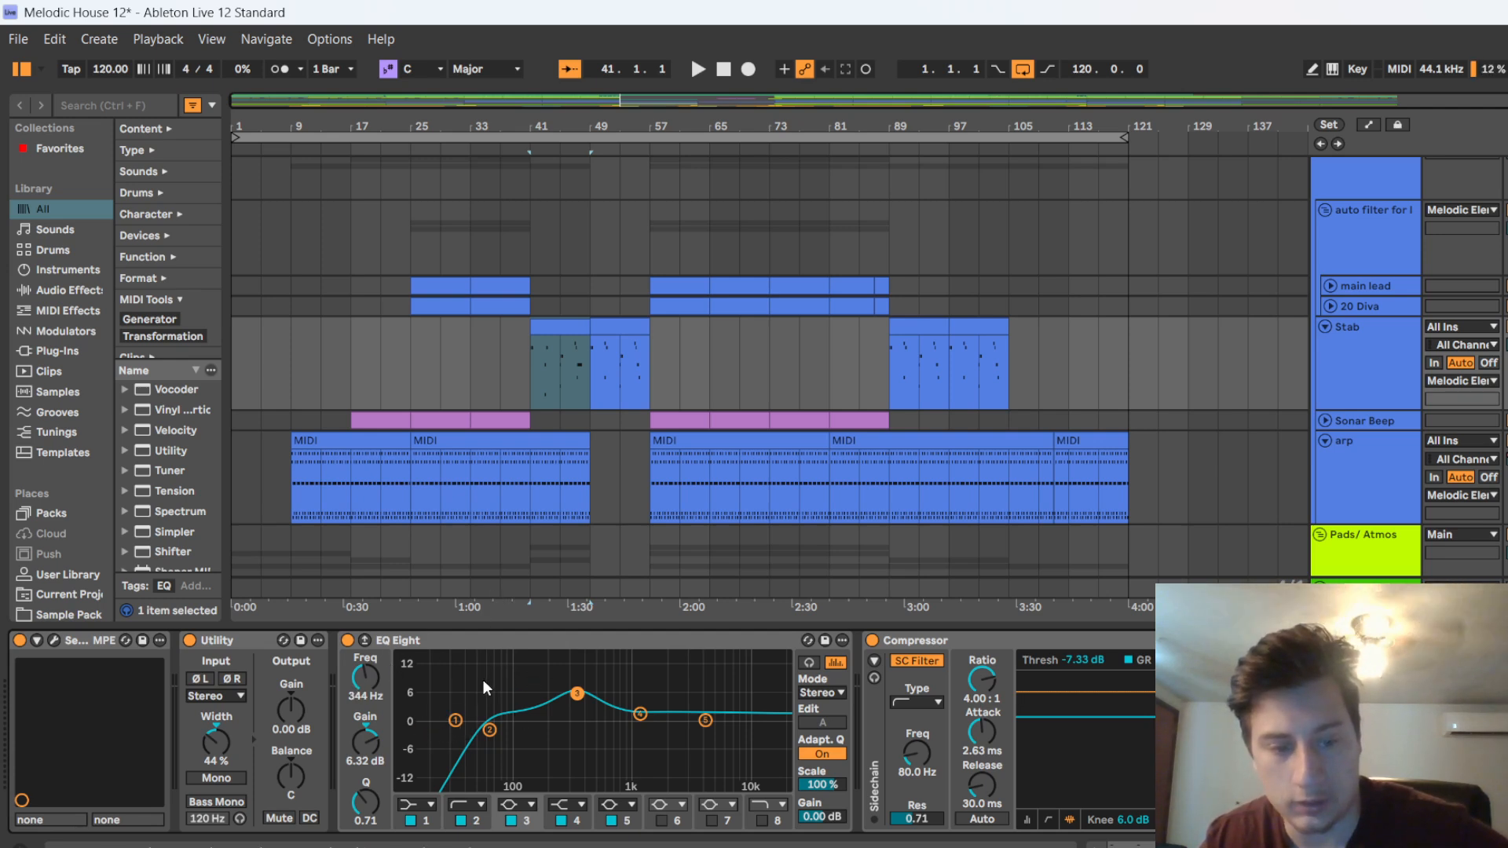
{"action": "scroll", "coordinate": [482, 682], "scroll_direction": "right", "scroll_amount": 1}
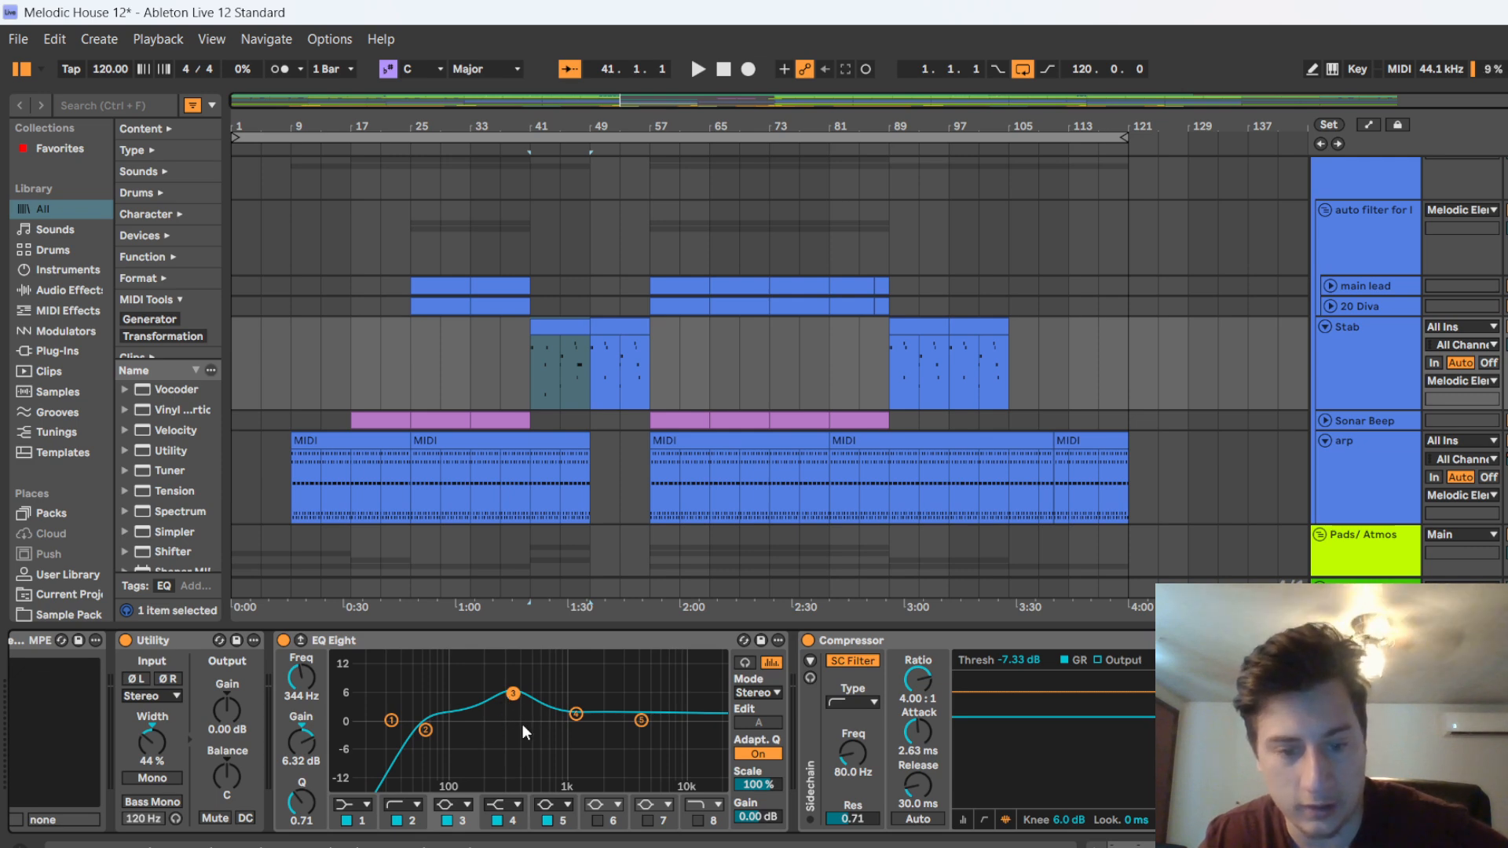
{"action": "scroll", "coordinate": [530, 737], "scroll_direction": "right", "scroll_amount": 3}
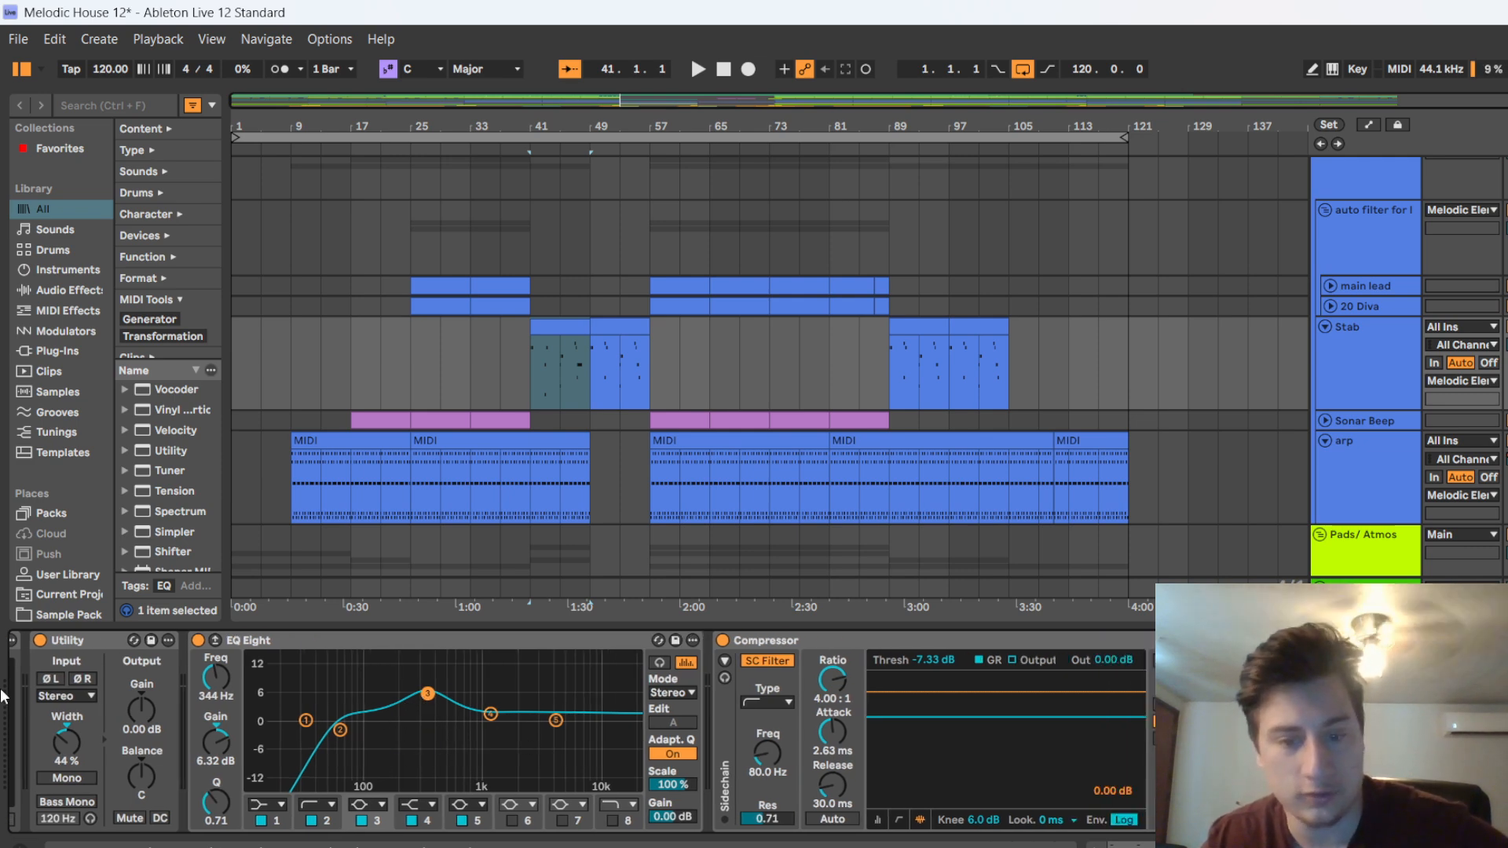
Play the breakdown briefly from bar 41 while watching the Stab track's EQ Eight and Compressor respond
{"action": "left_click", "coordinate": [539, 153]}
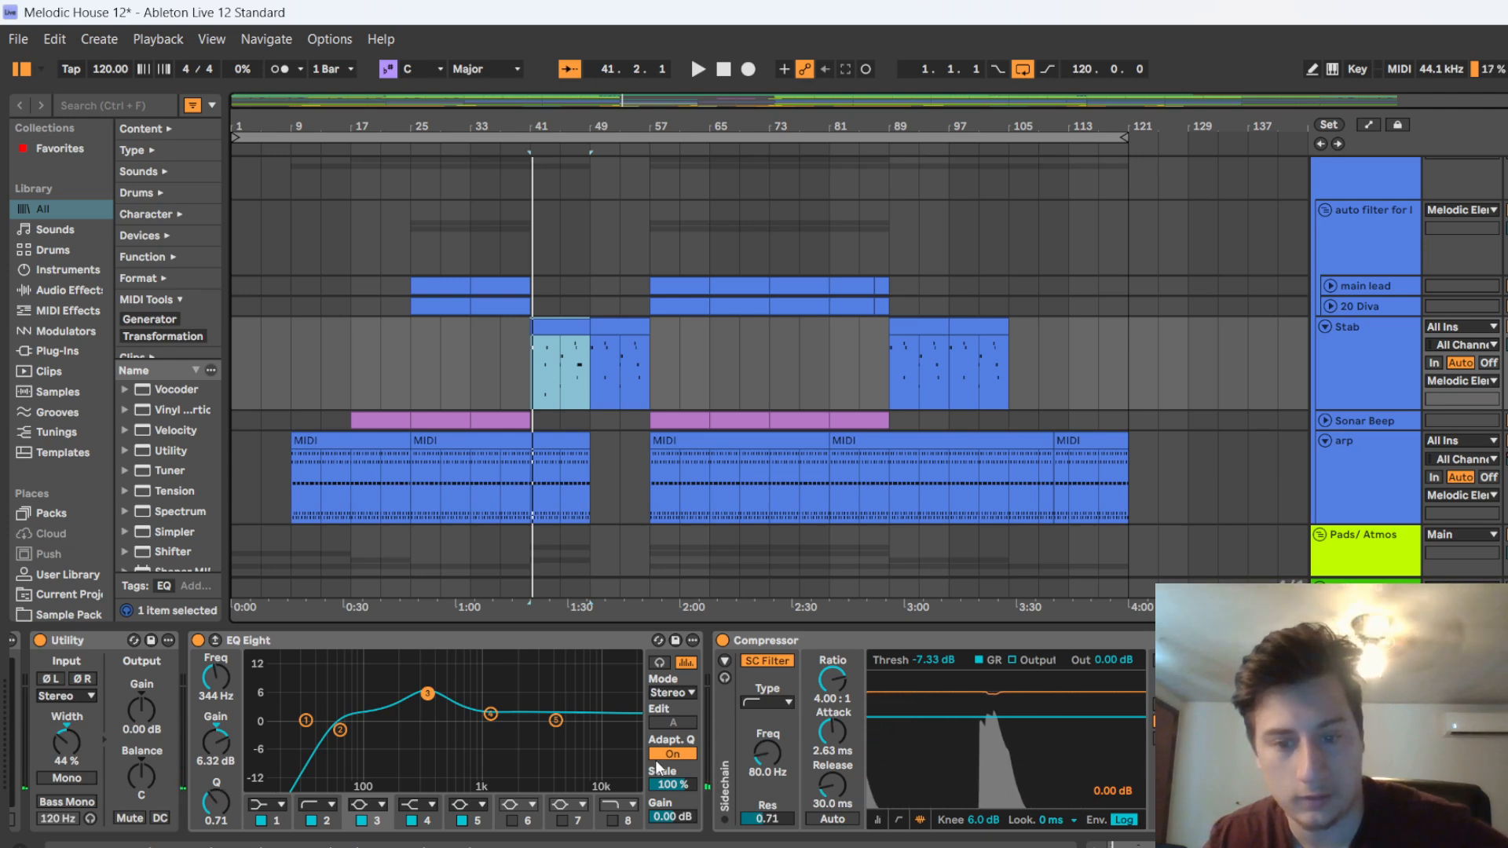
{"action": "scroll", "coordinate": [637, 704], "scroll_direction": "down", "scroll_amount": 1}
{"action": "scroll", "coordinate": [633, 709], "scroll_direction": "down", "scroll_amount": 8}
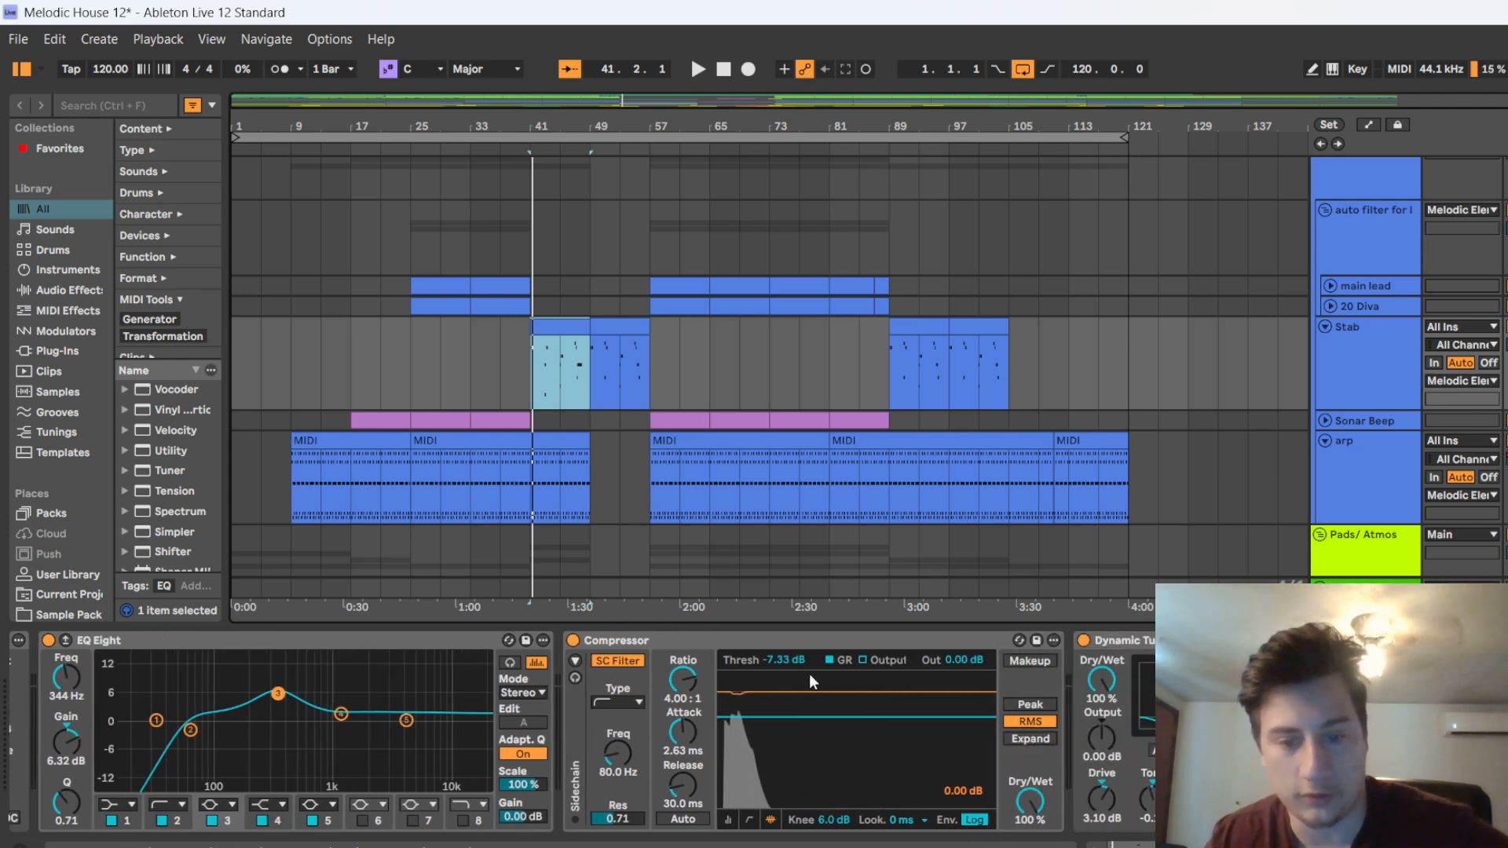
{"action": "key", "text": "space"}
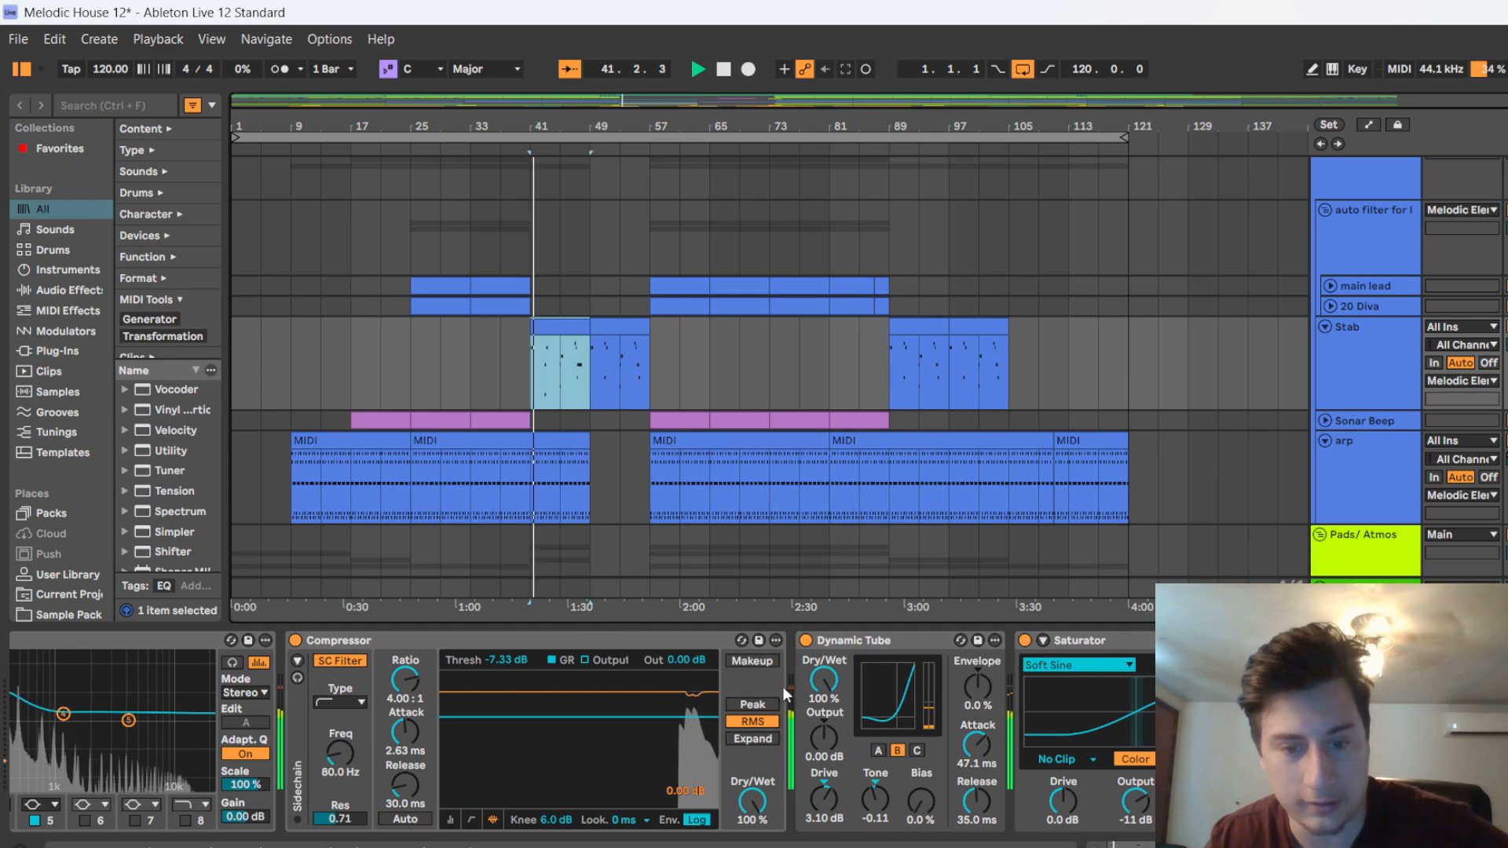
{"action": "key", "text": "space"}
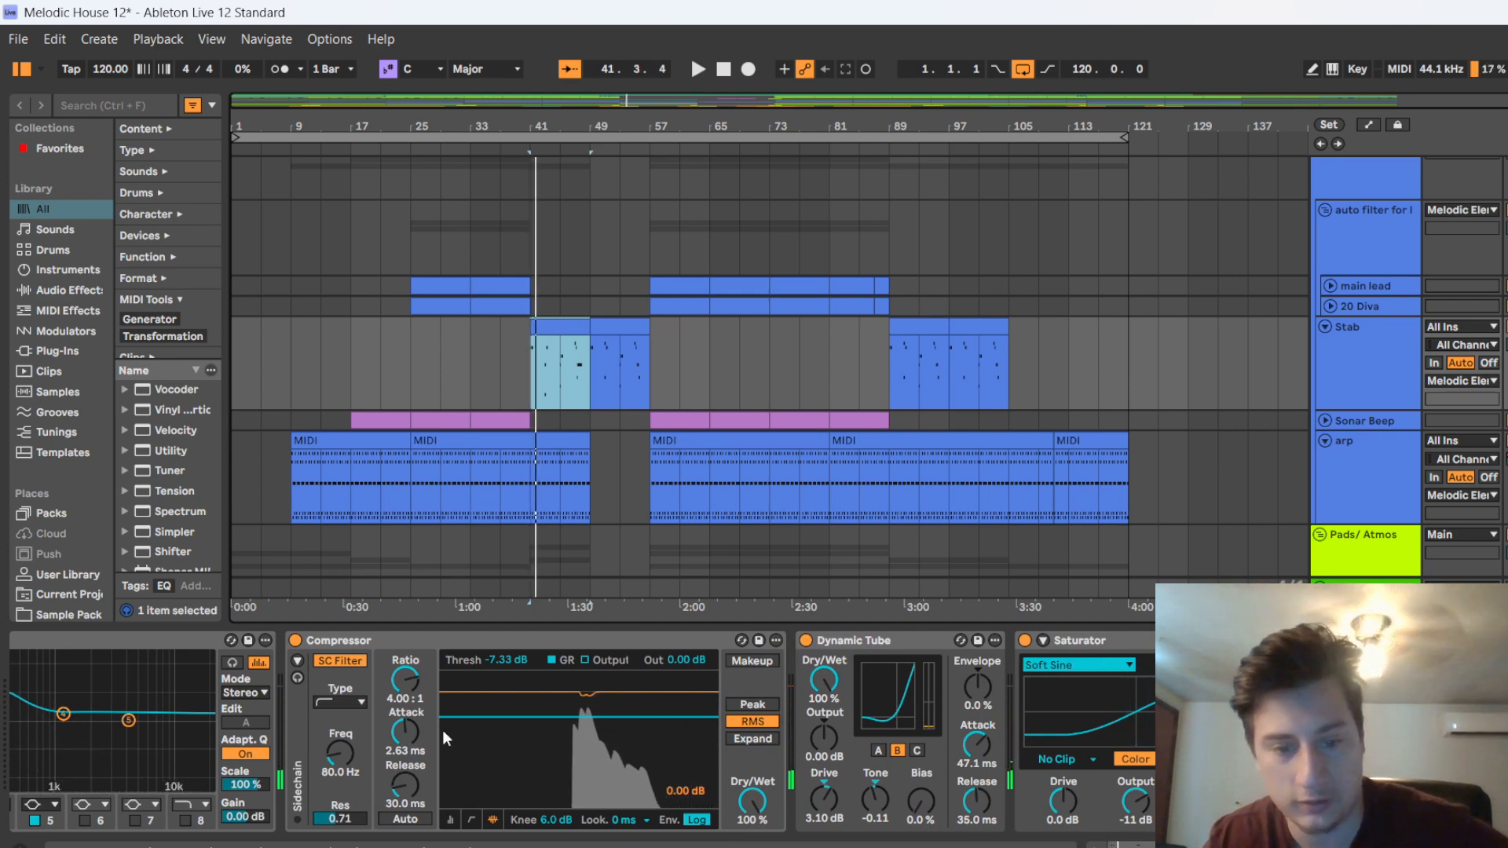
Examine the rest of the Stab chain, from Dynamic Tube, Saturator and Auto Pan to the reverbs, second Compressor and Delay
{"action": "scroll", "coordinate": [567, 687], "scroll_direction": "down", "scroll_amount": 2}
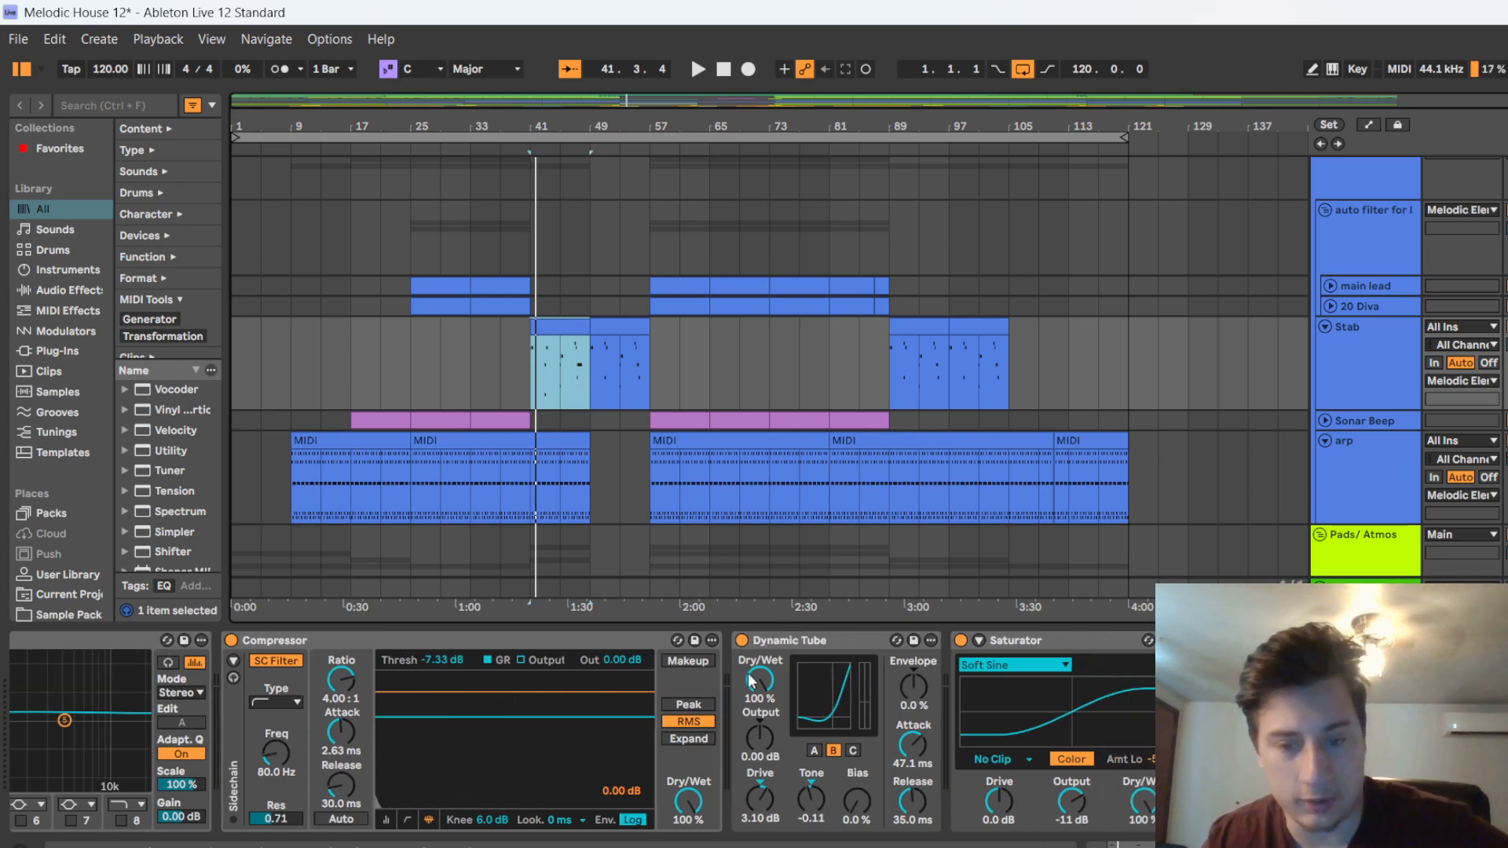
{"action": "scroll", "coordinate": [785, 666], "scroll_direction": "down", "scroll_amount": 3}
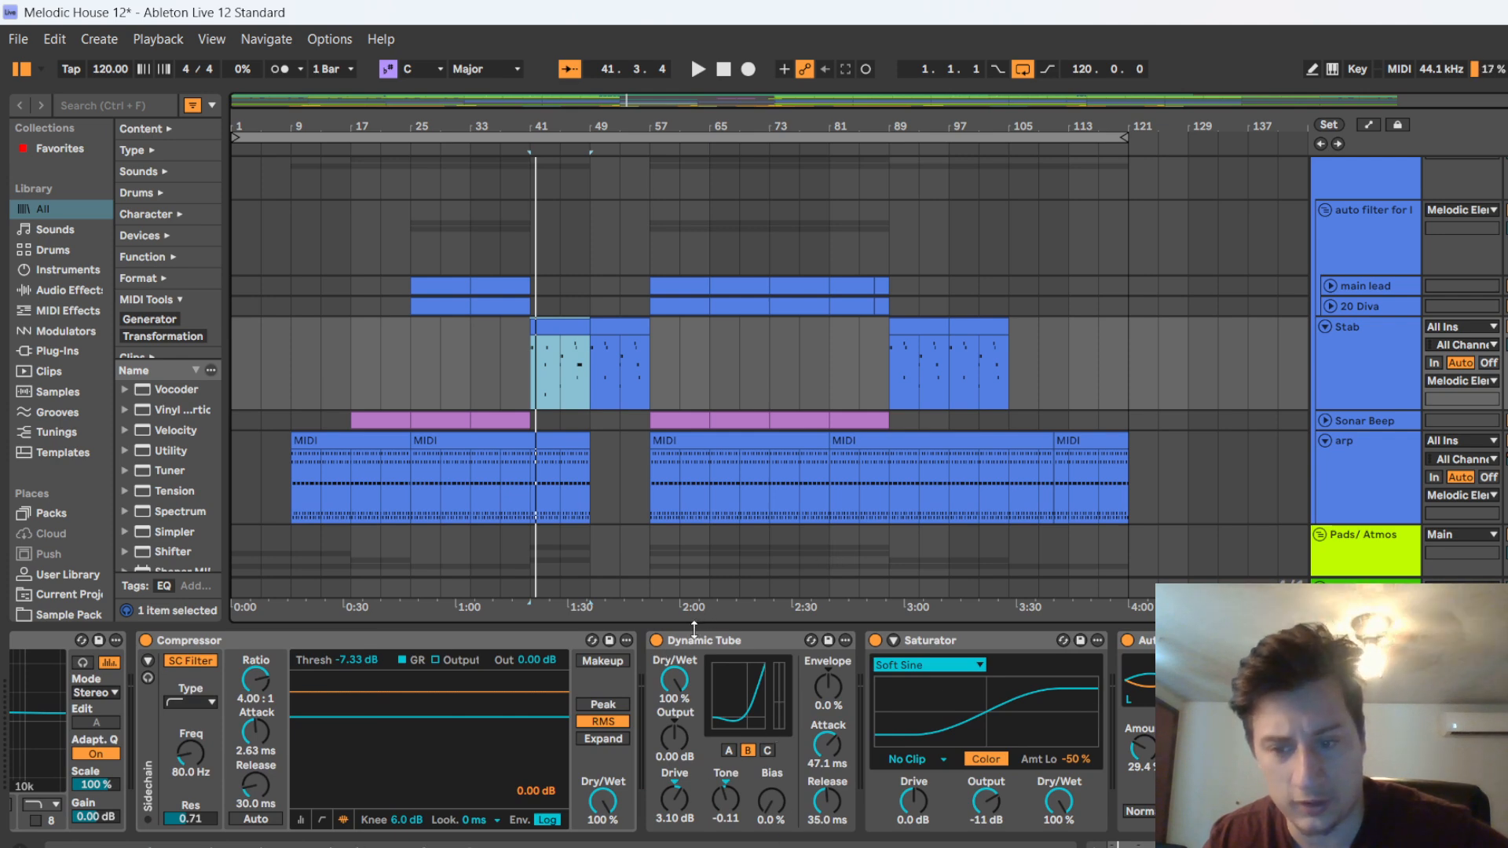
{"action": "scroll", "coordinate": [658, 636], "scroll_direction": "down", "scroll_amount": 6}
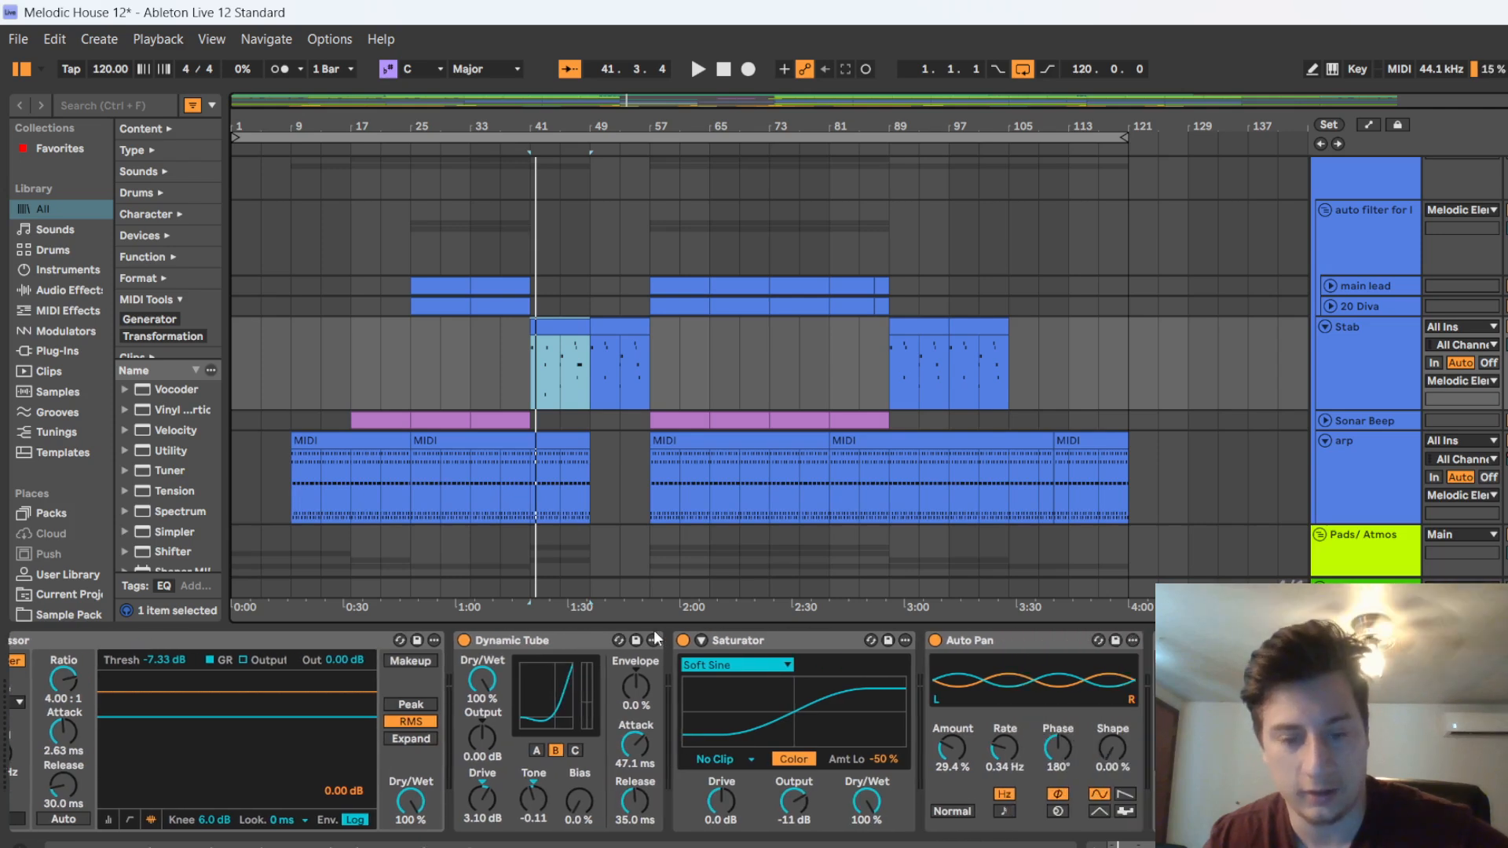
{"action": "scroll", "coordinate": [543, 657], "scroll_direction": "down", "scroll_amount": 3}
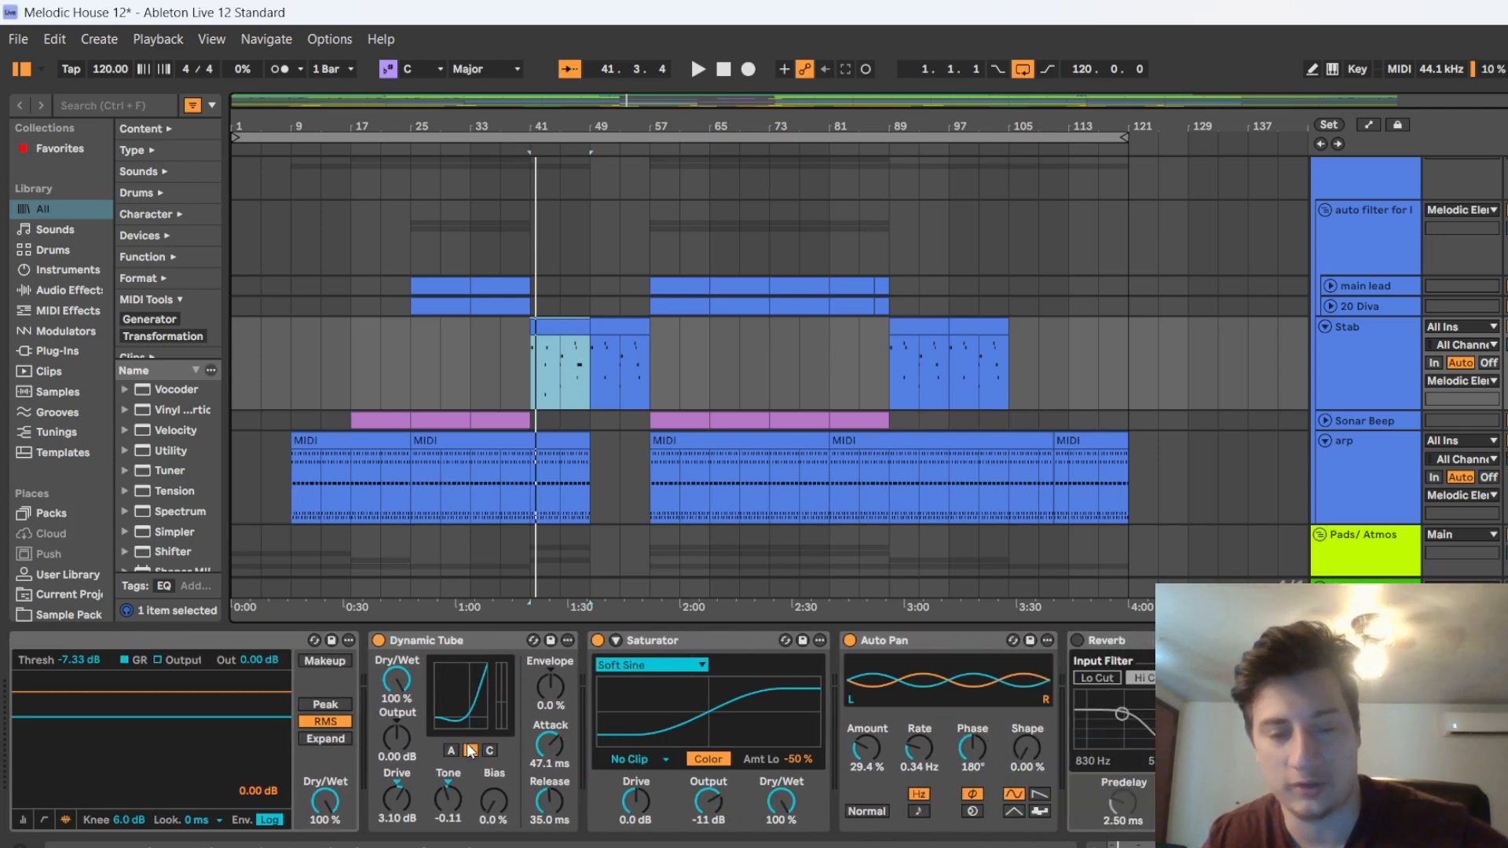
{"action": "scroll", "coordinate": [671, 676], "scroll_direction": "down", "scroll_amount": 2}
{"action": "scroll", "coordinate": [671, 657], "scroll_direction": "down", "scroll_amount": 4}
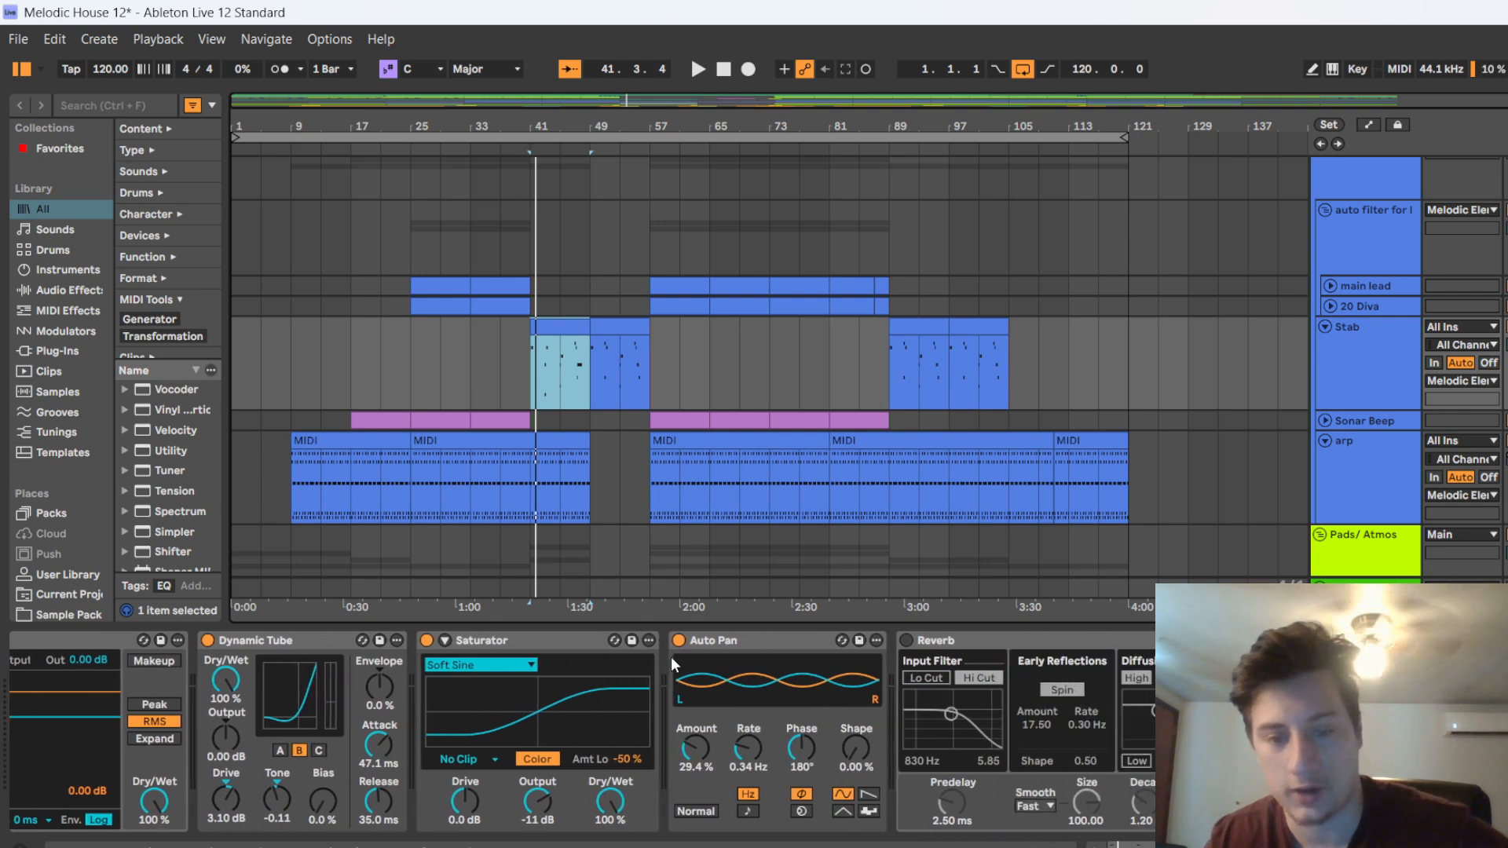
{"action": "scroll", "coordinate": [759, 659], "scroll_direction": "down", "scroll_amount": 11}
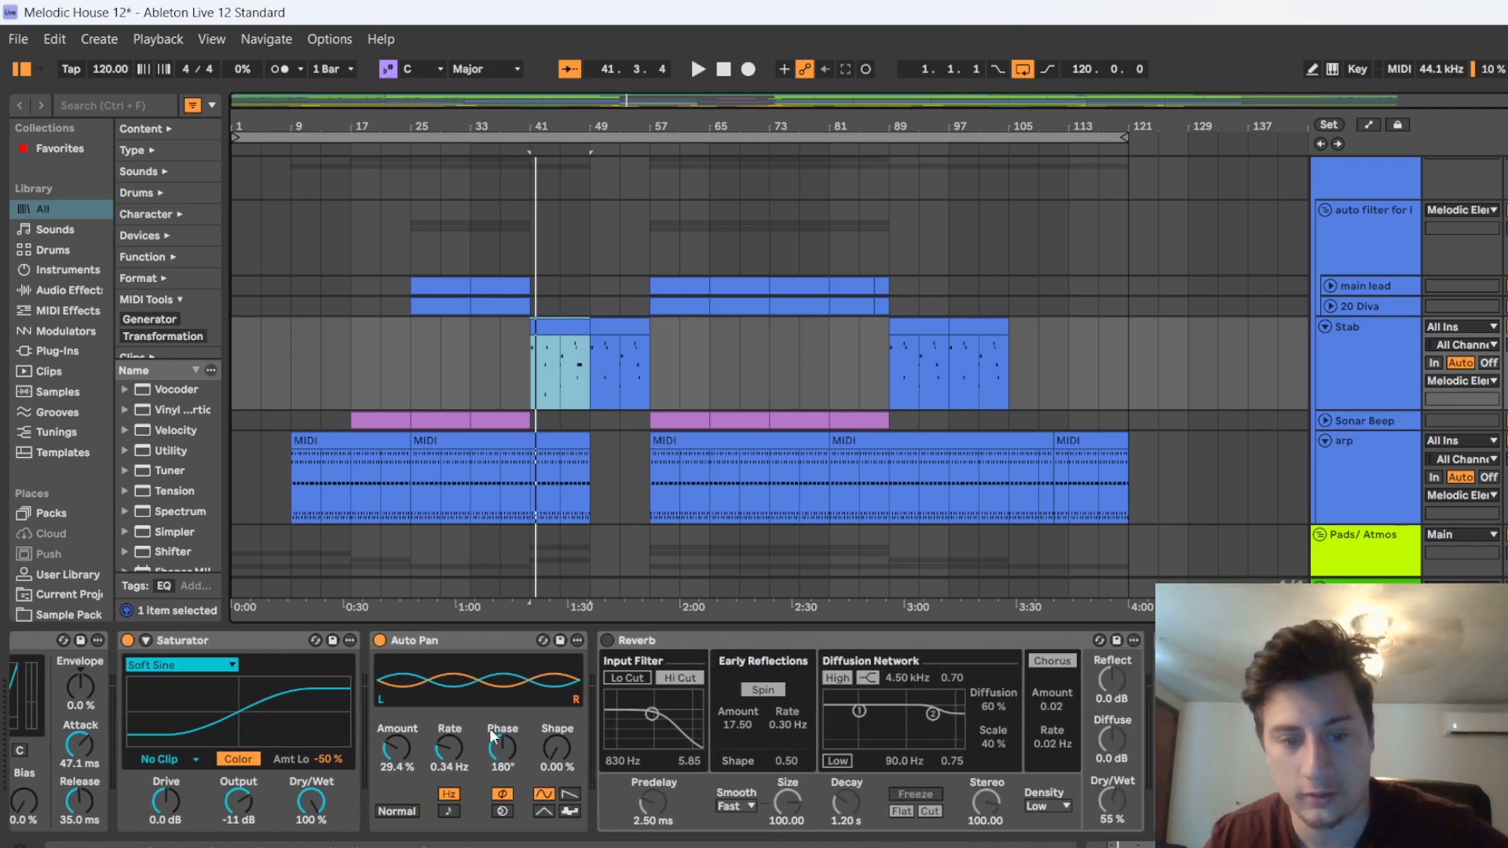
{"action": "scroll", "coordinate": [897, 718], "scroll_direction": "down", "scroll_amount": 20}
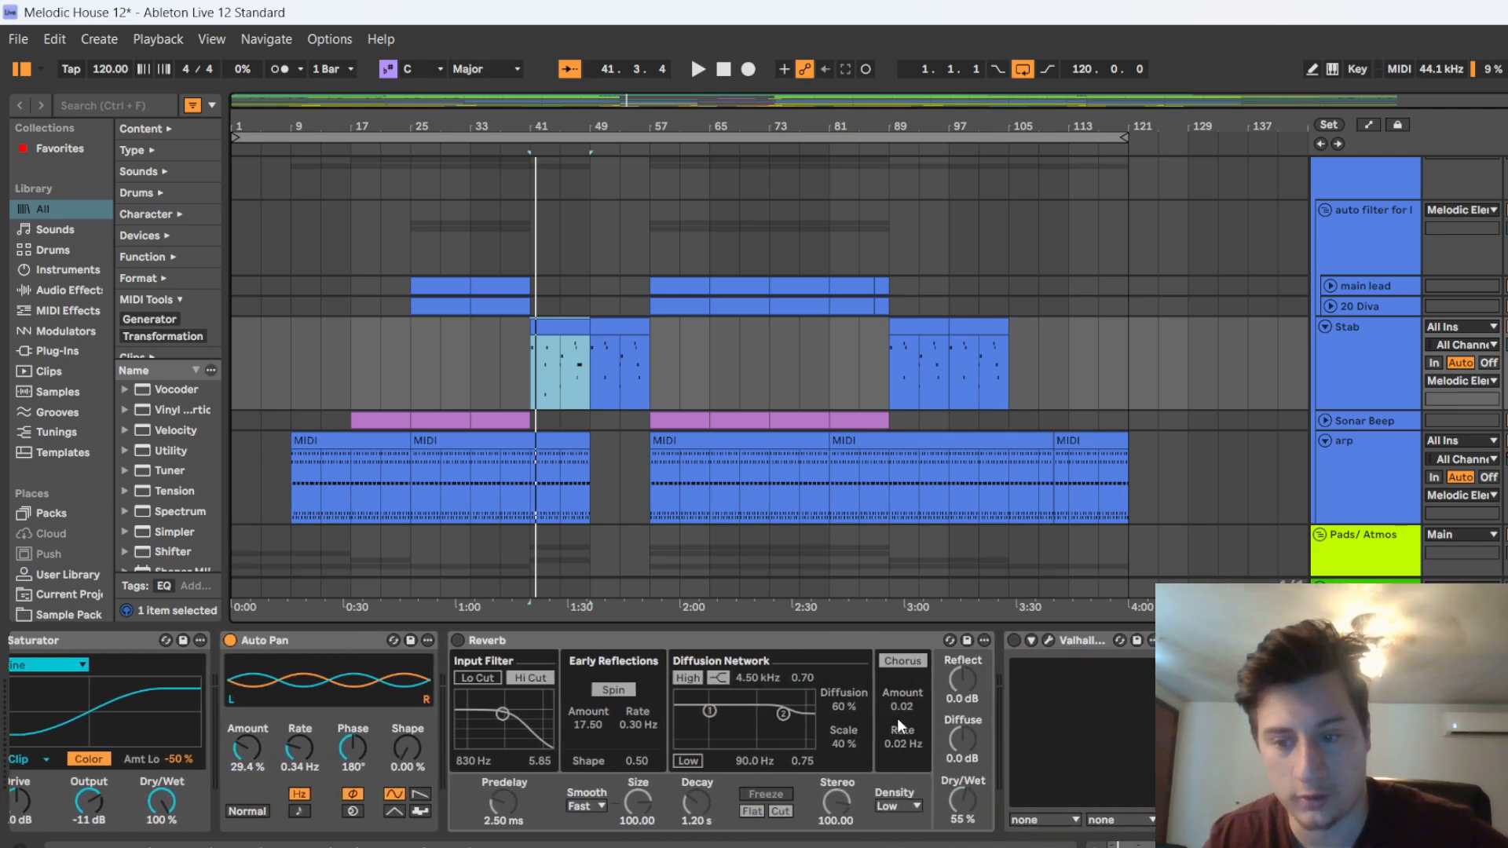
{"action": "scroll", "coordinate": [582, 733], "scroll_direction": "down", "scroll_amount": 8}
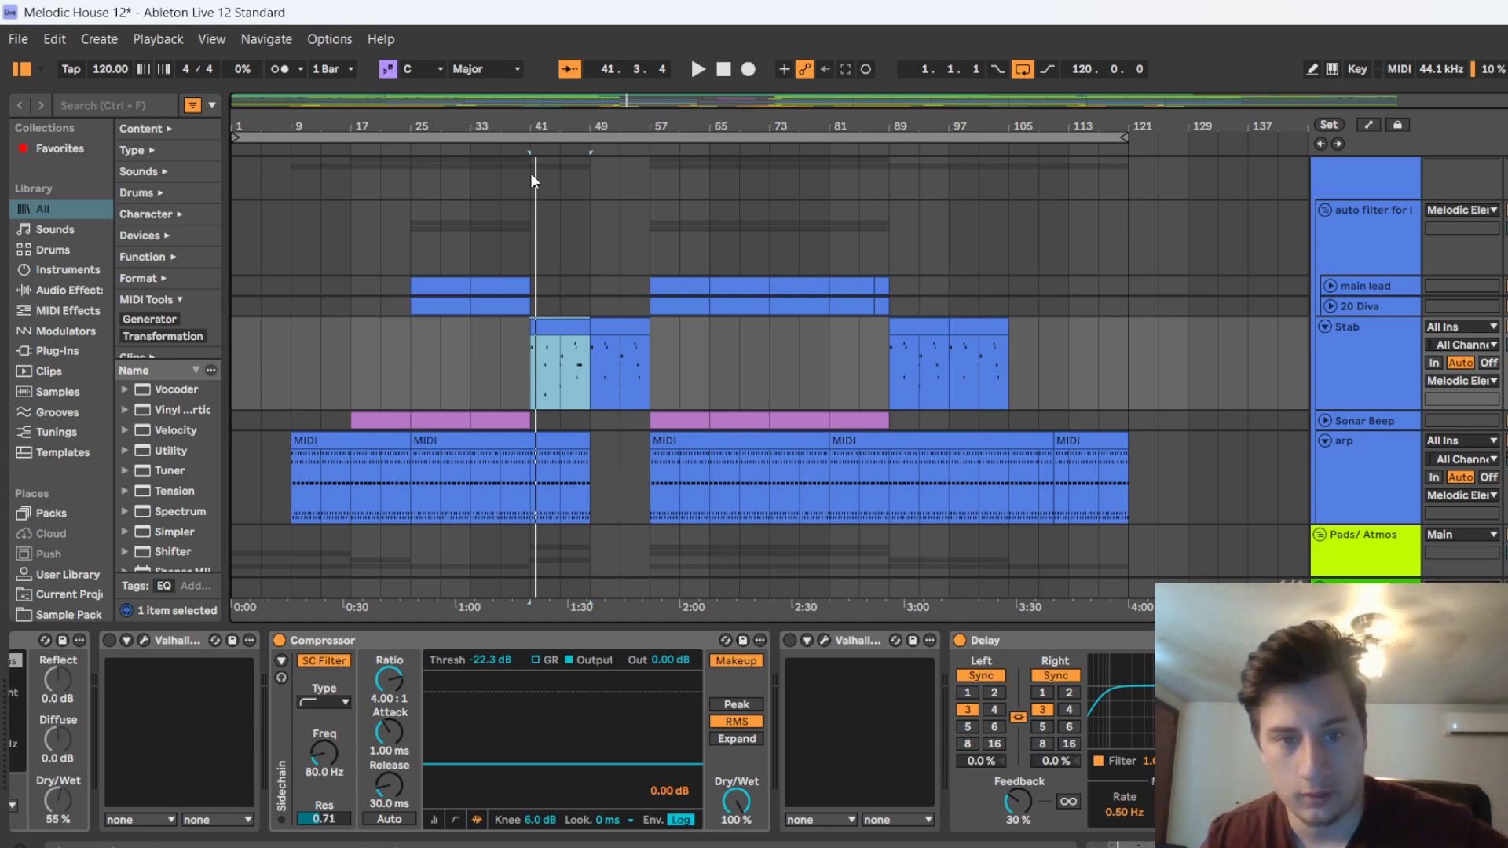
Unfold the Chords track to inspect its clips, fold it again and unfold the shimmering pad track
{"action": "scroll", "coordinate": [548, 494], "scroll_direction": "down", "scroll_amount": 3}
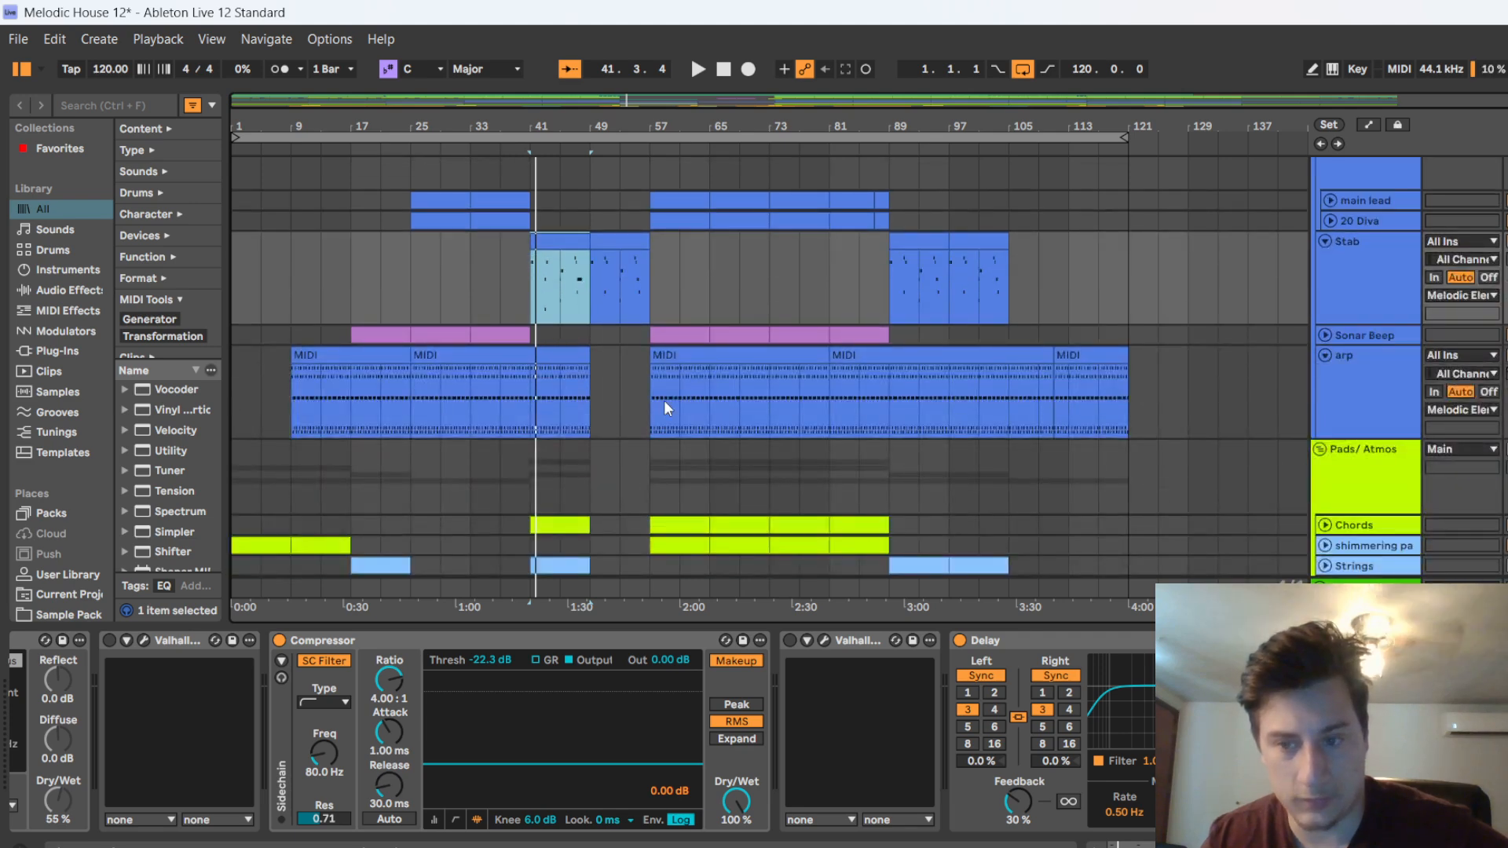
{"action": "scroll", "coordinate": [484, 469], "scroll_direction": "down", "scroll_amount": 4}
{"action": "left_click", "coordinate": [1322, 418]}
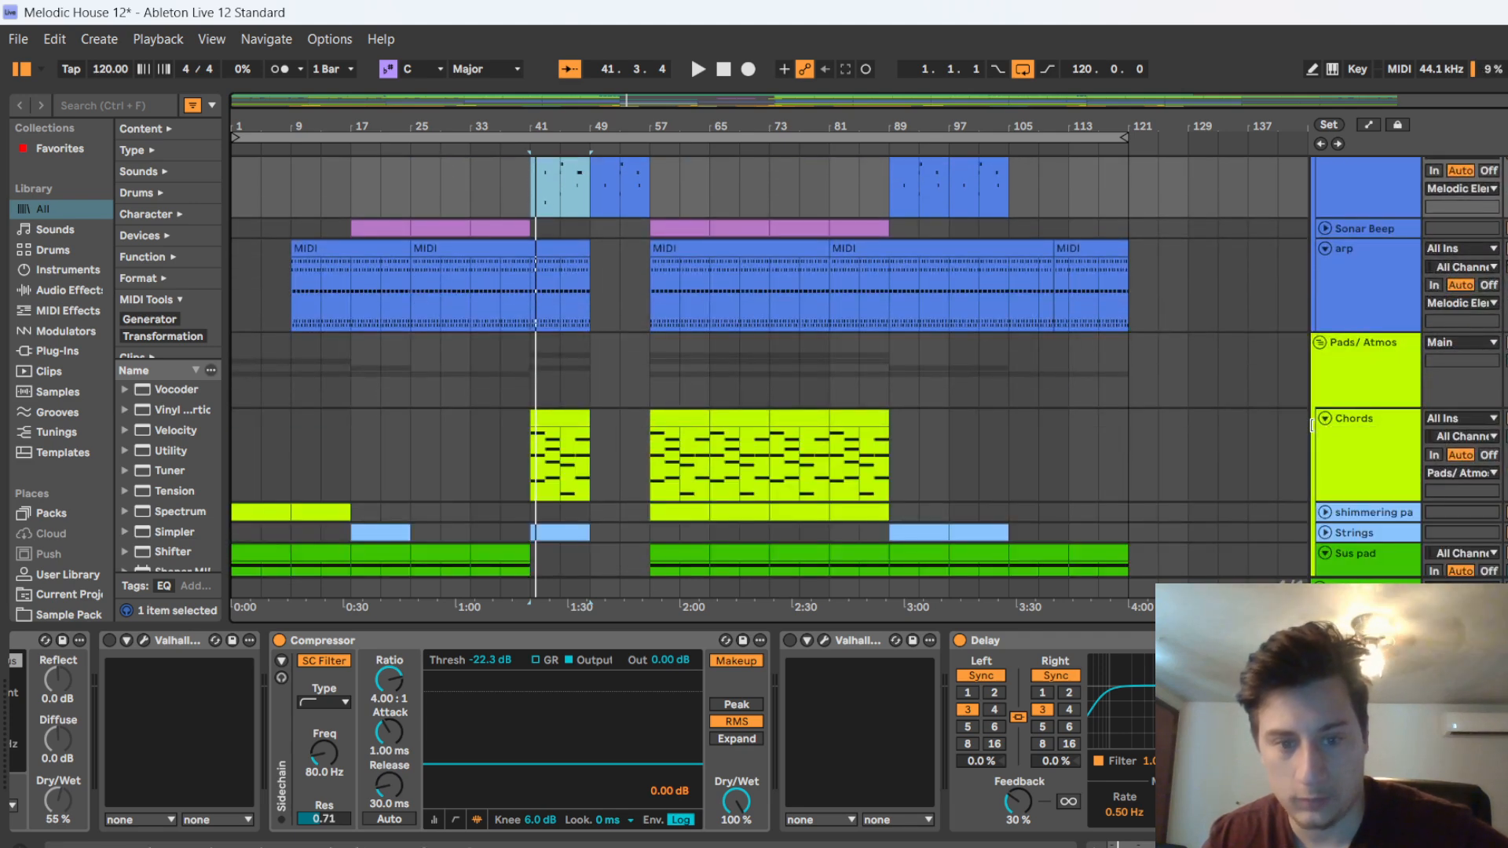
{"action": "left_click", "coordinate": [1322, 418]}
{"action": "left_click", "coordinate": [1326, 437]}
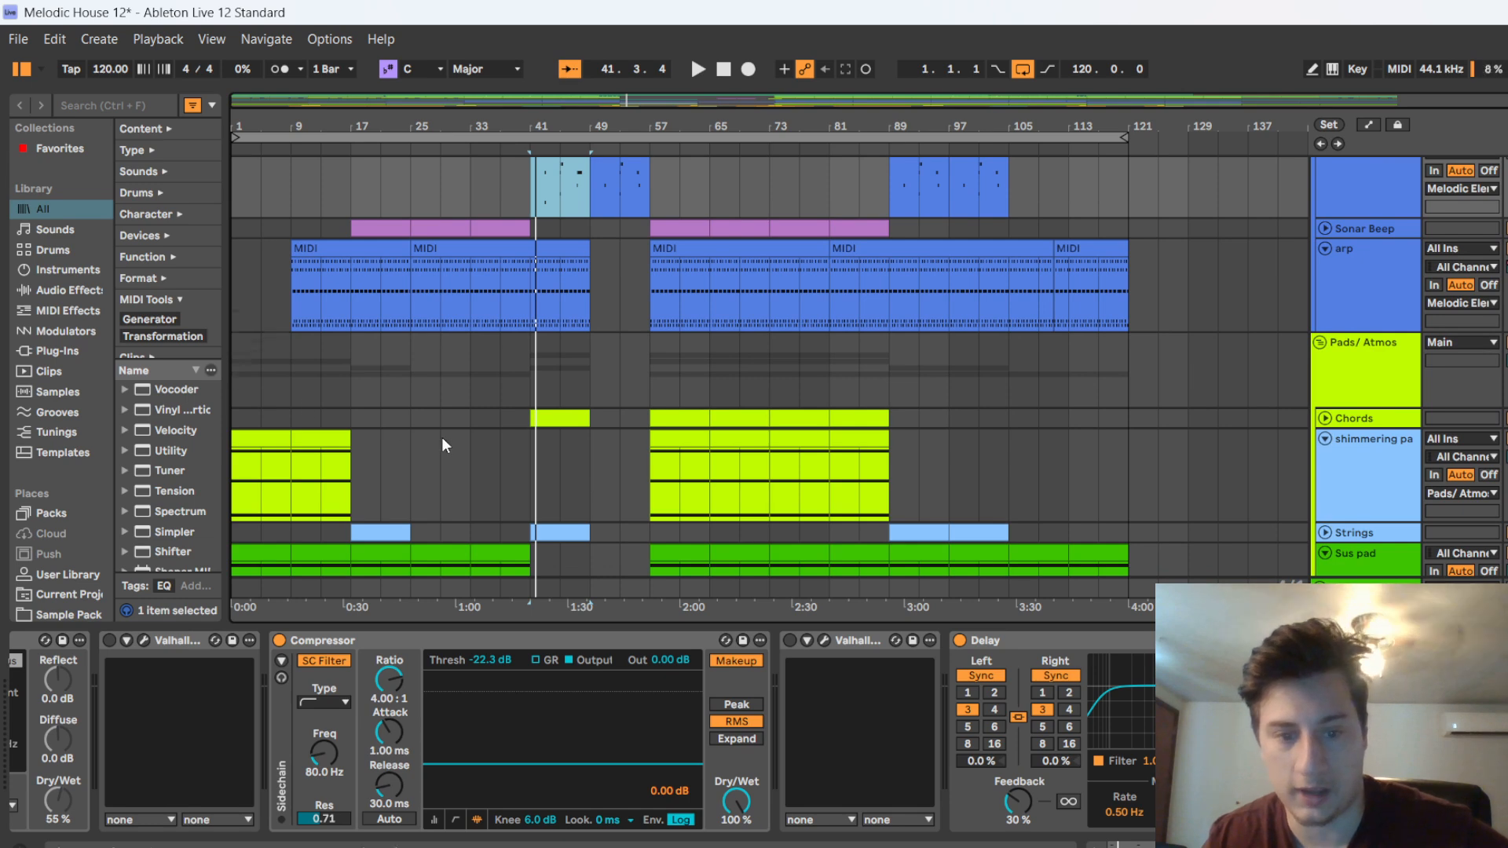
Fold the shimmering pad track, select the Strings clip at bar 41 and unfold the Strings track
{"action": "scroll", "coordinate": [1238, 381], "scroll_direction": "down", "scroll_amount": 2}
{"action": "left_click", "coordinate": [1326, 397]}
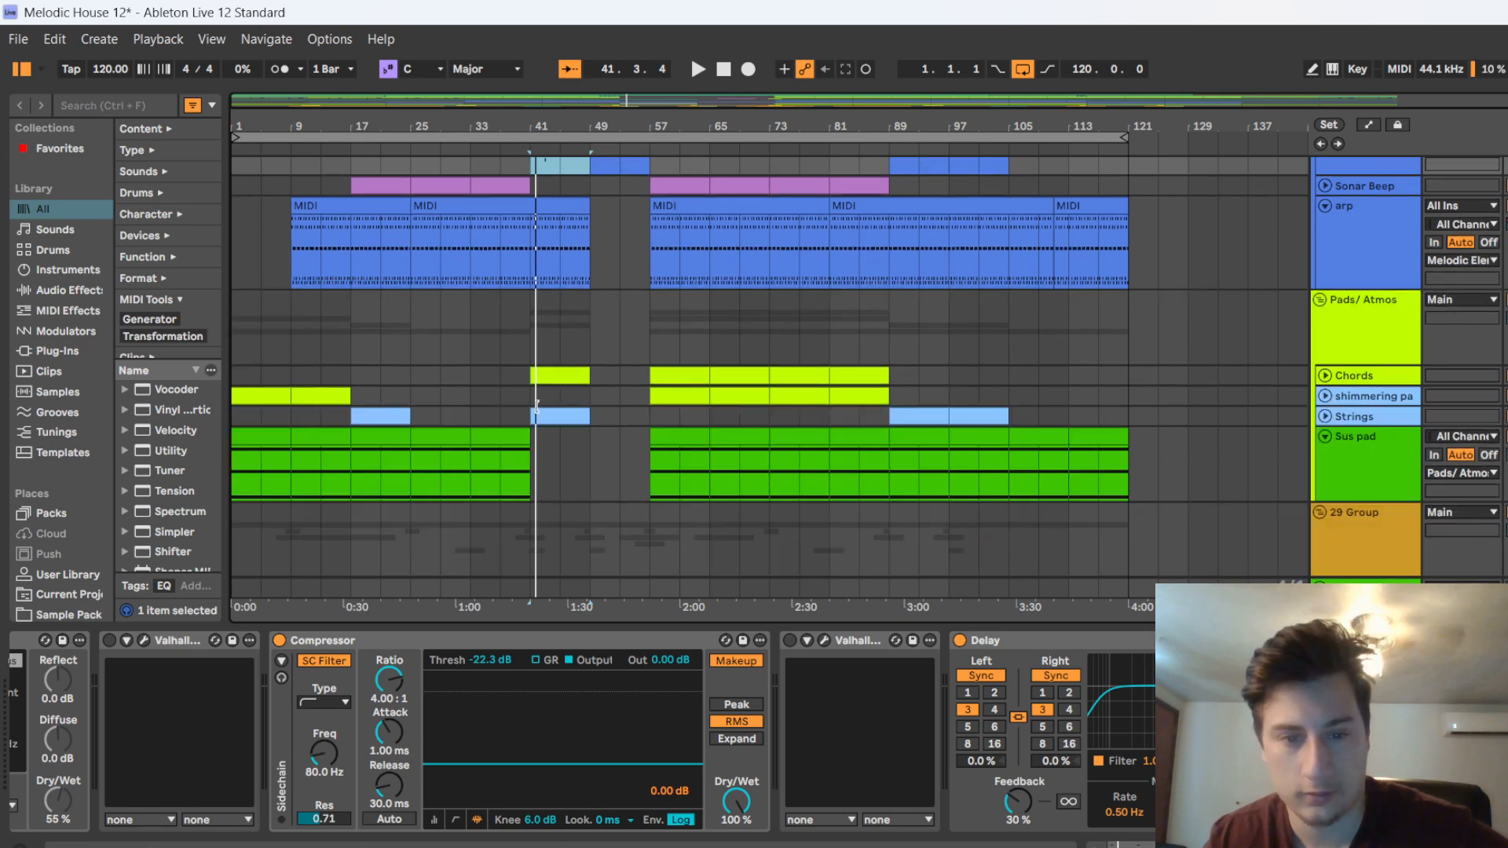
{"action": "left_click", "coordinate": [559, 416]}
{"action": "left_click", "coordinate": [1326, 417]}
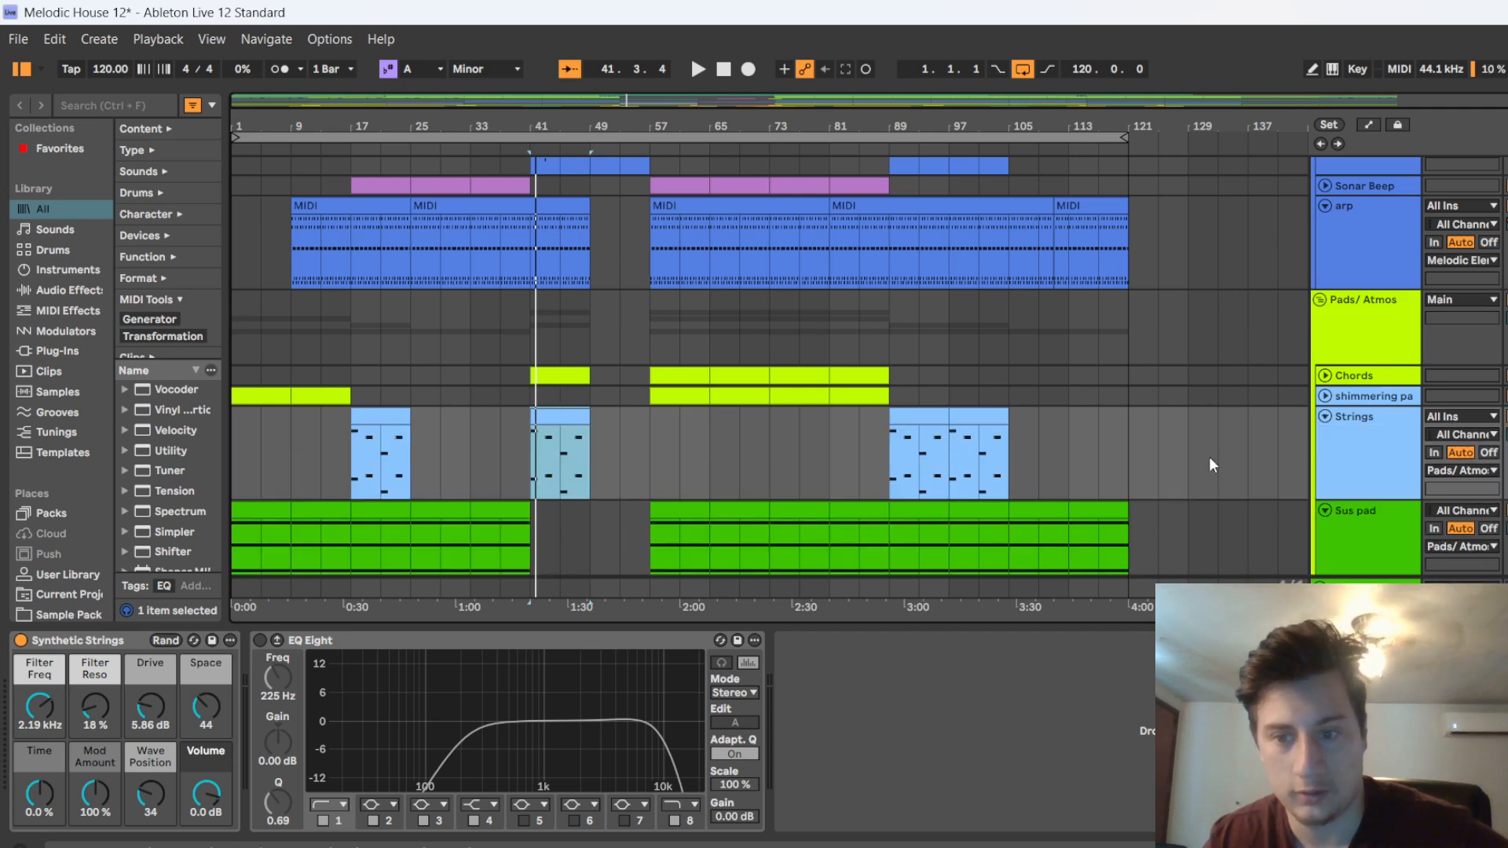
Play the transition into the breakdown from about bar 39 and select the empty area after the arp clips
{"action": "key", "text": "space"}
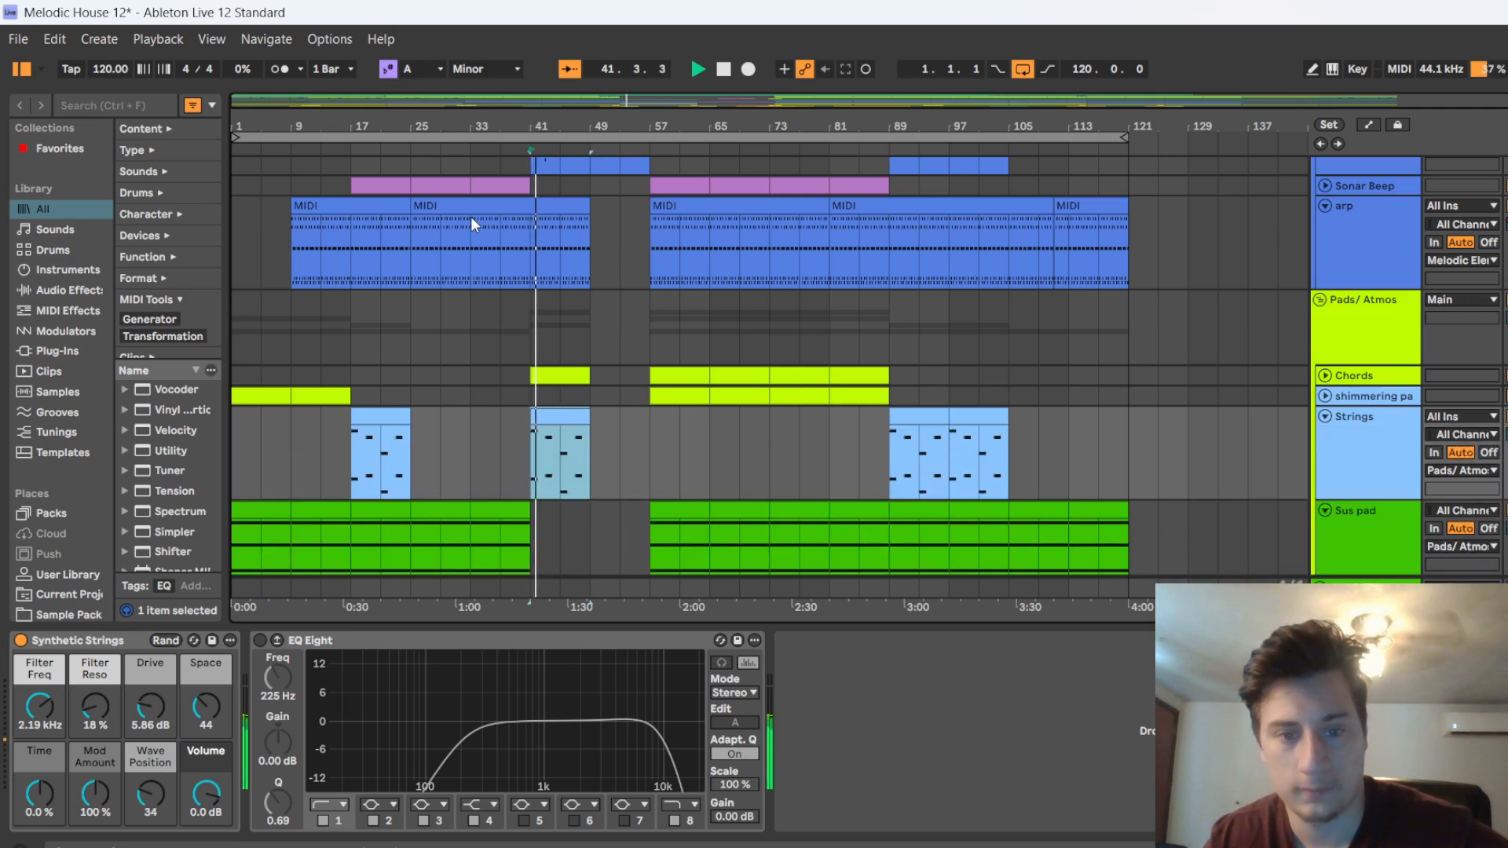
{"action": "key", "text": "space"}
{"action": "left_click", "coordinate": [520, 141]}
{"action": "key", "text": "space"}
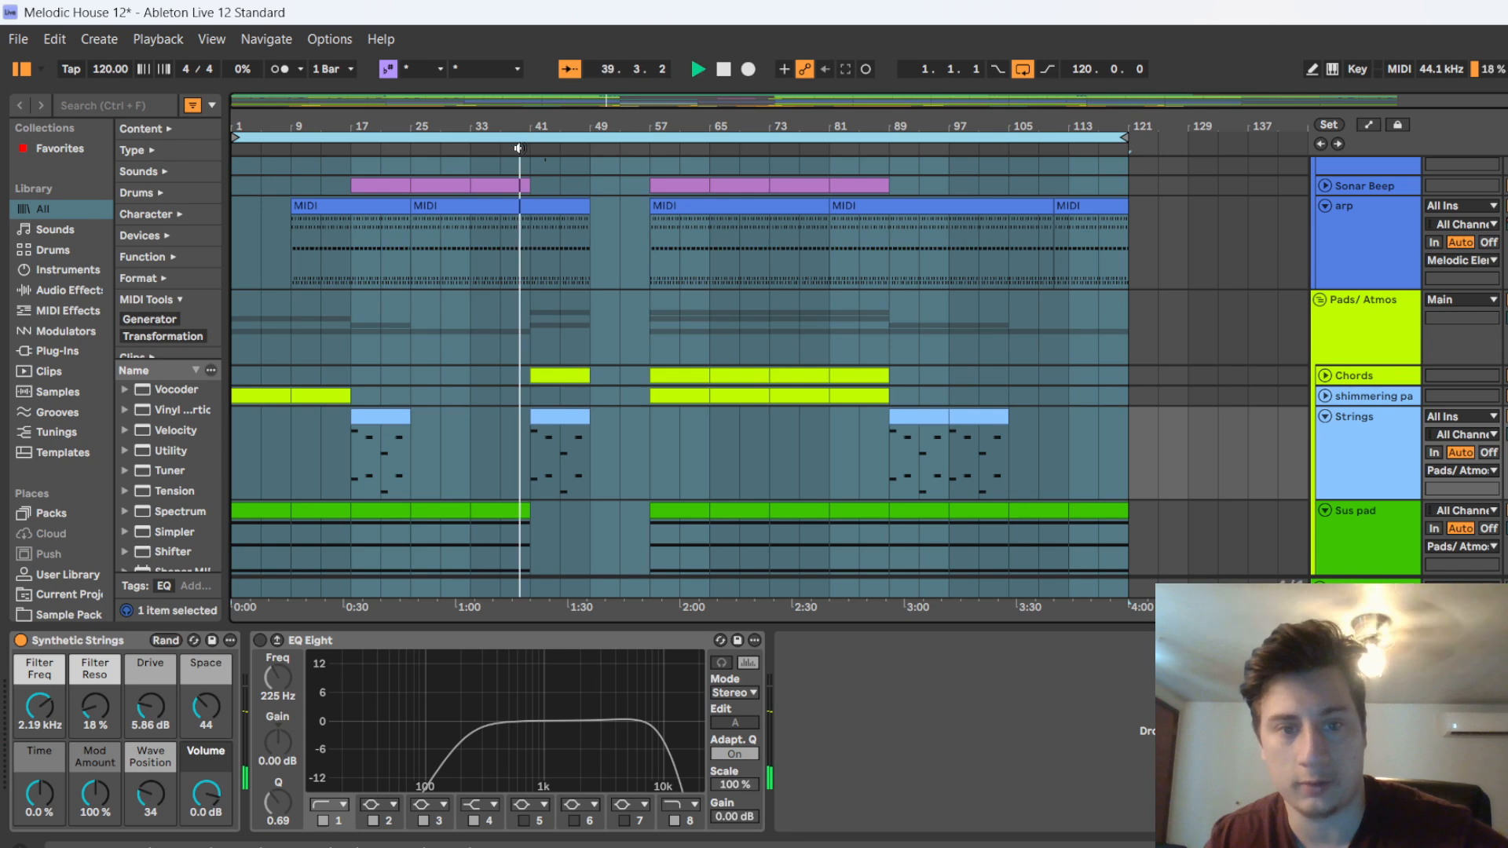
{"action": "left_click", "coordinate": [1180, 286]}
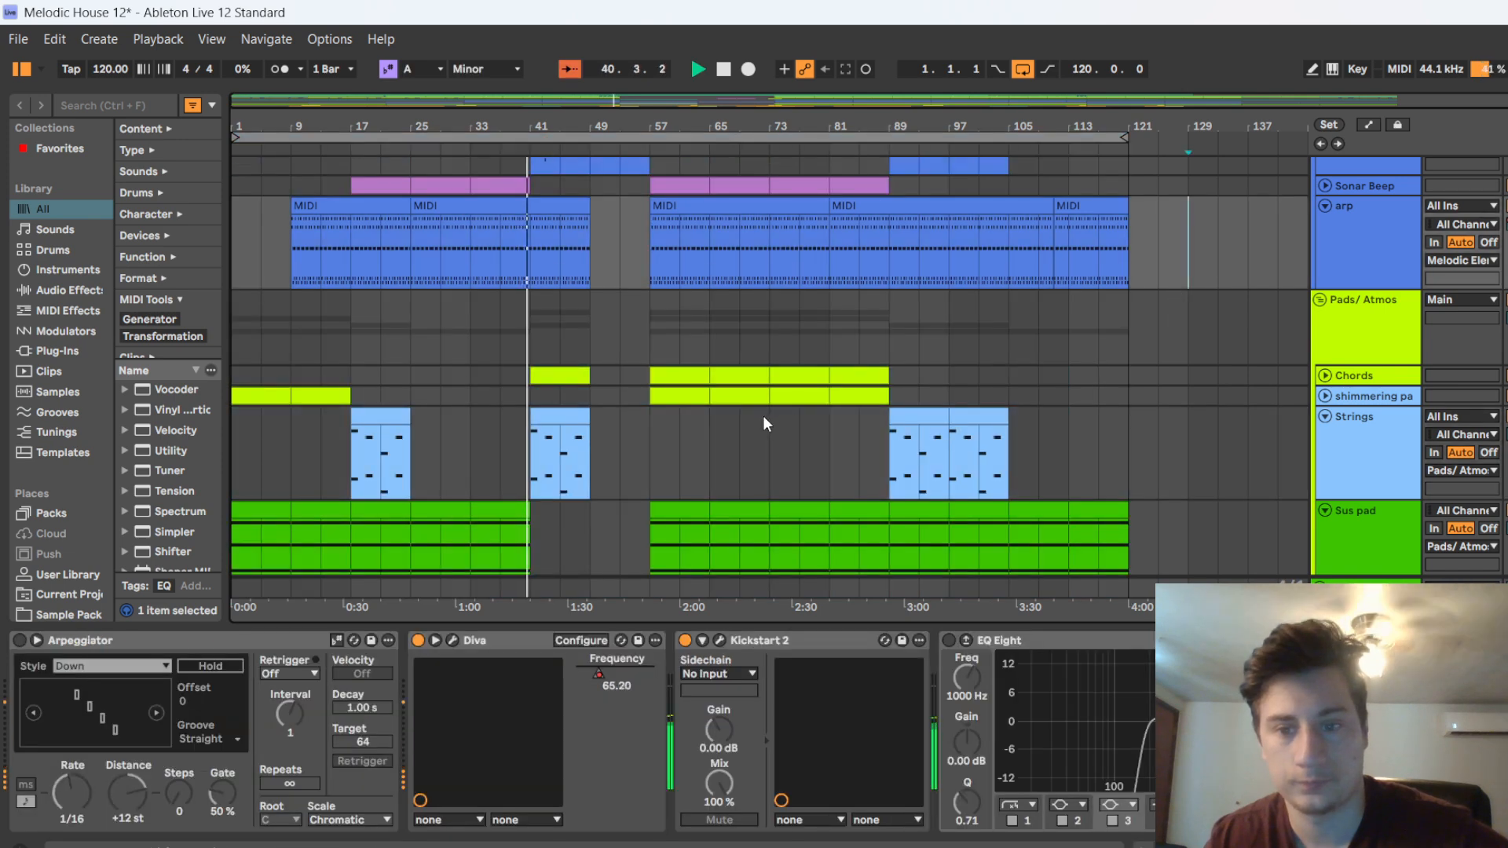
Hide the device area and look closely at the arp, strings and effect clips around bars 39 to 50 during playback
{"action": "scroll", "coordinate": [916, 396], "scroll_direction": "up", "scroll_amount": 1}
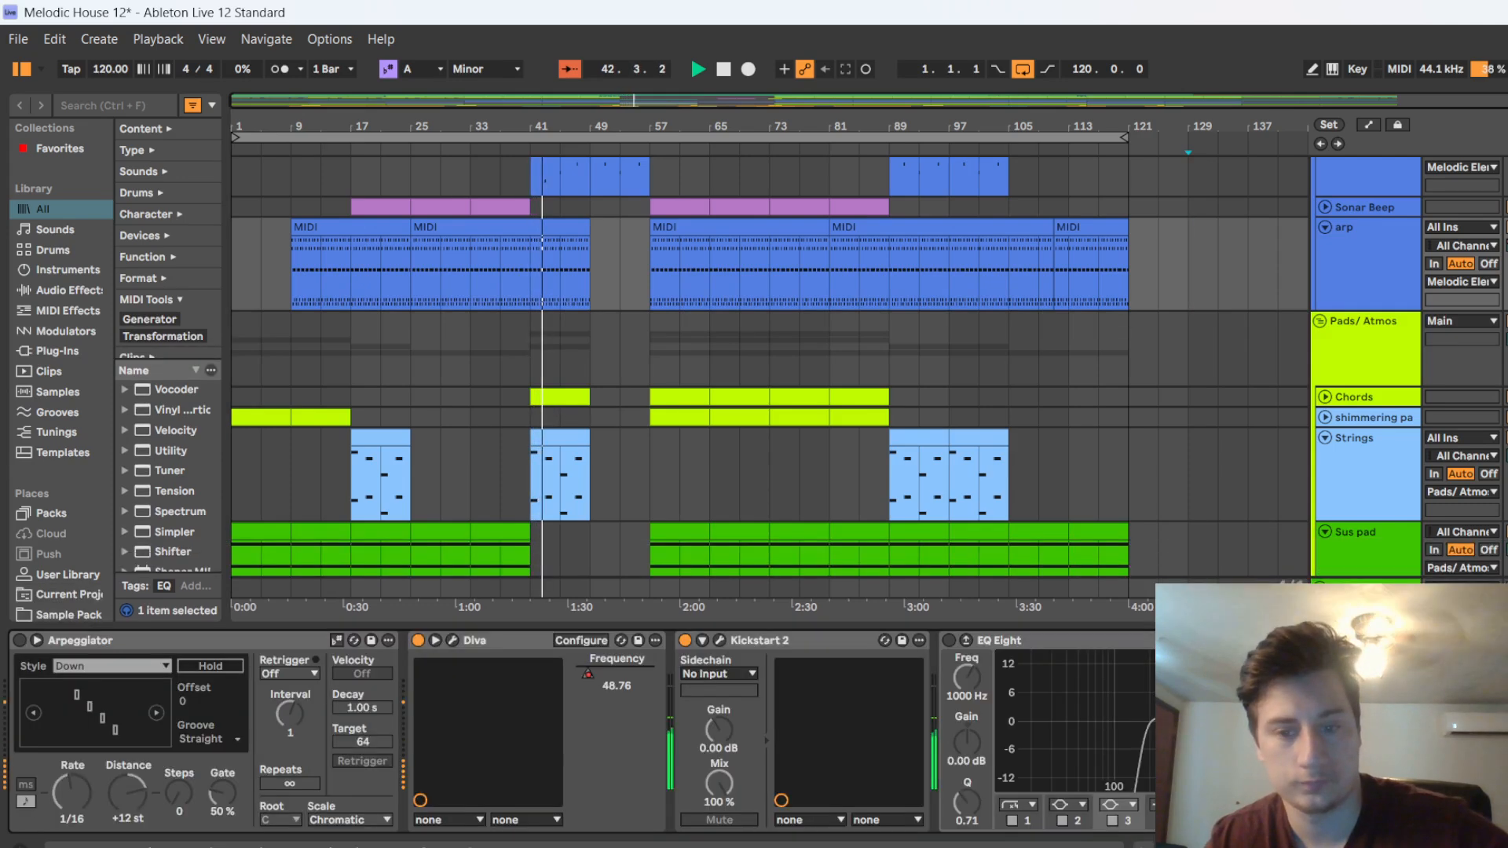
{"action": "key", "text": "ctrl+alt+l"}
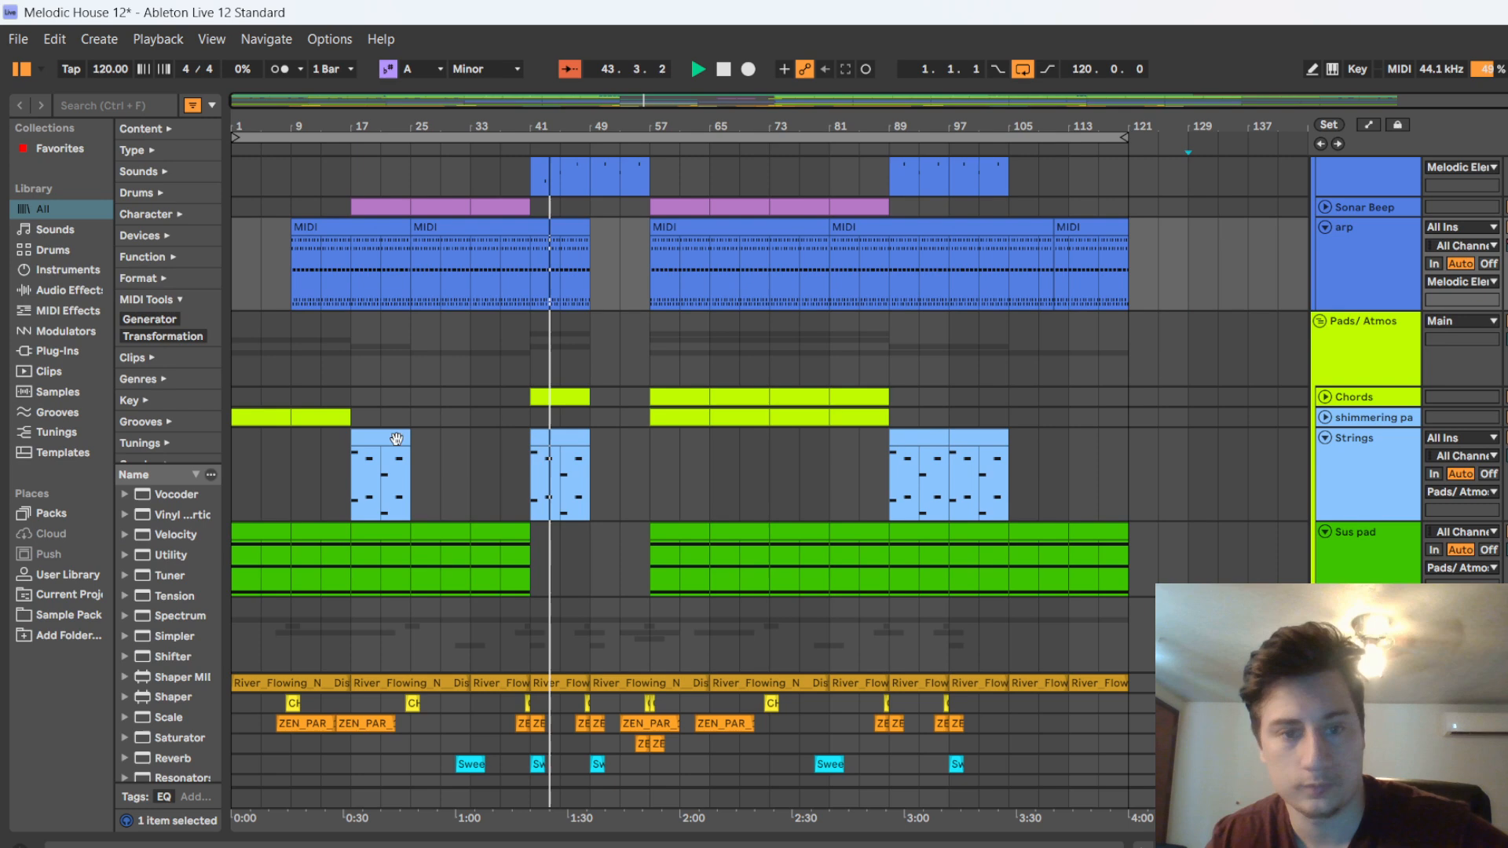
{"action": "scroll", "coordinate": [539, 363], "scroll_direction": "up", "scroll_amount": 5}
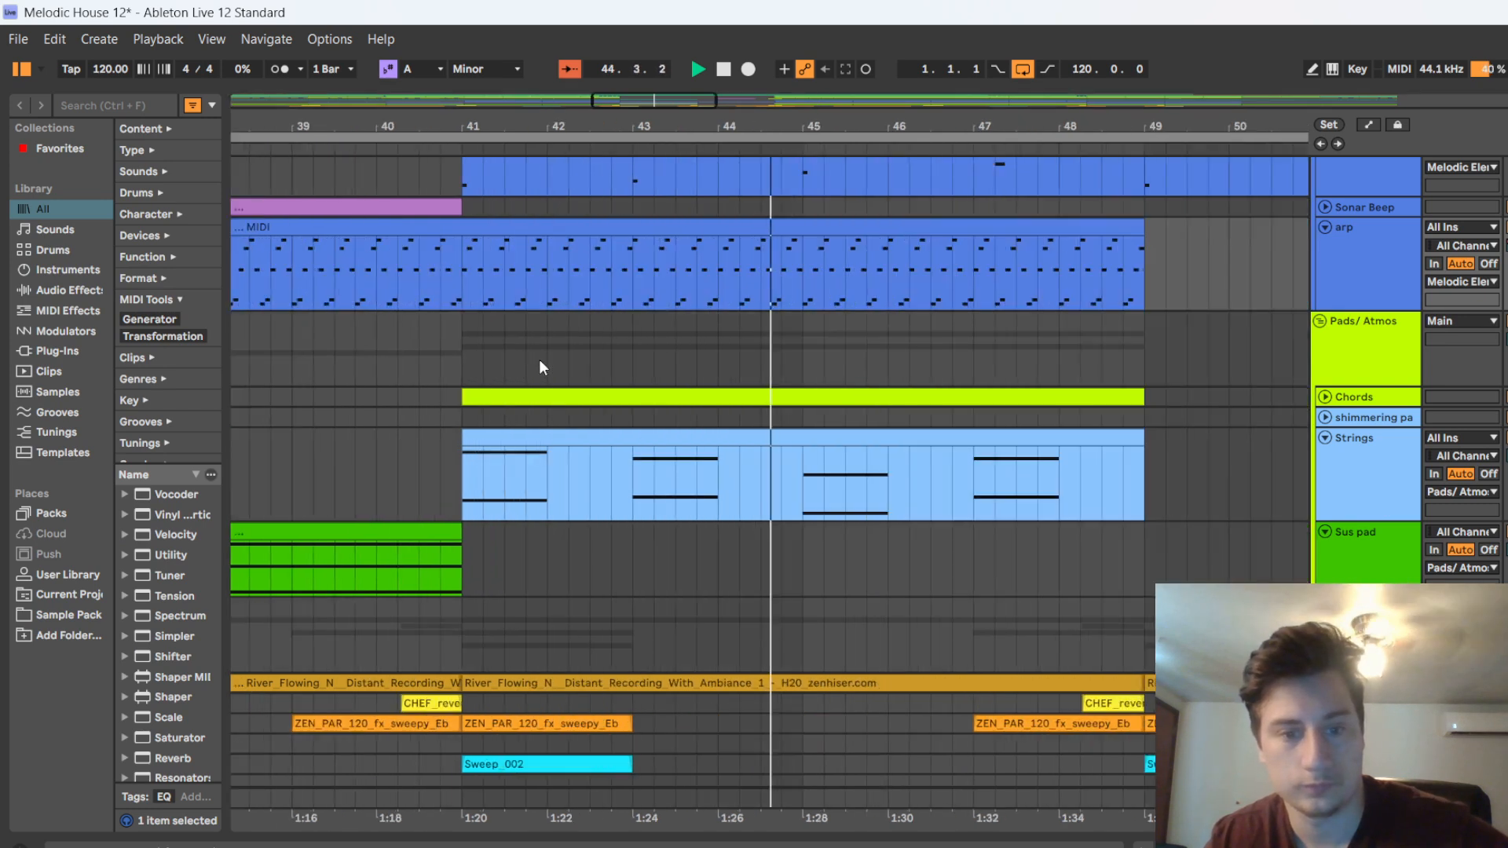
{"action": "scroll", "coordinate": [538, 364], "scroll_direction": "down", "scroll_amount": 5}
Compare the bass, melodic, pad and effect parts while the breakdown plays, and unfold the Chords track
{"action": "scroll", "coordinate": [534, 365], "scroll_direction": "up", "scroll_amount": 8}
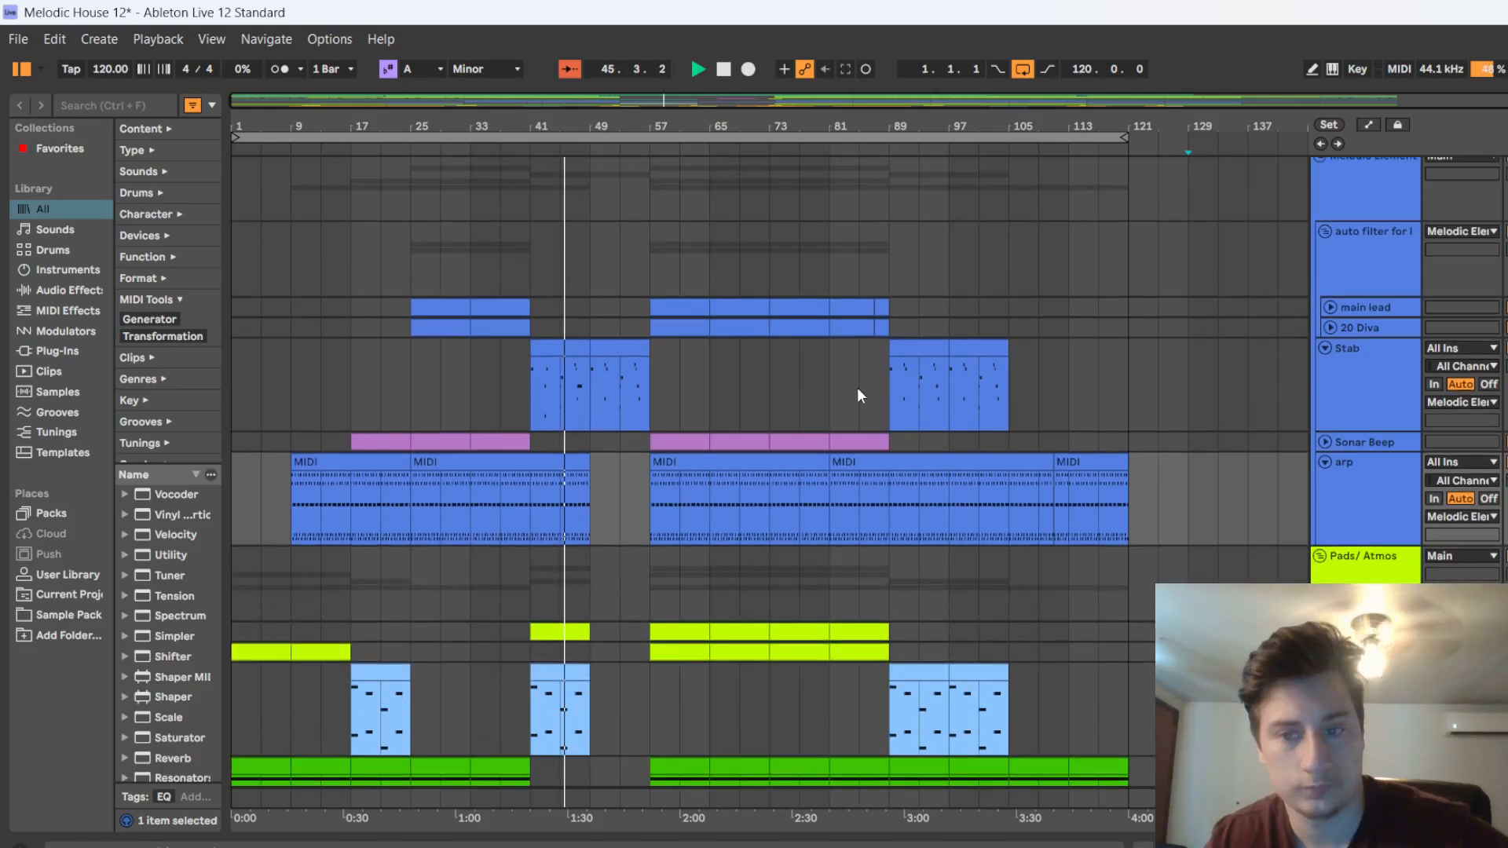
{"action": "scroll", "coordinate": [632, 501], "scroll_direction": "up", "scroll_amount": 4}
{"action": "scroll", "coordinate": [620, 523], "scroll_direction": "down", "scroll_amount": 8}
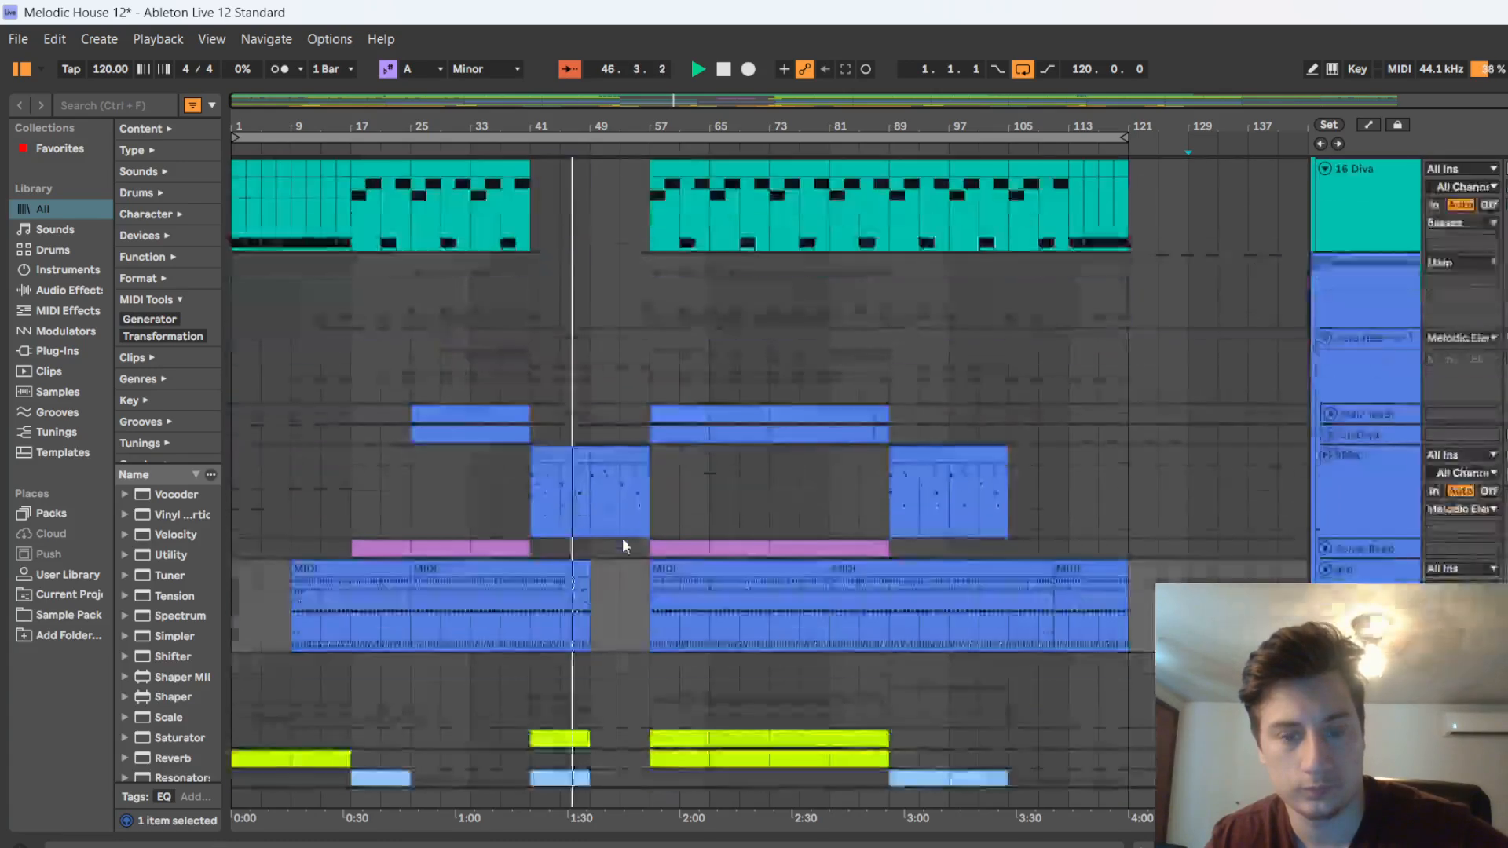
{"action": "scroll", "coordinate": [624, 547], "scroll_direction": "down", "scroll_amount": 5}
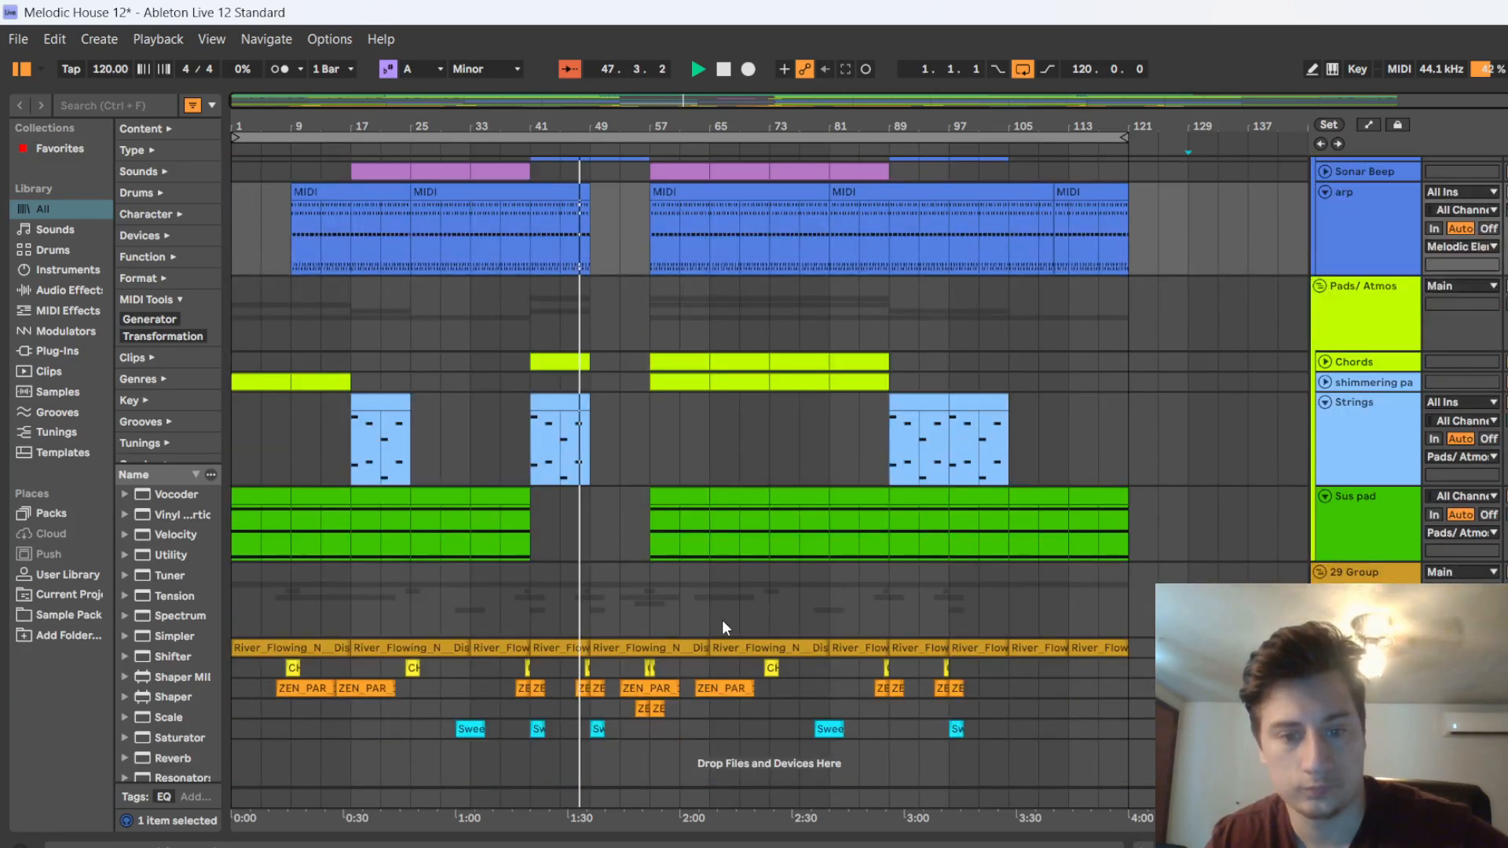
{"action": "left_click", "coordinate": [1325, 361]}
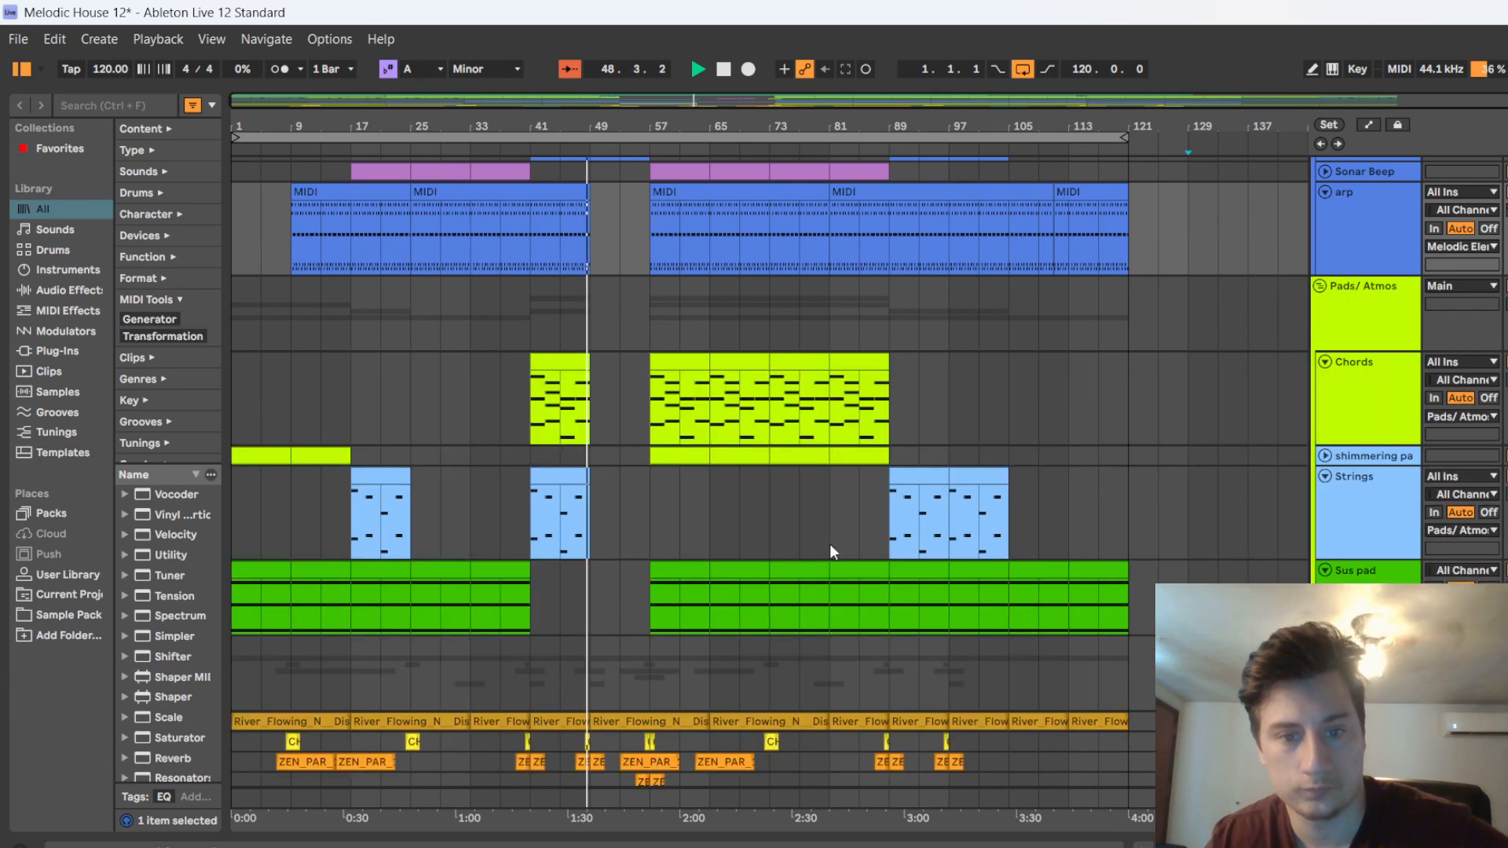
Play the rest of the breakdown into bar 57, stop shortly after, and compare the bass, melodic, pad and effect clips around the drop
{"action": "scroll", "coordinate": [647, 456], "scroll_direction": "up", "scroll_amount": 1}
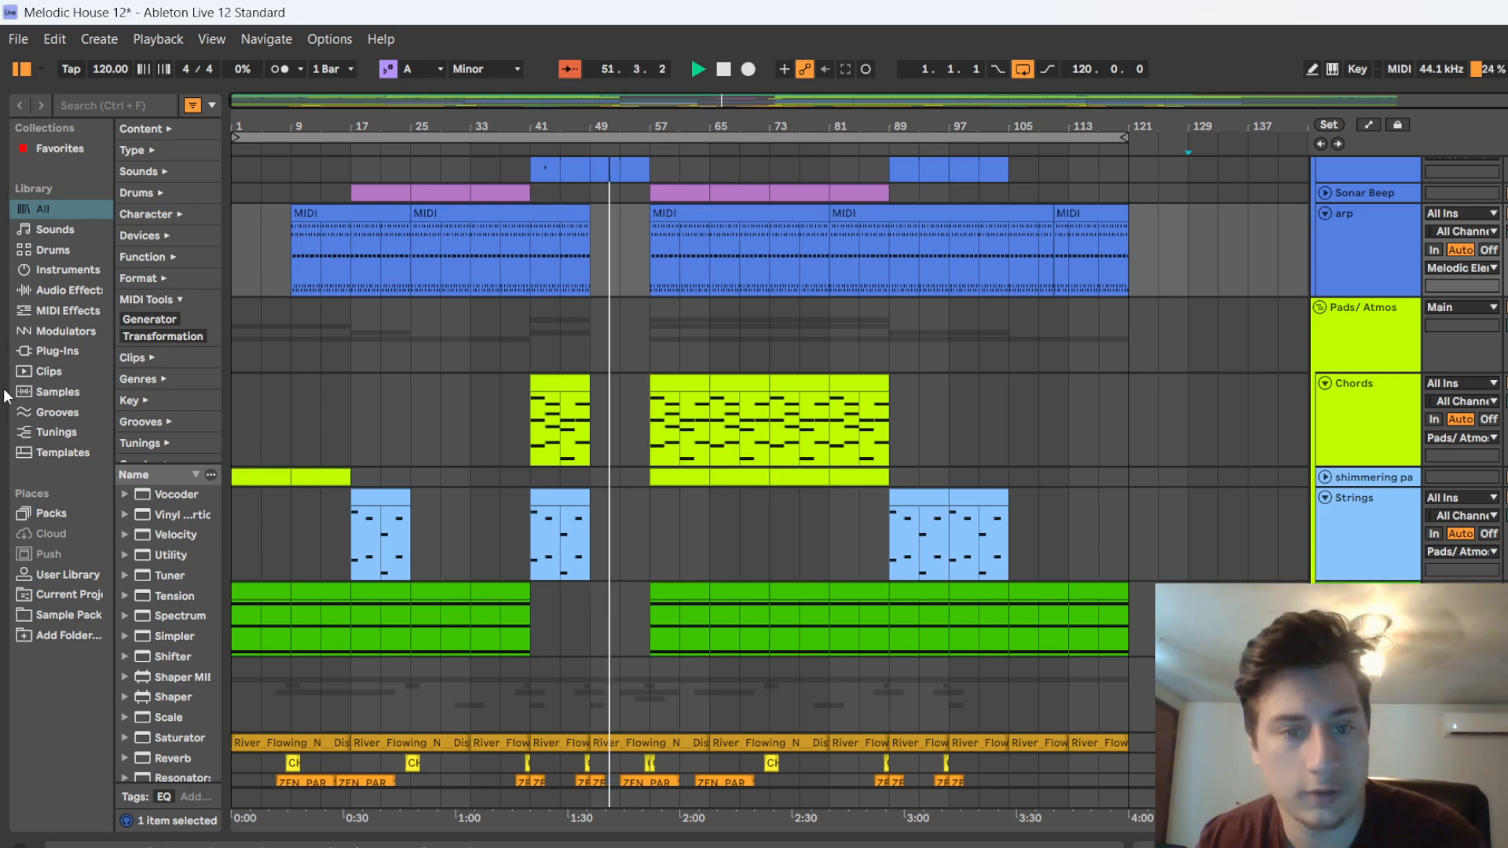
{"action": "scroll", "coordinate": [624, 378], "scroll_direction": "up", "scroll_amount": 5}
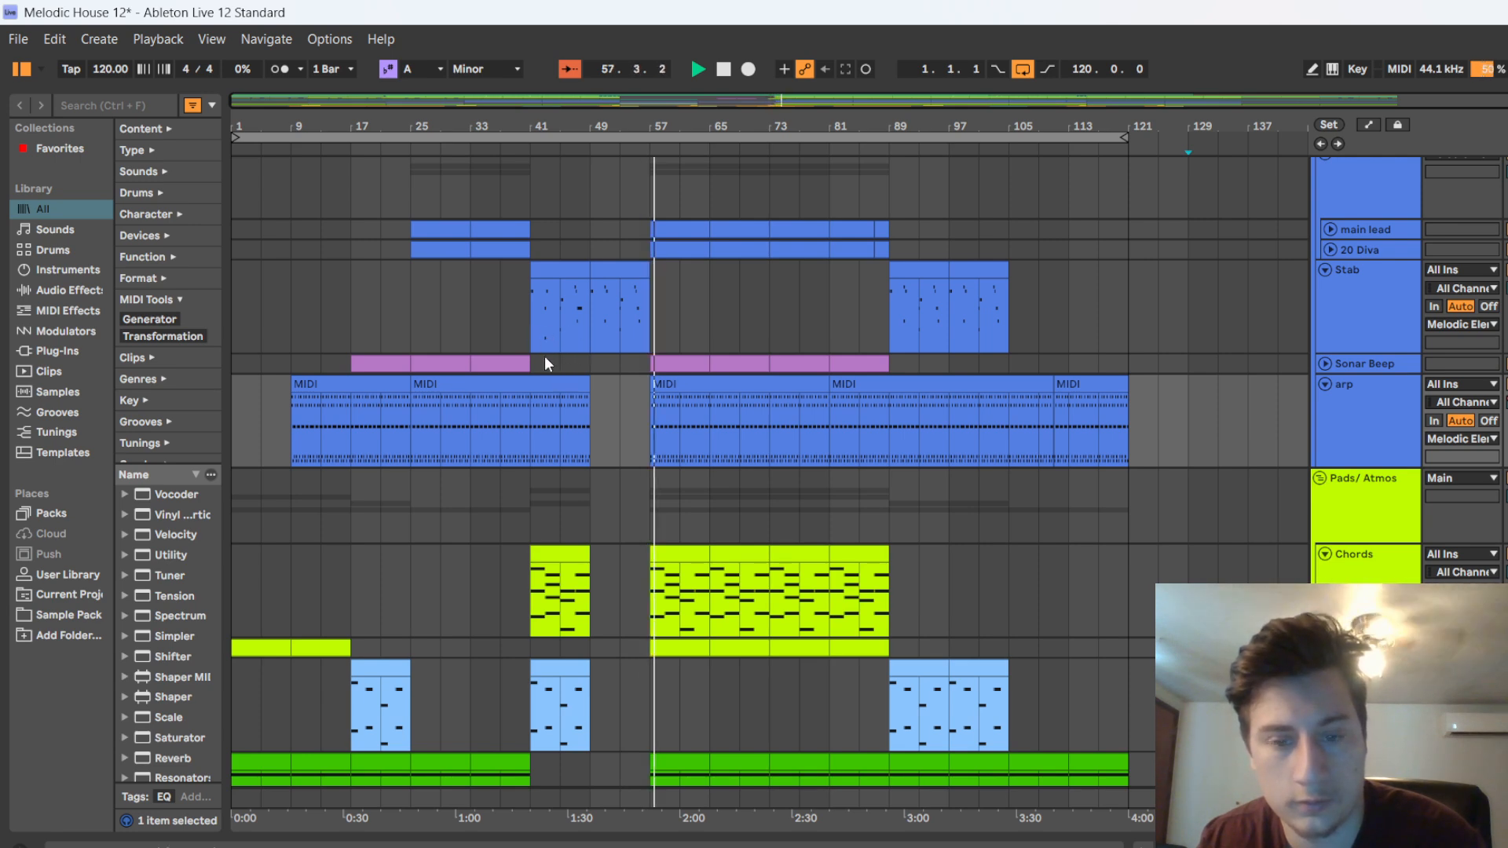
{"action": "key", "text": "space"}
{"action": "scroll", "coordinate": [634, 228], "scroll_direction": "up", "scroll_amount": 5}
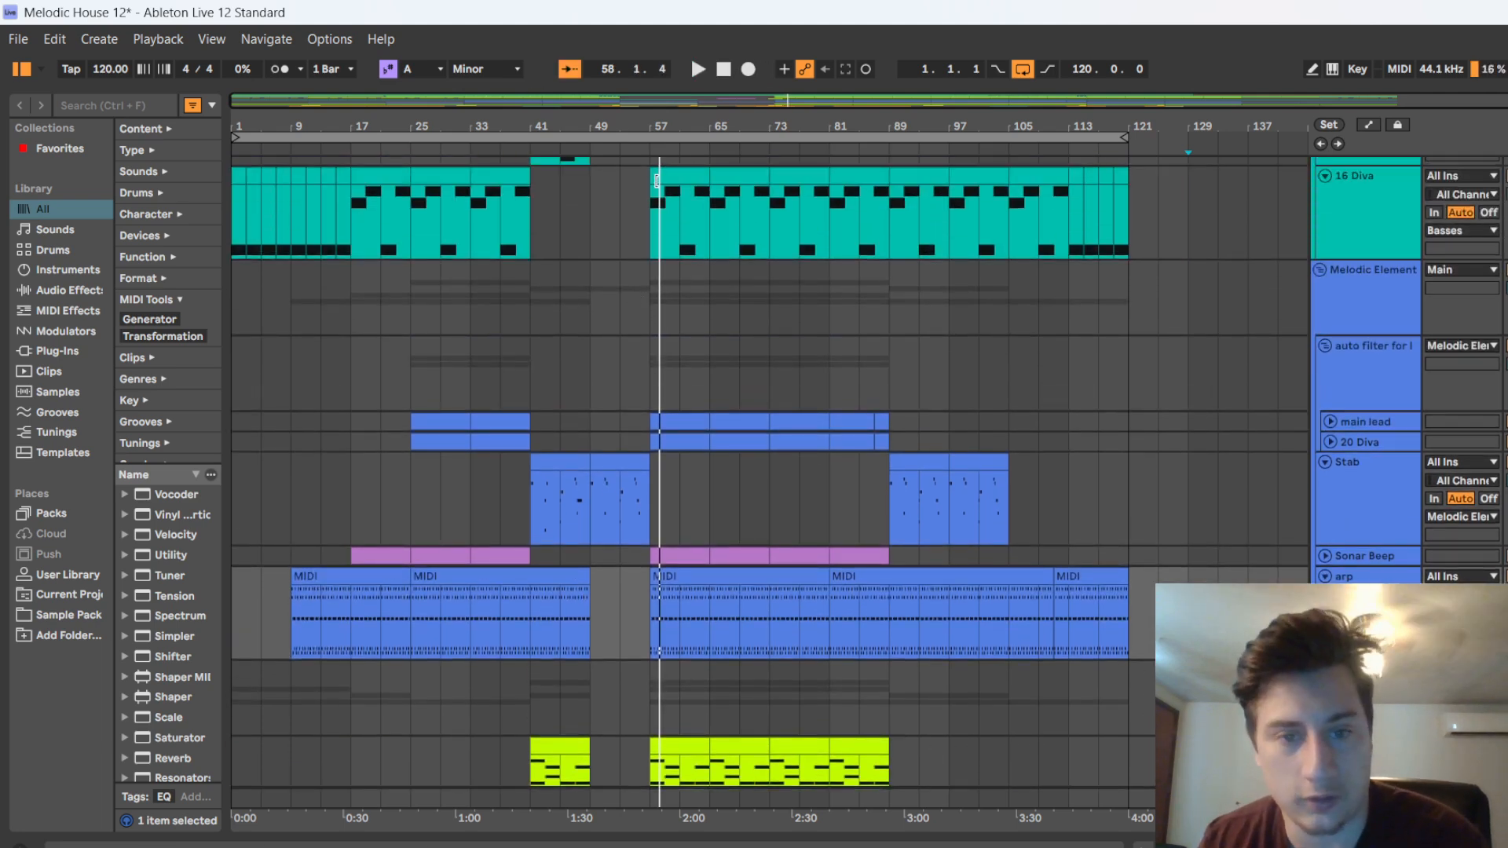
{"action": "scroll", "coordinate": [672, 468], "scroll_direction": "down", "scroll_amount": 8}
{"action": "scroll", "coordinate": [609, 439], "scroll_direction": "down", "scroll_amount": 4}
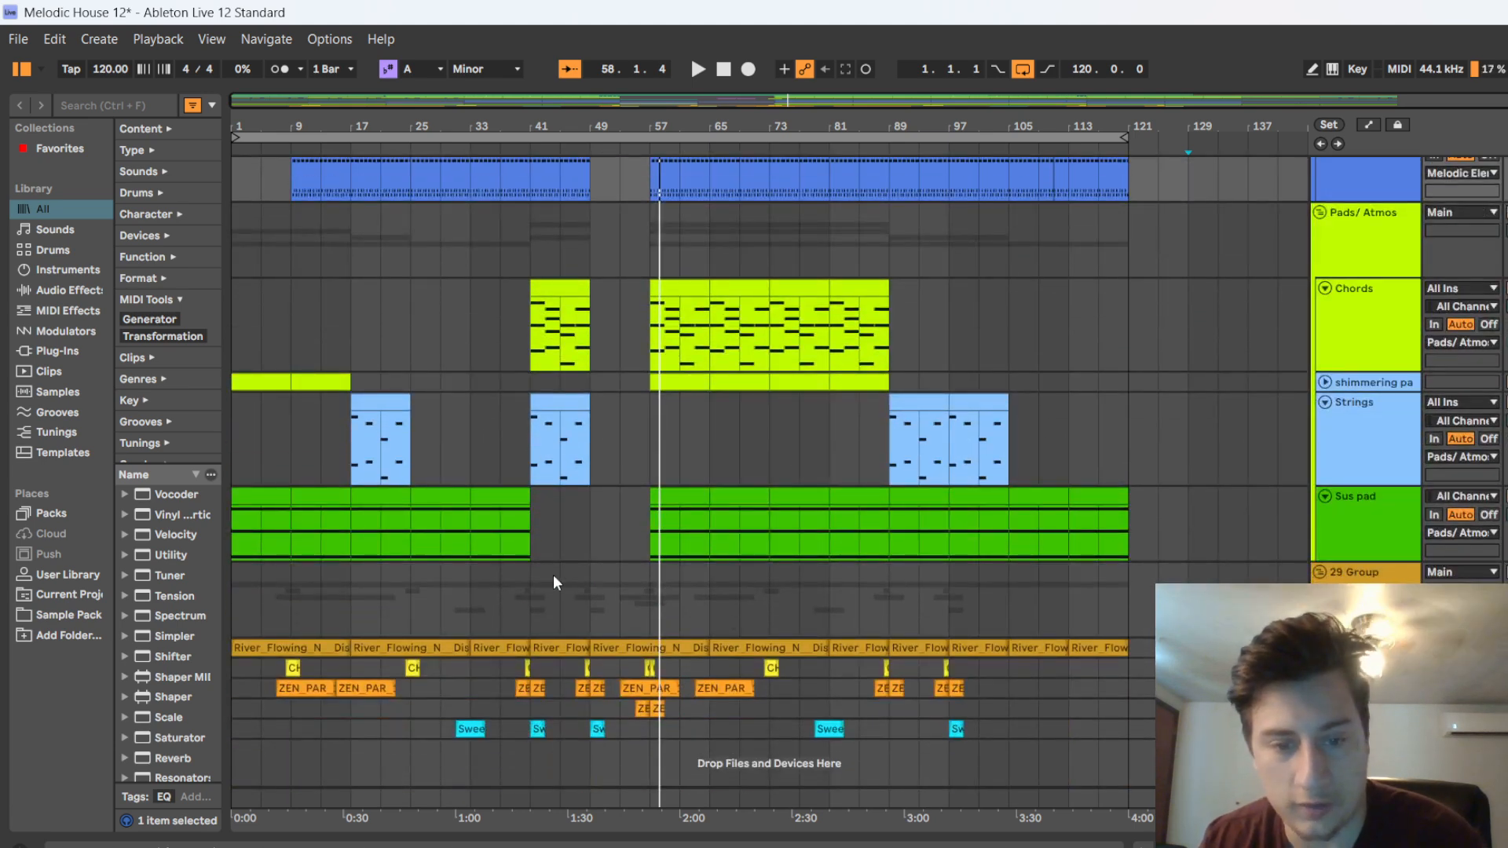
{"action": "scroll", "coordinate": [553, 573], "scroll_direction": "up", "scroll_amount": 8}
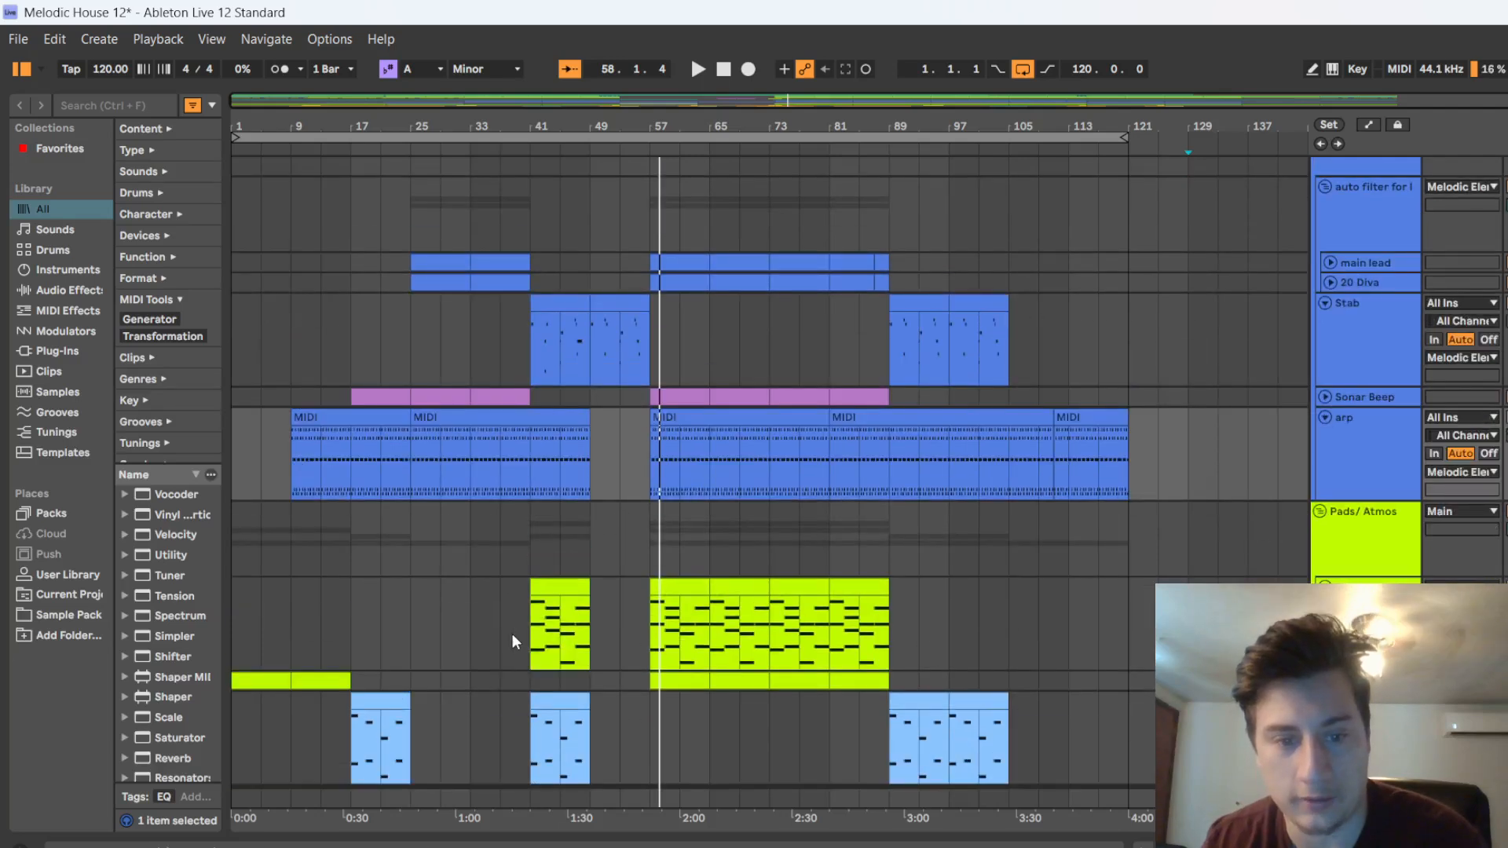
{"action": "scroll", "coordinate": [940, 582], "scroll_direction": "down", "scroll_amount": 2}
{"action": "scroll", "coordinate": [940, 582], "scroll_direction": "down", "scroll_amount": 1}
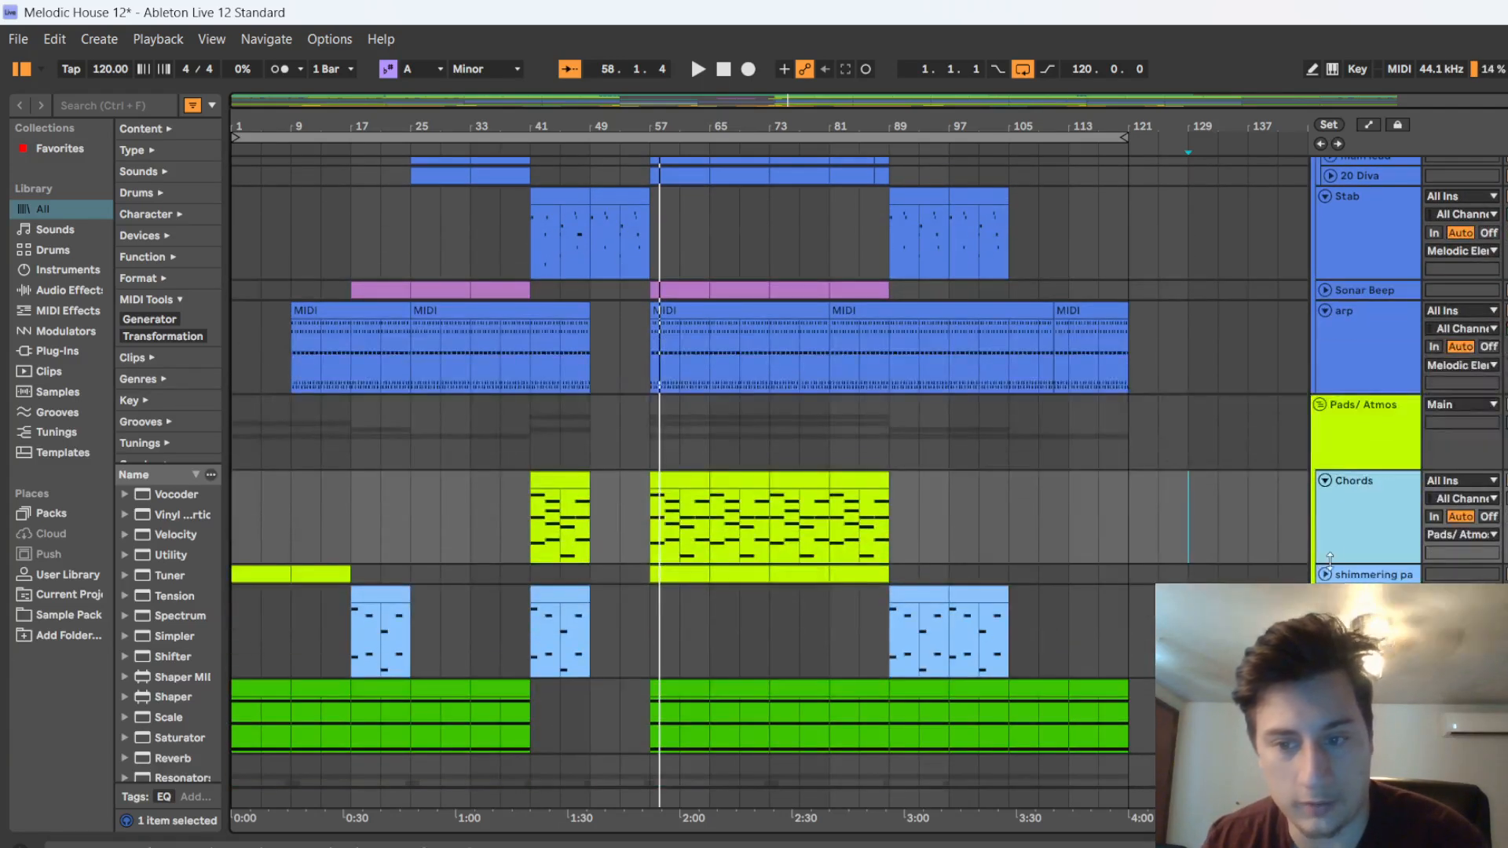
Show the Chords track's devices, inspect its Serum 2 synth with the PAD - Saw Pad II preset, and close the synth window
{"action": "double_click", "coordinate": [1359, 514]}
{"action": "left_click", "coordinate": [53, 641]}
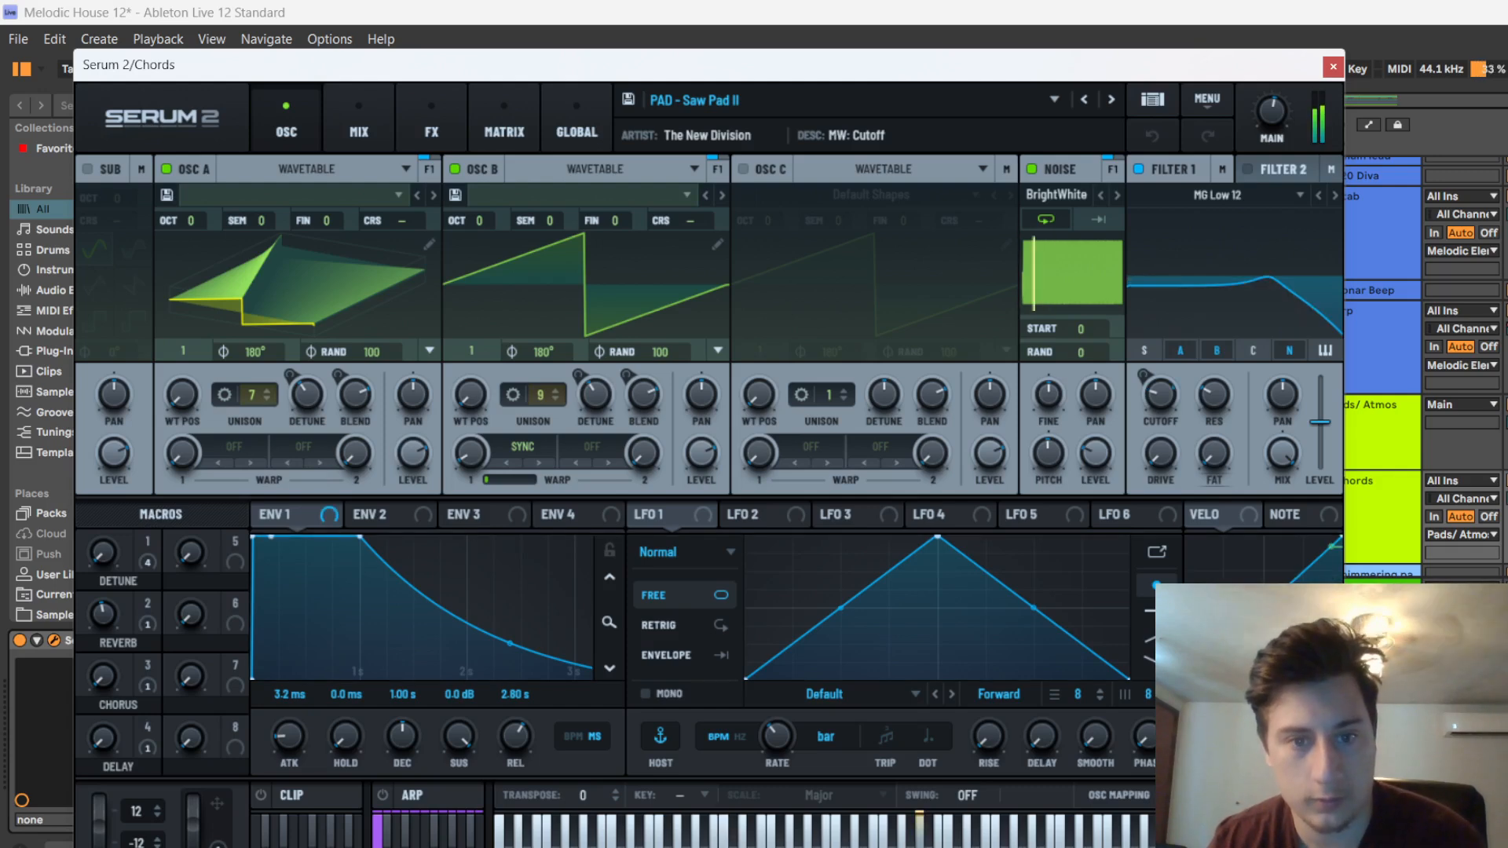
{"action": "left_click", "coordinate": [1332, 67]}
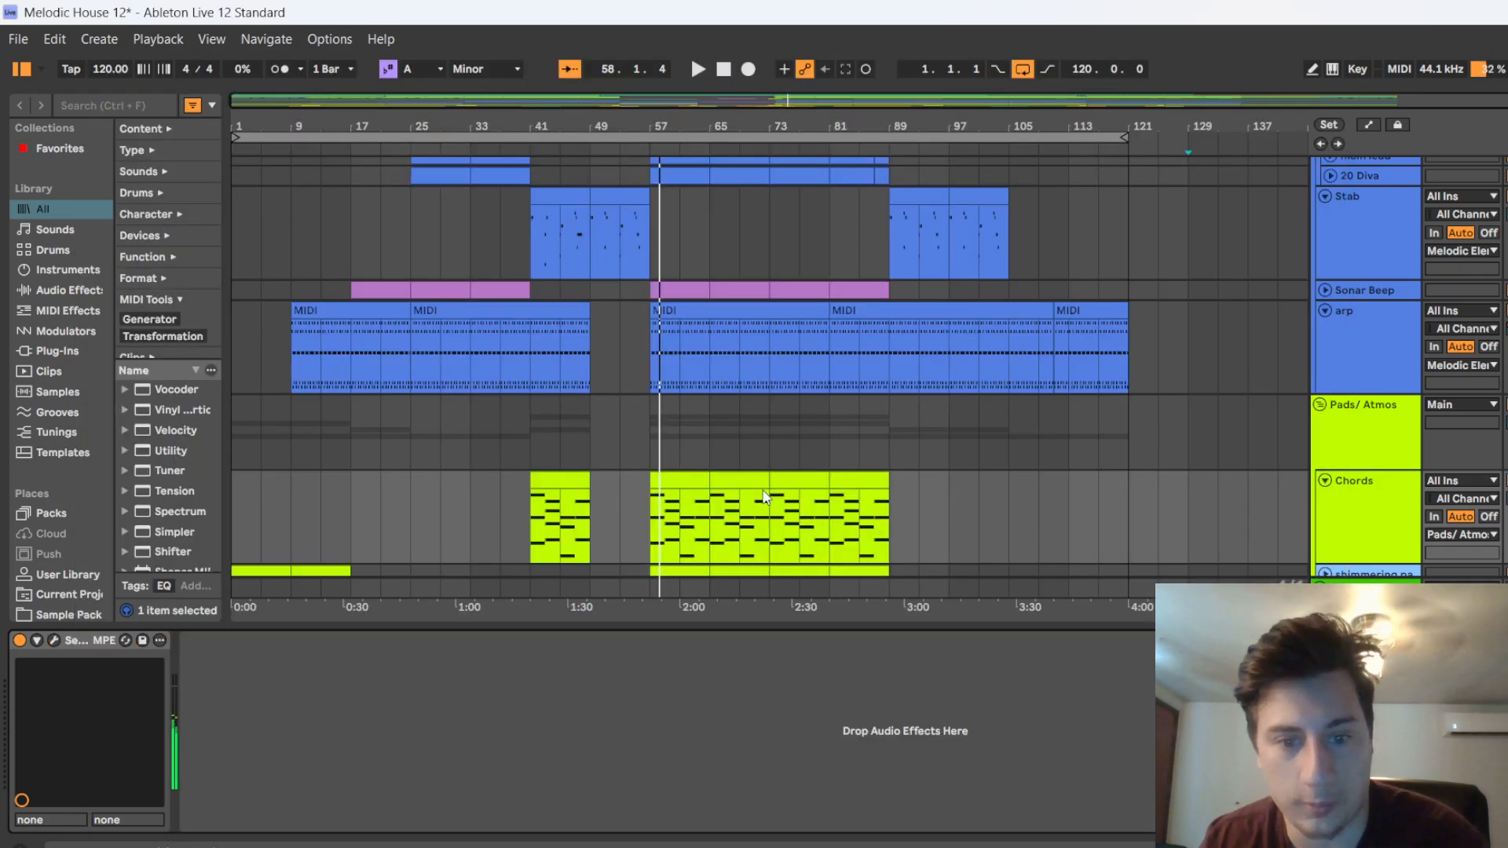
Select the shimmering pad clip at bar 57, unfold its track, and play the drop briefly from that bar
{"action": "scroll", "coordinate": [676, 503], "scroll_direction": "down", "scroll_amount": 3}
{"action": "left_click", "coordinate": [675, 507]}
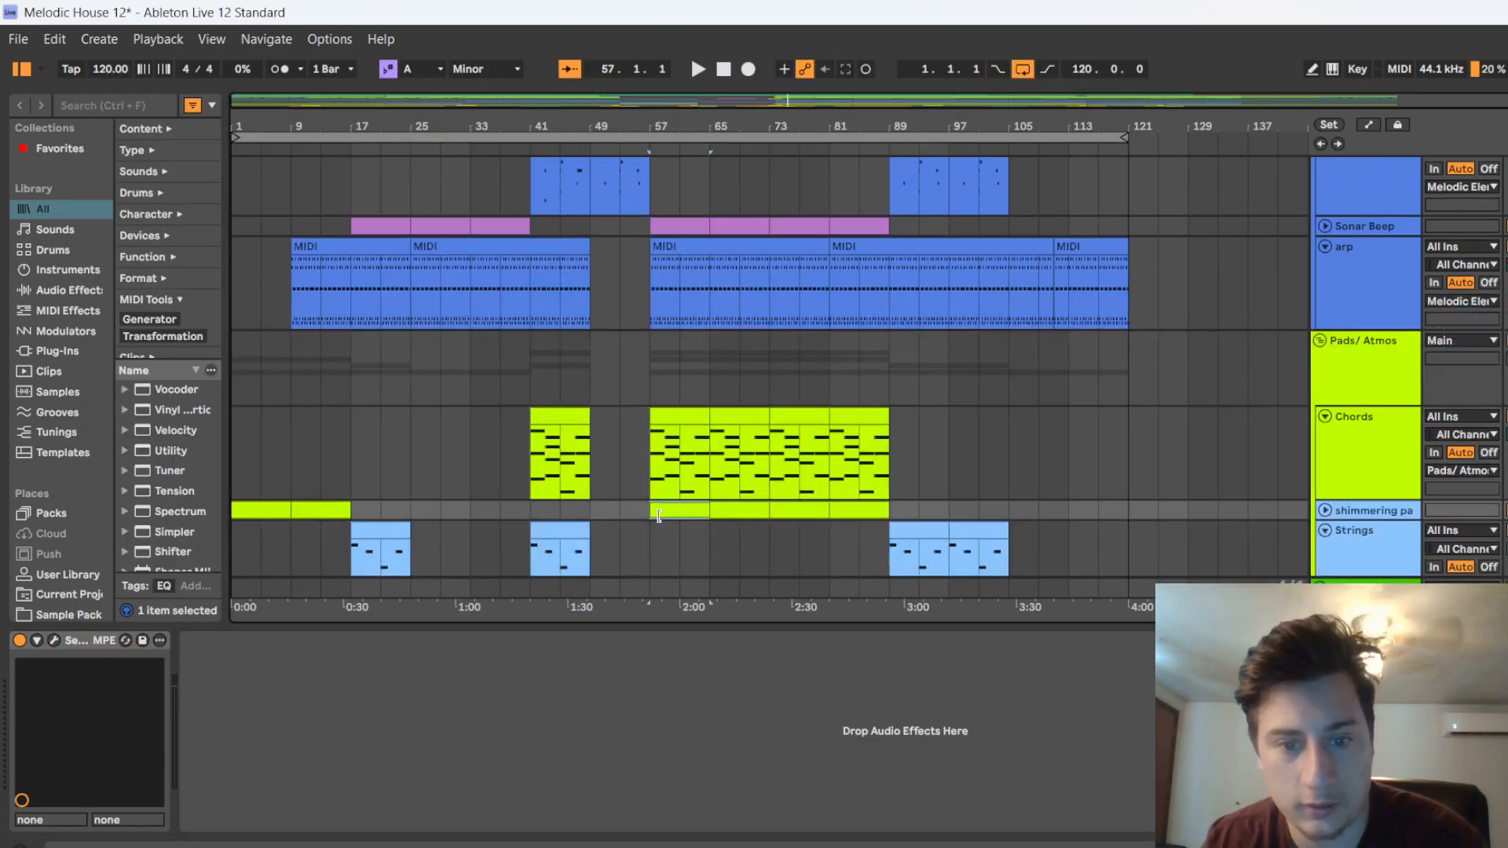
{"action": "left_click", "coordinate": [1326, 511]}
{"action": "scroll", "coordinate": [672, 487], "scroll_direction": "down", "scroll_amount": 2}
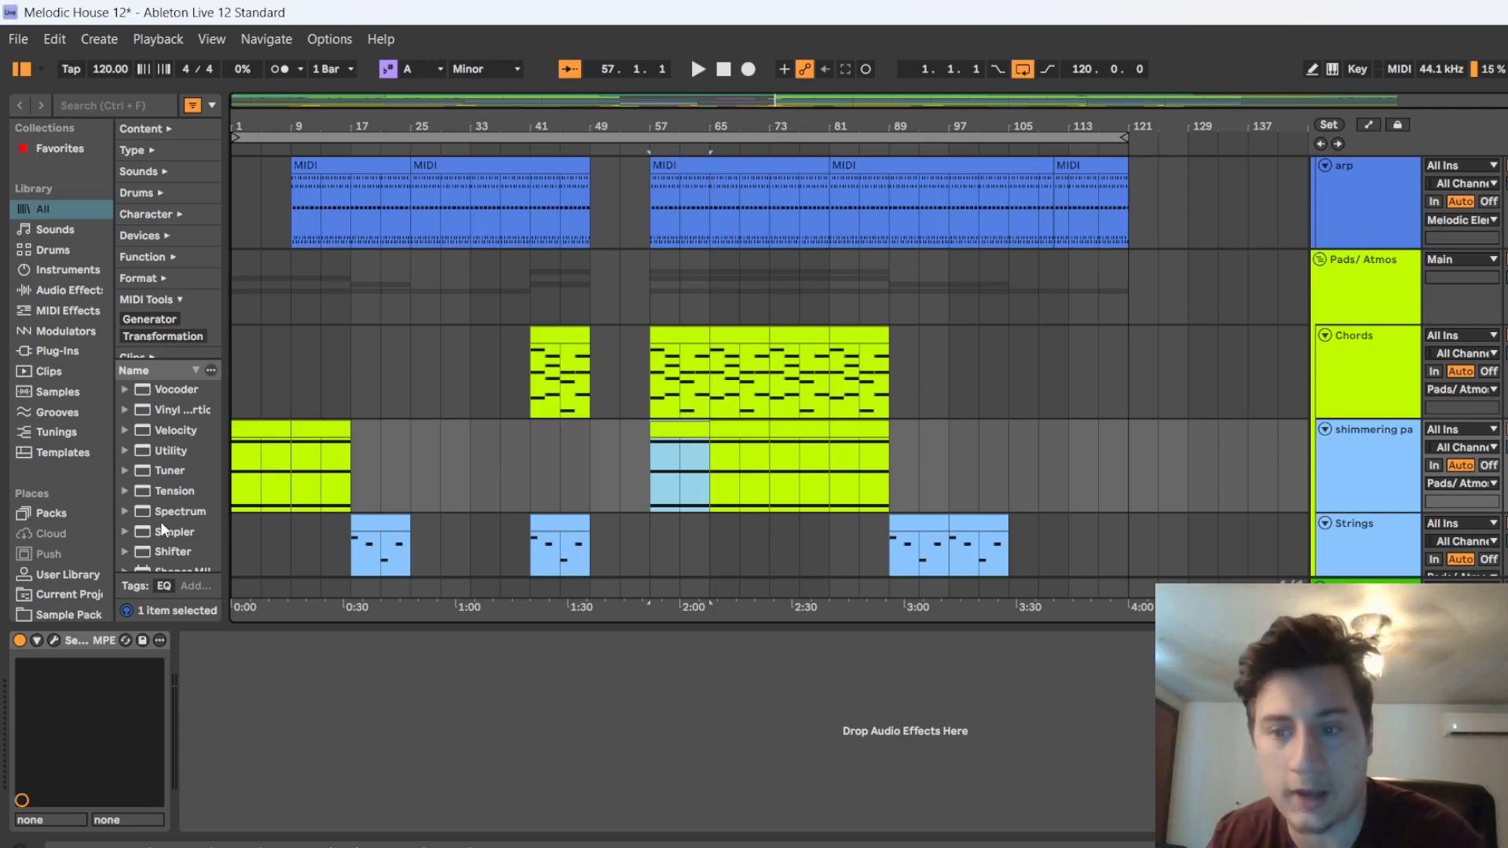
{"action": "left_click", "coordinate": [53, 641]}
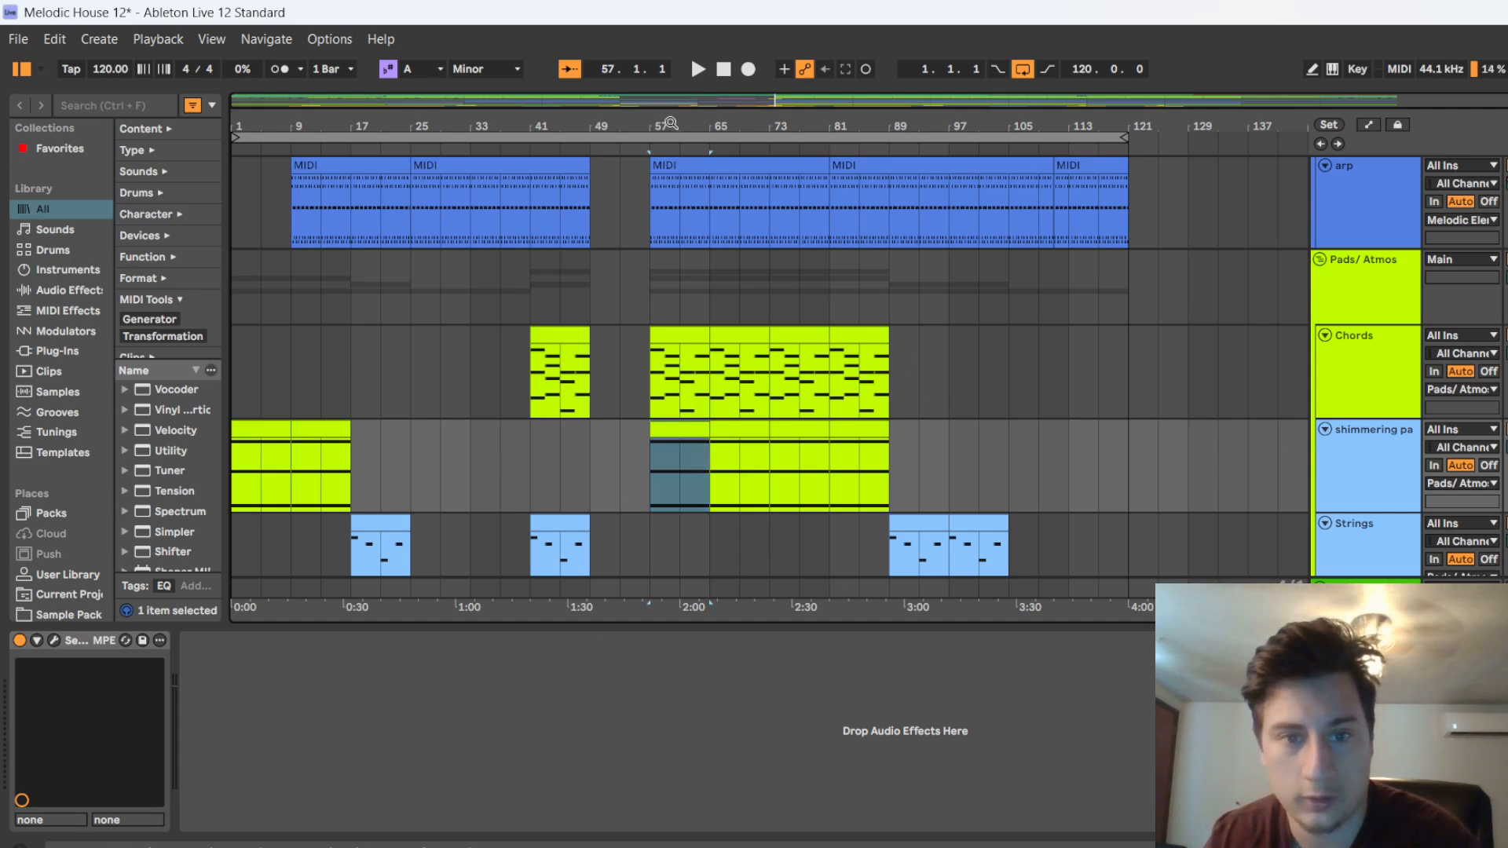
{"action": "key", "text": "space"}
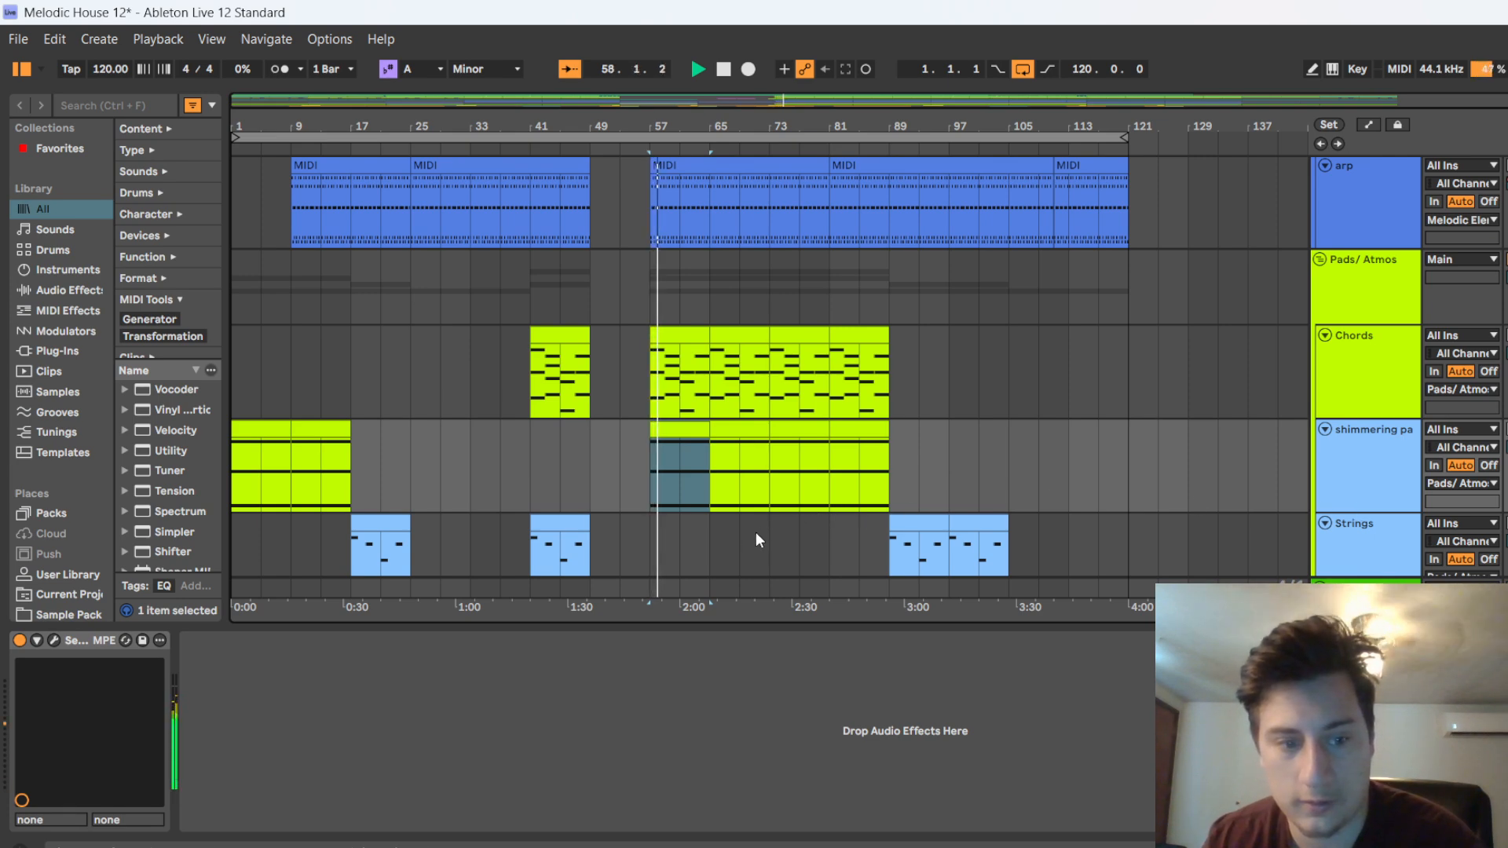
{"action": "left_click", "coordinate": [721, 70]}
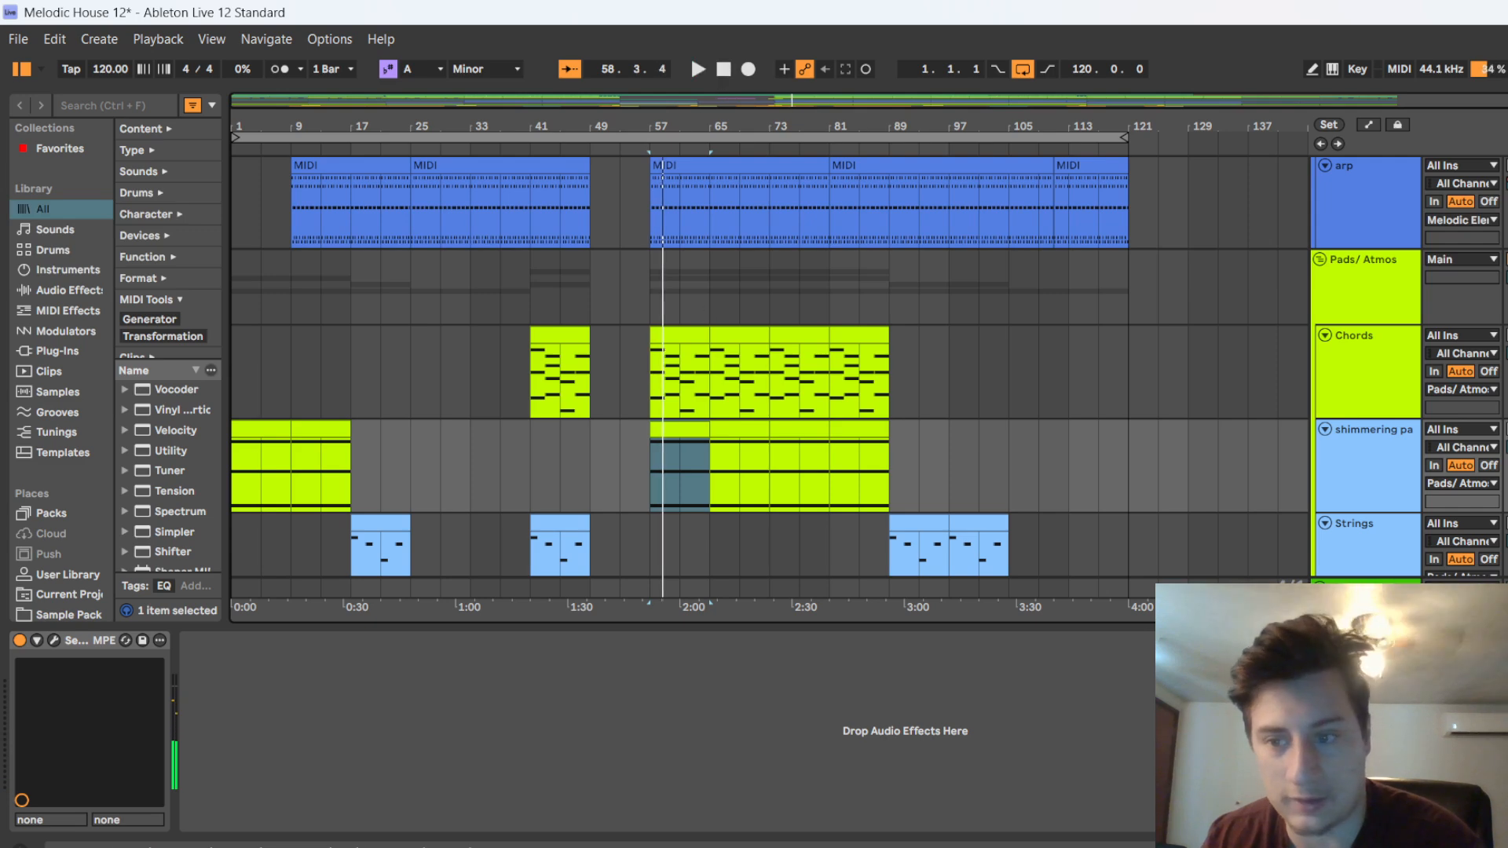
Unfold the Sonar Beep track and look over the bass and melodic clips that play in the drop
{"action": "scroll", "coordinate": [829, 441], "scroll_direction": "down", "scroll_amount": 5}
{"action": "scroll", "coordinate": [769, 424], "scroll_direction": "up", "scroll_amount": 8}
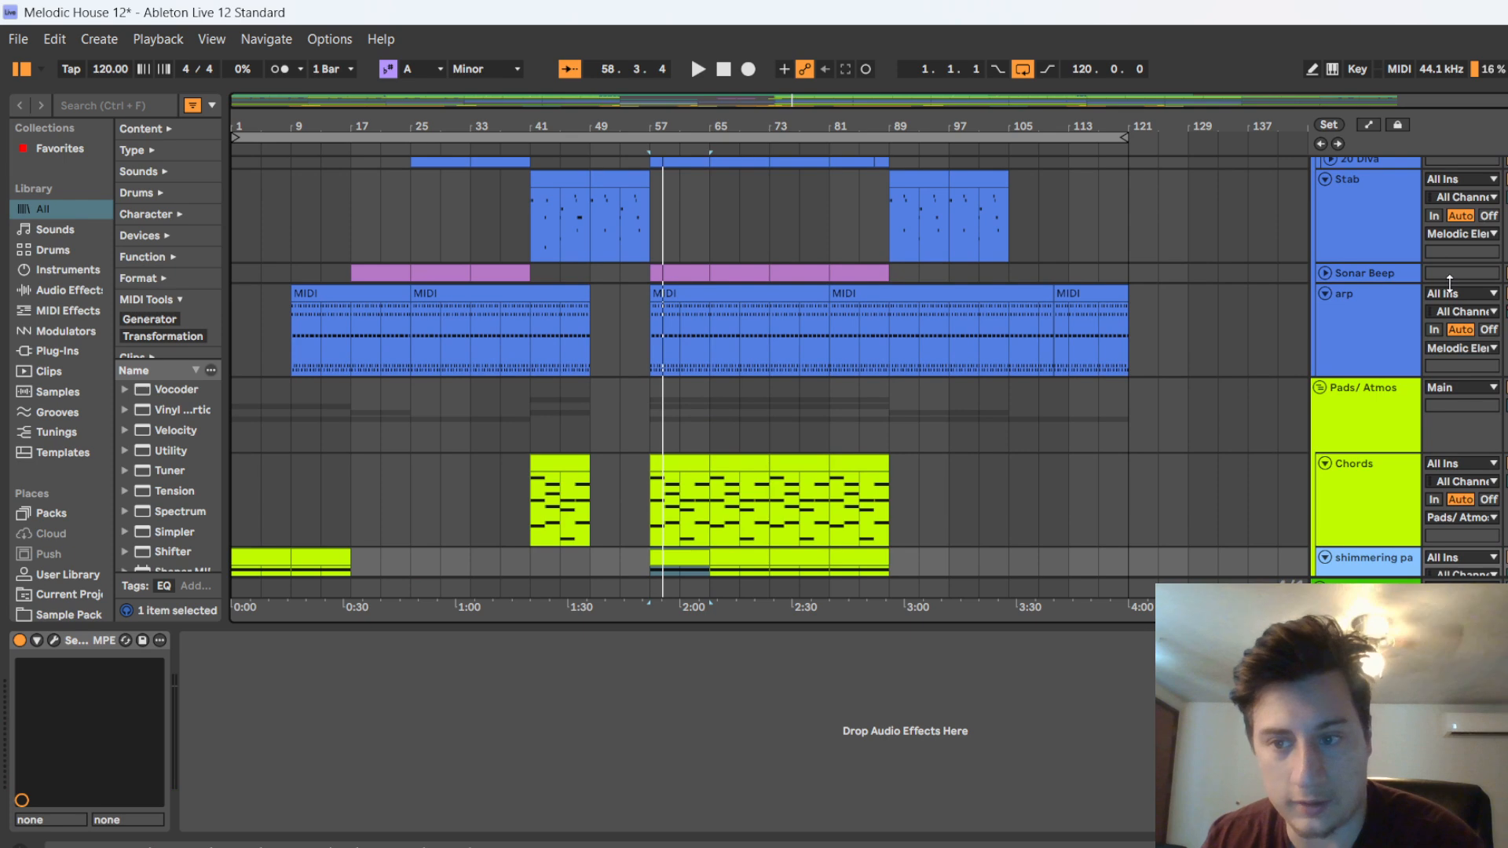
{"action": "left_click", "coordinate": [1324, 273]}
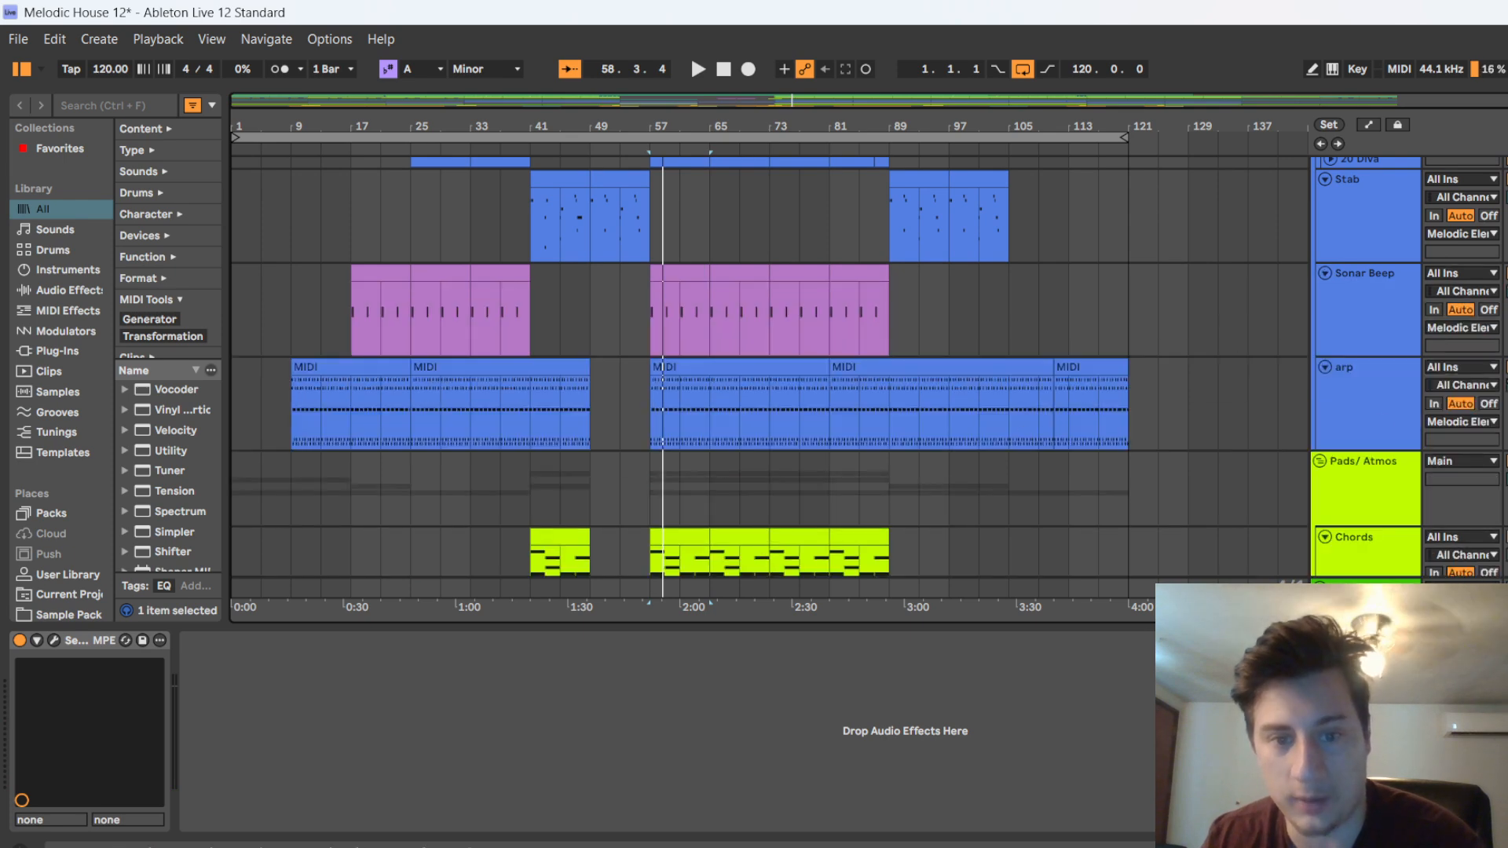
{"action": "scroll", "coordinate": [1012, 469], "scroll_direction": "up", "scroll_amount": 10}
{"action": "scroll", "coordinate": [810, 408], "scroll_direction": "up", "scroll_amount": 2}
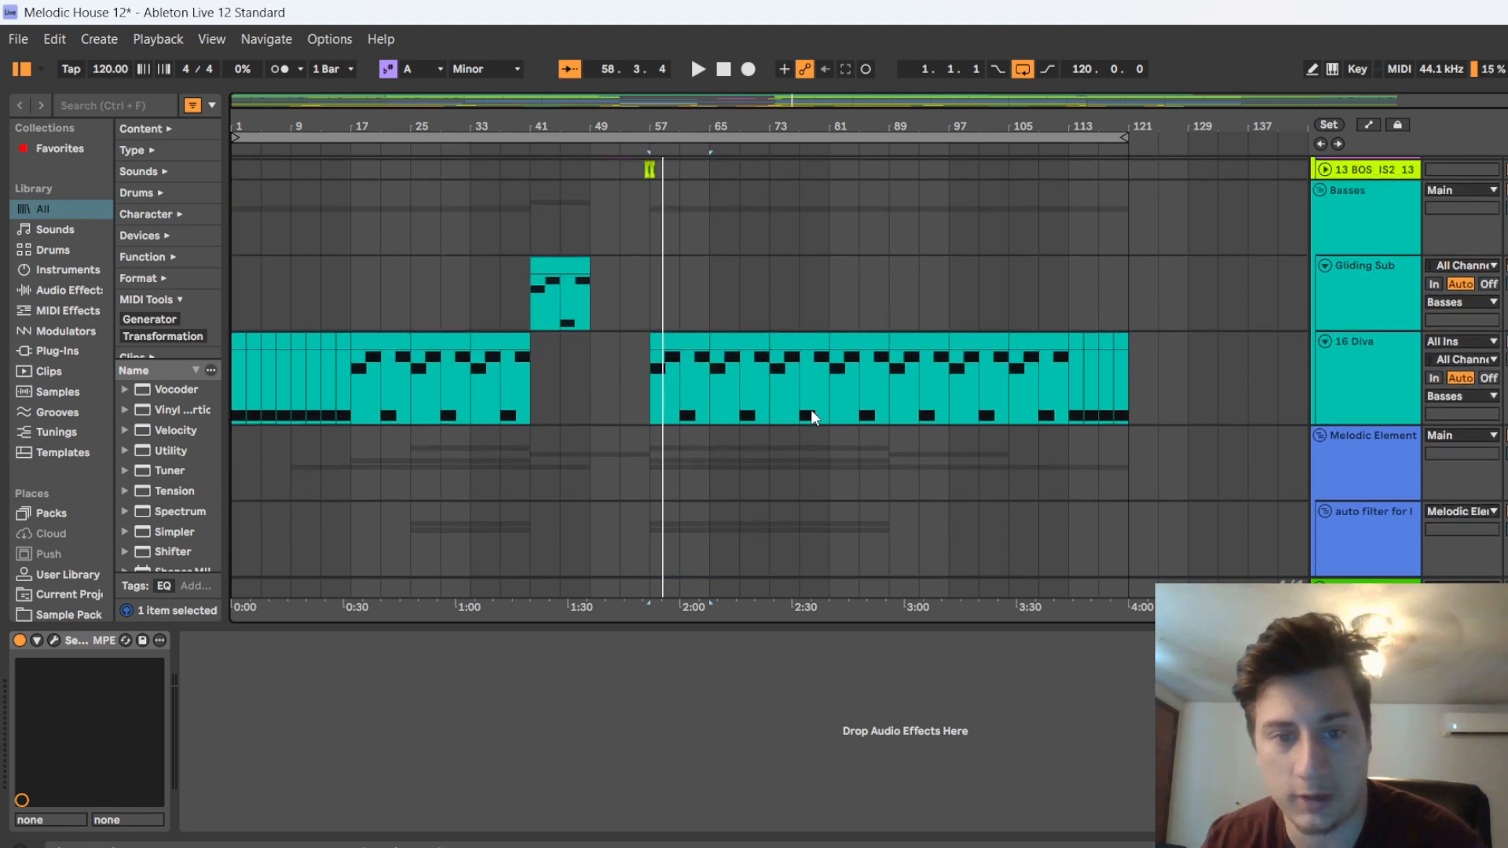
{"action": "scroll", "coordinate": [673, 411], "scroll_direction": "down", "scroll_amount": 5}
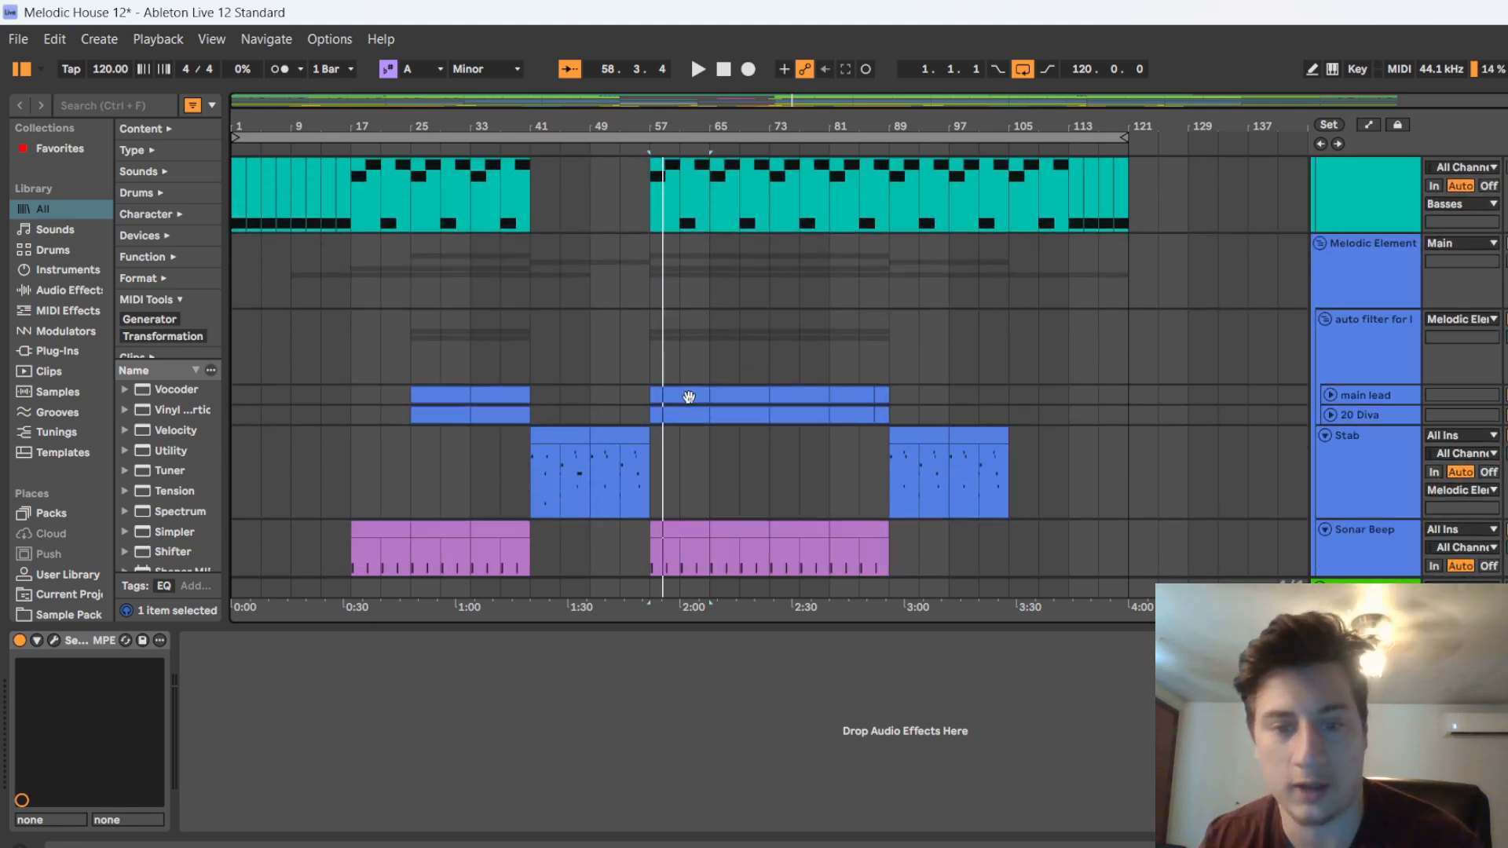
Resume playback in the drop from bar 58 and look over the shaker, foley and bass tracks while it plays
{"action": "left_click", "coordinate": [656, 152]}
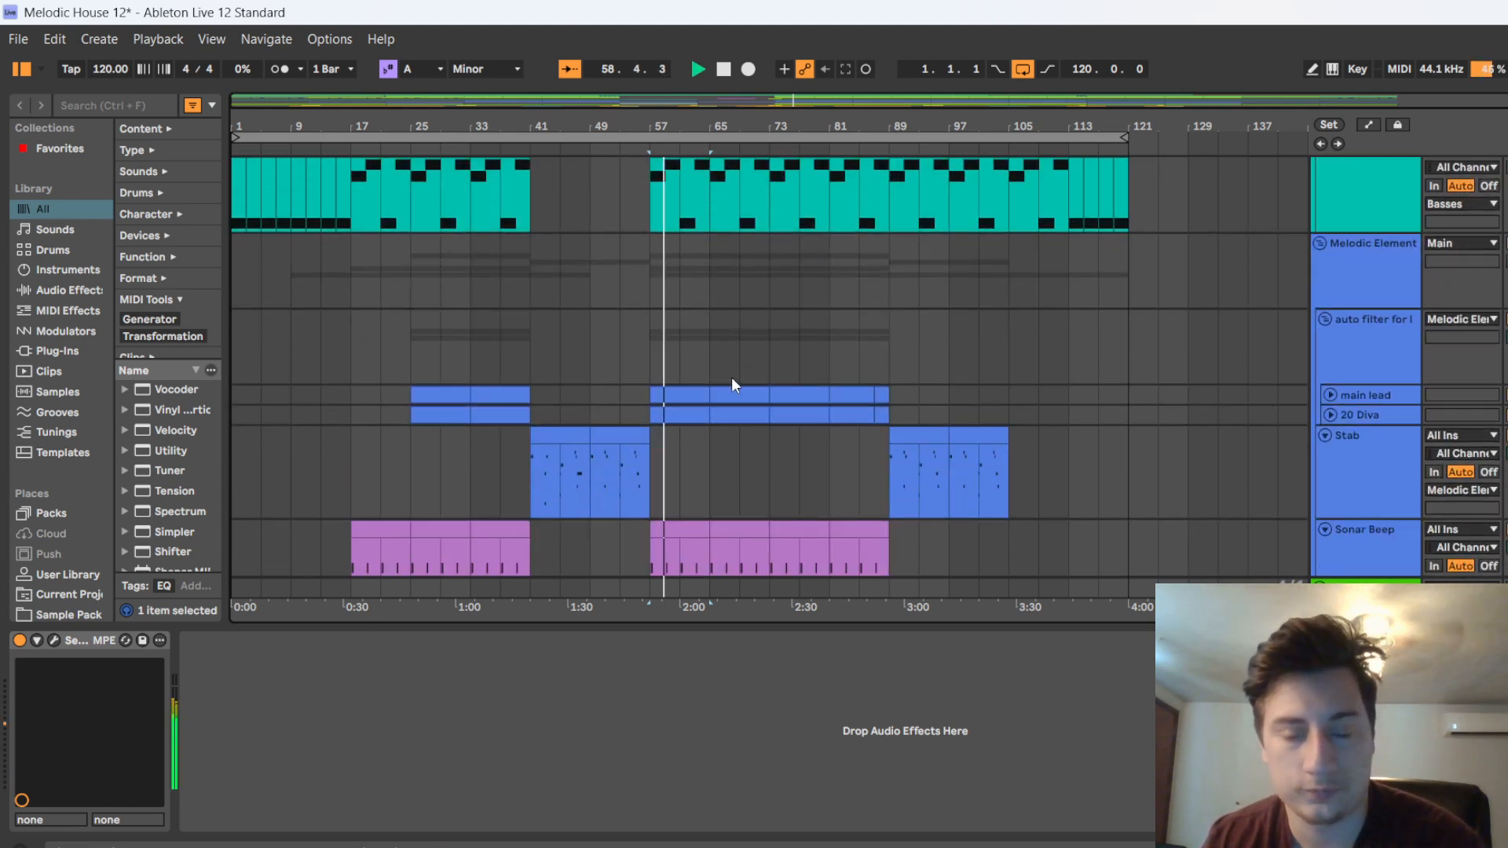
{"action": "scroll", "coordinate": [650, 390], "scroll_direction": "up", "scroll_amount": 2}
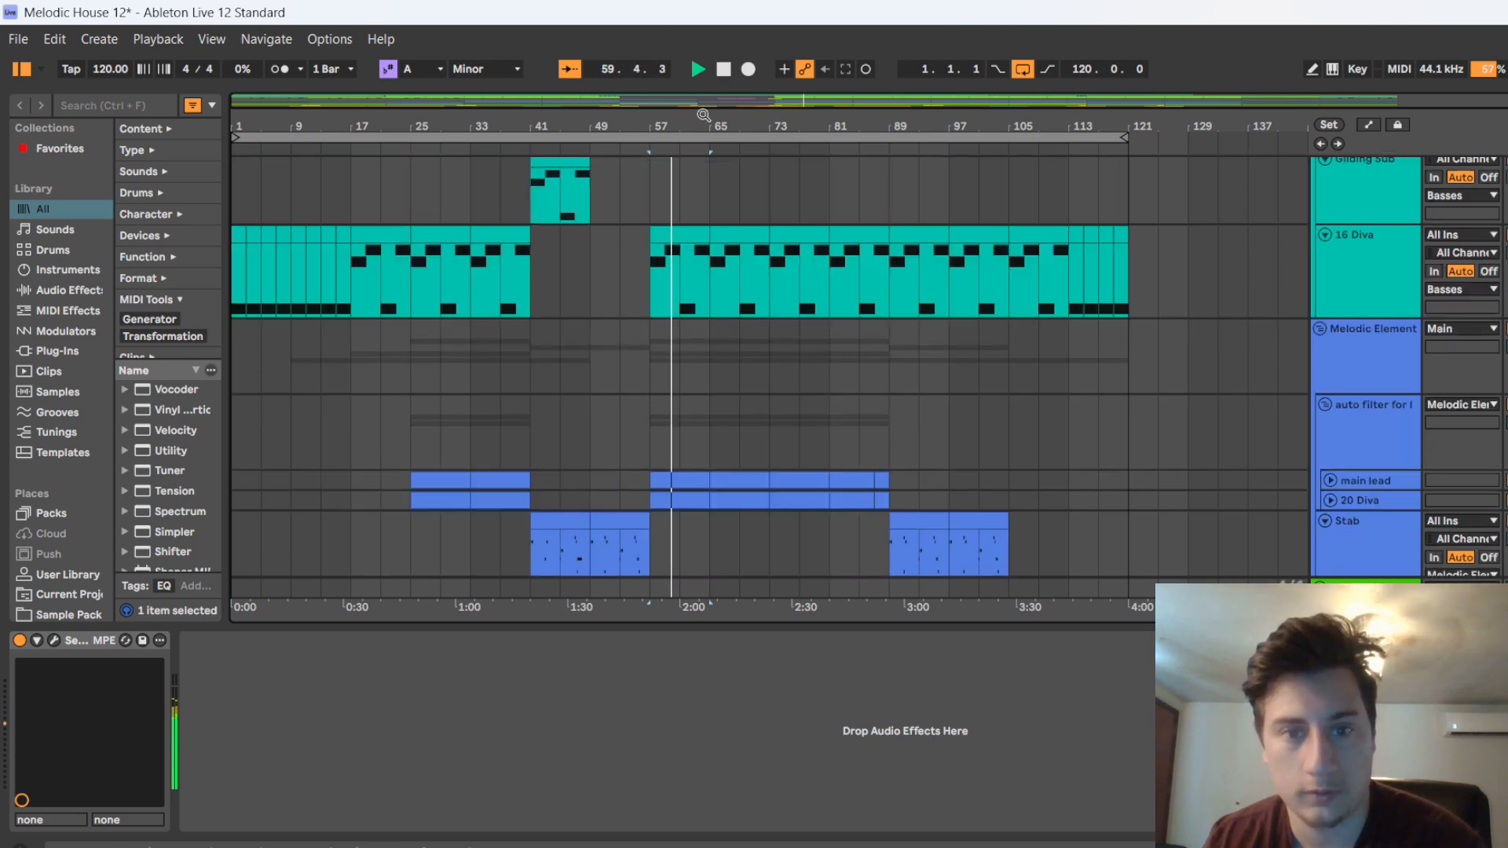
{"action": "scroll", "coordinate": [634, 322], "scroll_direction": "up", "scroll_amount": 3}
{"action": "scroll", "coordinate": [602, 330], "scroll_direction": "up", "scroll_amount": 5}
{"action": "scroll", "coordinate": [603, 330], "scroll_direction": "up", "scroll_amount": 2}
{"action": "scroll", "coordinate": [779, 578], "scroll_direction": "down", "scroll_amount": 3}
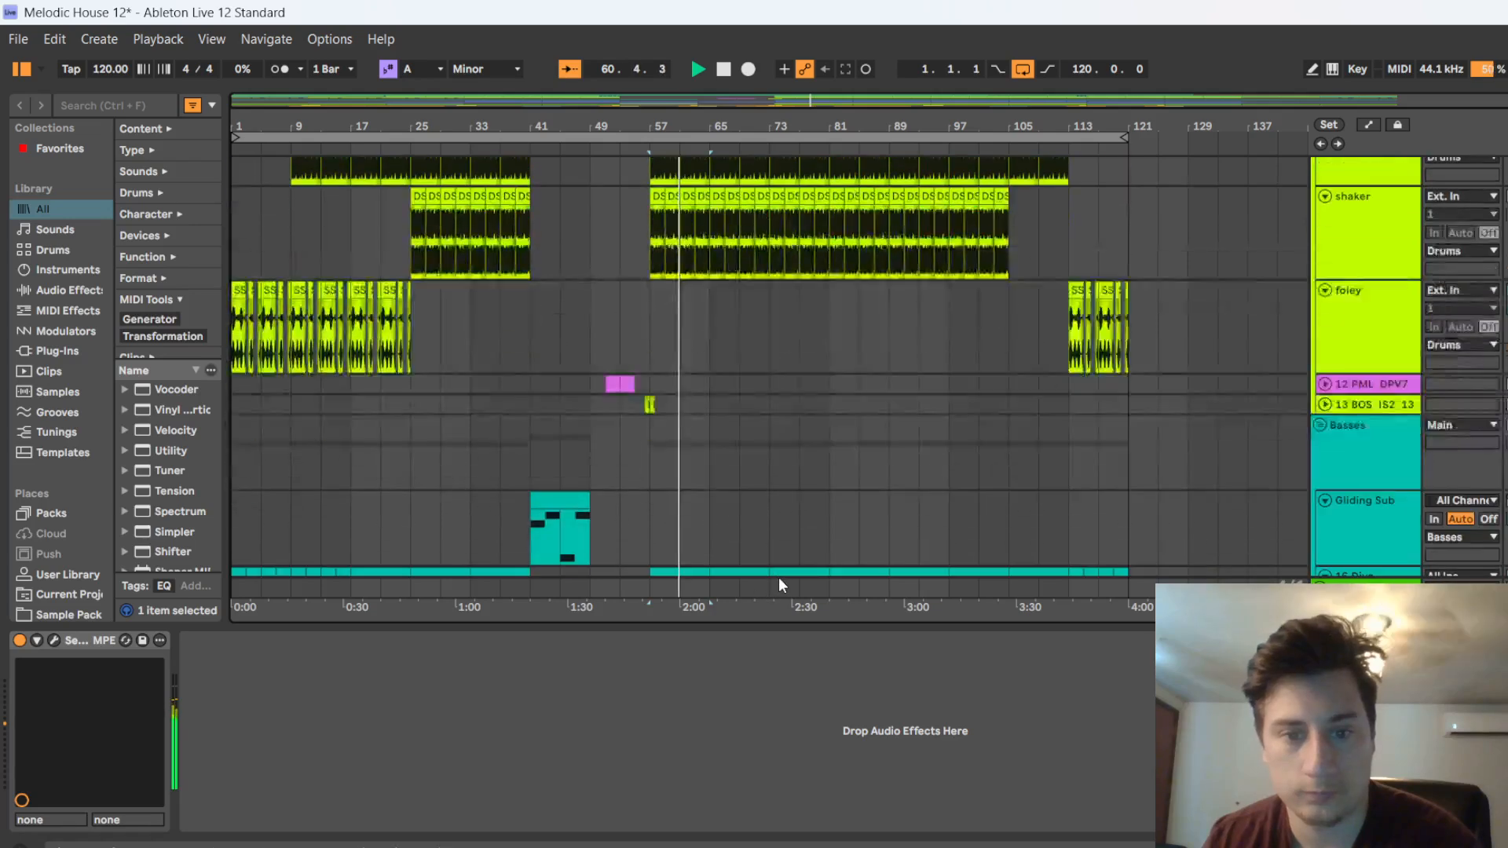
{"action": "scroll", "coordinate": [782, 557], "scroll_direction": "down", "scroll_amount": 6}
{"action": "scroll", "coordinate": [774, 550], "scroll_direction": "down", "scroll_amount": 2}
Unfold the main lead and 20 Diva tracks while the drop plays, and stop playback at about bar 64
{"action": "left_click", "coordinate": [1333, 438]}
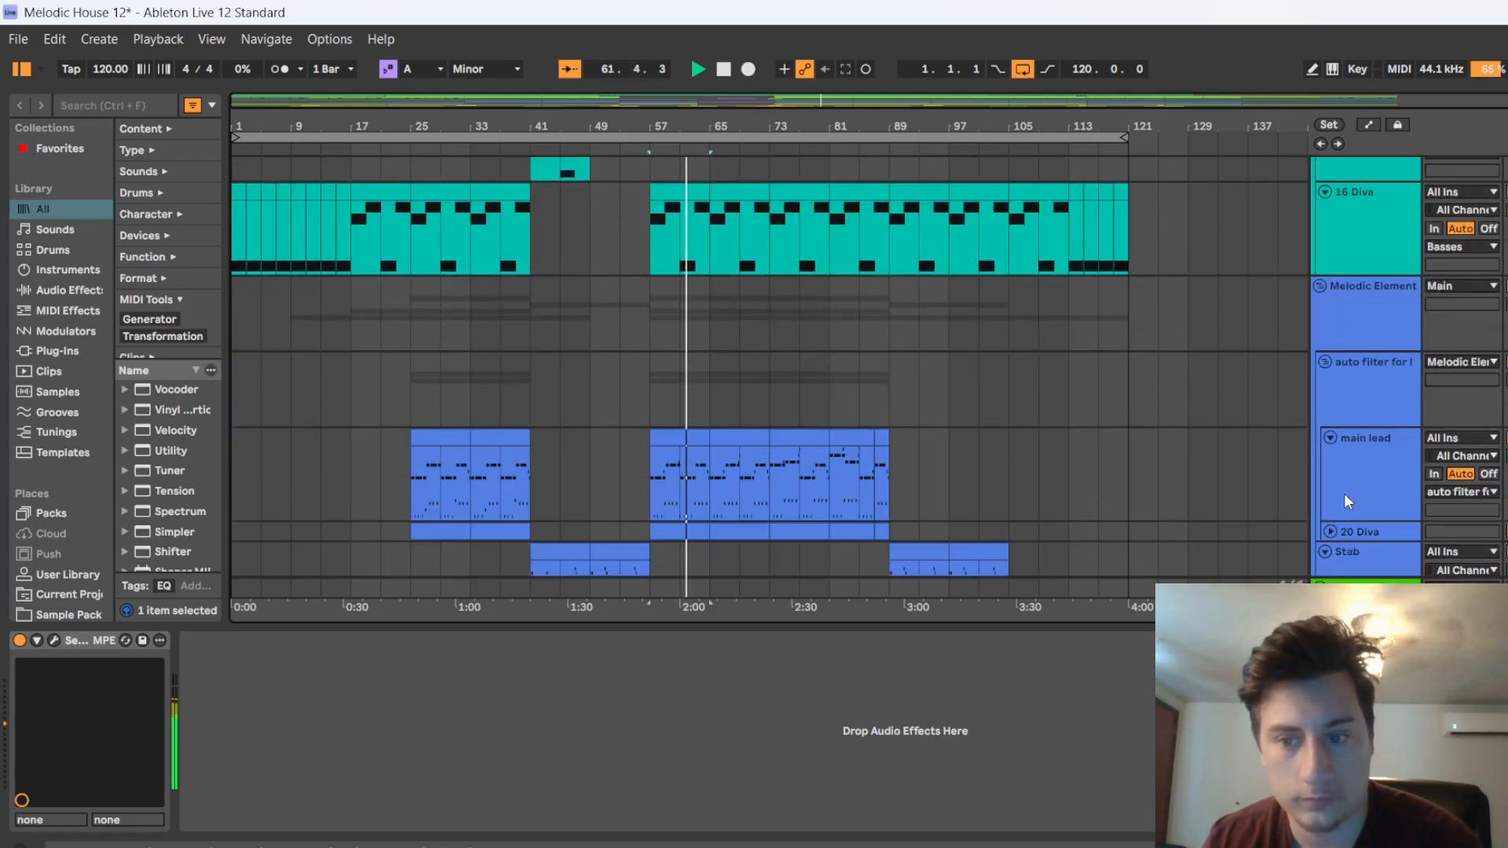
{"action": "scroll", "coordinate": [1335, 471], "scroll_direction": "down", "scroll_amount": 1}
{"action": "left_click", "coordinate": [1329, 465]}
{"action": "scroll", "coordinate": [757, 412], "scroll_direction": "down", "scroll_amount": 2}
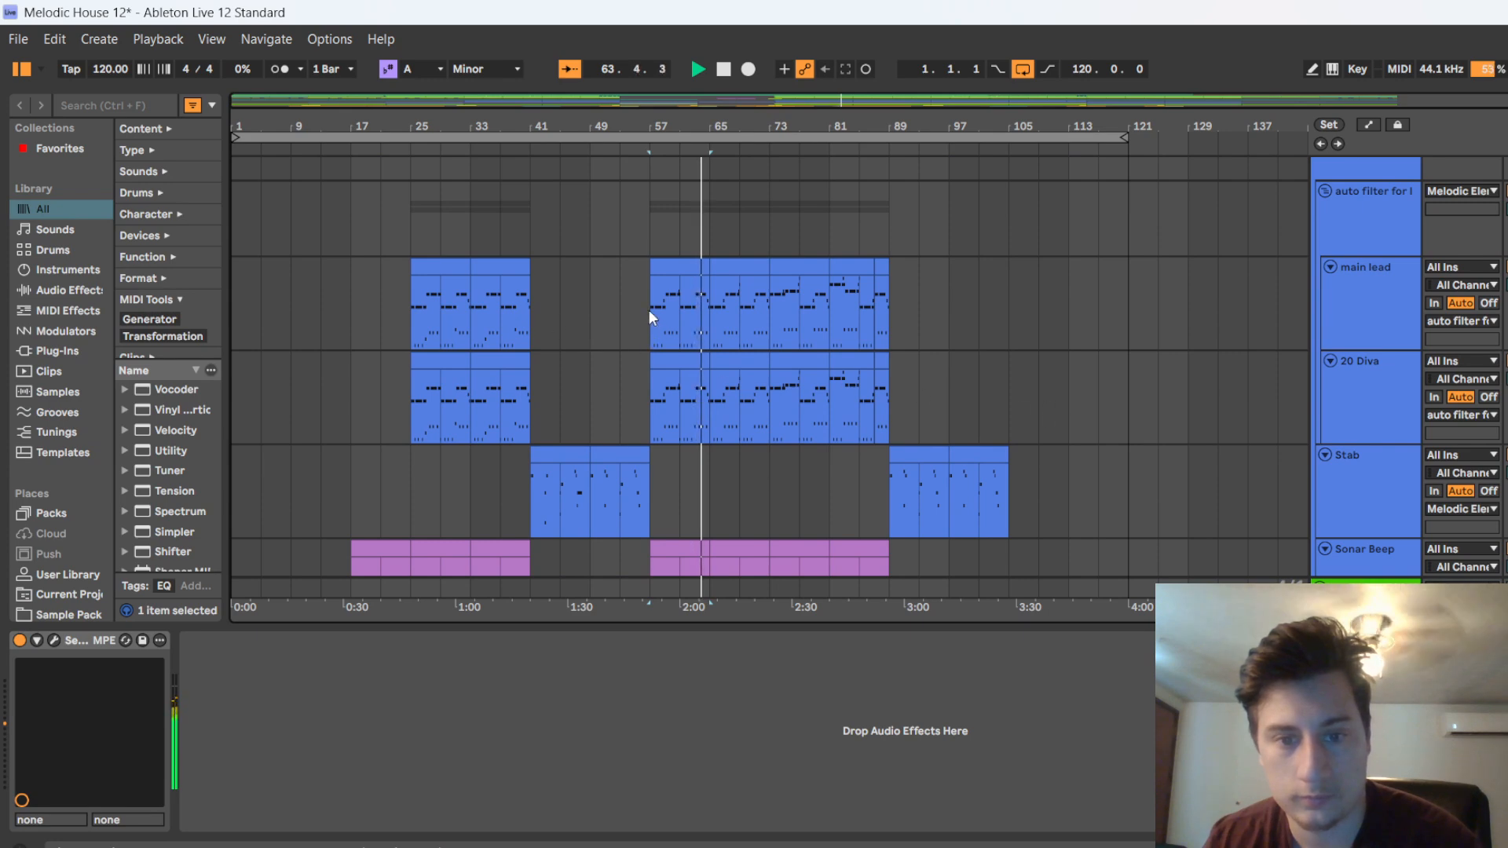
{"action": "left_click", "coordinate": [724, 69]}
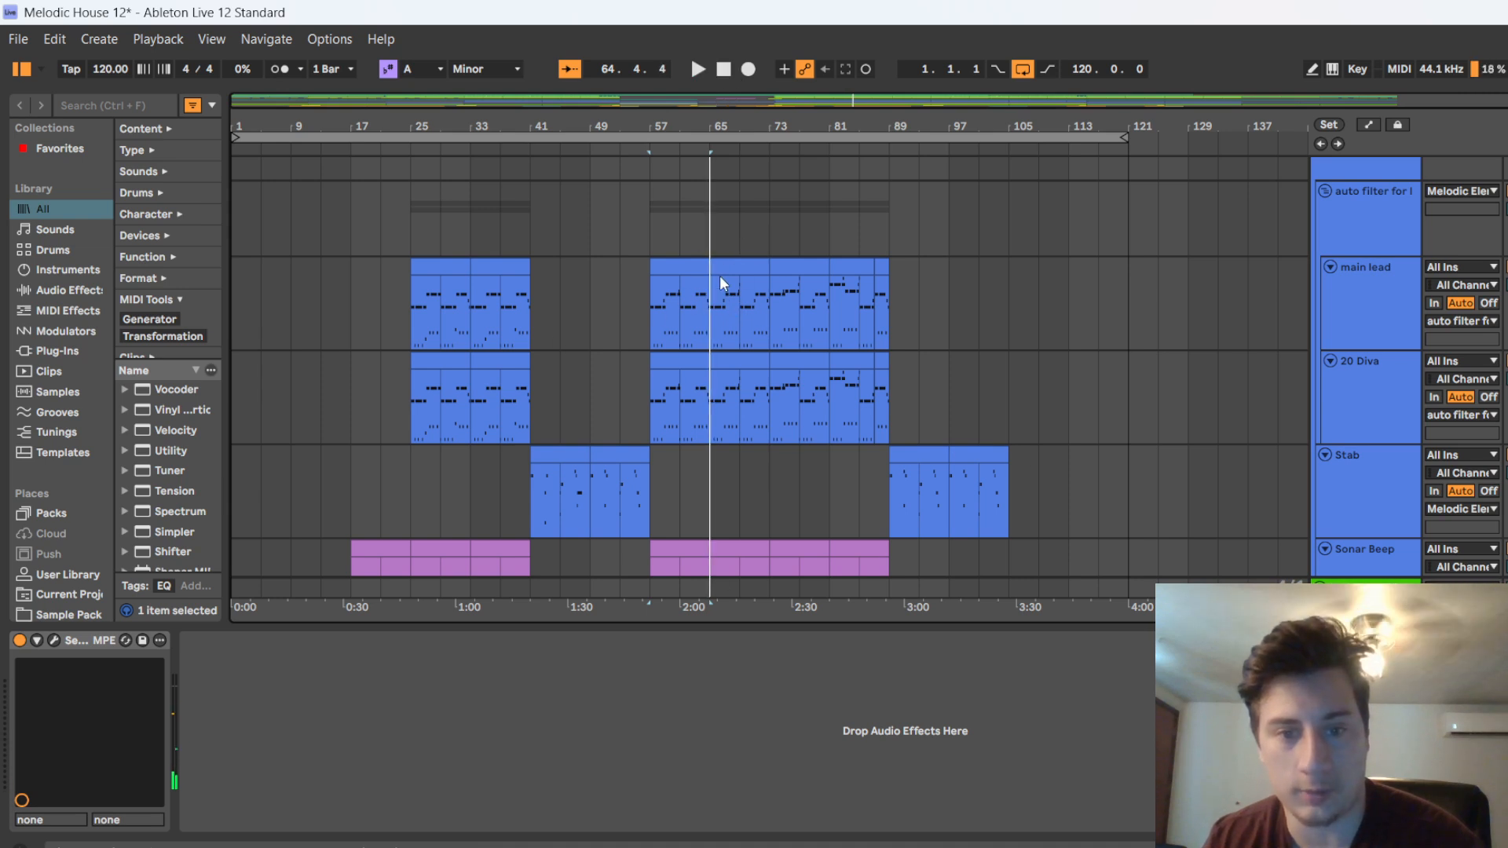
Open the main lead clip at bar 57 in the note editor and enlarge the editor to show its full note pattern
{"action": "left_click", "coordinate": [674, 268]}
{"action": "double_click", "coordinate": [659, 320]}
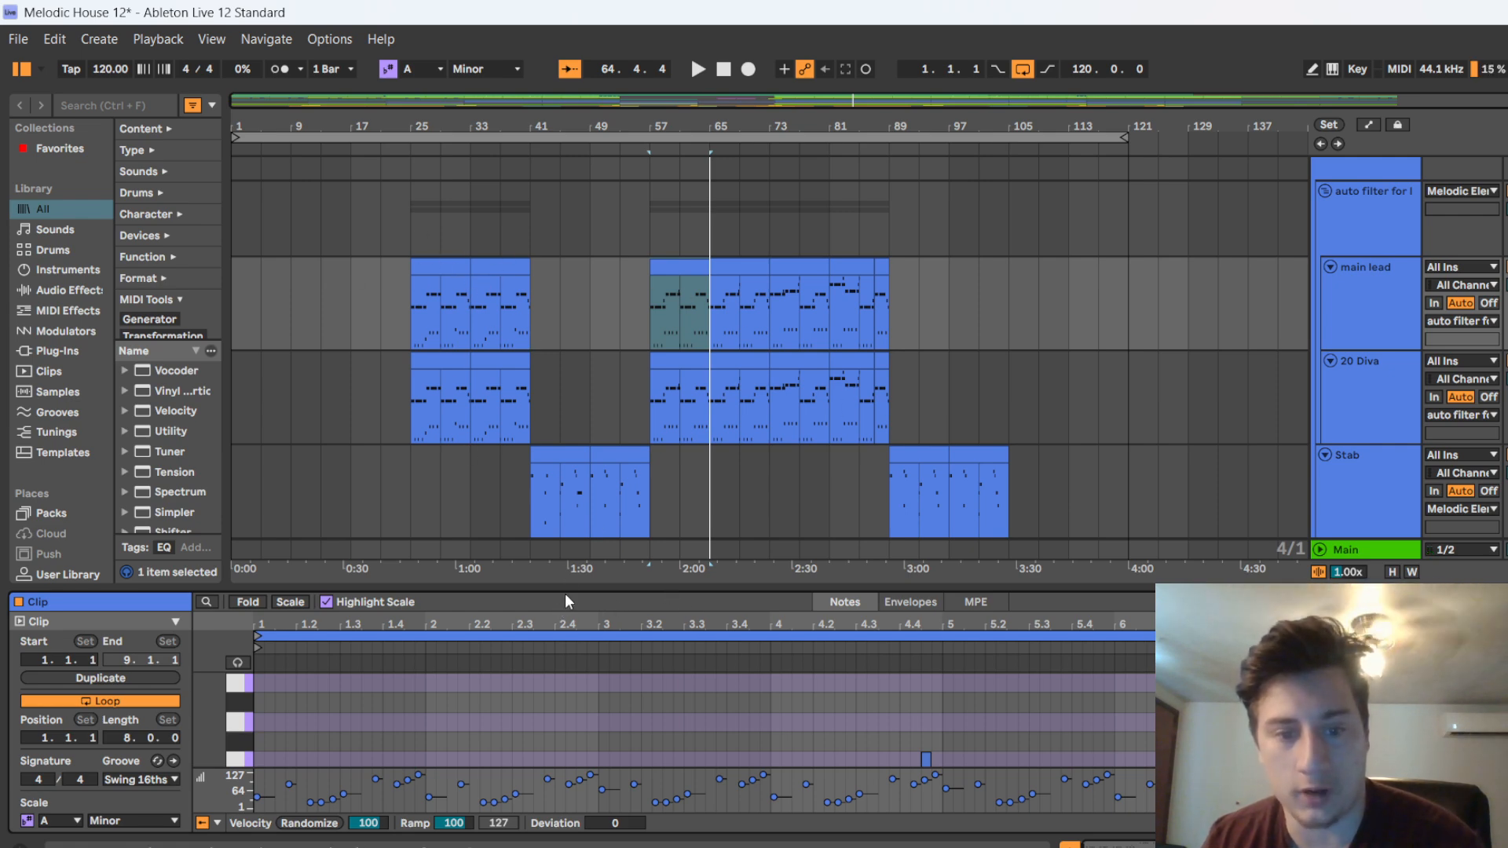
{"action": "left_click_drag", "start_coordinate": [567, 588], "coordinate": [567, 157]}
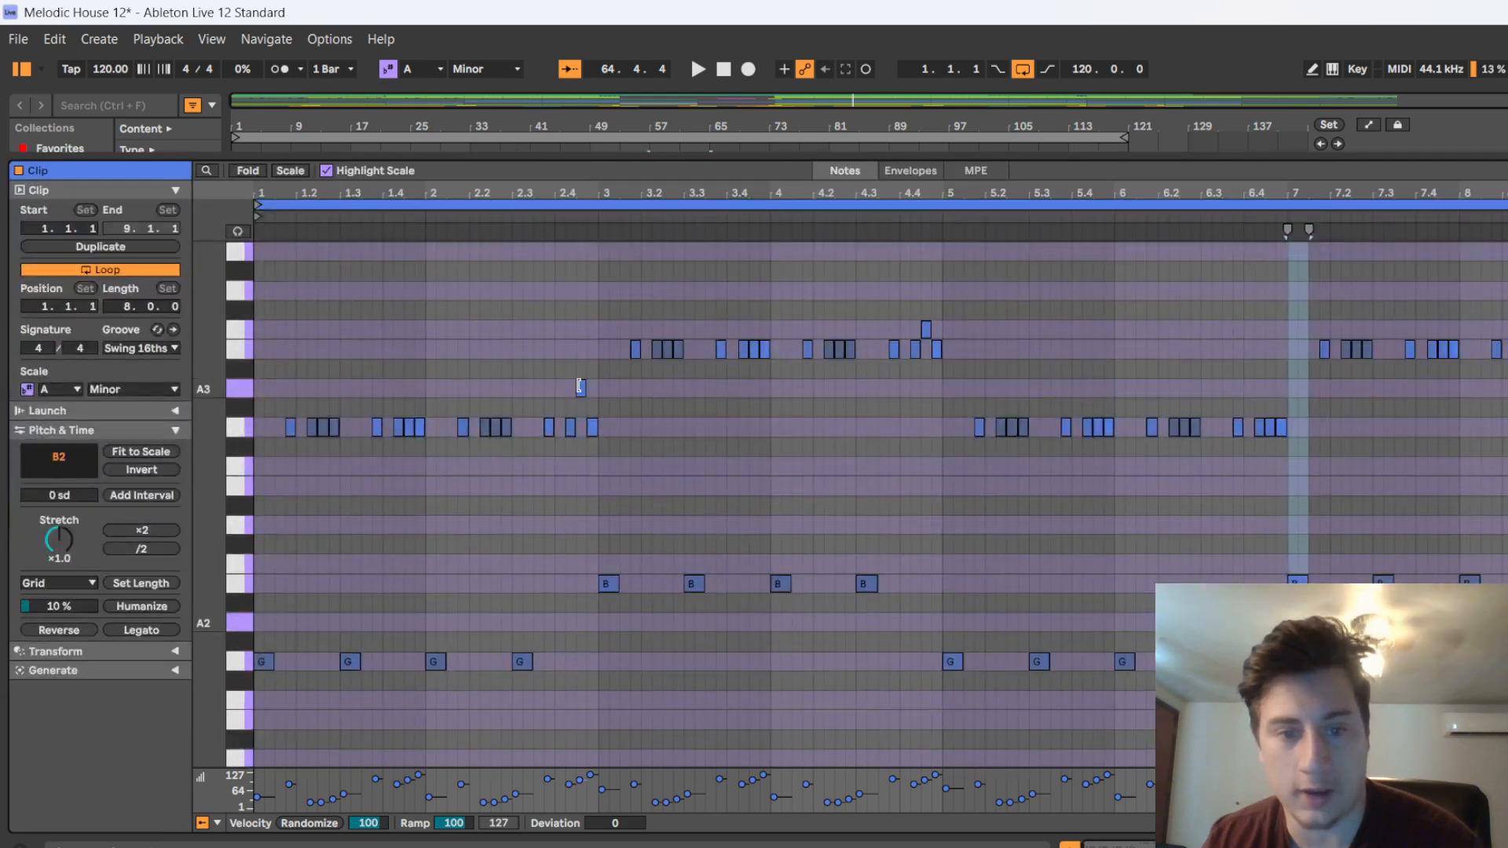
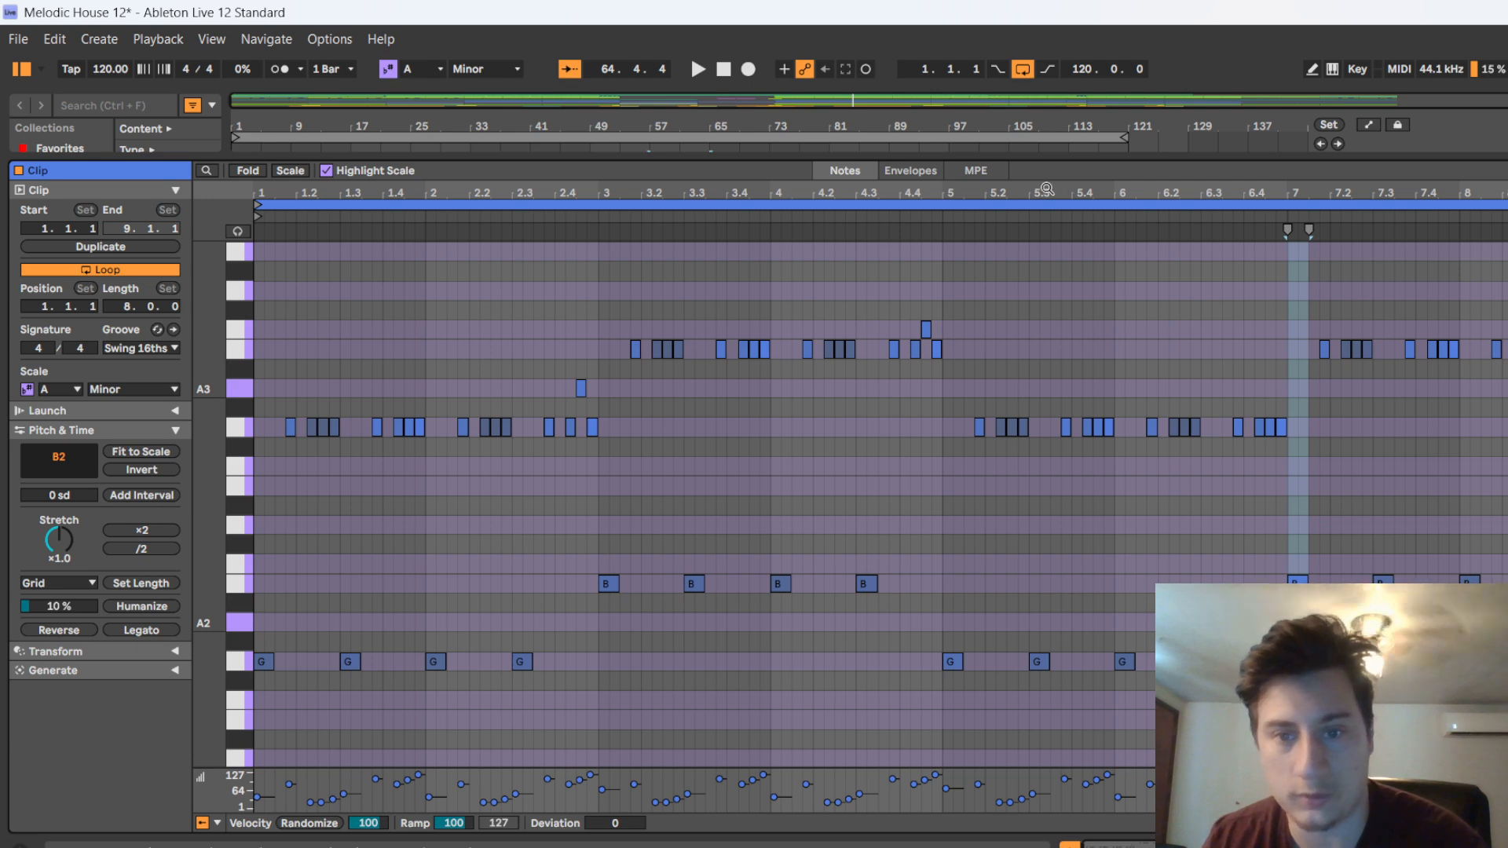
Collapse the note editor and resume playback from about bar 64, looking over the bass and melodic tracks while the drop plays
{"action": "left_click", "coordinate": [1069, 846]}
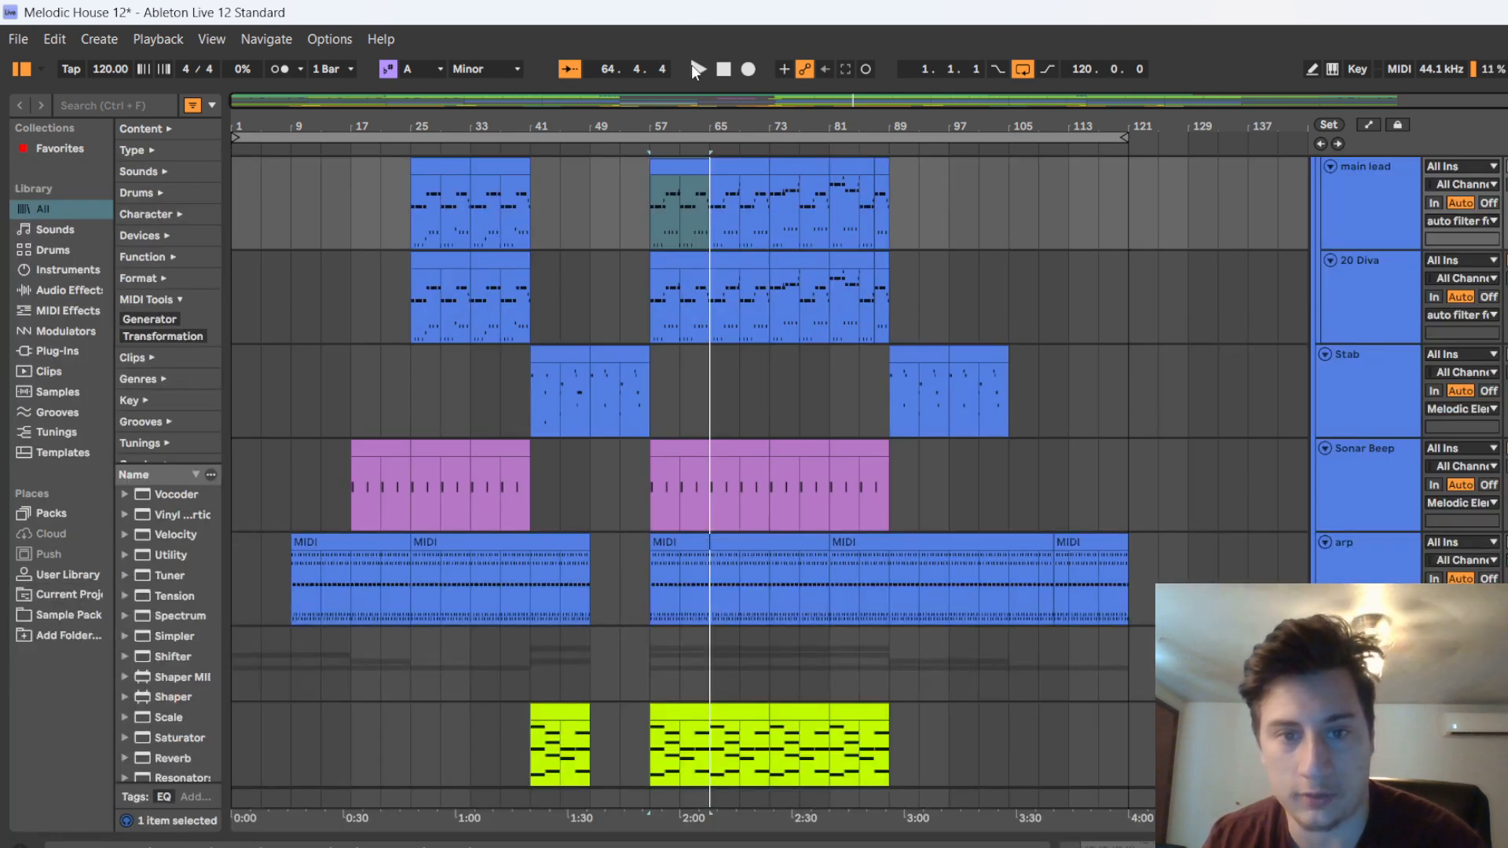
{"action": "left_click", "coordinate": [697, 70]}
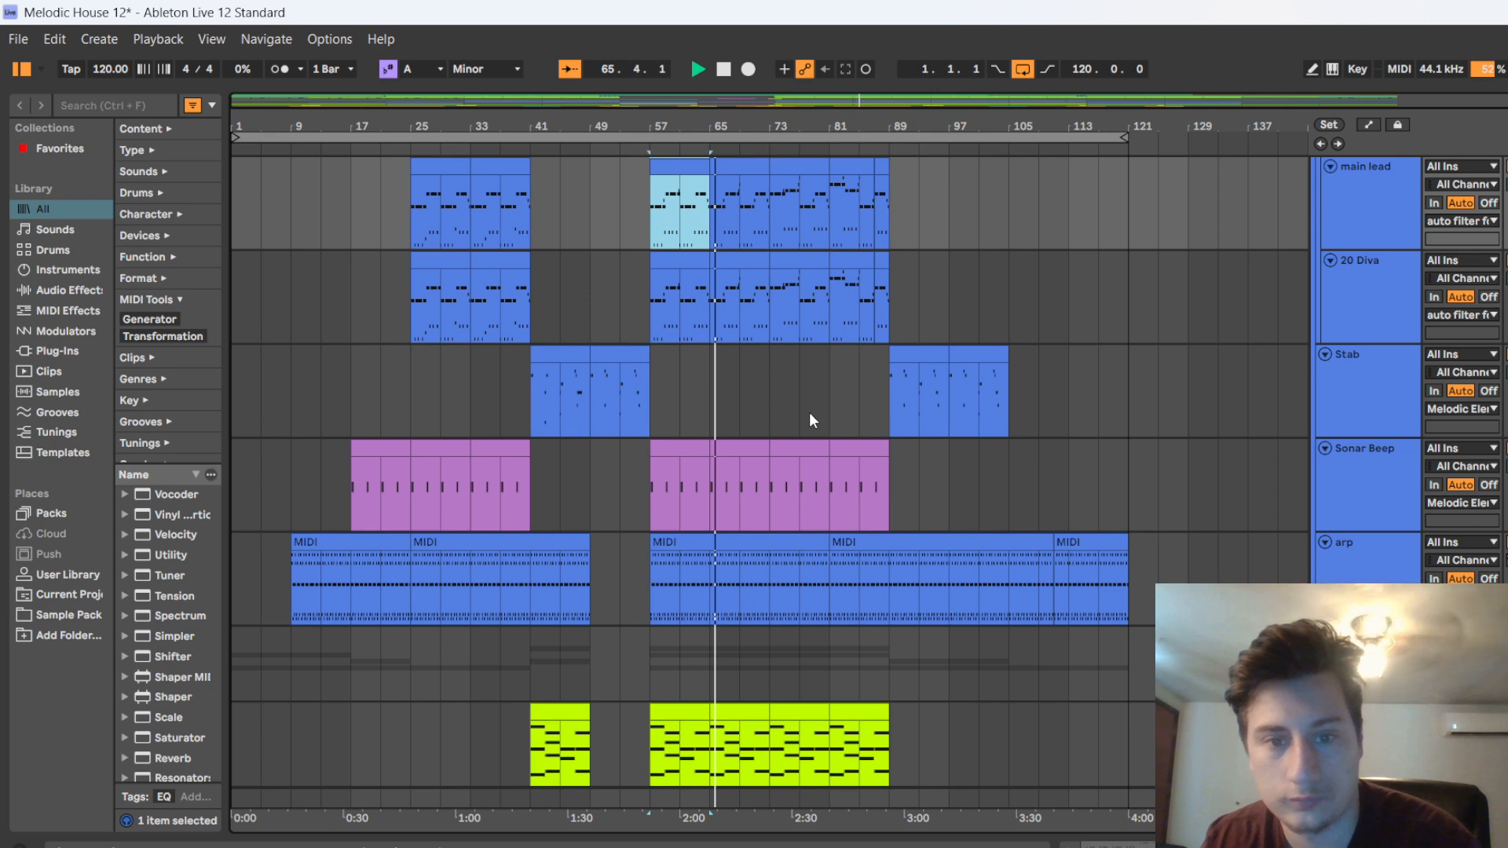
{"action": "scroll", "coordinate": [789, 315], "scroll_direction": "up", "scroll_amount": 5}
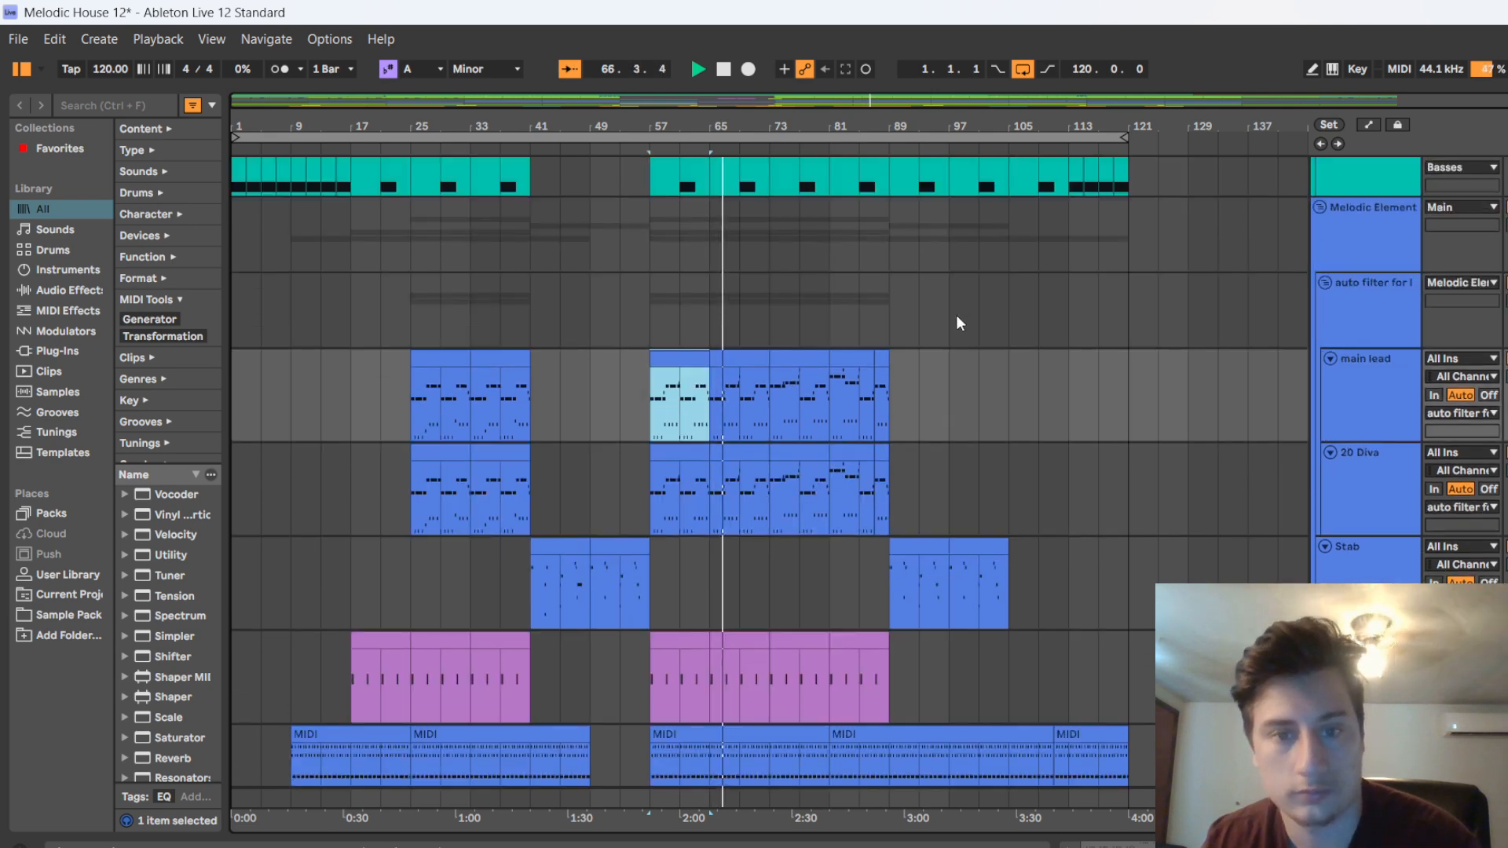
{"action": "scroll", "coordinate": [967, 305], "scroll_direction": "up", "scroll_amount": 3}
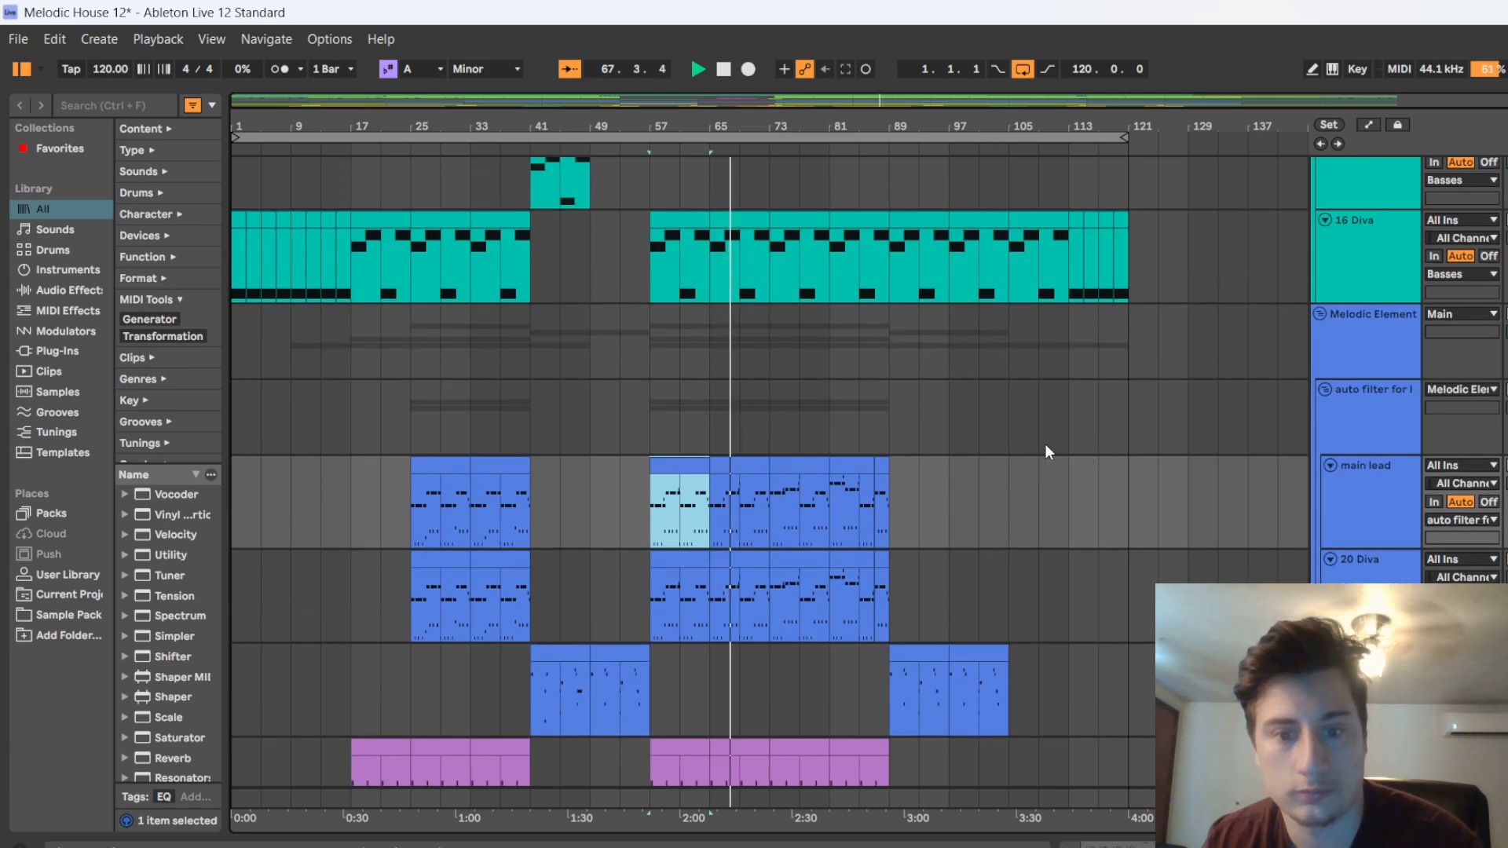
{"action": "scroll", "coordinate": [1039, 445], "scroll_direction": "up", "scroll_amount": 3}
{"action": "scroll", "coordinate": [1040, 441], "scroll_direction": "up", "scroll_amount": 2}
{"action": "scroll", "coordinate": [1211, 492], "scroll_direction": "down", "scroll_amount": 7}
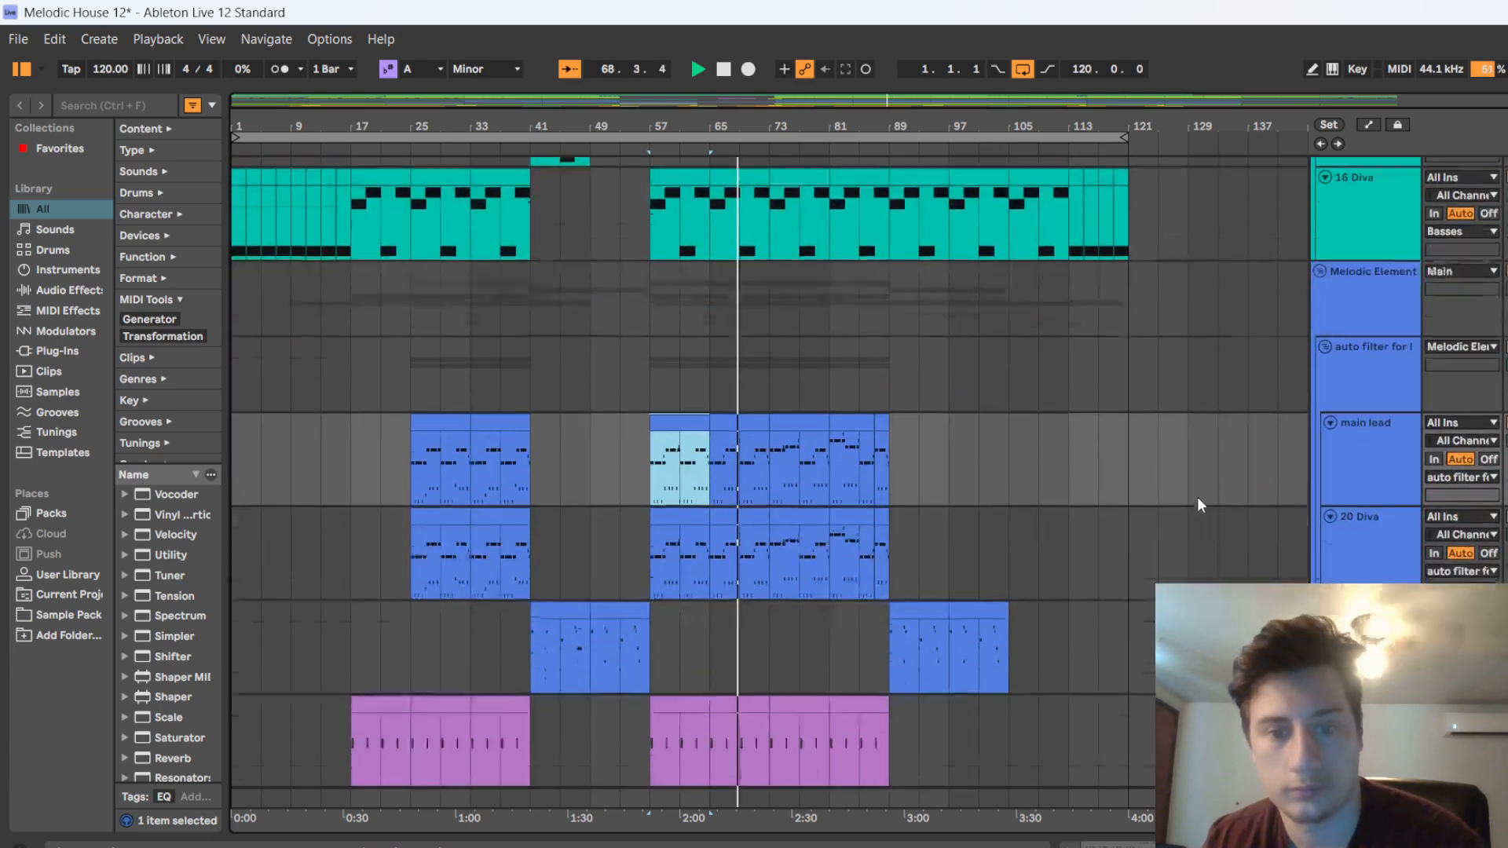
{"action": "scroll", "coordinate": [1118, 468], "scroll_direction": "down", "scroll_amount": 3}
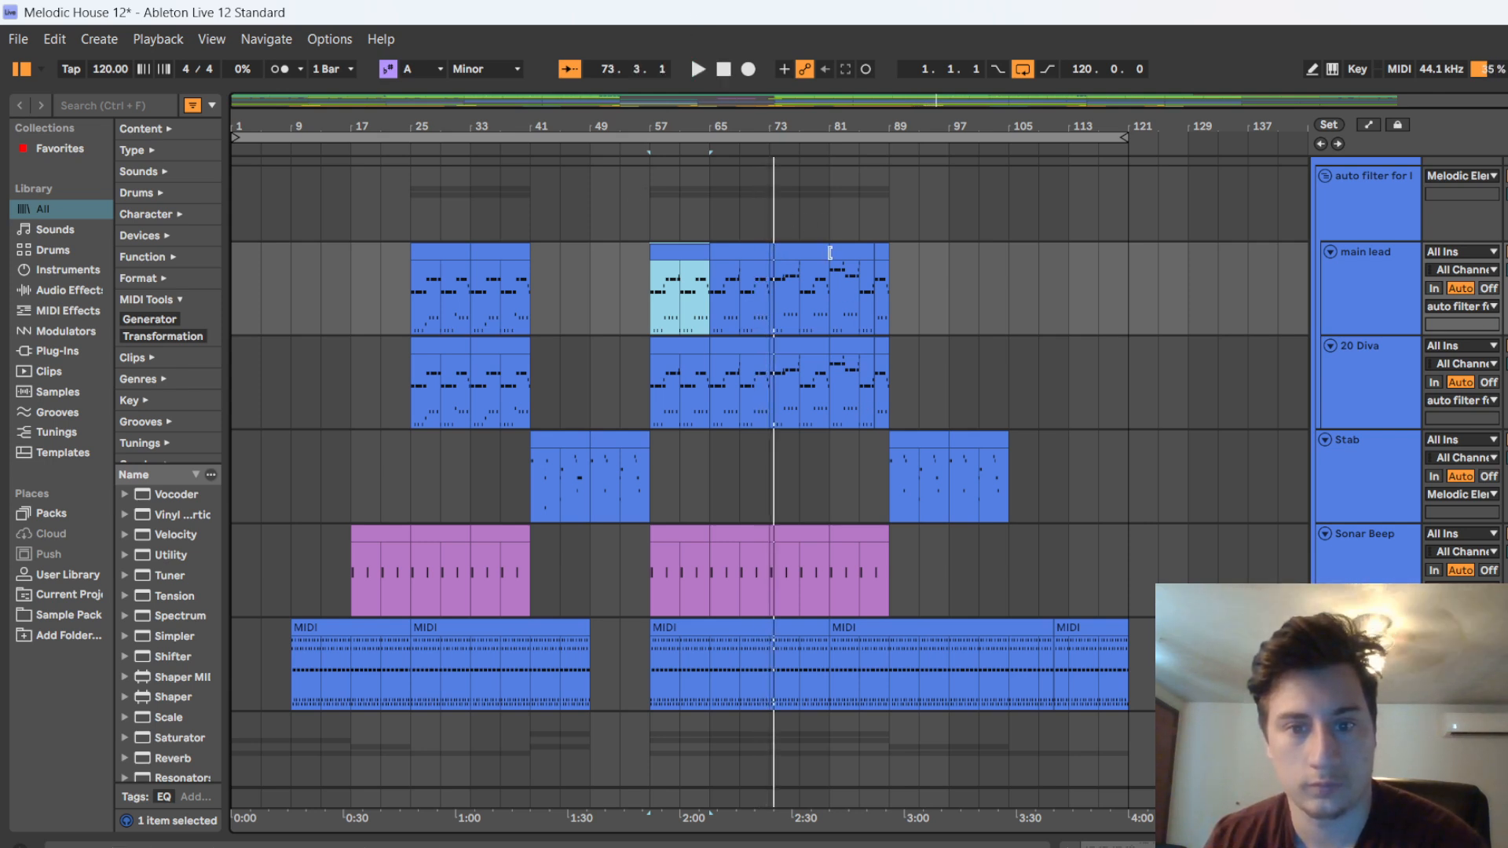
Open the main lead clip at bar 65 in an enlarged note editor and play part of its pattern
{"action": "left_click", "coordinate": [743, 253]}
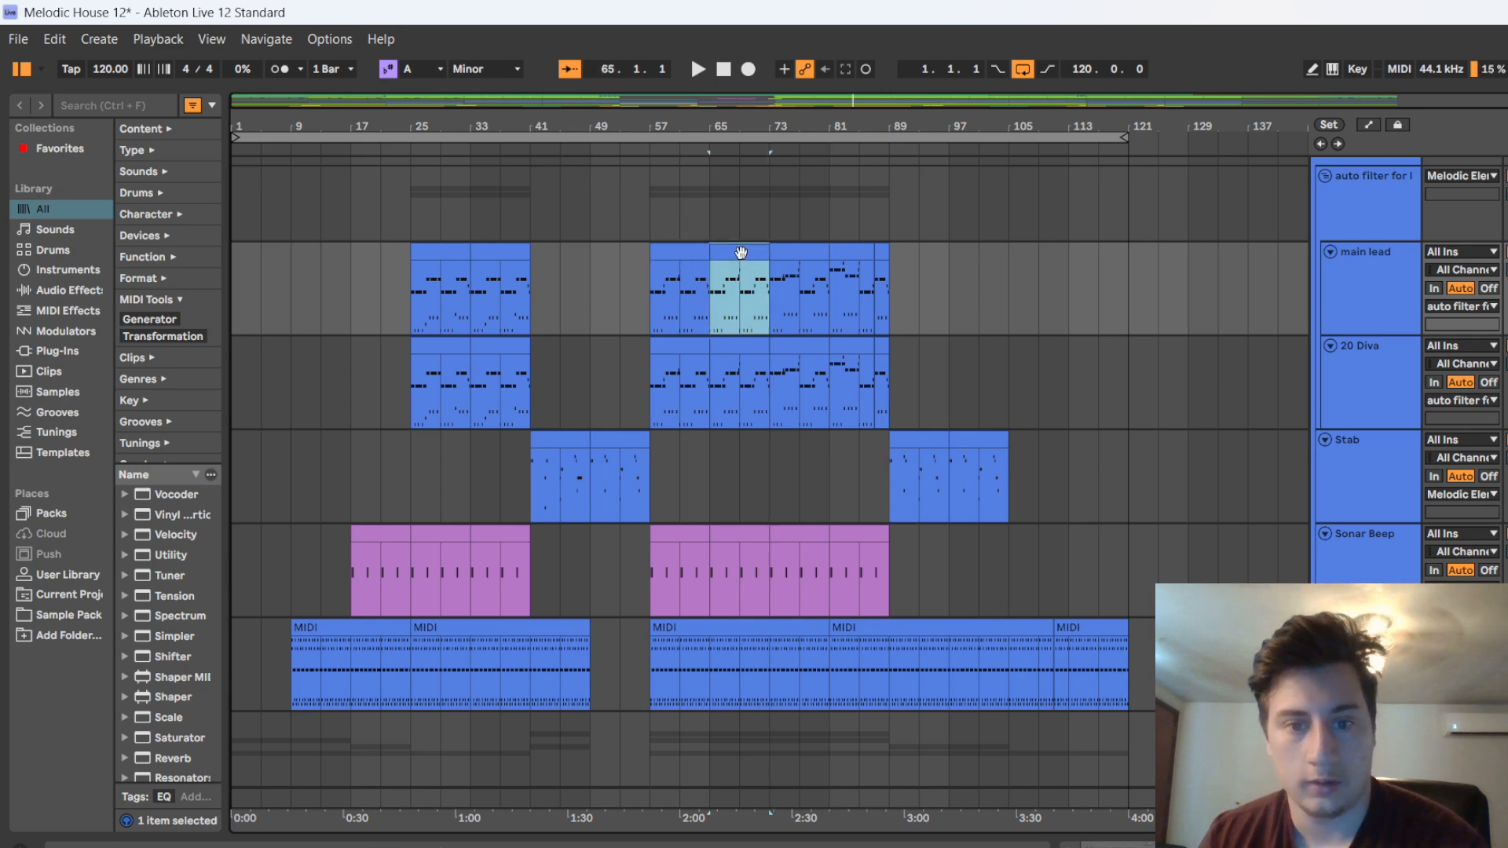
{"action": "double_click", "coordinate": [741, 252]}
{"action": "left_click_drag", "start_coordinate": [742, 590], "coordinate": [699, 215]}
{"action": "scroll", "coordinate": [937, 438], "scroll_direction": "up", "scroll_amount": 1}
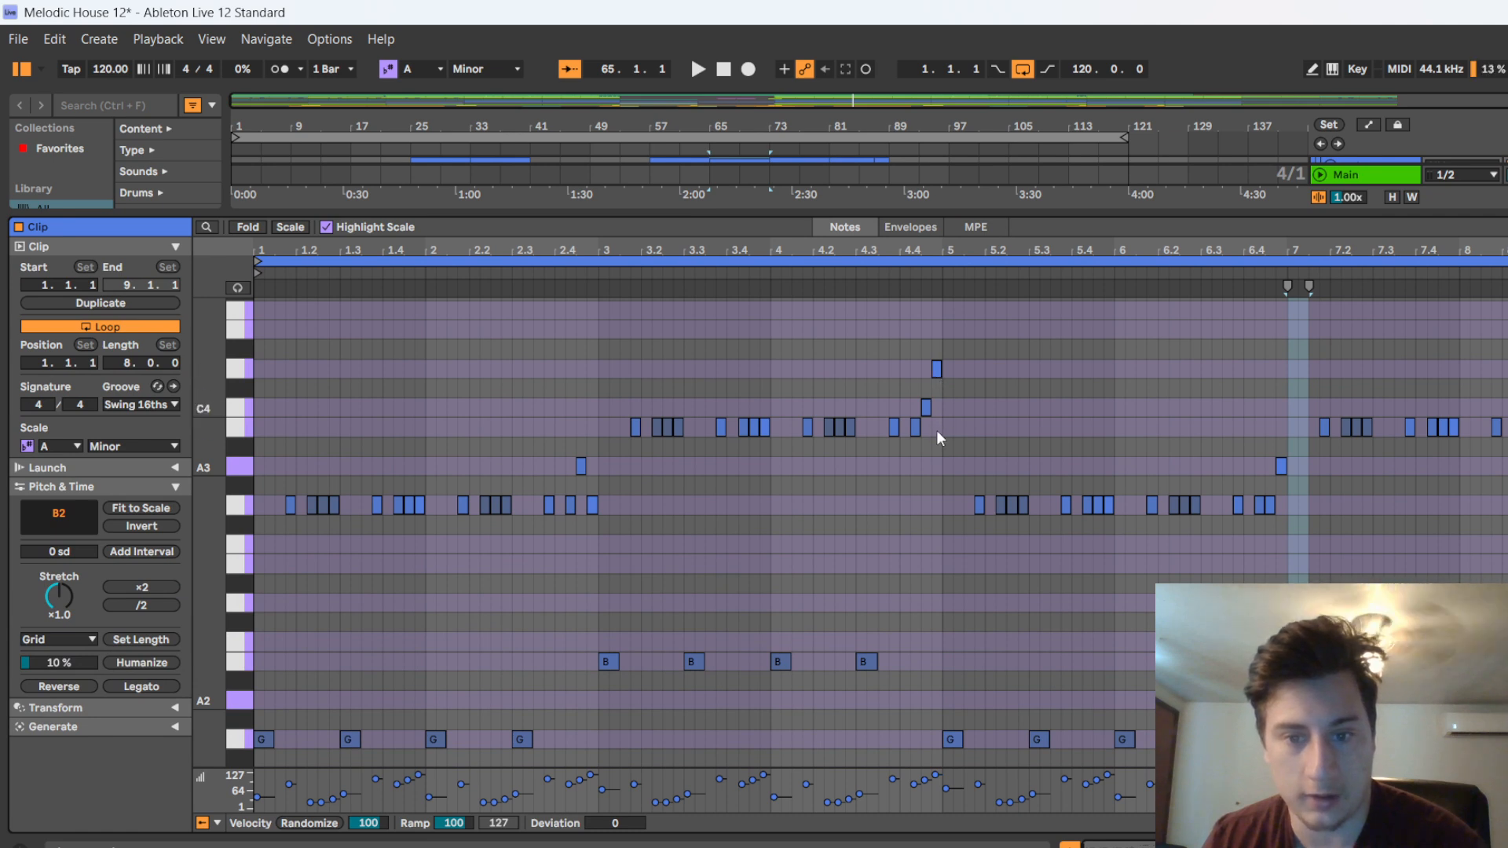
{"action": "left_click", "coordinate": [877, 276]}
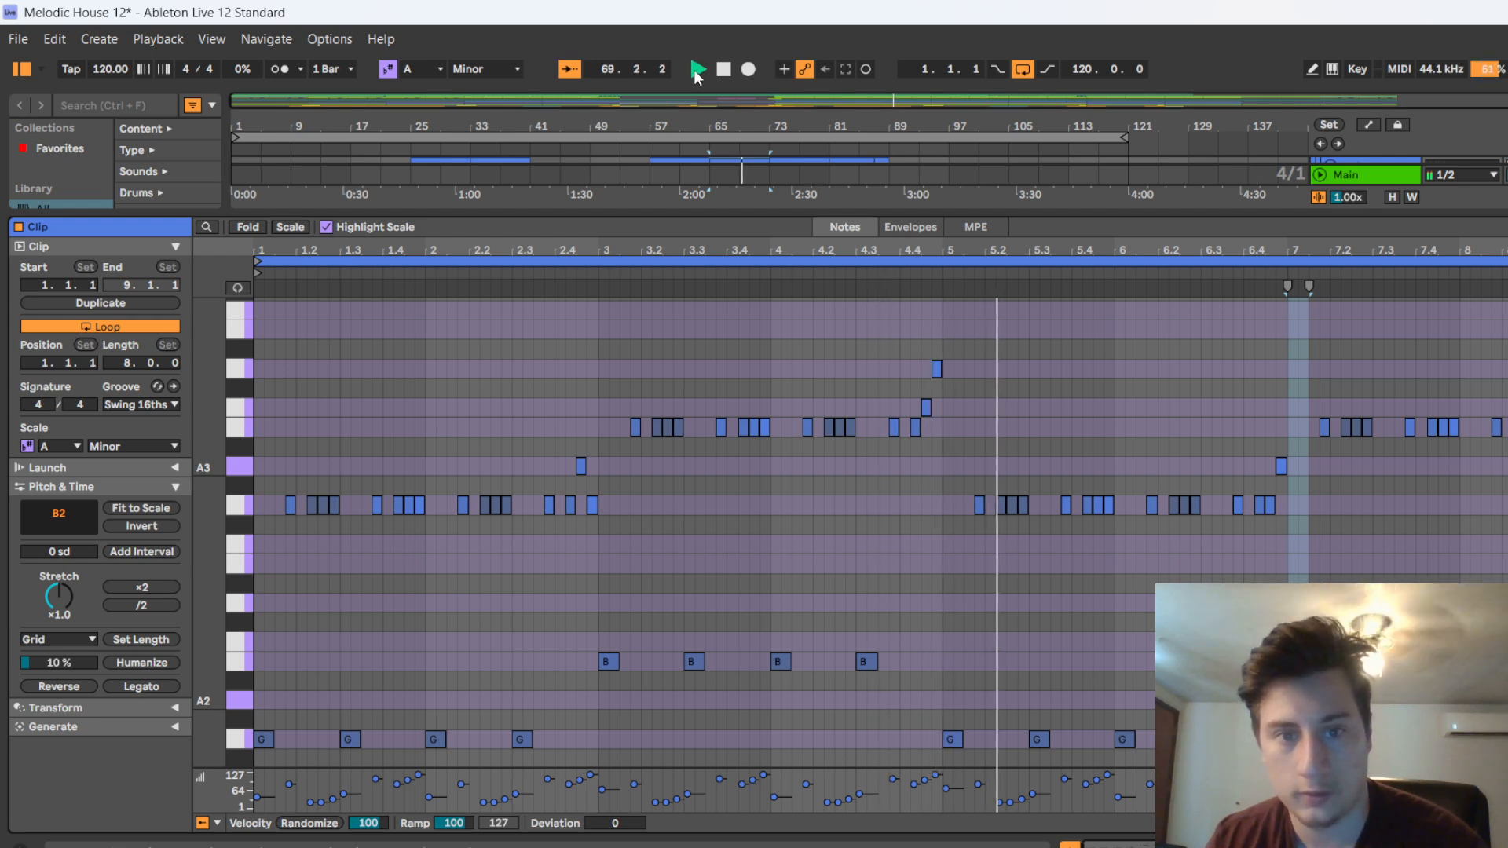
{"action": "left_click", "coordinate": [723, 70]}
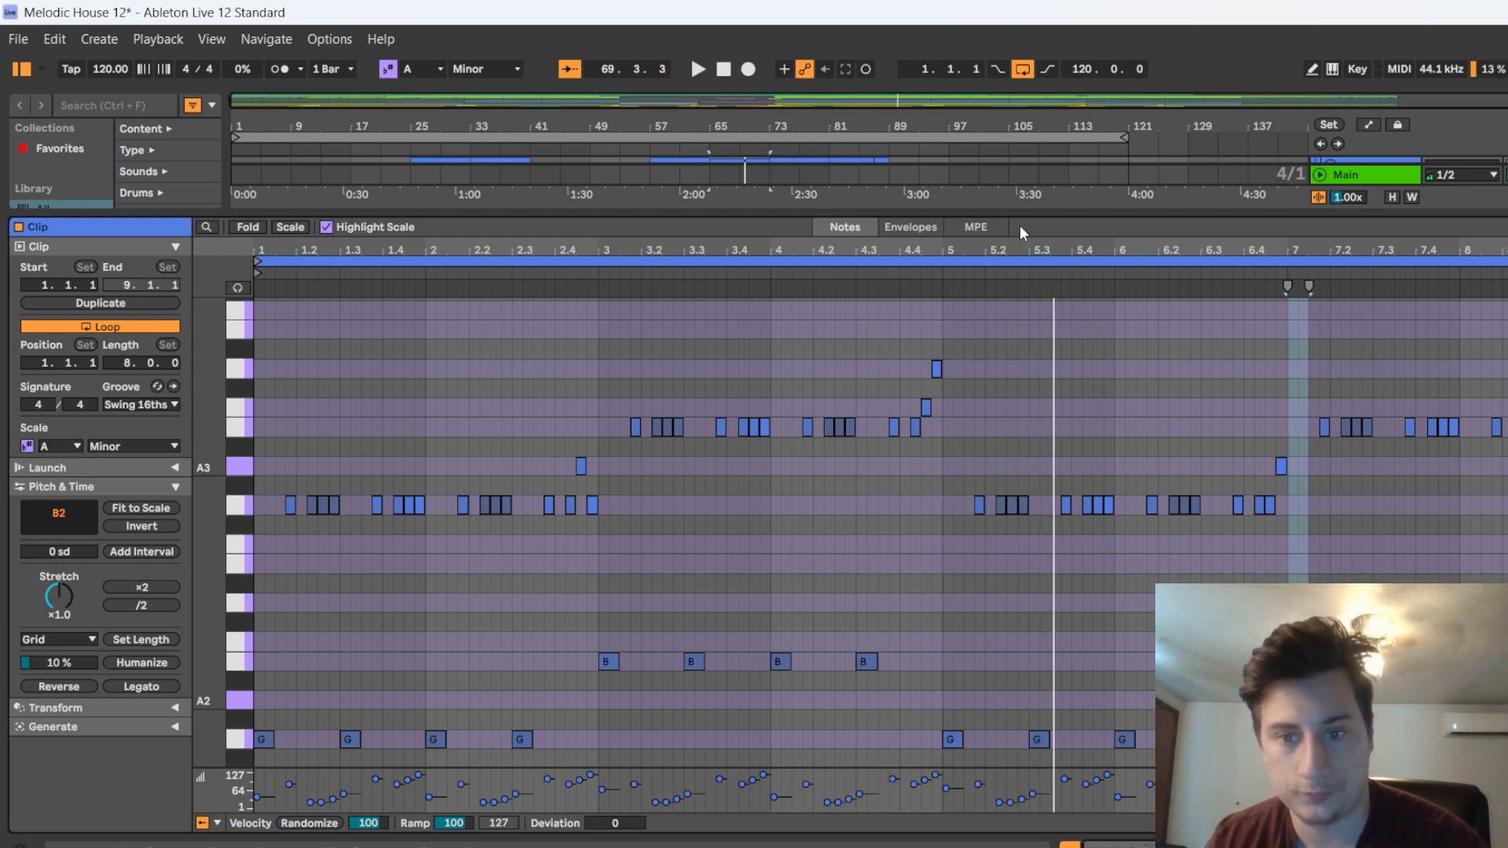
{"action": "left_click_drag", "start_coordinate": [1025, 215], "coordinate": [1013, 785]}
Open the main lead clip at bar 73 in an enlarged note editor to examine how its notes vary
{"action": "scroll", "coordinate": [805, 475], "scroll_direction": "up", "scroll_amount": 4}
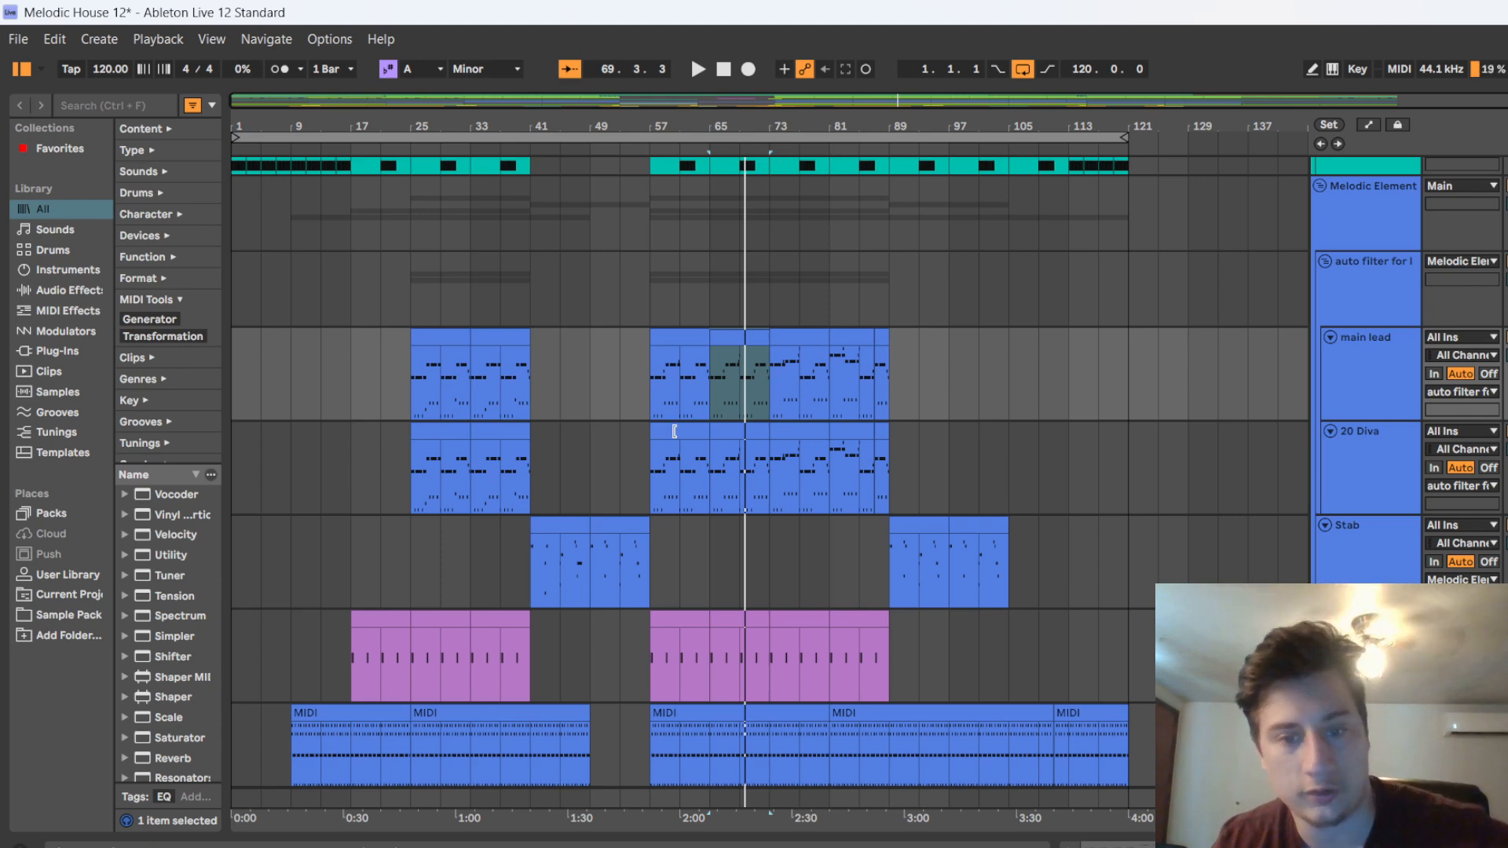
{"action": "scroll", "coordinate": [740, 349], "scroll_direction": "up", "scroll_amount": 5}
{"action": "double_click", "coordinate": [955, 329]}
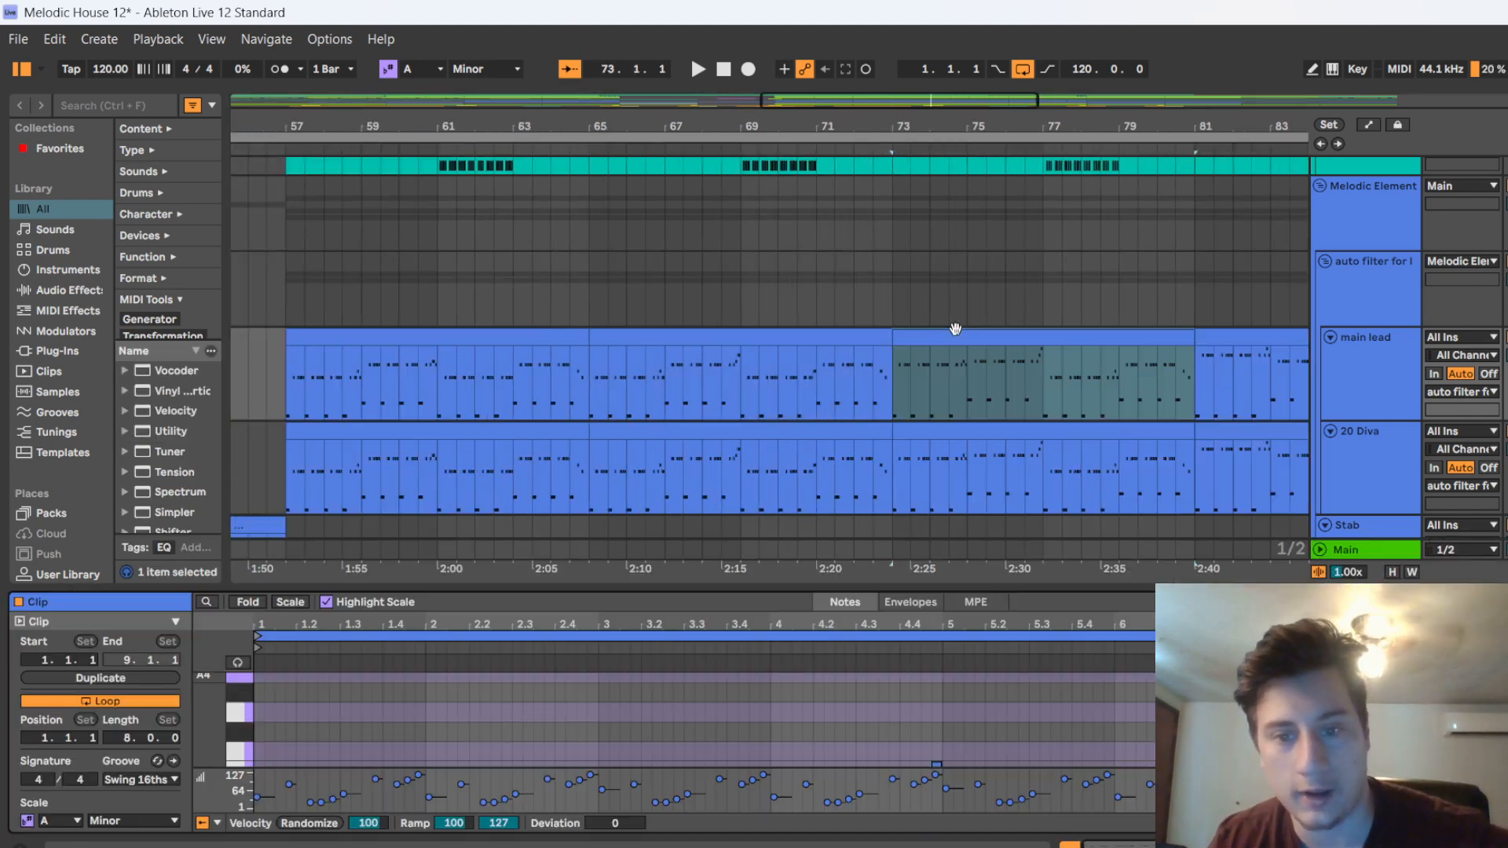
{"action": "left_click_drag", "start_coordinate": [706, 592], "coordinate": [713, 99]}
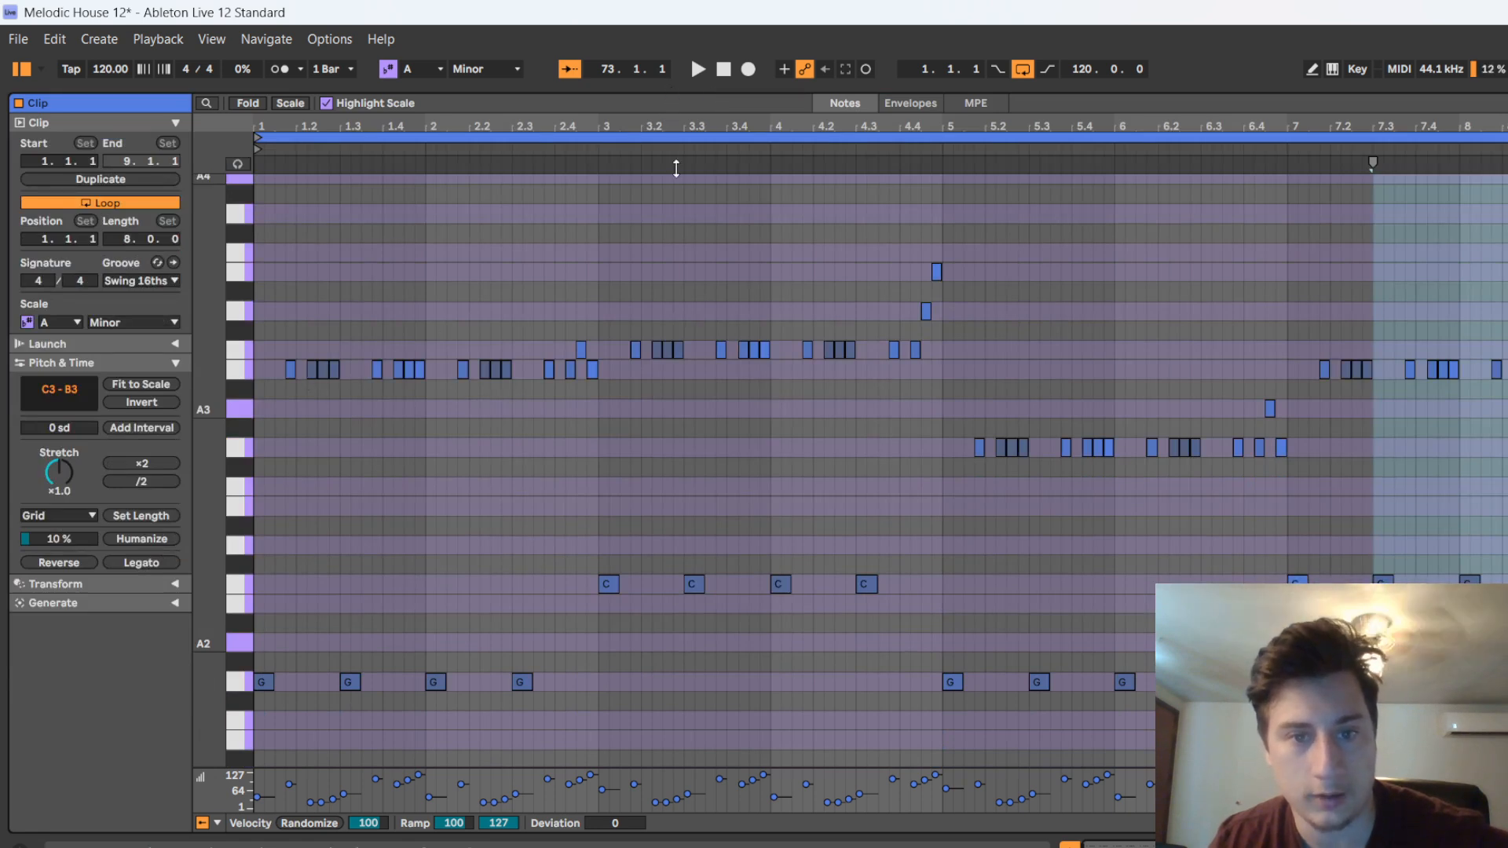
{"action": "left_click_drag", "start_coordinate": [676, 168], "coordinate": [726, 825]}
Reopen the main lead clip at bar 65 for comparison in the enlarged note editor, and collapse the editor
{"action": "double_click", "coordinate": [807, 167]}
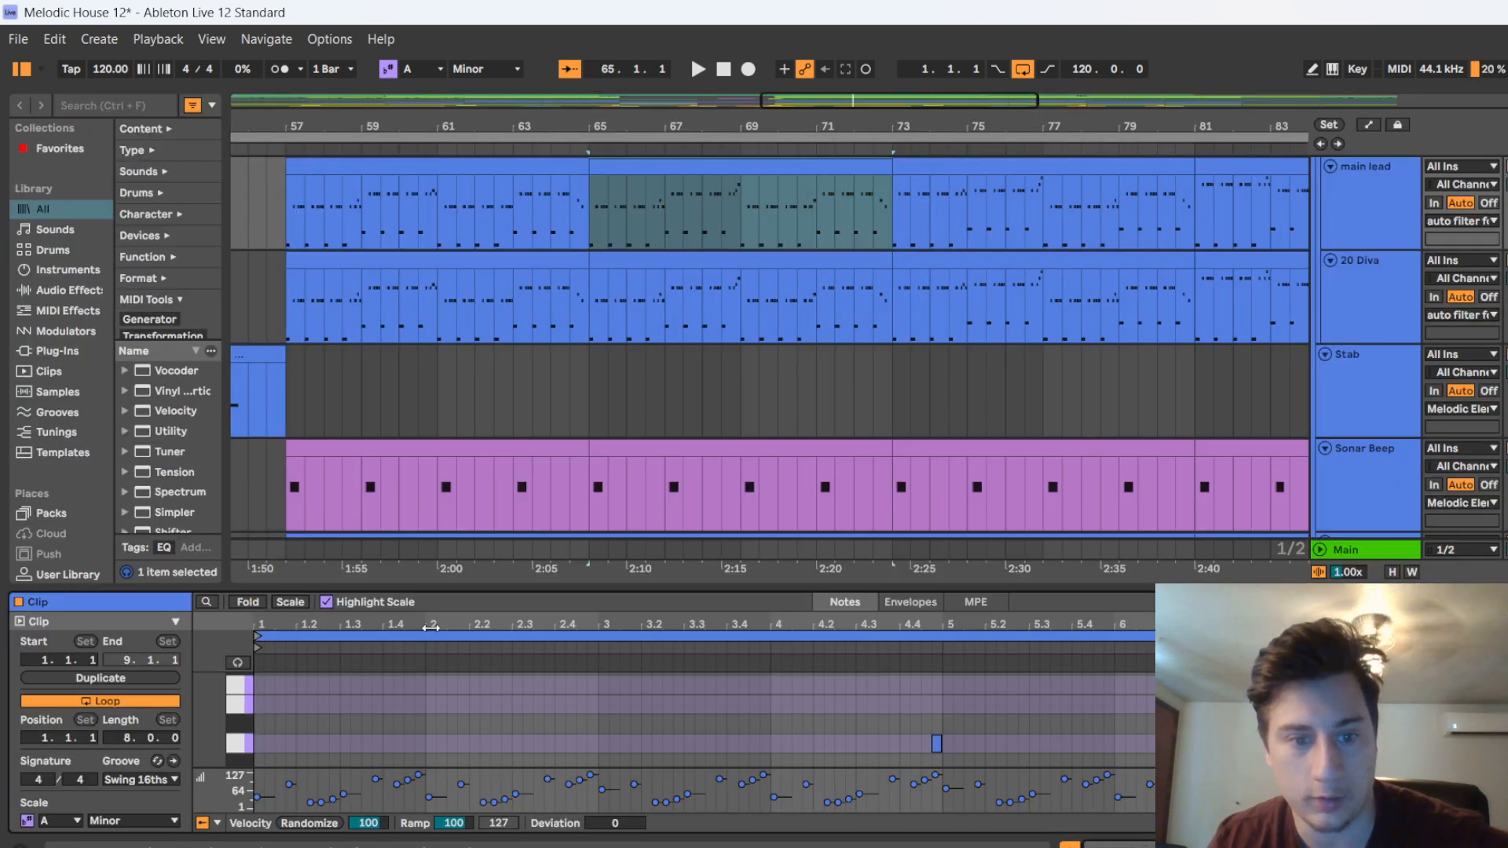
{"action": "left_click_drag", "start_coordinate": [468, 592], "coordinate": [462, 239]}
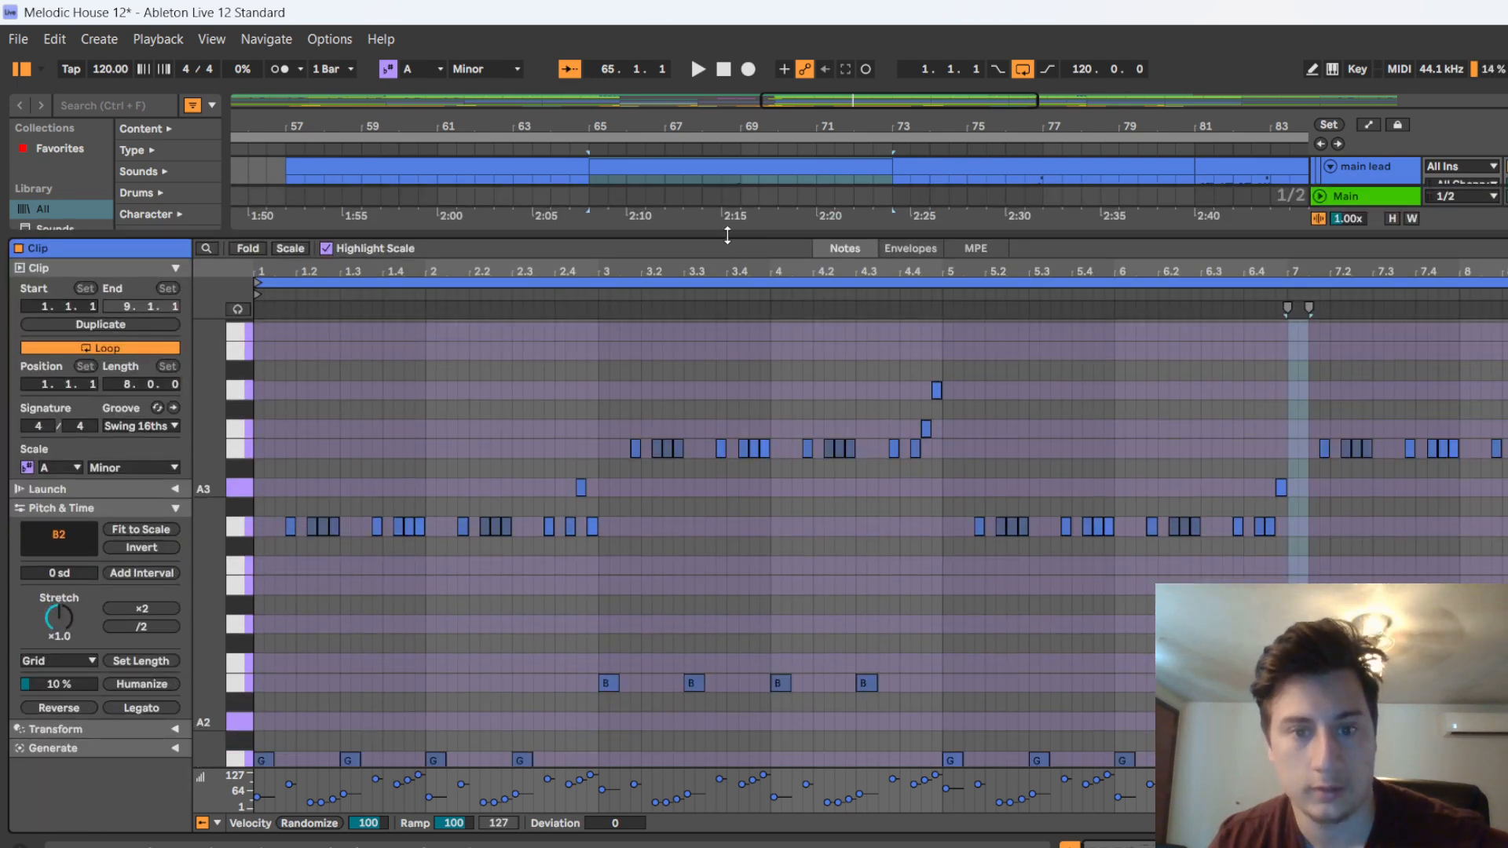
{"action": "left_click_drag", "start_coordinate": [727, 235], "coordinate": [738, 809]}
Play the leads and other melodic tracks from about bar 73 and stop playback just before bar 81
{"action": "left_click", "coordinate": [877, 152]}
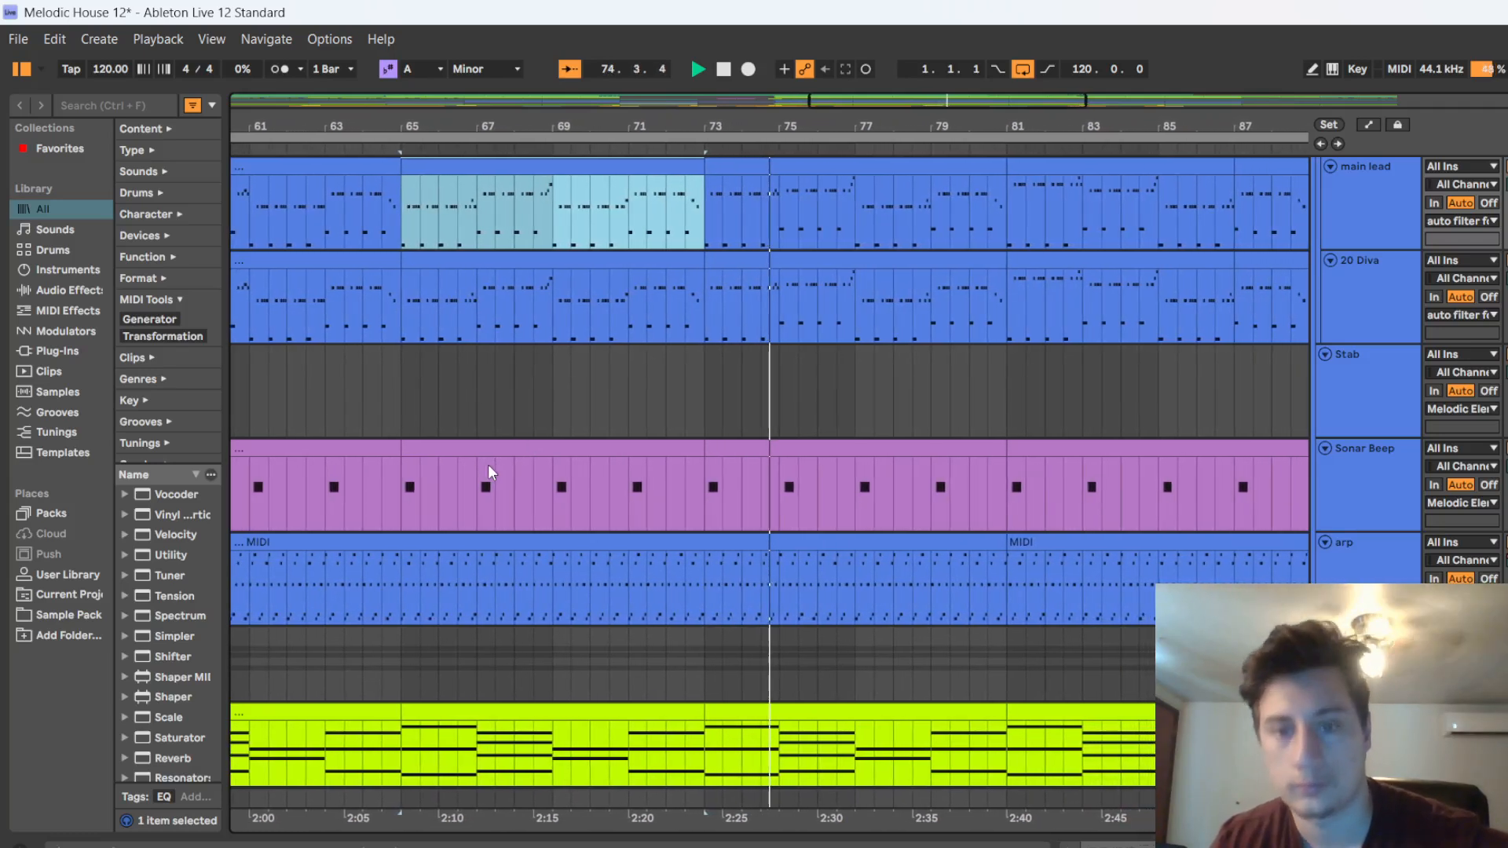
{"action": "left_click", "coordinate": [743, 360]}
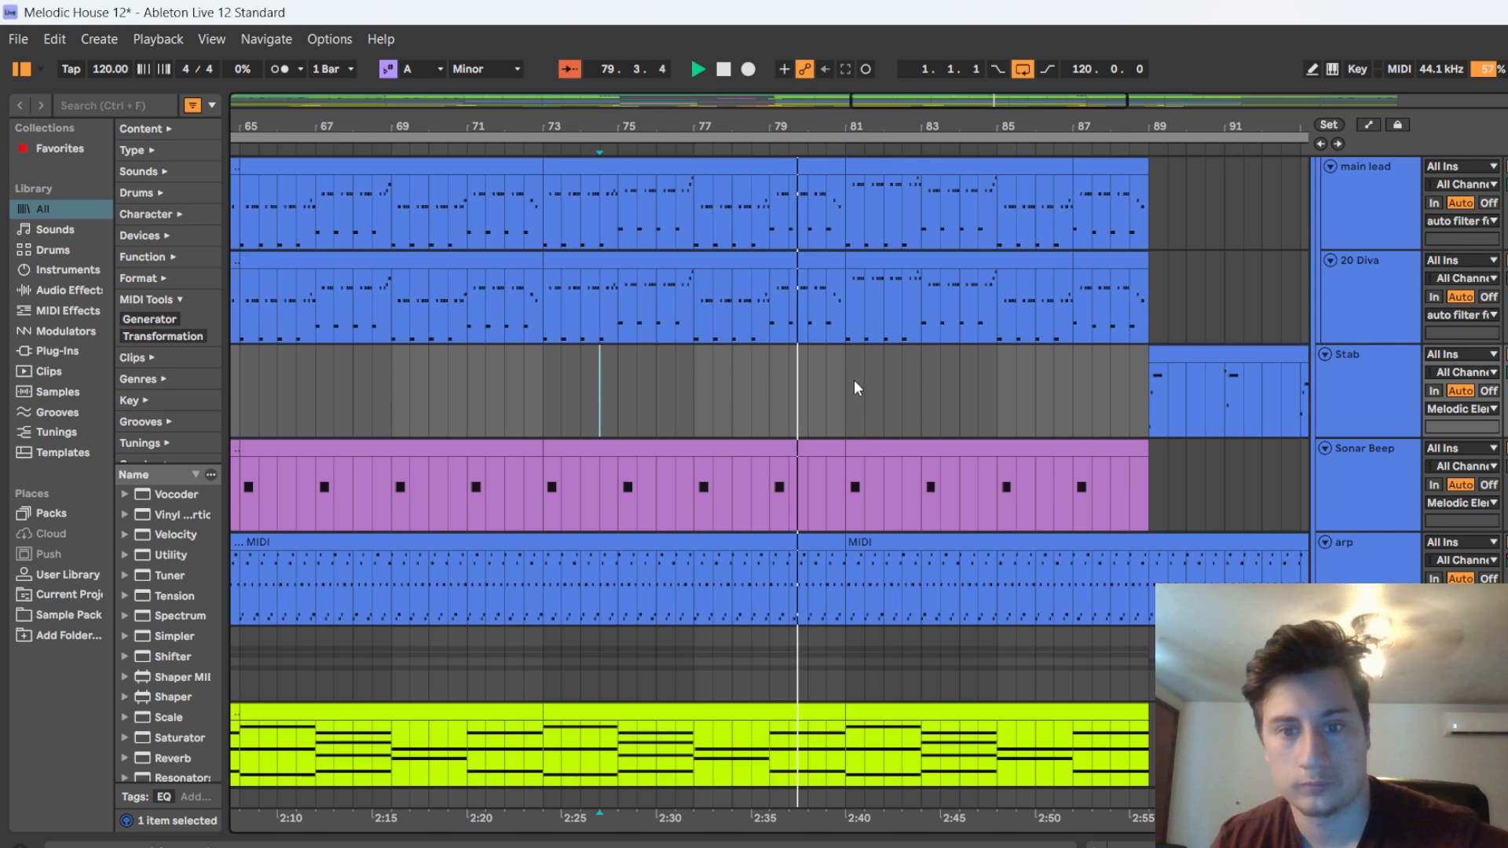
{"action": "left_click", "coordinate": [723, 75]}
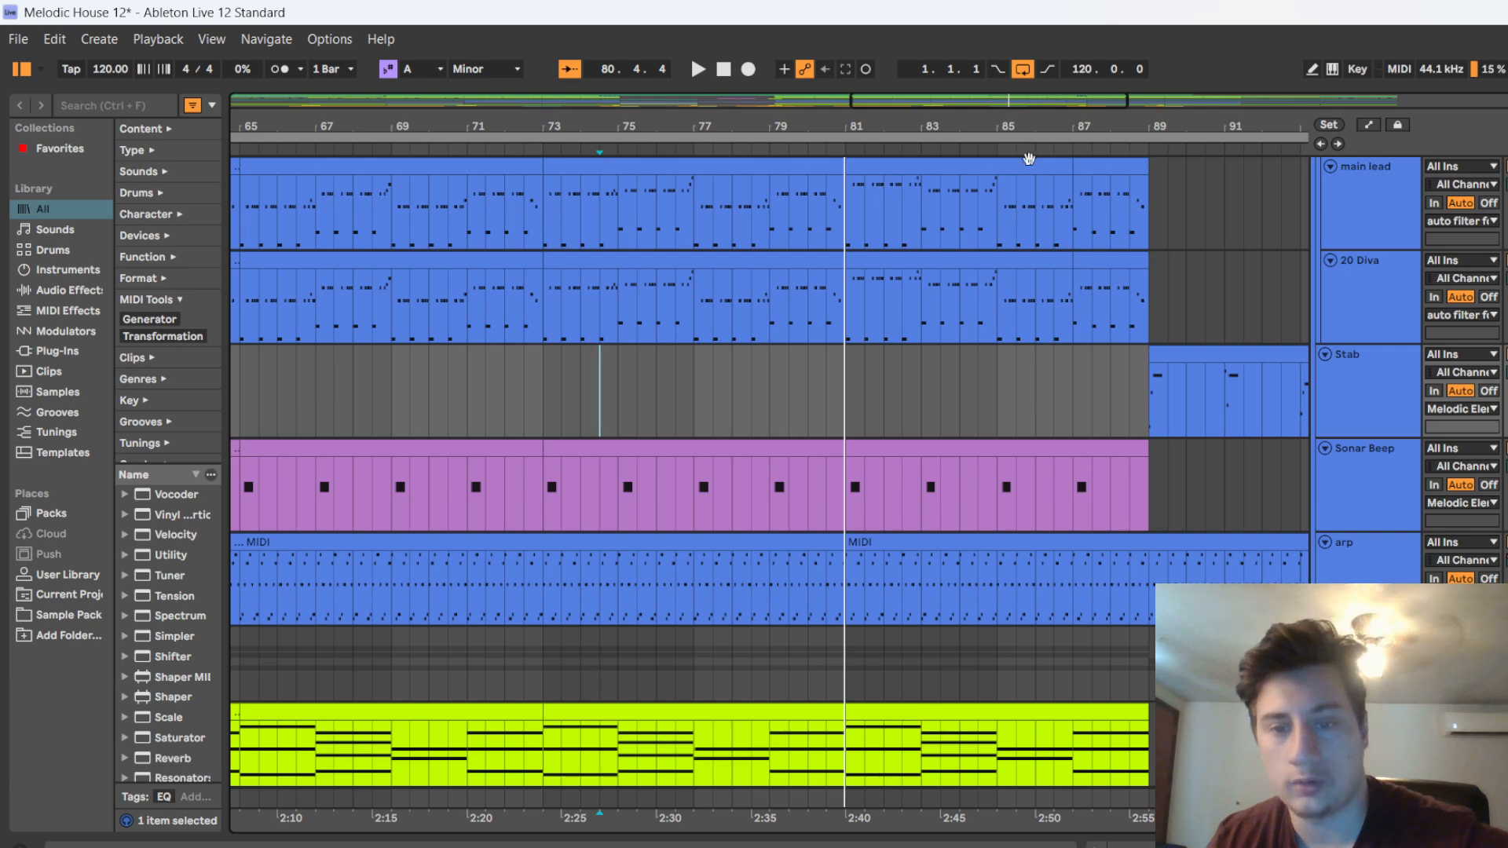
Play from about bar 80 into the stab section, looking over the melodic, bass and percussion tracks, and stop in bar 90
{"action": "left_click", "coordinate": [803, 148]}
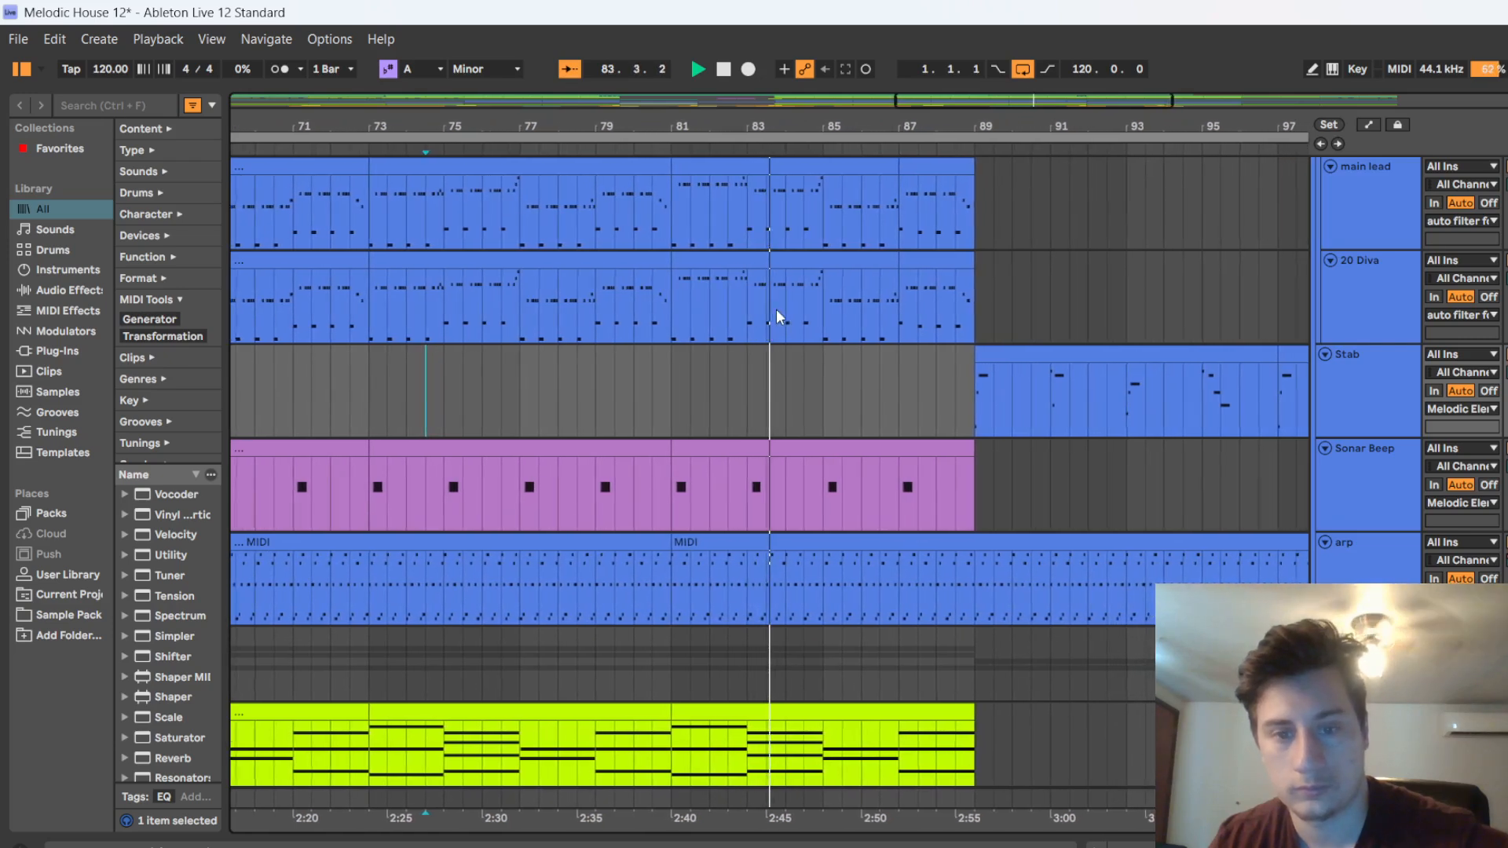
{"action": "left_click", "coordinate": [654, 378]}
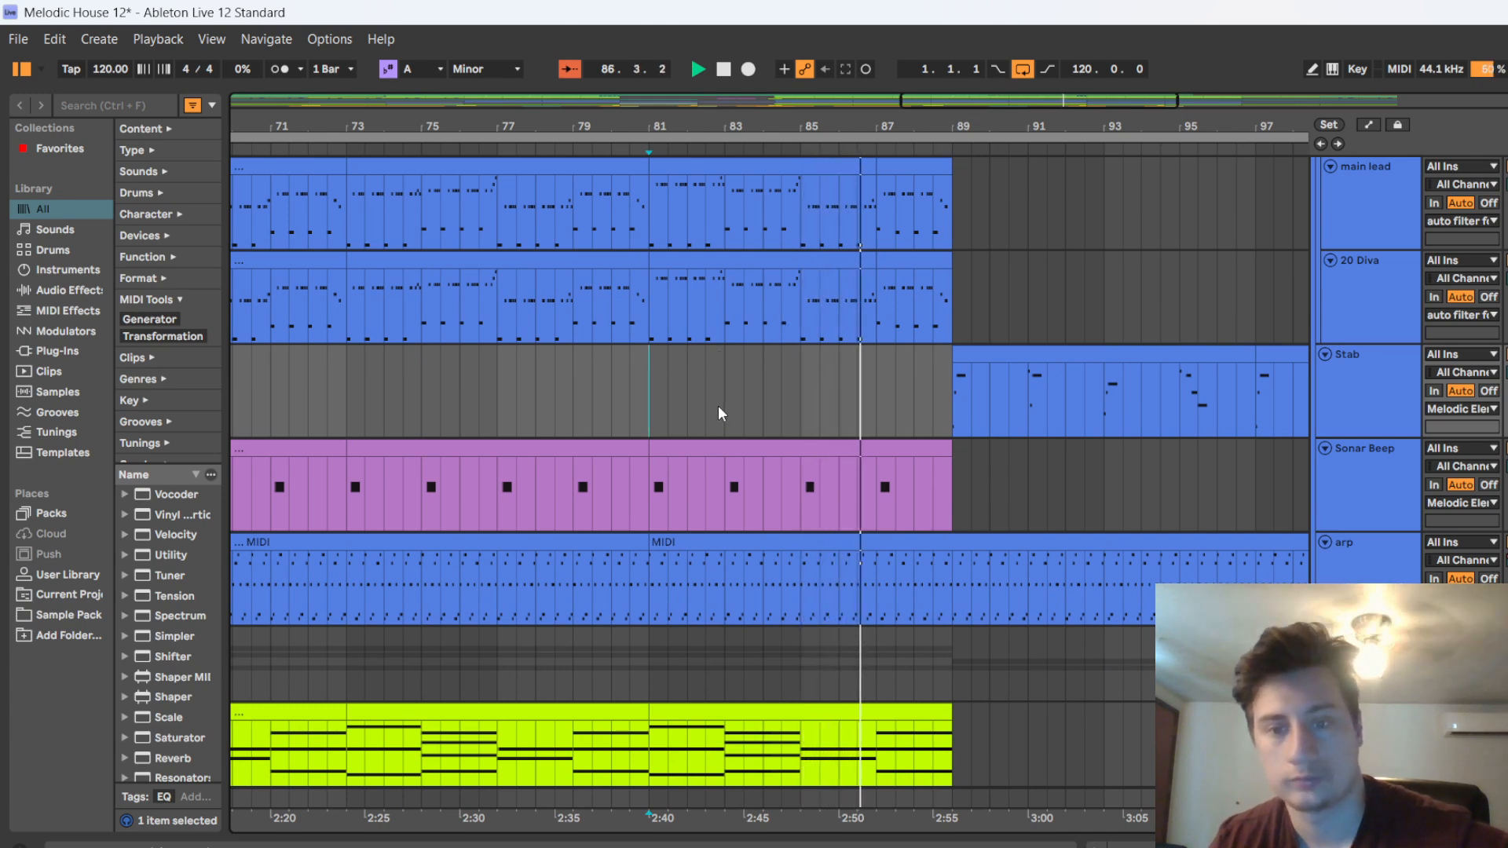
{"action": "scroll", "coordinate": [718, 404], "scroll_direction": "down", "scroll_amount": 3}
{"action": "scroll", "coordinate": [996, 491], "scroll_direction": "up", "scroll_amount": 5}
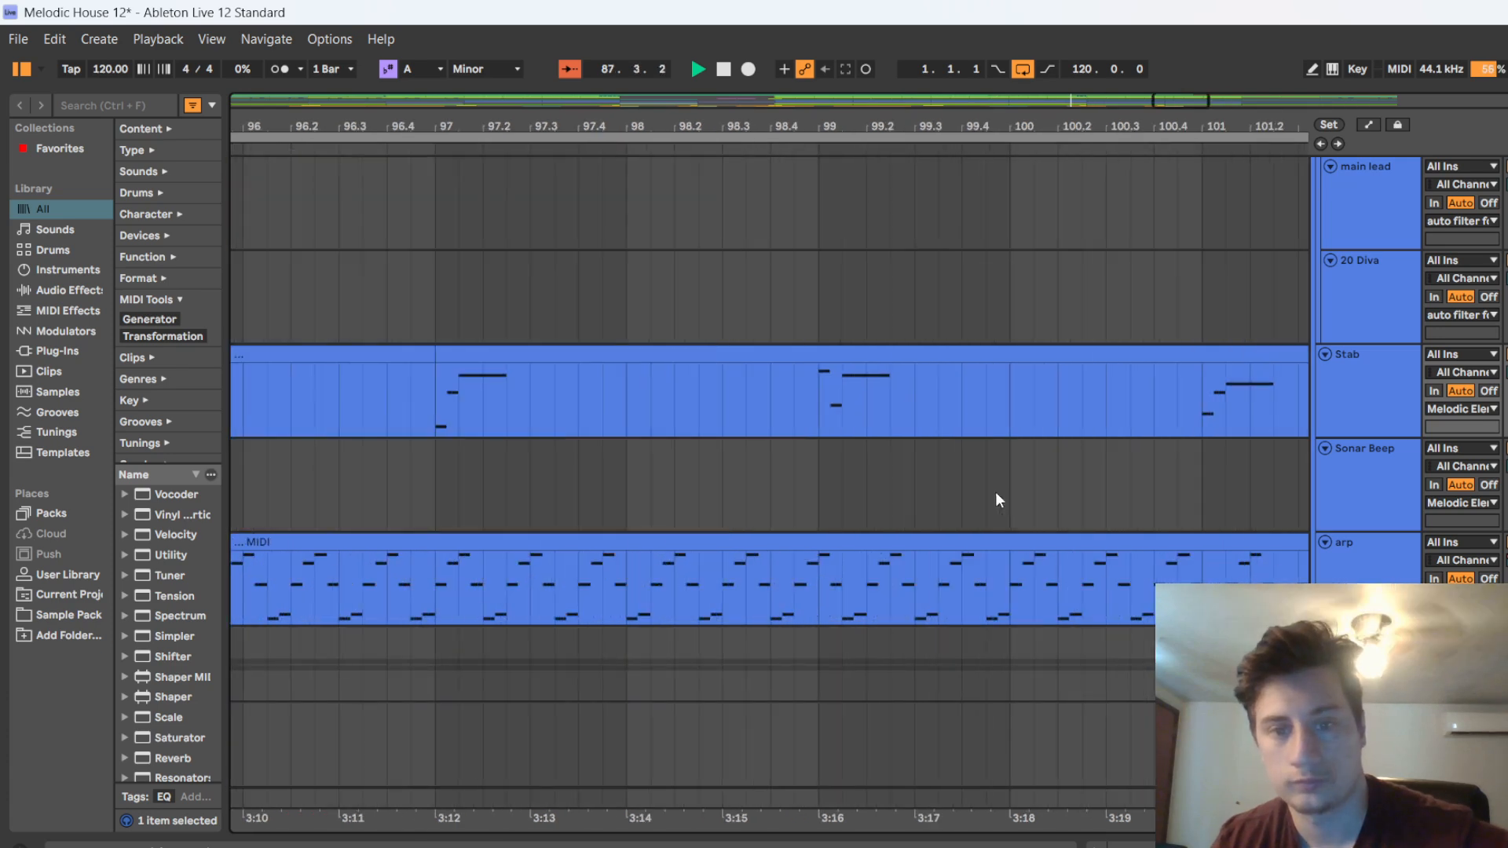
{"action": "scroll", "coordinate": [707, 447], "scroll_direction": "down", "scroll_amount": 8}
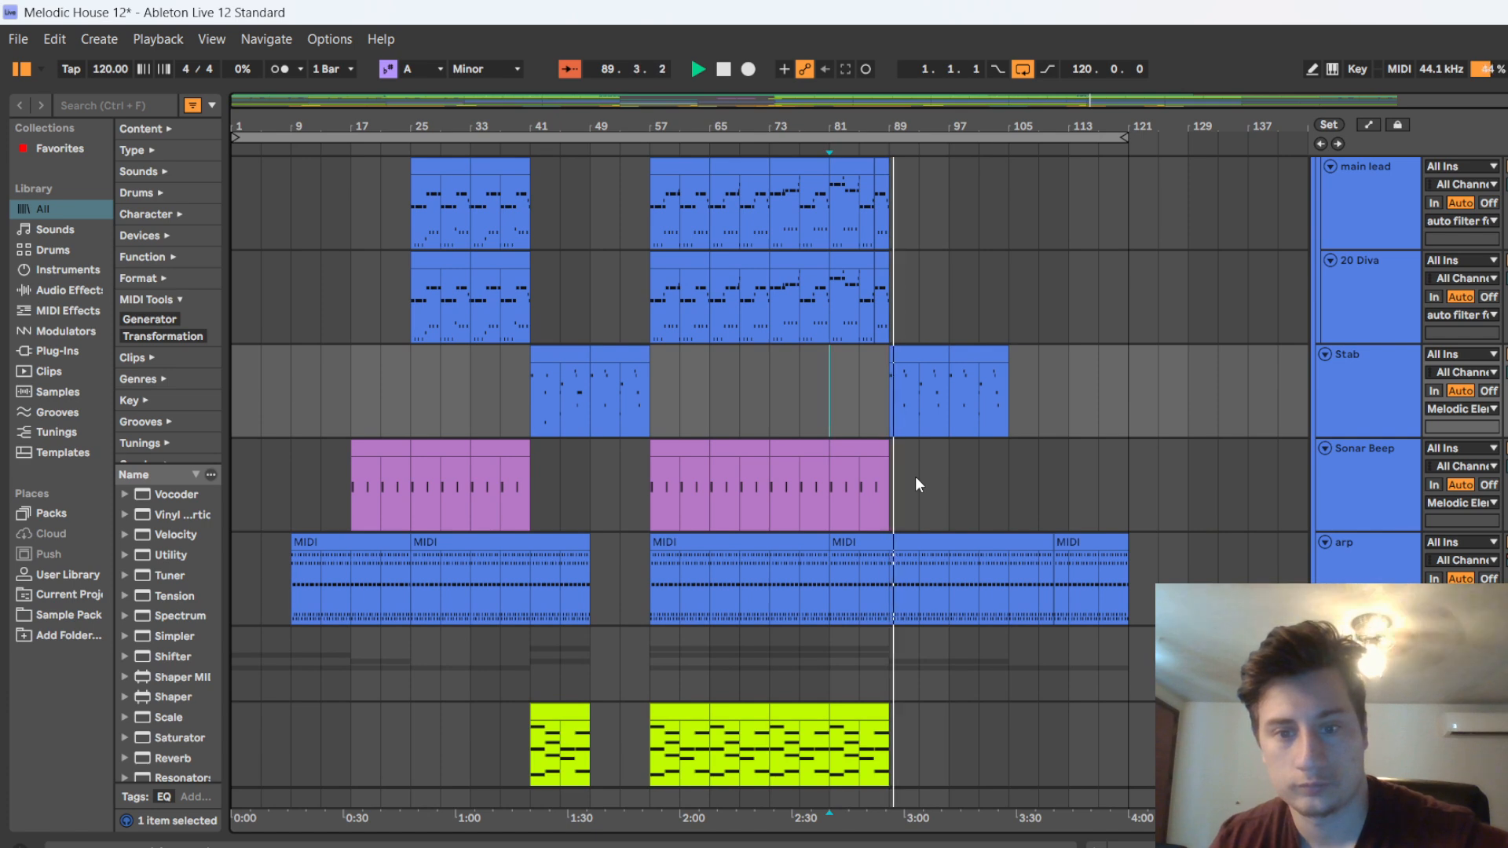
{"action": "scroll", "coordinate": [911, 476], "scroll_direction": "up", "scroll_amount": 2}
{"action": "scroll", "coordinate": [908, 477], "scroll_direction": "up", "scroll_amount": 8}
{"action": "key", "text": "space"}
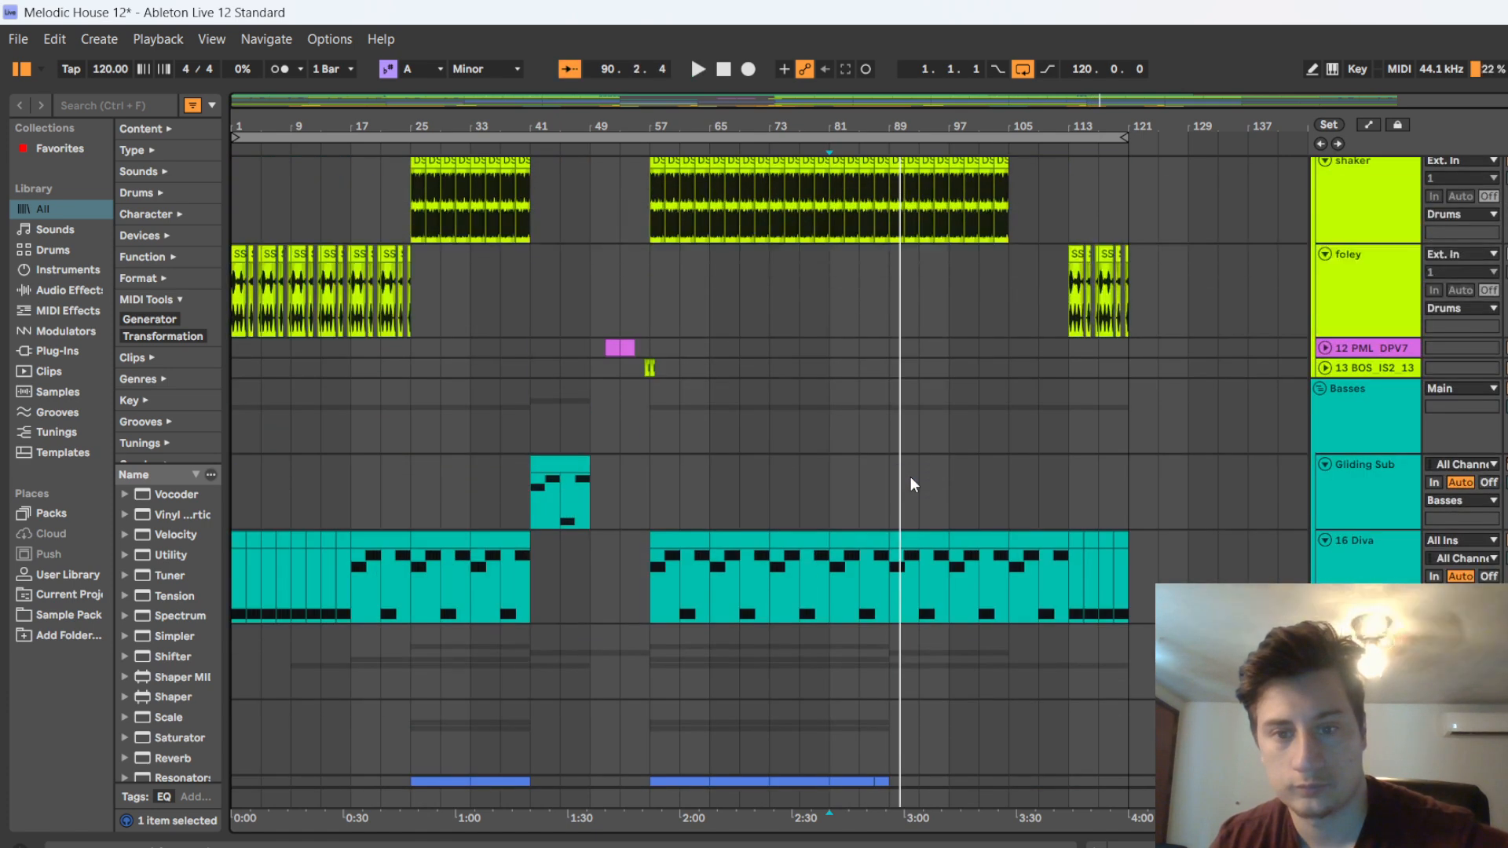
Remove the kick clip and the claps in bar 87 to lengthen the drum gap before bar 89
{"action": "scroll", "coordinate": [911, 476], "scroll_direction": "up", "scroll_amount": 5}
{"action": "scroll", "coordinate": [913, 251], "scroll_direction": "up", "scroll_amount": 5}
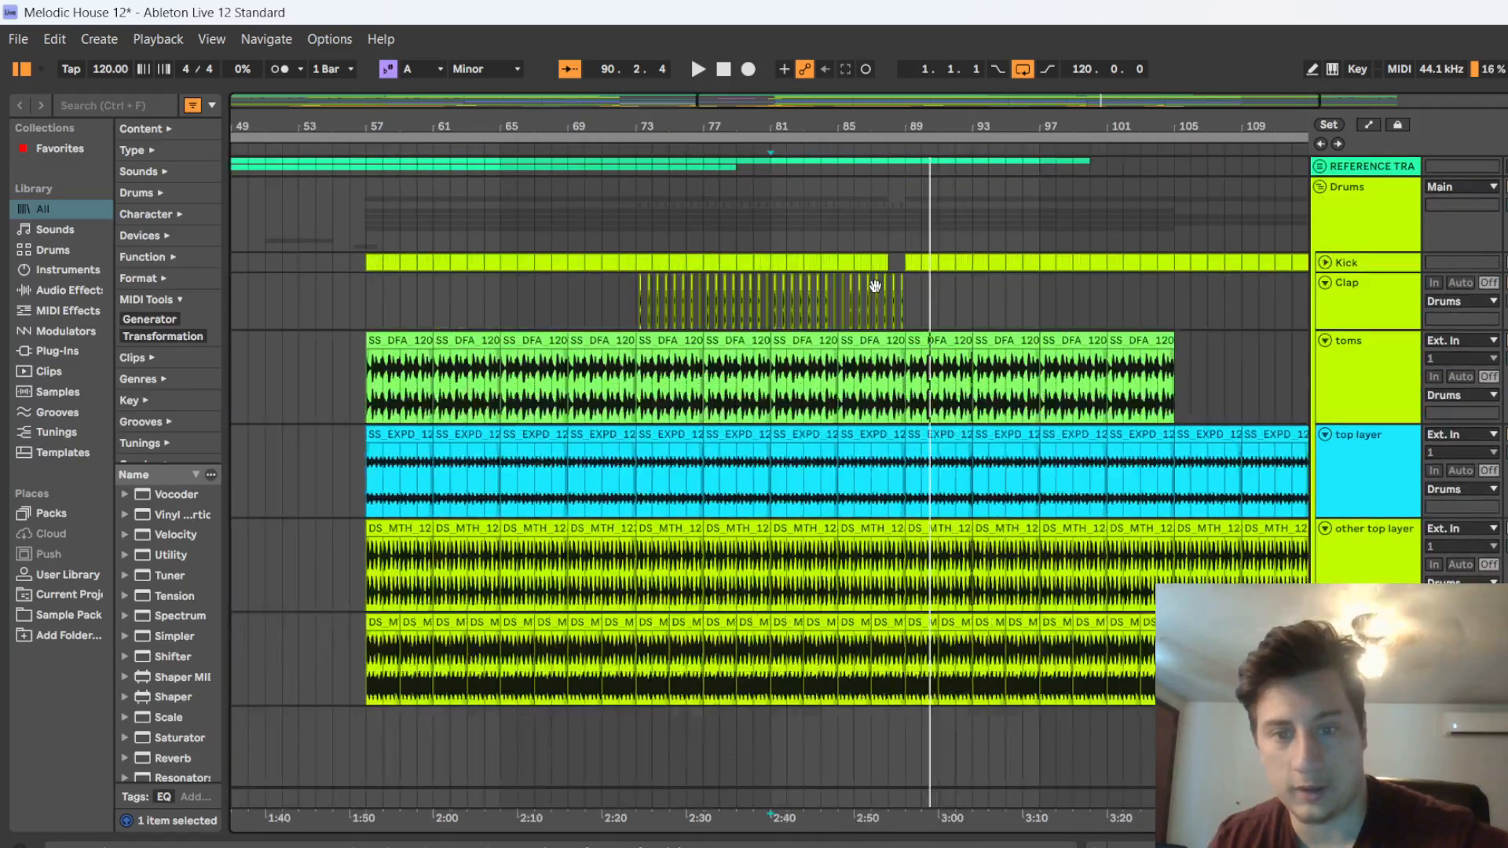
{"action": "left_click", "coordinate": [914, 296]}
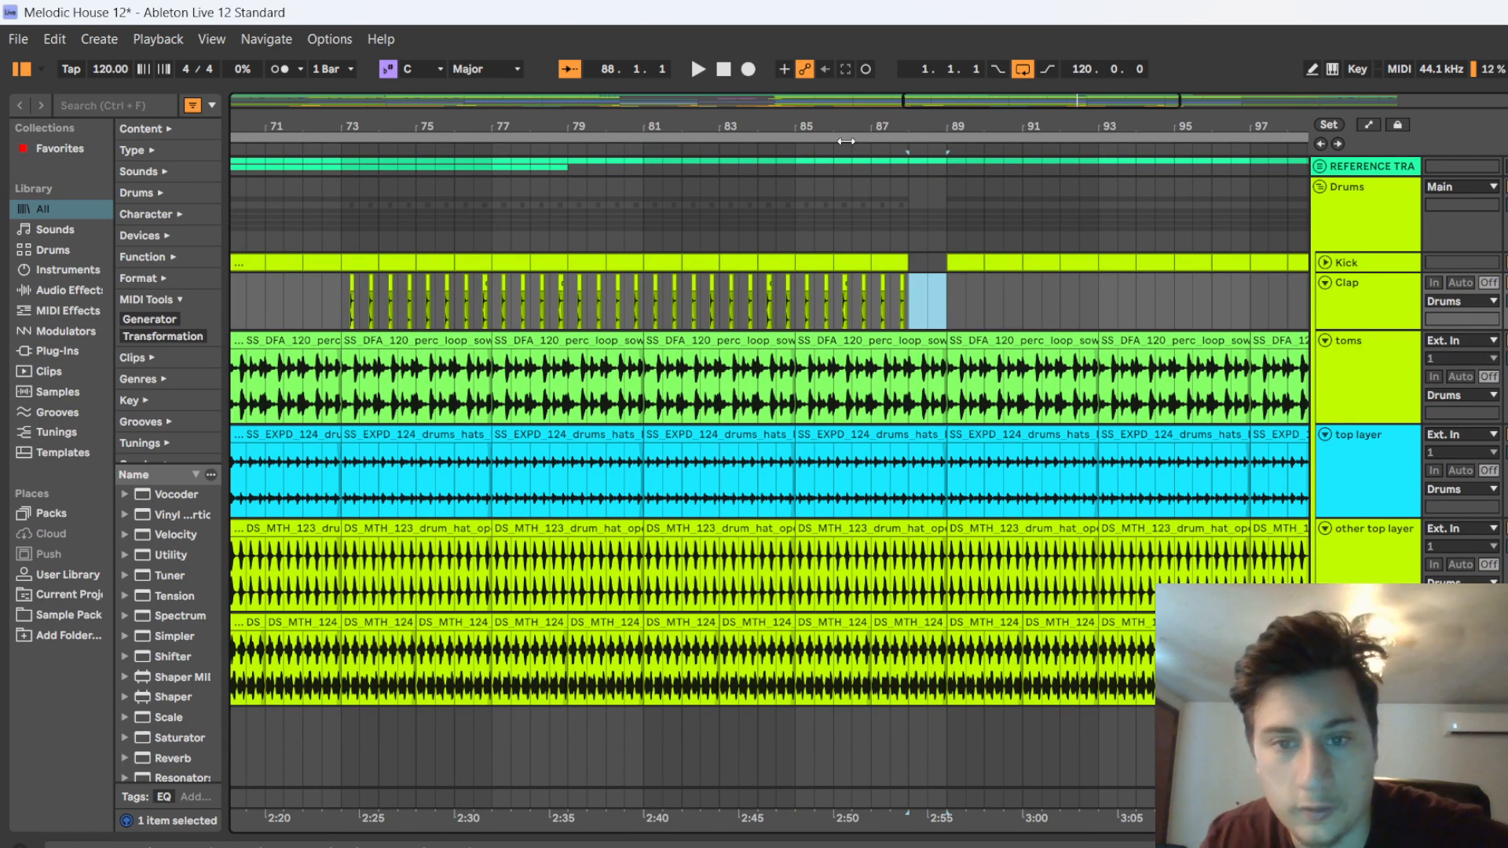
{"action": "left_click", "coordinate": [889, 275]}
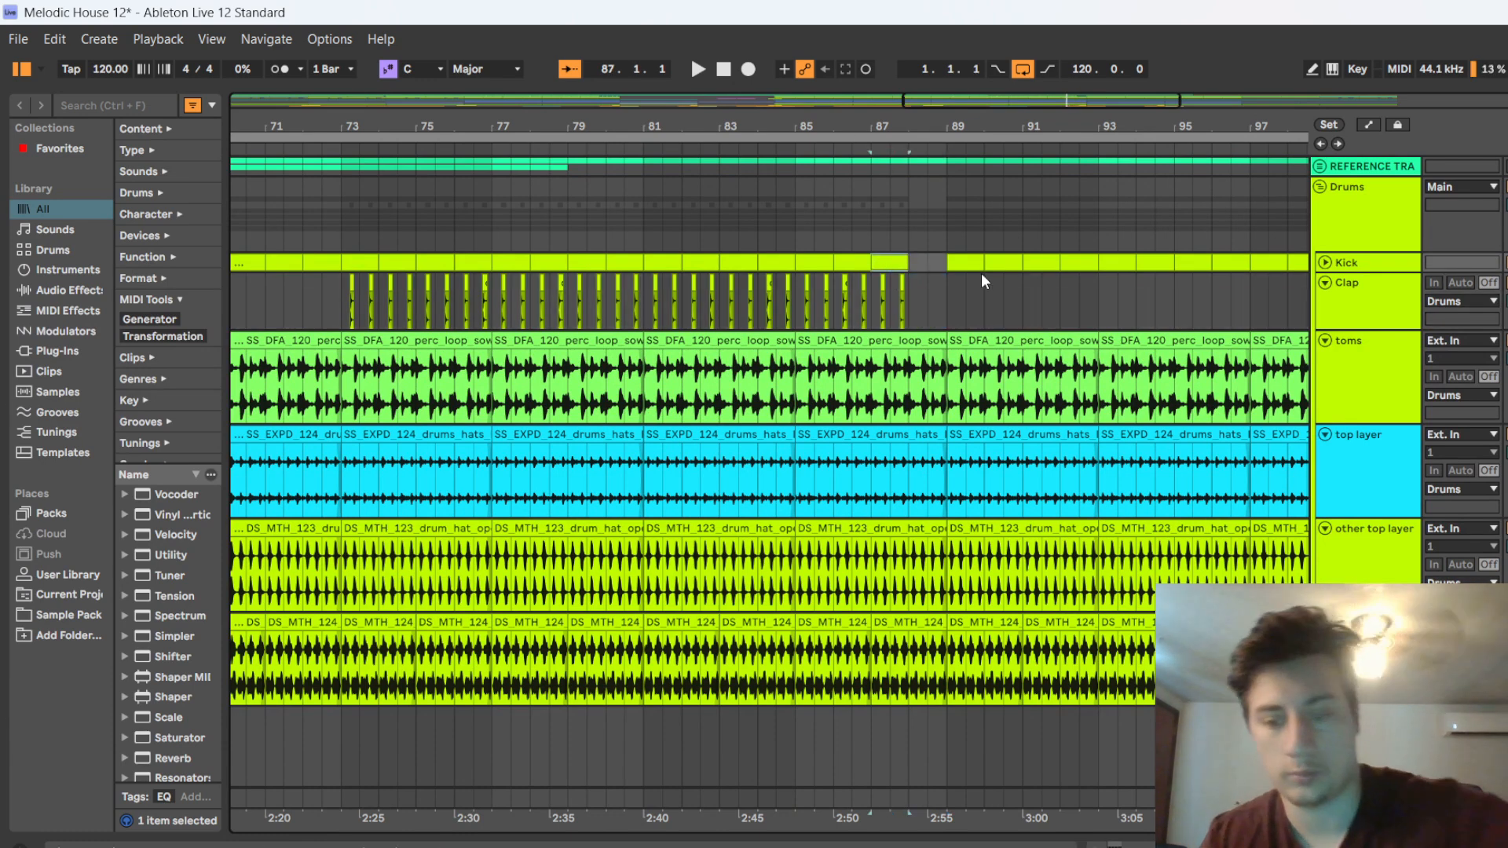
{"action": "left_click", "coordinate": [869, 319], "text": "shift"}
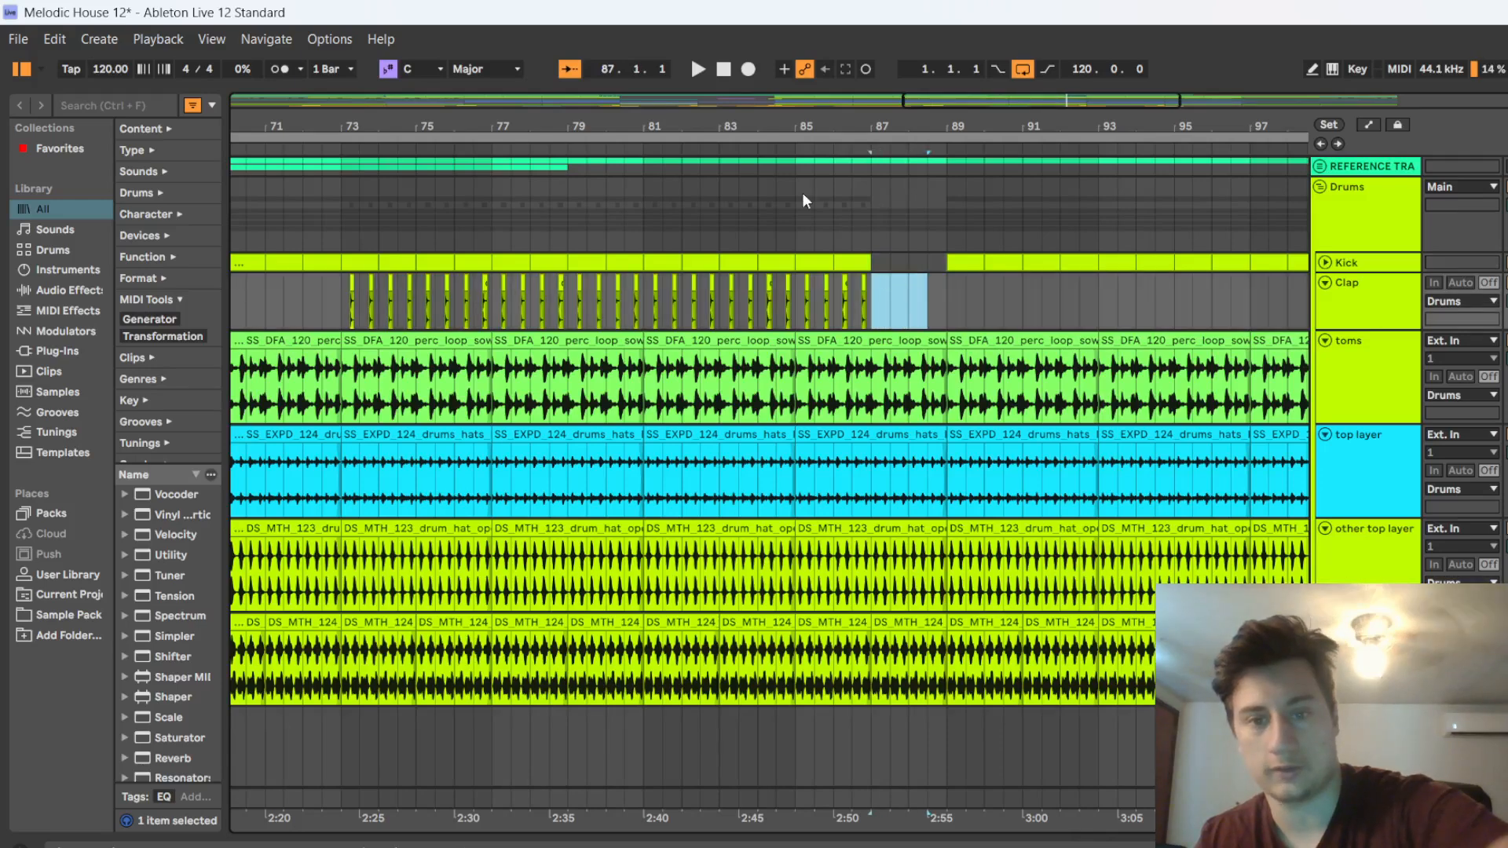
Play from about bar 84 through the kick and clap gap before bar 89, looking over the other drum tracks
{"action": "left_click", "coordinate": [756, 140]}
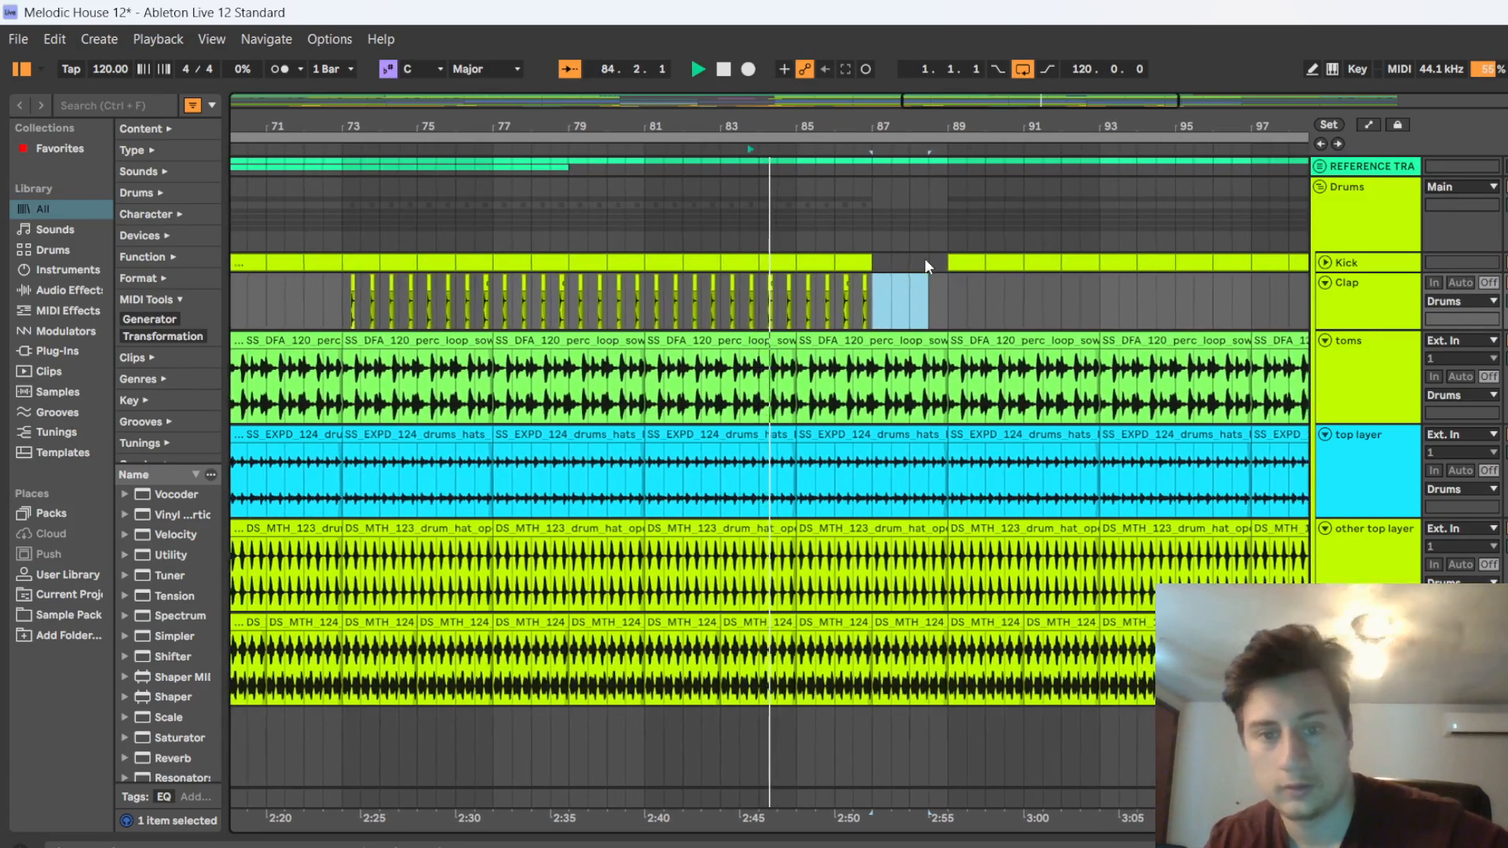
{"action": "scroll", "coordinate": [826, 353], "scroll_direction": "down", "scroll_amount": 4}
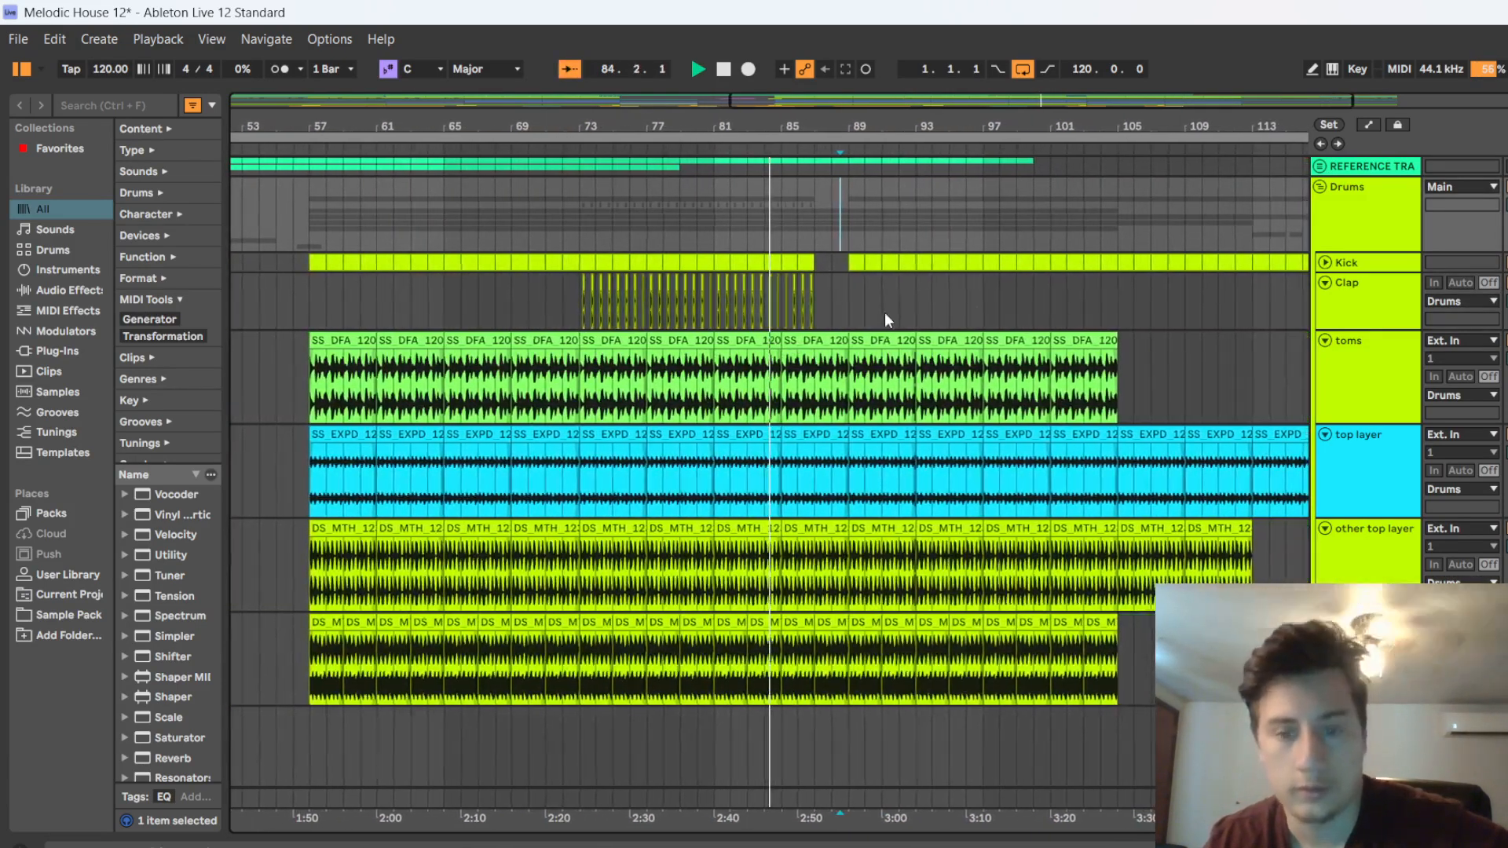
{"action": "scroll", "coordinate": [757, 388], "scroll_direction": "down", "scroll_amount": 5}
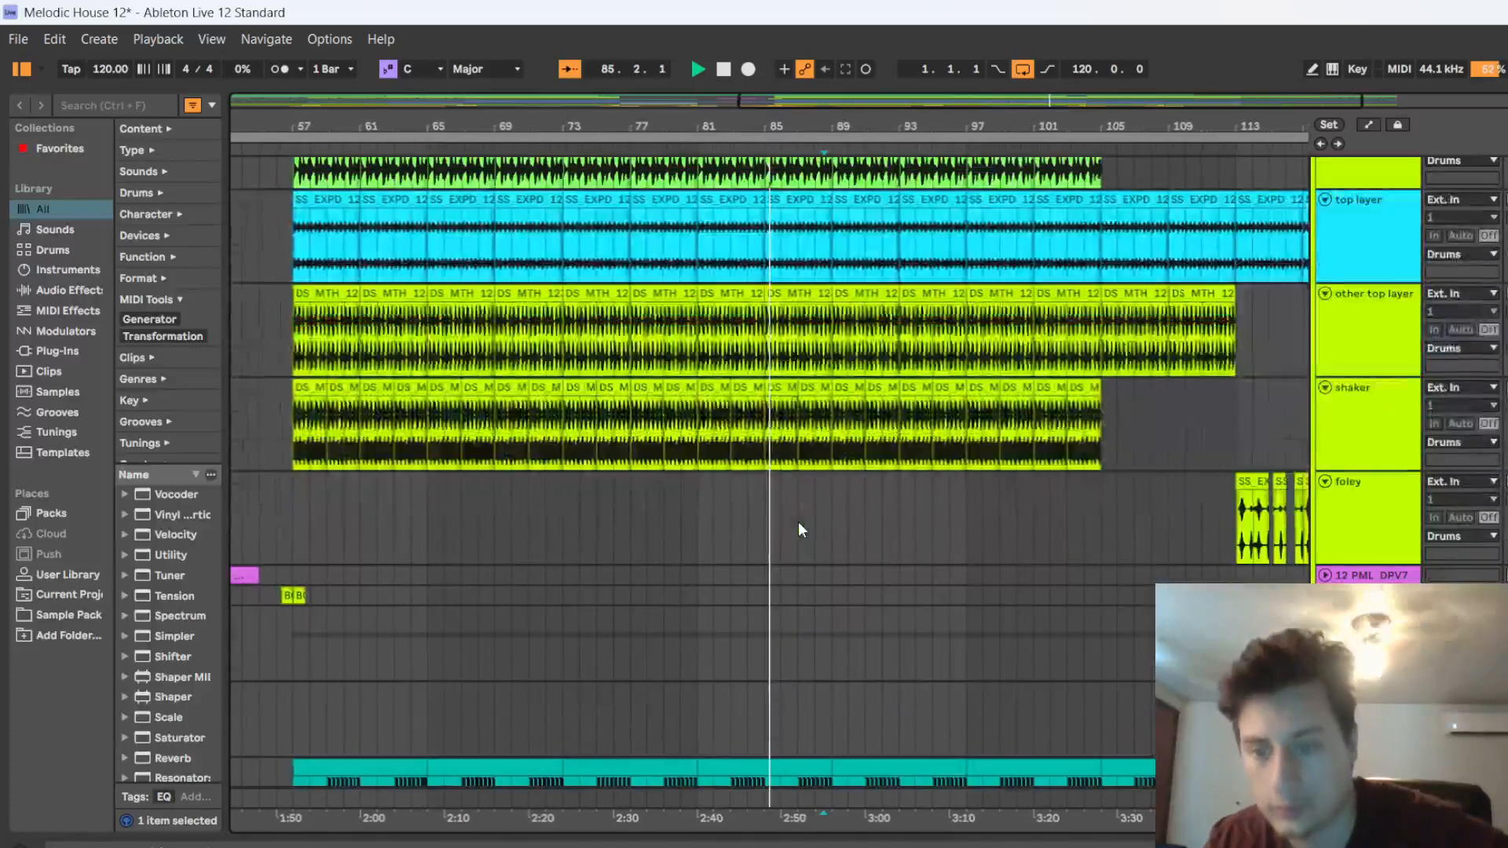
{"action": "scroll", "coordinate": [798, 522], "scroll_direction": "up", "scroll_amount": 5}
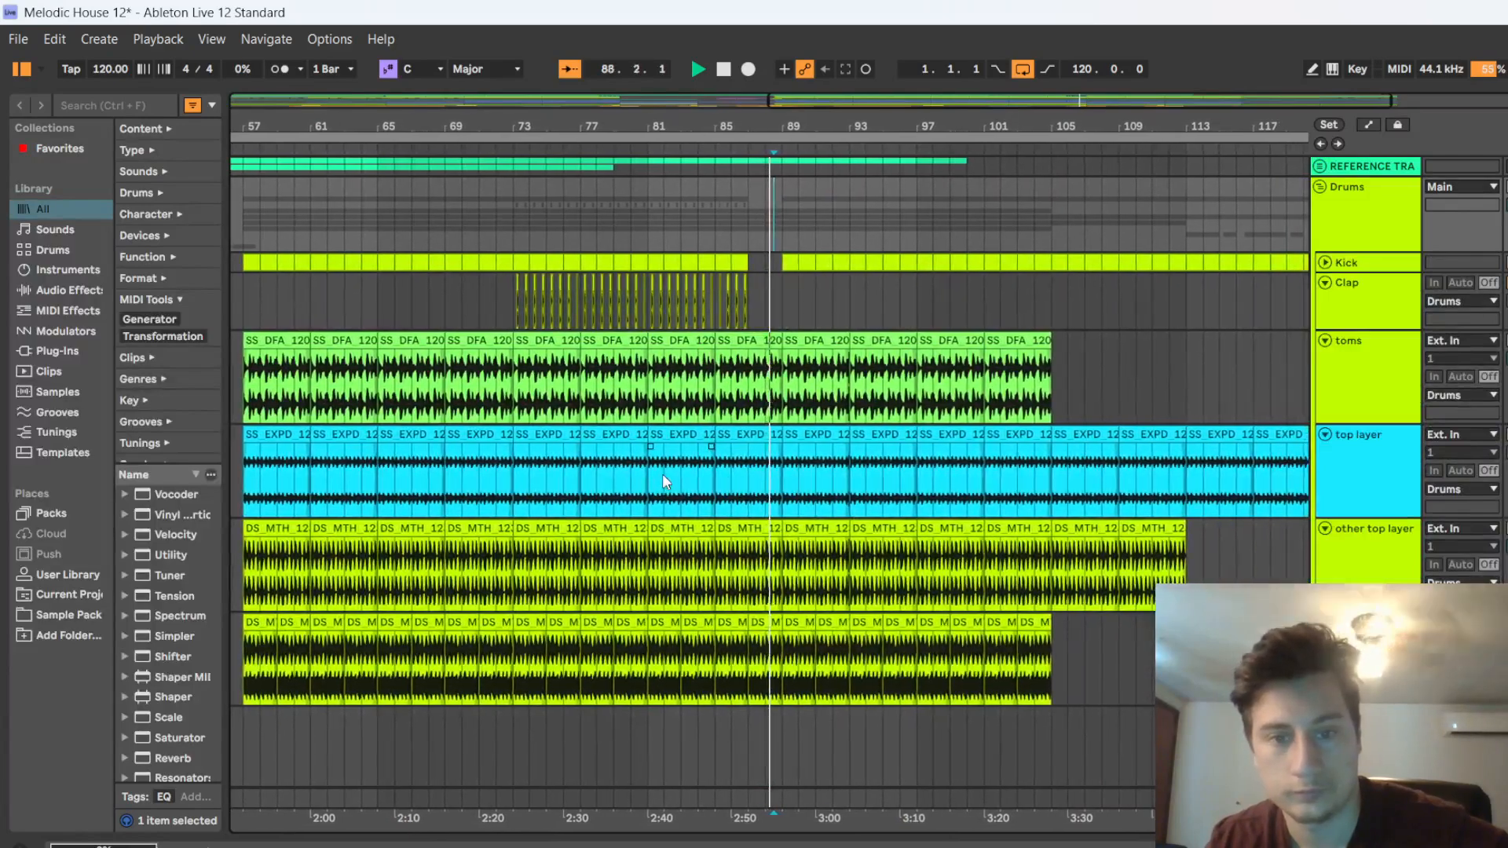
Stop playback and refill bar 87 with kick and claps by duplicating the preceding bar
{"action": "key", "text": "space"}
{"action": "left_click", "coordinate": [730, 262]}
{"action": "key", "text": "ctrl+d"}
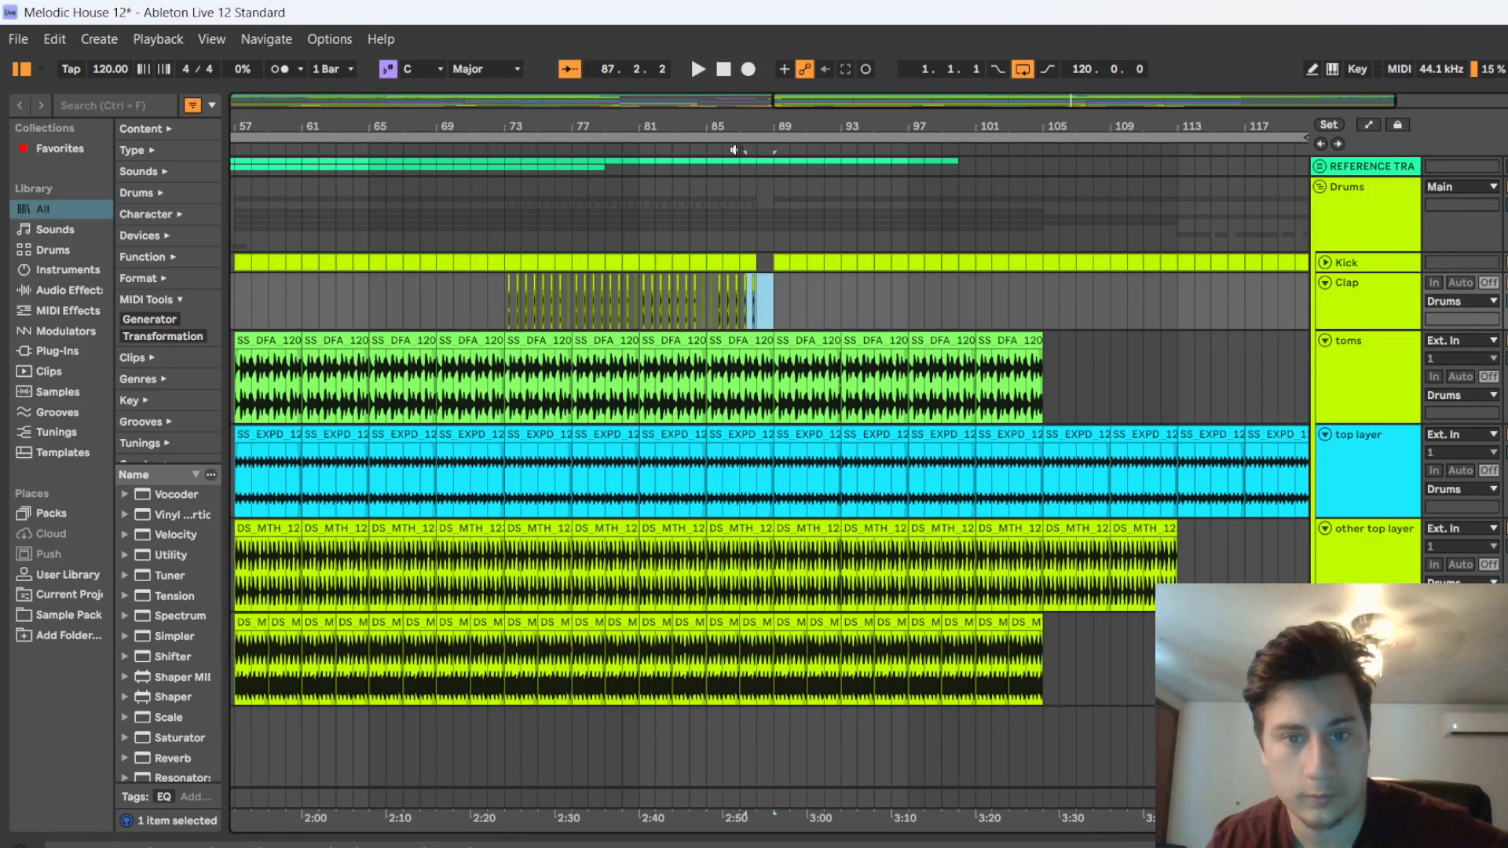
Play the transition into bar 89 and look over the drum, bass, lead and stab tracks that follow
{"action": "key", "text": "space"}
{"action": "left_click", "coordinate": [888, 313]}
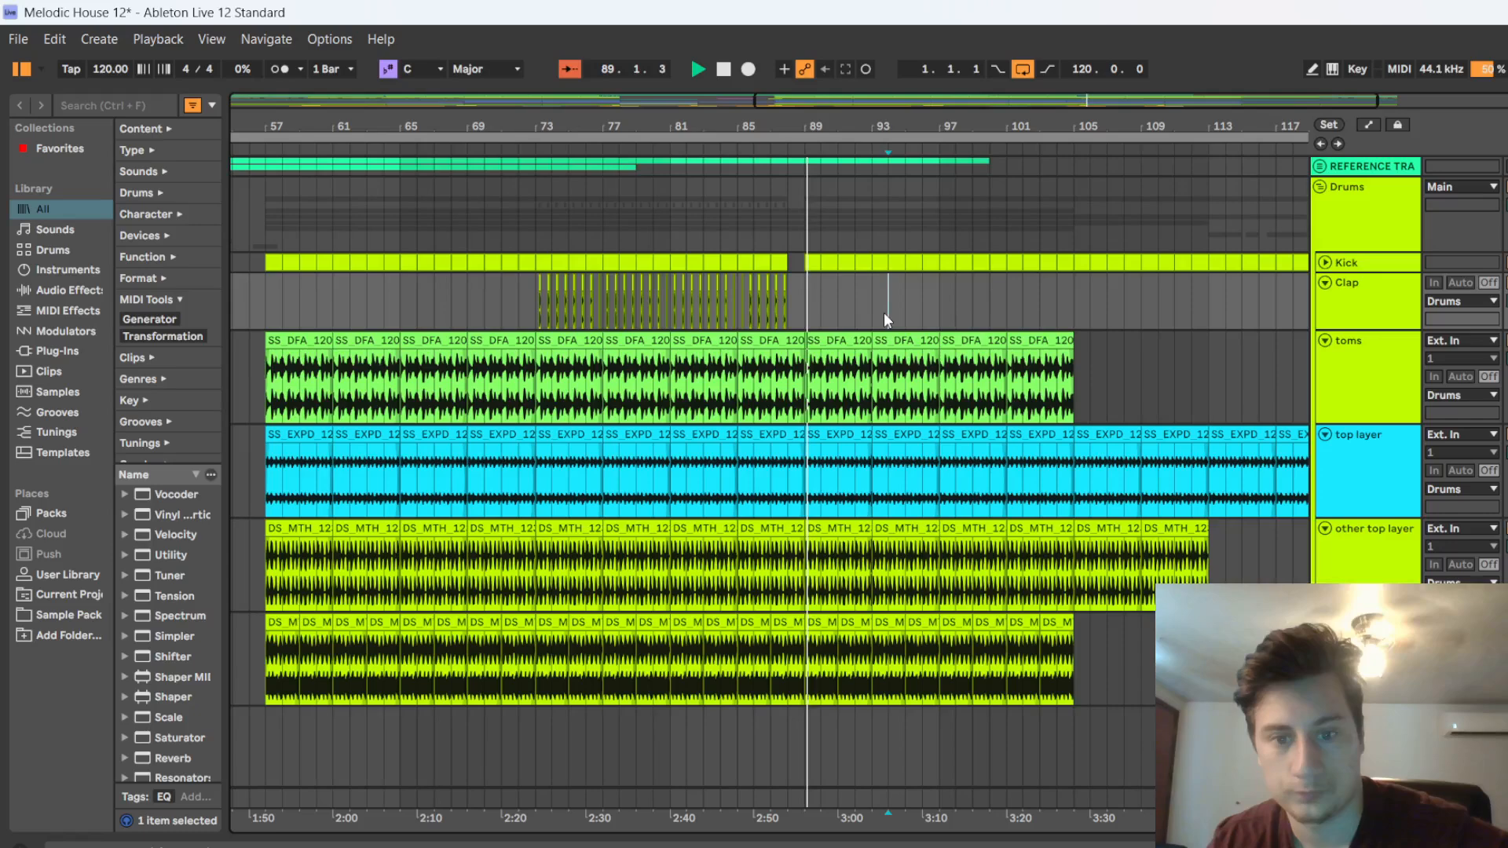
{"action": "scroll", "coordinate": [863, 313], "scroll_direction": "down", "scroll_amount": 15}
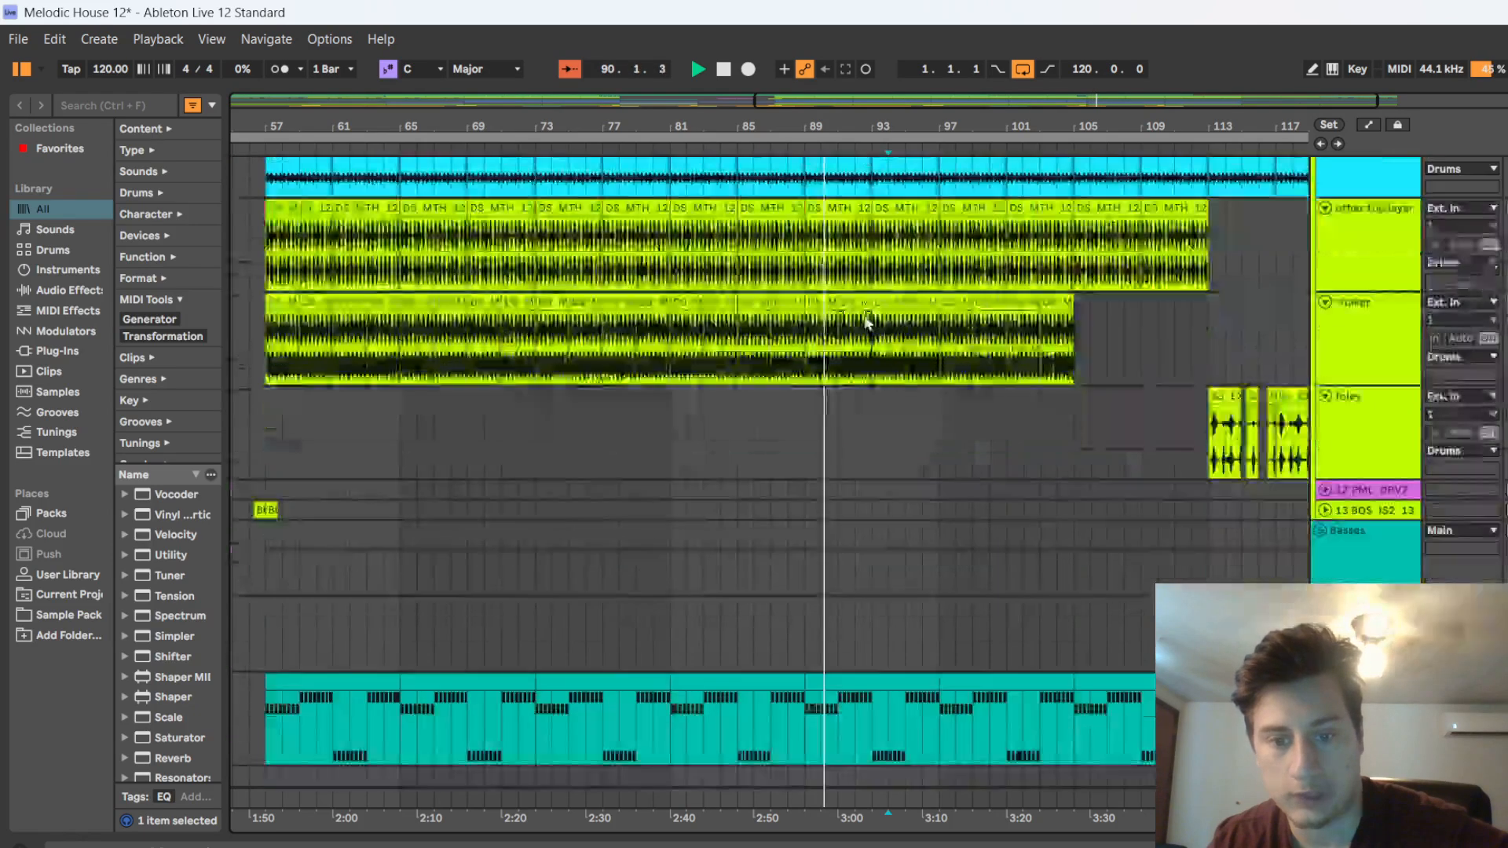
{"action": "scroll", "coordinate": [1040, 746], "scroll_direction": "down", "scroll_amount": 5}
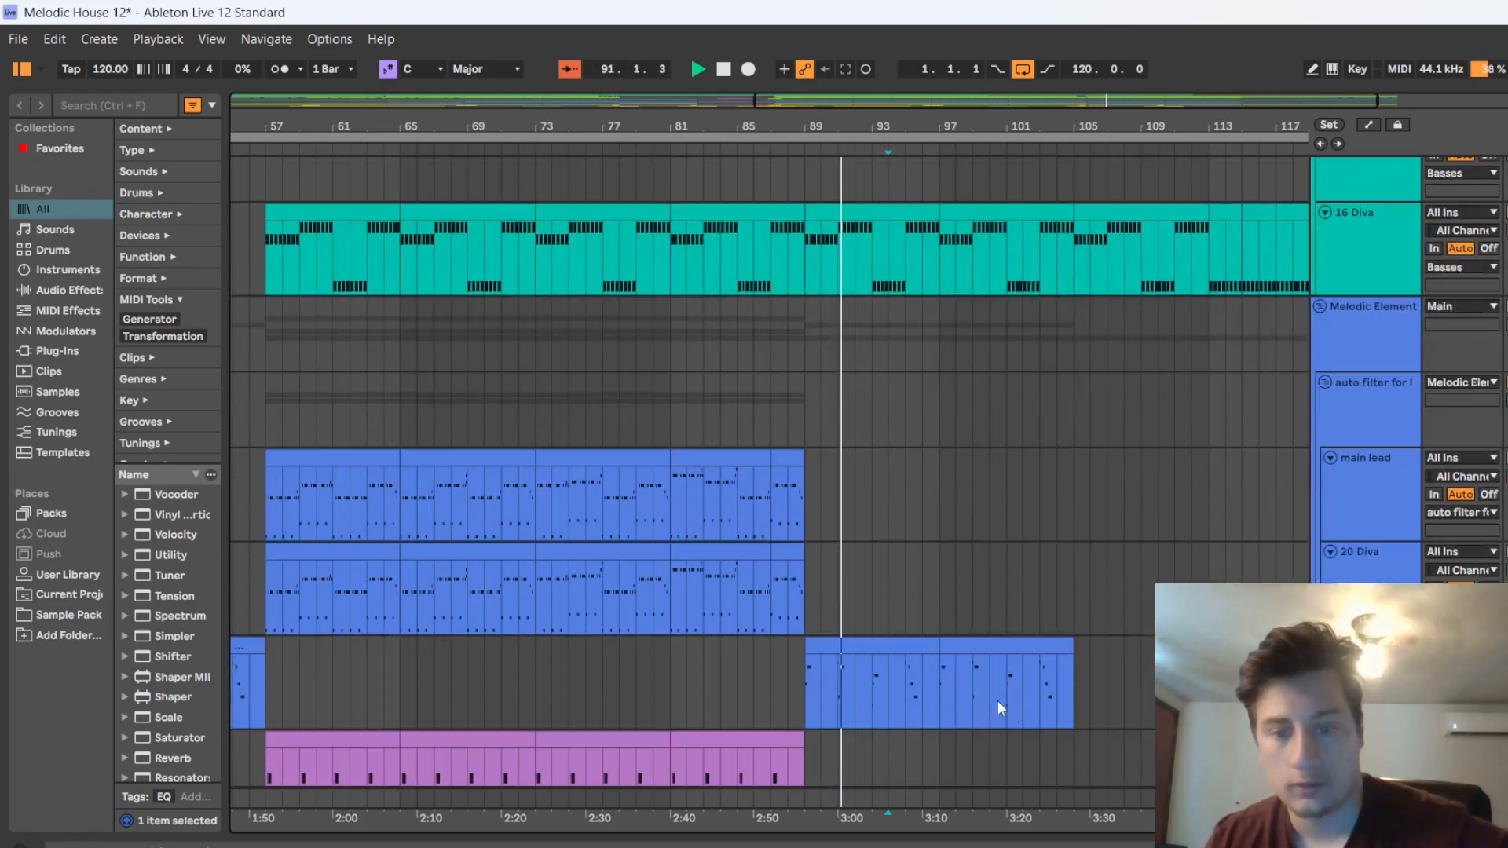
Keep playing from about bar 91 and compare the stab, lead, bass and drum tracks with the earlier sections
{"action": "scroll", "coordinate": [786, 633], "scroll_direction": "down", "scroll_amount": 3, "text": "ctrl"}
{"action": "left_click", "coordinate": [555, 671]}
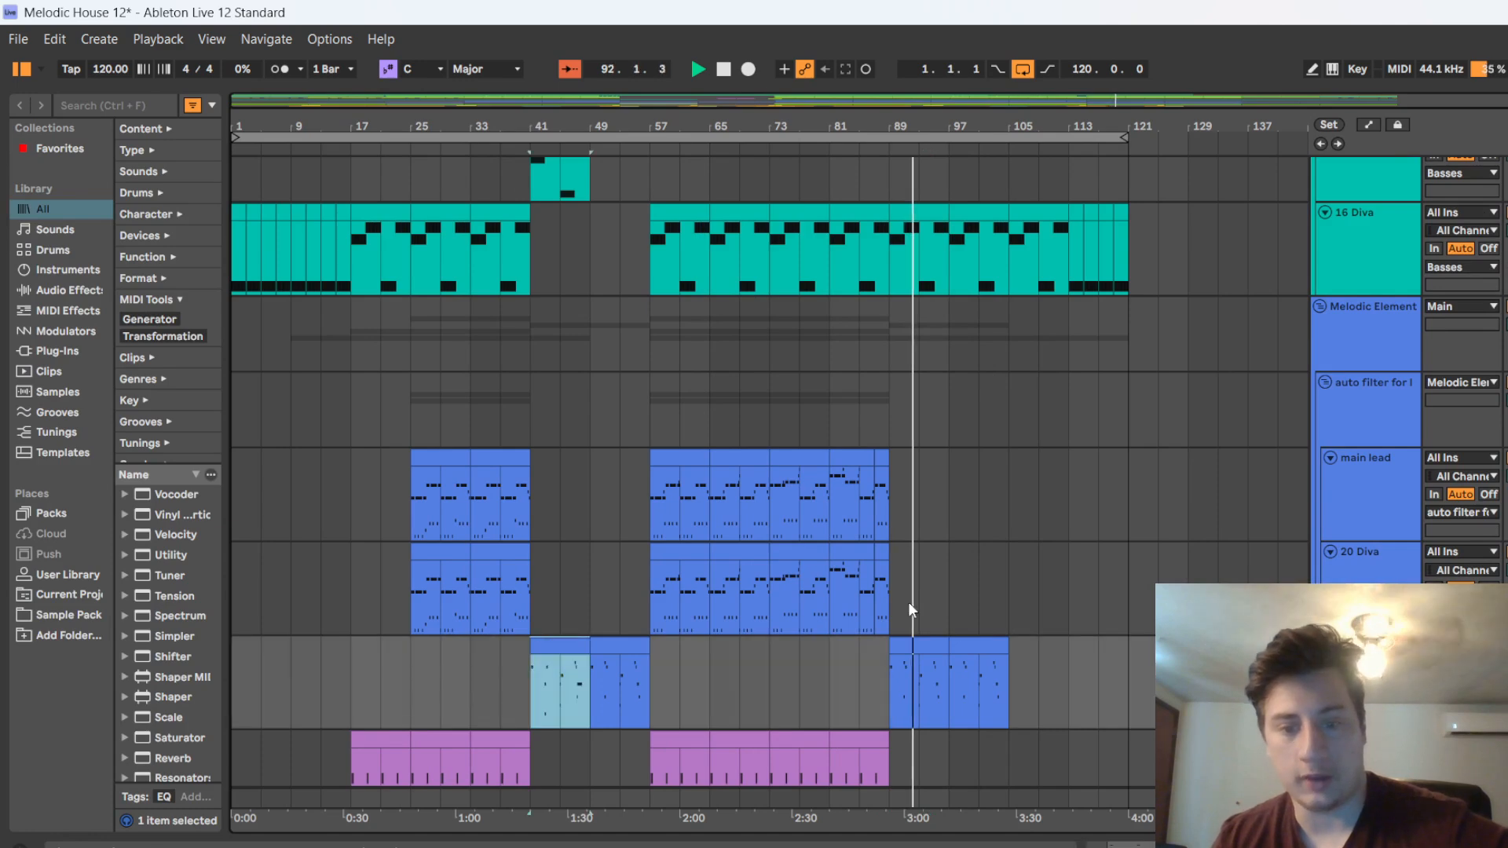
{"action": "scroll", "coordinate": [942, 668], "scroll_direction": "down", "scroll_amount": 3}
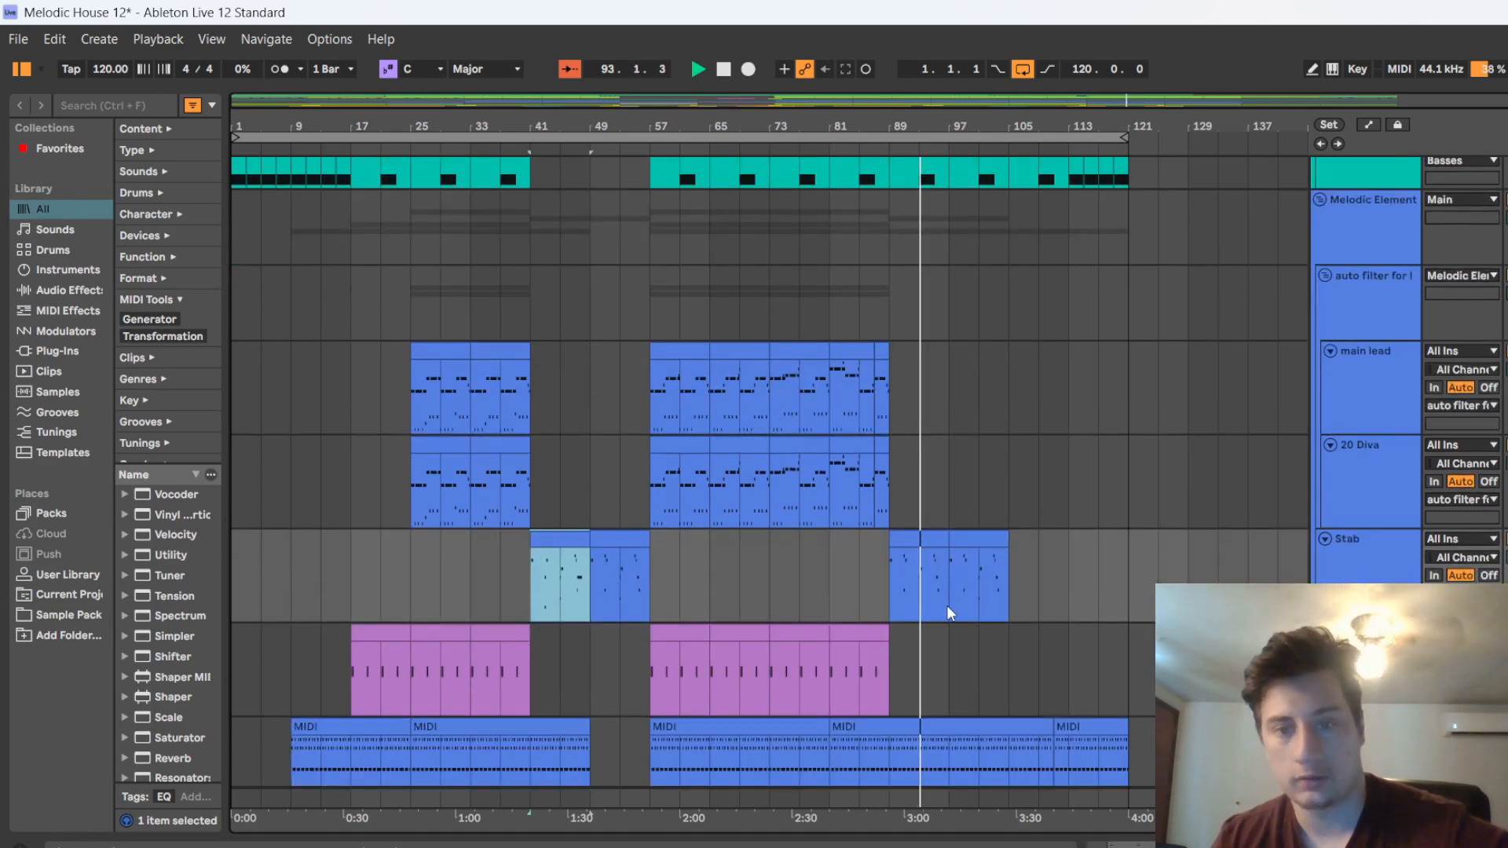
{"action": "scroll", "coordinate": [949, 602], "scroll_direction": "up", "scroll_amount": 3}
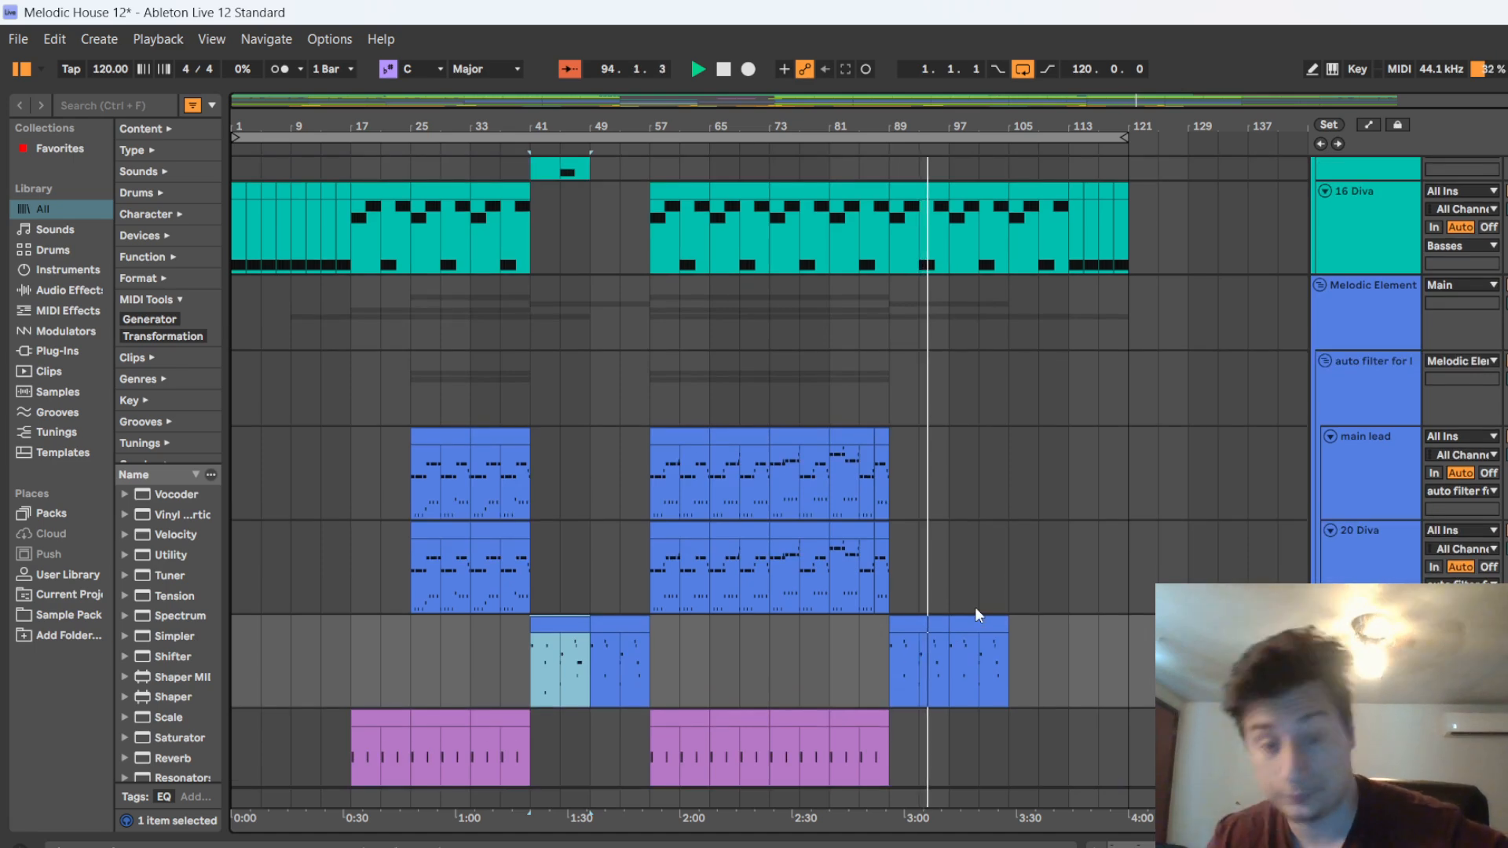
{"action": "scroll", "coordinate": [999, 617], "scroll_direction": "up", "scroll_amount": 4}
{"action": "scroll", "coordinate": [1000, 617], "scroll_direction": "up", "scroll_amount": 4}
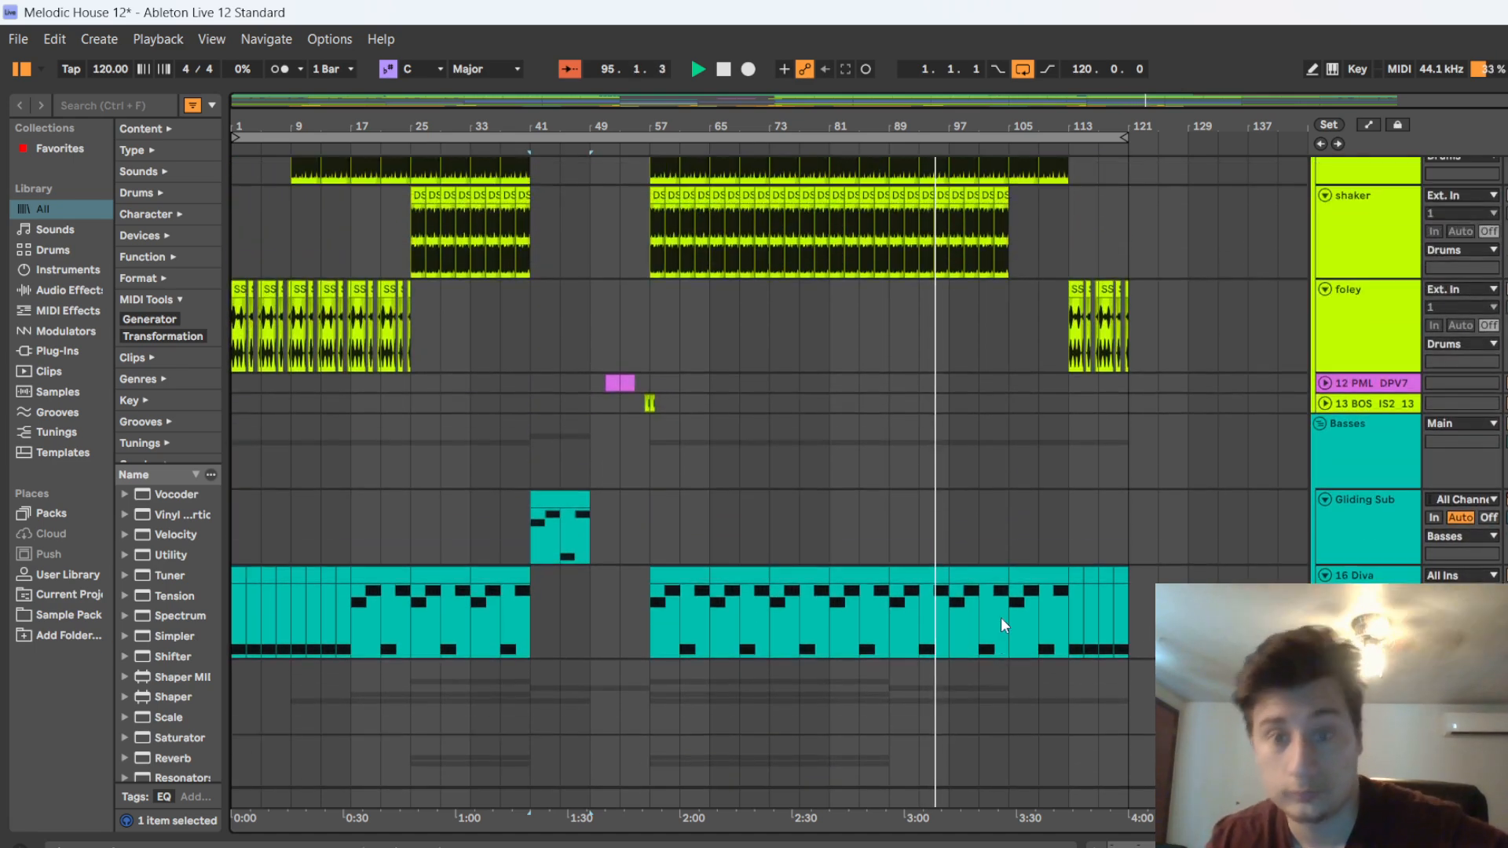
{"action": "scroll", "coordinate": [993, 585], "scroll_direction": "up", "scroll_amount": 2}
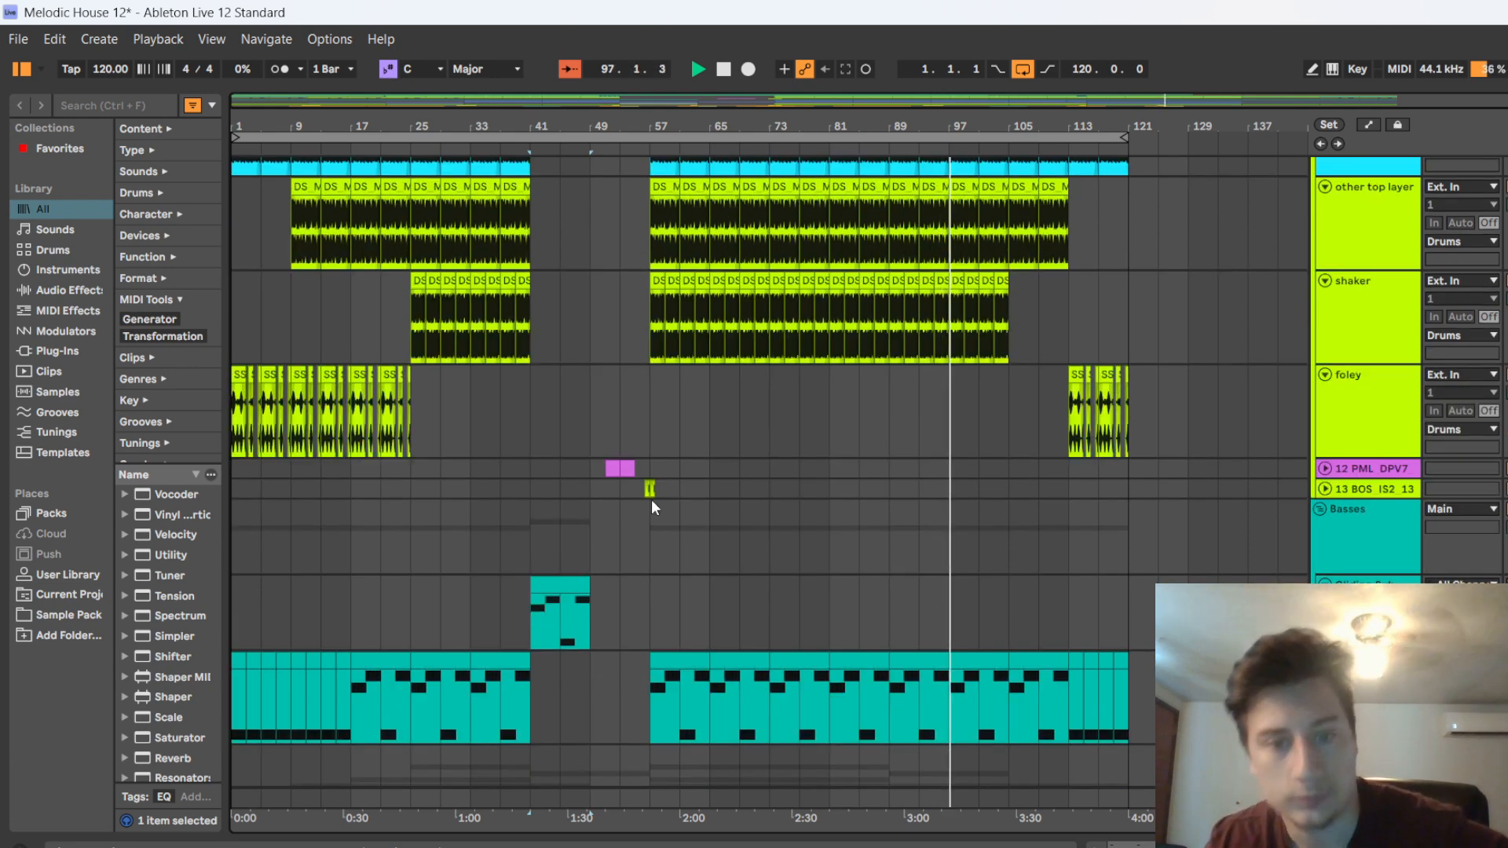
Look over the lead, arp, pad, strings and effects tracks around bar 97, highlighting the strings clip there
{"action": "scroll", "coordinate": [1275, 495], "scroll_direction": "down", "scroll_amount": 5}
{"action": "scroll", "coordinate": [1120, 594], "scroll_direction": "down", "scroll_amount": 11}
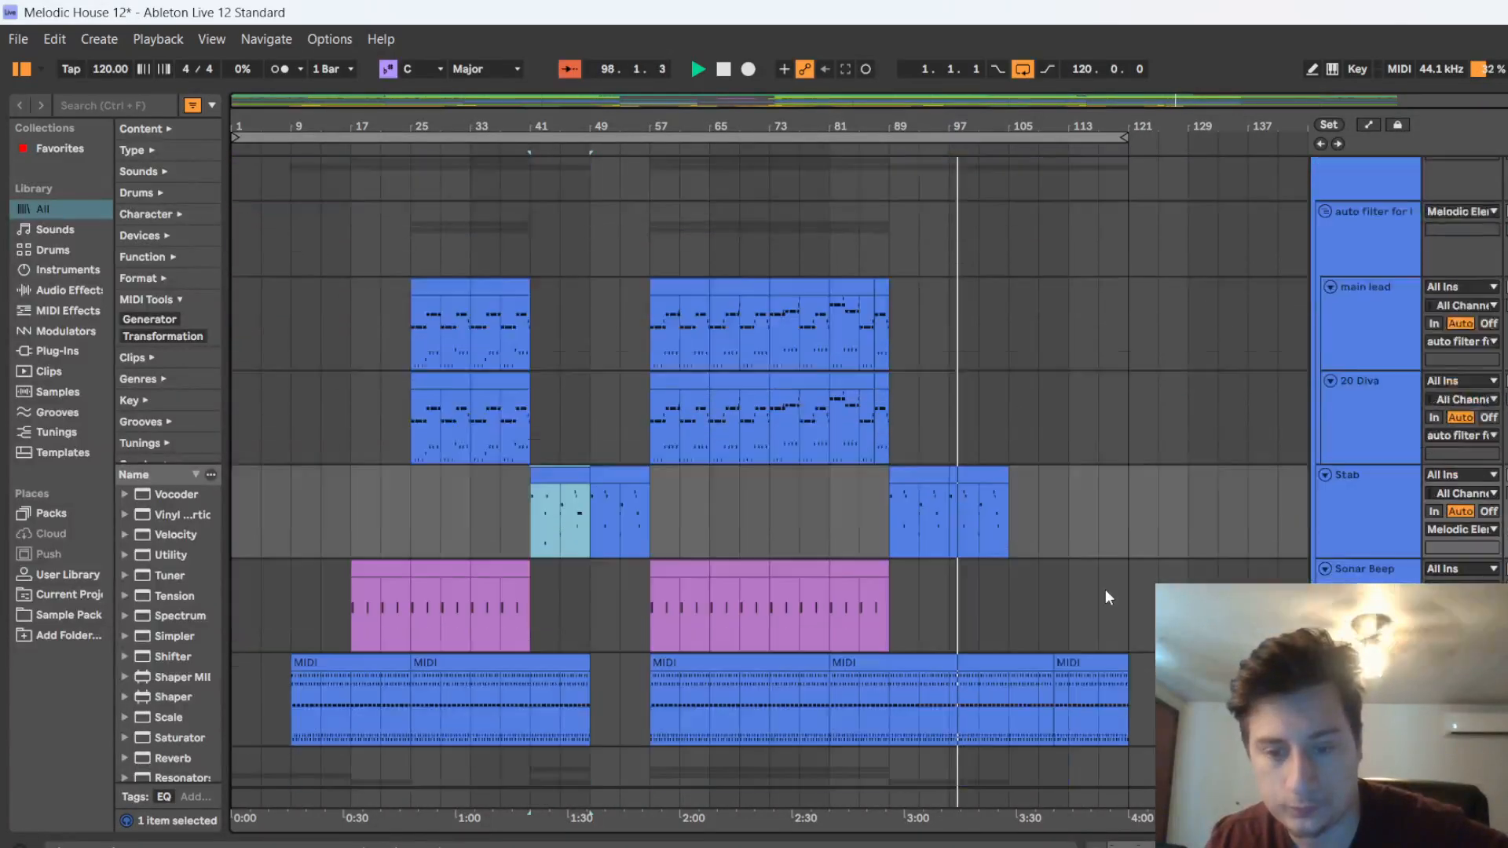
{"action": "scroll", "coordinate": [1100, 595], "scroll_direction": "down", "scroll_amount": 4}
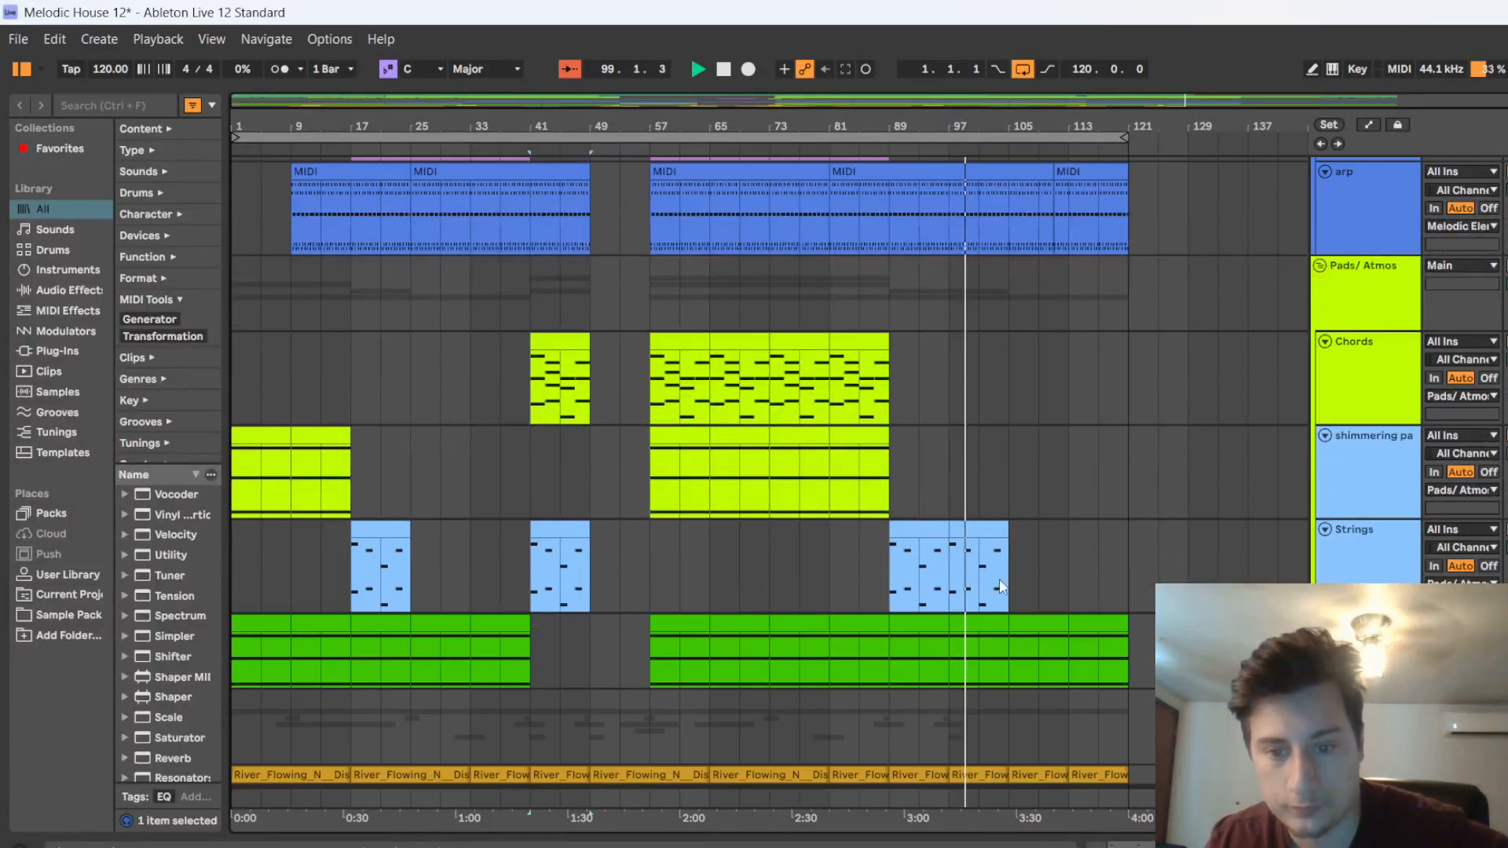
{"action": "scroll", "coordinate": [1020, 539], "scroll_direction": "down", "scroll_amount": 2}
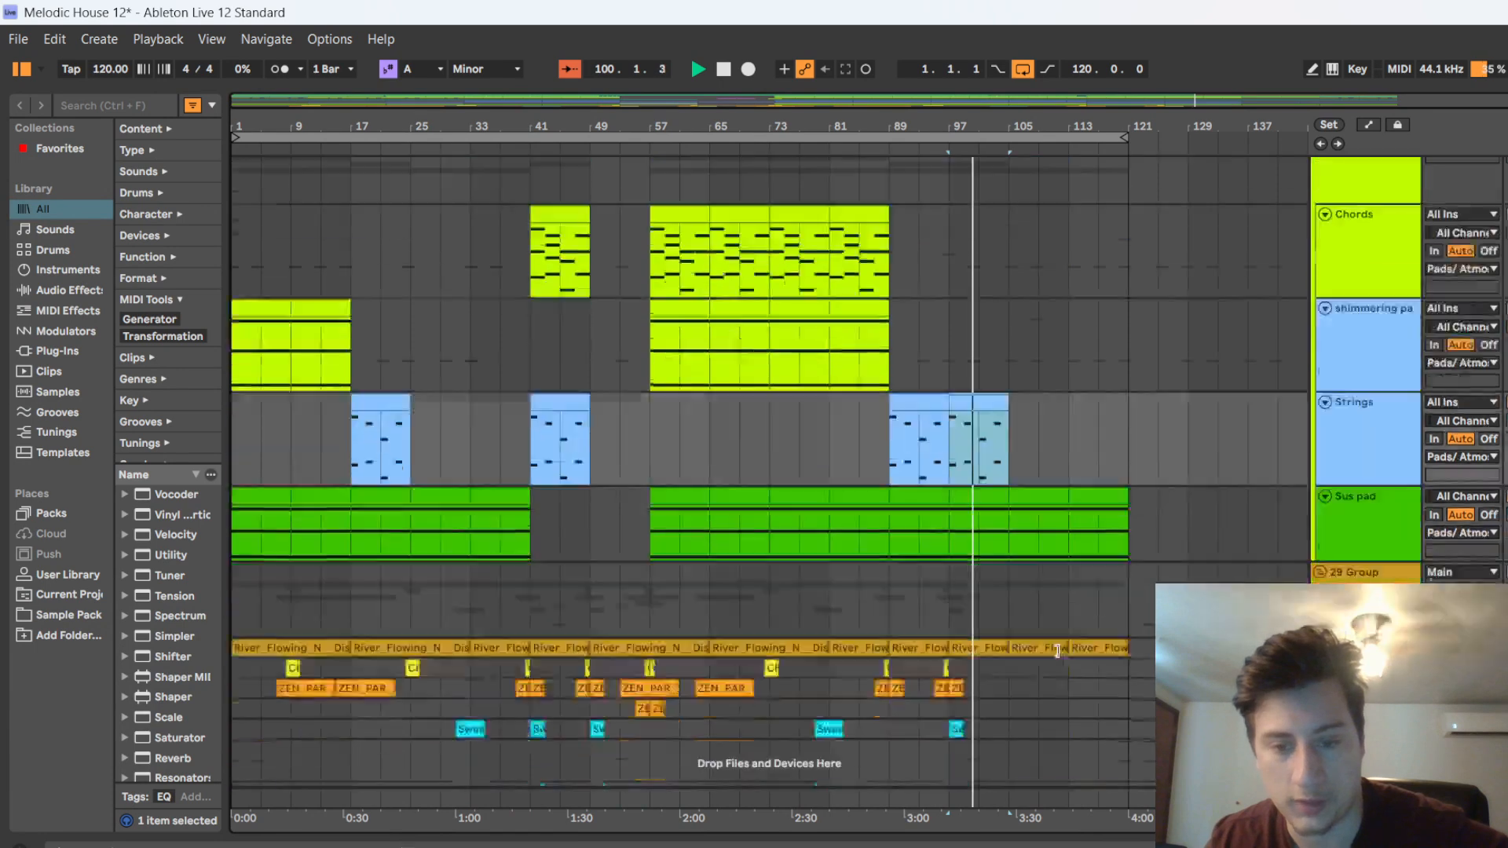
{"action": "scroll", "coordinate": [1167, 559], "scroll_direction": "up", "scroll_amount": 10}
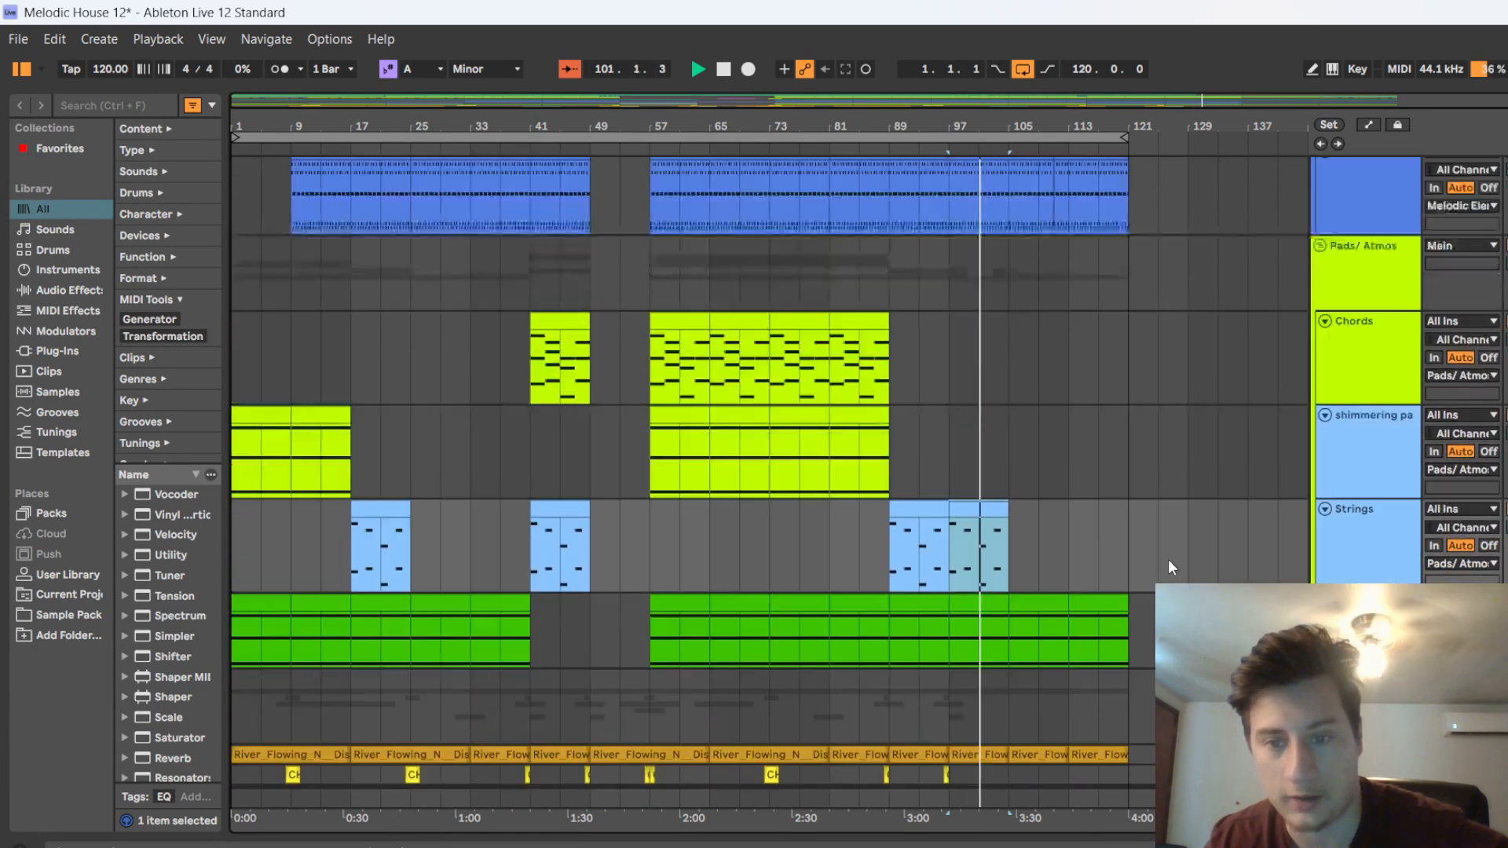
Review how the drum layers and bass thin out from bar 105 towards the outro
{"action": "scroll", "coordinate": [1187, 504], "scroll_direction": "up", "scroll_amount": 15}
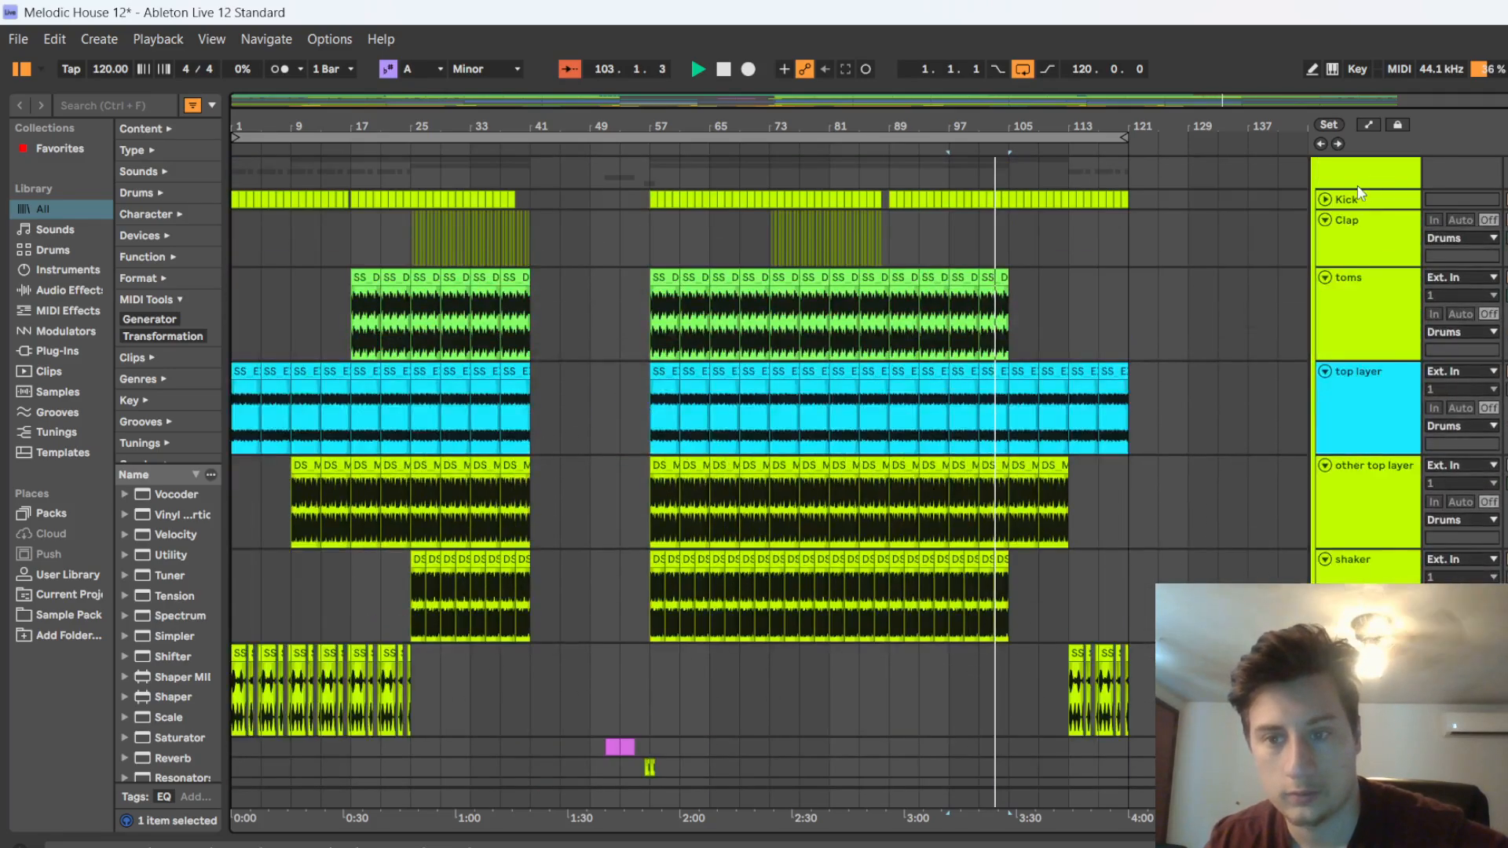
{"action": "scroll", "coordinate": [1191, 507], "scroll_direction": "down", "scroll_amount": 1}
{"action": "scroll", "coordinate": [1194, 503], "scroll_direction": "down", "scroll_amount": 6}
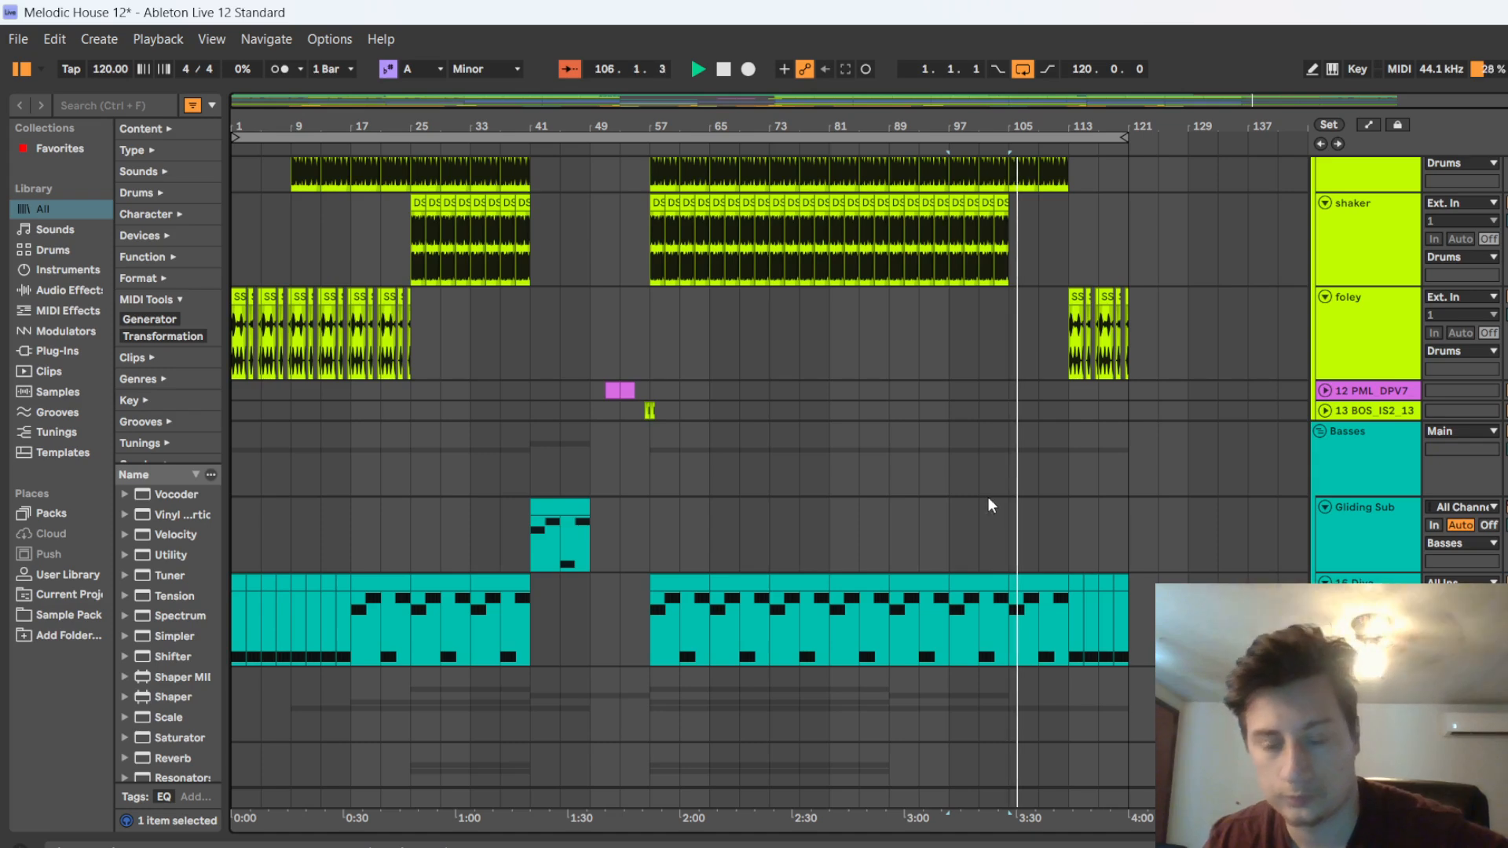
{"action": "scroll", "coordinate": [966, 518], "scroll_direction": "up", "scroll_amount": 1}
{"action": "scroll", "coordinate": [965, 510], "scroll_direction": "up", "scroll_amount": 5}
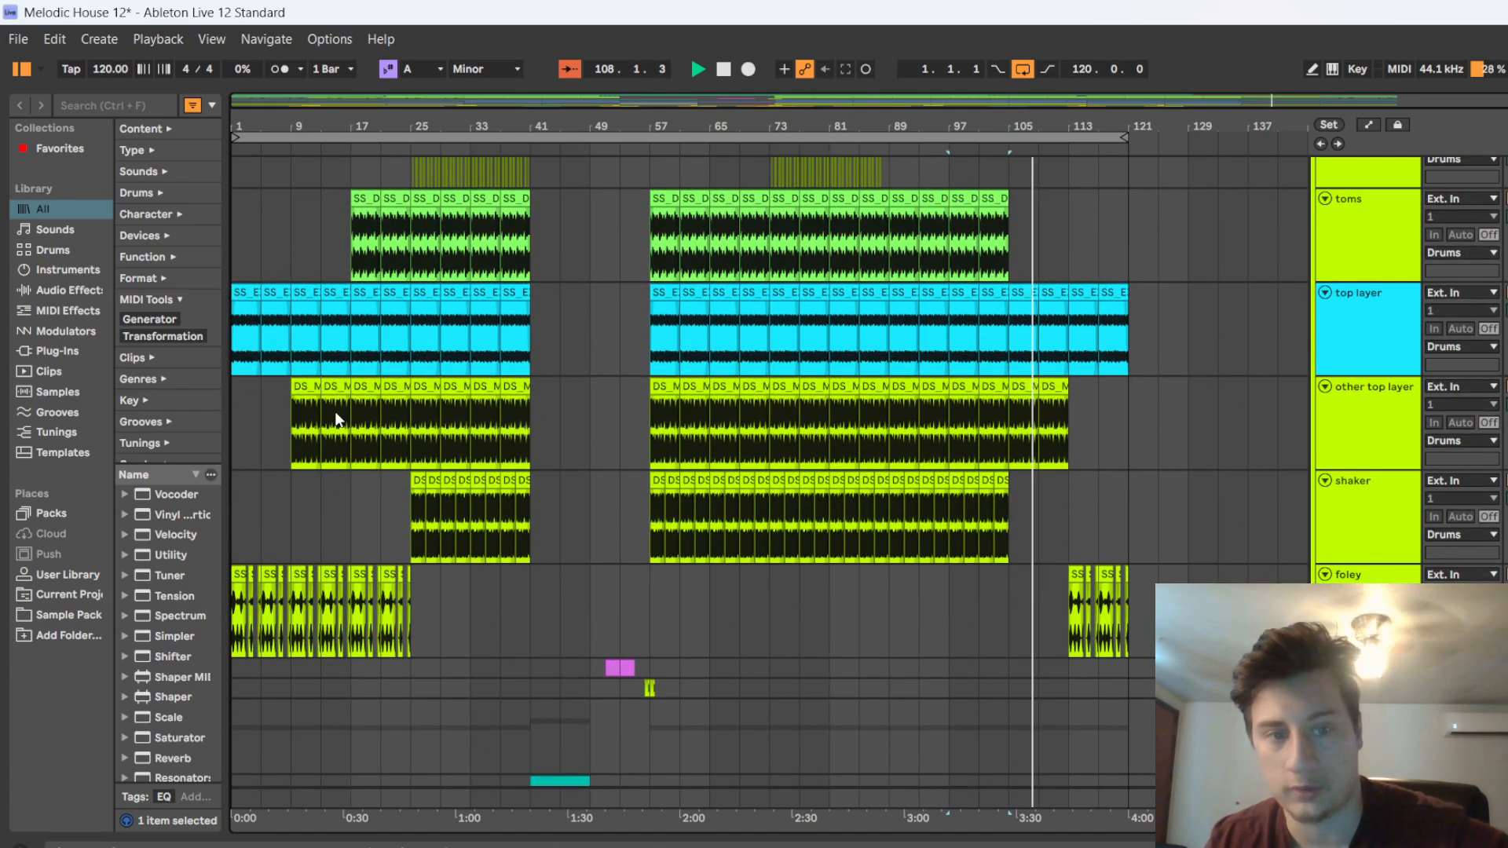
Fold the Drums, Basses, Melodic Elements, Pads/Atmos and 29 Group track groups, and stop playback near bar 116
{"action": "scroll", "coordinate": [1320, 210], "scroll_direction": "up", "scroll_amount": 6}
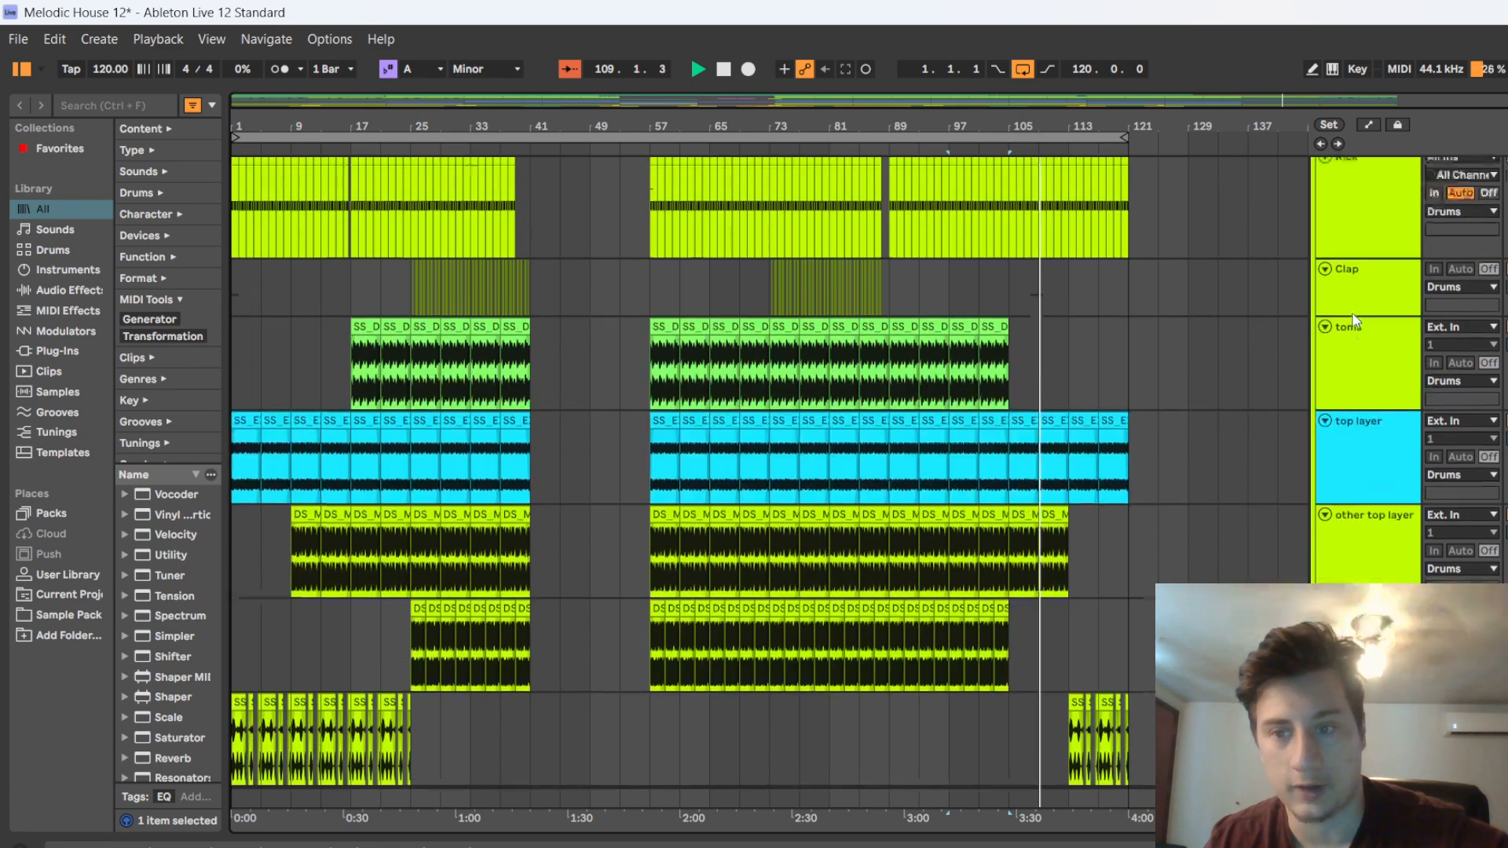
{"action": "left_click", "coordinate": [1321, 188]}
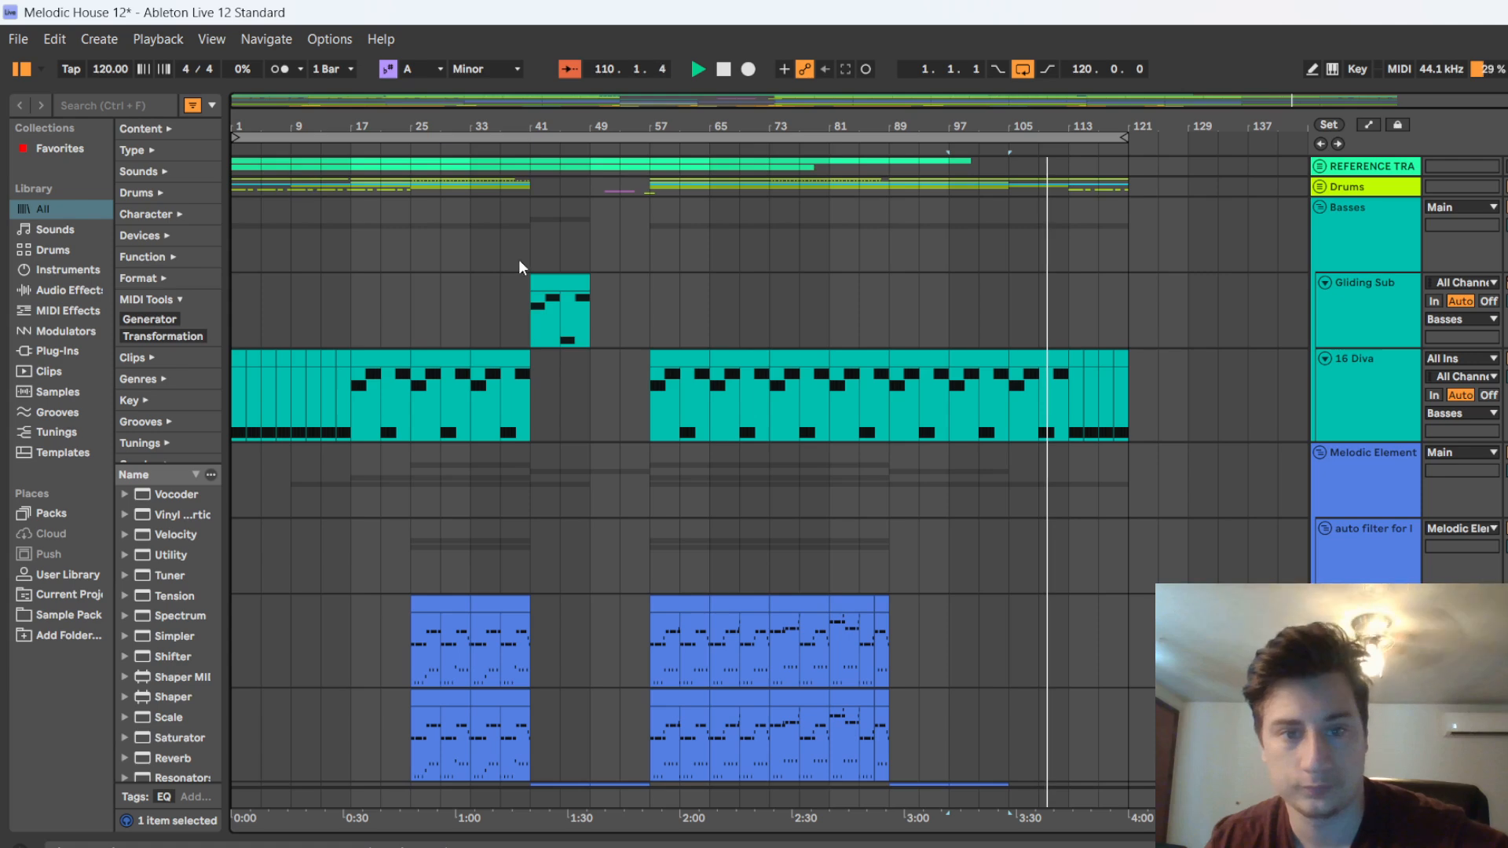
{"action": "left_click", "coordinate": [1320, 207]}
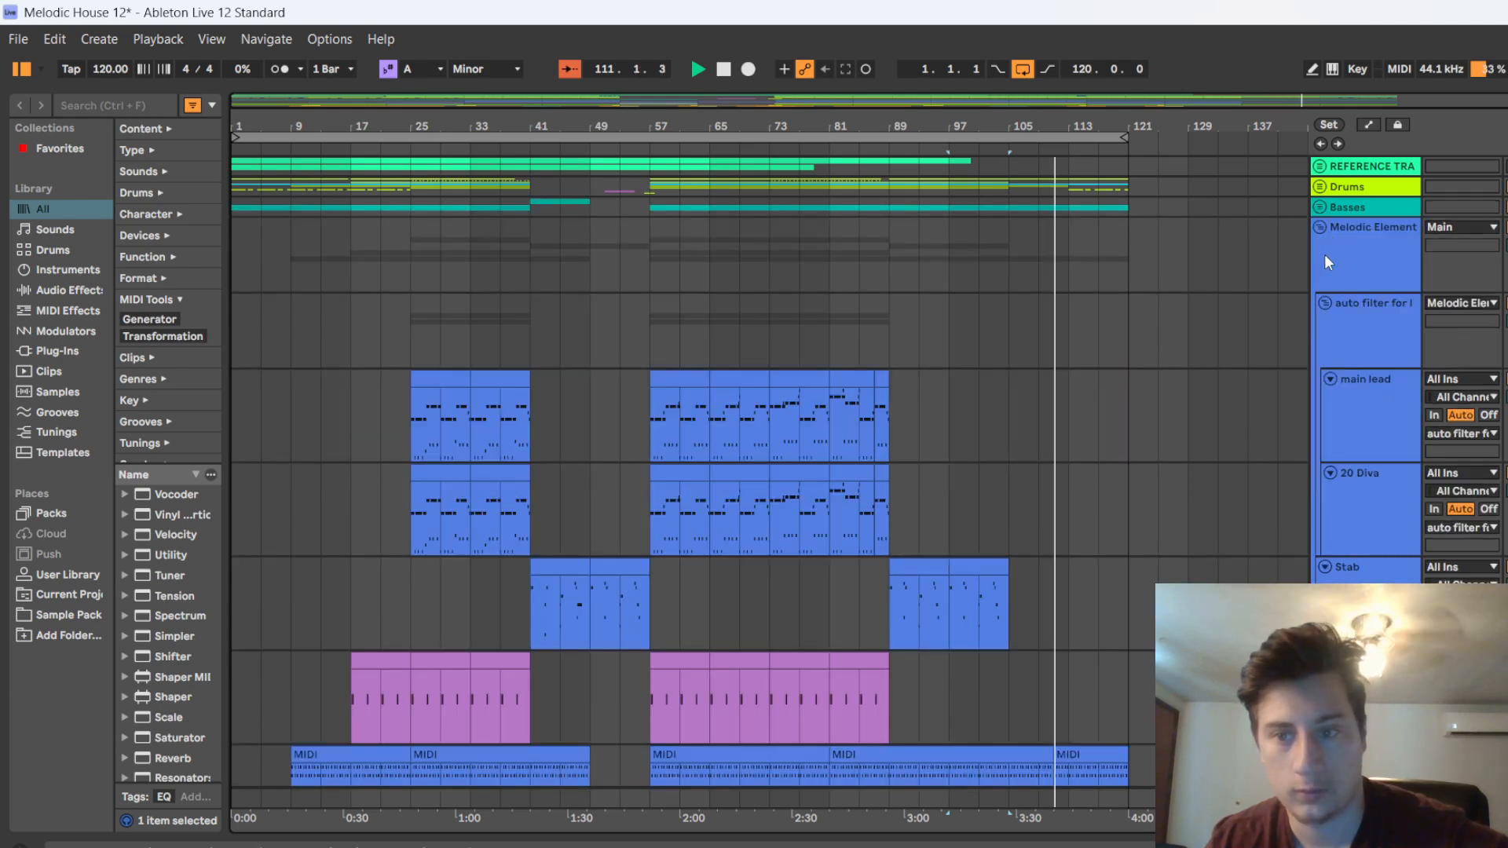
{"action": "left_click", "coordinate": [1320, 227]}
{"action": "left_click", "coordinate": [1320, 248]}
{"action": "left_click", "coordinate": [1320, 268]}
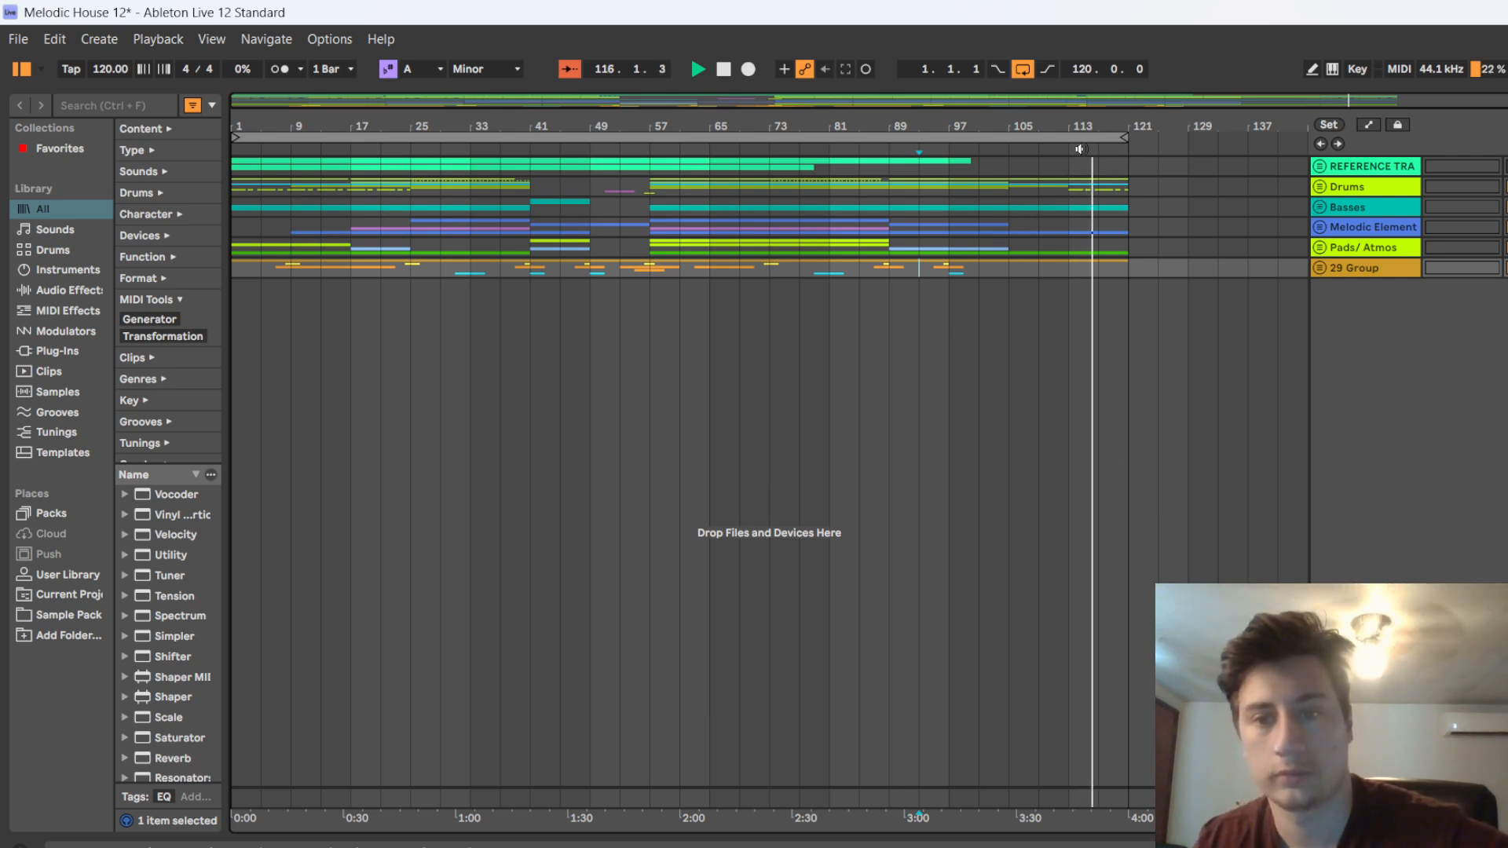
{"action": "key", "text": "space"}
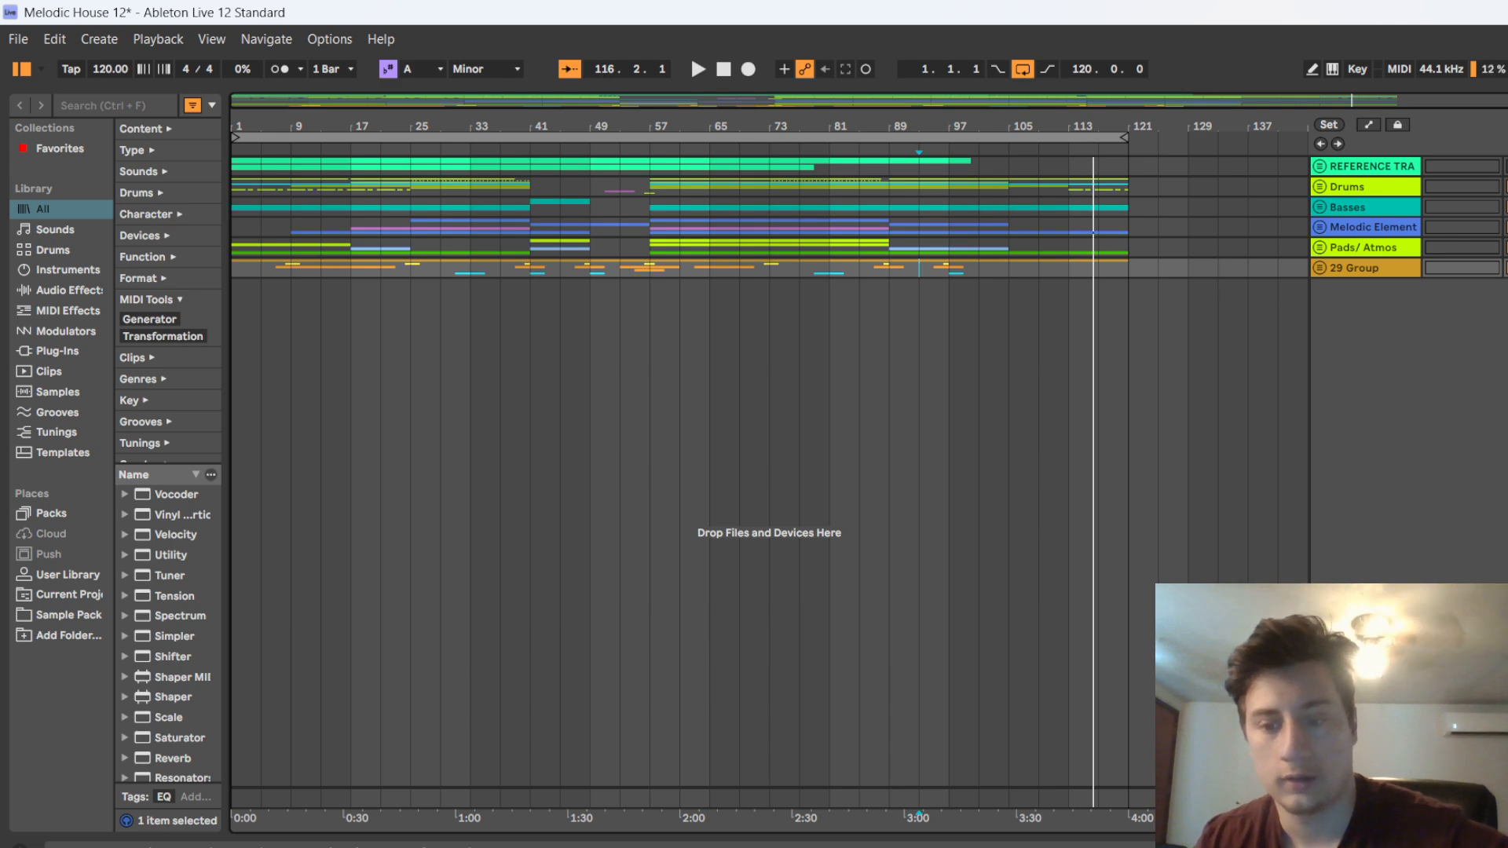
Open the Main track's device chain and examine the first EQ Eight's low-cut and high-cut bands
{"action": "double_click", "coordinate": [1365, 796]}
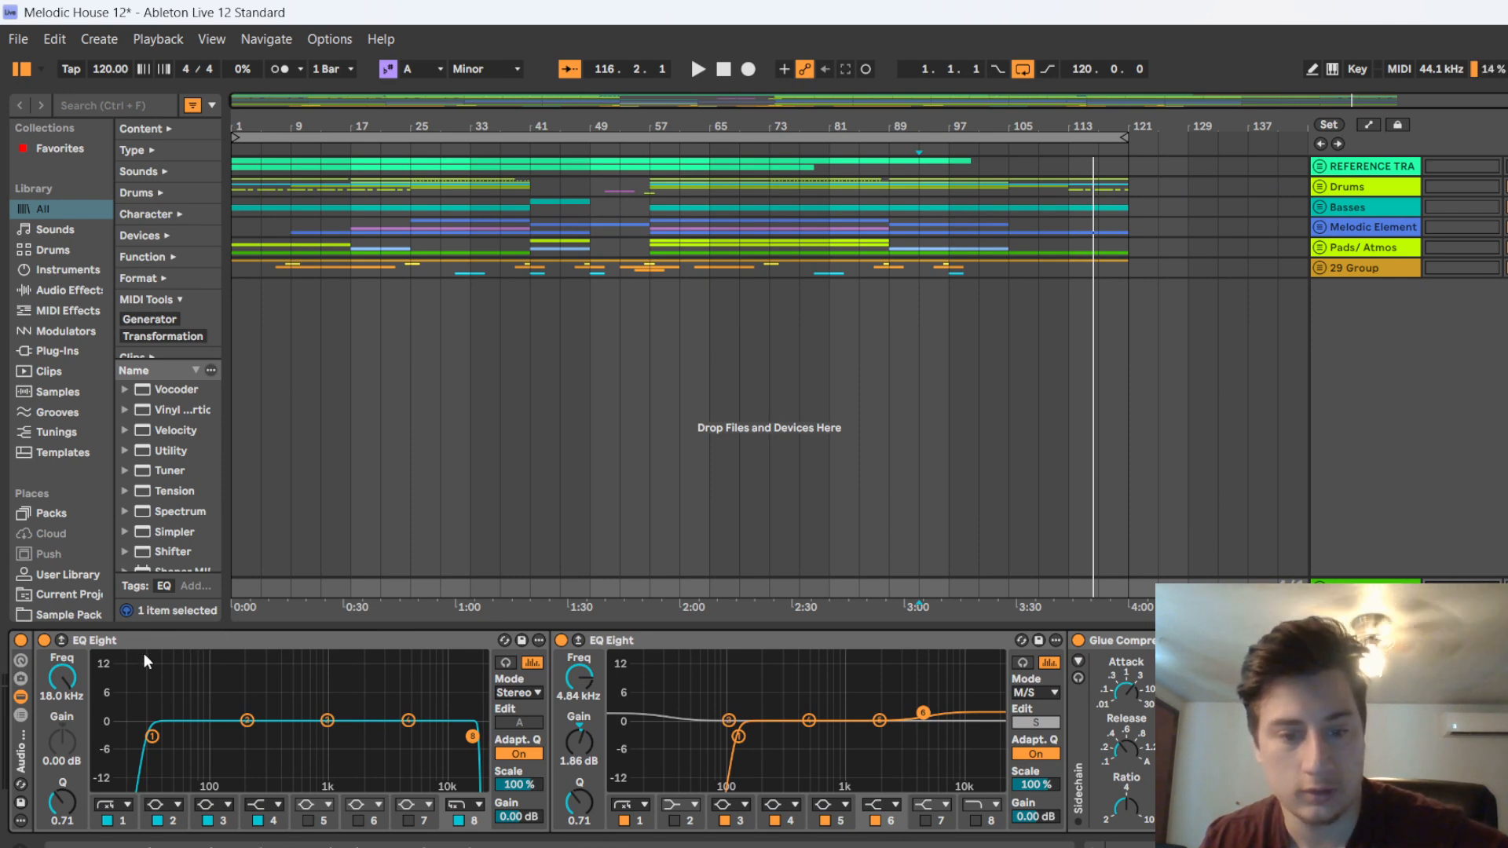
{"action": "left_click", "coordinate": [187, 643]}
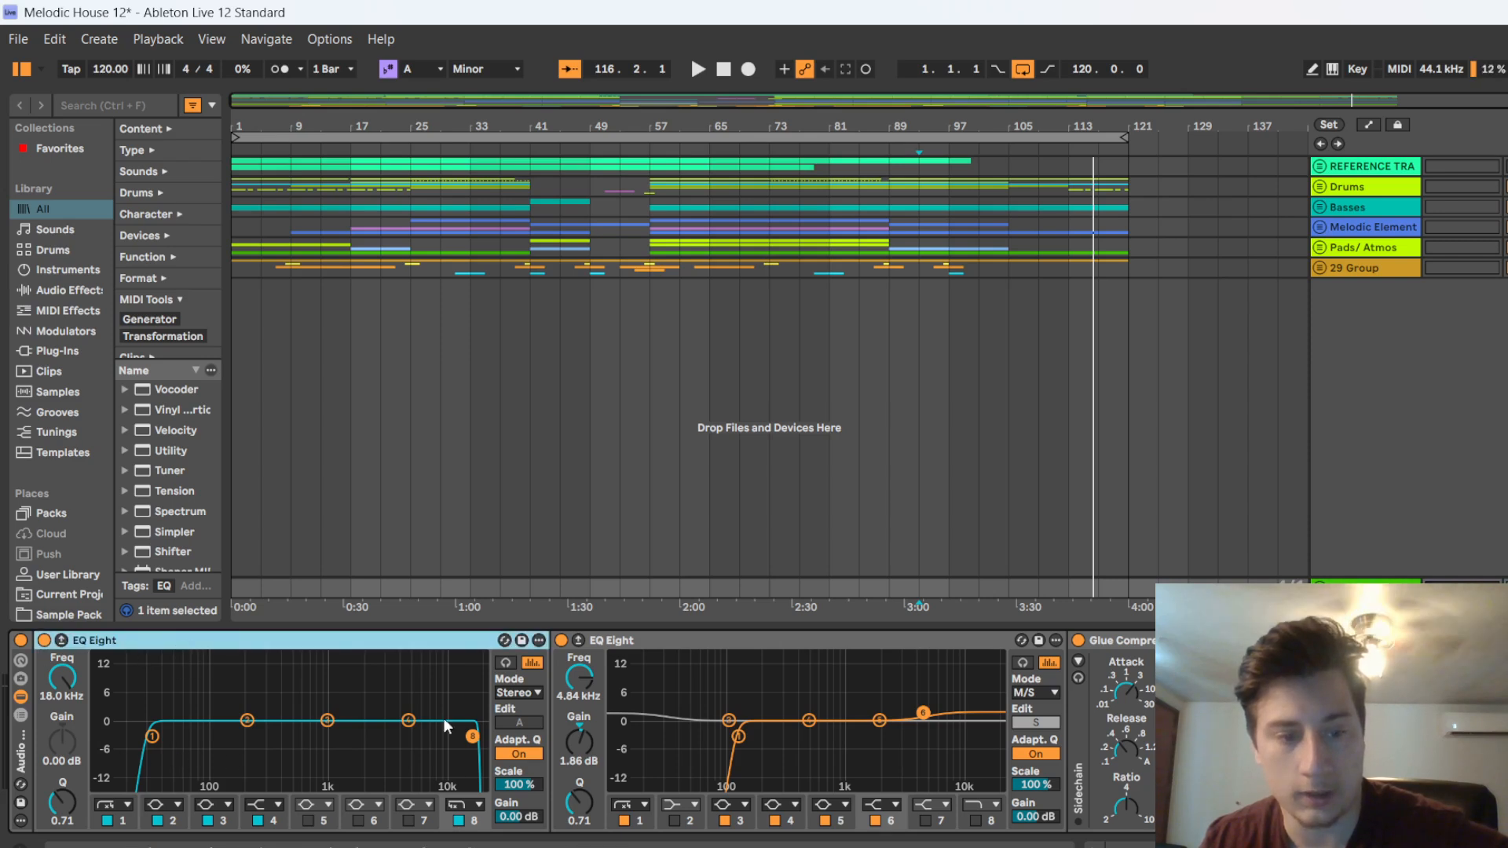
{"action": "left_click", "coordinate": [153, 737]}
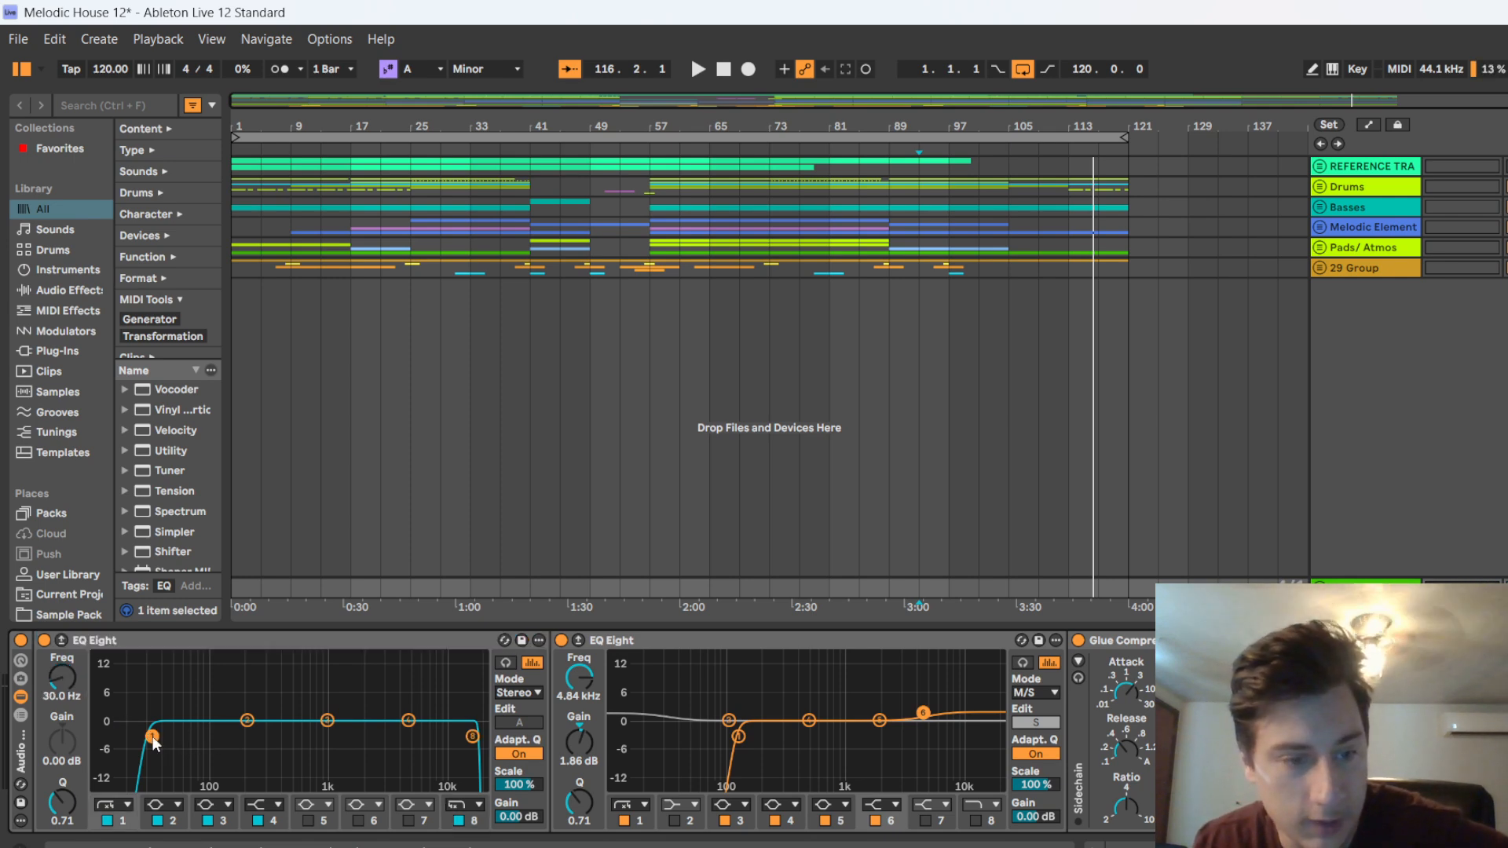
{"action": "left_click", "coordinate": [472, 738]}
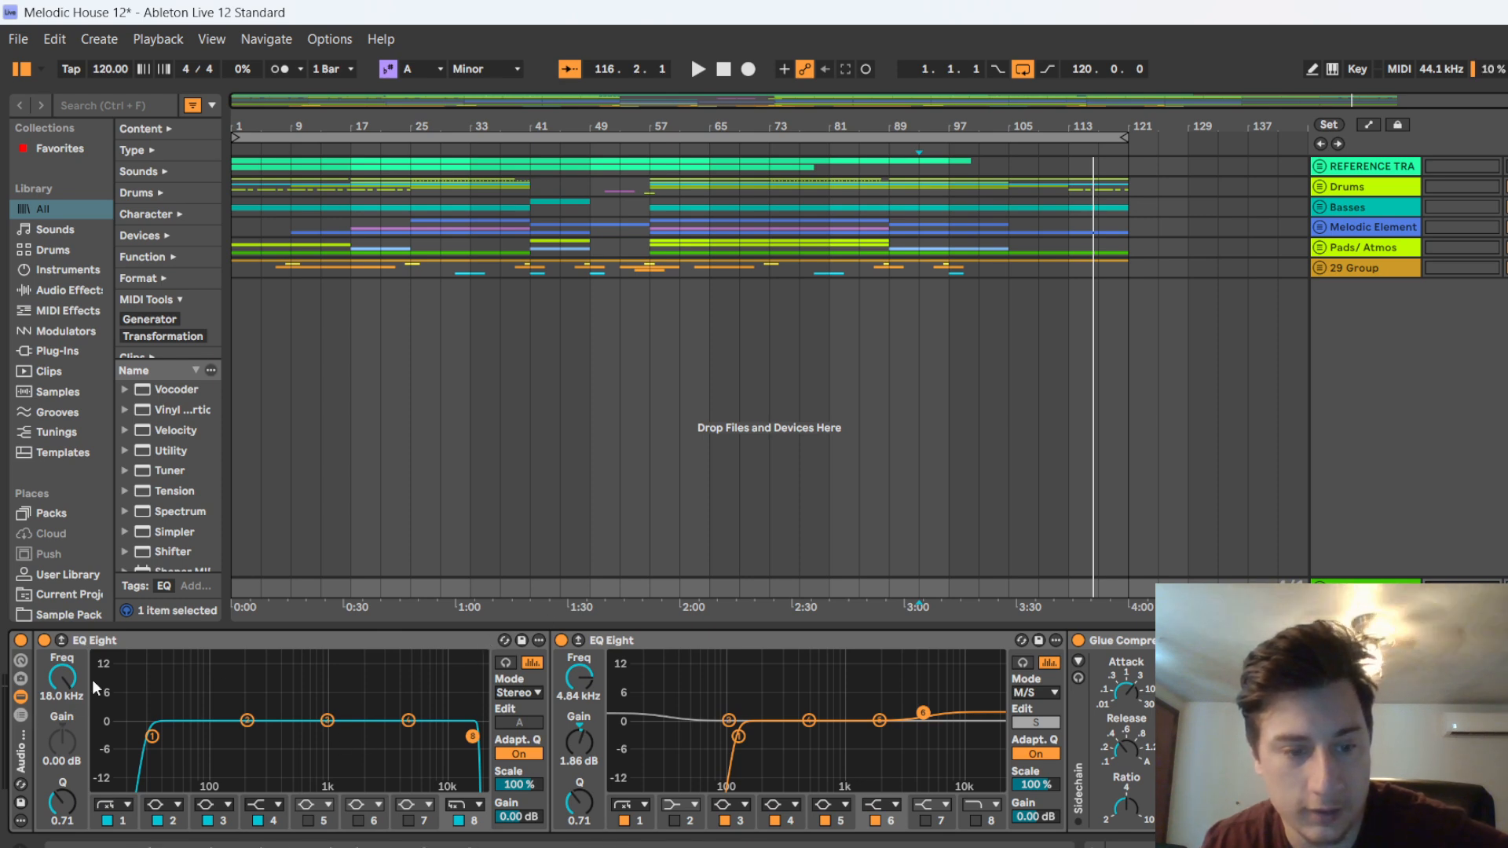
Inspect the second EQ Eight's M/S mode, comparing the mid channel's low shelf with the side channel's low cut and high shelf
{"action": "left_click", "coordinate": [681, 639]}
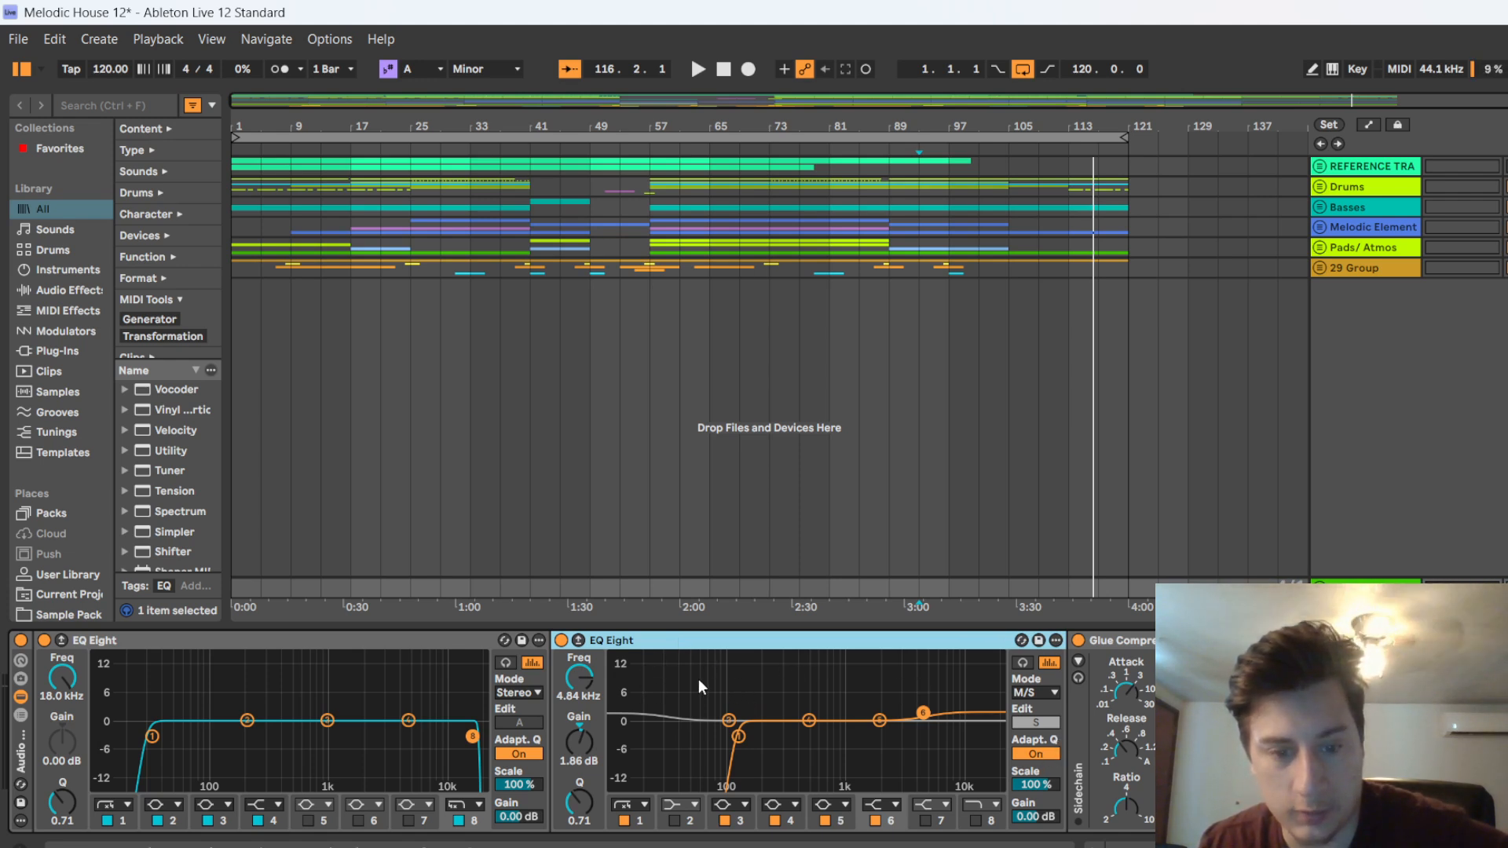
{"action": "left_click", "coordinate": [1049, 722]}
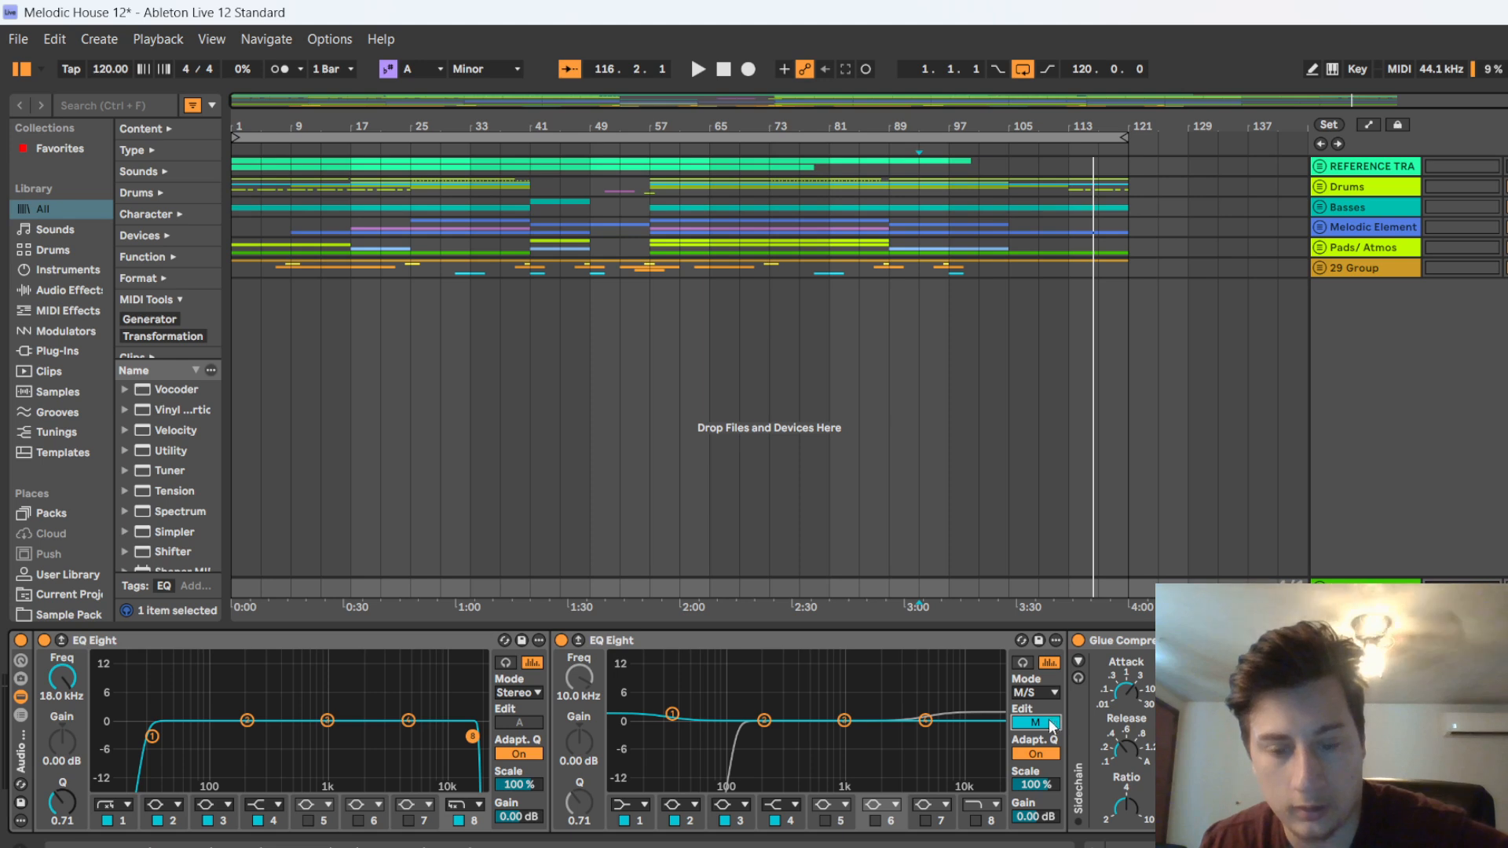
{"action": "left_click", "coordinate": [1050, 722]}
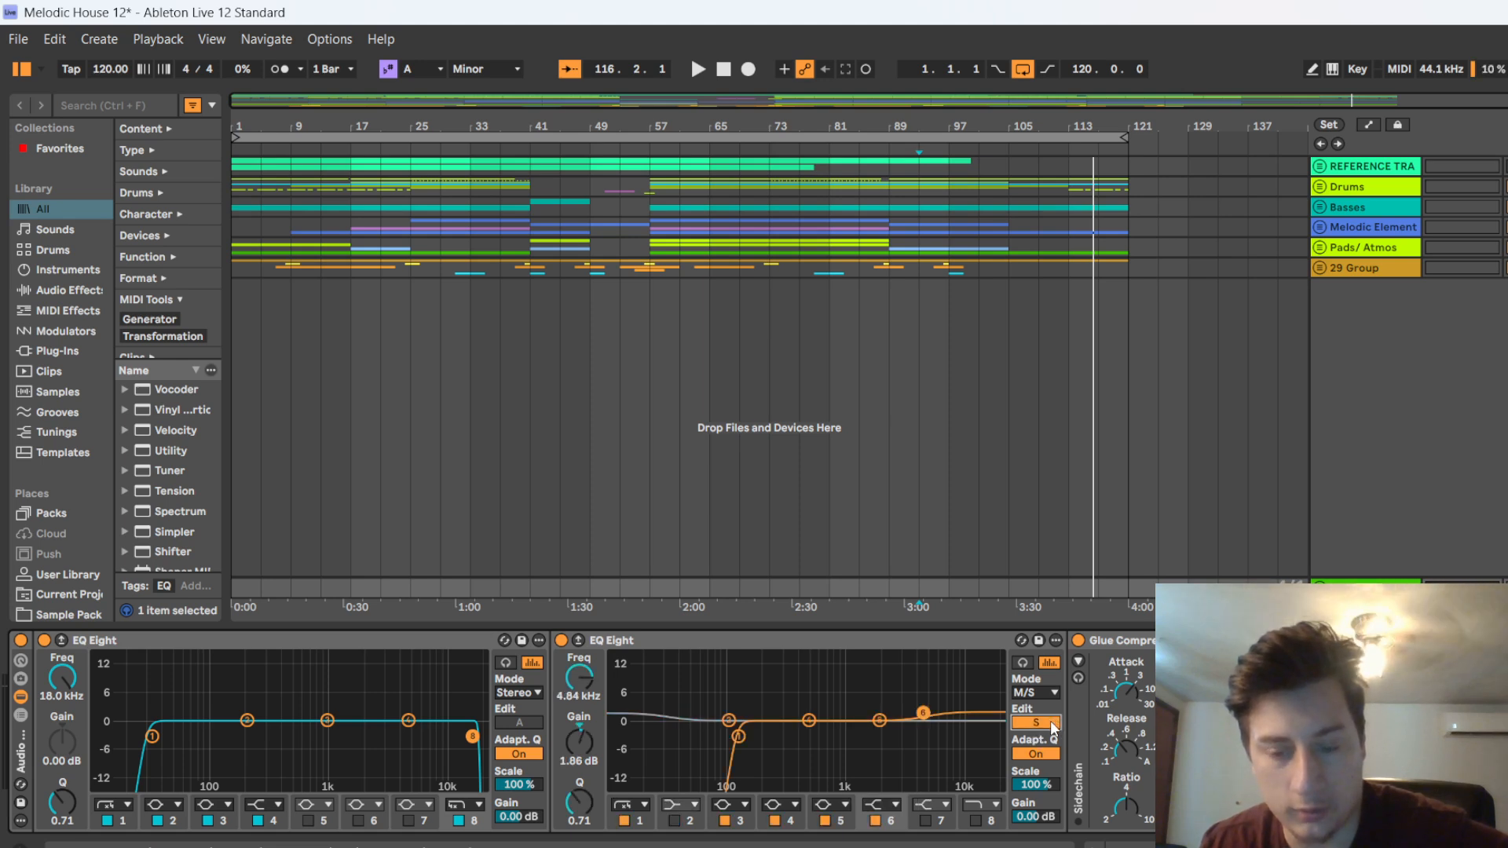
{"action": "left_click", "coordinate": [1050, 722]}
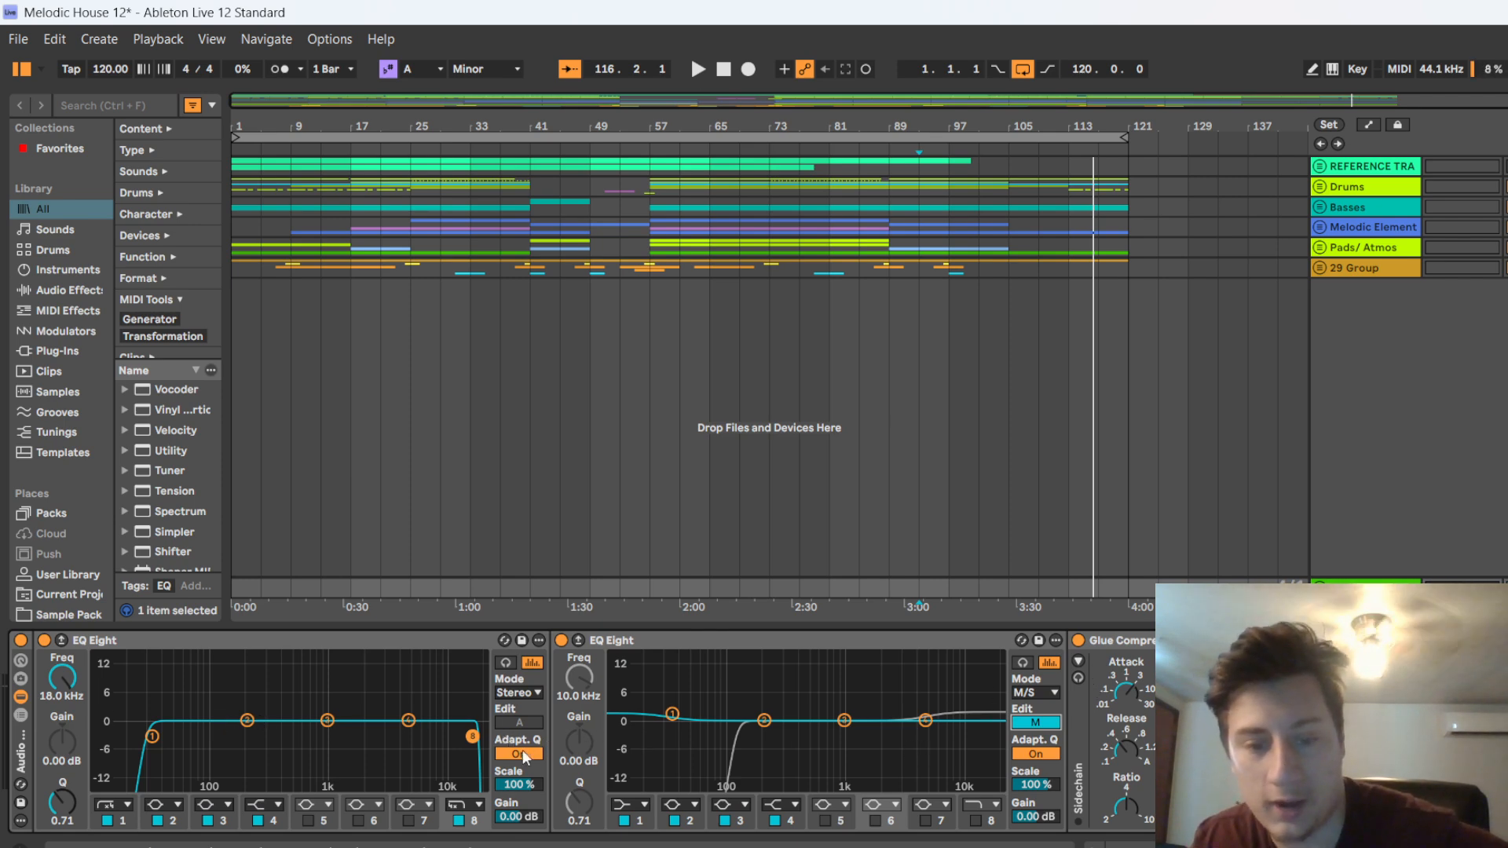
{"action": "left_click", "coordinate": [670, 720]}
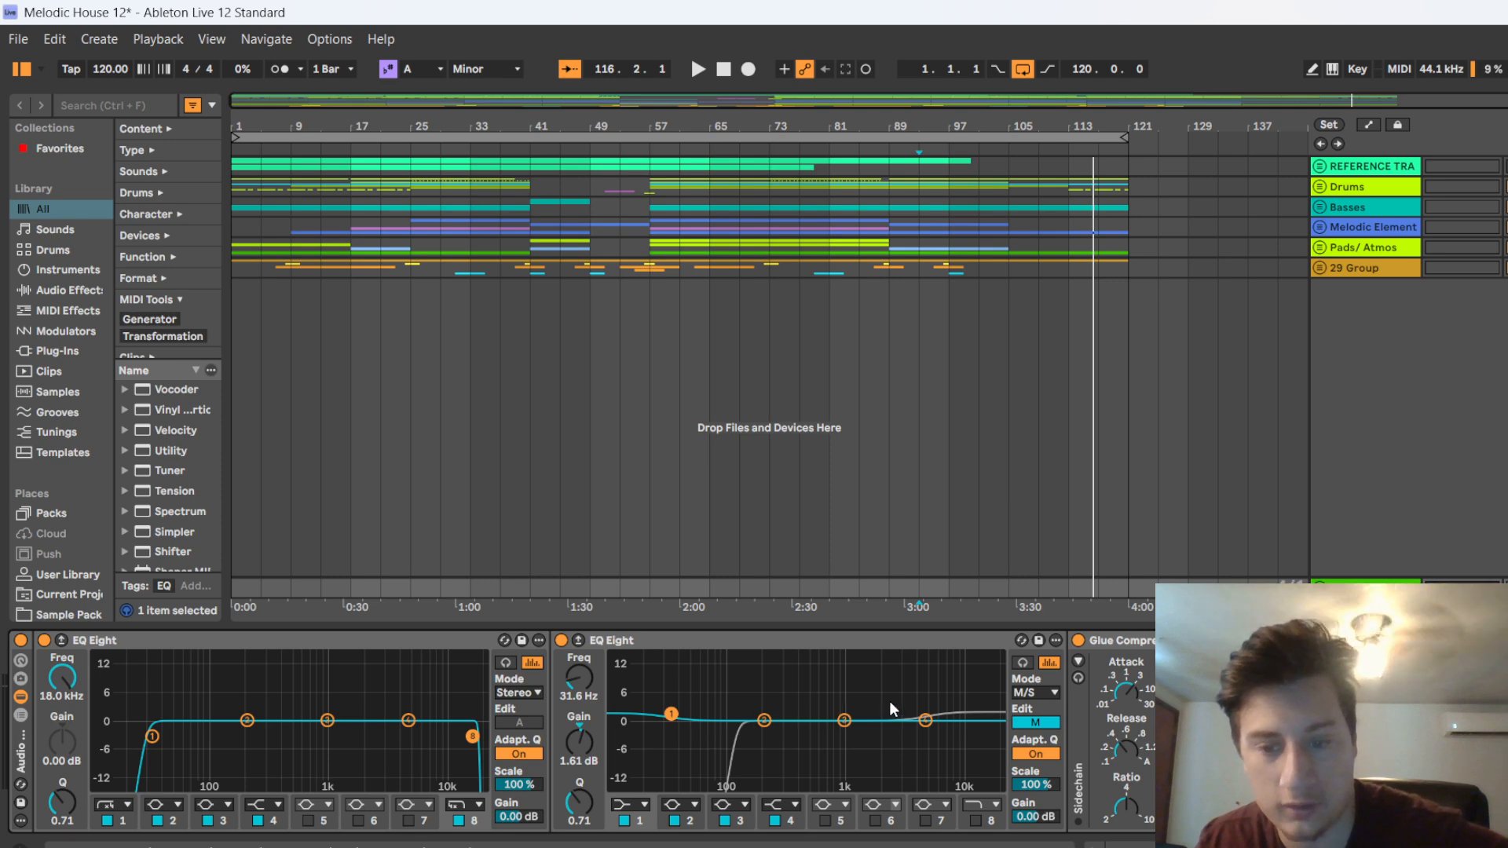
{"action": "left_click", "coordinate": [1027, 722]}
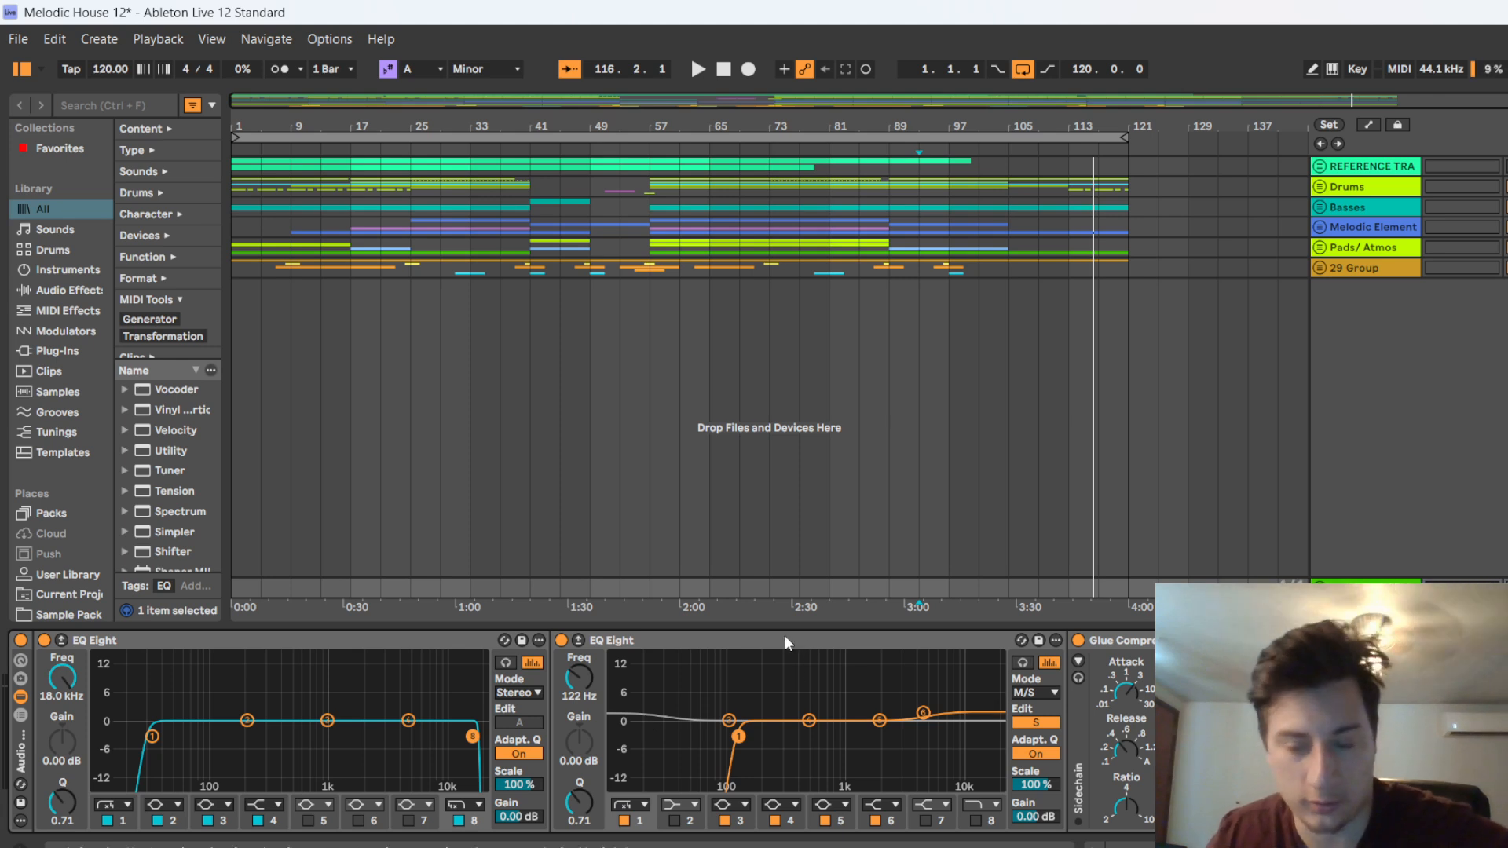
{"action": "left_click", "coordinate": [923, 712]}
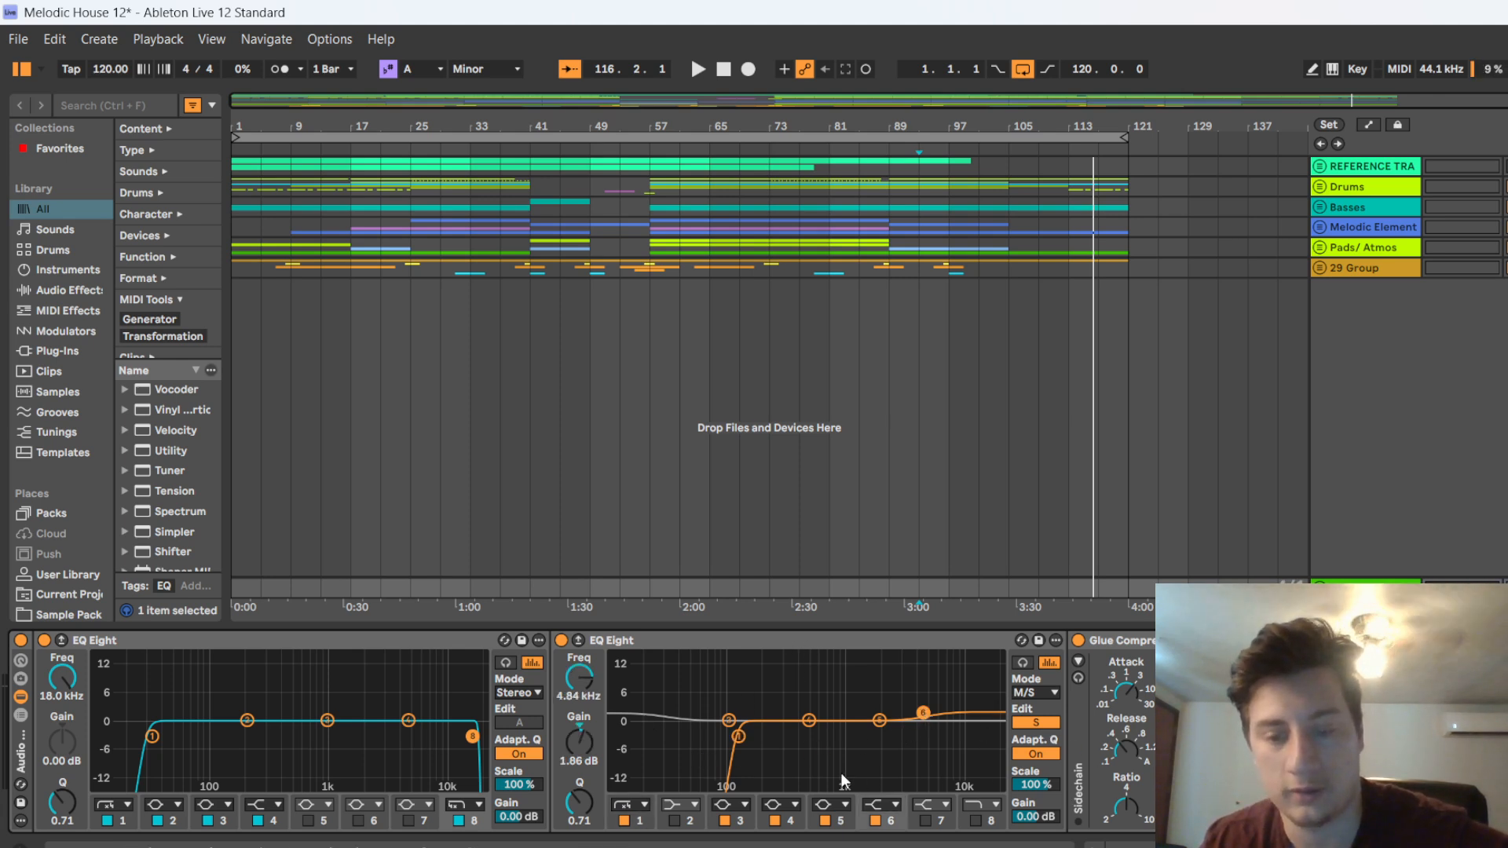
Examine the Glue Compressor's settings and play briefly from bar 93 to watch its gain reduction before moving on to the Saturator
{"action": "scroll", "coordinate": [842, 771], "scroll_direction": "right", "scroll_amount": 3}
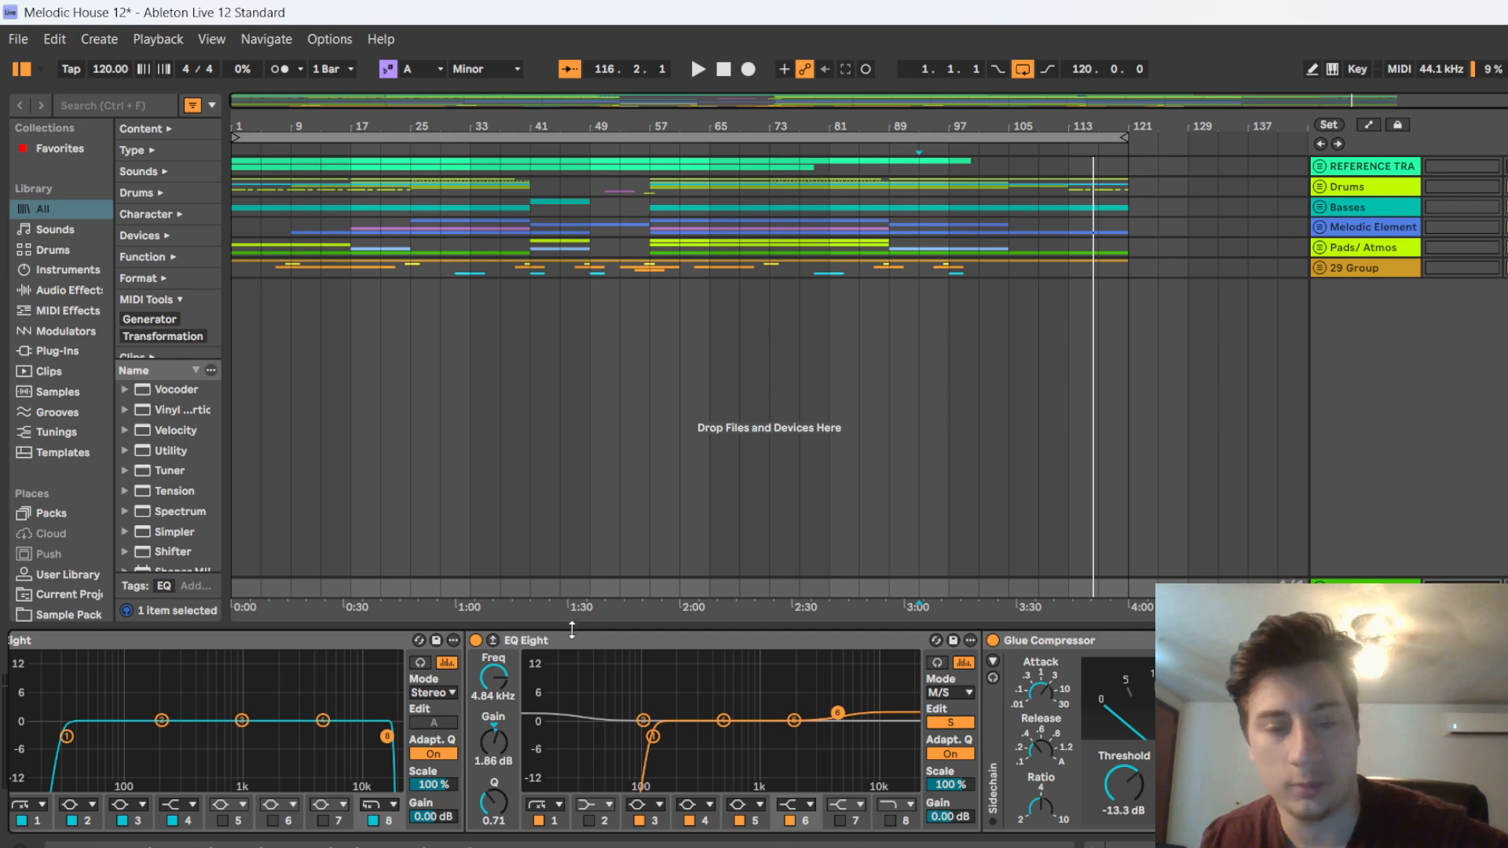
{"action": "scroll", "coordinate": [757, 633], "scroll_direction": "right", "scroll_amount": 3}
{"action": "left_click", "coordinate": [638, 638]}
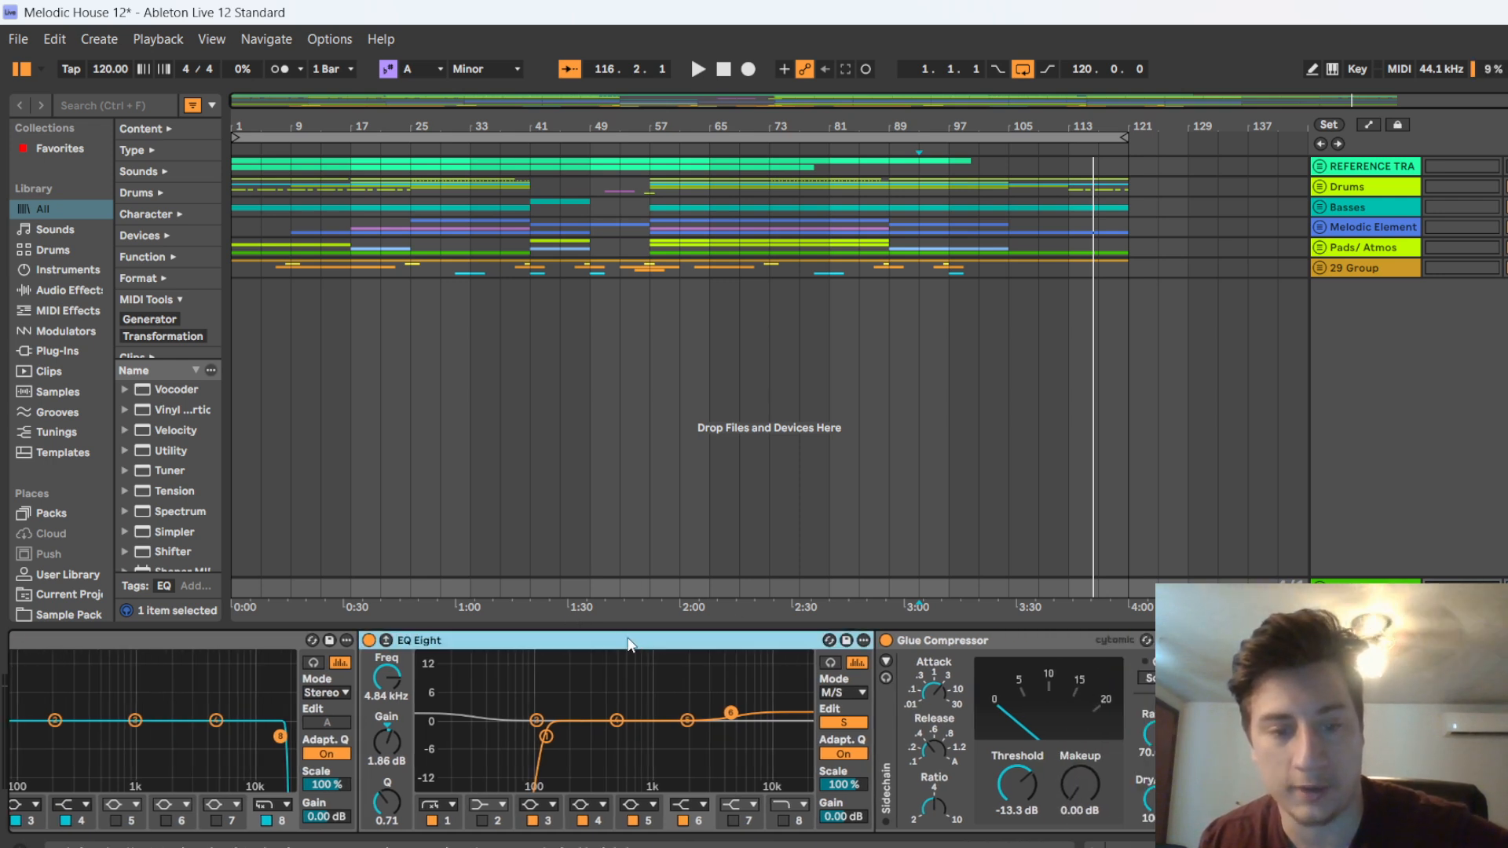
{"action": "left_click", "coordinate": [973, 633]}
{"action": "scroll", "coordinate": [267, 664], "scroll_direction": "right", "scroll_amount": 3}
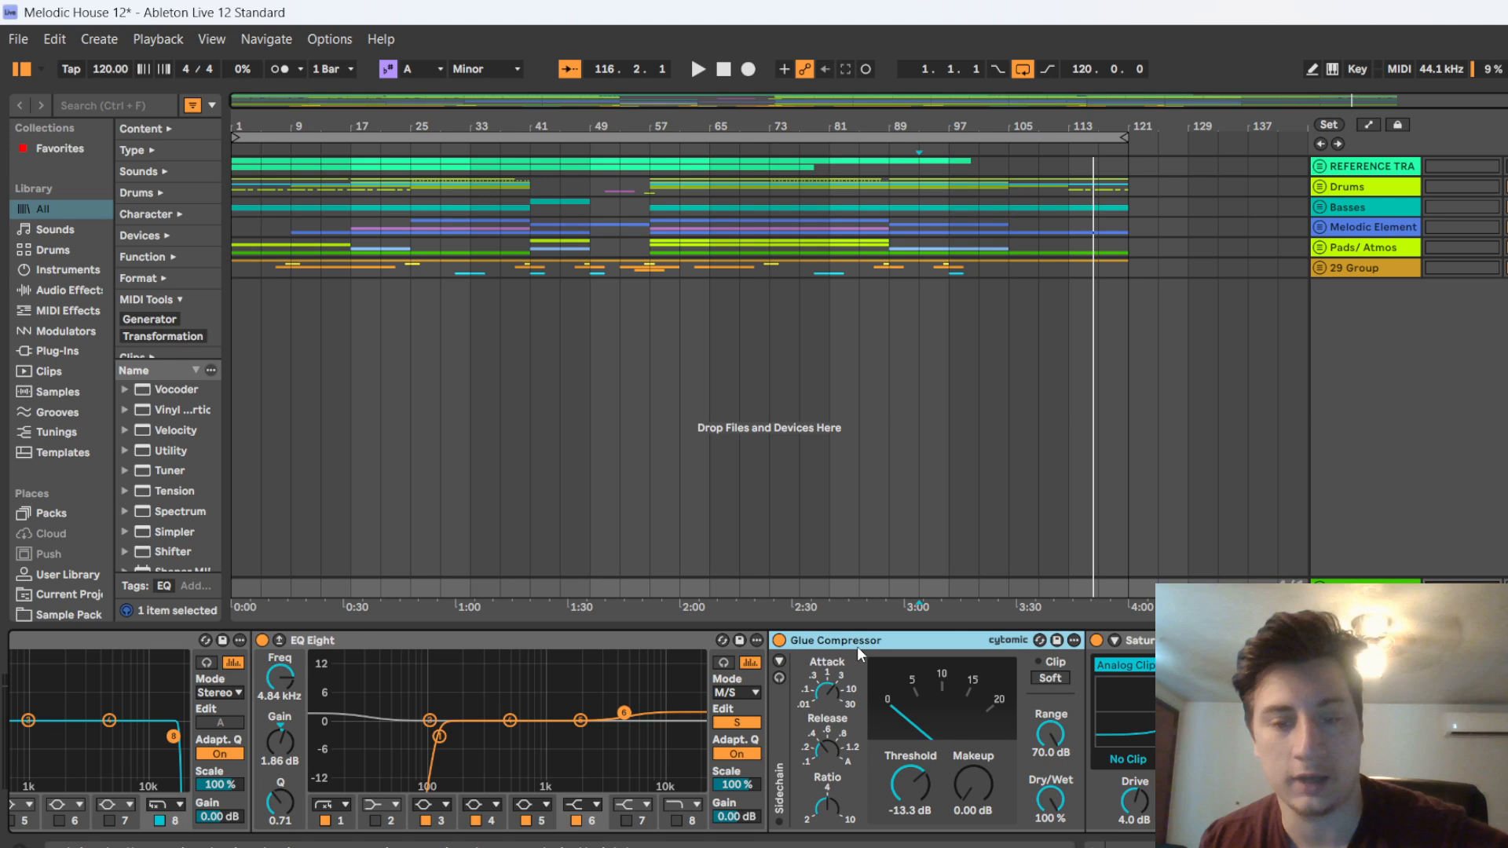
{"action": "scroll", "coordinate": [792, 643], "scroll_direction": "right", "scroll_amount": 2}
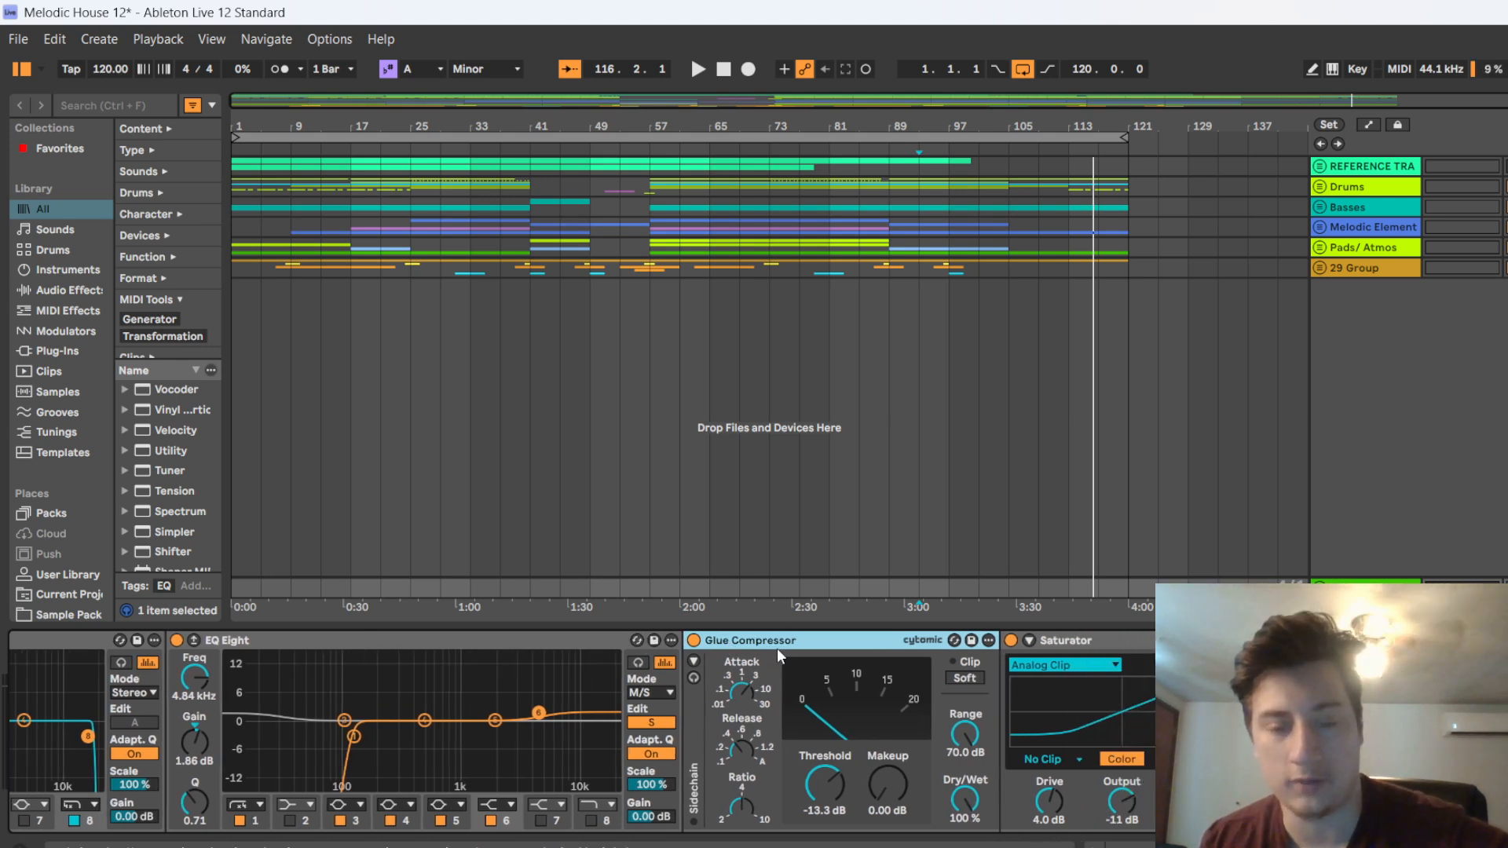
{"action": "scroll", "coordinate": [776, 647], "scroll_direction": "right", "scroll_amount": 2}
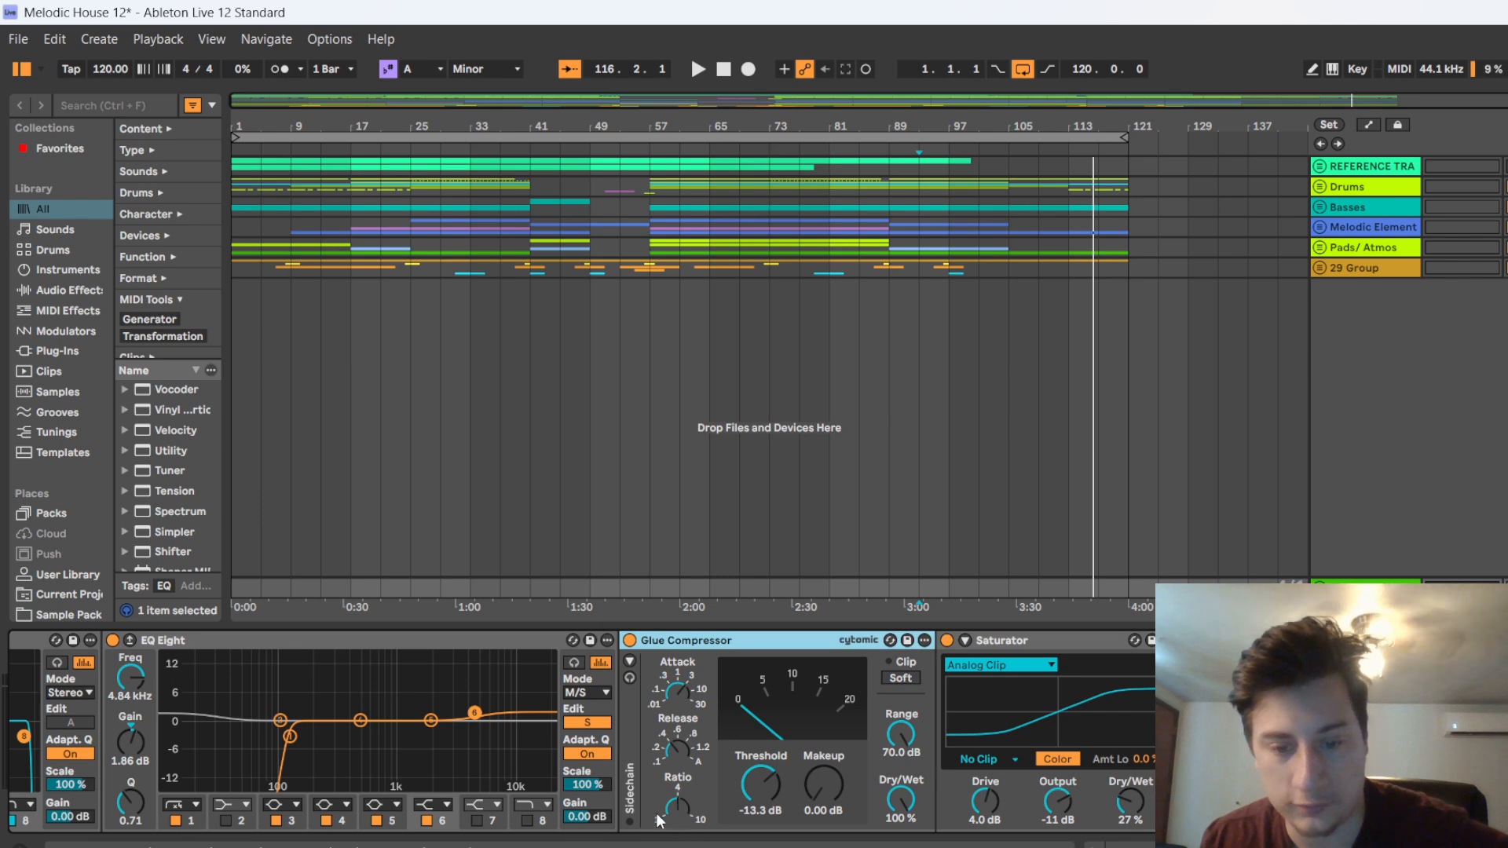
{"action": "key", "text": "space"}
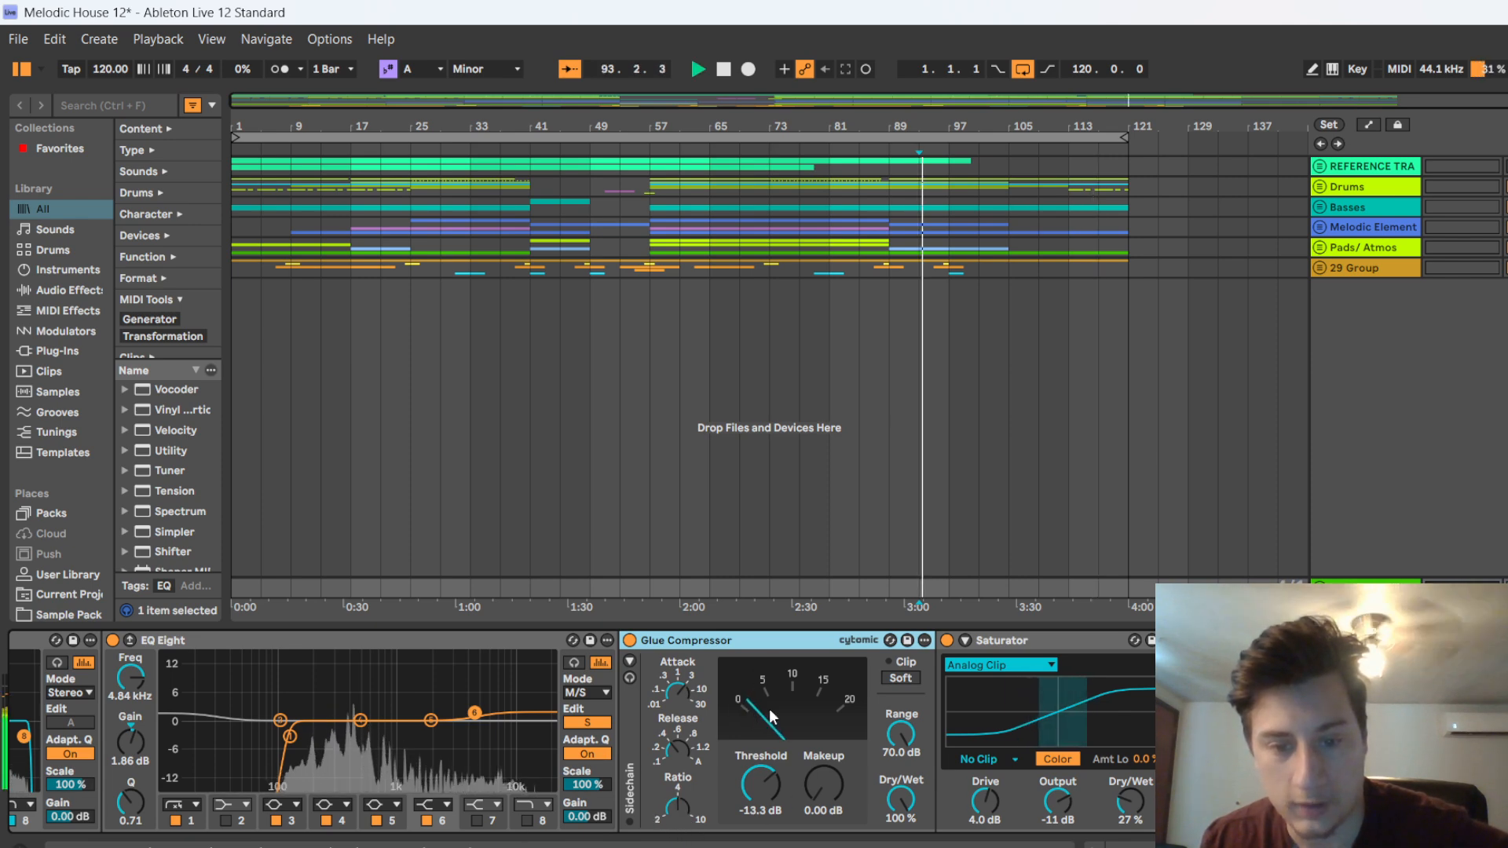
{"action": "scroll", "coordinate": [737, 713], "scroll_direction": "right", "scroll_amount": 5}
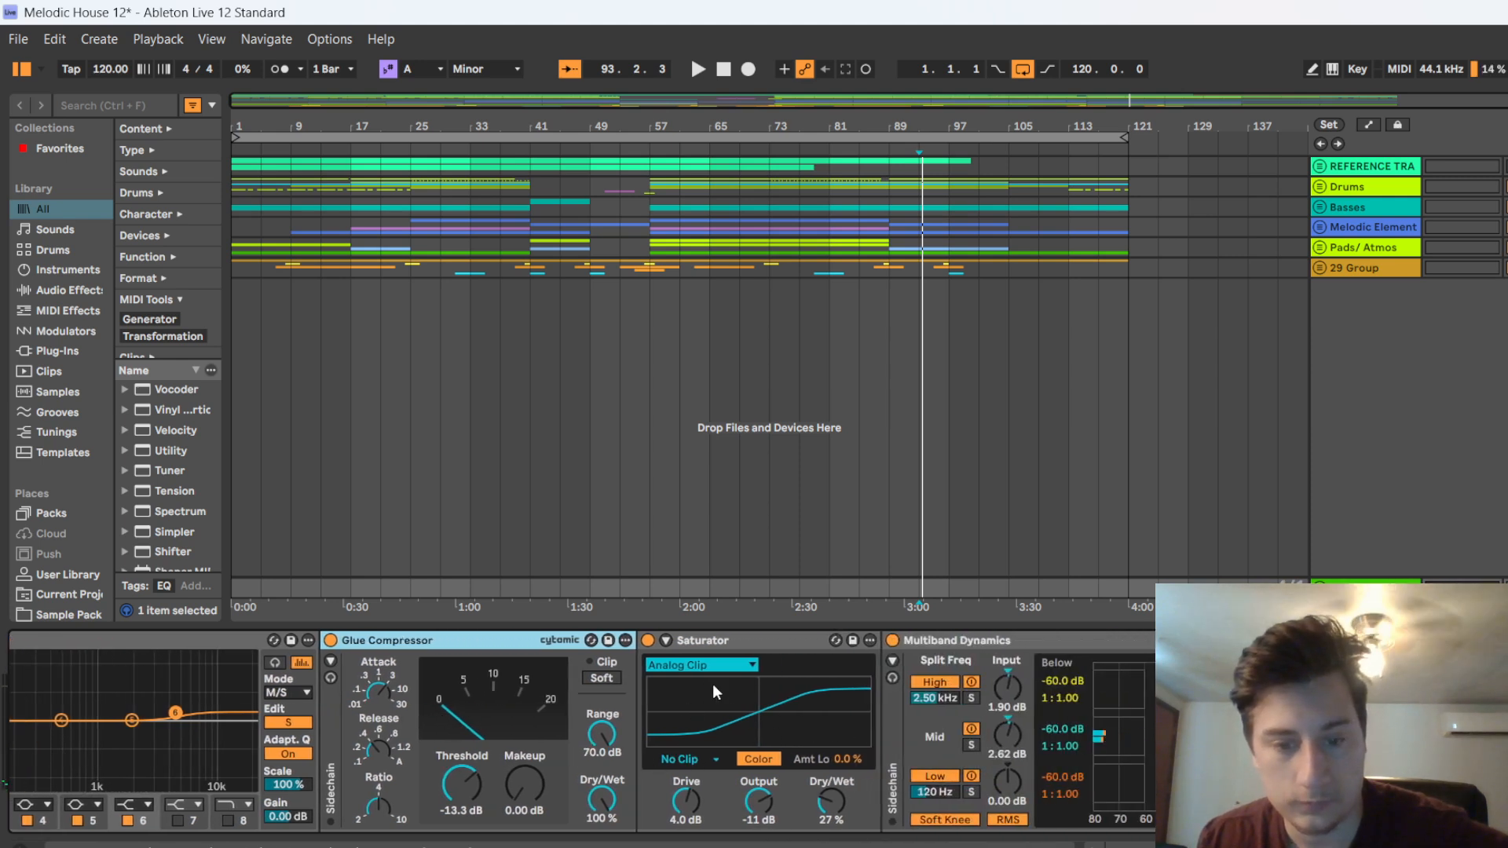
Examine the Saturator, Multiband Dynamics and Utility settings, switching the Utility's Bass Mono off and back on
{"action": "scroll", "coordinate": [694, 696], "scroll_direction": "right", "scroll_amount": 1}
{"action": "scroll", "coordinate": [694, 690], "scroll_direction": "right", "scroll_amount": 4}
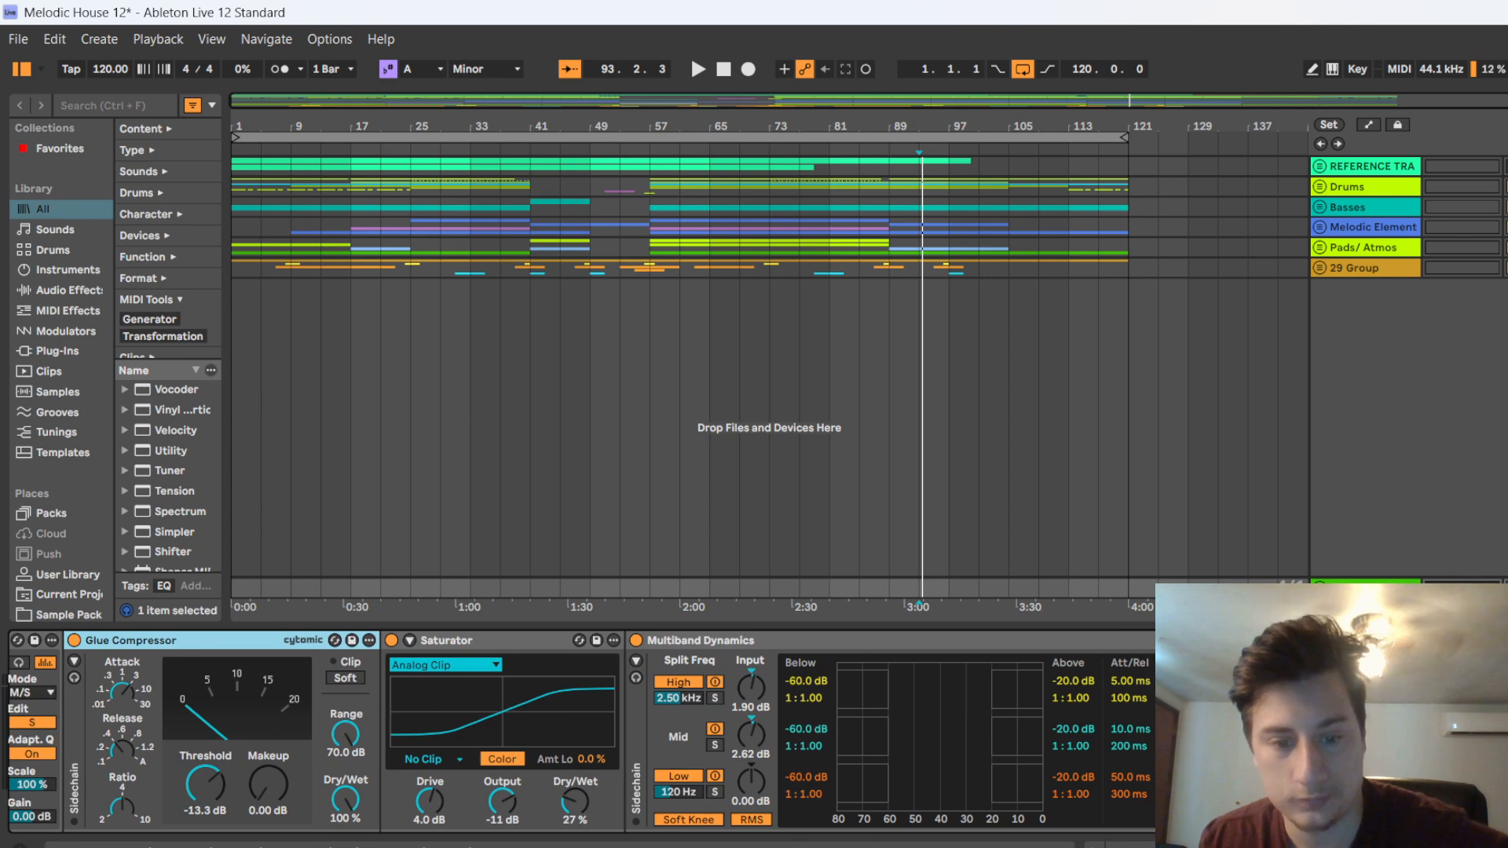
{"action": "scroll", "coordinate": [451, 704], "scroll_direction": "right", "scroll_amount": 2}
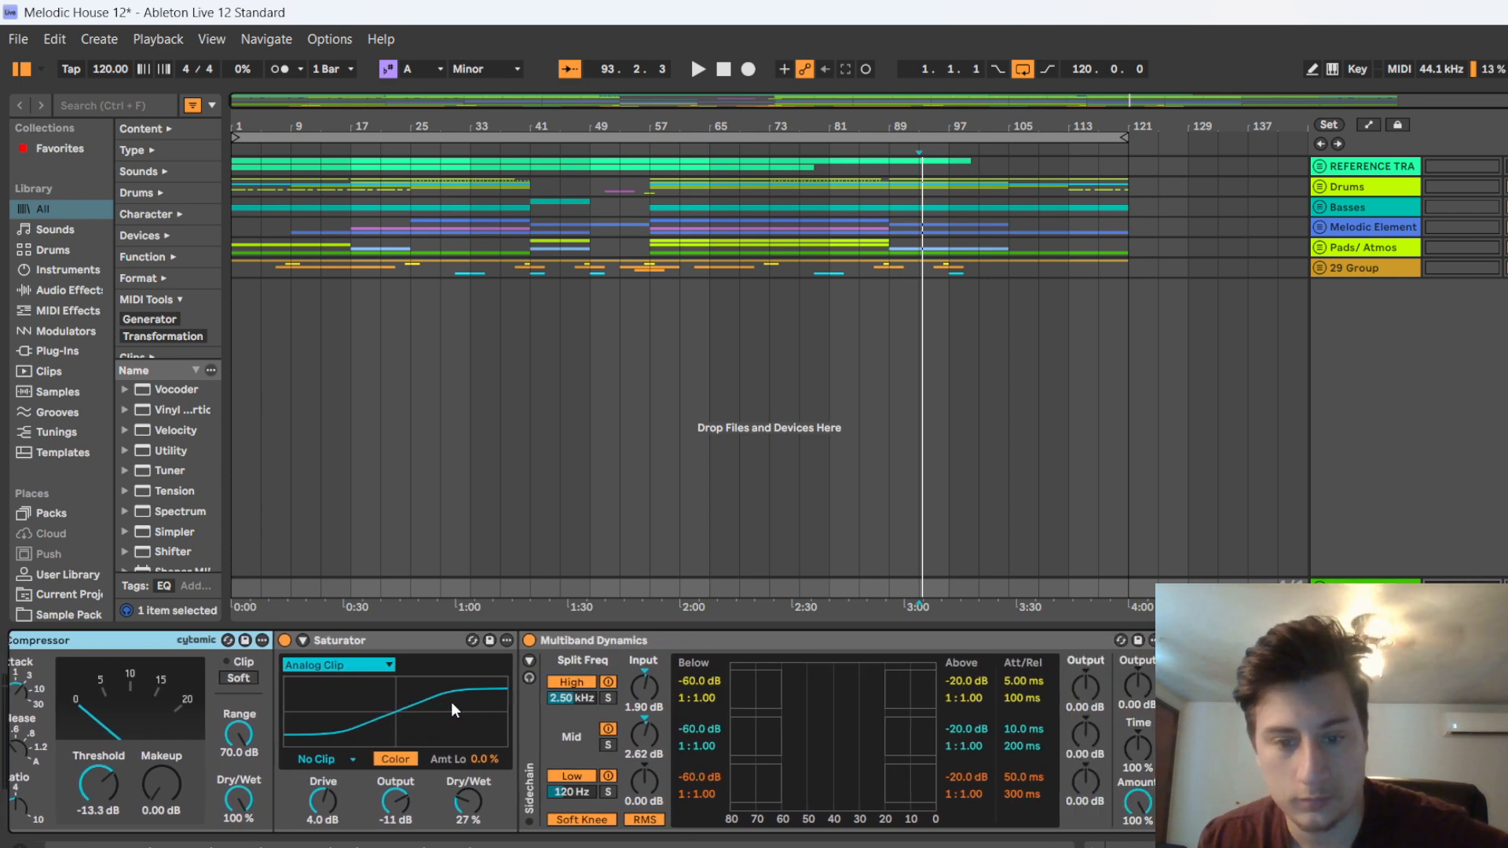
{"action": "scroll", "coordinate": [688, 643], "scroll_direction": "right", "scroll_amount": 2}
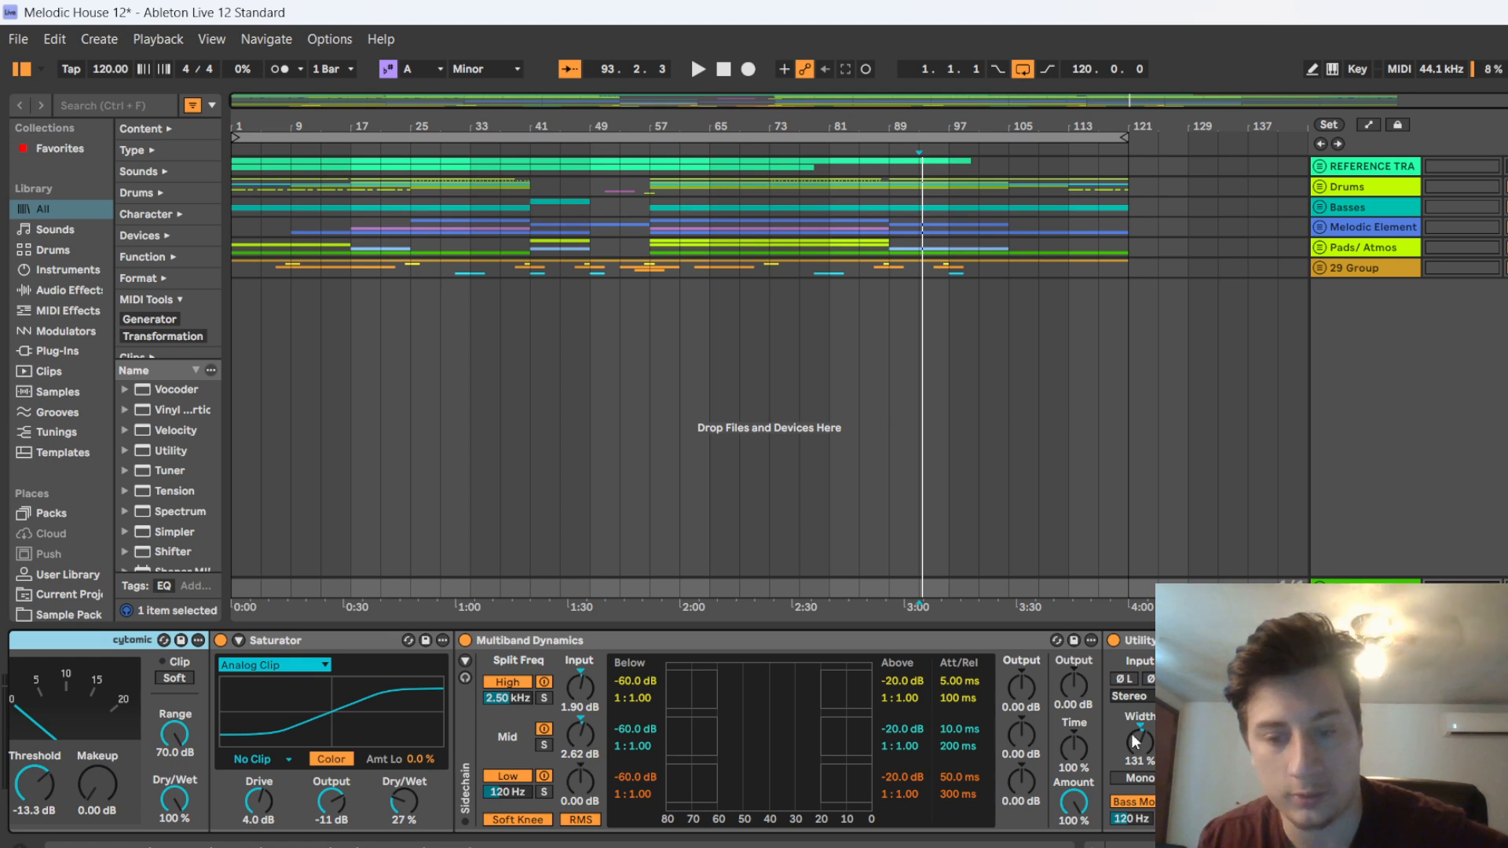
{"action": "scroll", "coordinate": [974, 642], "scroll_direction": "down", "scroll_amount": 2}
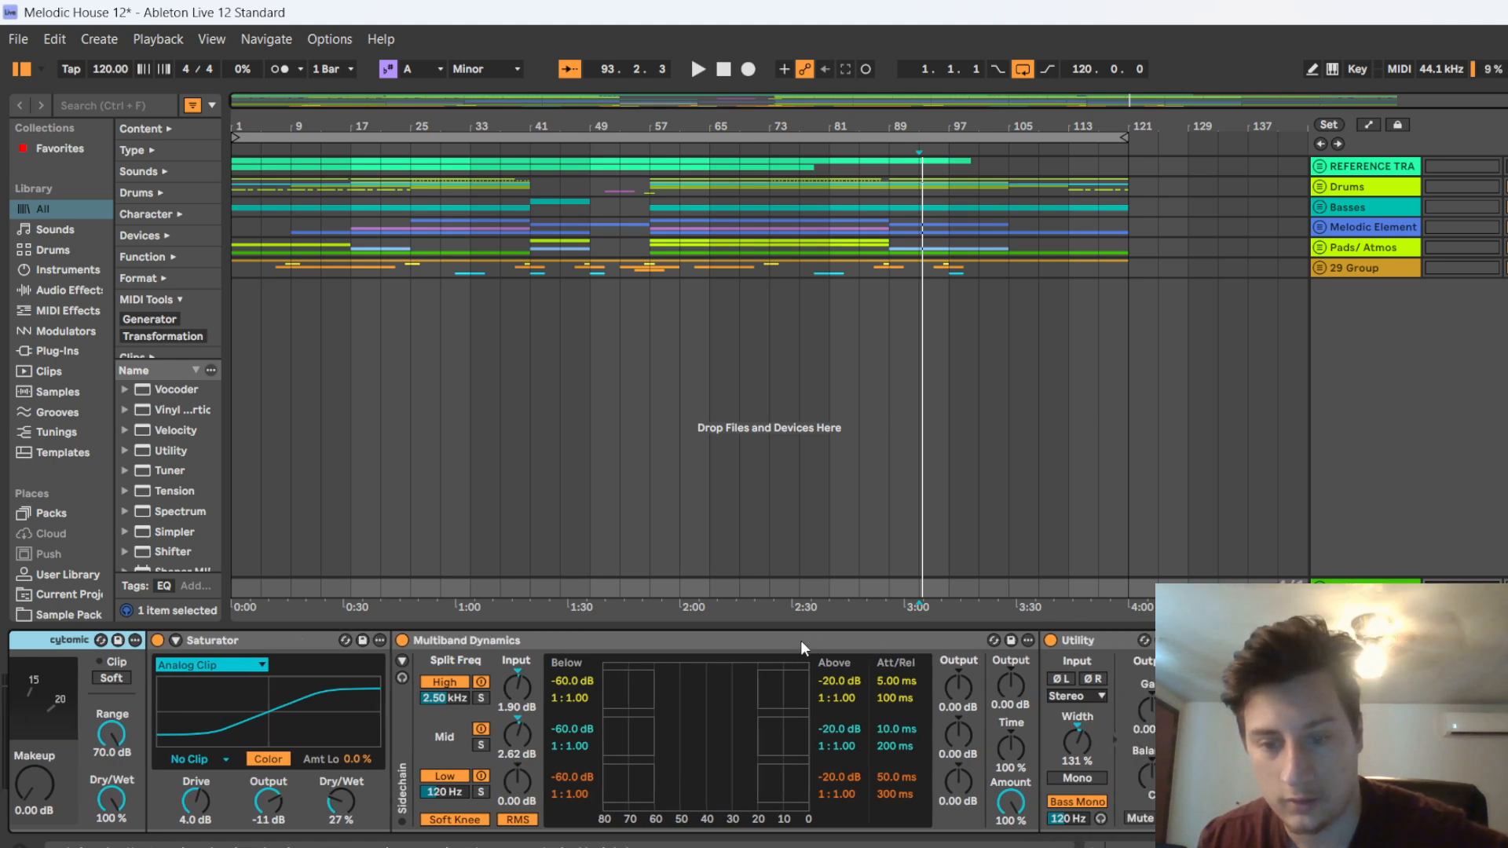
{"action": "left_click", "coordinate": [1077, 801]}
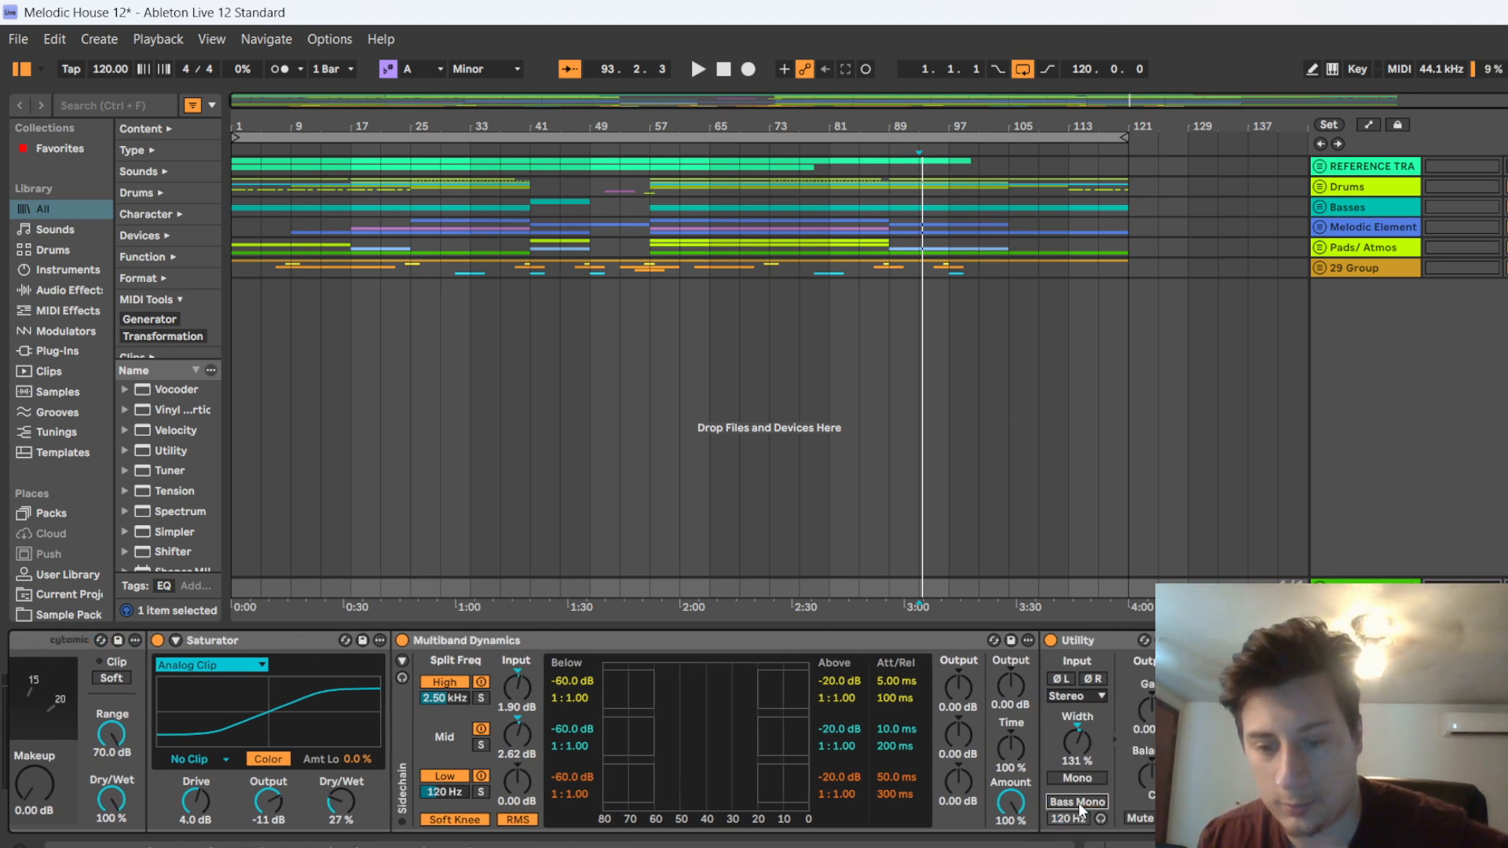
{"action": "left_click", "coordinate": [1077, 802]}
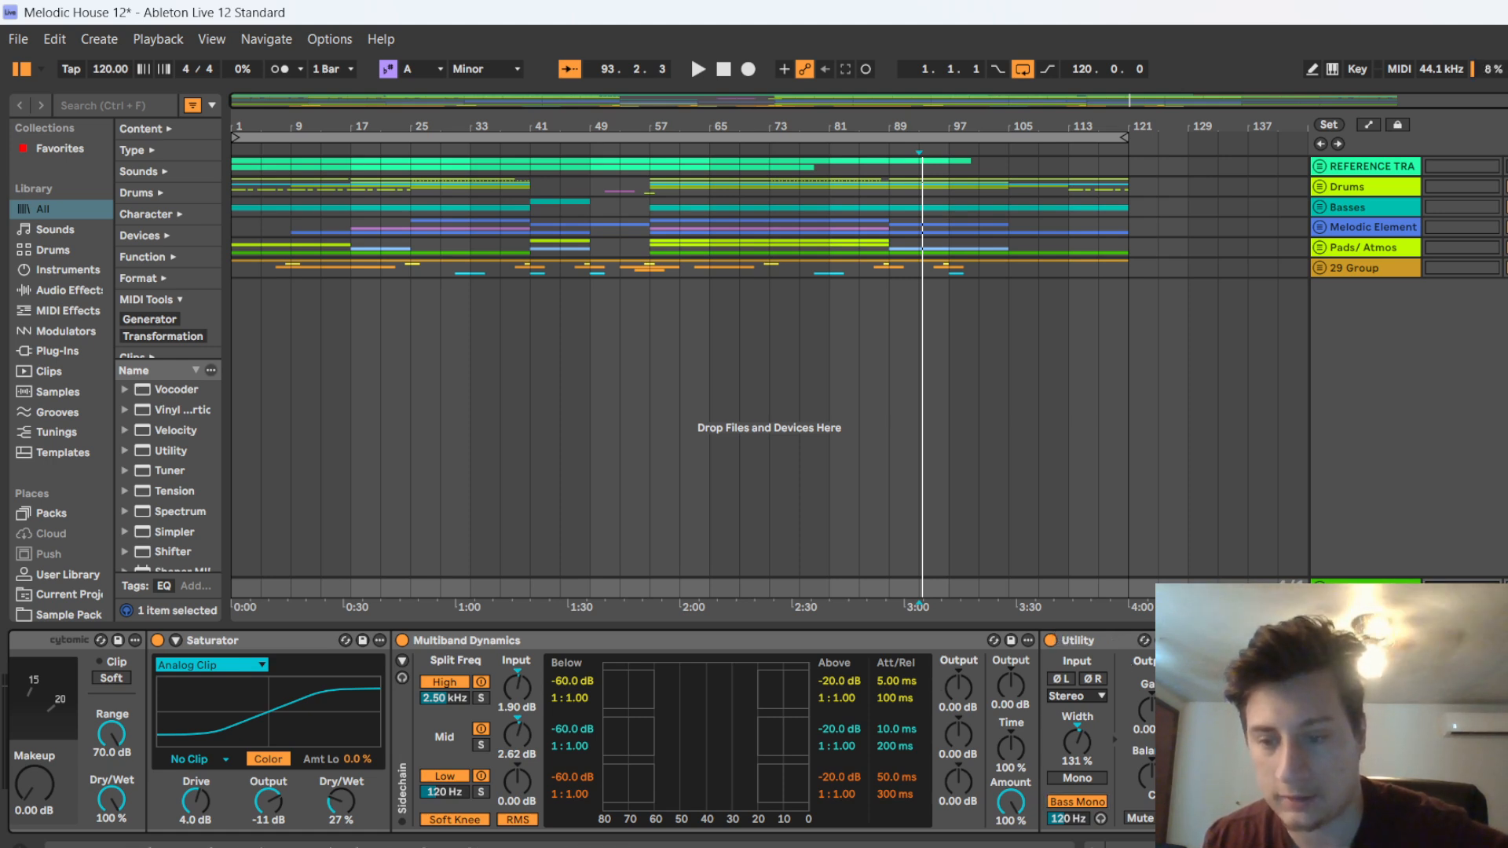
Play two short passages from bar 93 to watch the Saturator curve and the Multiband Dynamics level meters
{"action": "key", "text": "space"}
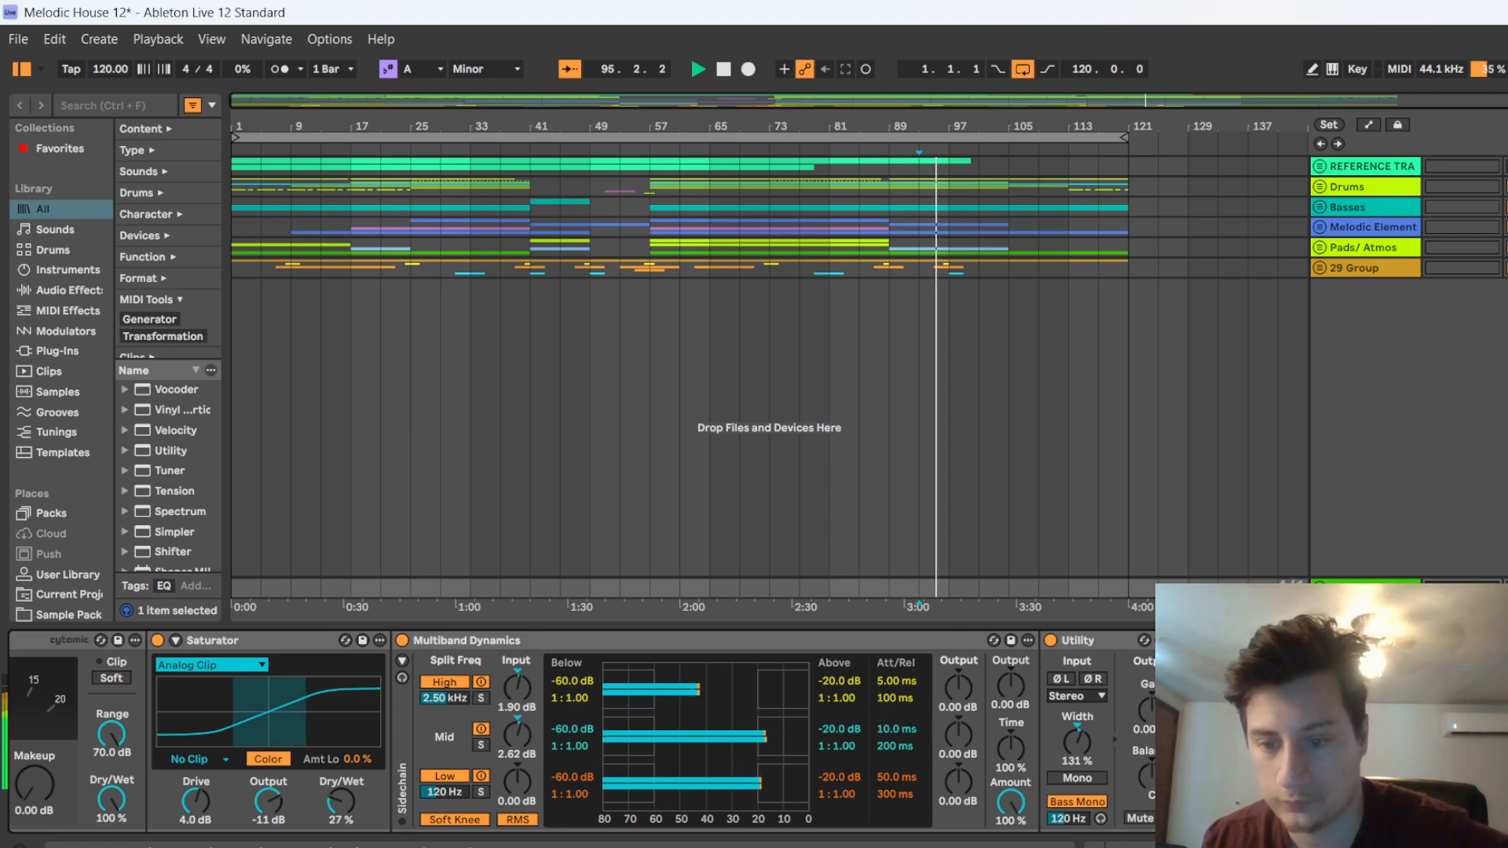
{"action": "key", "text": "space"}
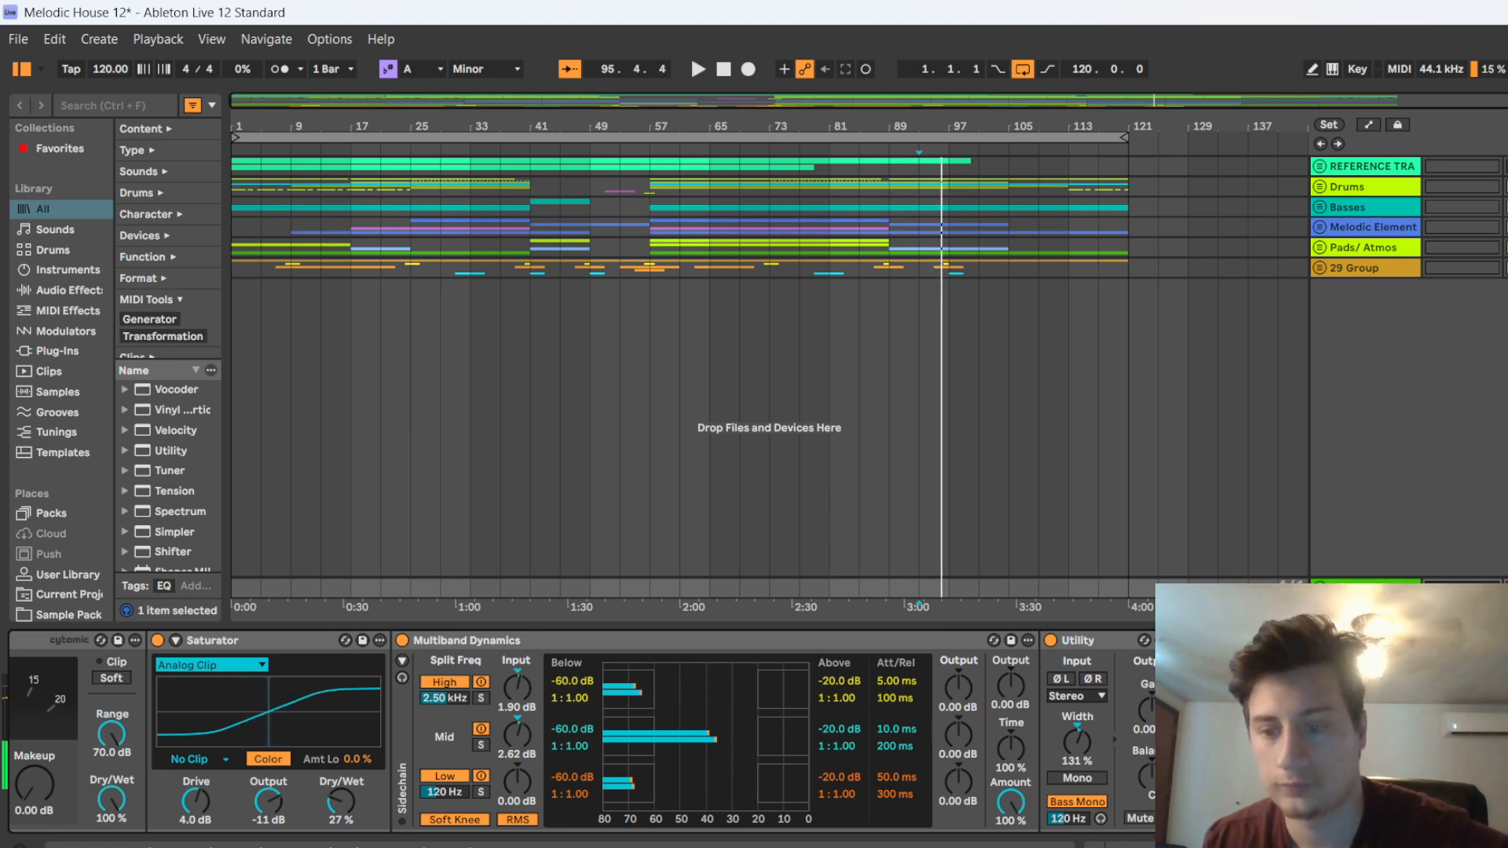
{"action": "key", "text": "space"}
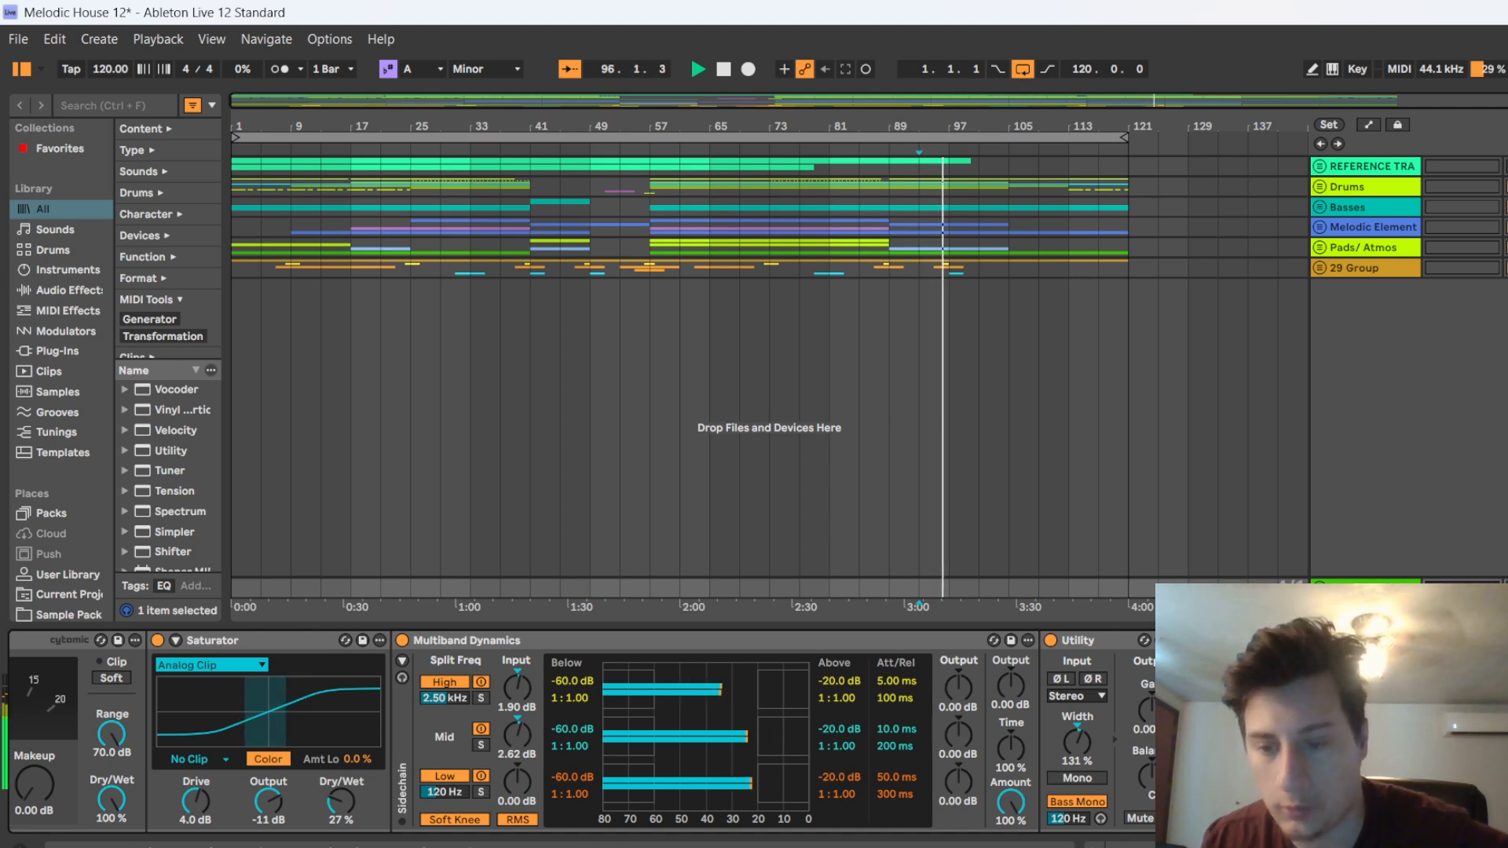
{"action": "key", "text": "space"}
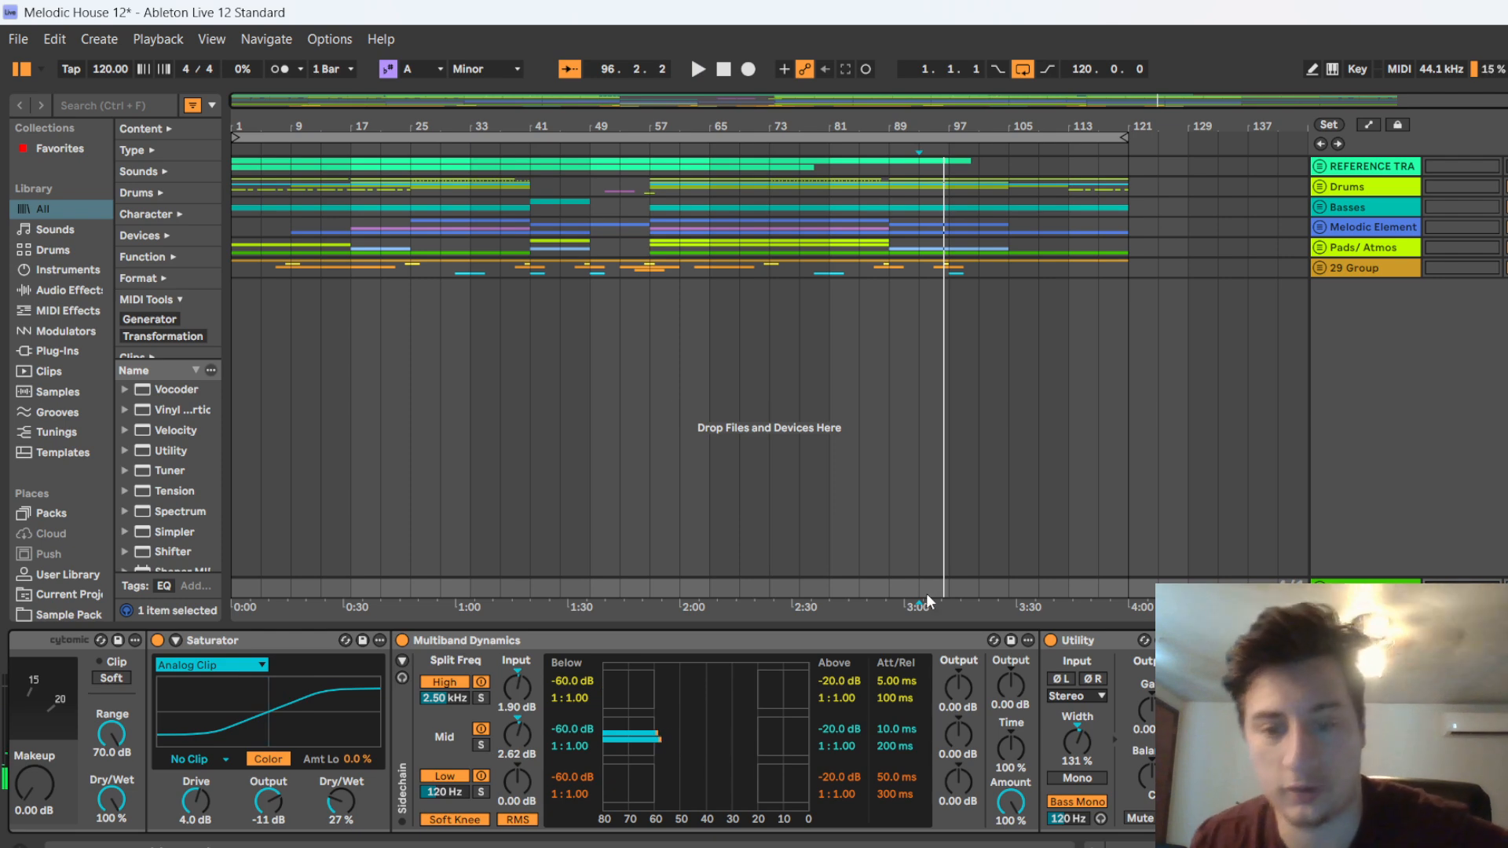
Hide the device chain, unfold the Drums and Basses groups to review their tracks, and fold Drums again
{"action": "key", "text": "ctrl+alt+l"}
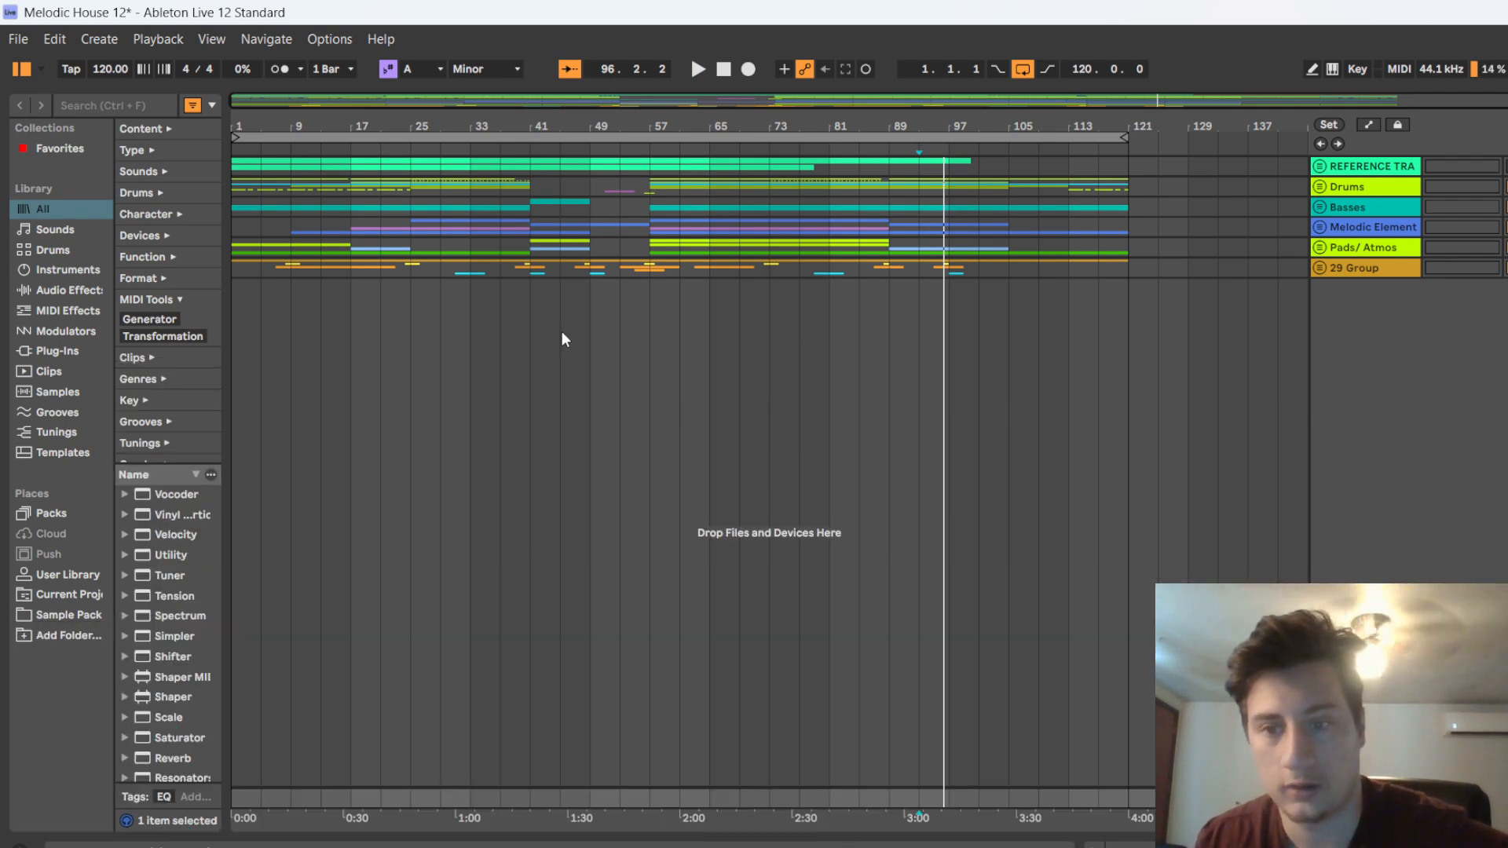
{"action": "left_click", "coordinate": [1320, 187]}
{"action": "scroll", "coordinate": [1321, 191], "scroll_direction": "down", "scroll_amount": 5}
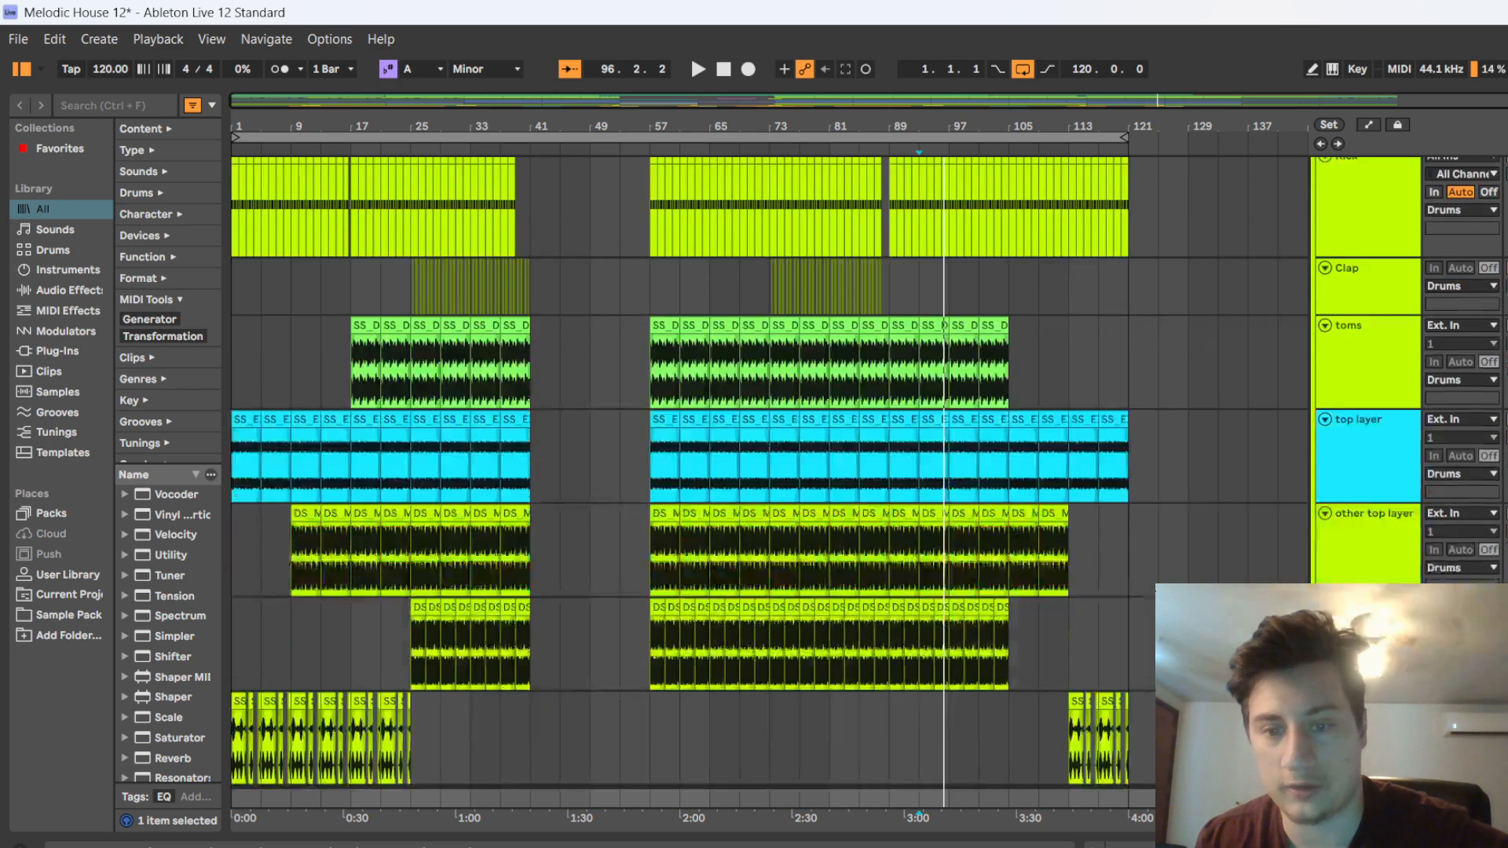
{"action": "scroll", "coordinate": [1321, 191], "scroll_direction": "down", "scroll_amount": 4}
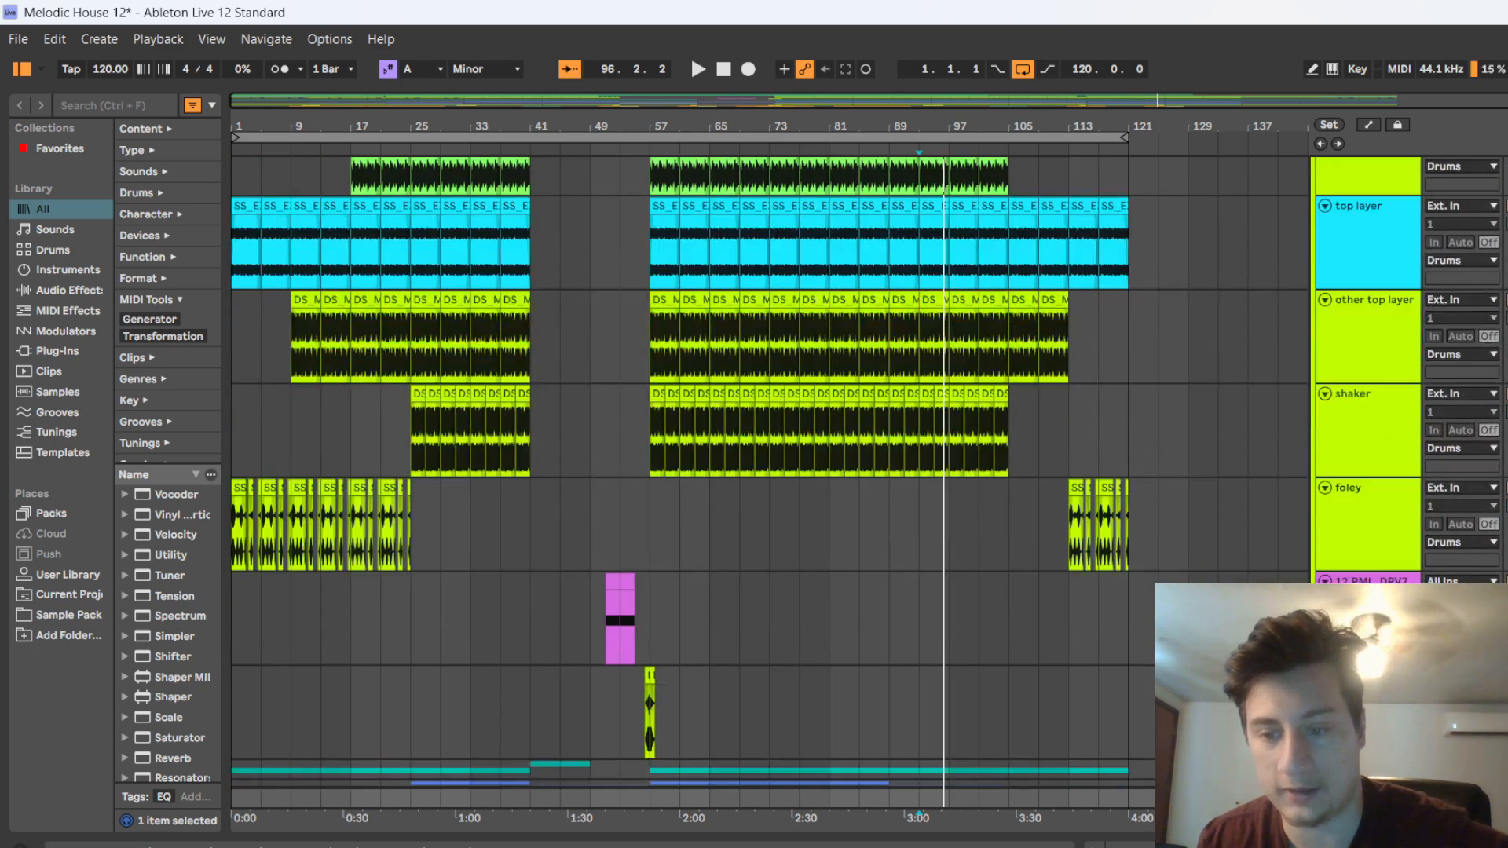
{"action": "scroll", "coordinate": [1321, 191], "scroll_direction": "down", "scroll_amount": 5}
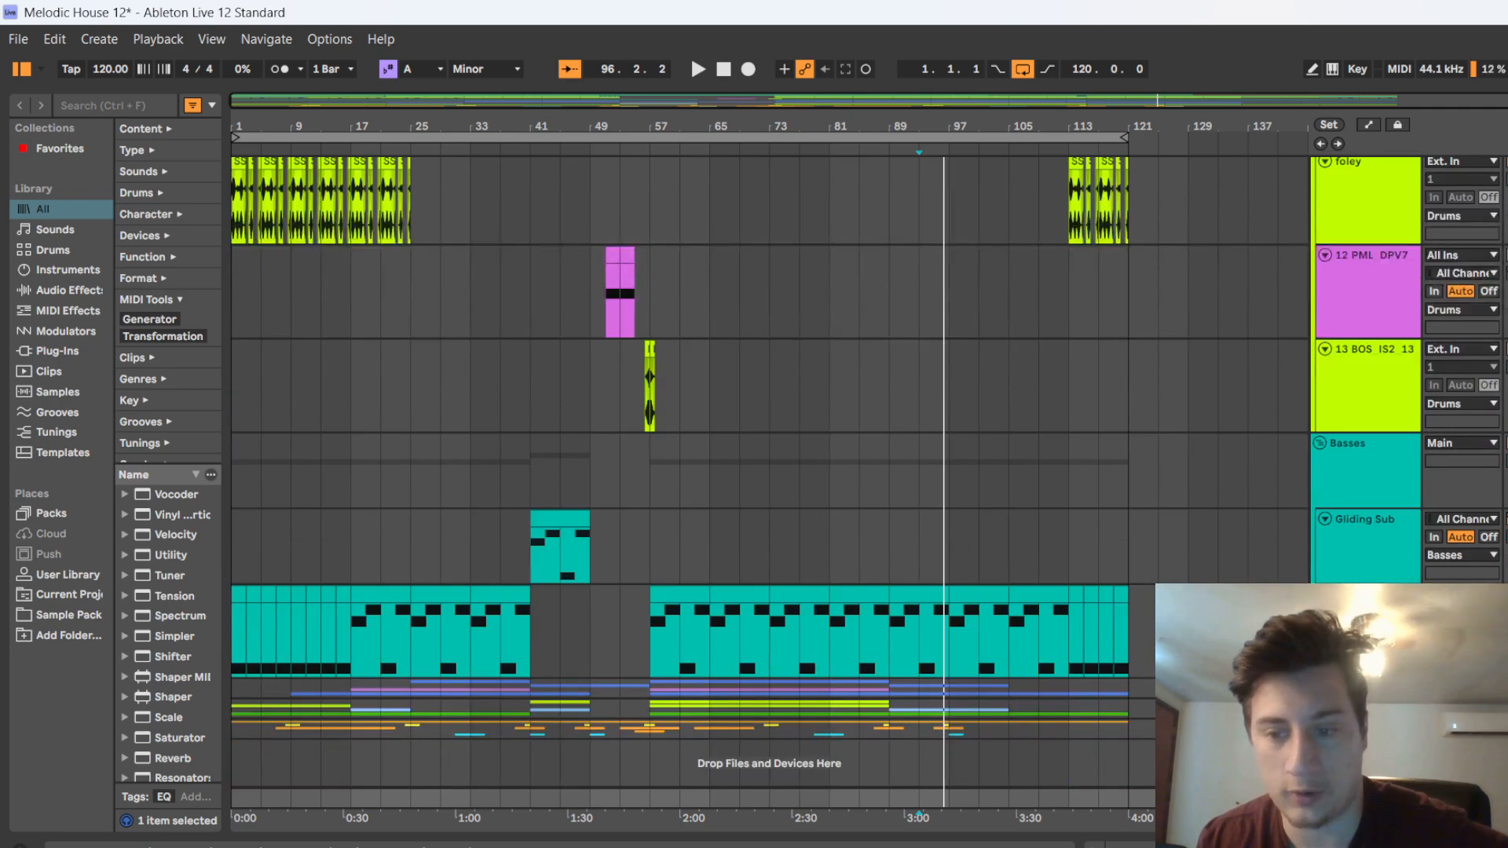
{"action": "scroll", "coordinate": [1321, 190], "scroll_direction": "up", "scroll_amount": 14}
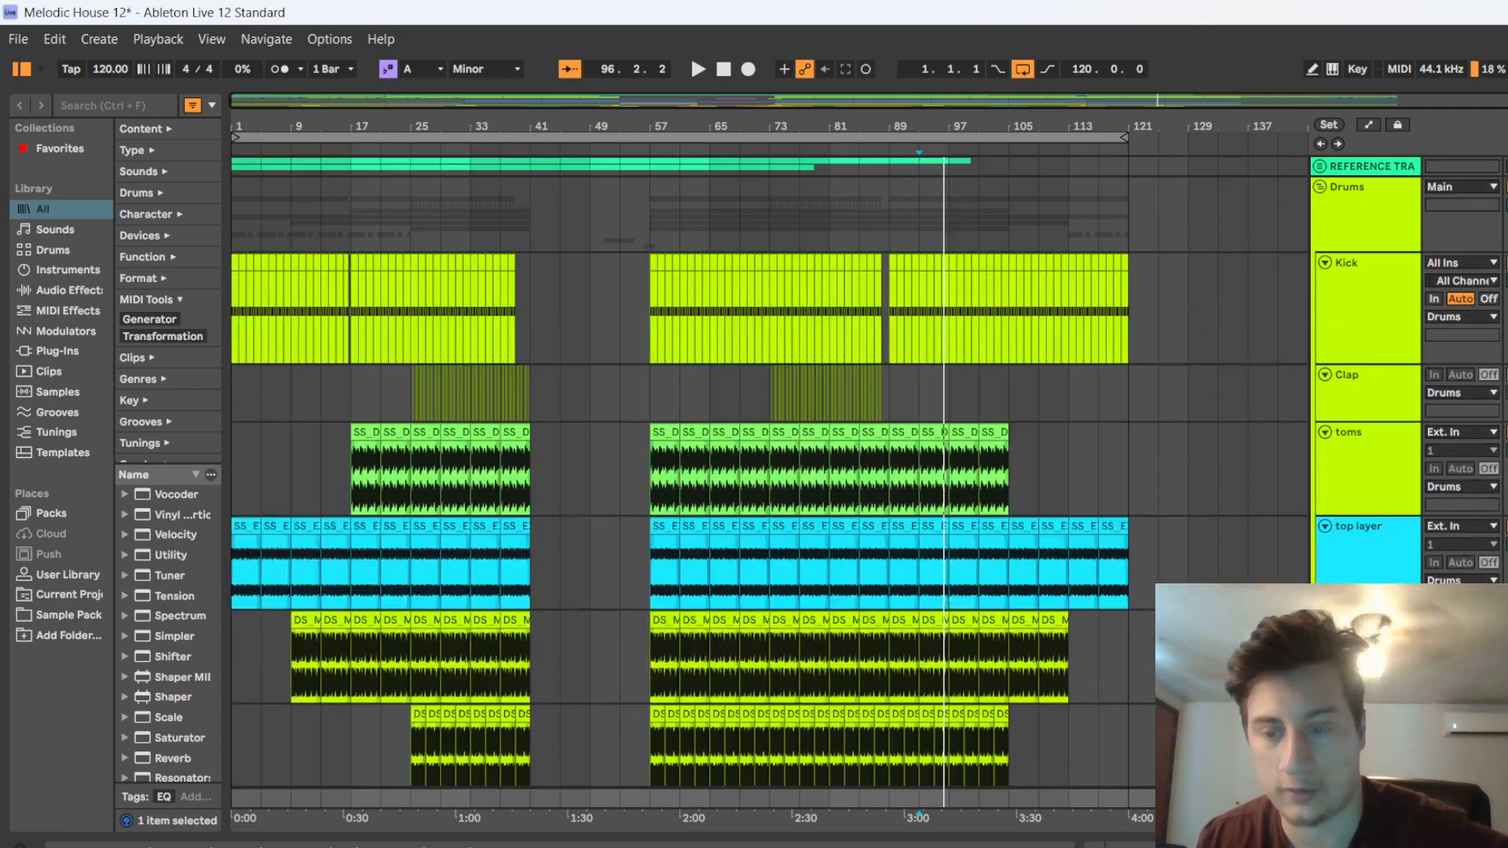
{"action": "left_click", "coordinate": [1319, 187]}
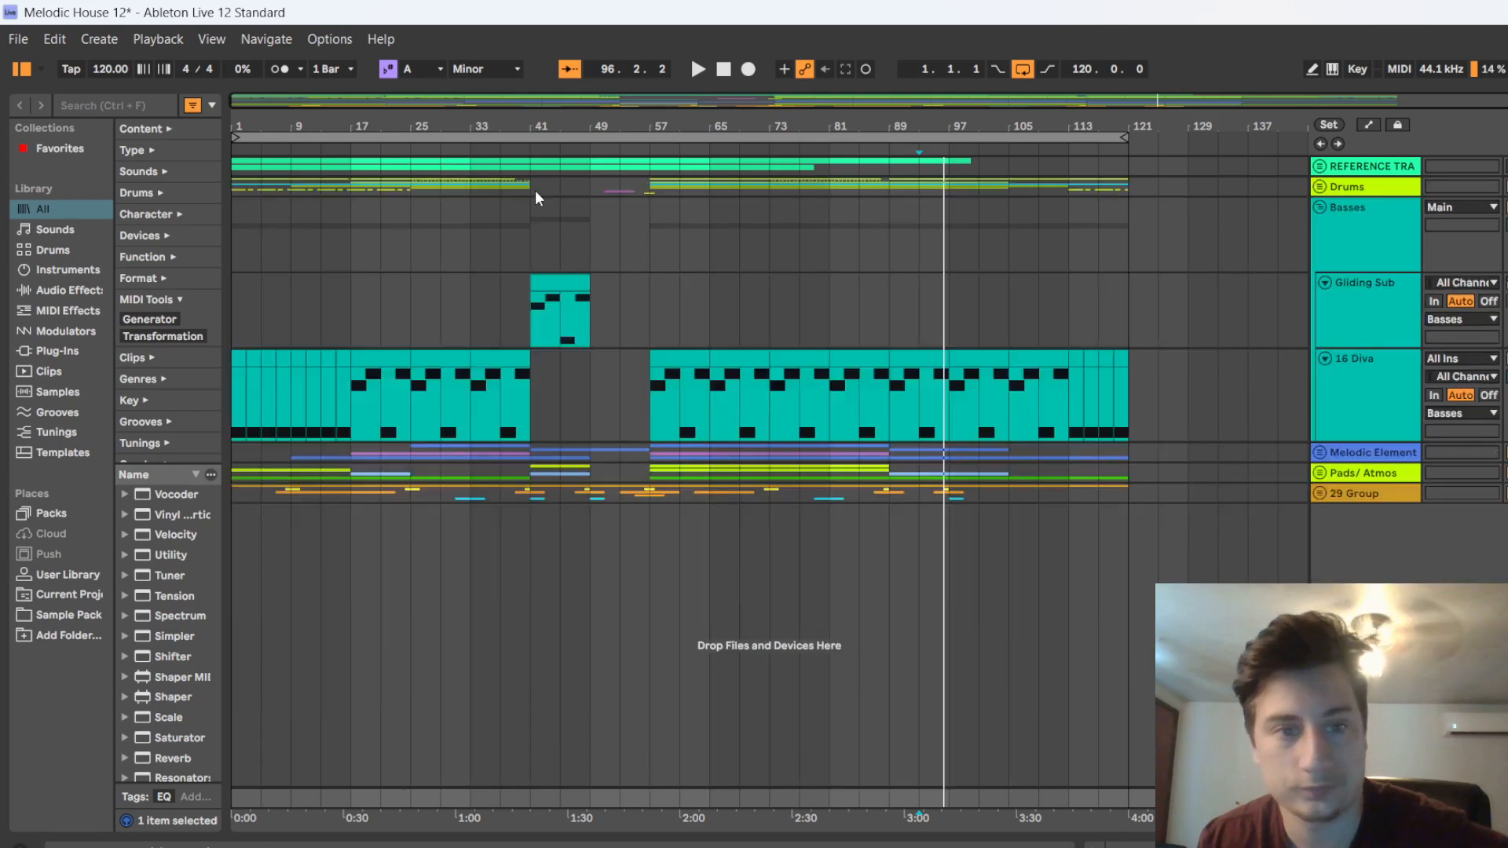
Set the playback position to bar 1, reopen the Main track's device chain and add a Spectrum device to it
{"action": "left_click_drag", "start_coordinate": [607, 69], "coordinate": [607, 97]}
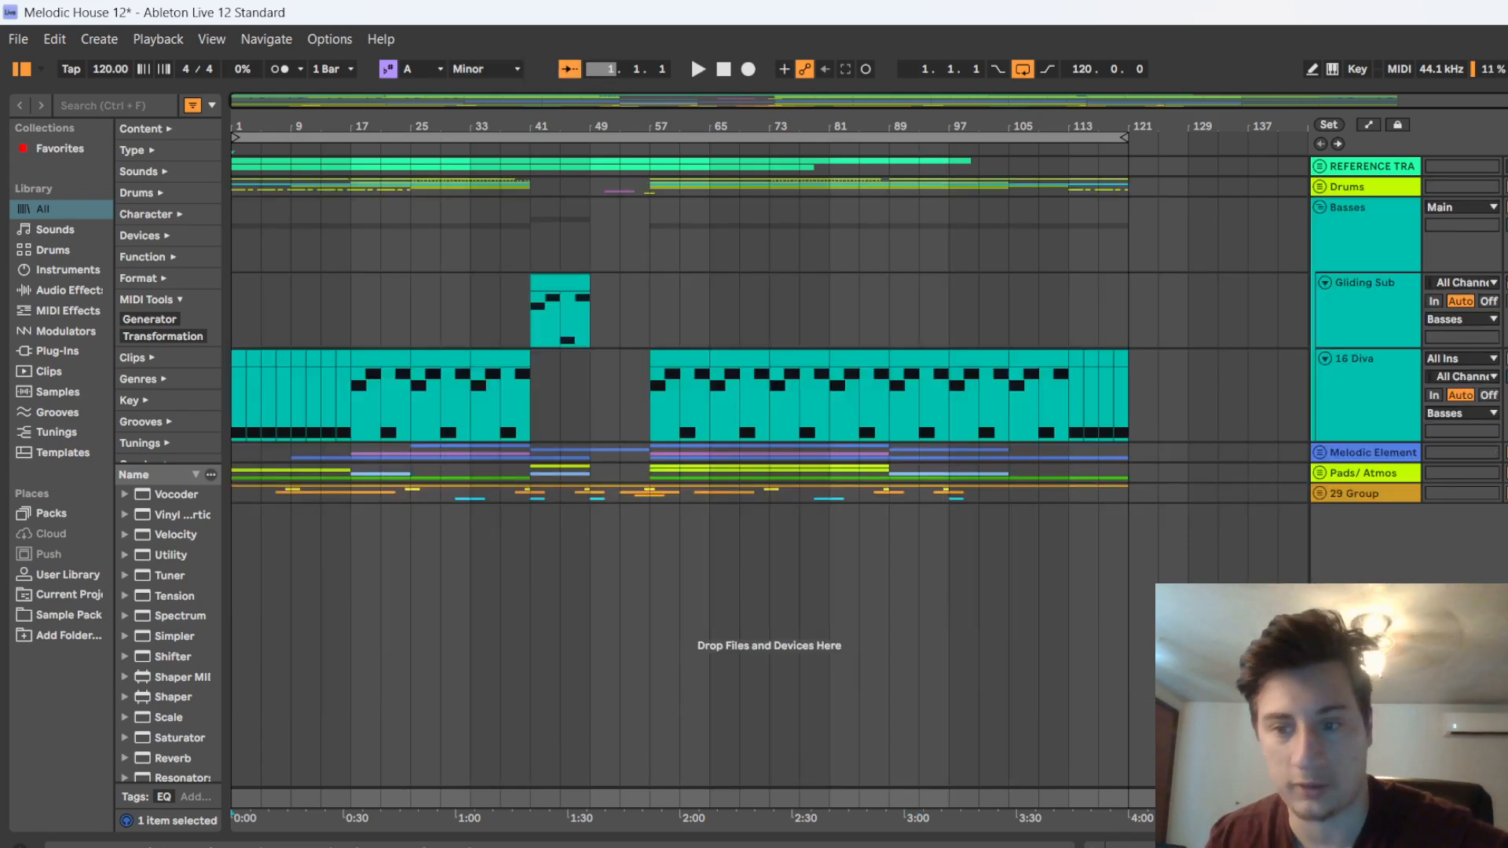
{"action": "double_click", "coordinate": [1366, 799]}
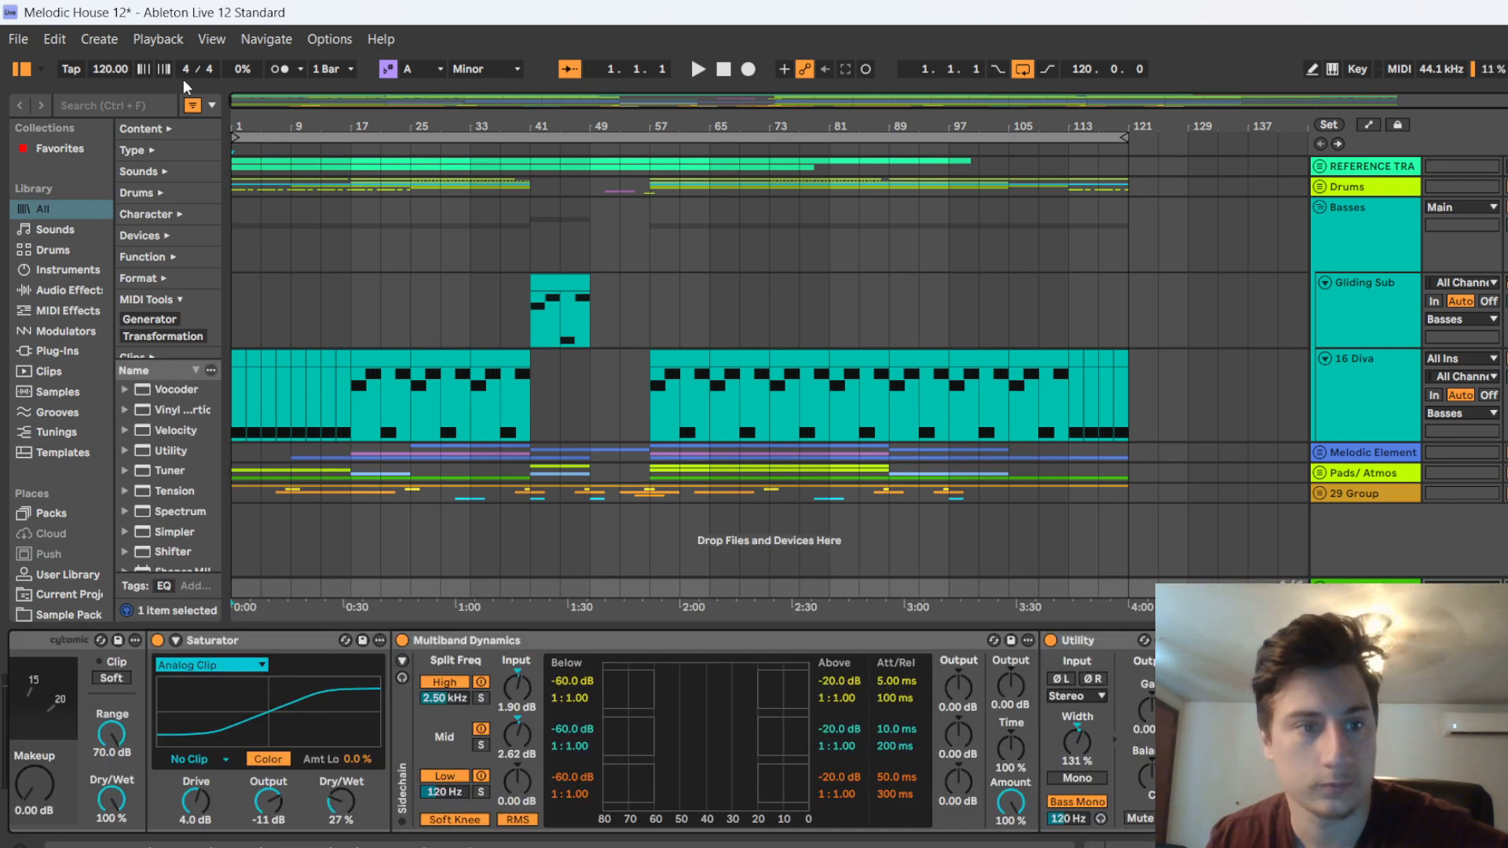
{"action": "left_click", "coordinate": [140, 102]}
{"action": "type", "text": "spec"}
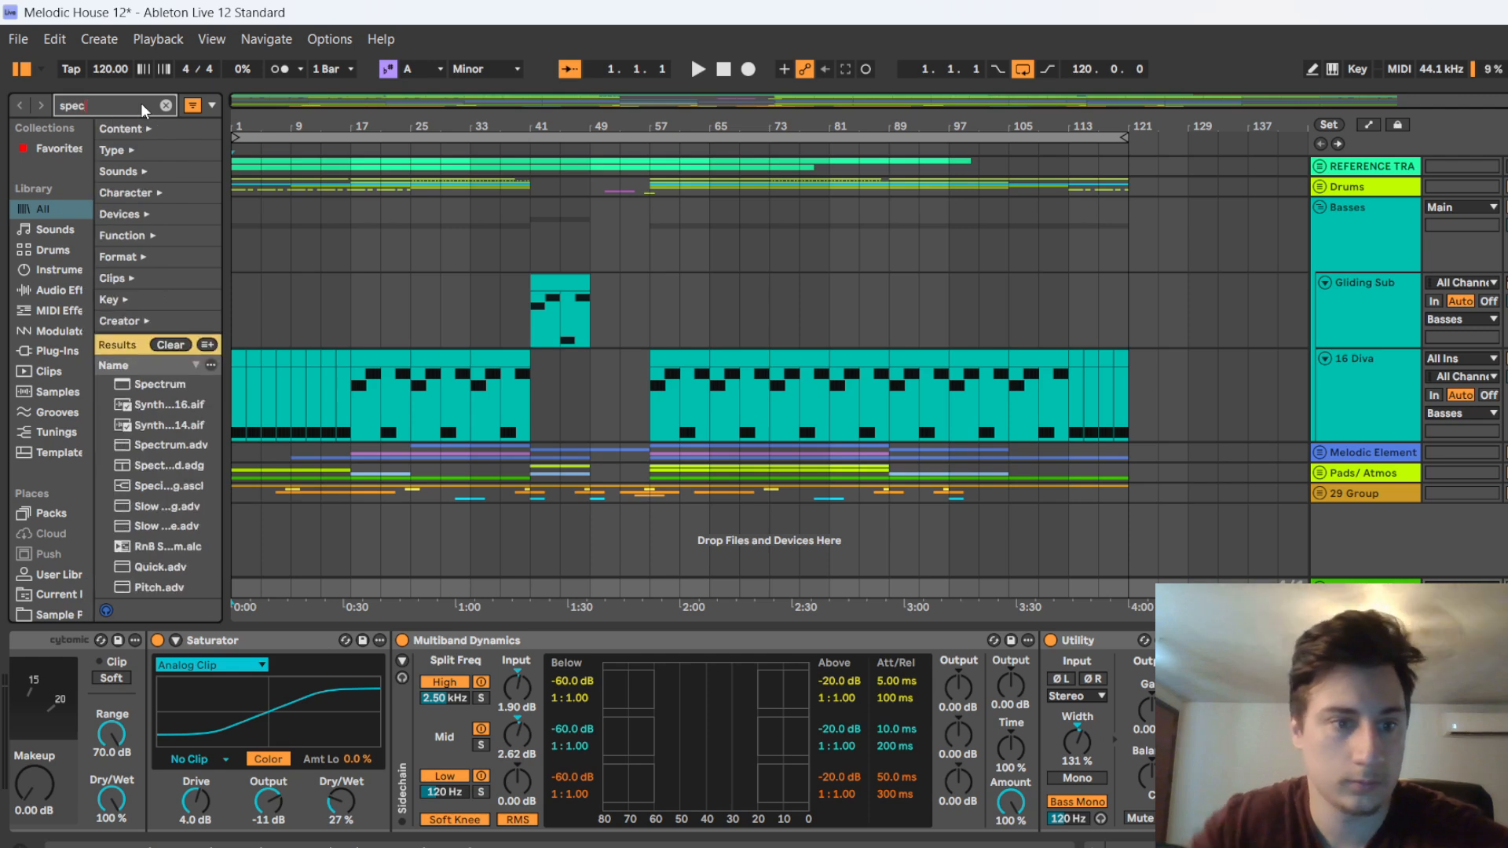
{"action": "double_click", "coordinate": [148, 383]}
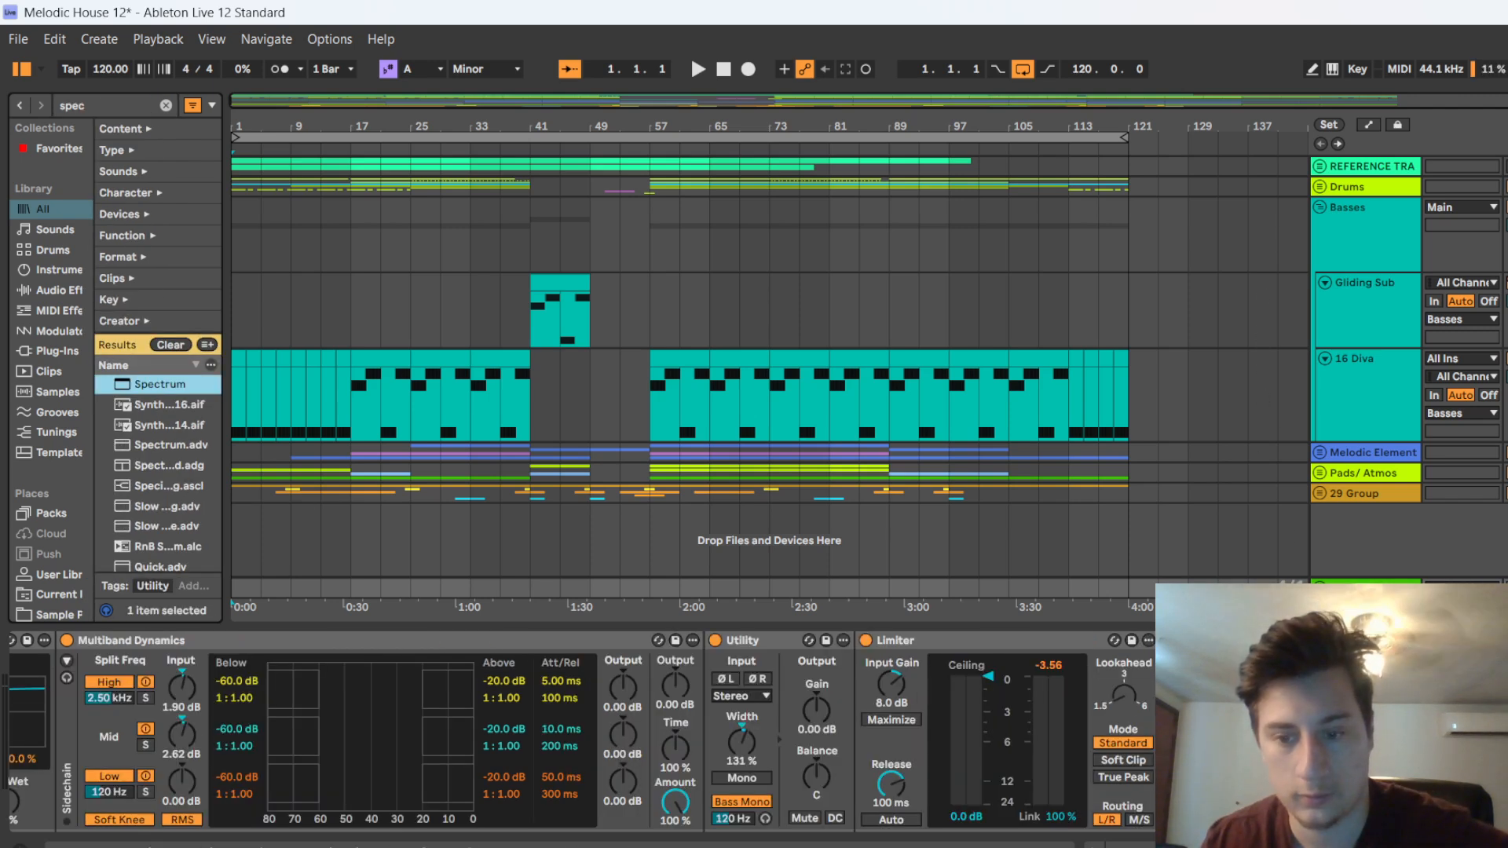
Expand the Spectrum device's graph into the large display above the Main track's device chain
{"action": "scroll", "coordinate": [581, 732], "scroll_direction": "right", "scroll_amount": 2}
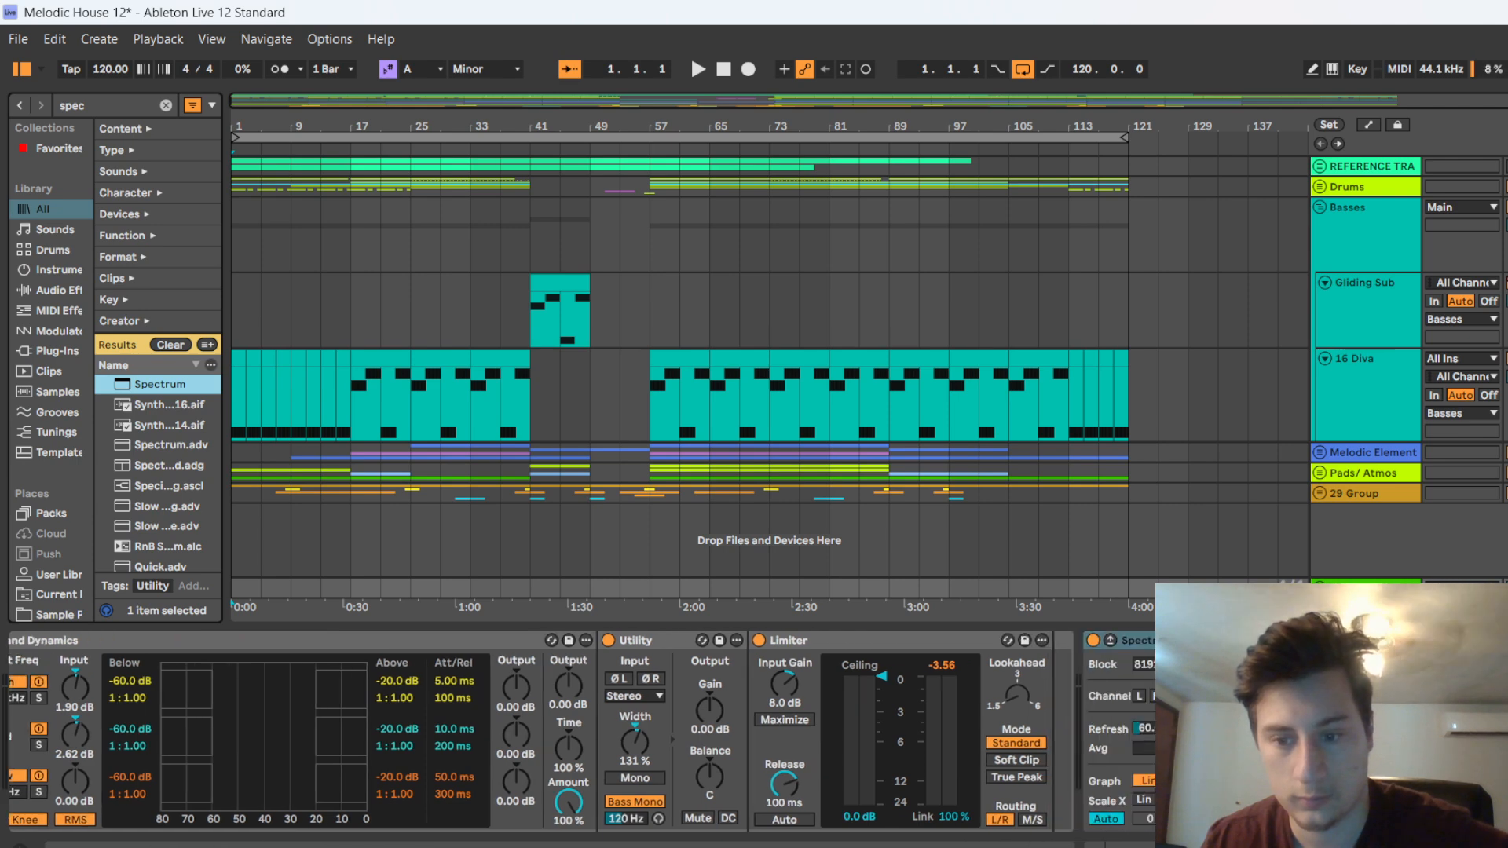
{"action": "double_click", "coordinate": [1136, 641]}
{"action": "double_click", "coordinate": [1093, 713]}
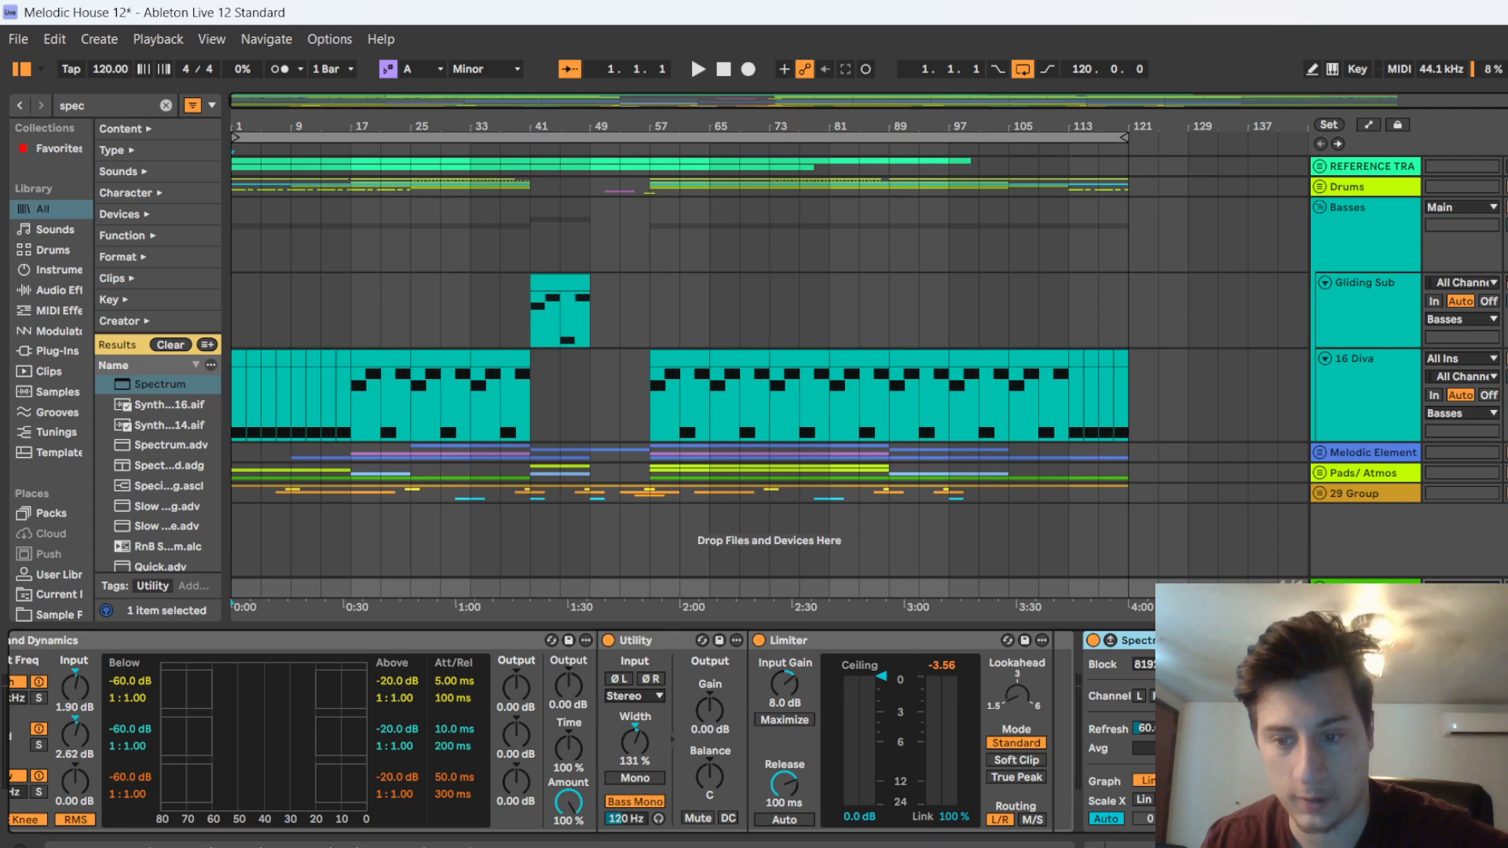
{"action": "left_click", "coordinate": [1109, 641]}
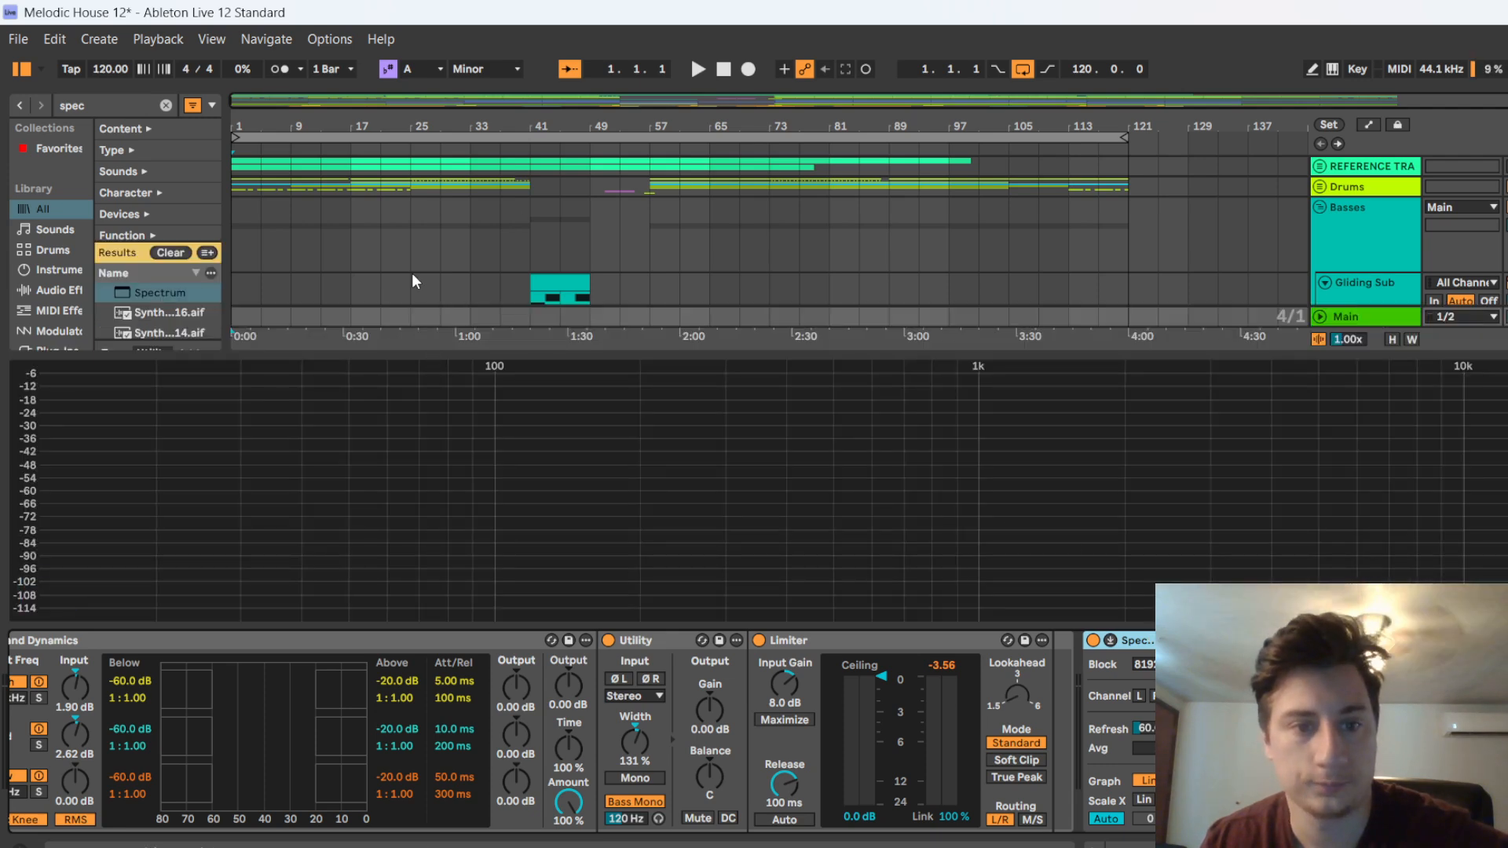
Fold the Basses group and make the expanded Spectrum display taller
{"action": "scroll", "coordinate": [444, 220], "scroll_direction": "down", "scroll_amount": 5}
{"action": "scroll", "coordinate": [892, 252], "scroll_direction": "up", "scroll_amount": 3}
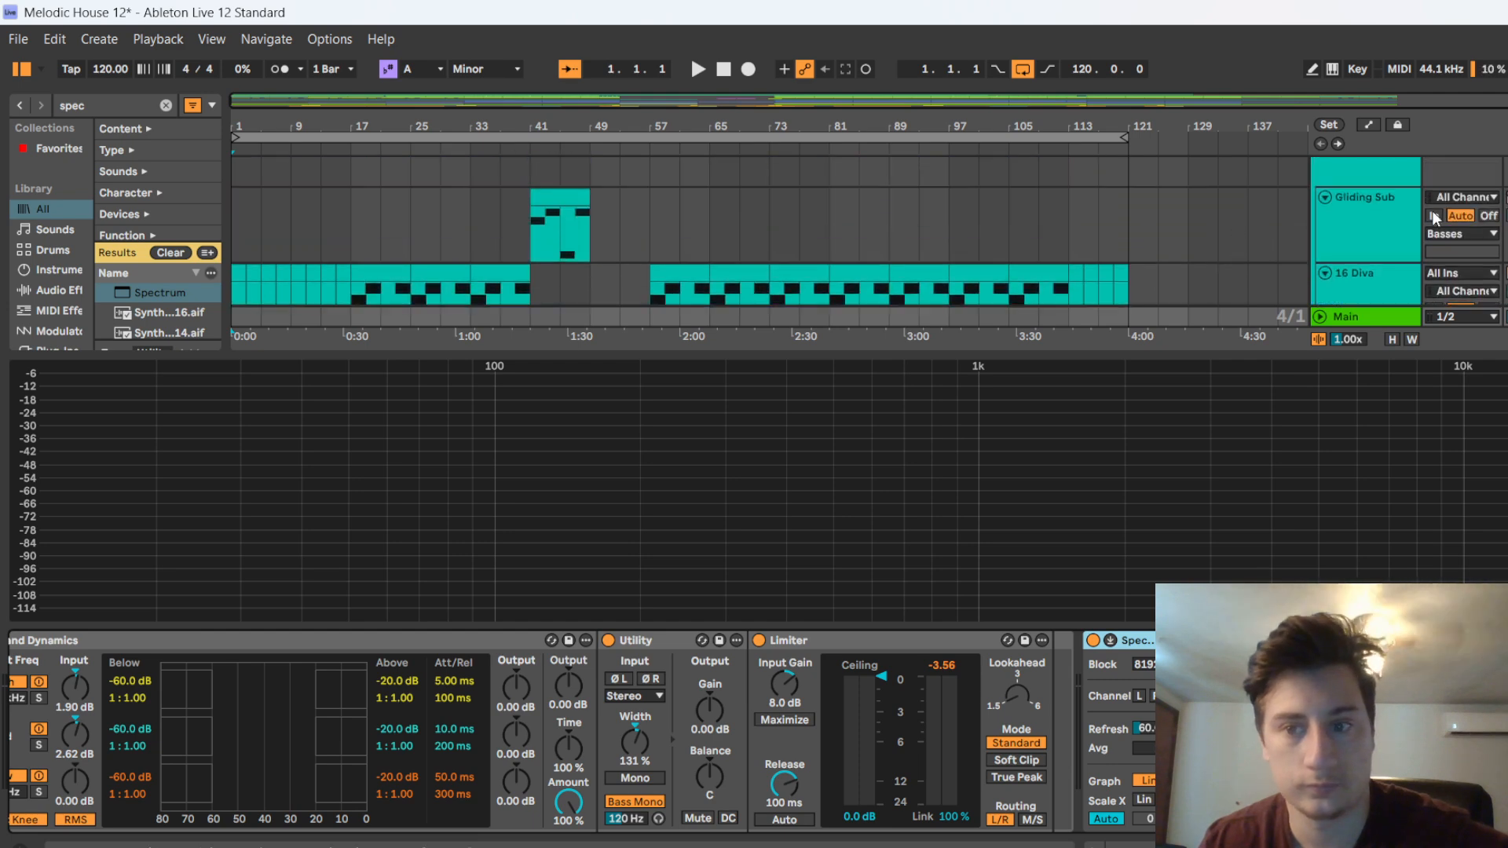
{"action": "scroll", "coordinate": [1431, 214], "scroll_direction": "up", "scroll_amount": 2}
{"action": "left_click", "coordinate": [1321, 207]}
{"action": "scroll", "coordinate": [880, 212], "scroll_direction": "down", "scroll_amount": 1}
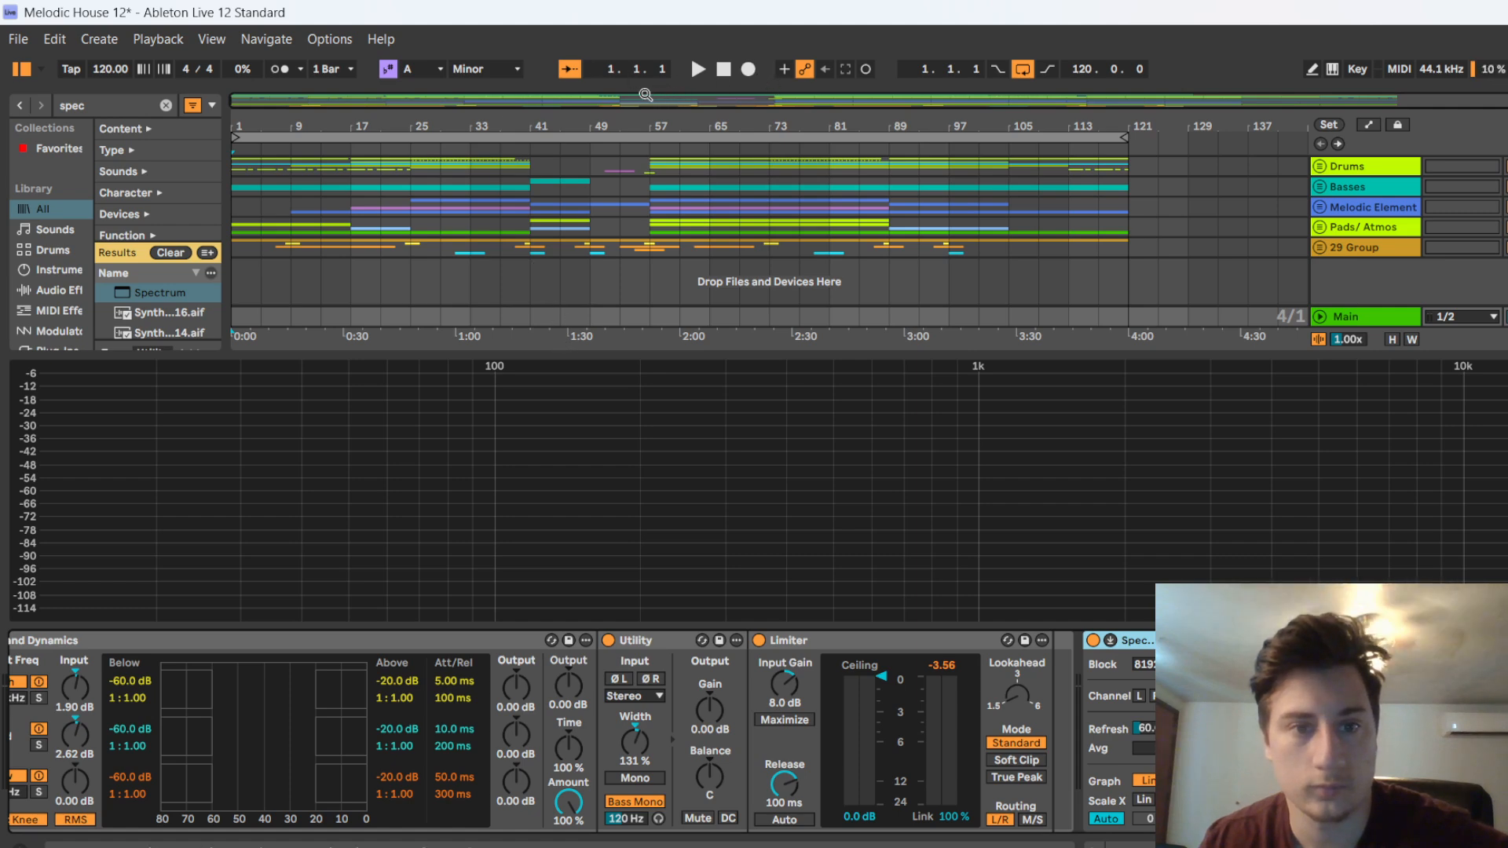
{"action": "left_click_drag", "start_coordinate": [620, 352], "coordinate": [620, 213]}
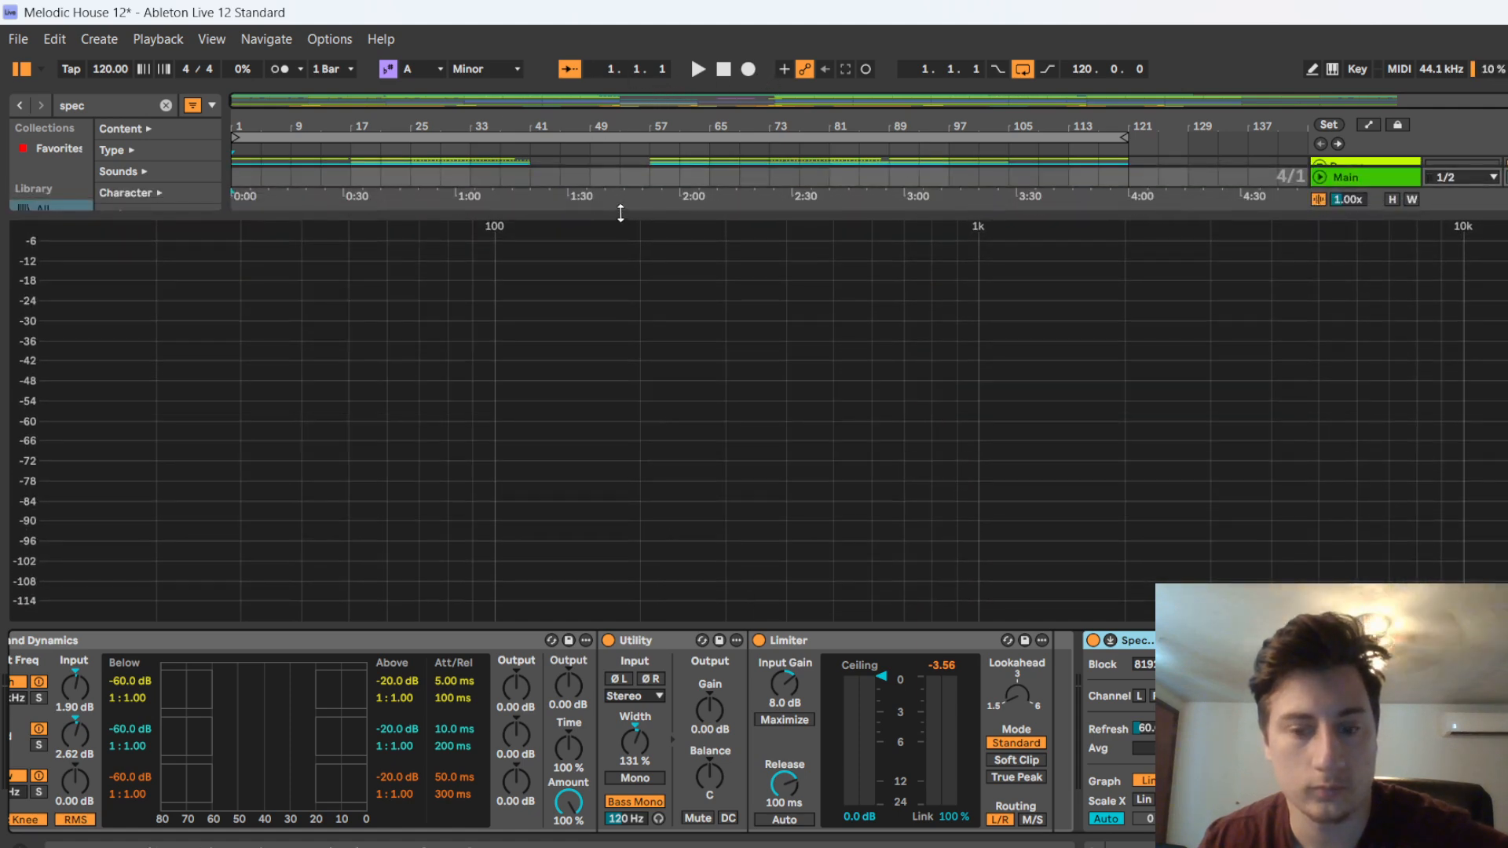
Switch to OBS, mute the Audio Input Capture source and hide the Video Capture Device source
{"action": "key", "text": "alt+Tab"}
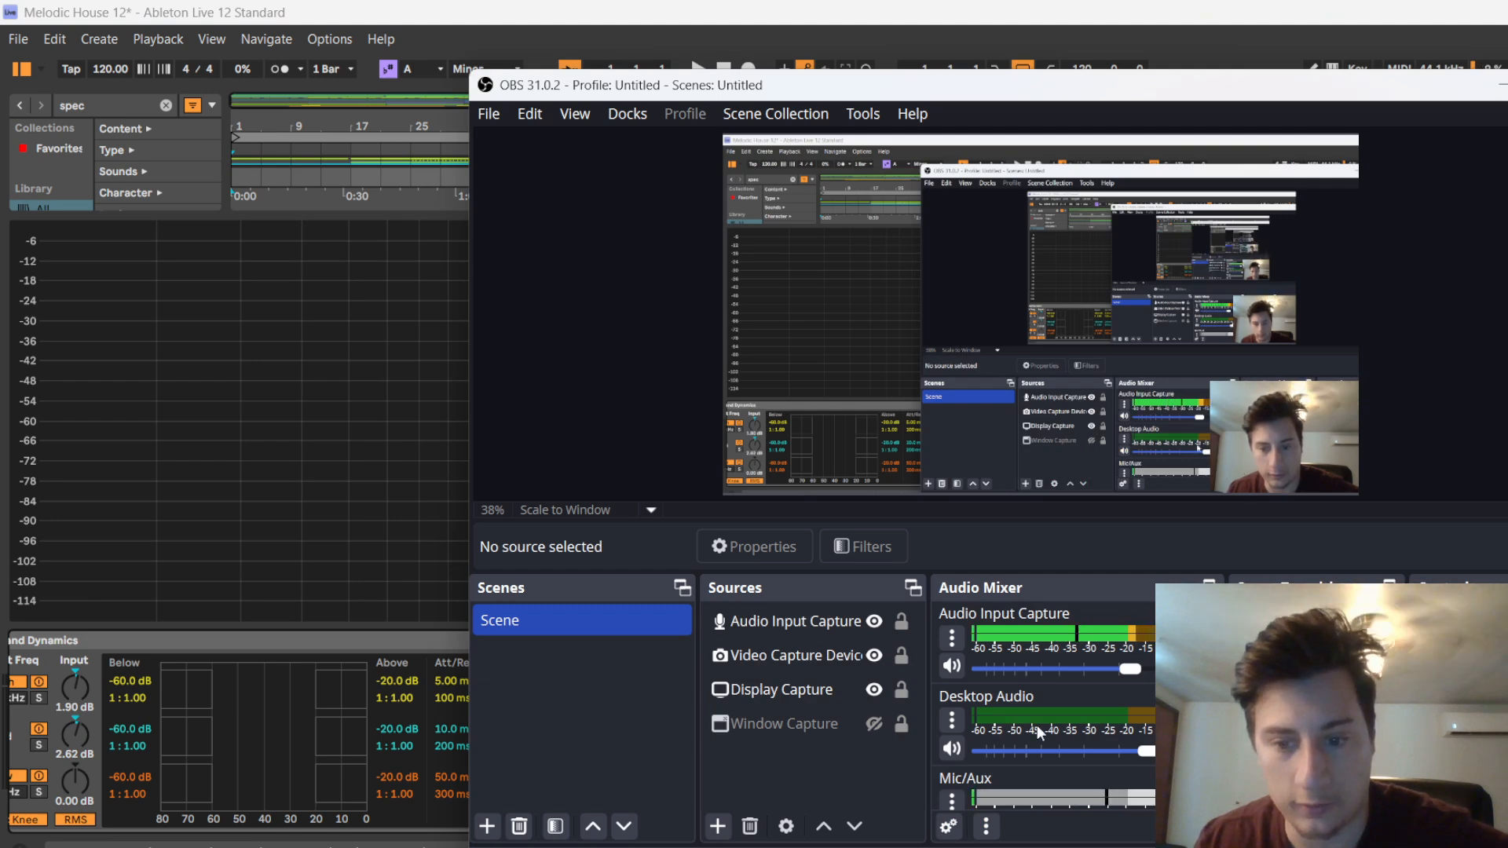
{"action": "left_click", "coordinate": [950, 666]}
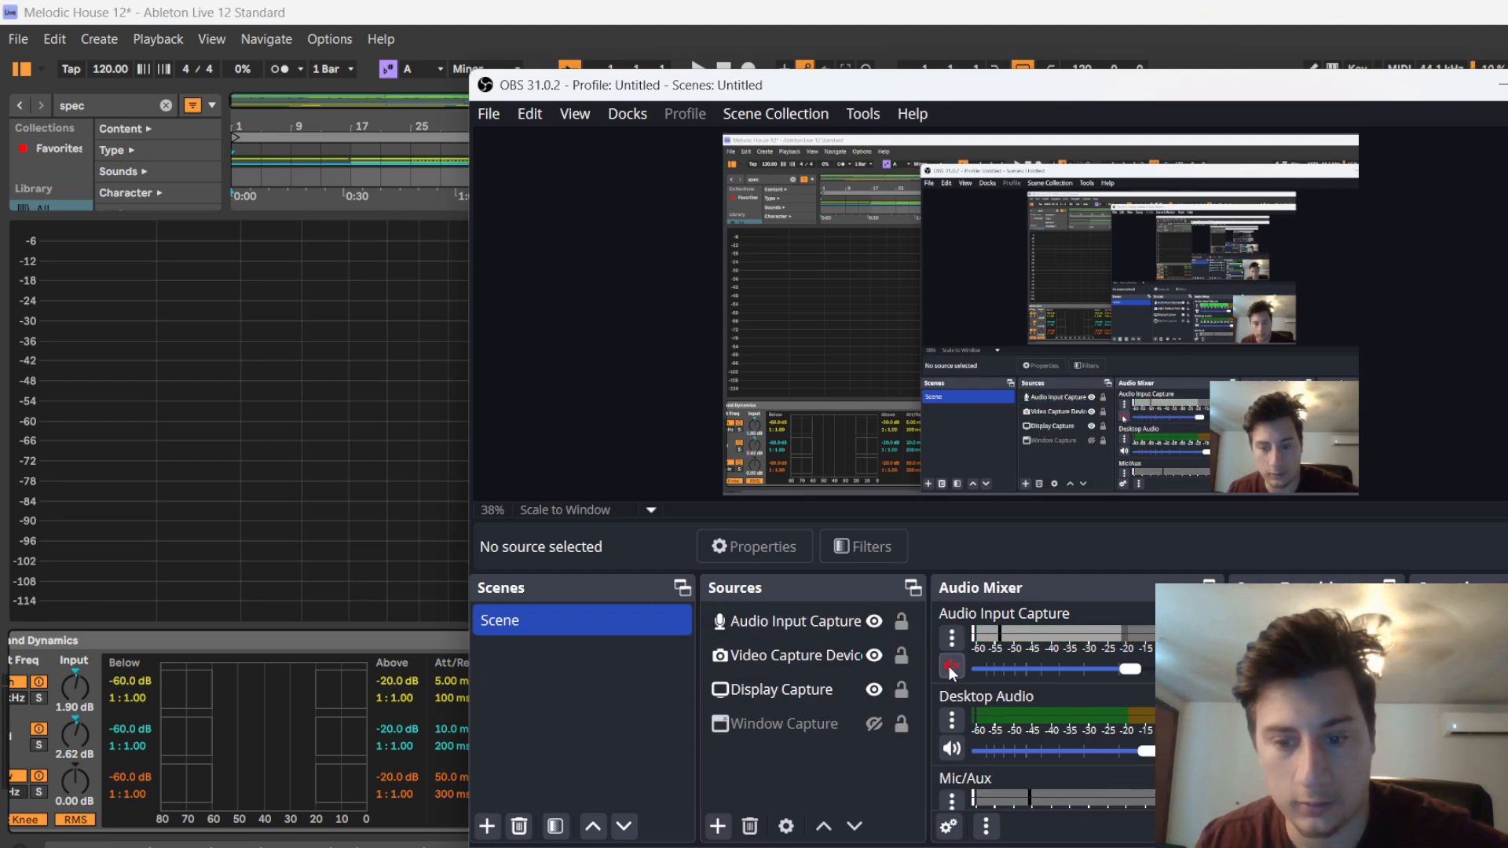
{"action": "left_click", "coordinate": [873, 656]}
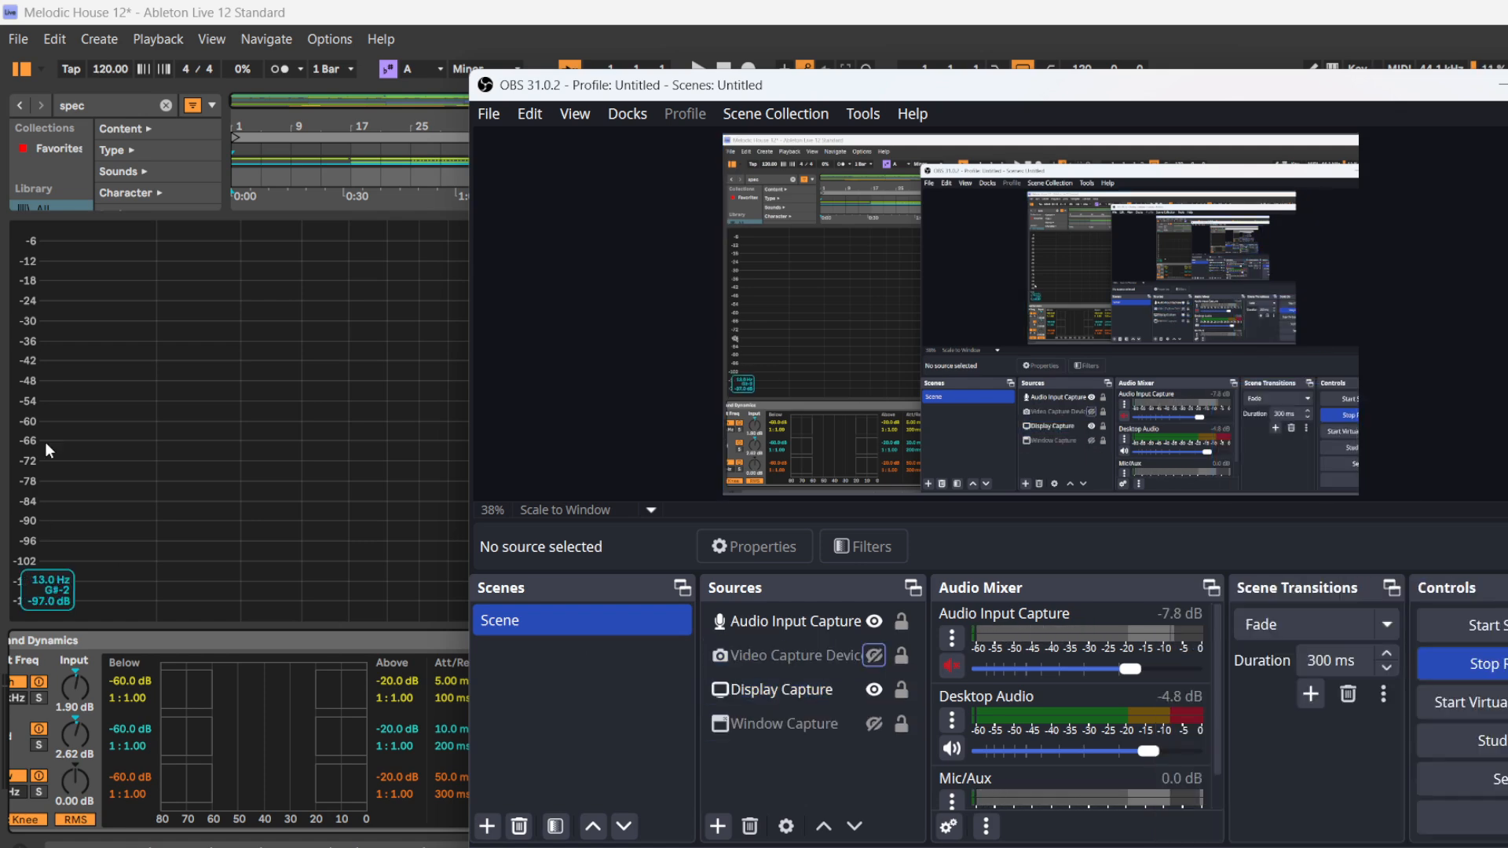
Switch back to Ableton Live, play the project from bar 1 and shrink the Spectrum display to reveal all track groups
{"action": "left_click", "coordinate": [146, 374]}
{"action": "key", "text": "space"}
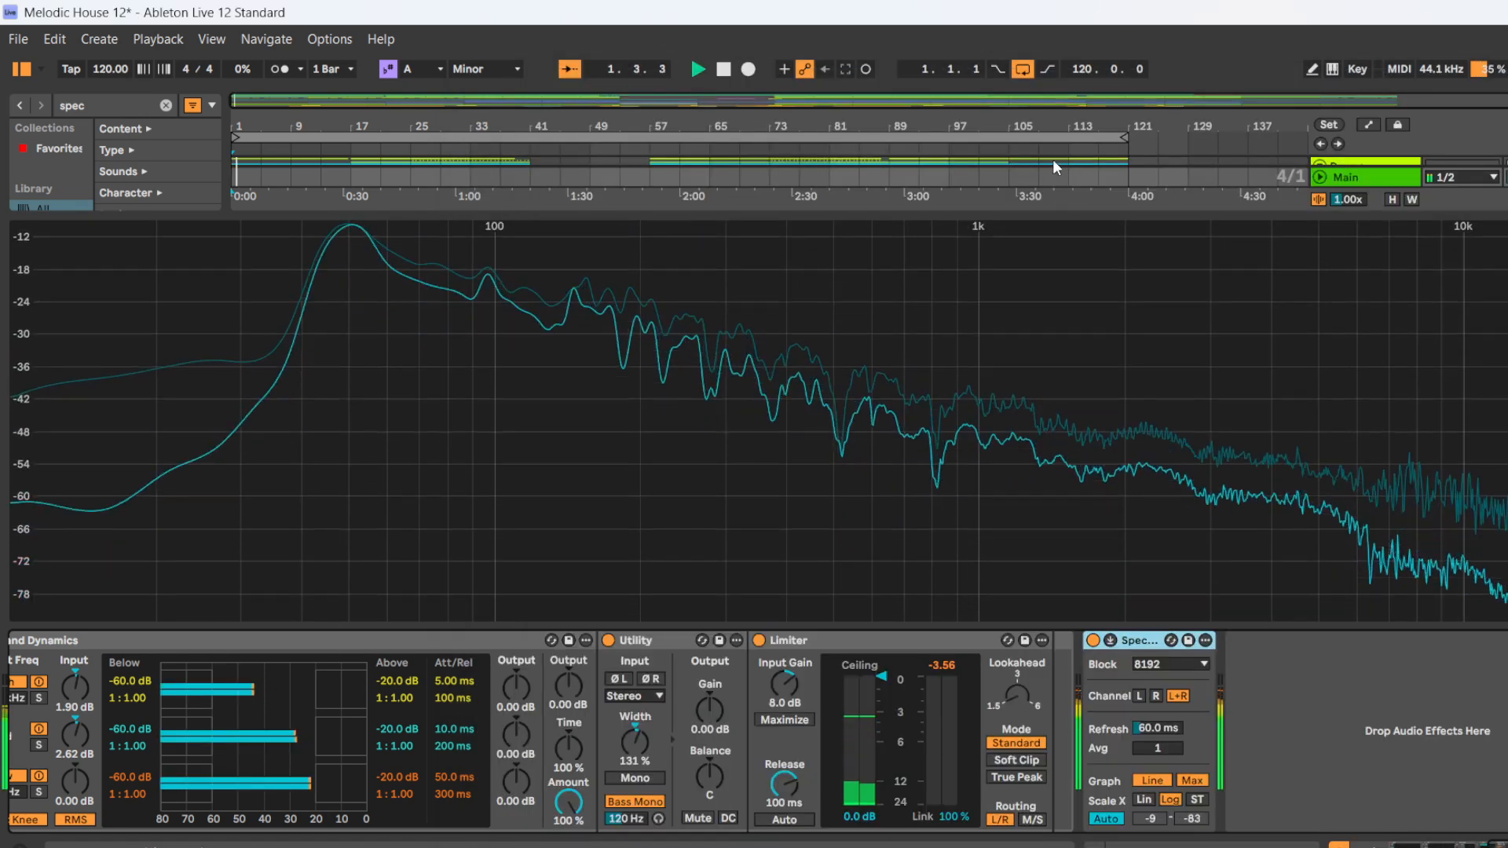
{"action": "left_click_drag", "start_coordinate": [1320, 628], "coordinate": [976, 342]}
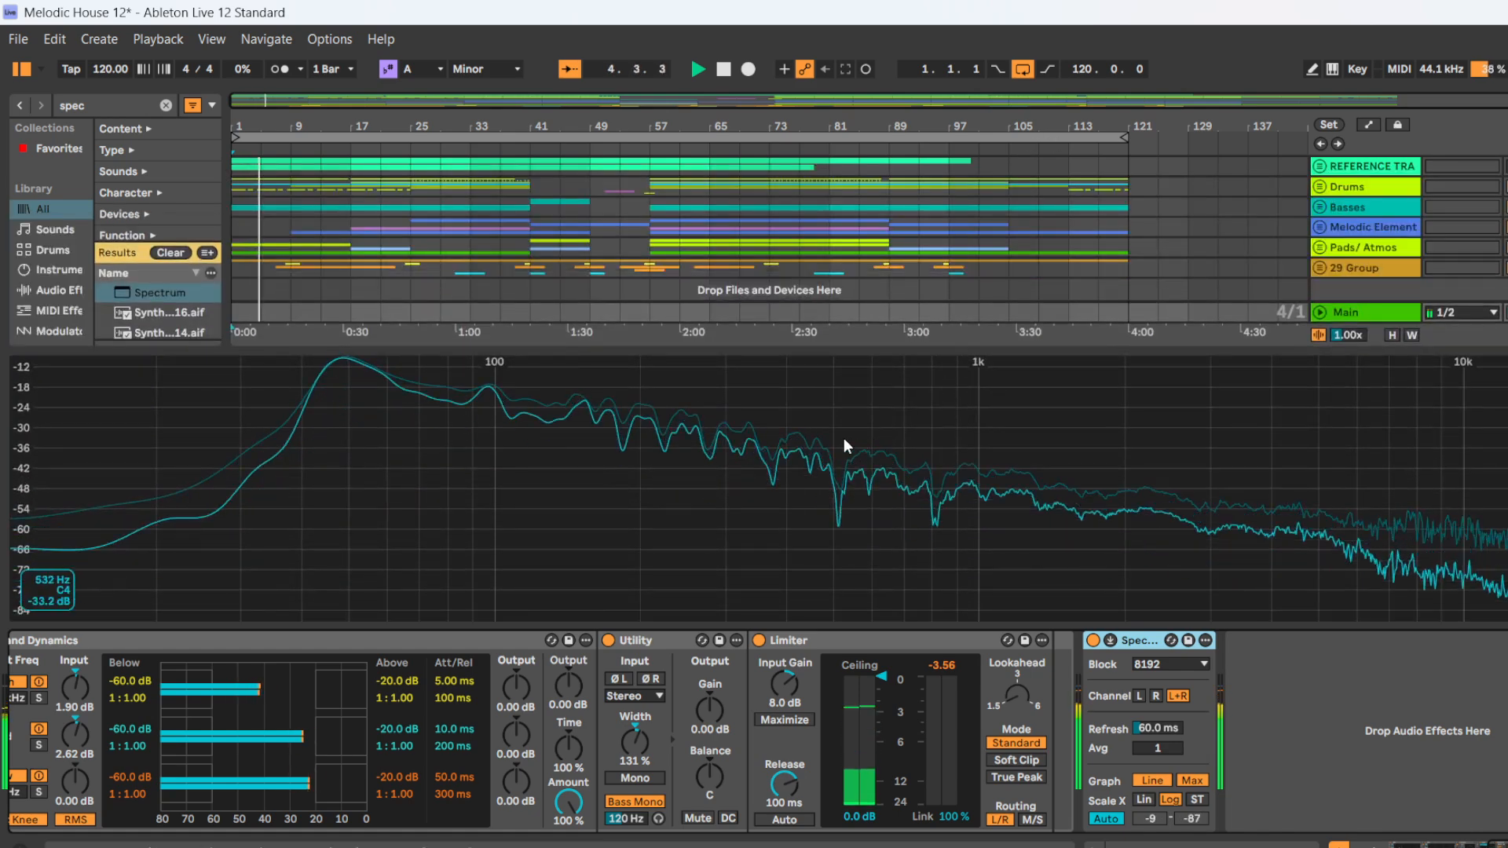